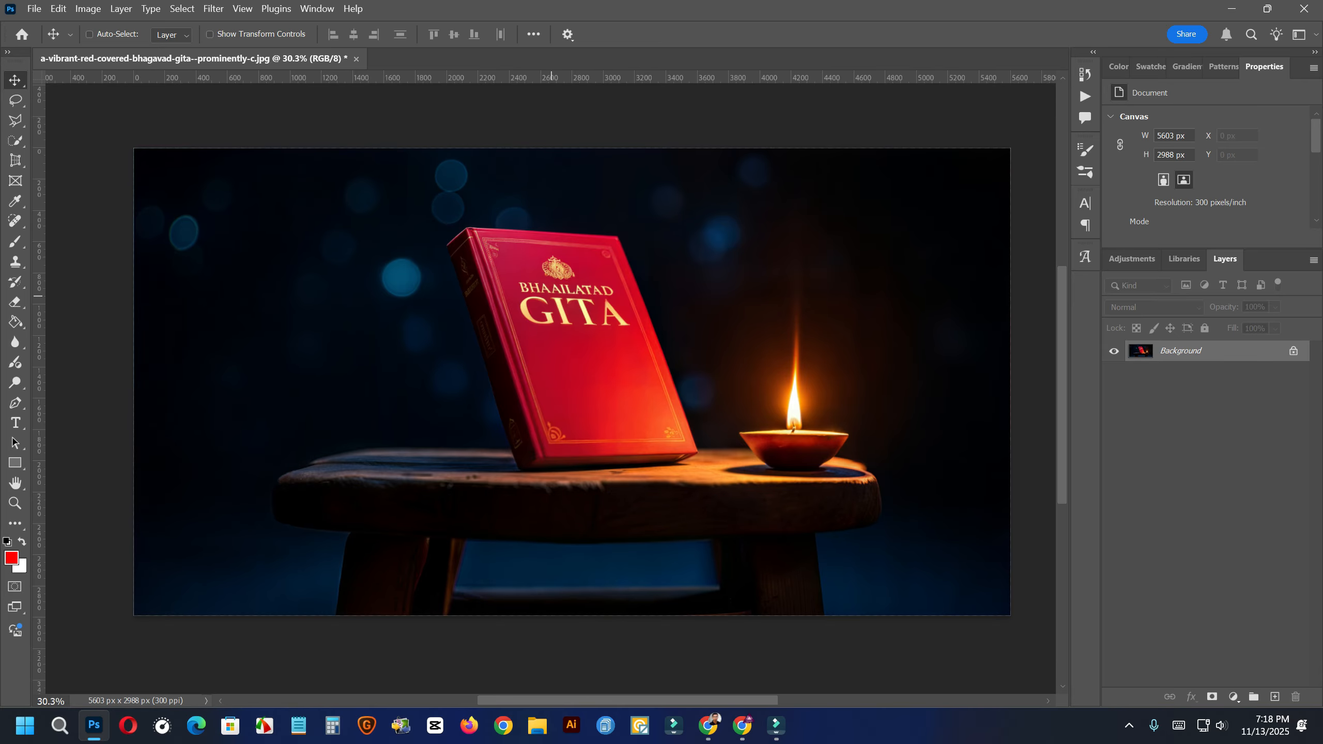
# - Create a new document from the HDTV 1080p film and video preset, 1920 x 1080 px at 72 ppi
pyautogui.click(34, 8)
pyautogui.click(49, 26)
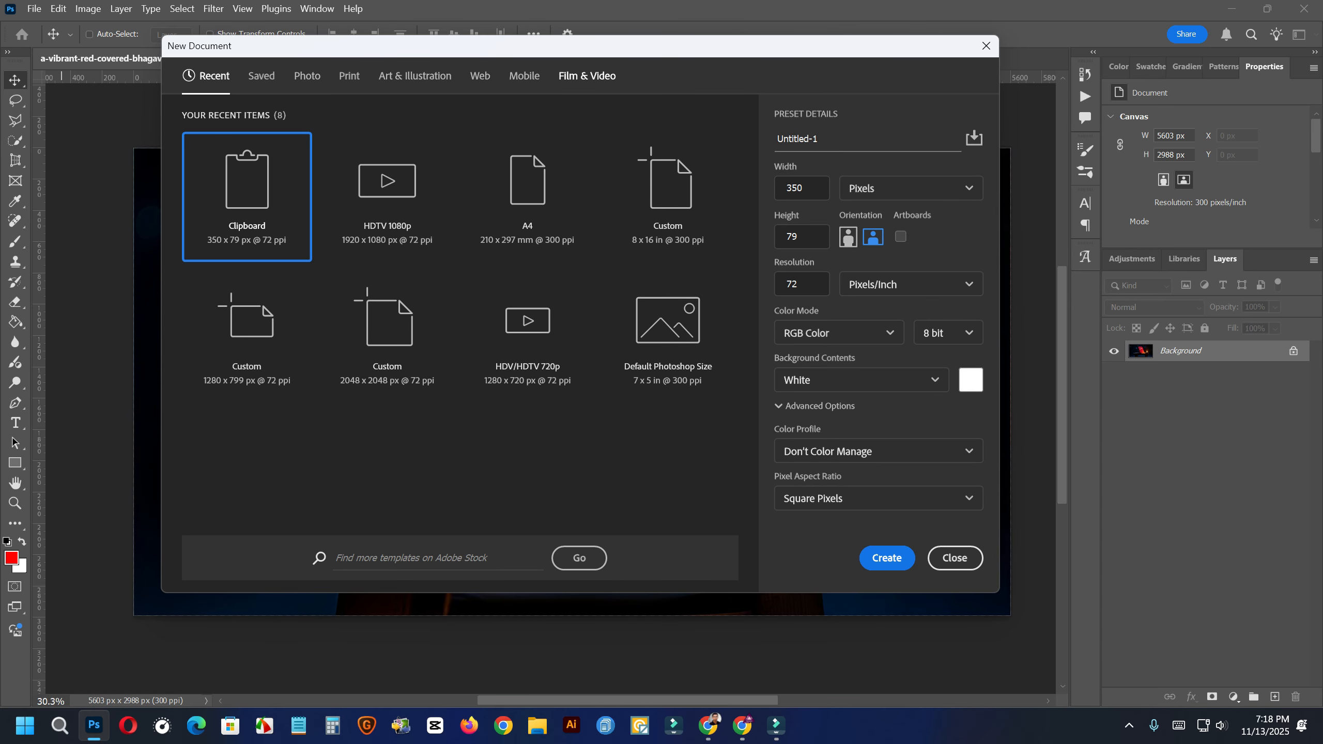
pyautogui.click(587, 75)
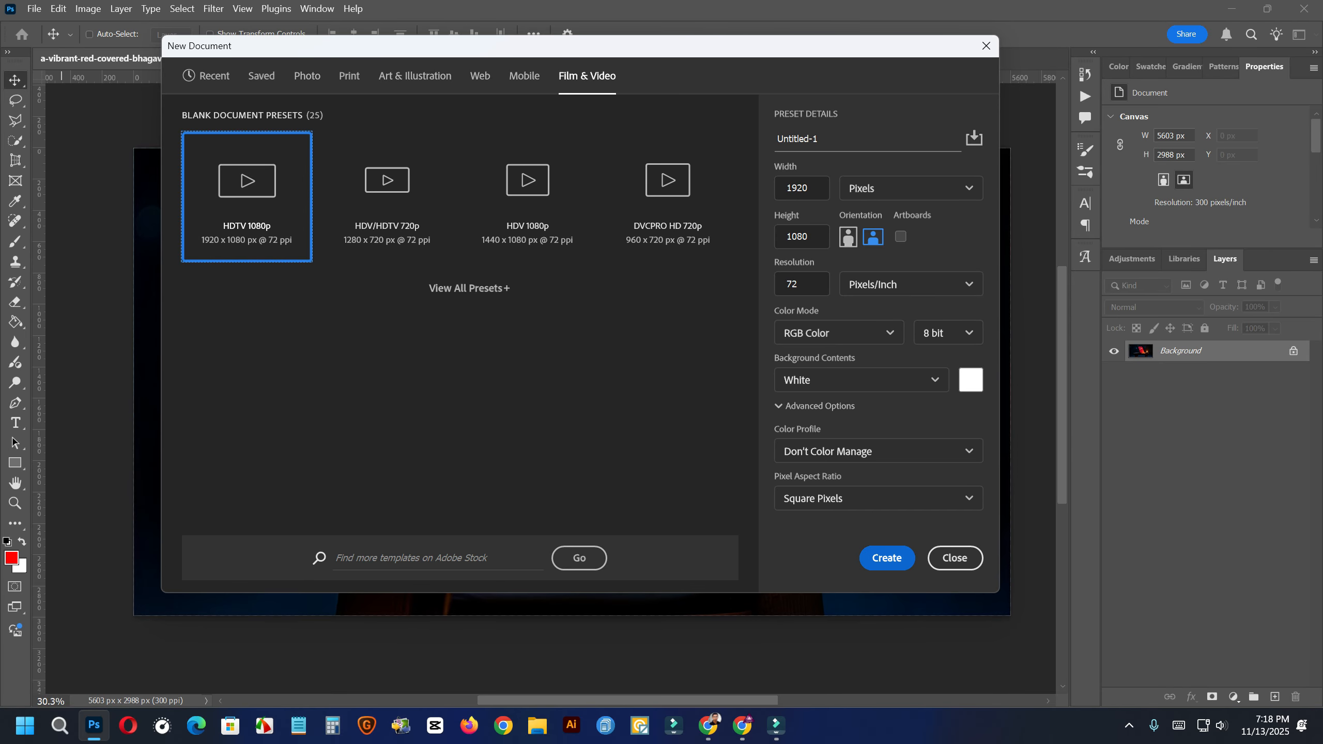
pyautogui.click(896, 556)
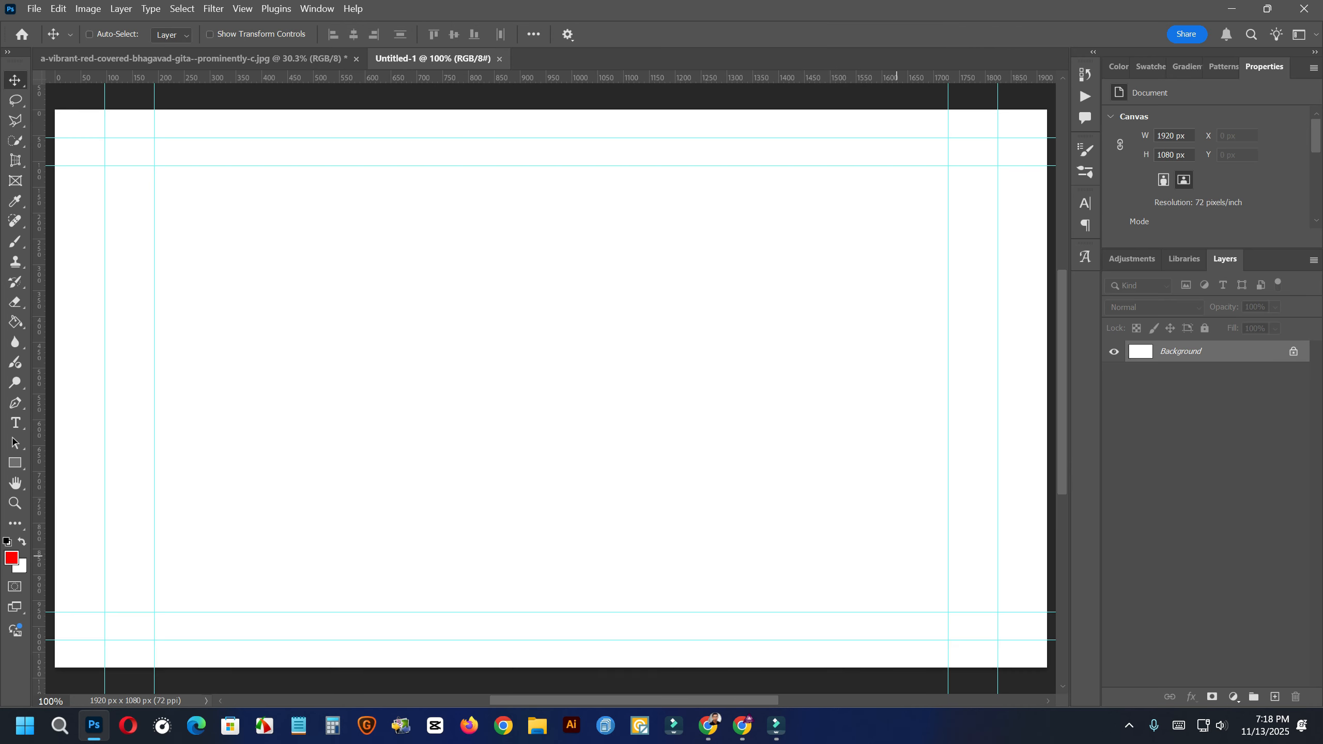
pyautogui.scroll(-3, 758, 364)
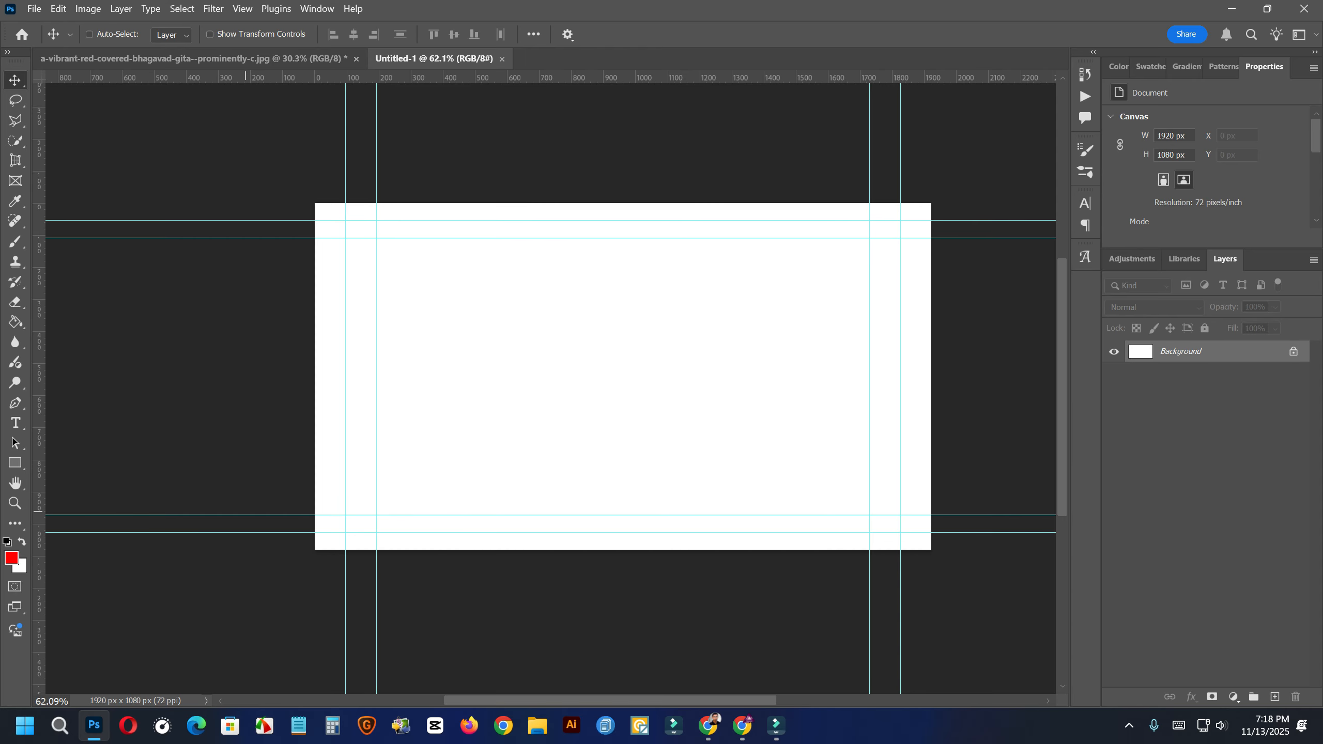
pyautogui.scroll(3, 349, 295)
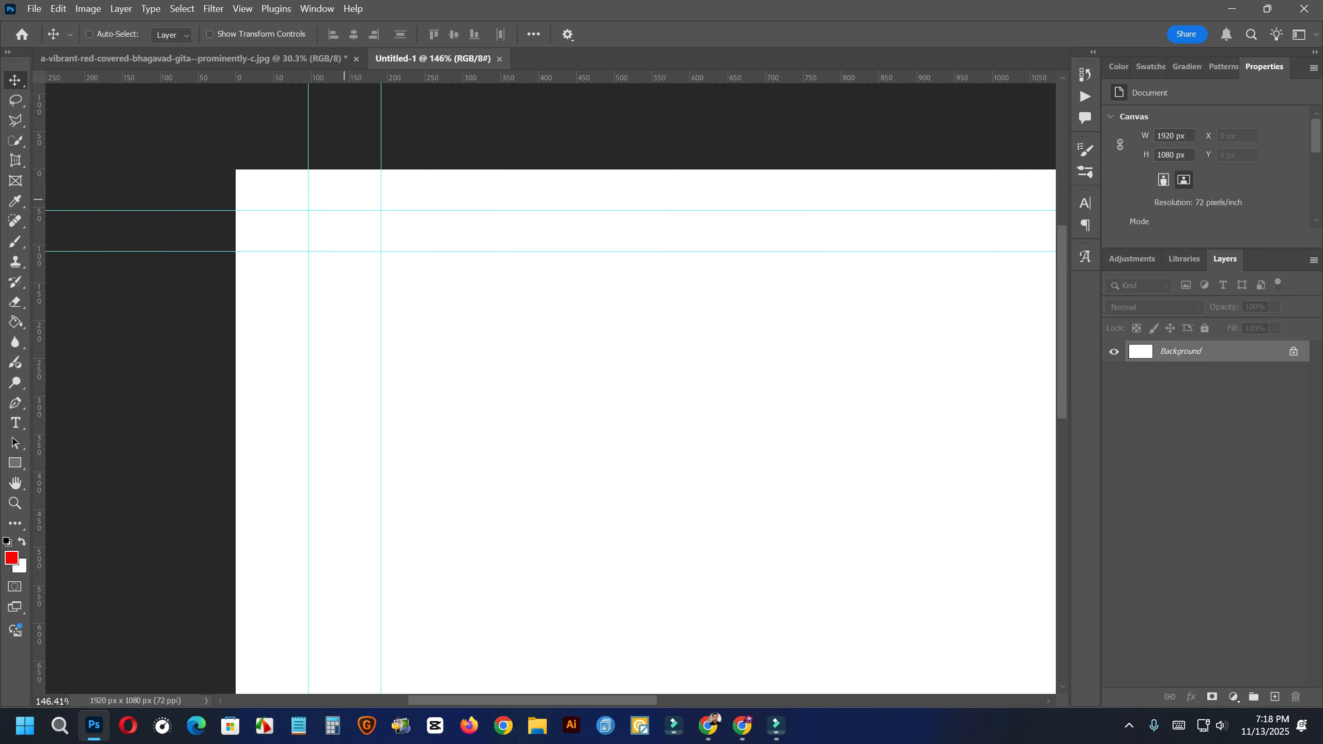
pyautogui.scroll(-1, 314, 213)
pyautogui.scroll(-2, 314, 212)
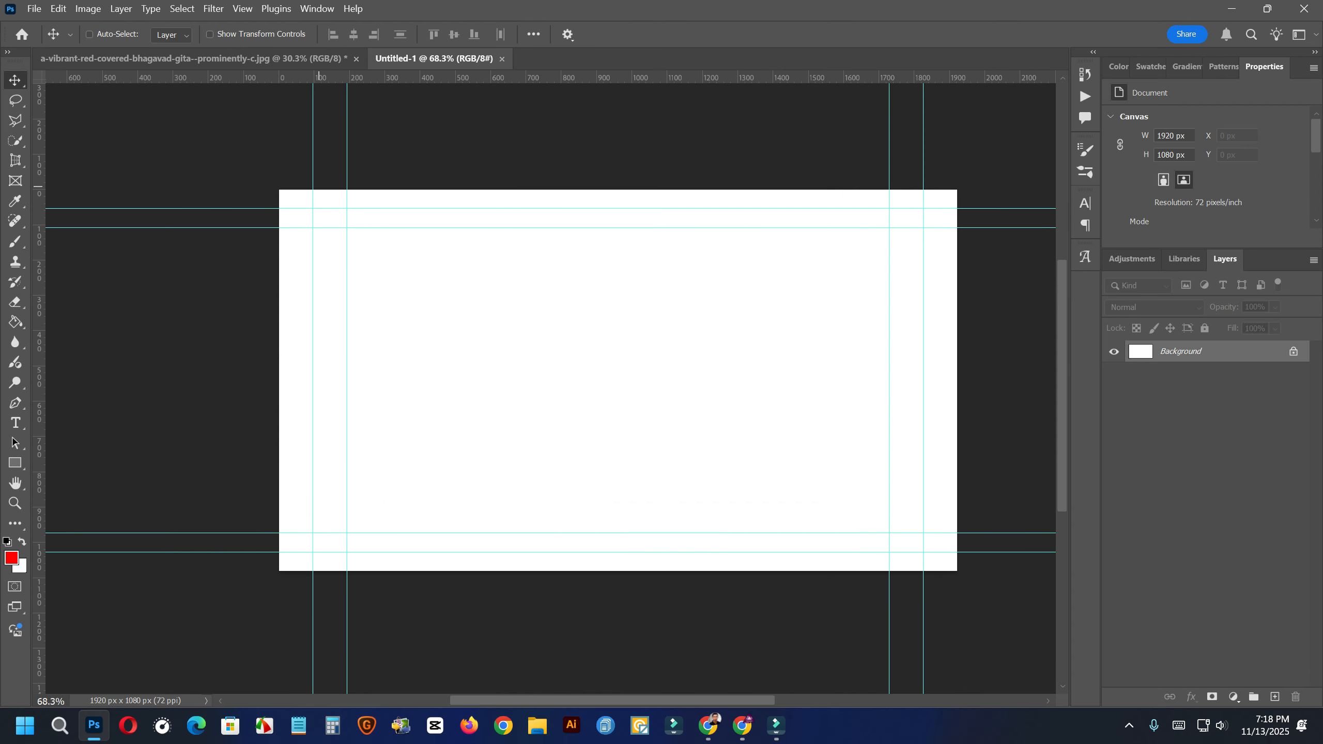
pyautogui.scroll(1, 360, 197)
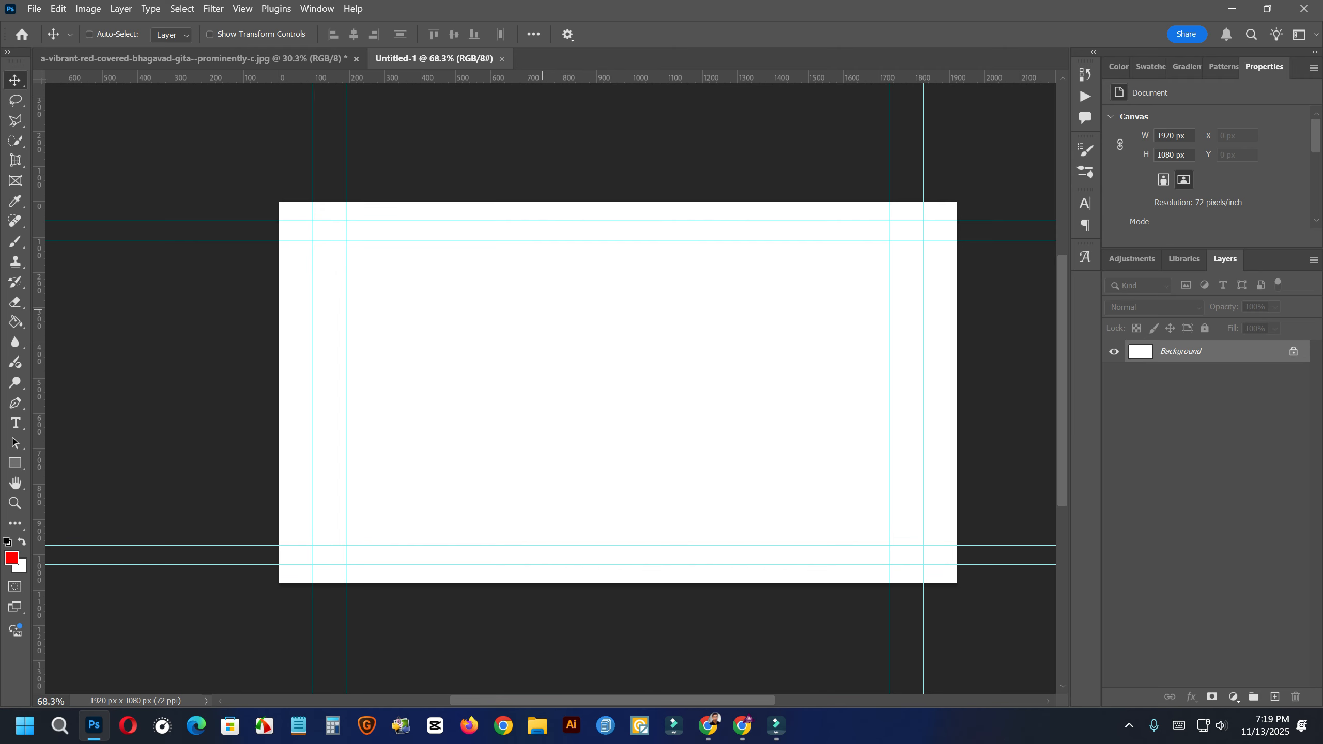
# - Bring the book-and-lamp image from its own document into the new 1920 x 1080 document as a layer
pyautogui.click(312, 59)
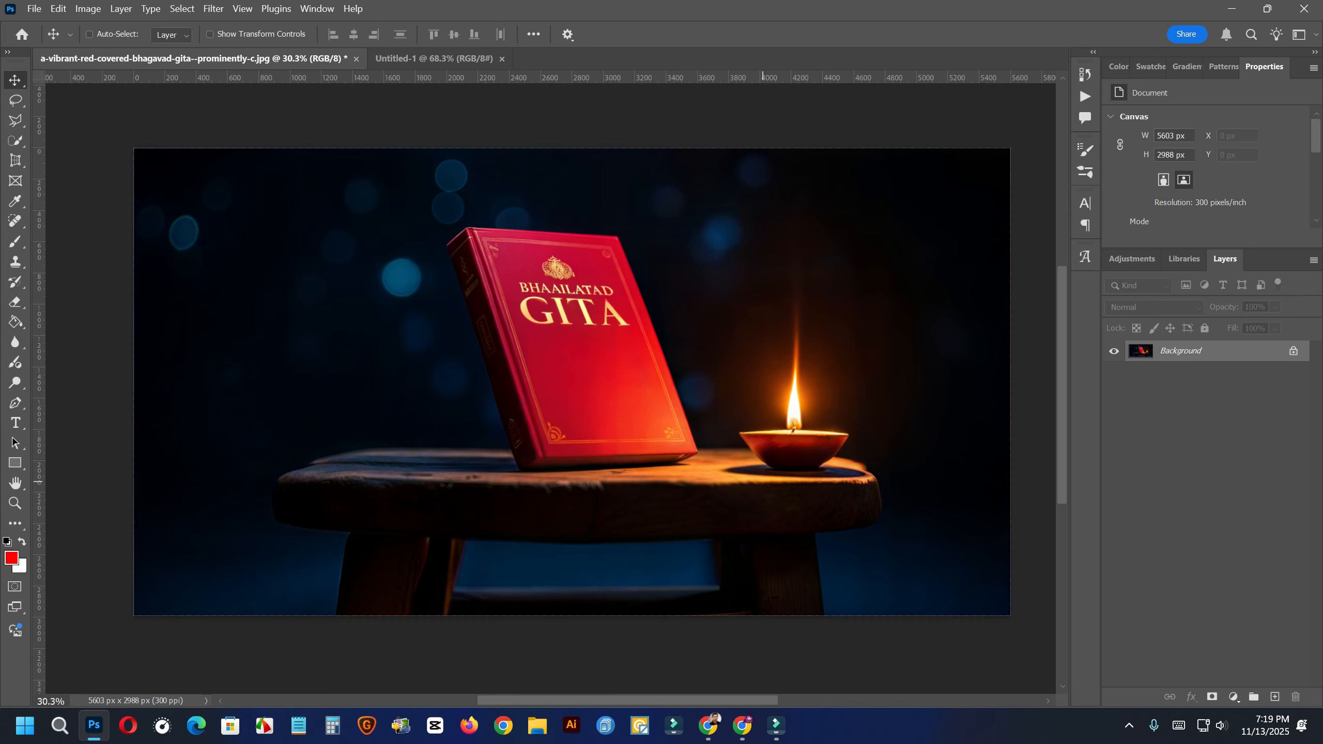
pyautogui.click(406, 58)
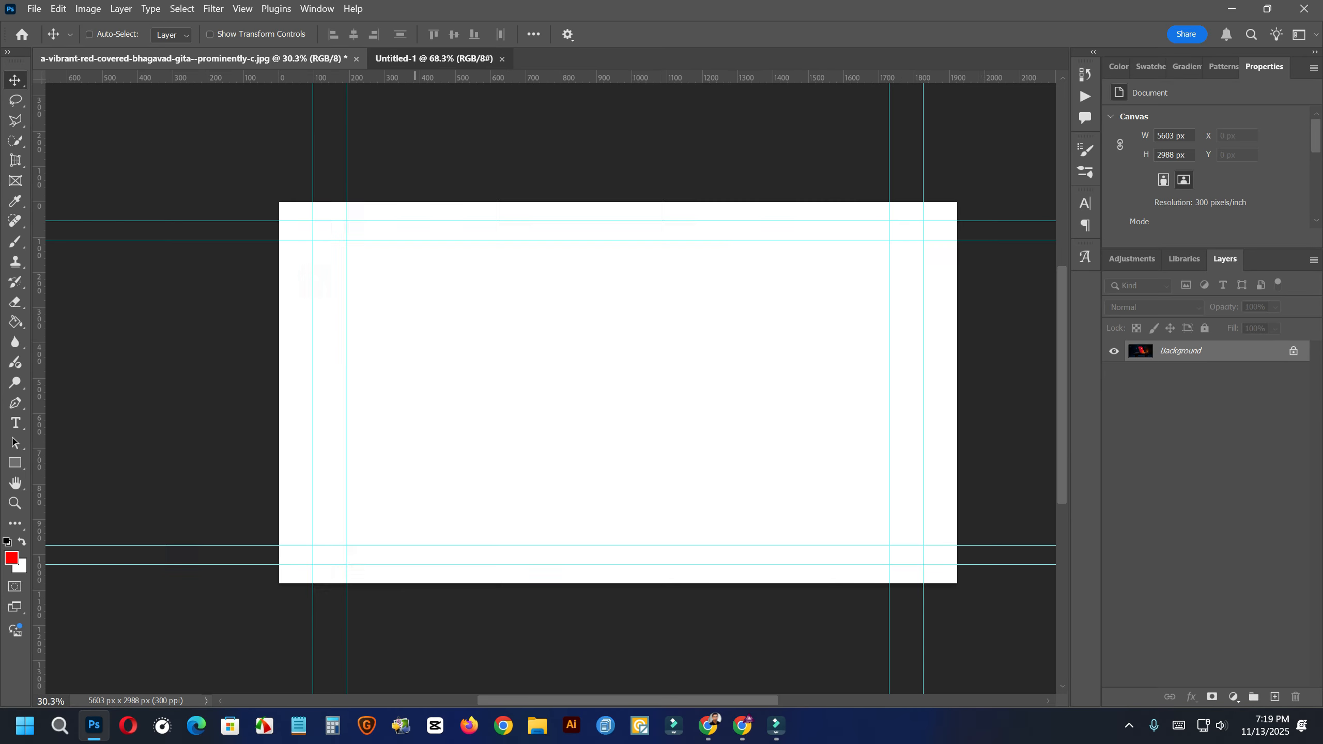
pyautogui.click(224, 58)
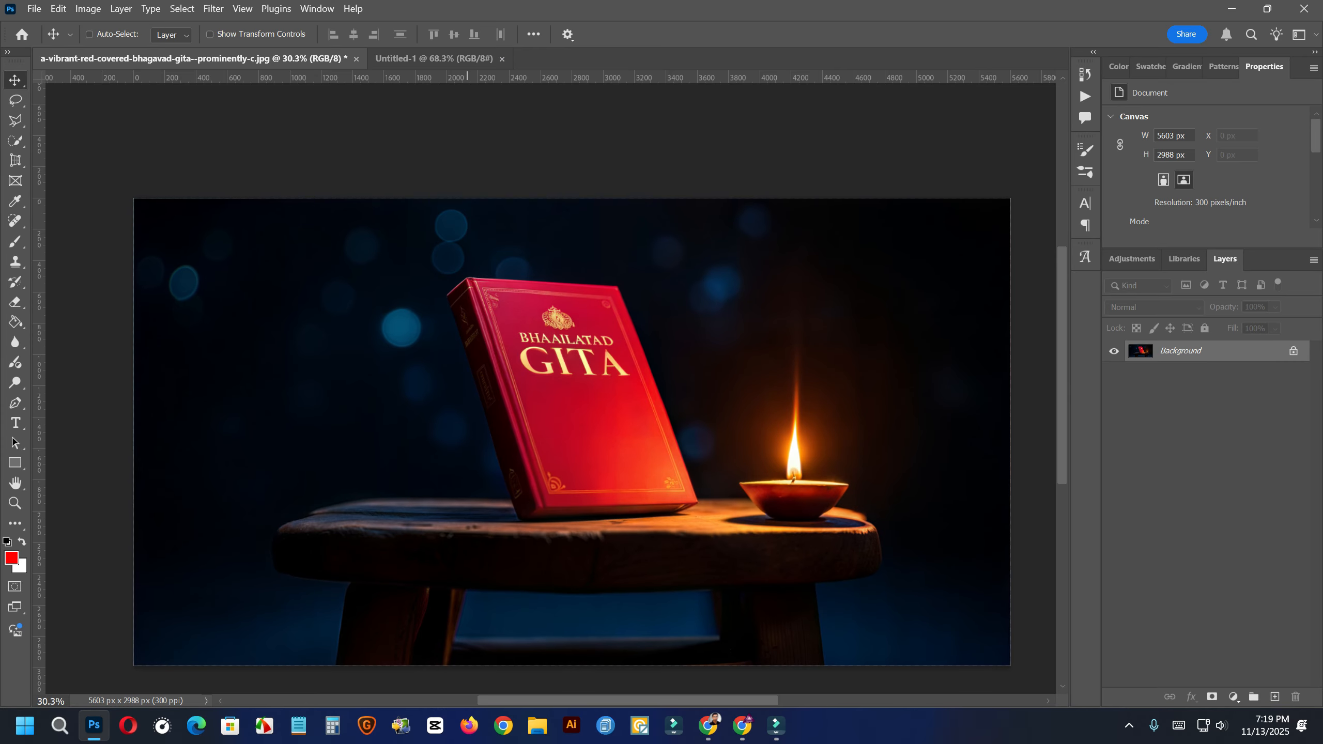
pyautogui.click(465, 58)
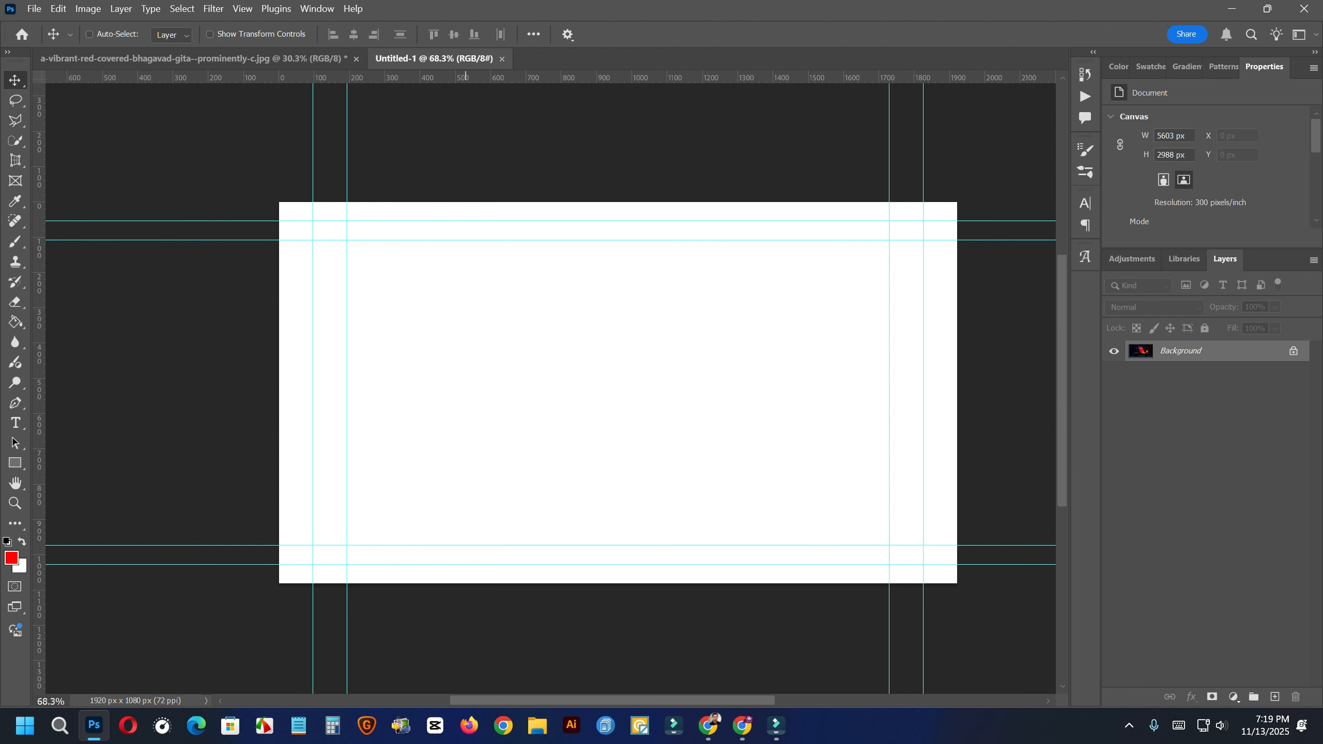
pyautogui.moveTo(465, 58); pyautogui.dragTo(584, 346)
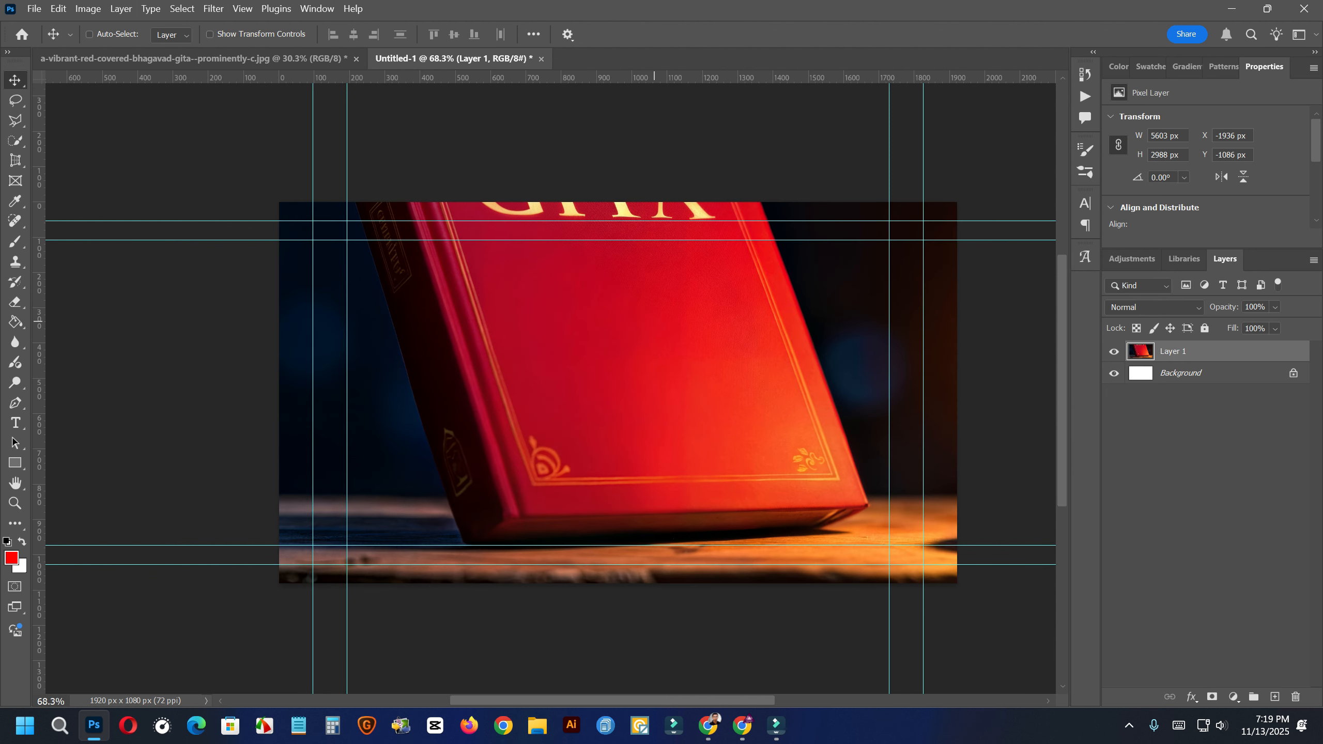
# - Convert the book-and-lamp layer, Layer 1, to a Smart Object
pyautogui.scroll(-5, 622, 284)
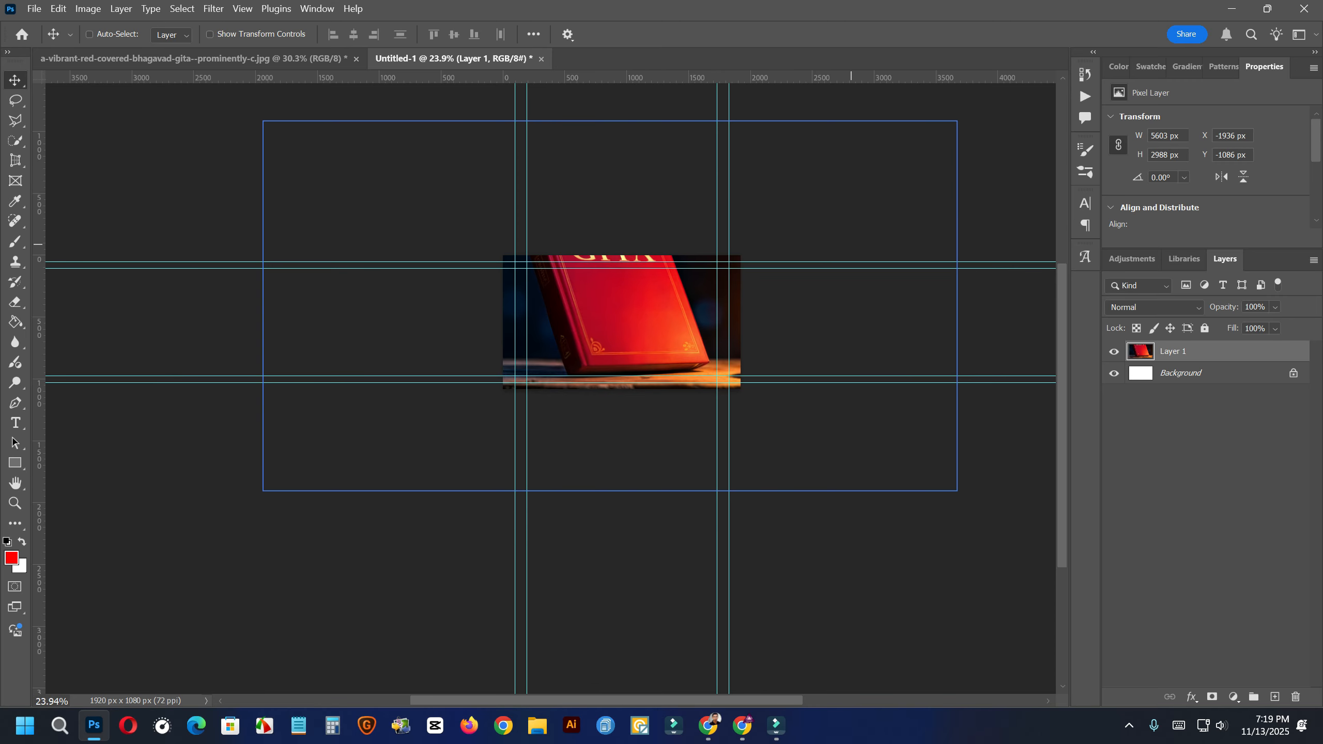
pyautogui.scroll(4, 729, 259)
pyautogui.scroll(-5, 733, 281)
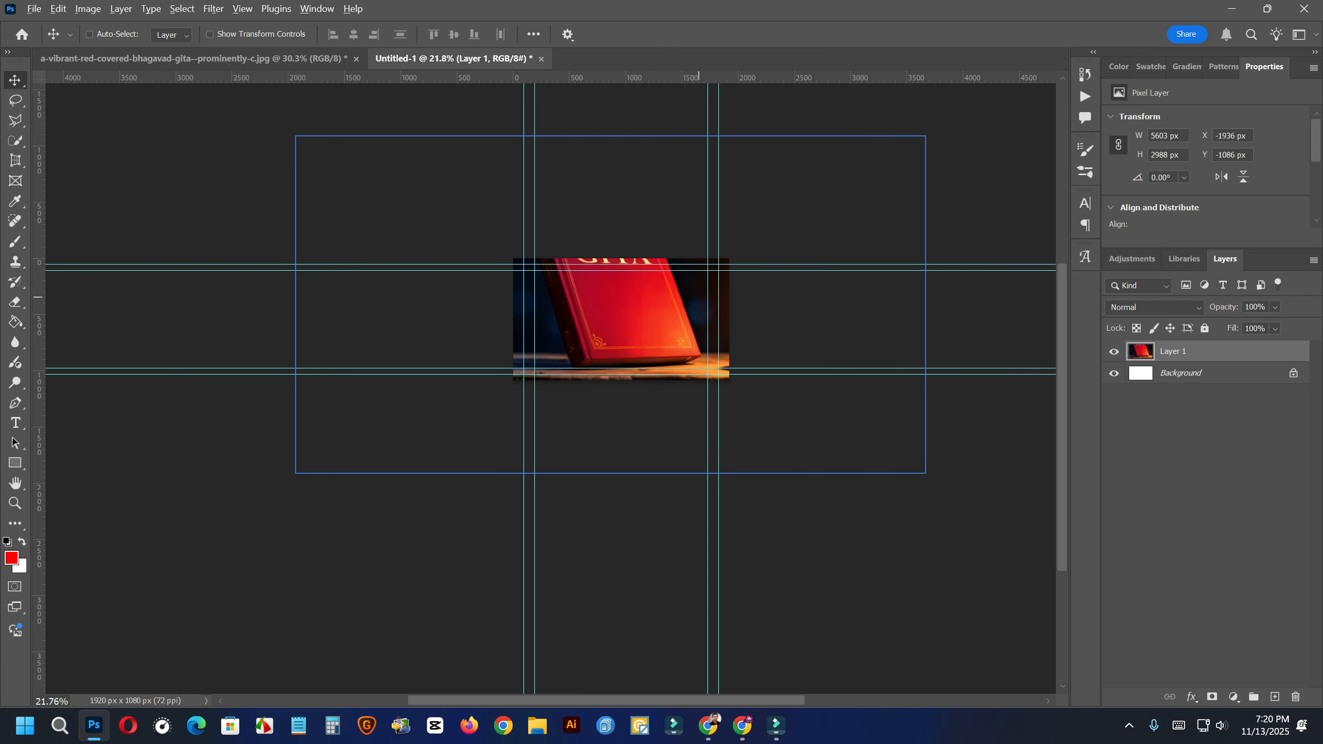
pyautogui.scroll(2, 702, 296)
pyautogui.scroll(-2, 598, 295)
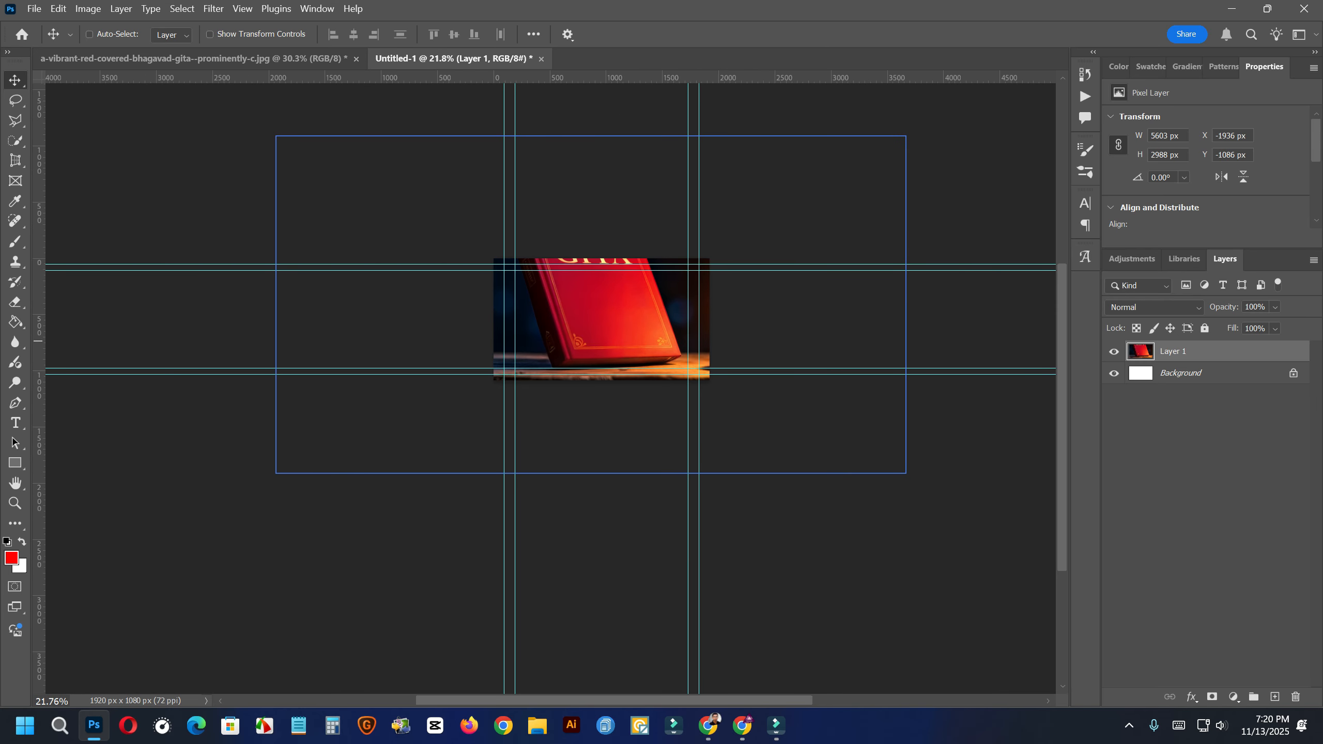
pyautogui.rightClick(1201, 352)
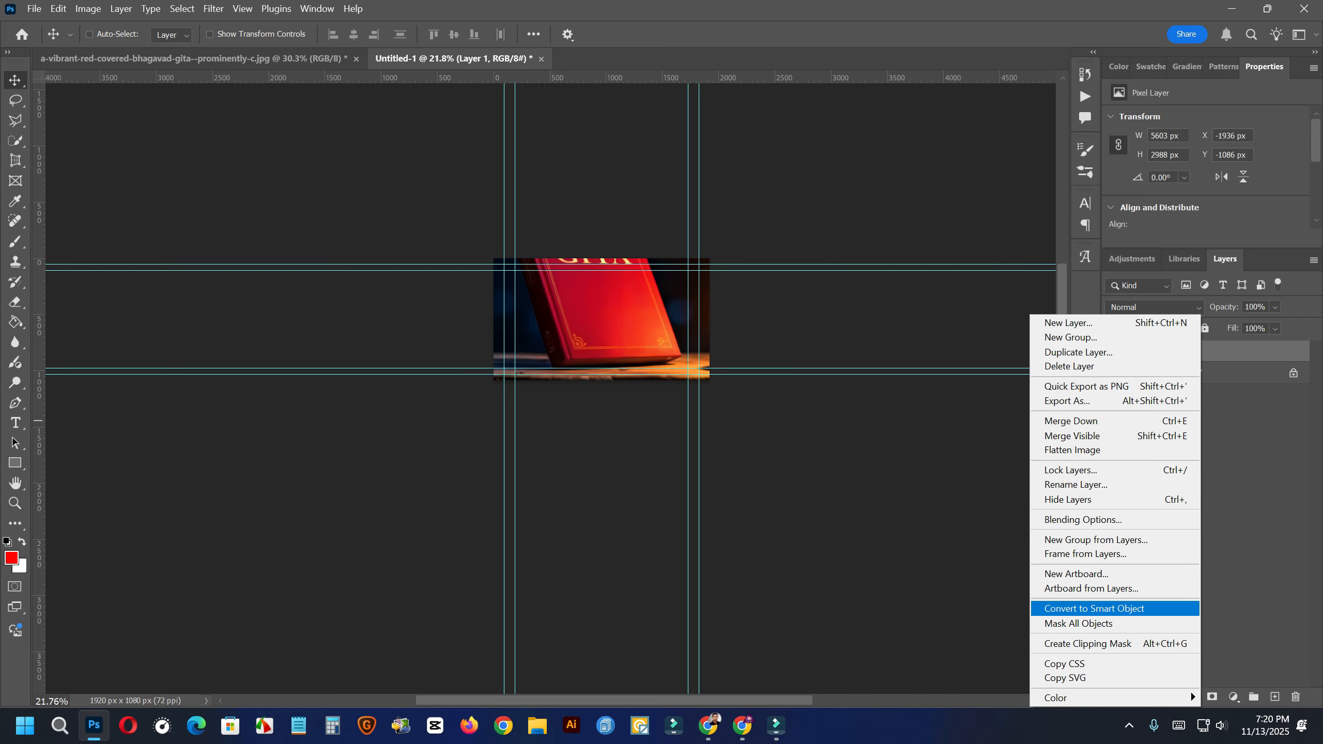
pyautogui.click(1094, 608)
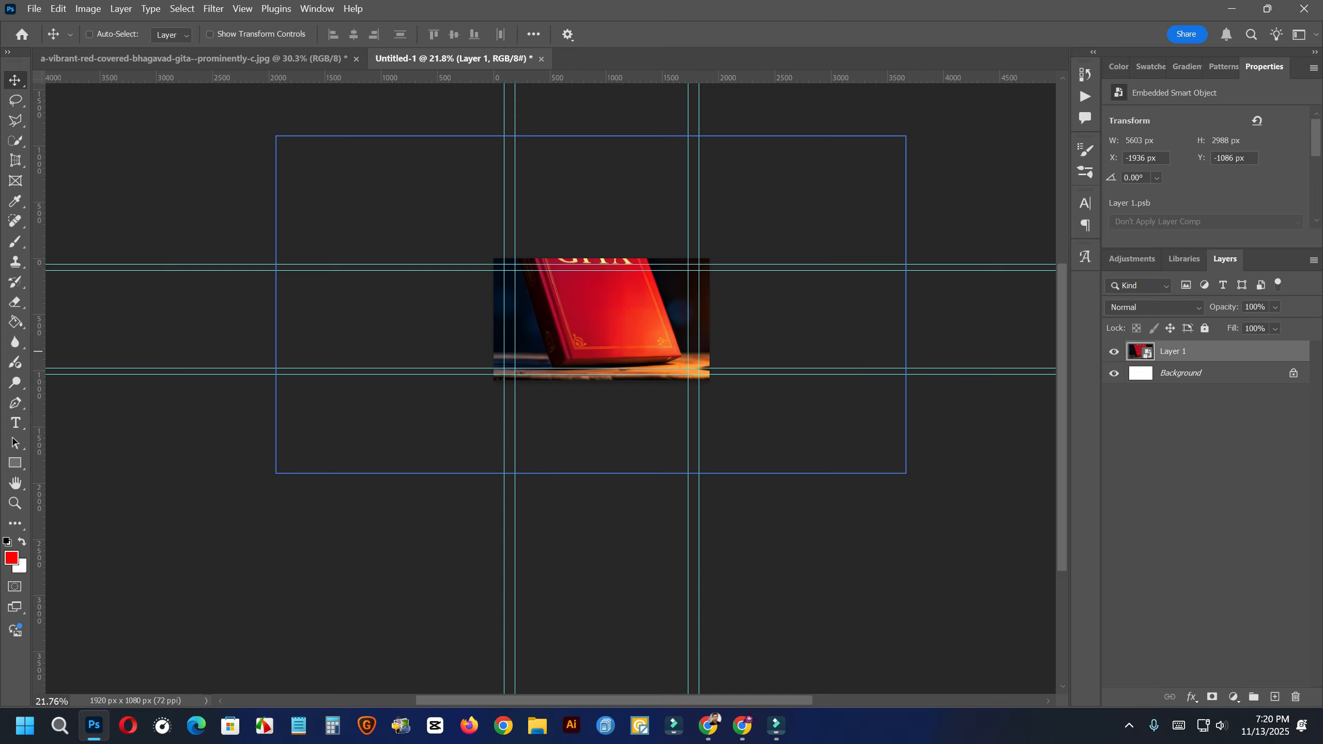
# - Scale the book-and-lamp Smart Object down to about 26.4% with Free Transform and place it inside the canvas
pyautogui.press('ctrl')
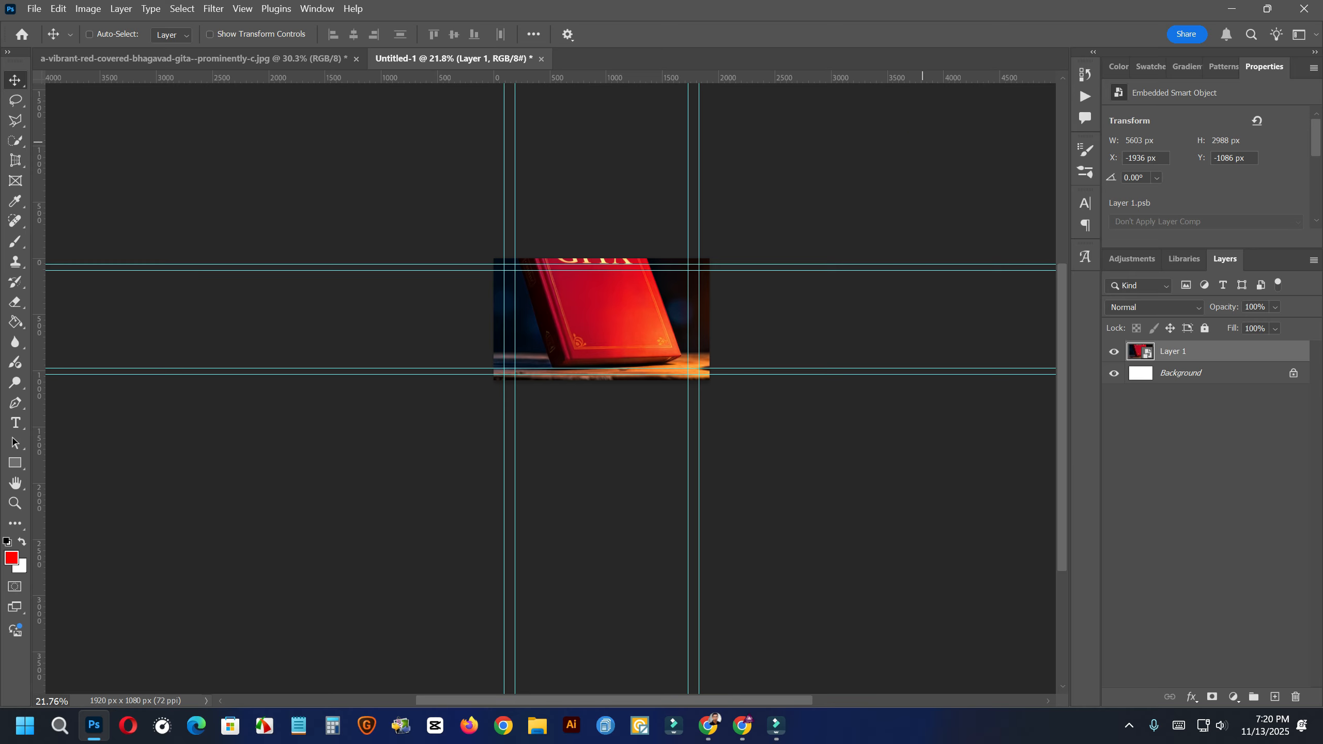
pyautogui.press('ctrl')
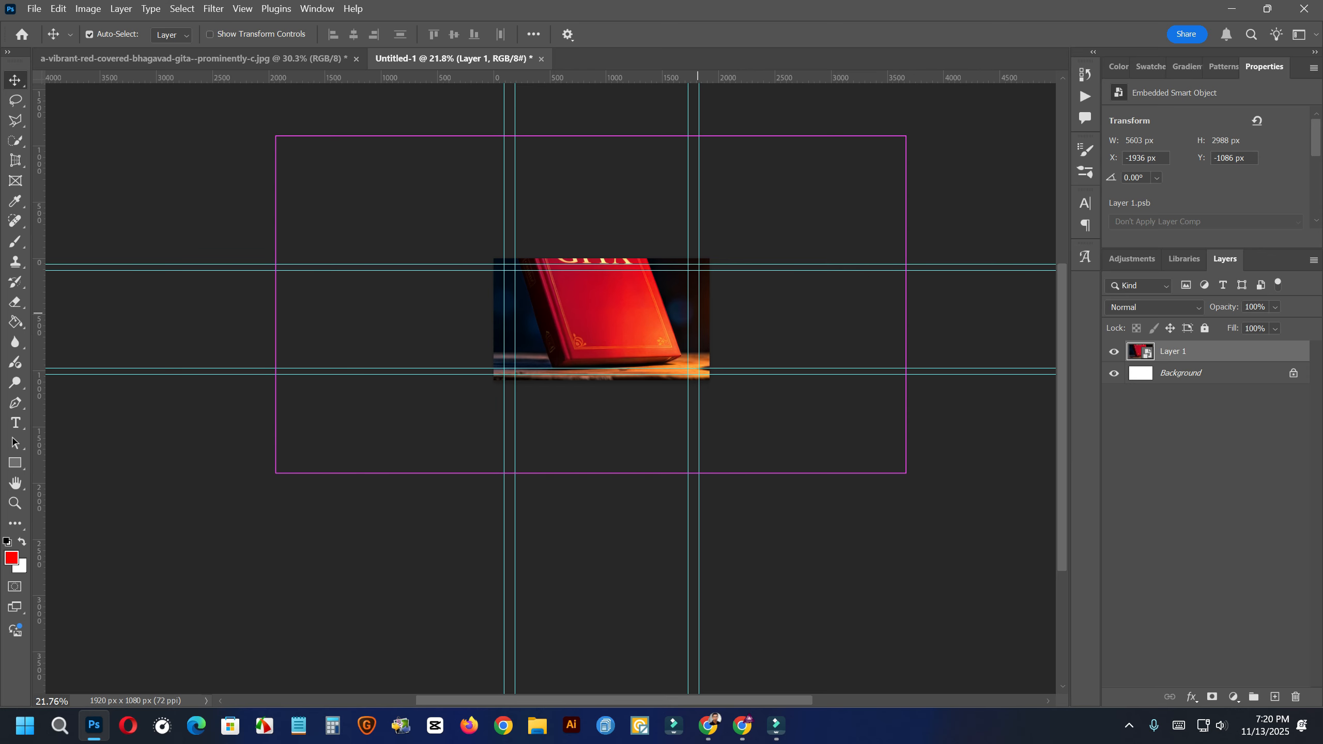
pyautogui.hotkey('ctrl', 't')
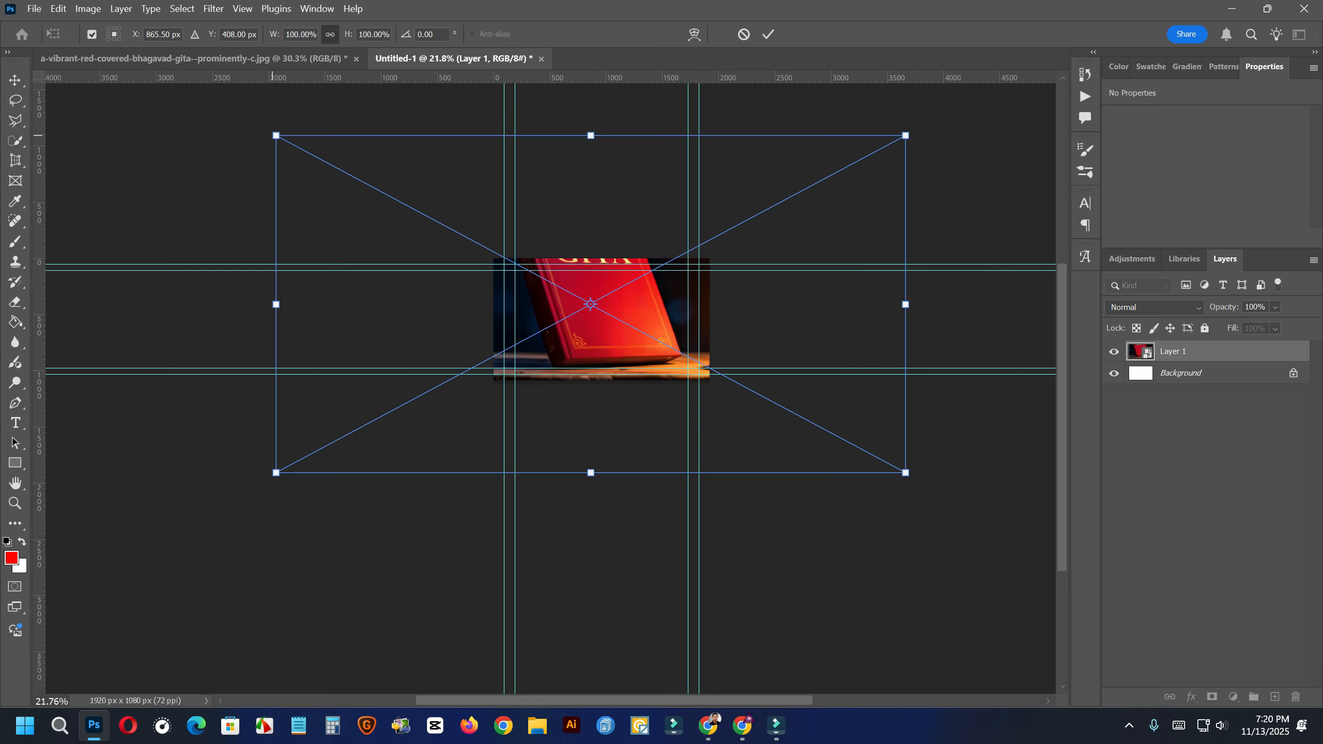
pyautogui.moveTo(276, 136); pyautogui.dragTo(508, 259)
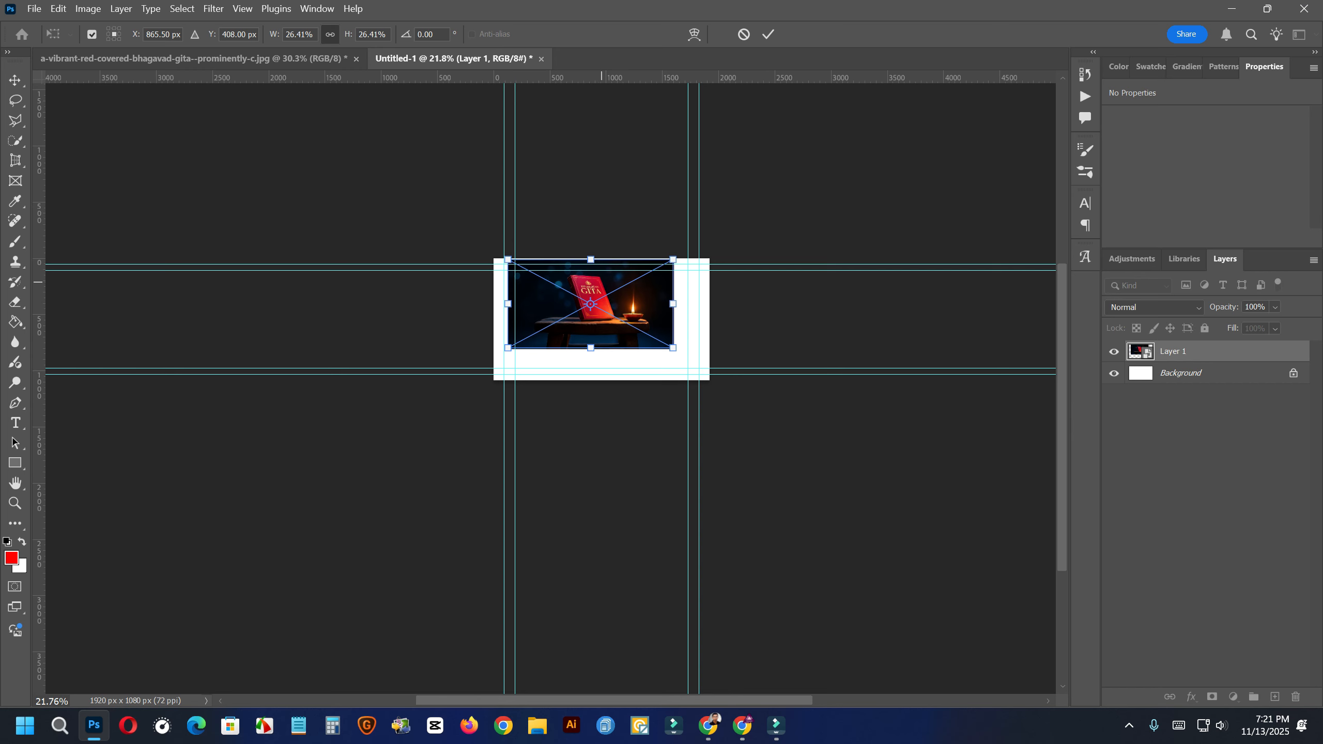
pyautogui.moveTo(605, 283); pyautogui.dragTo(612, 297)
pyautogui.click(768, 34)
pyautogui.scroll(5, 635, 330)
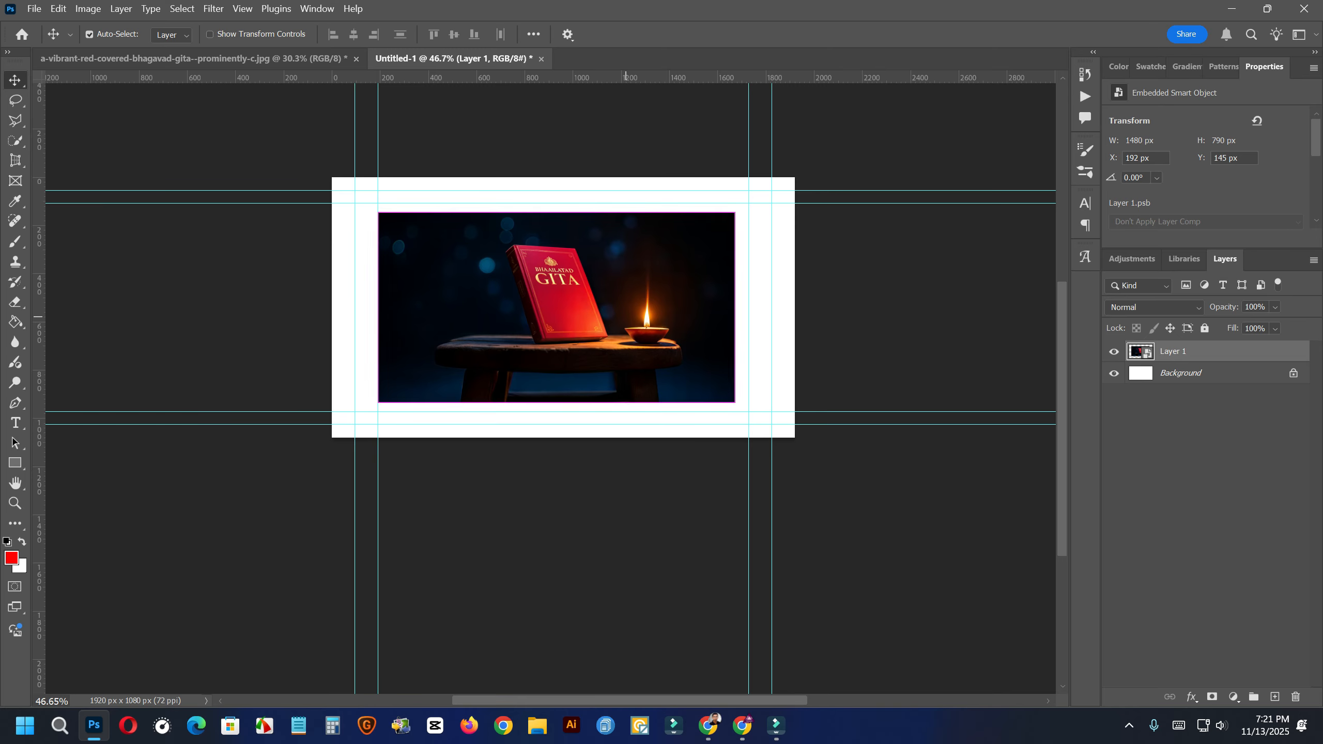
# - Enlarge the image to about 49.6% and position it to fill the canvas, with the book and lamp inside the guides
pyautogui.hotkey('ctrl', 't')
pyautogui.moveTo(626, 304); pyautogui.dragTo(497, 251)
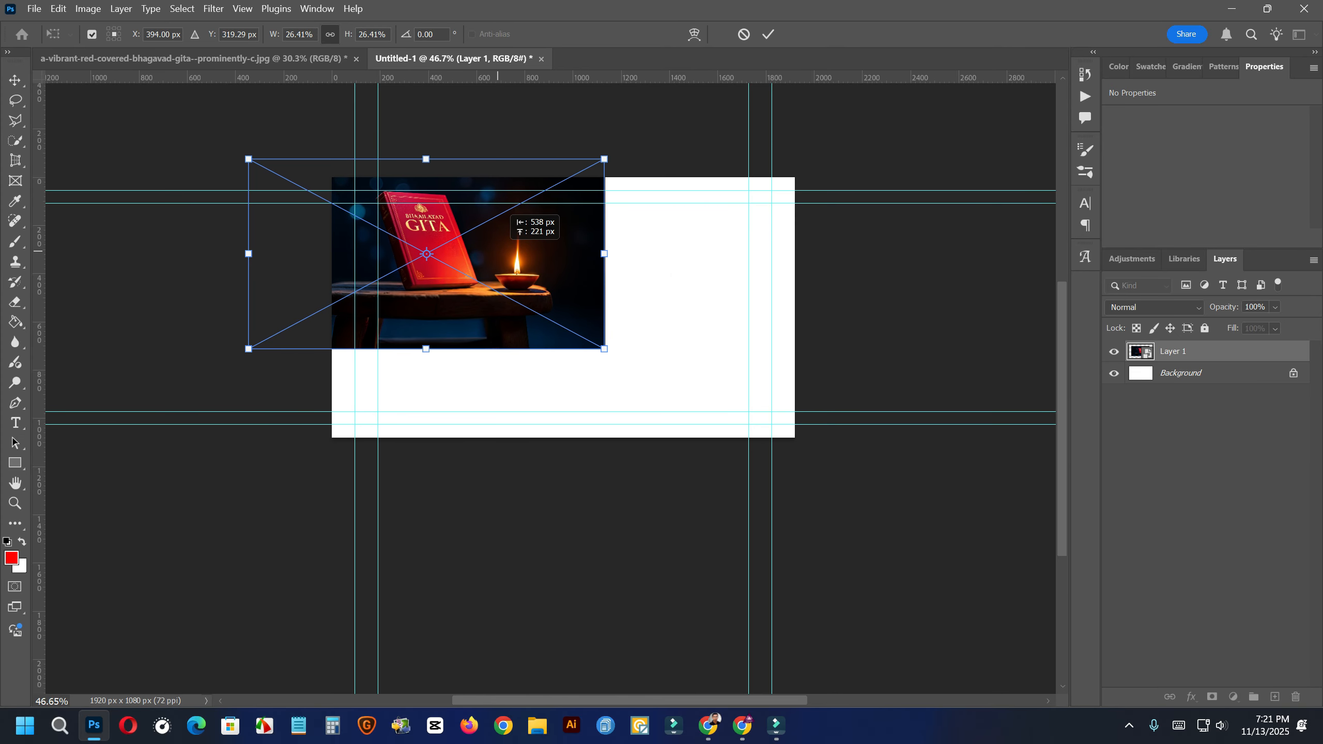
pyautogui.moveTo(604, 349); pyautogui.dragTo(879, 496)
pyautogui.moveTo(668, 313); pyautogui.dragTo(583, 313)
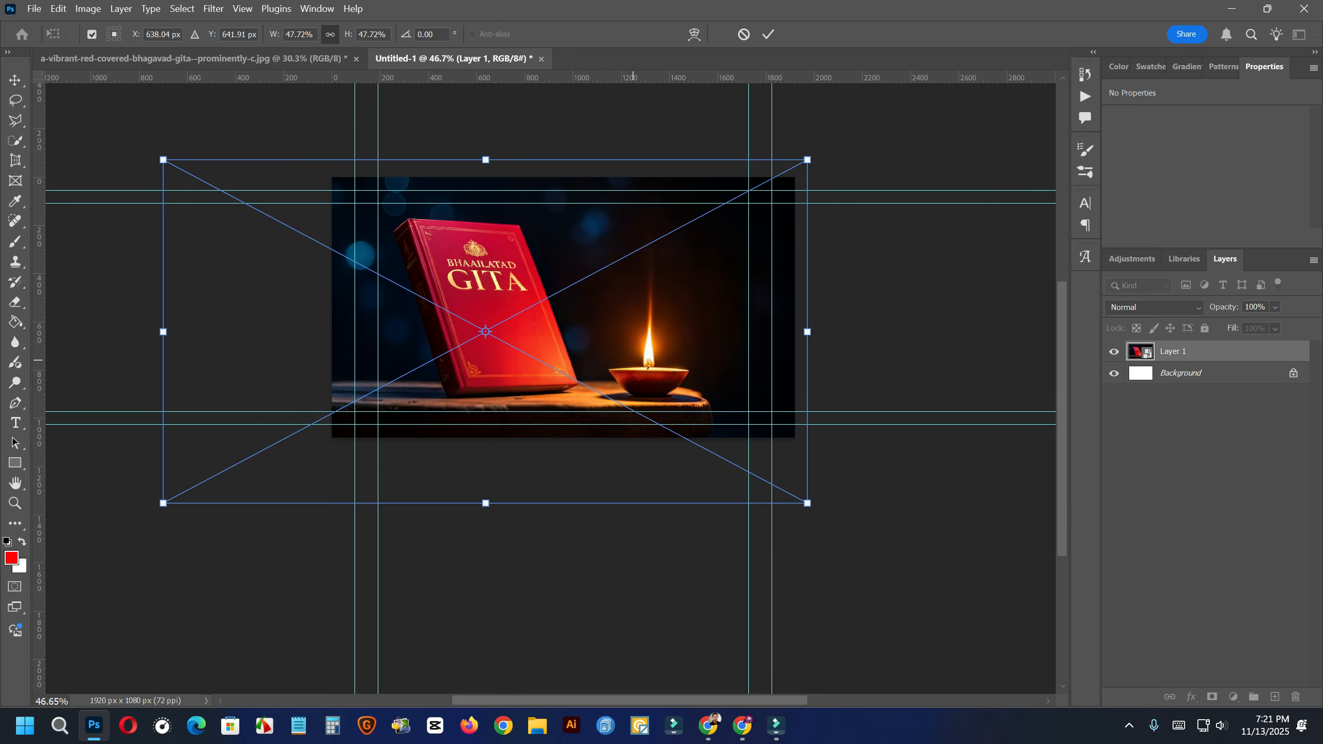
pyautogui.moveTo(640, 355); pyautogui.dragTo(624, 354)
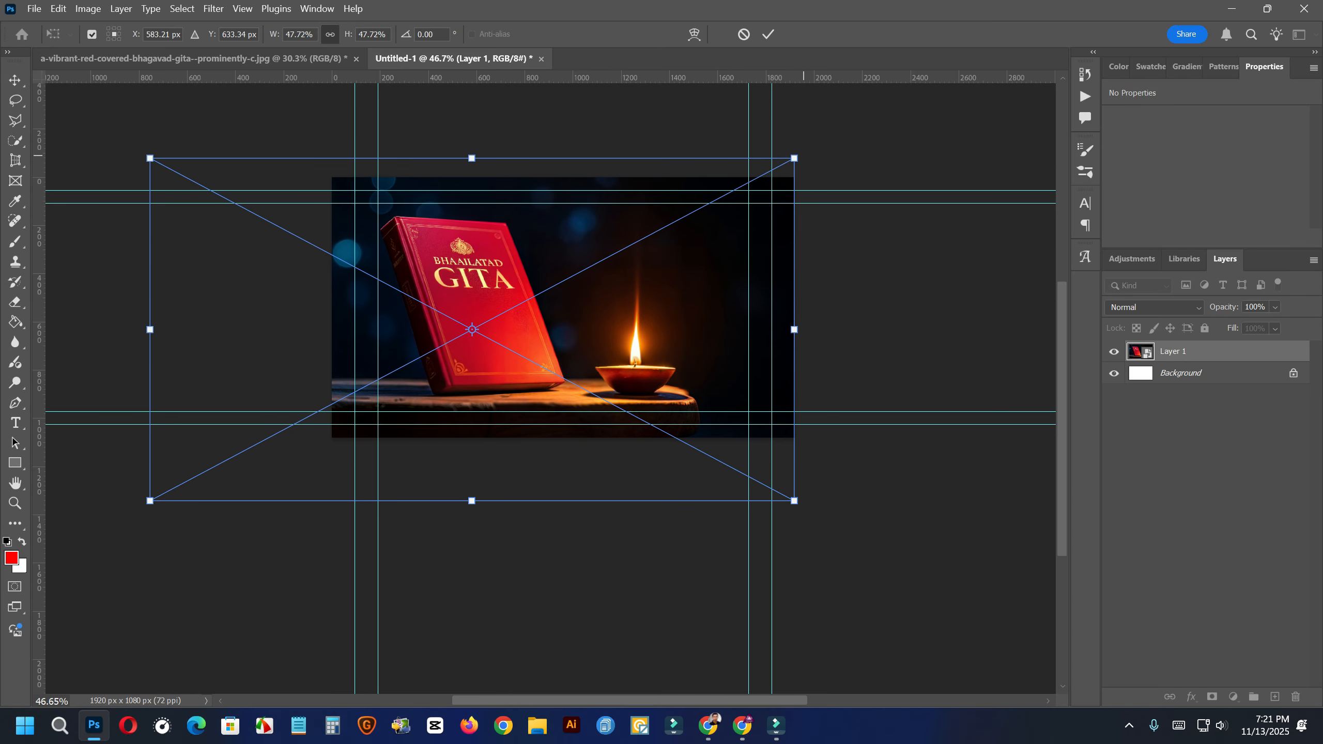
pyautogui.moveTo(795, 158); pyautogui.dragTo(819, 144)
pyautogui.moveTo(686, 265); pyautogui.dragTo(677, 273)
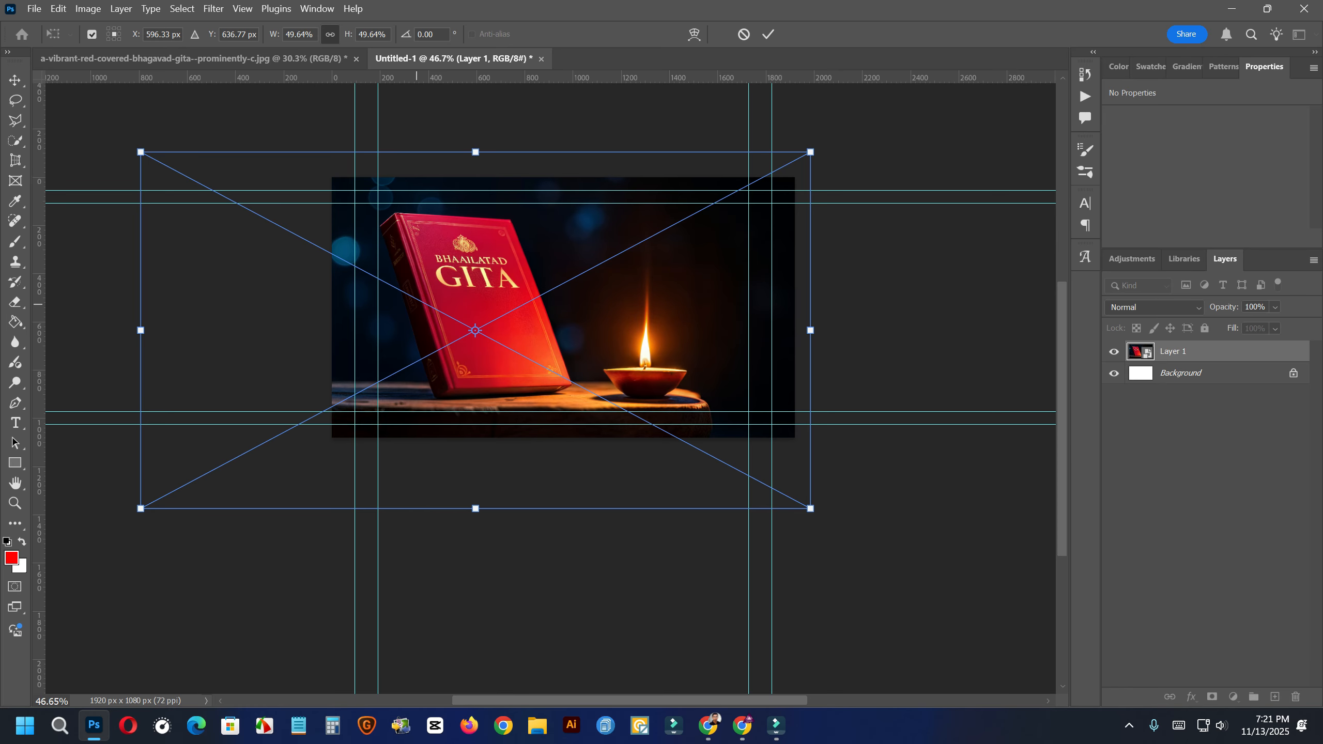
pyautogui.moveTo(446, 229); pyautogui.dragTo(447, 232)
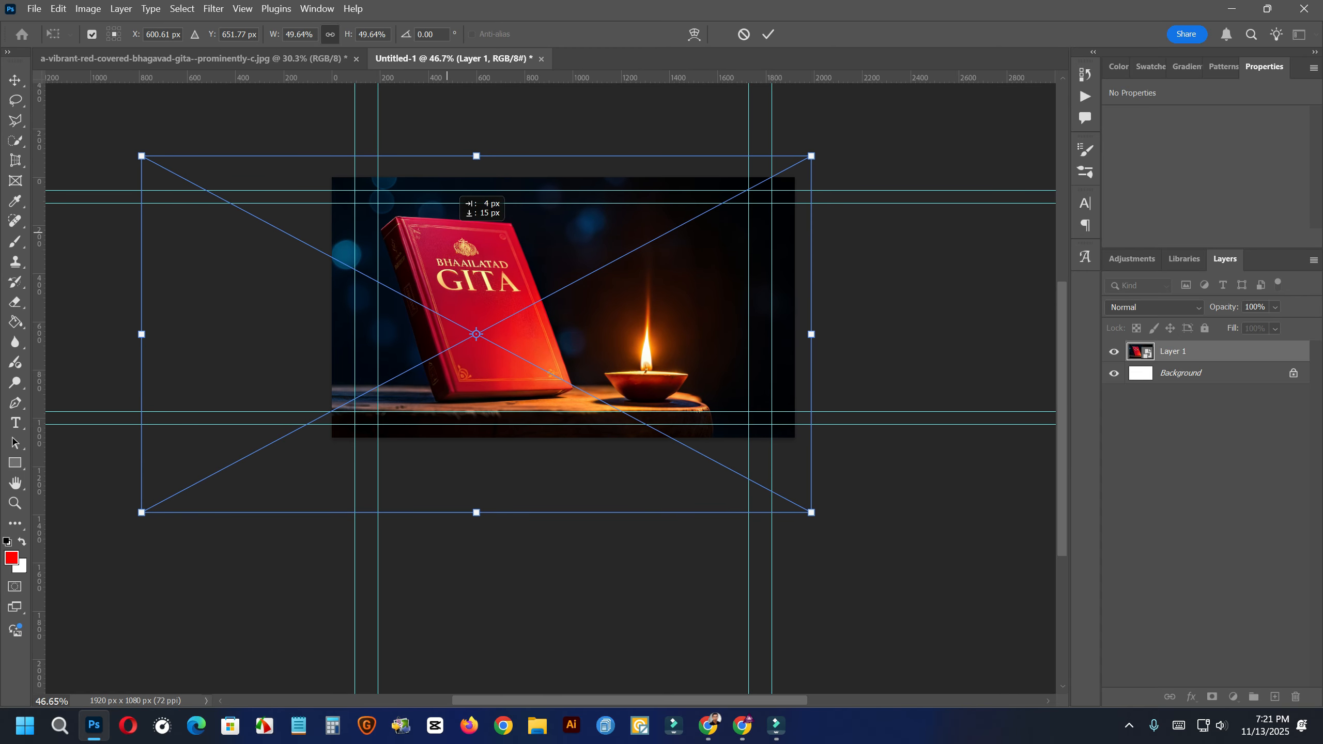
pyautogui.click(768, 34)
pyautogui.scroll(4, 471, 310)
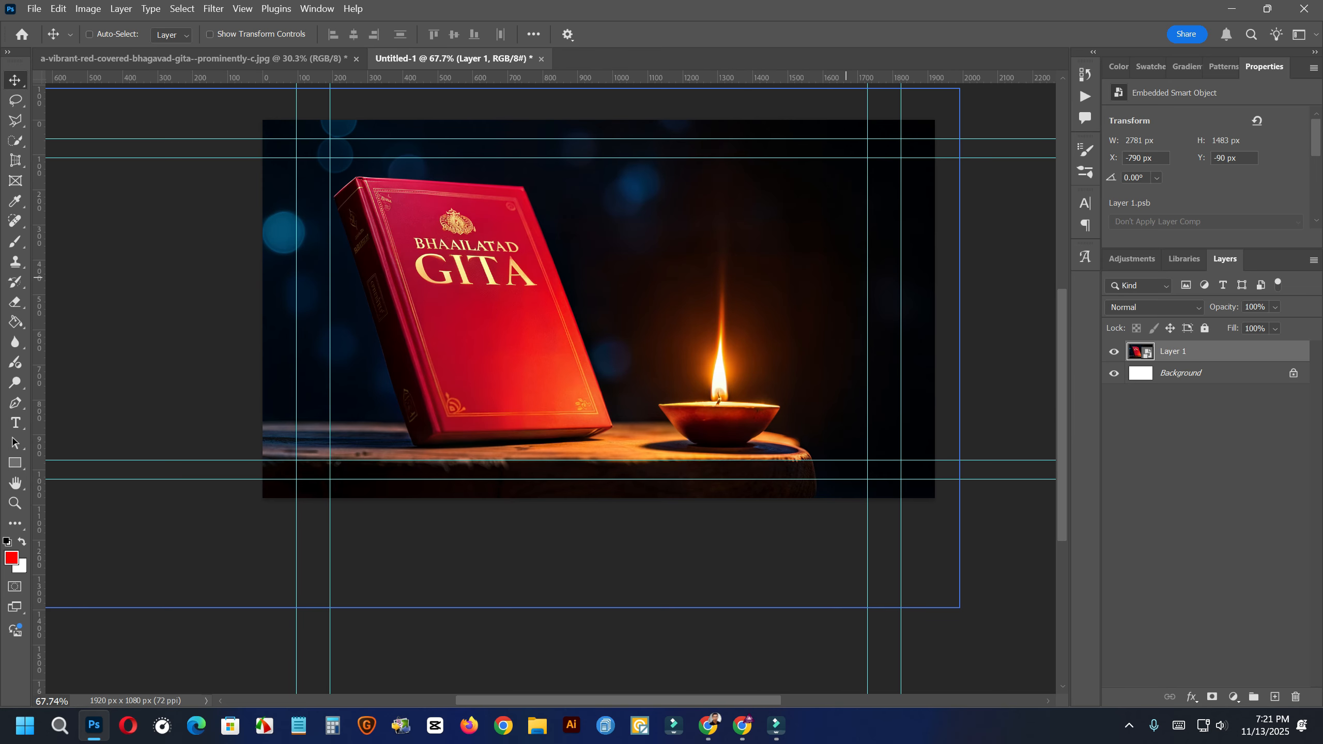
pyautogui.scroll(-3, 536, 390)
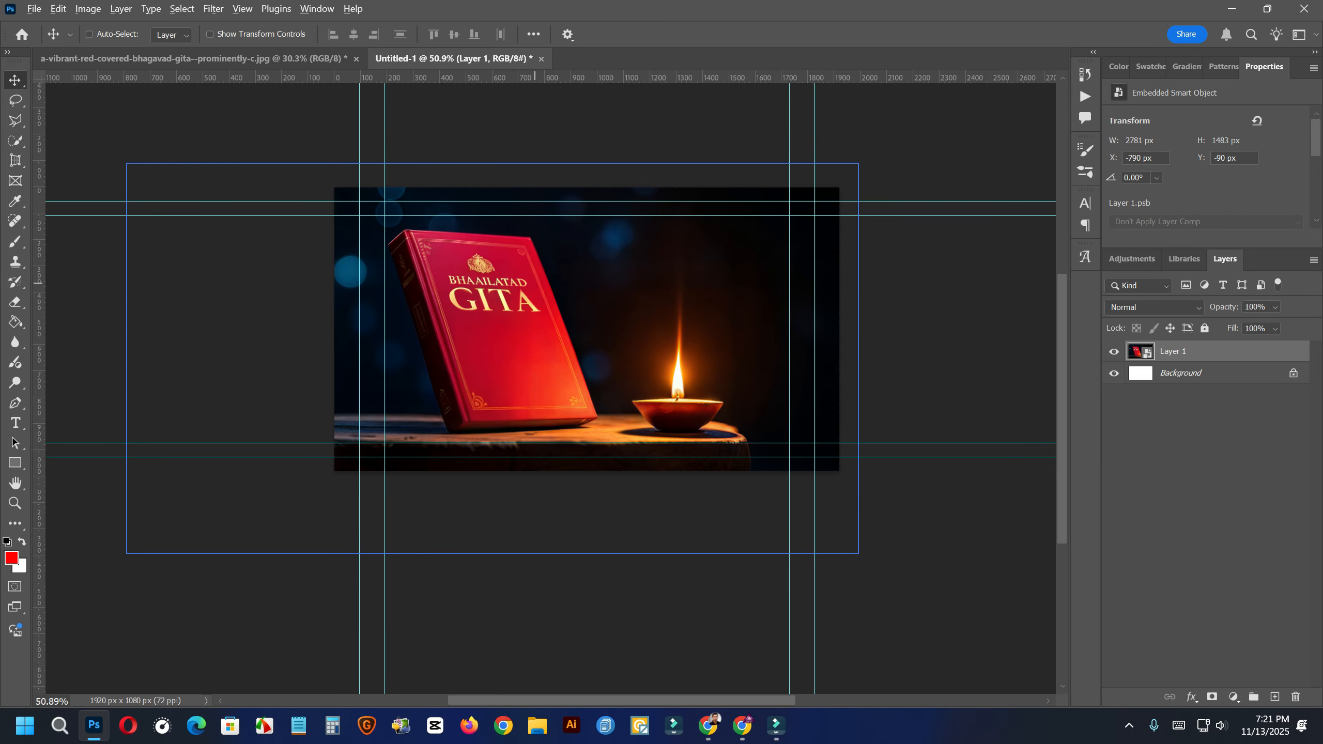
pyautogui.scroll(5, 553, 274)
pyautogui.scroll(-3, 531, 286)
pyautogui.scroll(3, 527, 292)
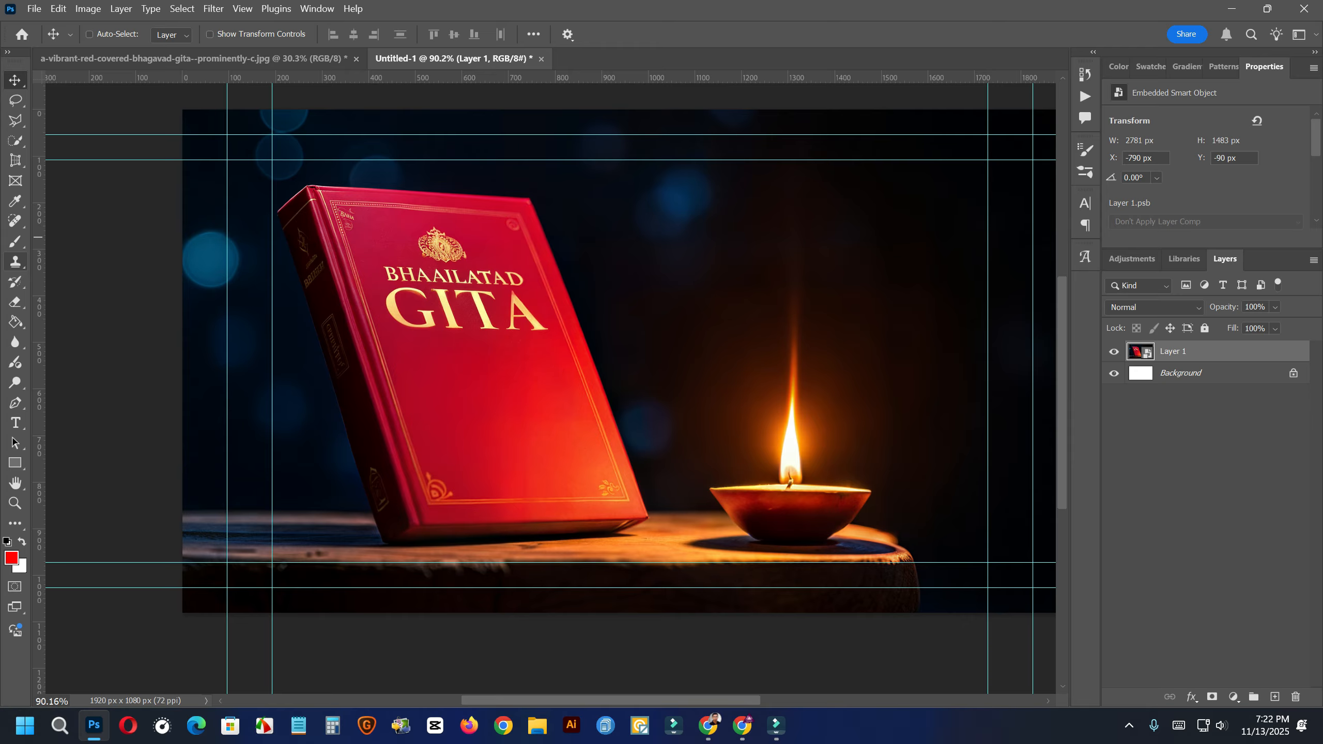
# - Duplicate the Layer 1 Smart Object and rasterize the copy
pyautogui.press('b')
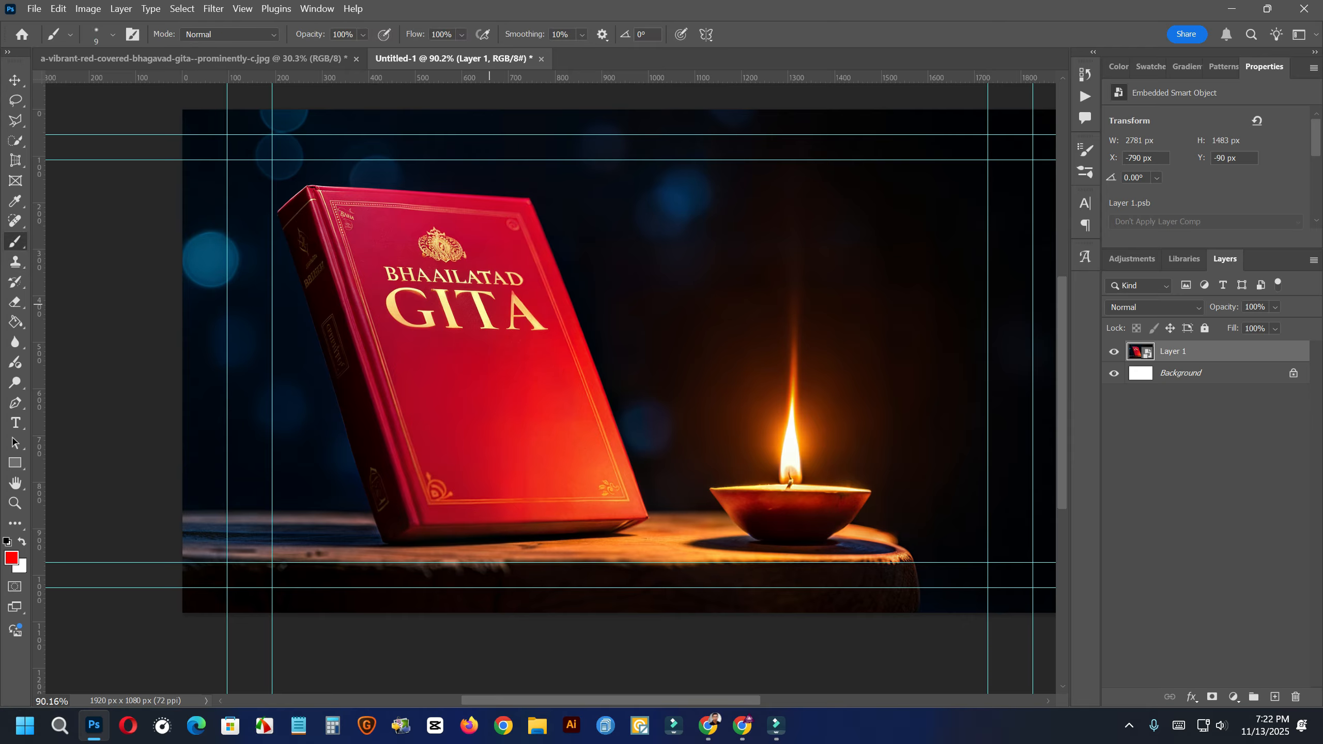
pyautogui.press('j')
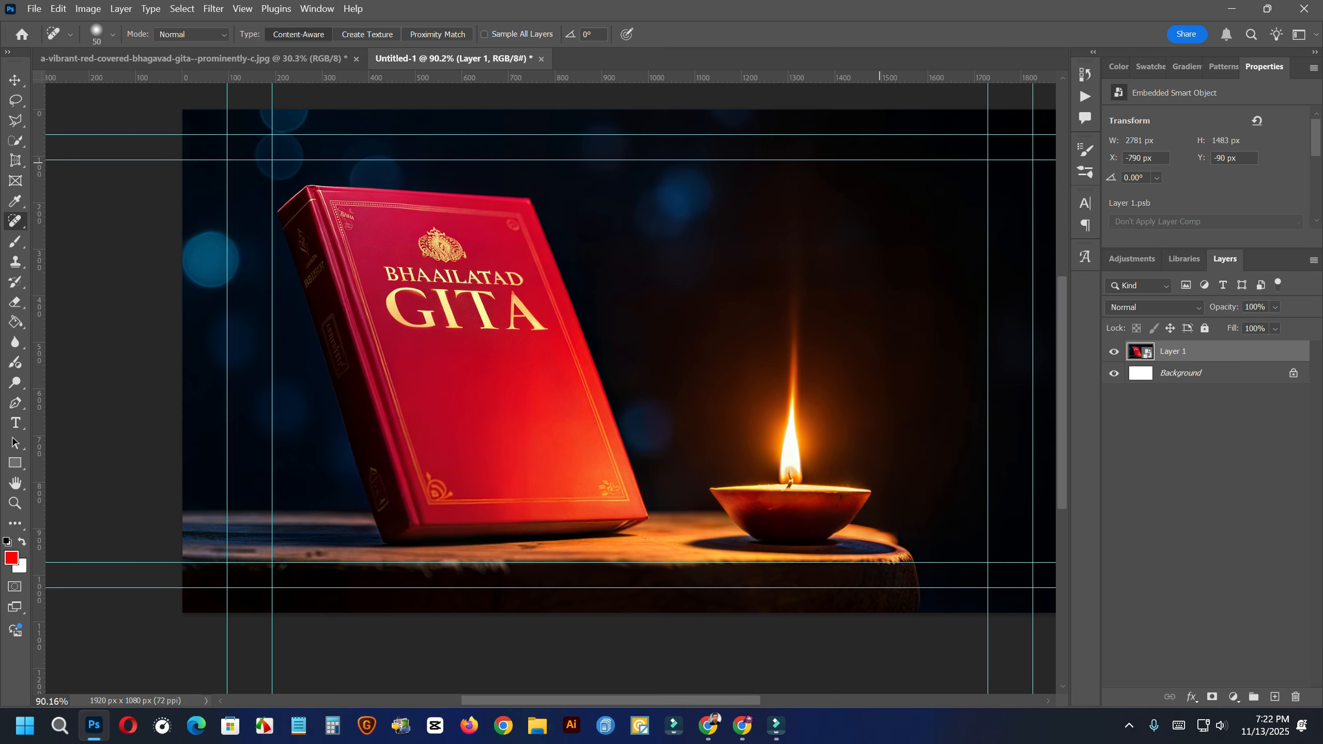
pyautogui.scroll(-5, 641, 254)
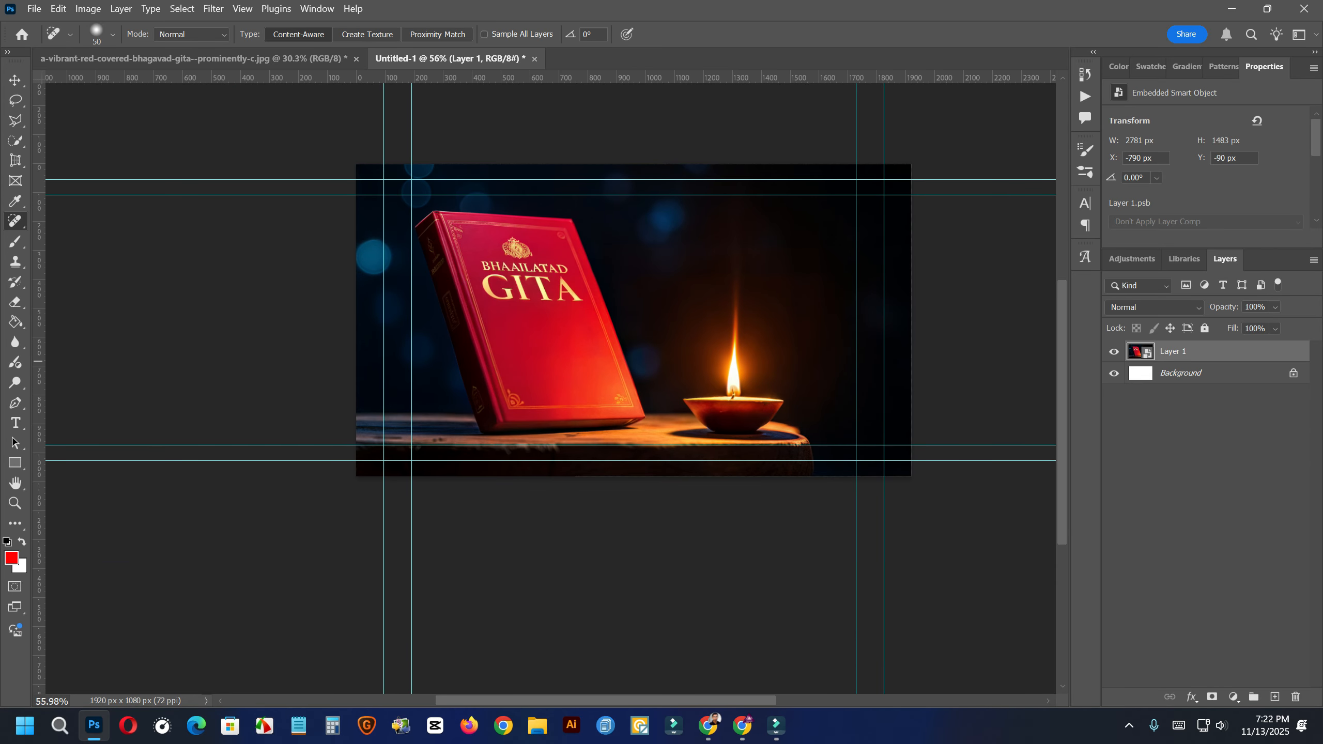
pyautogui.moveTo(1213, 351); pyautogui.dragTo(1274, 696)
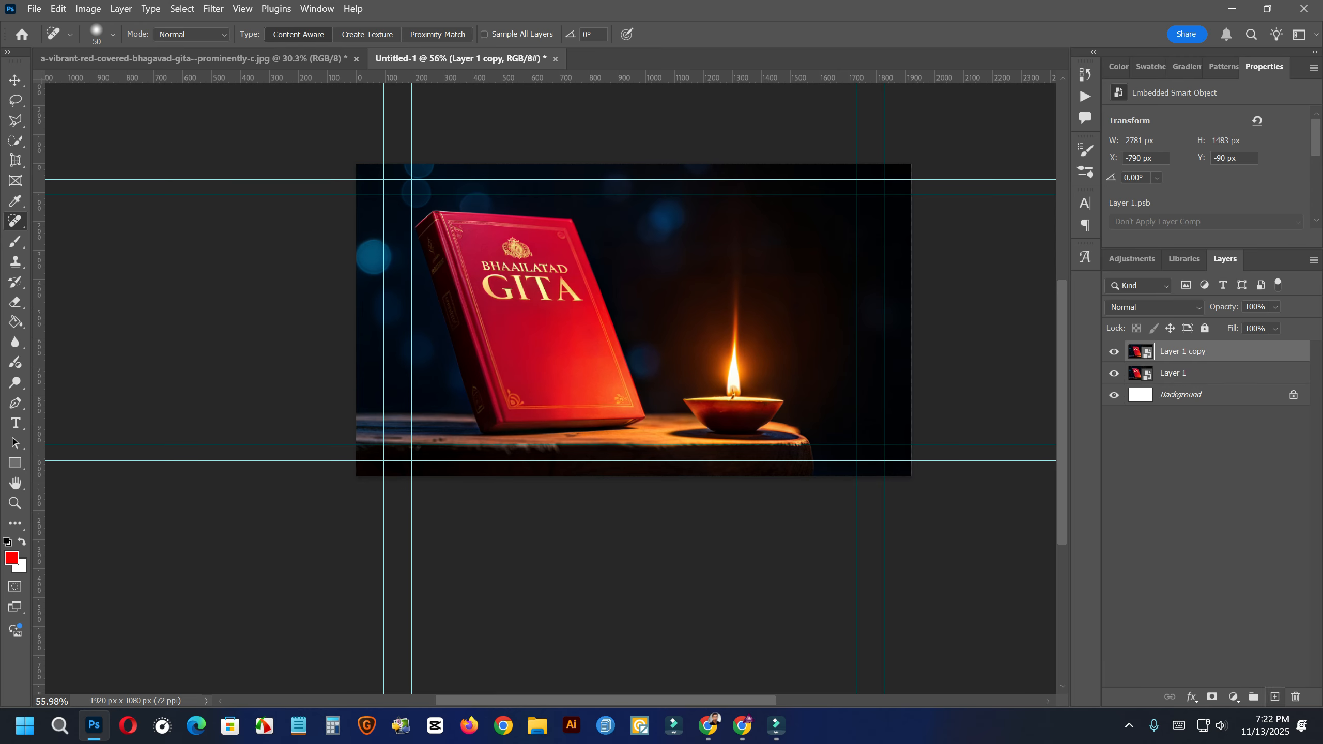
pyautogui.rightClick(1219, 353)
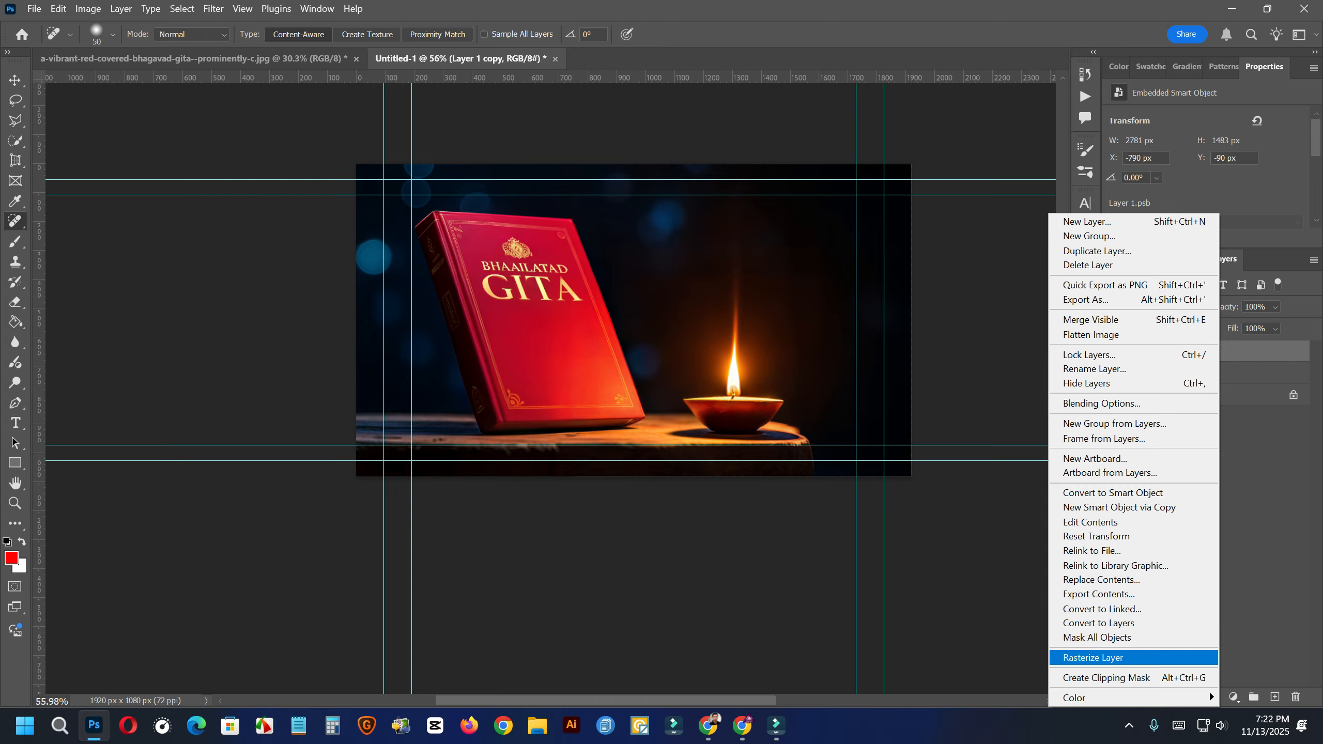
pyautogui.click(1093, 658)
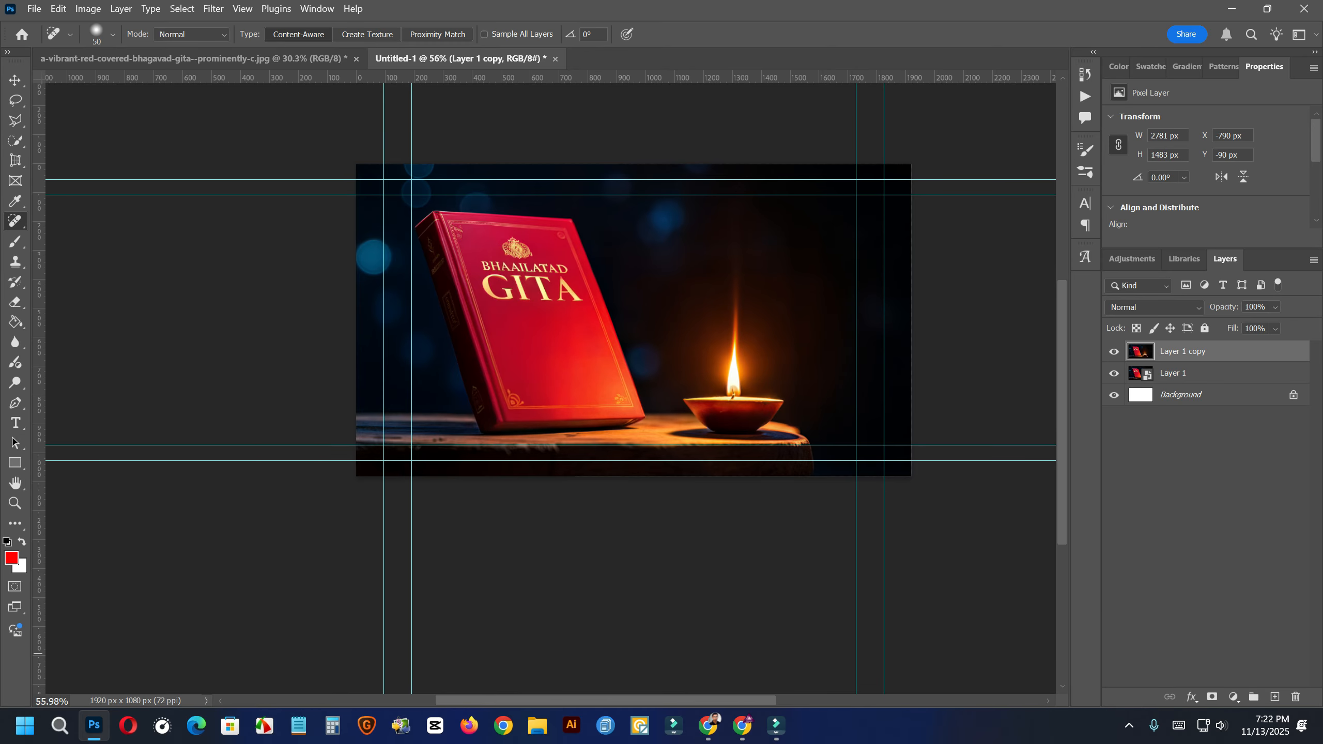
# - Draw a loose Lasso selection, about 387 x 278 px, around the gold emblem and the BHAAILATAD GITA title on the book cover
pyautogui.press('l')
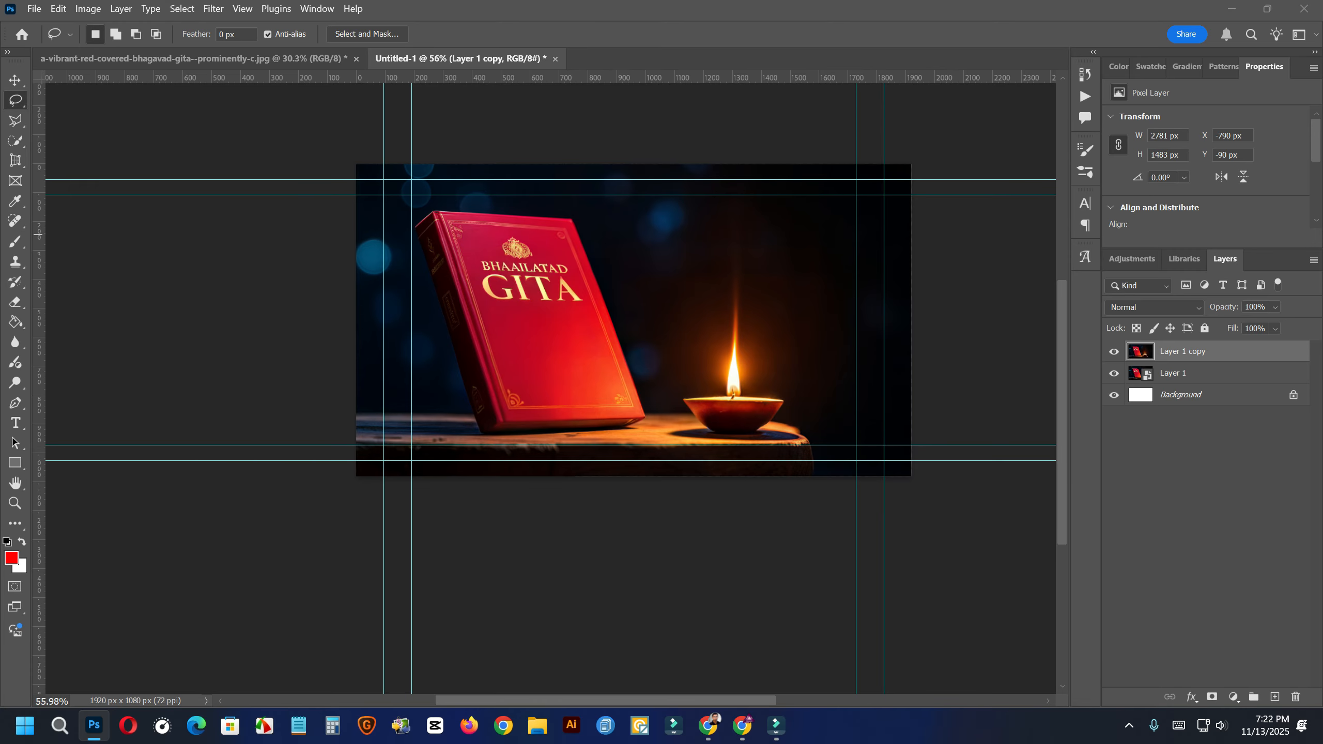
pyautogui.rightClick(15, 99)
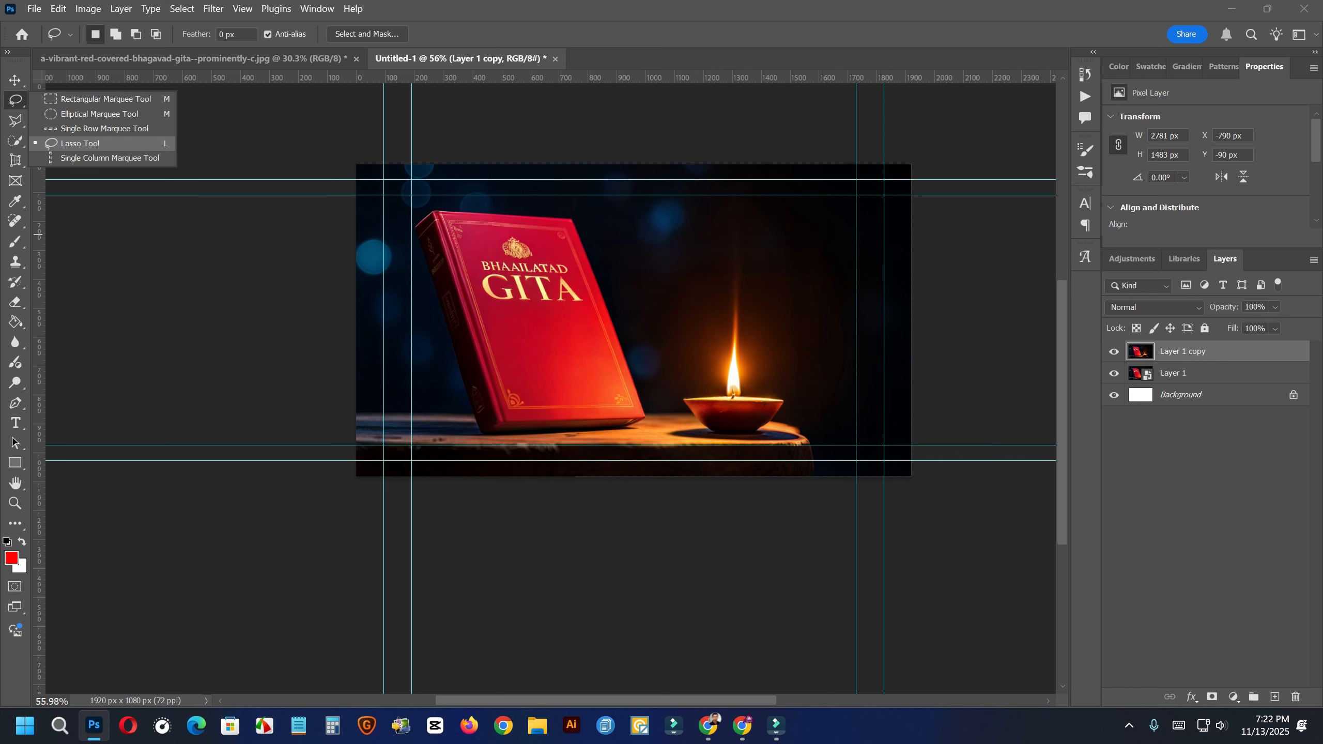
pyautogui.click(68, 141)
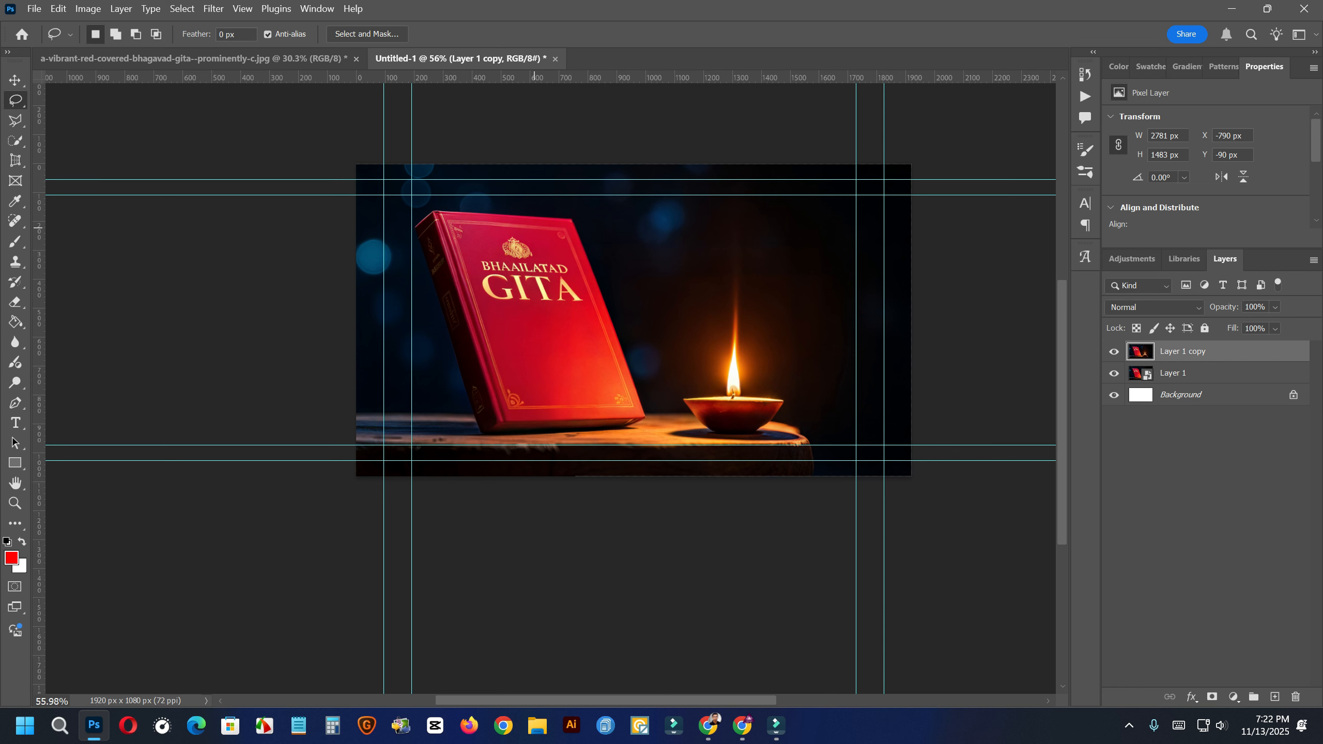
pyautogui.scroll(8, 539, 270)
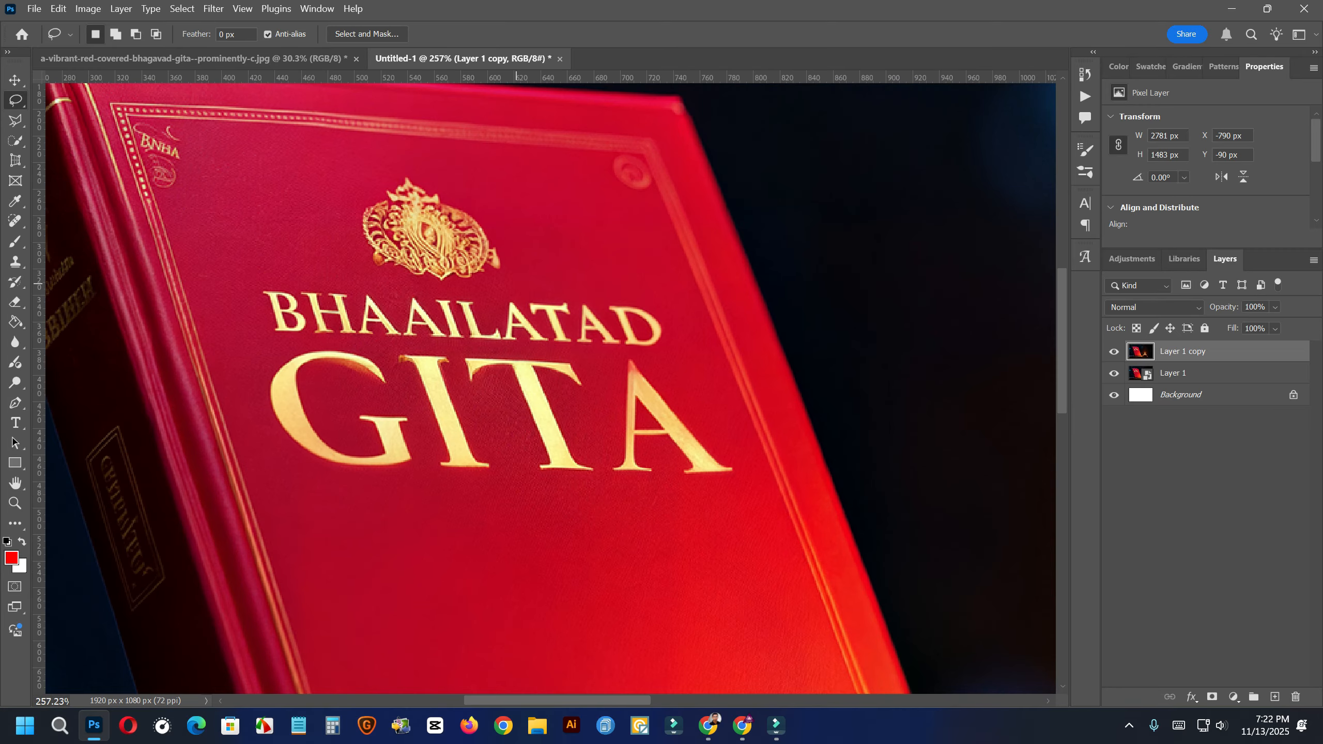
pyautogui.moveTo(510, 222)
pyautogui.mouseDown()
pyautogui.moveTo(450, 165)
pyautogui.moveTo(404, 161)
pyautogui.moveTo(366, 182)
pyautogui.moveTo(345, 256)
pyautogui.moveTo(252, 261)
pyautogui.moveTo(239, 289)
pyautogui.moveTo(246, 346)
pyautogui.moveTo(264, 348)
pyautogui.moveTo(249, 397)
pyautogui.moveTo(264, 447)
pyautogui.moveTo(311, 487)
pyautogui.moveTo(345, 495)
pyautogui.moveTo(415, 483)
pyautogui.moveTo(521, 511)
pyautogui.moveTo(708, 521)
pyautogui.moveTo(743, 496)
pyautogui.moveTo(748, 449)
pyautogui.moveTo(674, 370)
pyautogui.moveTo(674, 302)
pyautogui.moveTo(614, 278)
pyautogui.moveTo(536, 273)
pyautogui.moveTo(511, 219)
pyautogui.mouseUp()
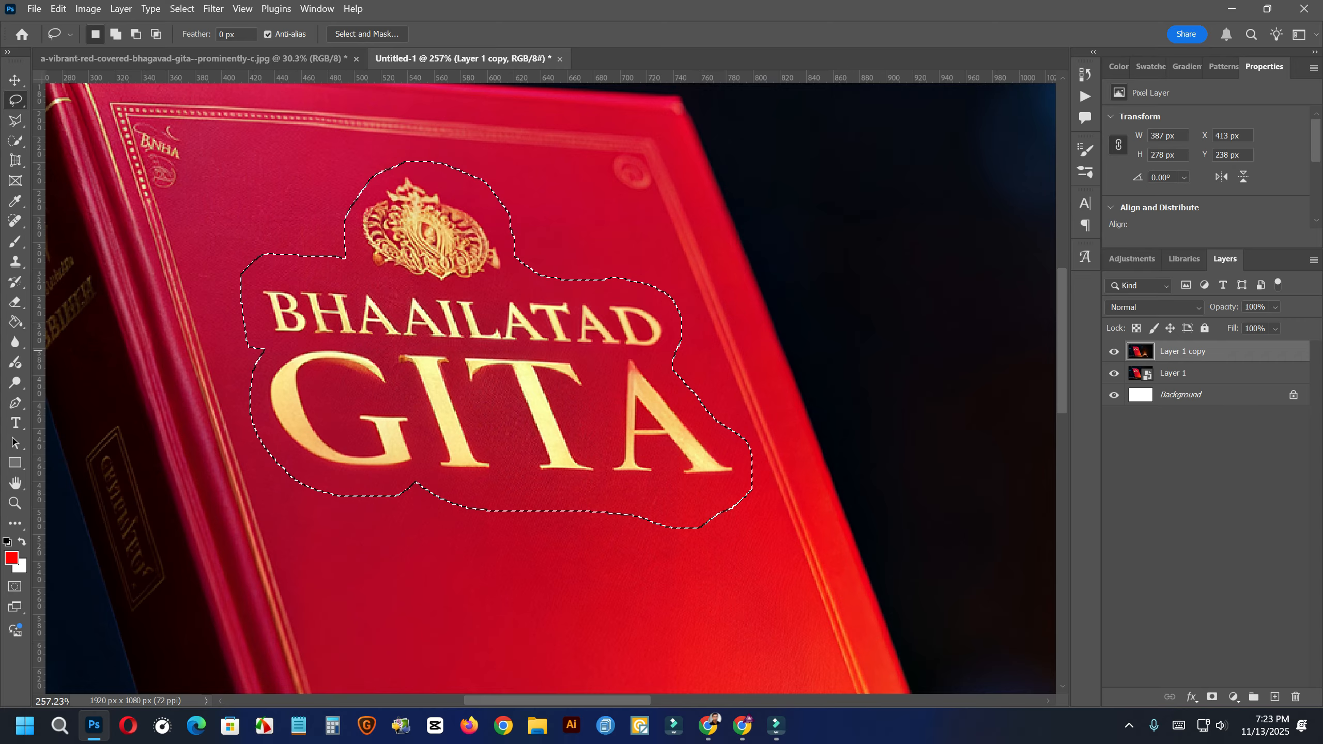
pyautogui.click(1213, 373)
pyautogui.click(1213, 352)
pyautogui.click(1213, 395)
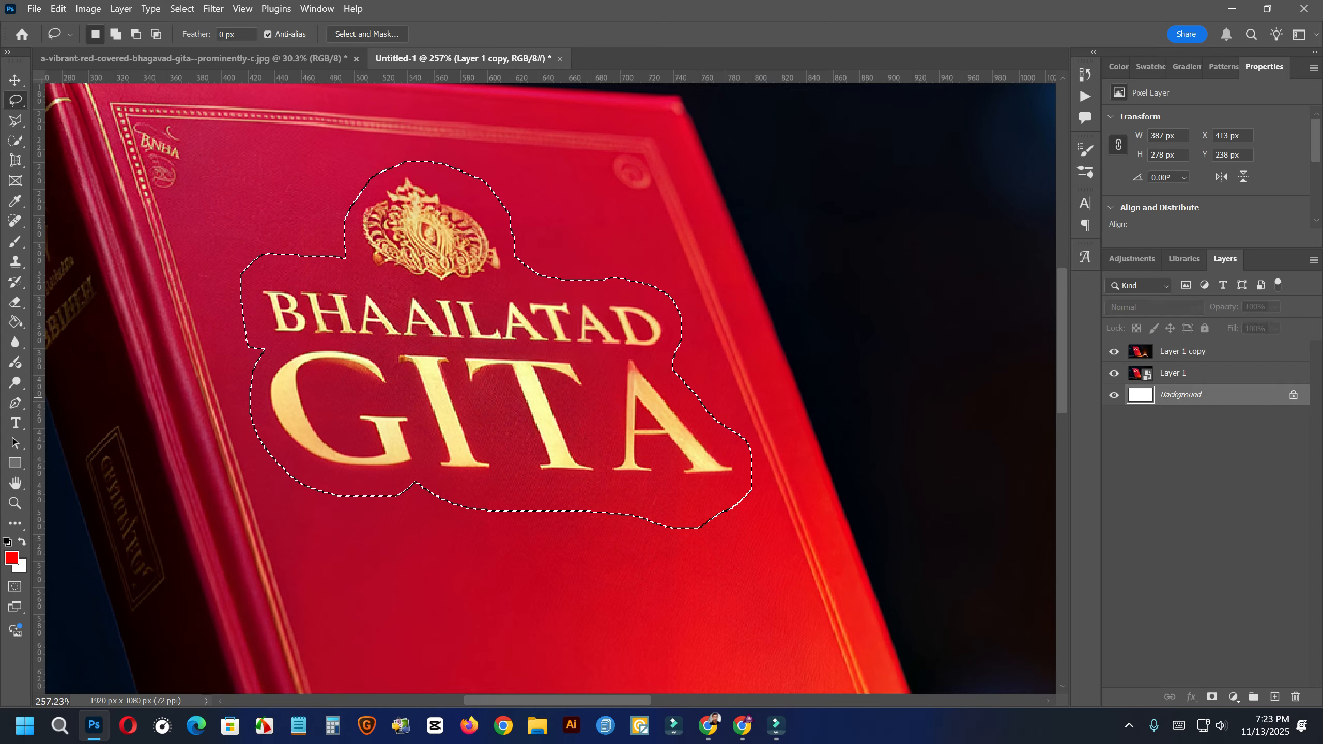
pyautogui.click(1214, 373)
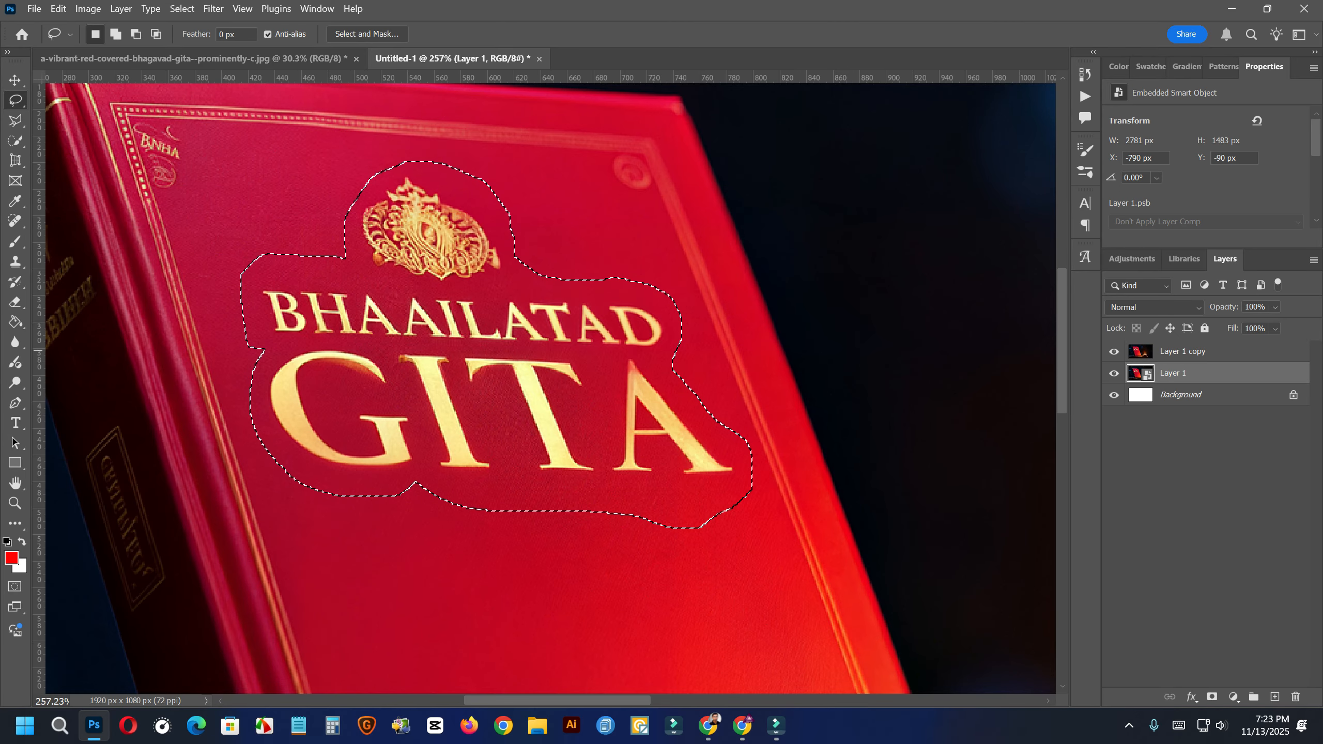
pyautogui.click(1214, 352)
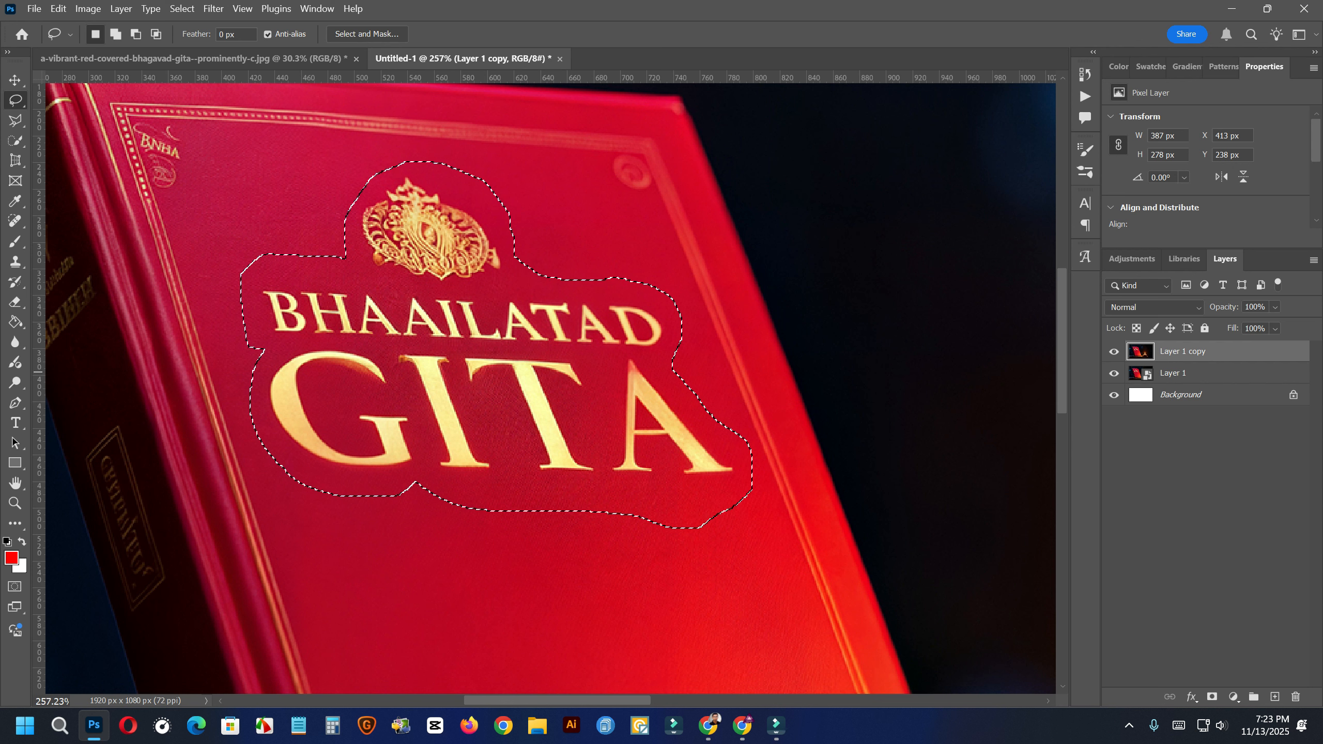
pyautogui.click(1213, 372)
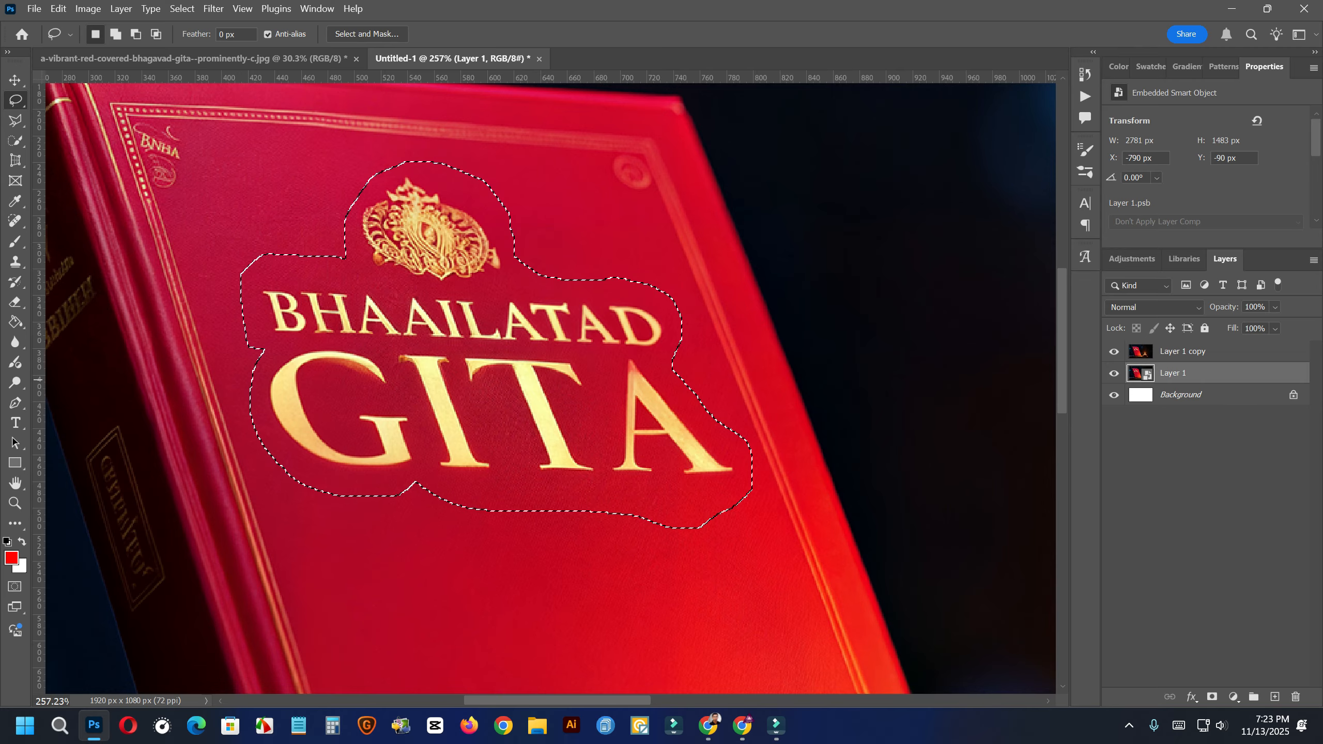
pyautogui.click(1214, 351)
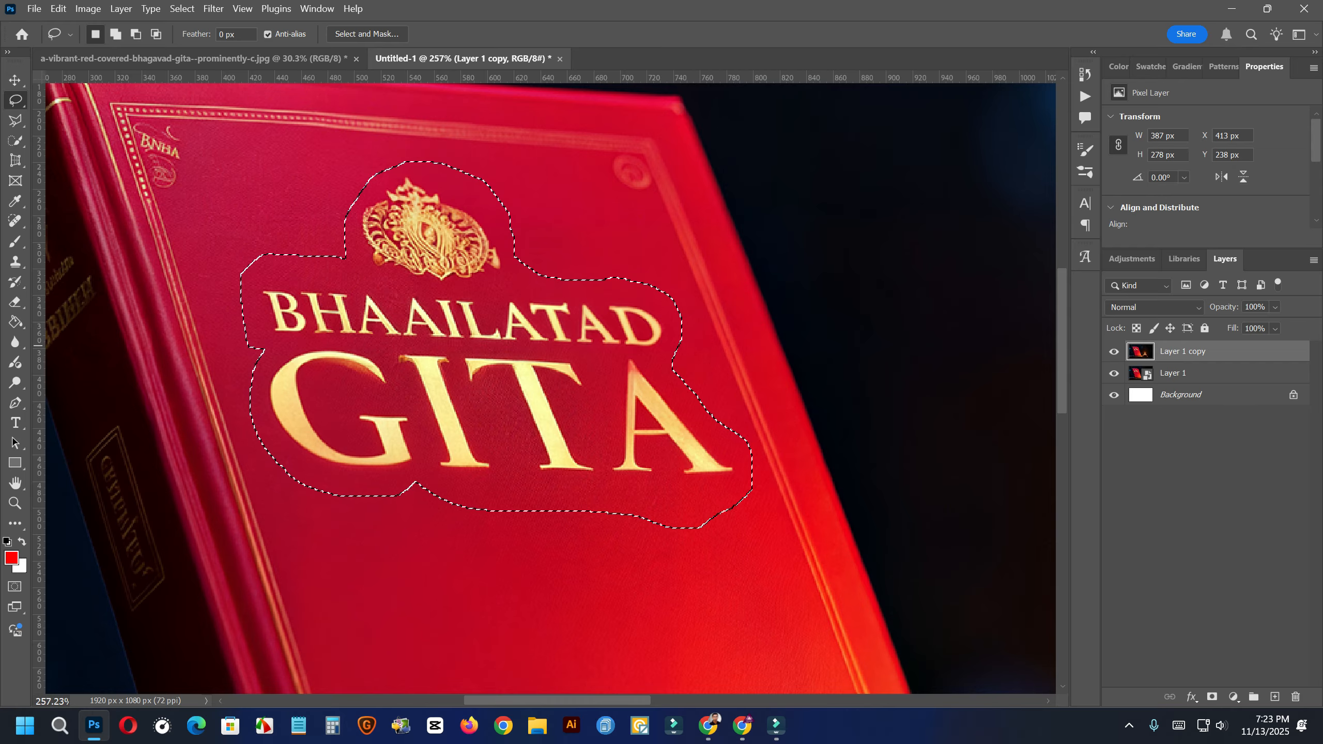
pyautogui.click(1213, 373)
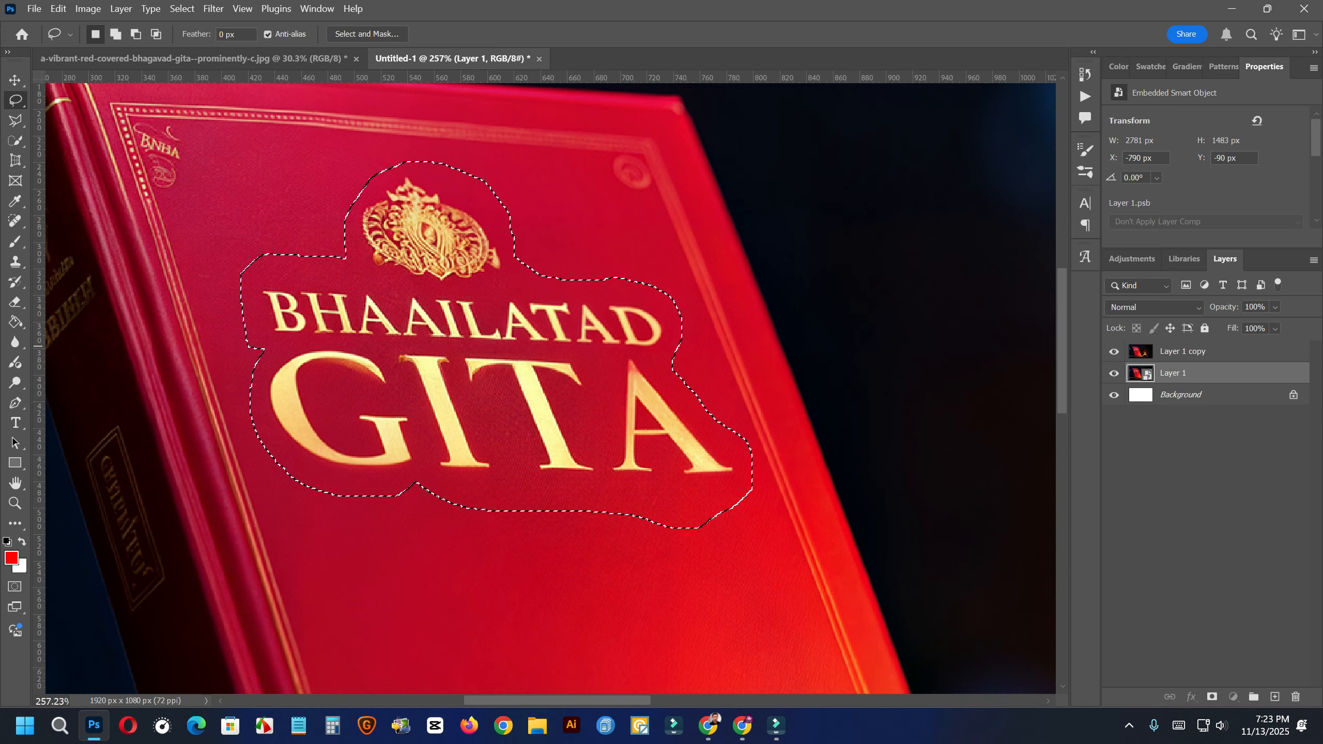
pyautogui.click(1192, 352)
pyautogui.click(1193, 373)
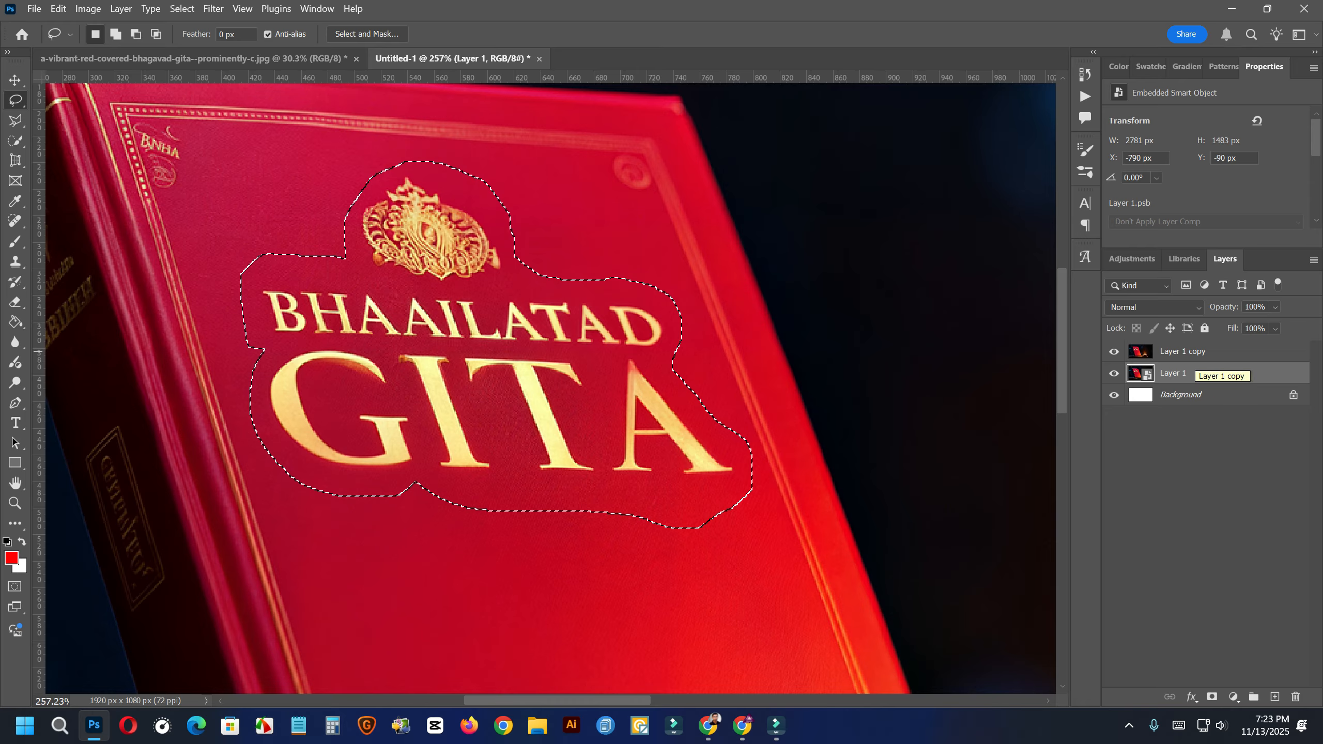
# - On Layer 1 copy, narrow the selection to the gold emblem and lettering with Color Range, using Sampled Colors and a fuzziness of 200
pyautogui.click(1194, 353)
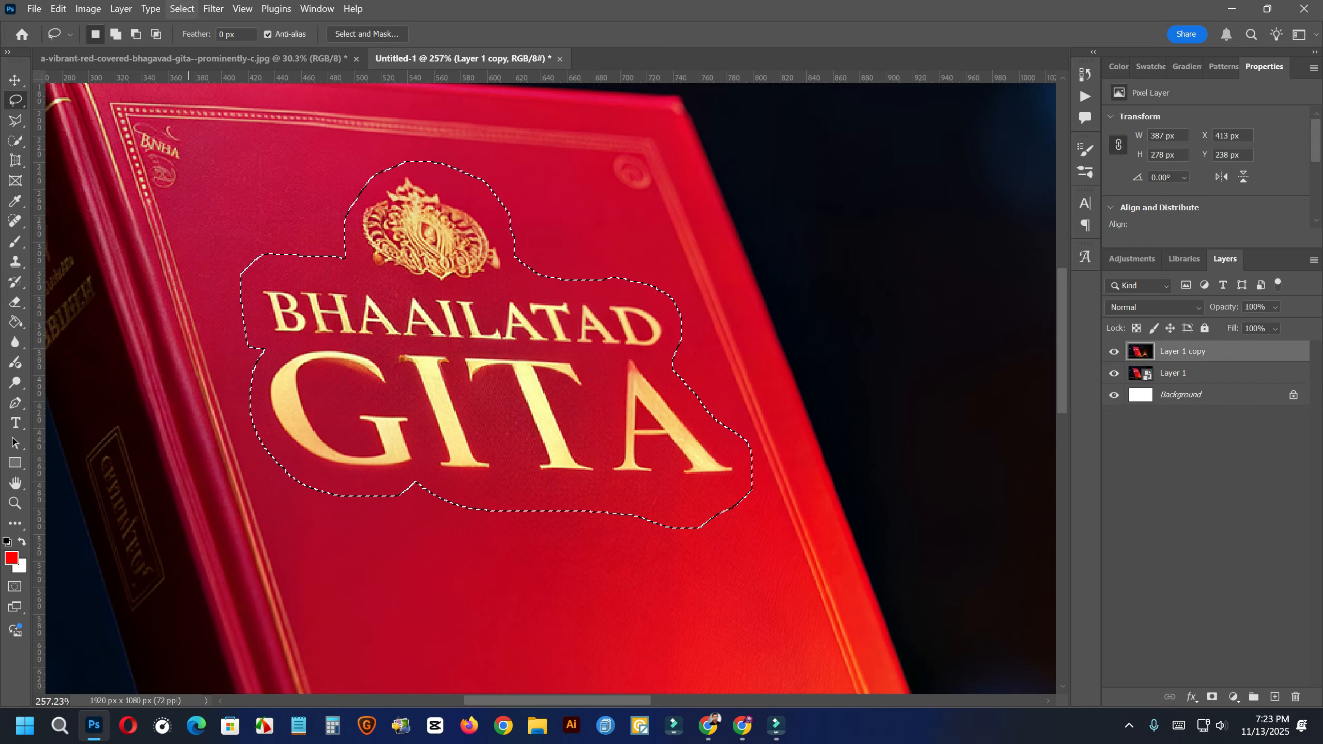
pyautogui.click(182, 8)
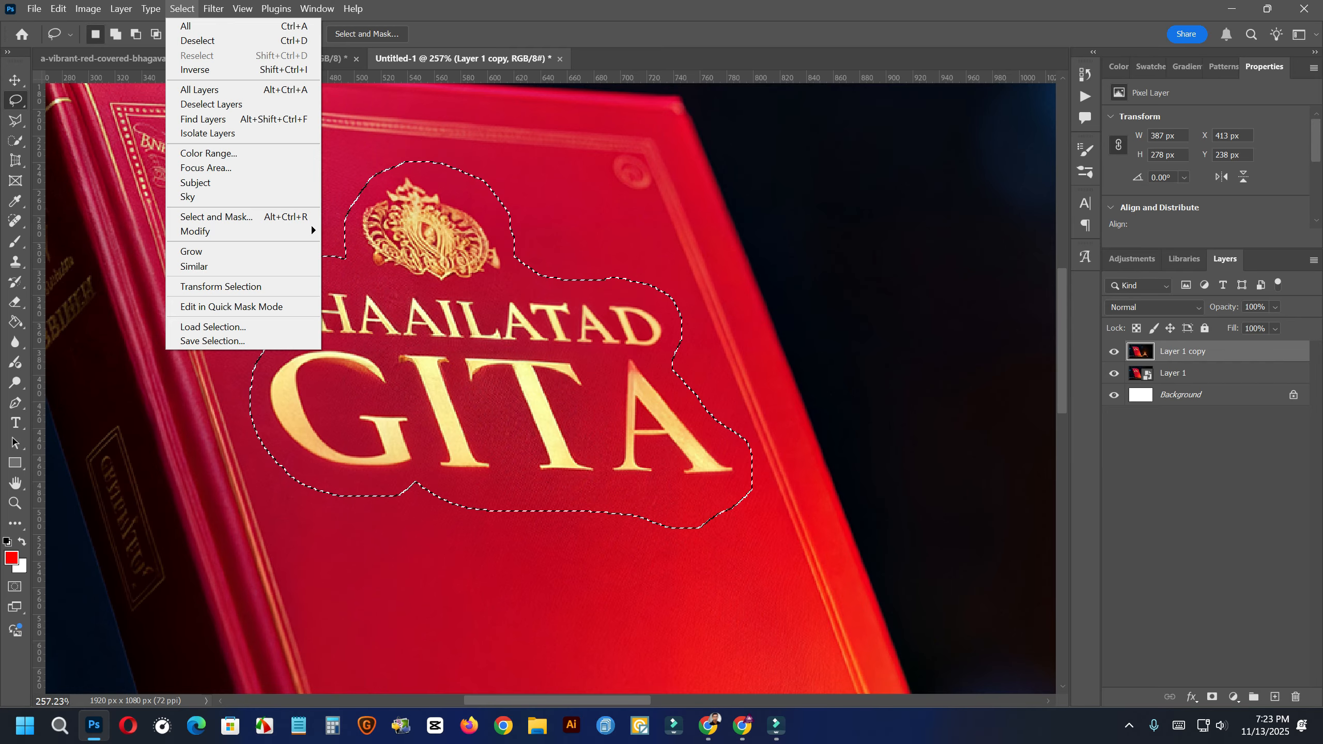
pyautogui.click(209, 152)
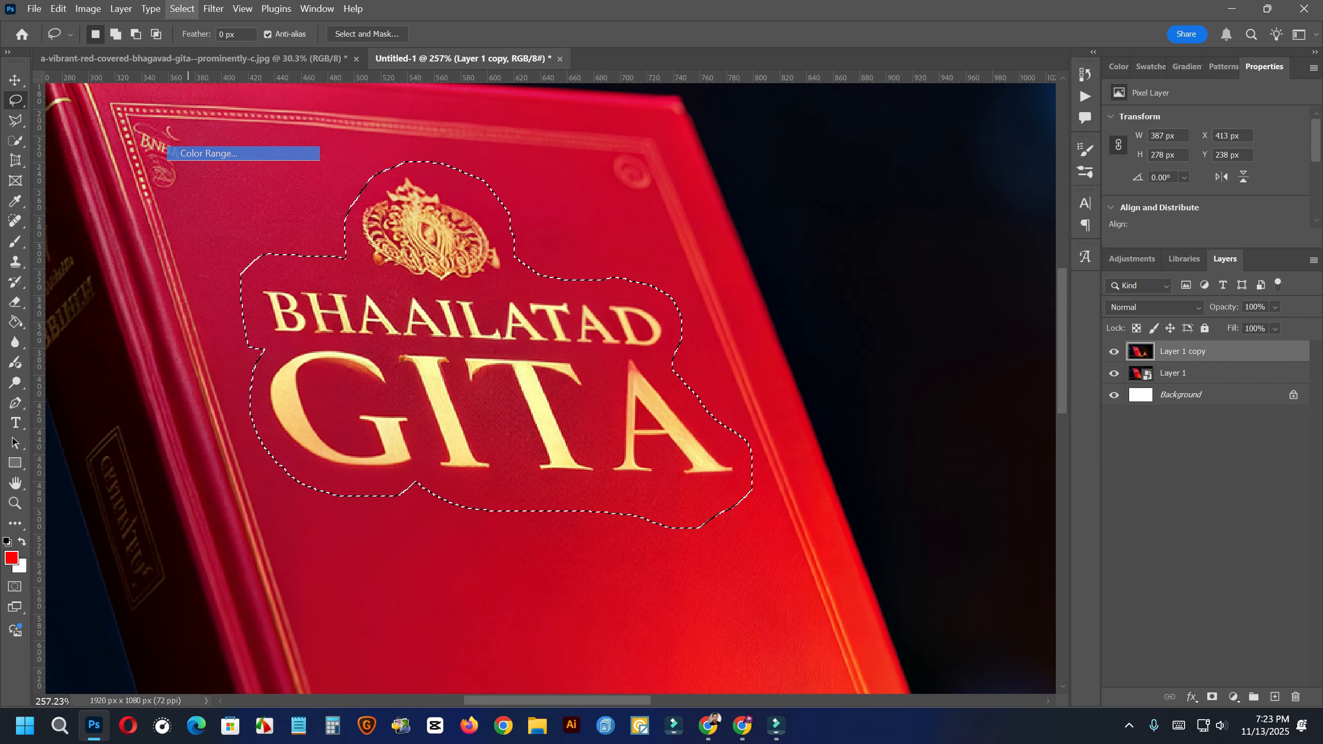
pyautogui.moveTo(940, 94); pyautogui.dragTo(1006, 115)
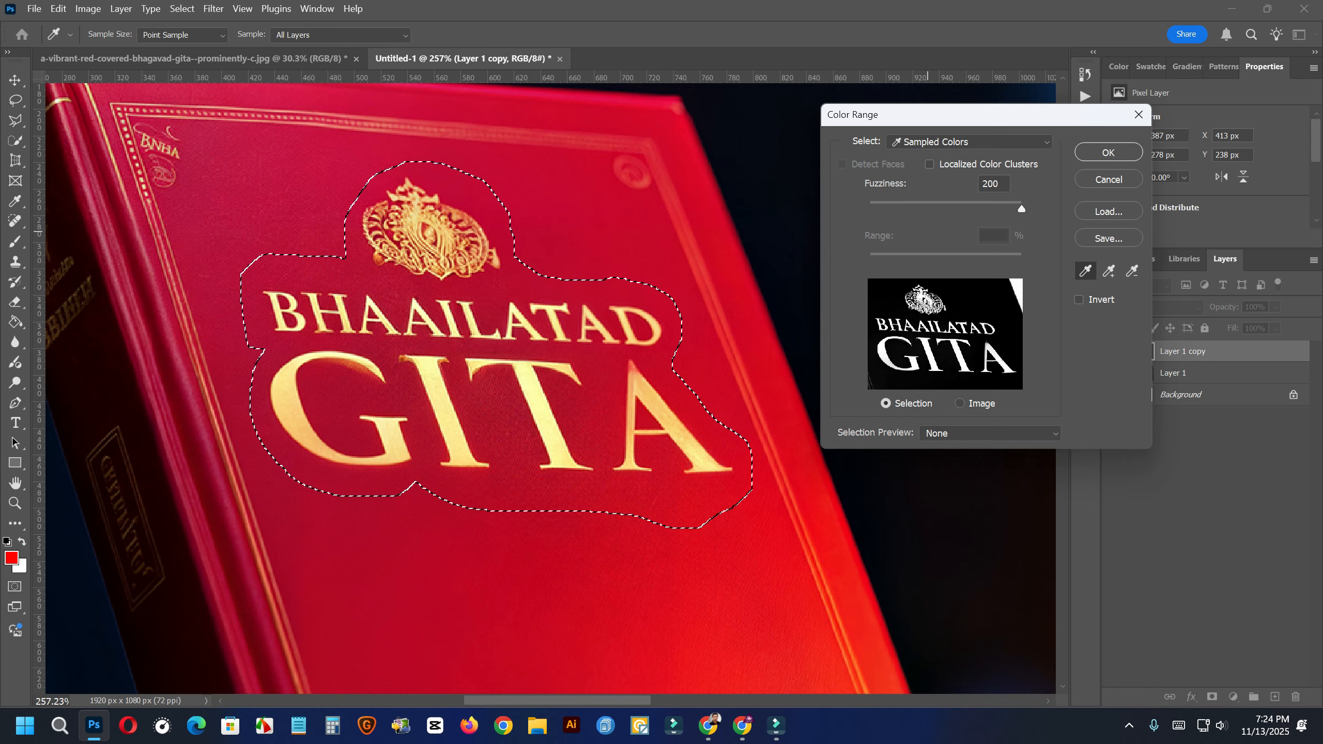
pyautogui.click(1108, 270)
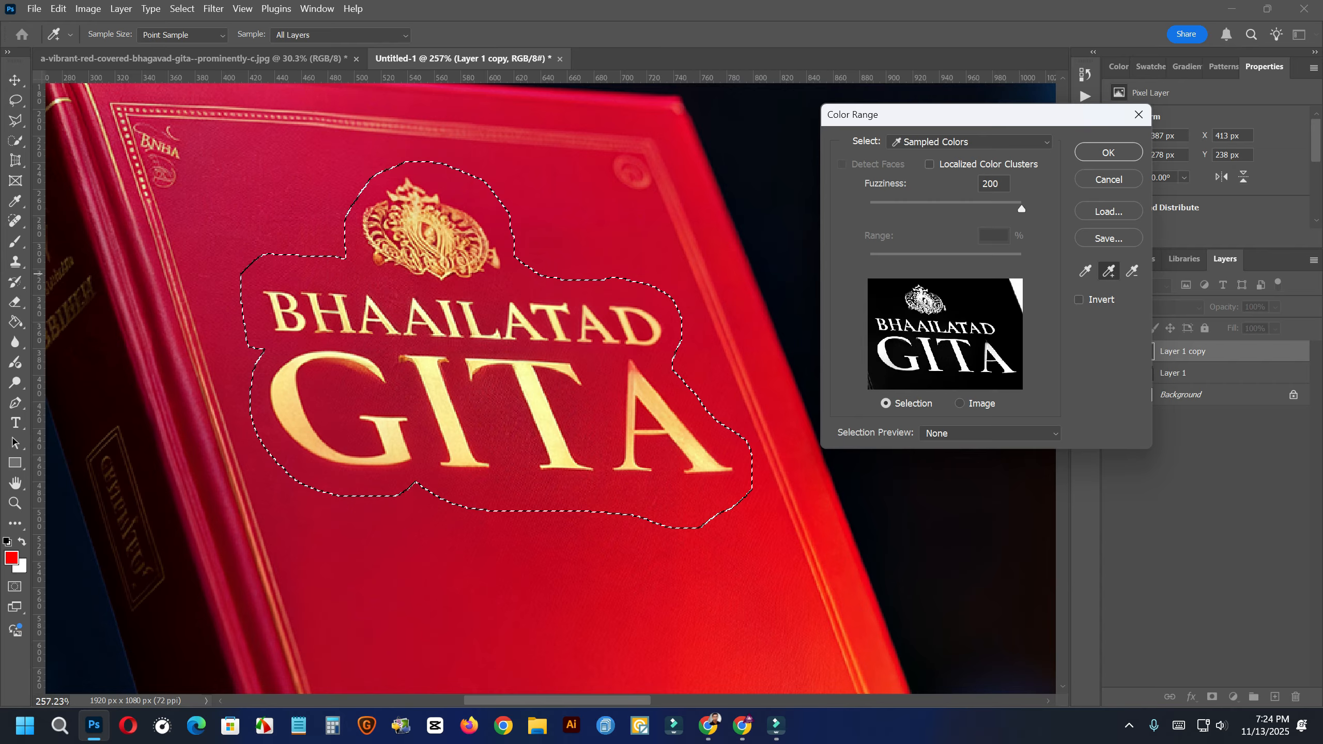
pyautogui.click(526, 409)
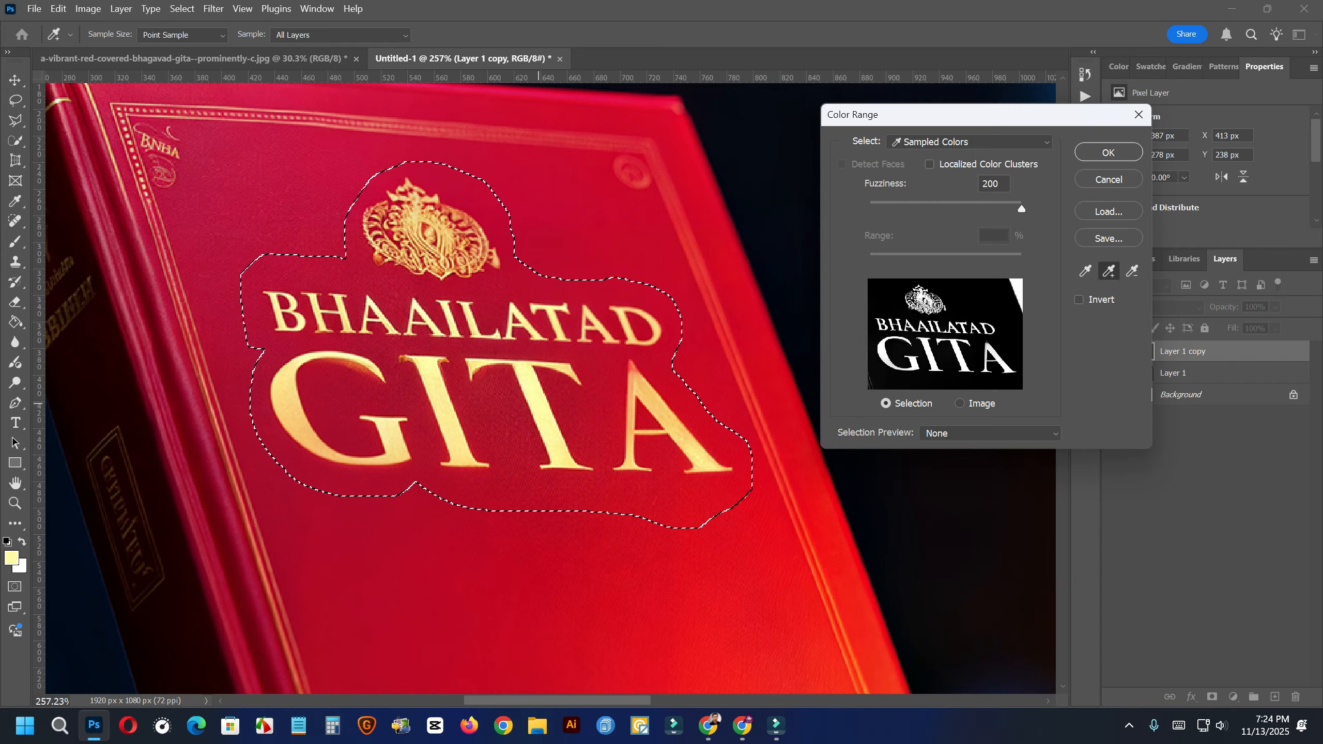
pyautogui.moveTo(1021, 208)
pyautogui.mouseDown()
pyautogui.moveTo(869, 209)
pyautogui.moveTo(1023, 207)
pyautogui.mouseUp()
pyautogui.click(1107, 151)
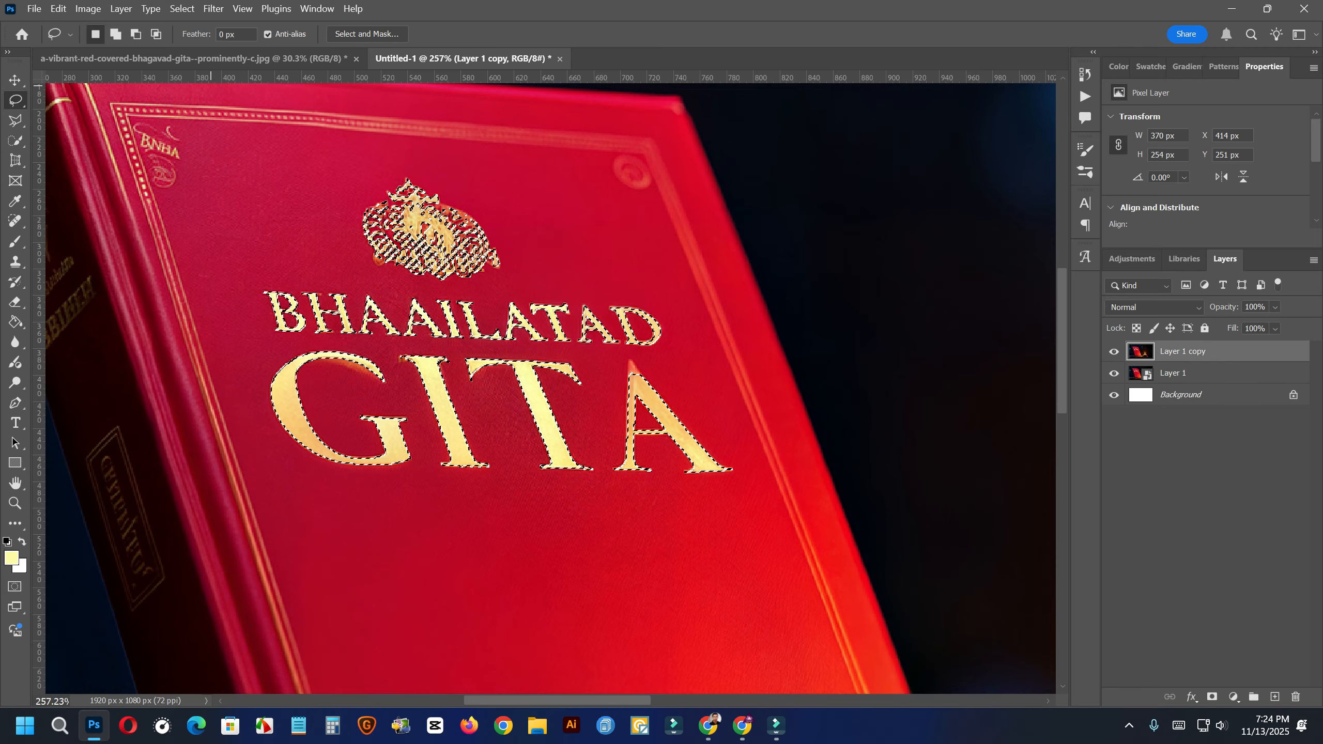
# - Expand the selection of the gold emblem and lettering by 4 pixels
pyautogui.click(182, 8)
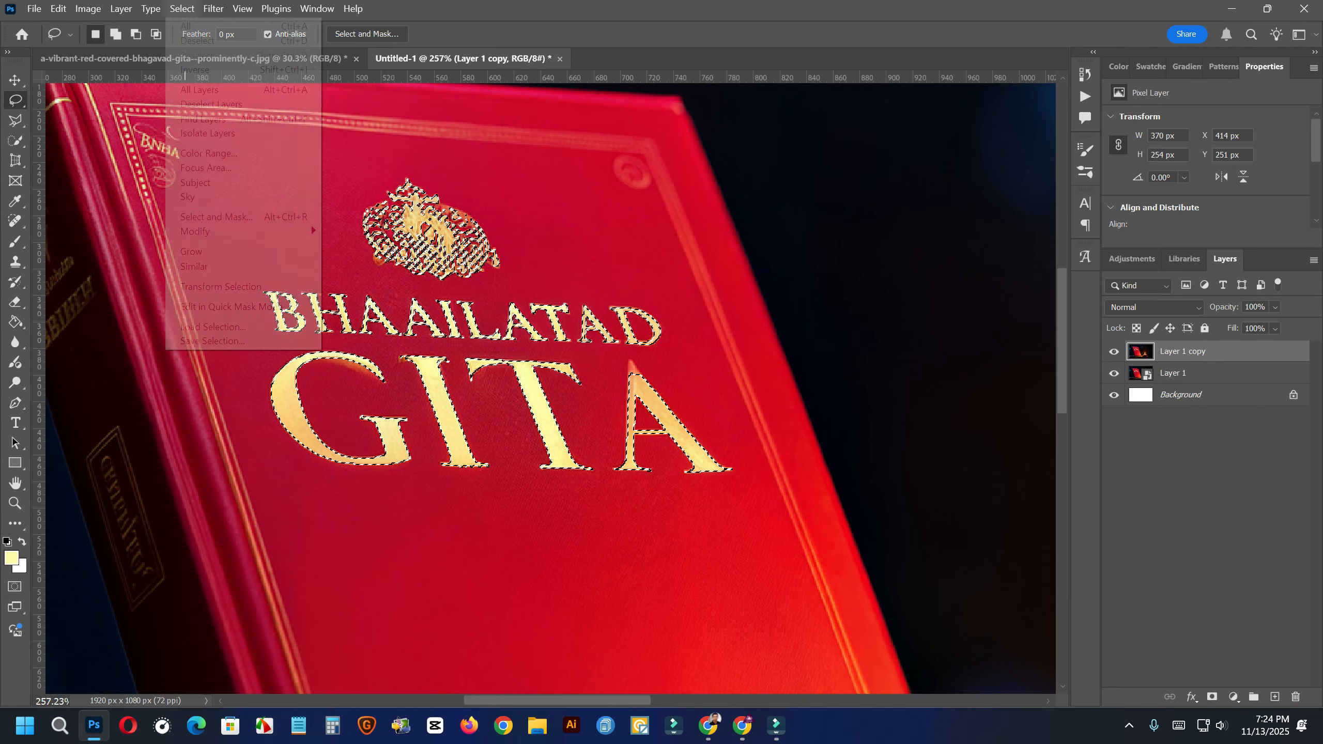
pyautogui.moveTo(260, 231)
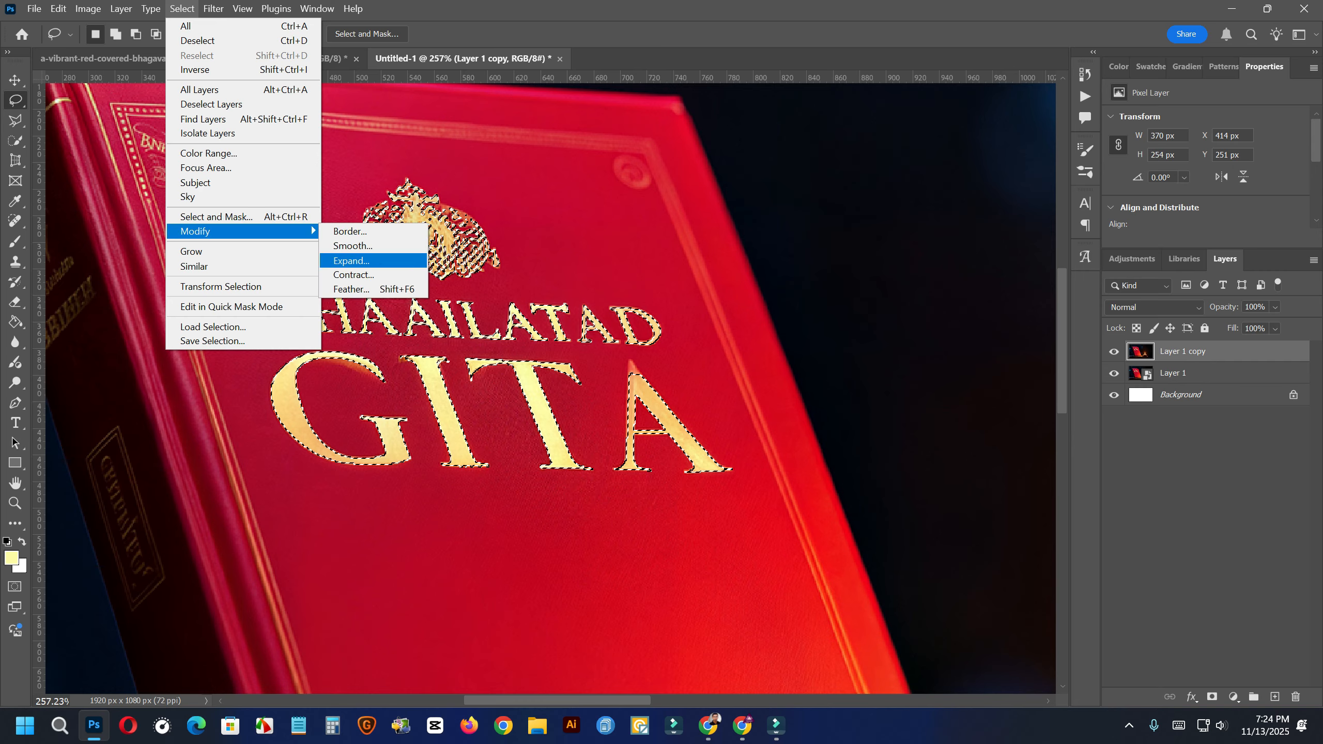
pyautogui.click(354, 260)
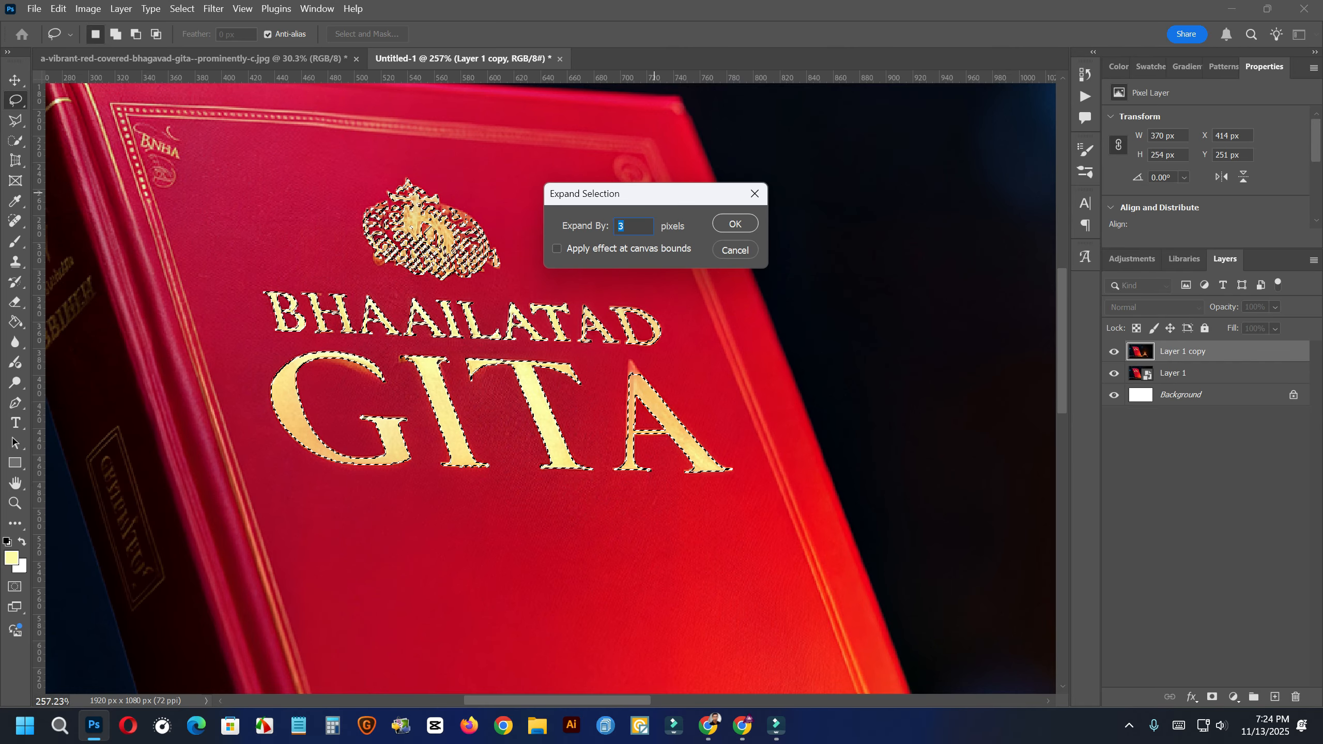
pyautogui.moveTo(636, 193); pyautogui.dragTo(737, 173)
pyautogui.write('4')
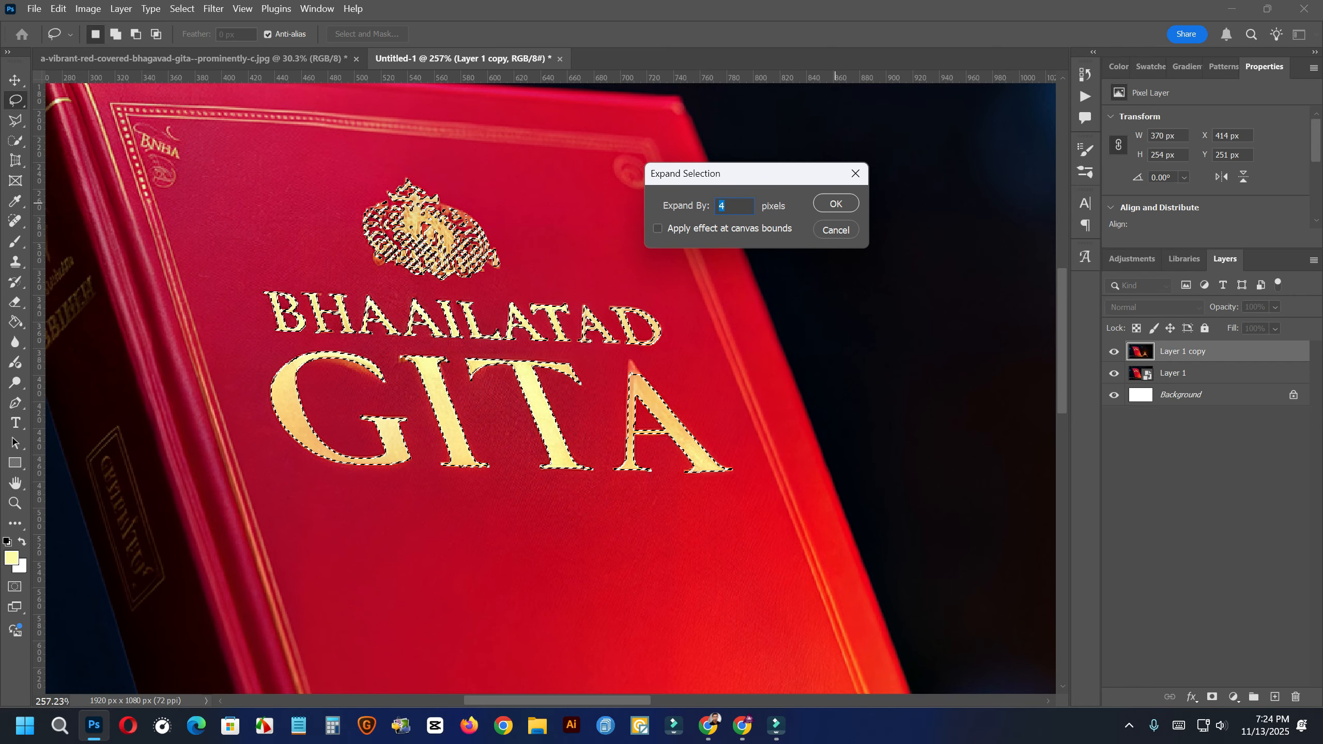
pyautogui.click(835, 203)
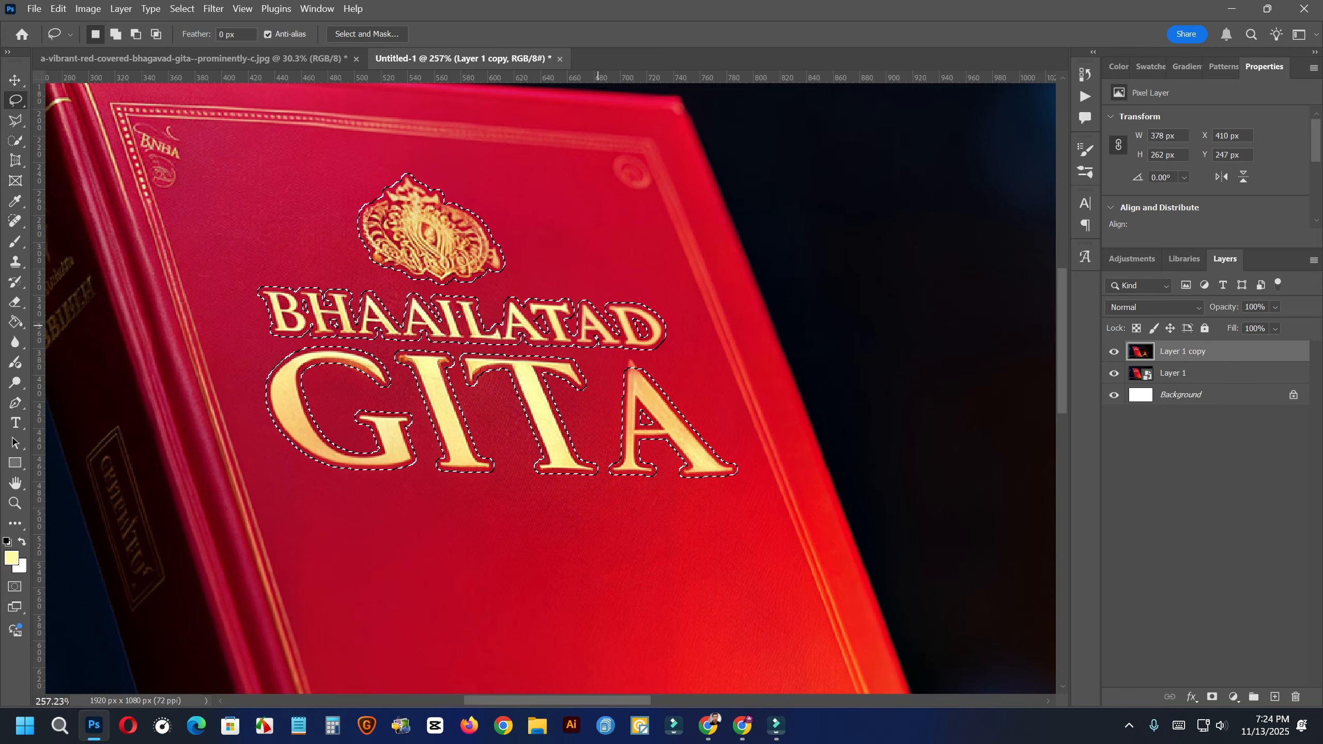
# - Fill the selected emblem and title with Content-Aware, using Color Adaptation, Normal mode and 100% opacity
pyautogui.rightClick(401, 236)
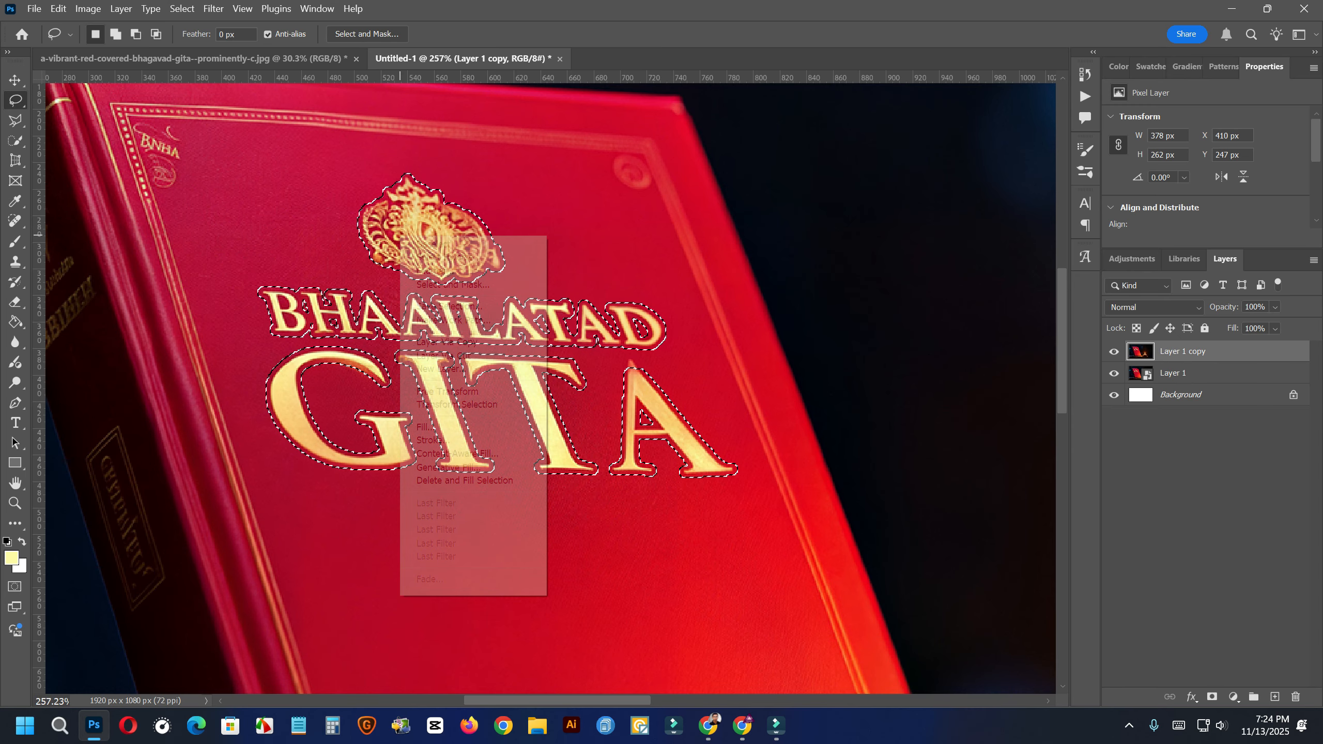
pyautogui.click(427, 427)
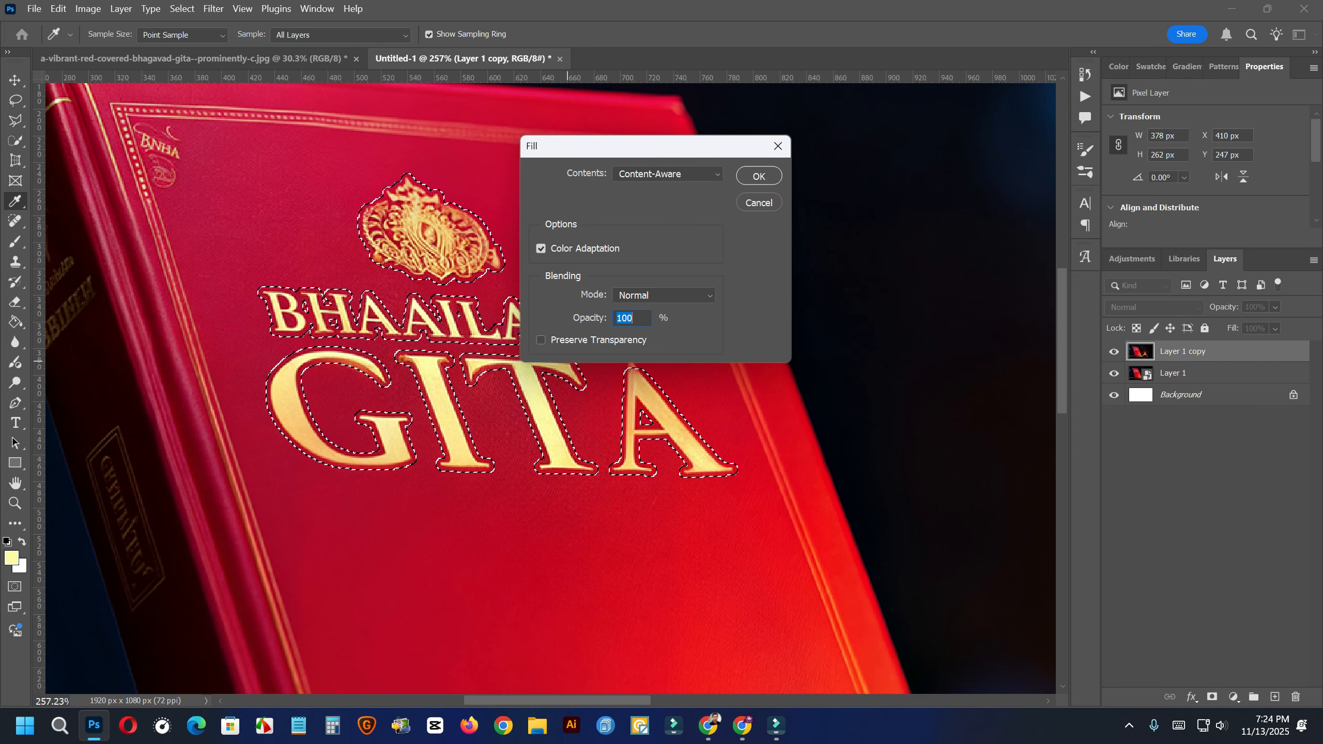
pyautogui.click(679, 174)
pyautogui.click(637, 241)
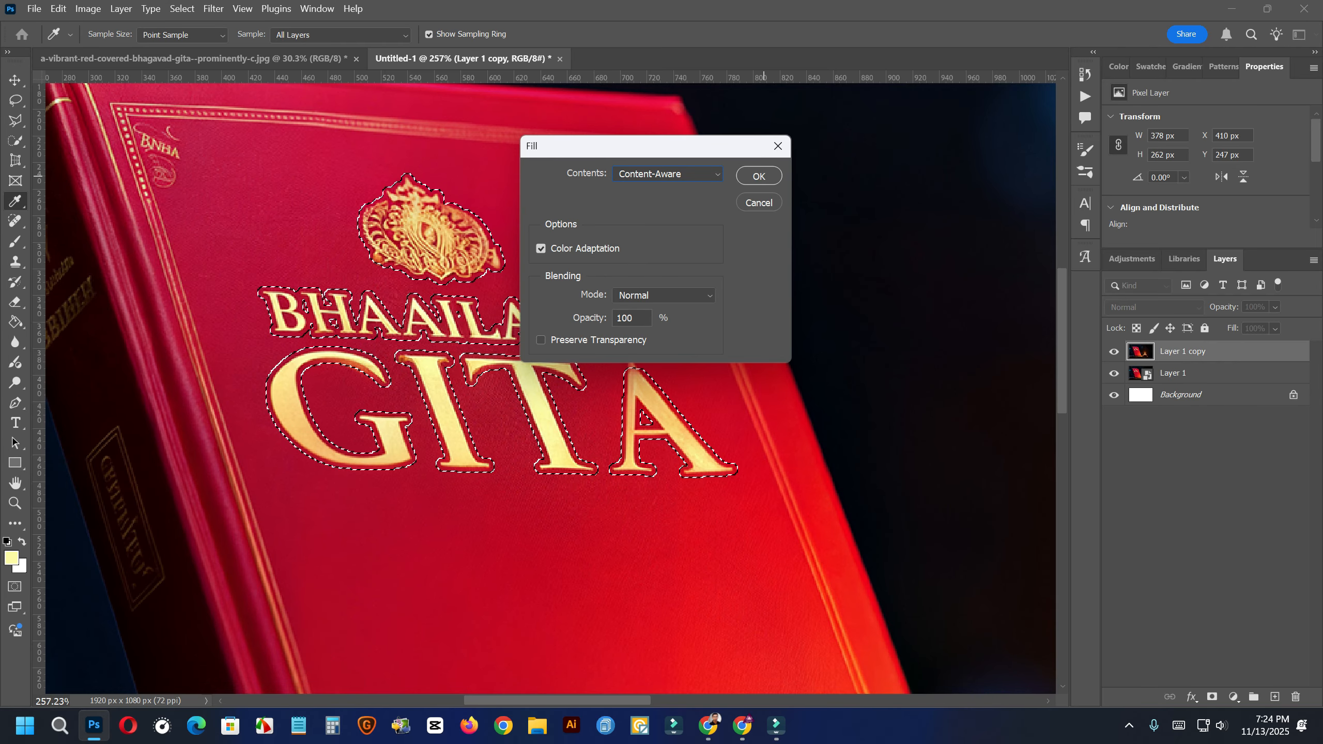
pyautogui.click(763, 177)
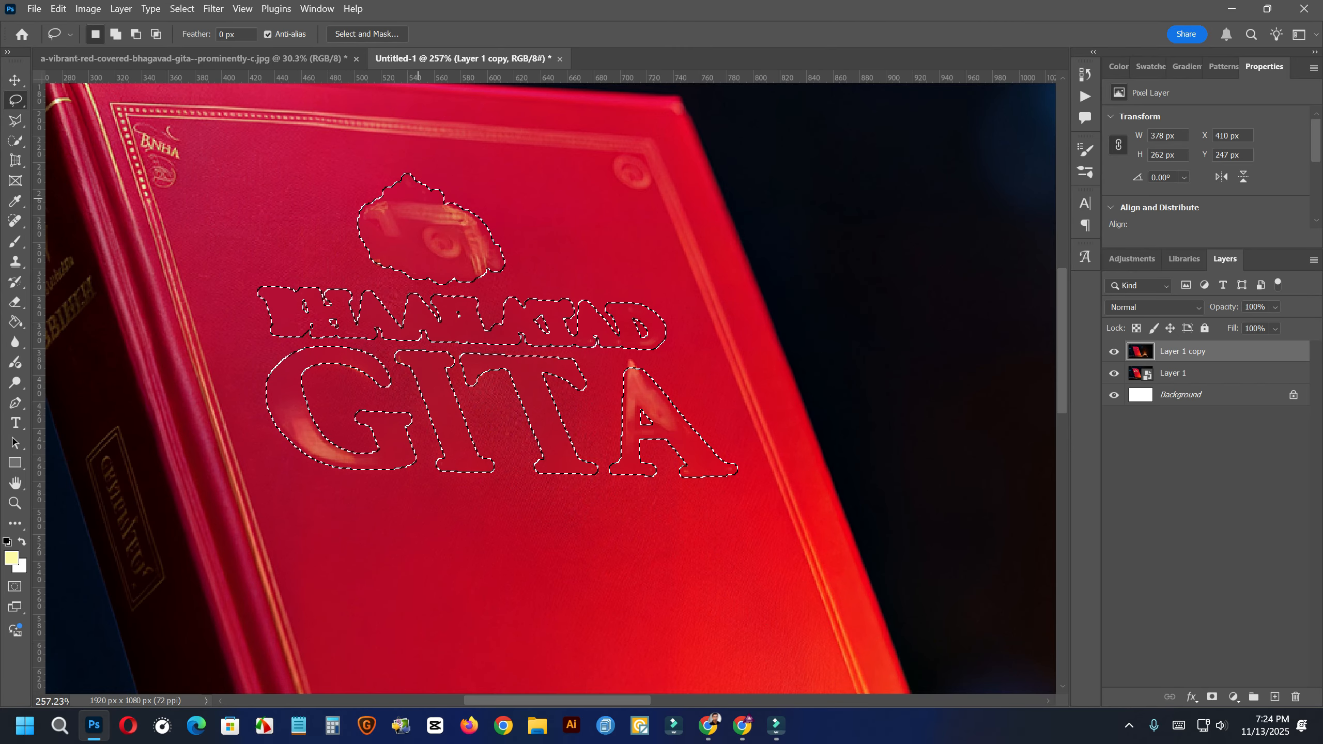
# - Repeat the Content-Aware fill three more times on the selected emblem and title, with Color Adaptation at 100% opacity, and deselect
pyautogui.rightClick(415, 207)
pyautogui.click(442, 397)
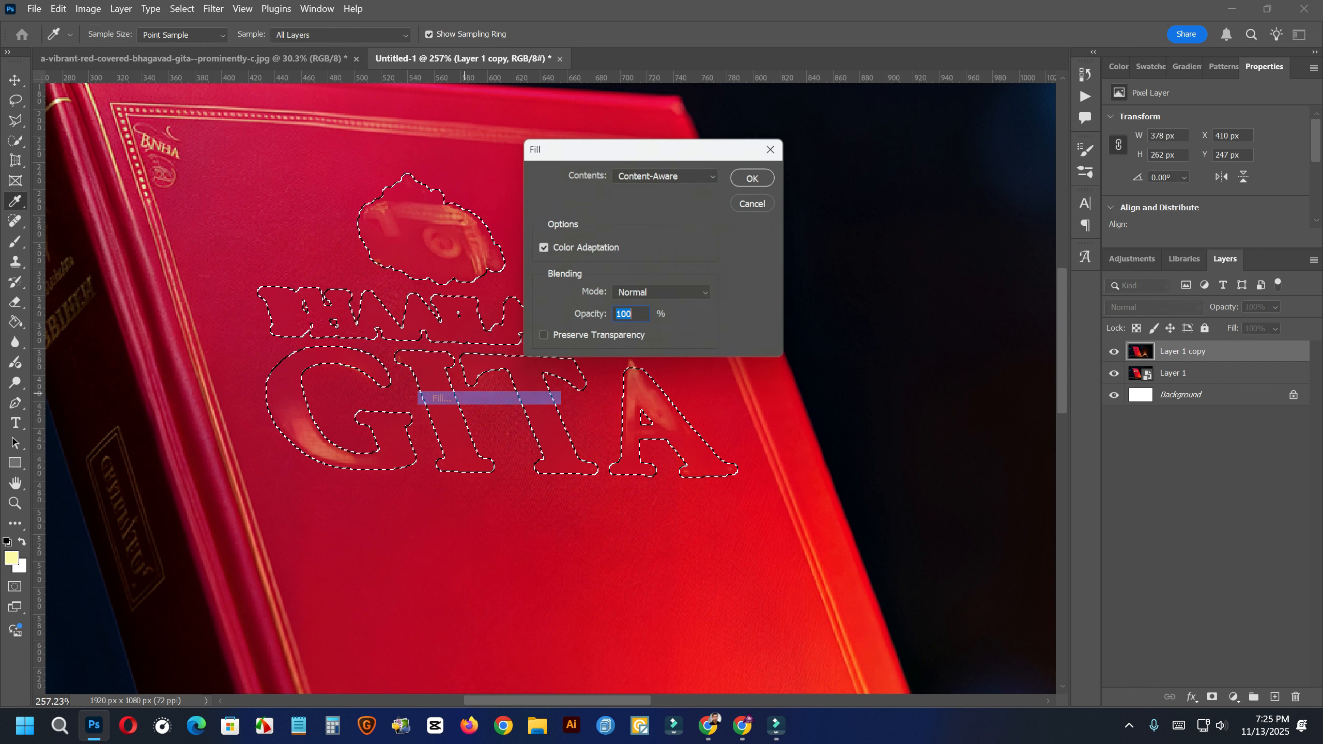
pyautogui.click(743, 176)
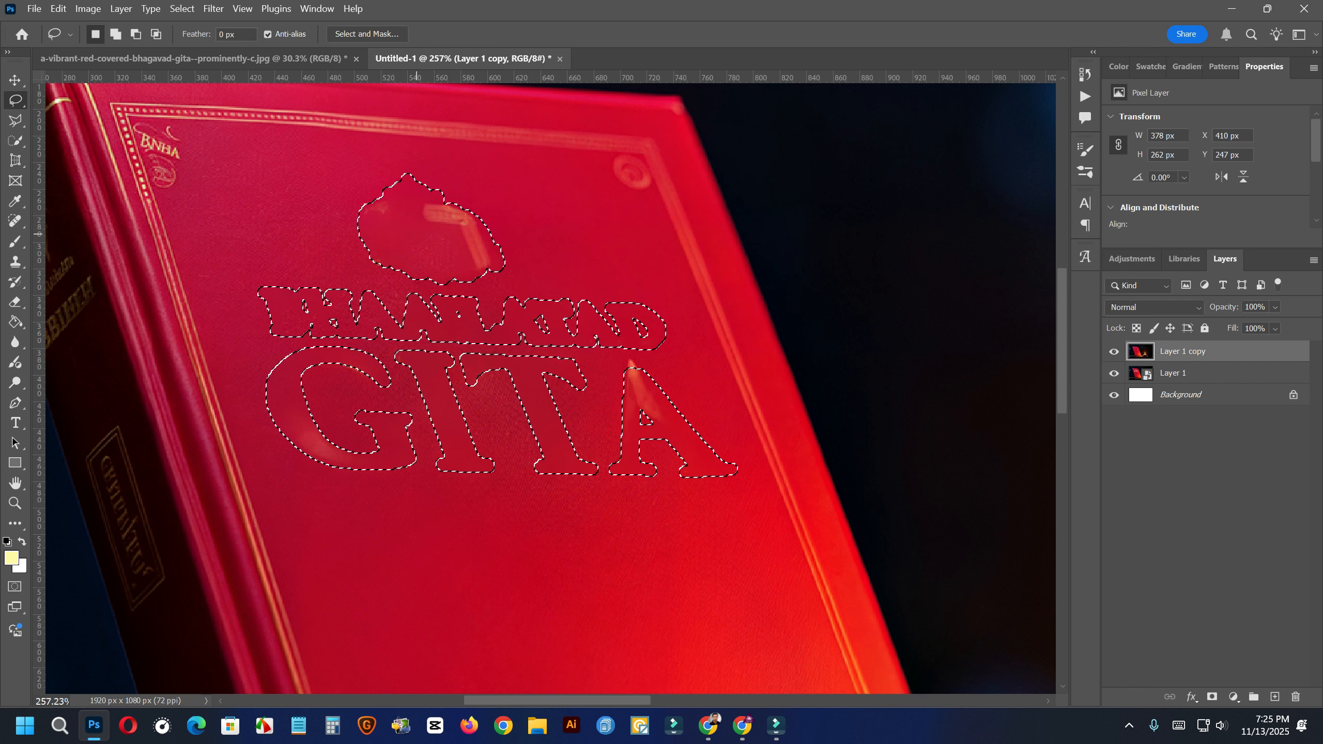
pyautogui.rightClick(449, 231)
pyautogui.click(484, 422)
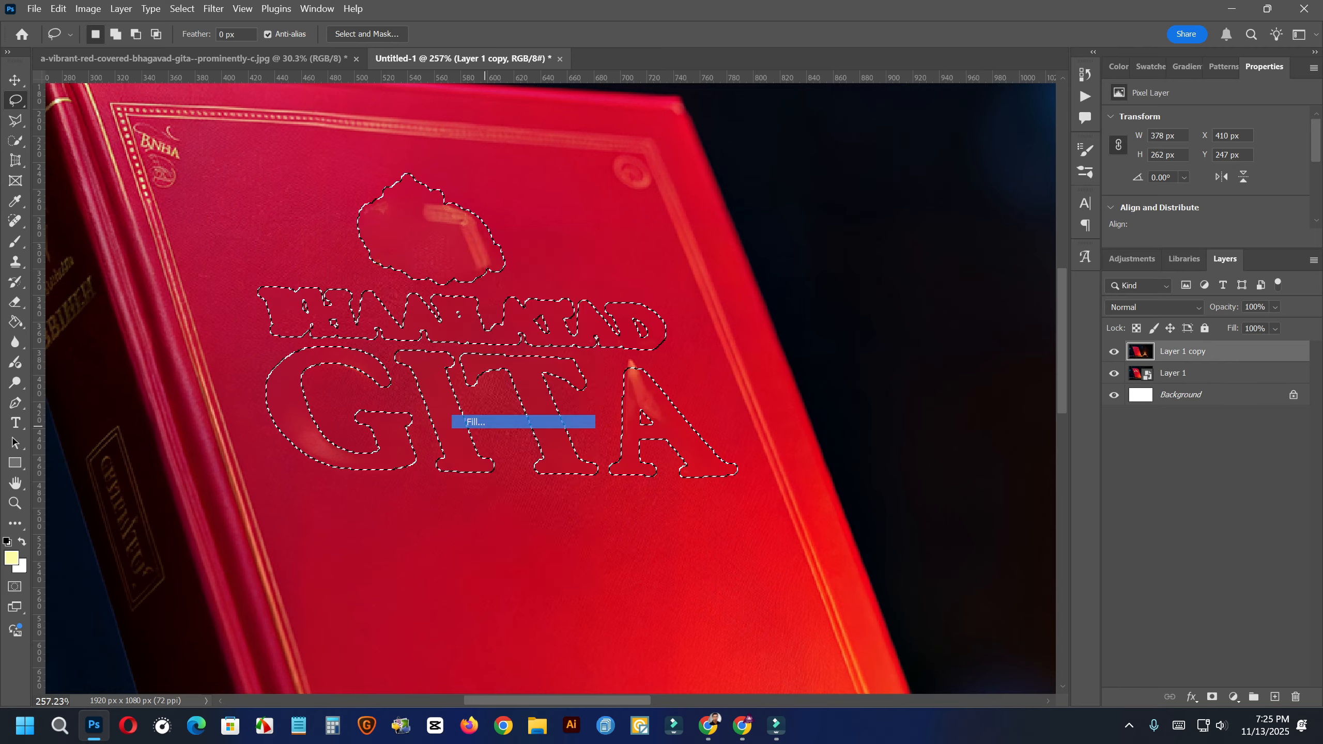
pyautogui.click(743, 176)
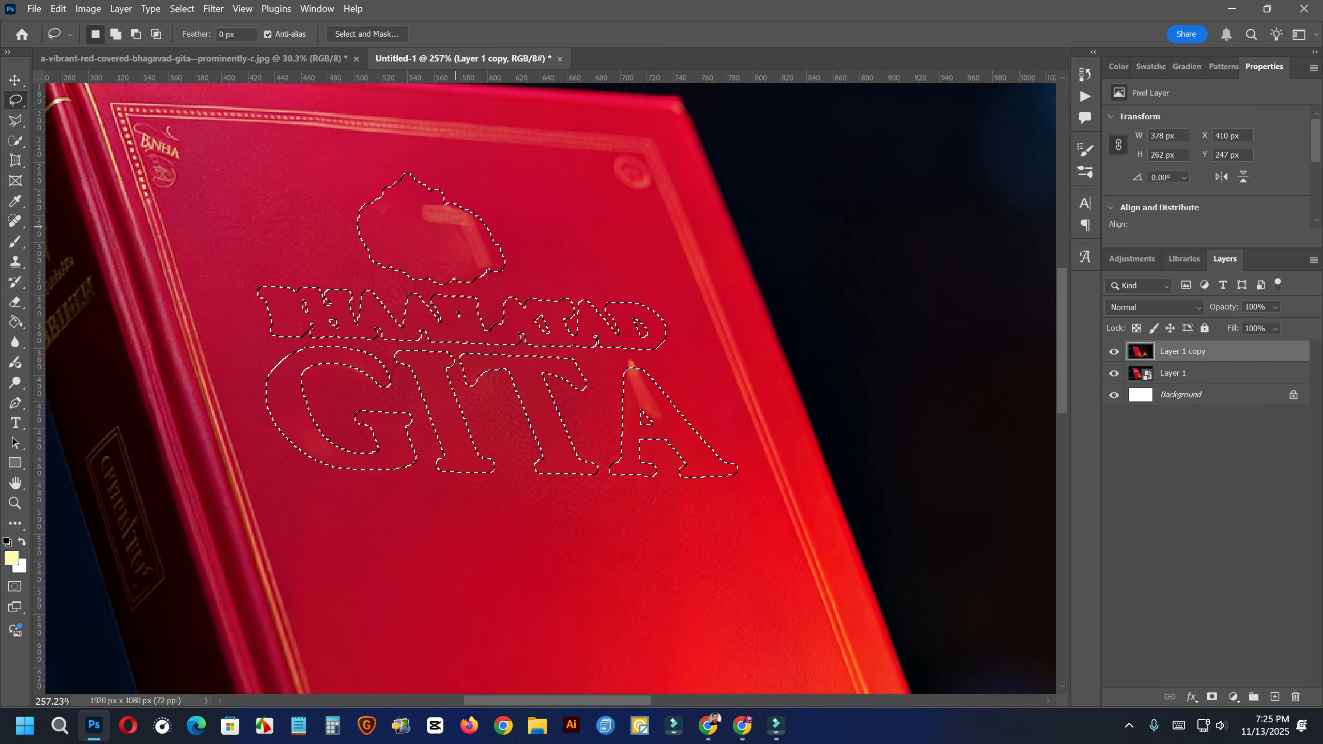
pyautogui.rightClick(532, 228)
pyautogui.click(563, 417)
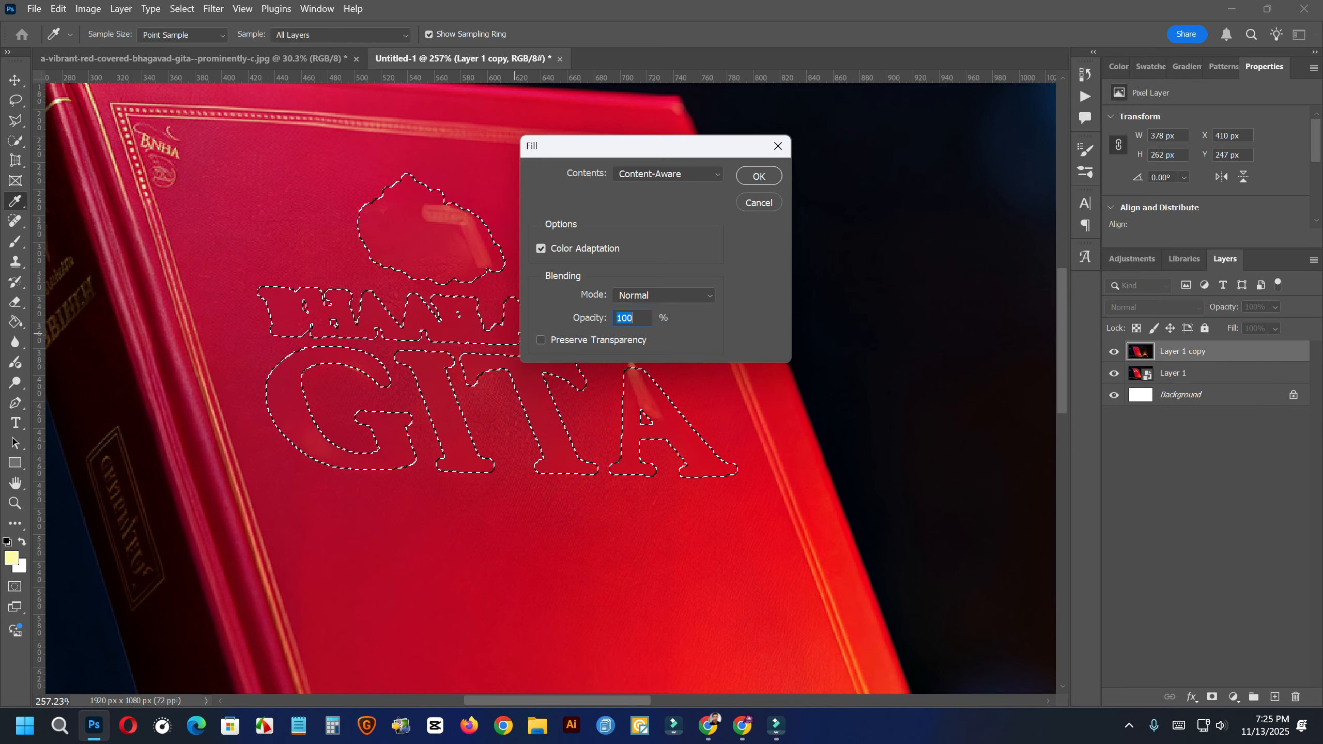
pyautogui.click(753, 176)
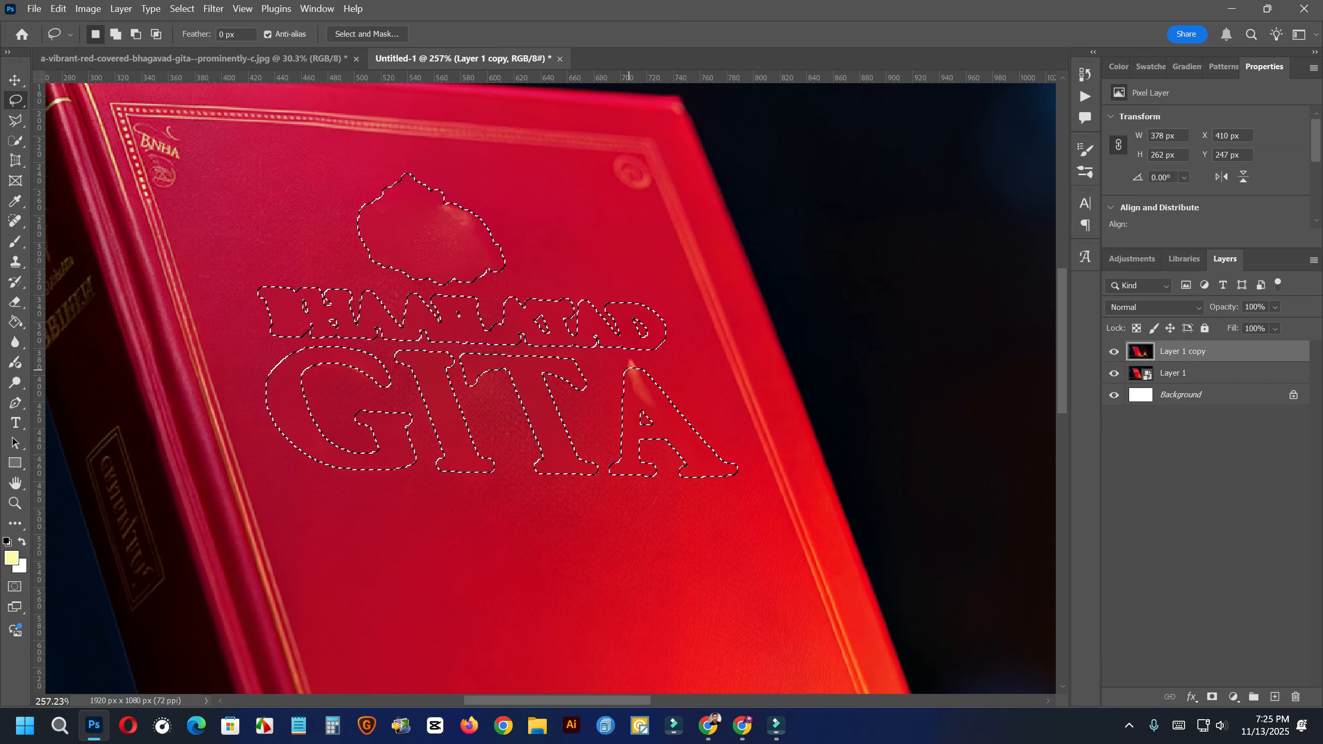
pyautogui.hotkey('ctrl', 'd')
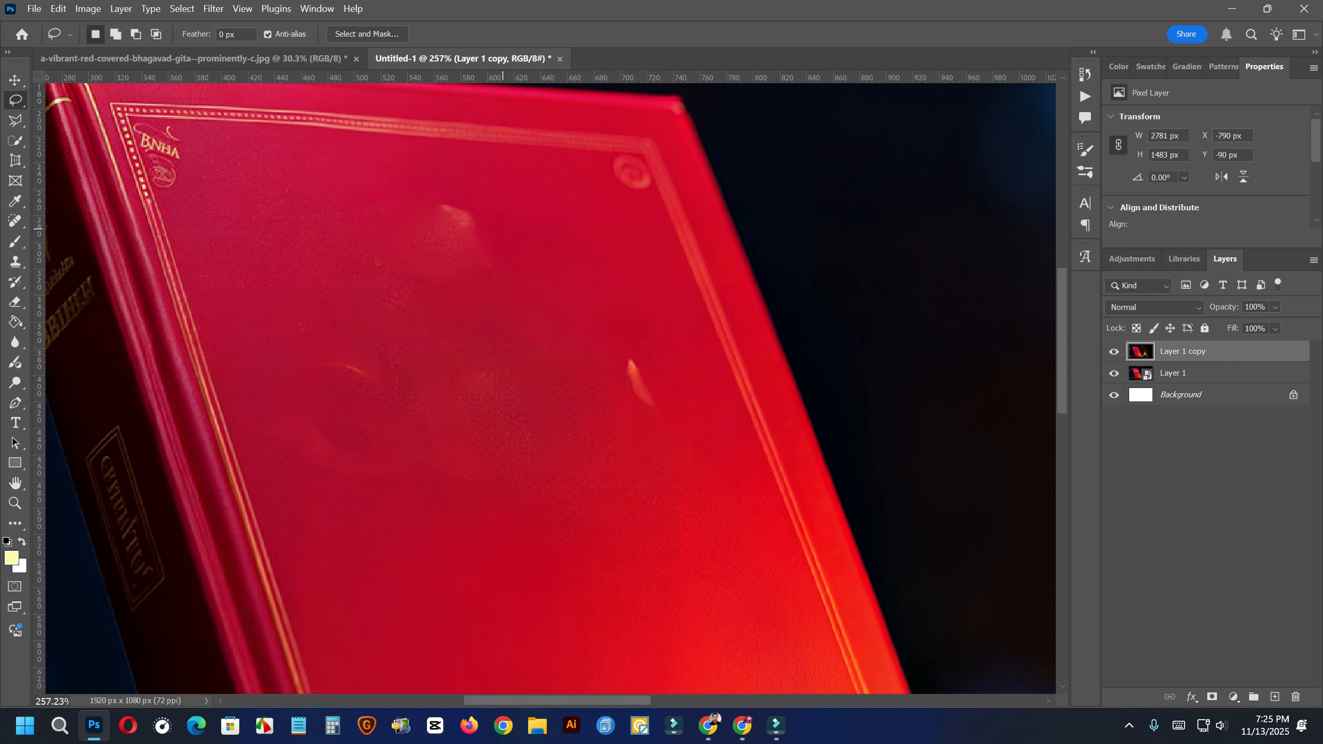
# - Lasso the three leftover highlights of the emblem, the G and the A as one combined selection spanning about 300 x 189 px
pyautogui.moveTo(461, 192); pyautogui.dragTo(422, 198)
pyautogui.moveTo(455, 246)
pyautogui.mouseDown()
pyautogui.moveTo(495, 223)
pyautogui.moveTo(471, 189)
pyautogui.mouseUp()
pyautogui.moveTo(599, 342)
pyautogui.mouseDown()
pyautogui.moveTo(642, 421)
pyautogui.moveTo(669, 419)
pyautogui.moveTo(672, 346)
pyautogui.moveTo(600, 338)
pyautogui.mouseUp()
pyautogui.press('shift')
pyautogui.moveTo(437, 227)
pyautogui.mouseDown()
pyautogui.moveTo(484, 254)
pyautogui.moveTo(496, 215)
pyautogui.moveTo(468, 184)
pyautogui.moveTo(442, 187)
pyautogui.moveTo(436, 238)
pyautogui.mouseUp()
pyautogui.moveTo(339, 334)
pyautogui.mouseDown()
pyautogui.moveTo(298, 343)
pyautogui.moveTo(292, 393)
pyautogui.moveTo(328, 424)
pyautogui.moveTo(370, 432)
pyautogui.moveTo(420, 385)
pyautogui.moveTo(348, 301)
pyautogui.moveTo(302, 327)
pyautogui.mouseUp()
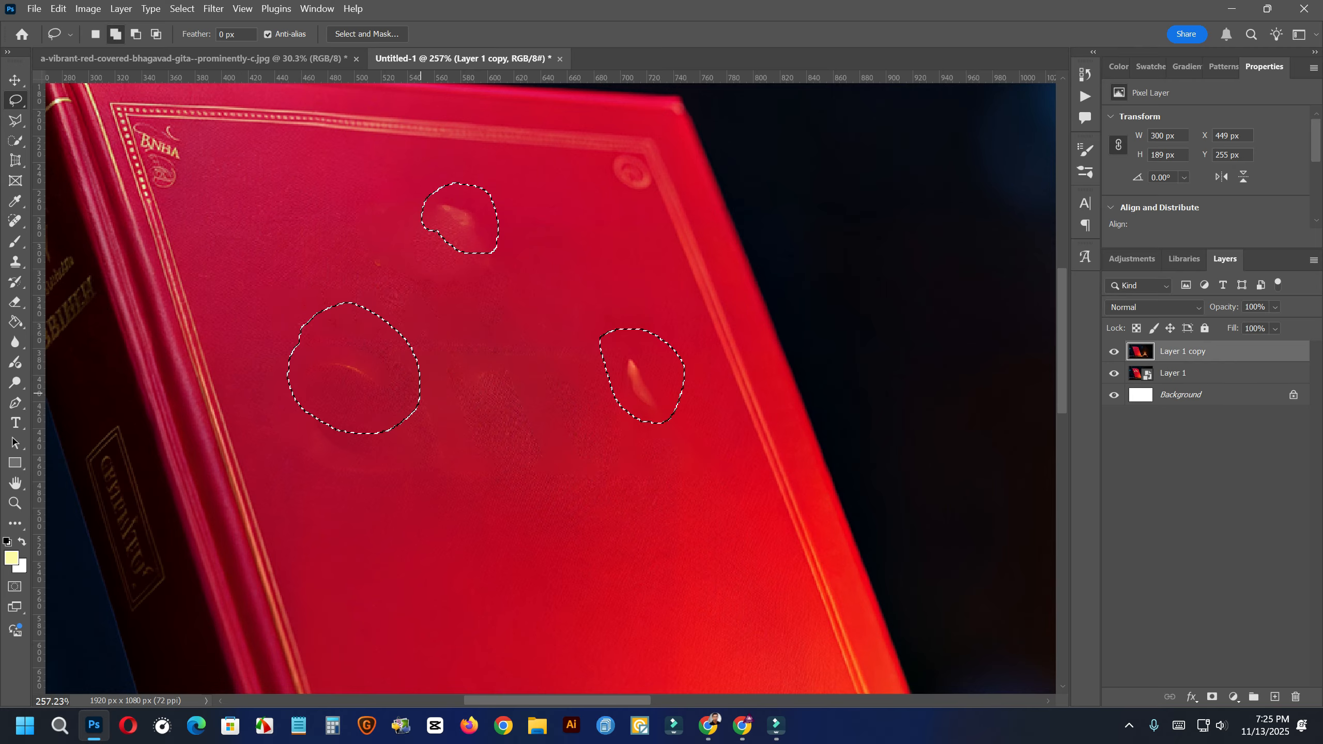
# - Fill the three selected highlight areas with Content-Aware, using Color Adaptation, Normal mode and 100% opacity, and clear the selection
pyautogui.rightClick(355, 382)
pyautogui.click(381, 212)
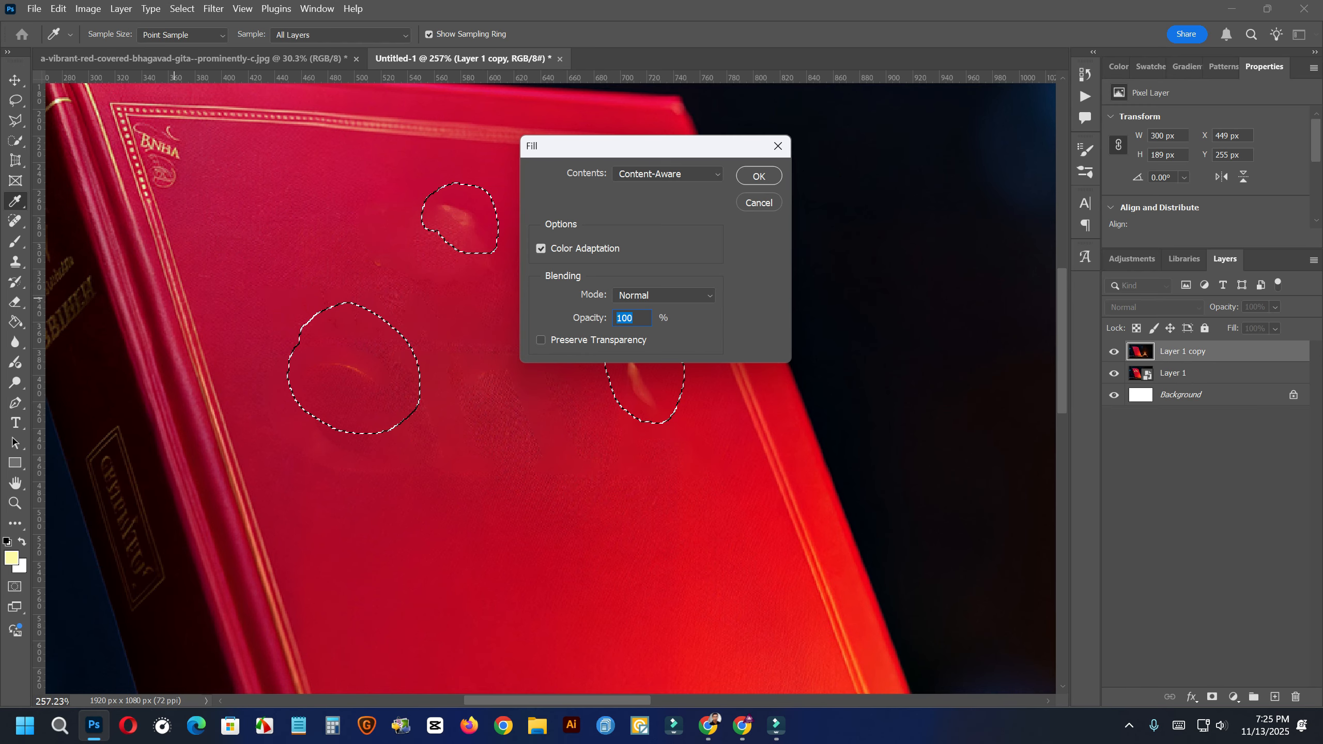
pyautogui.click(754, 175)
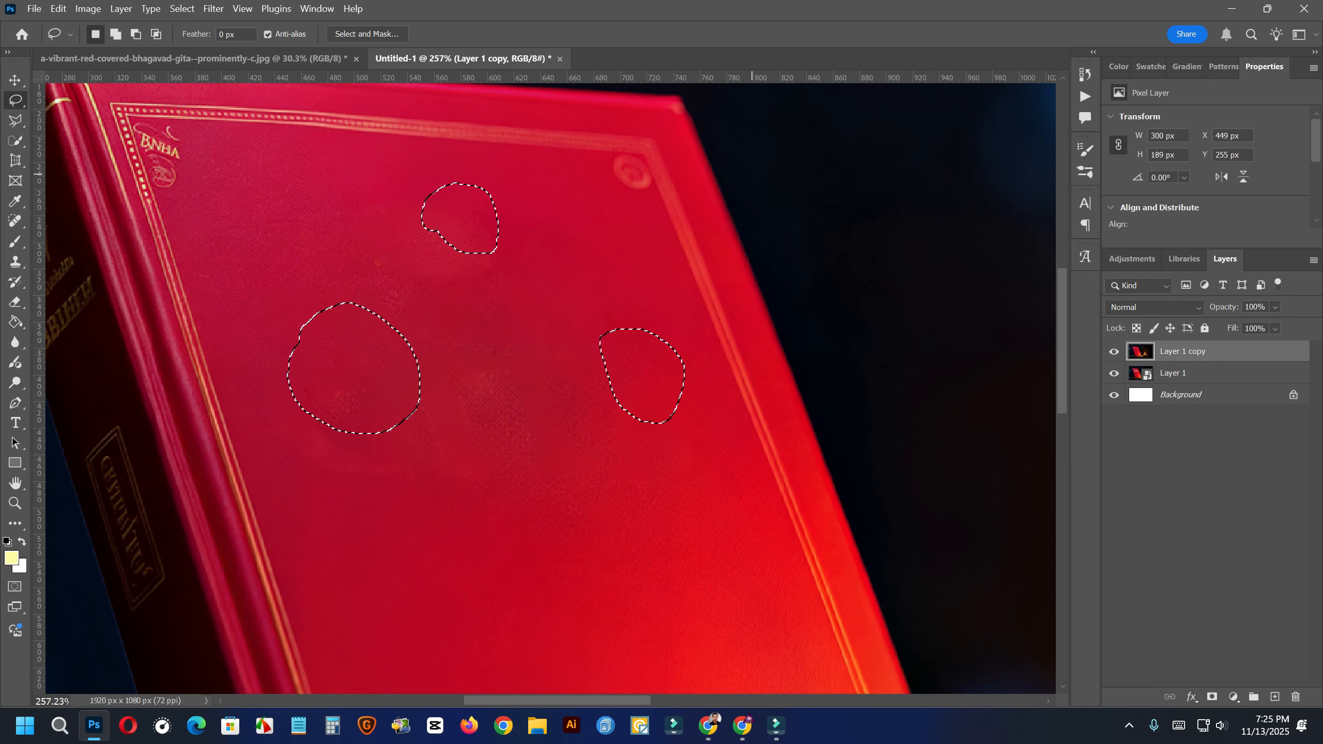
pyautogui.hotkey('ctrl', 'd')
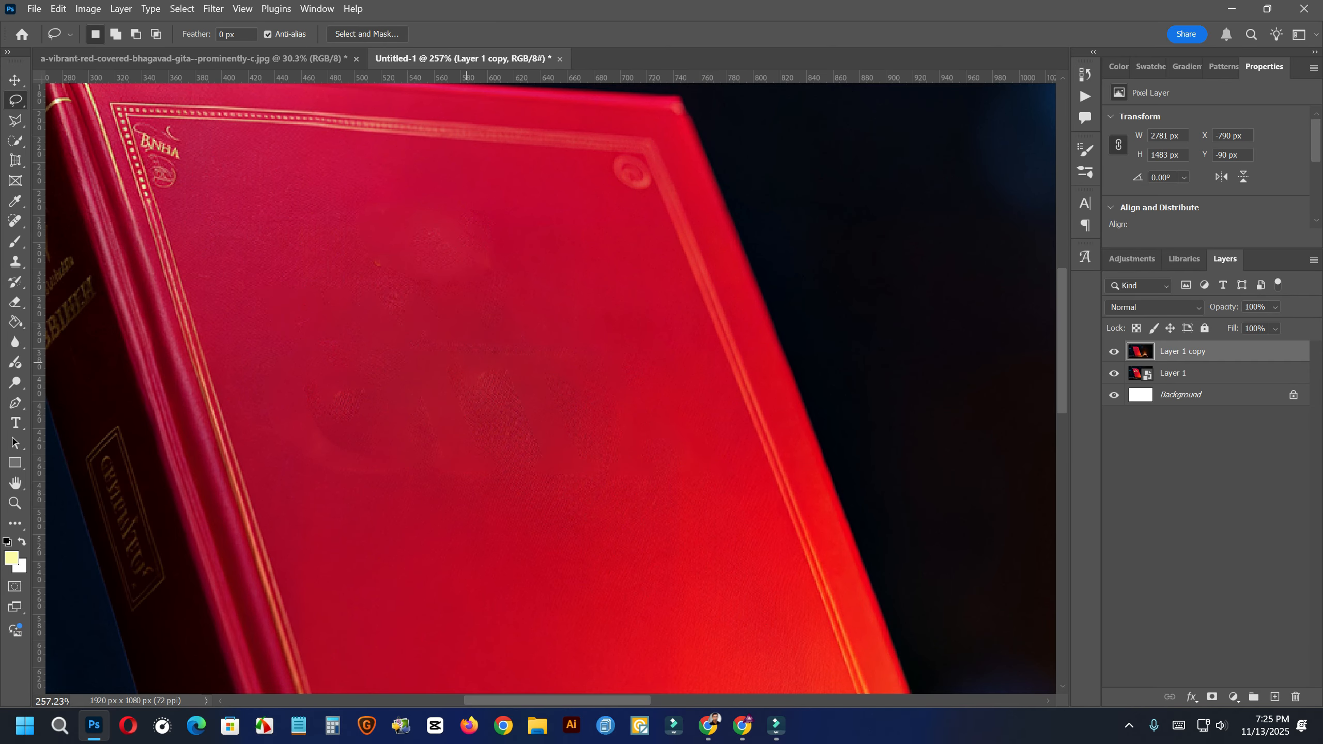
# - Lasso a patch of about 124 x 81 px over the remaining trace of the G, fill it with Content-Aware and deselect
pyautogui.scroll(-1, 542, 433)
pyautogui.moveTo(454, 471)
pyautogui.mouseDown()
pyautogui.moveTo(398, 388)
pyautogui.moveTo(314, 408)
pyautogui.moveTo(302, 452)
pyautogui.moveTo(382, 479)
pyautogui.moveTo(423, 437)
pyautogui.moveTo(429, 401)
pyautogui.moveTo(382, 373)
pyautogui.moveTo(297, 393)
pyautogui.moveTo(291, 425)
pyautogui.mouseUp()
pyautogui.rightClick(365, 471)
pyautogui.click(416, 268)
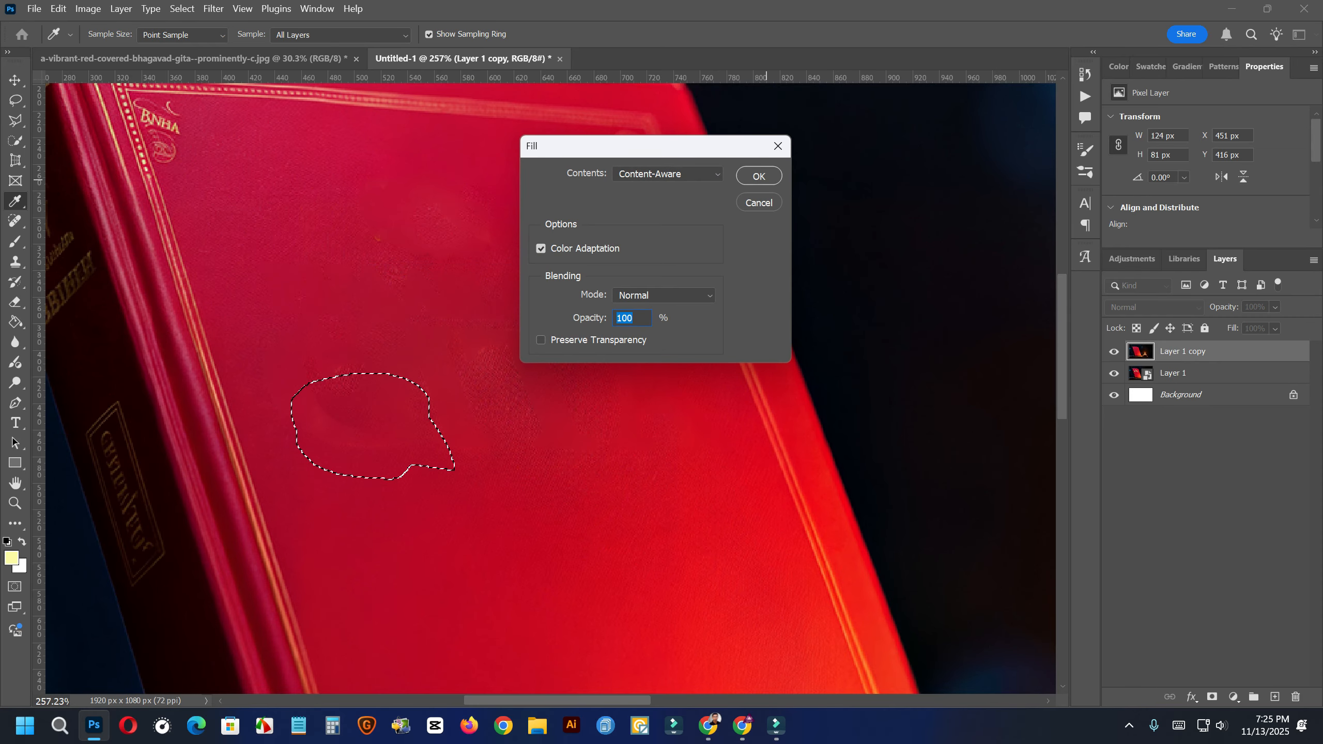
pyautogui.click(758, 176)
pyautogui.hotkey('ctrl', 'd')
# - Lasso a roughly 67 x 81 px blemish between the former G and T, fill it with Content-Aware and deselect
pyautogui.moveTo(414, 358)
pyautogui.mouseDown()
pyautogui.moveTo(409, 401)
pyautogui.moveTo(484, 355)
pyautogui.moveTo(414, 360)
pyautogui.mouseUp()
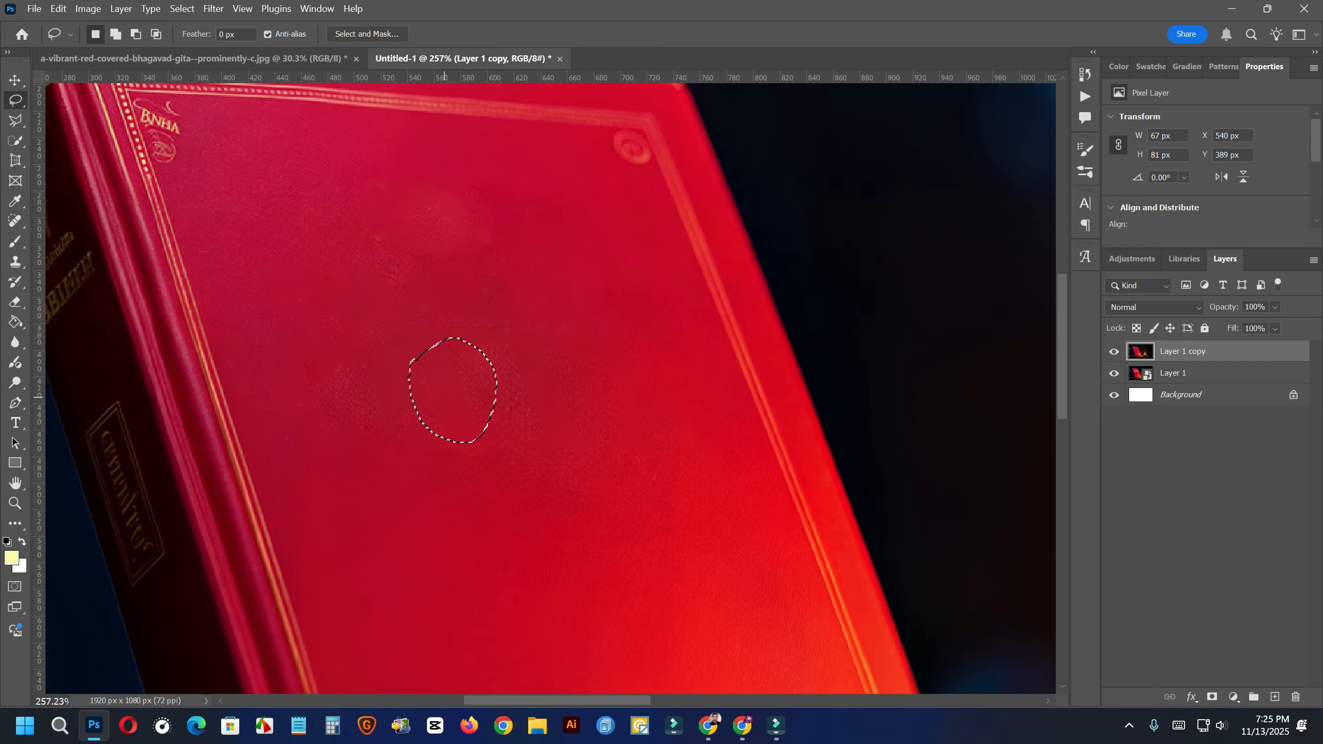
pyautogui.rightClick(445, 396)
pyautogui.click(500, 235)
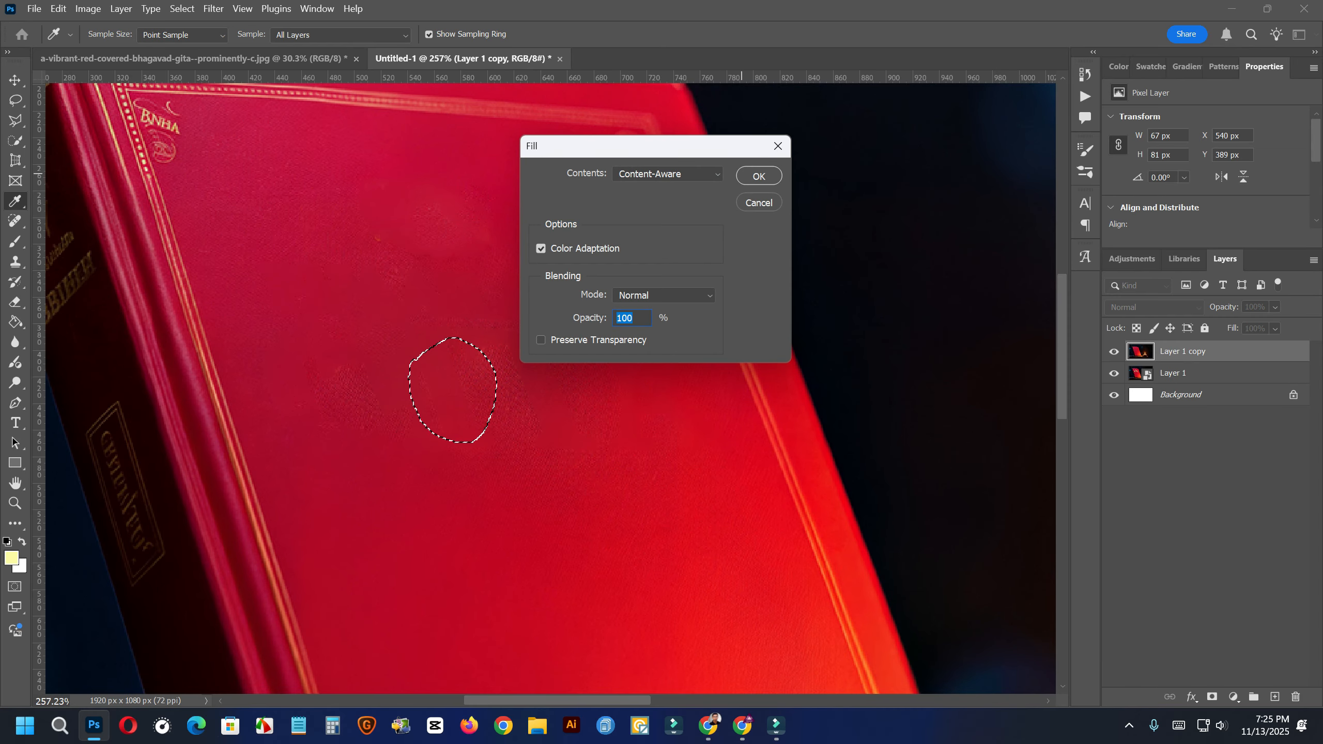
pyautogui.click(758, 176)
pyautogui.hotkey('ctrl', 'd')
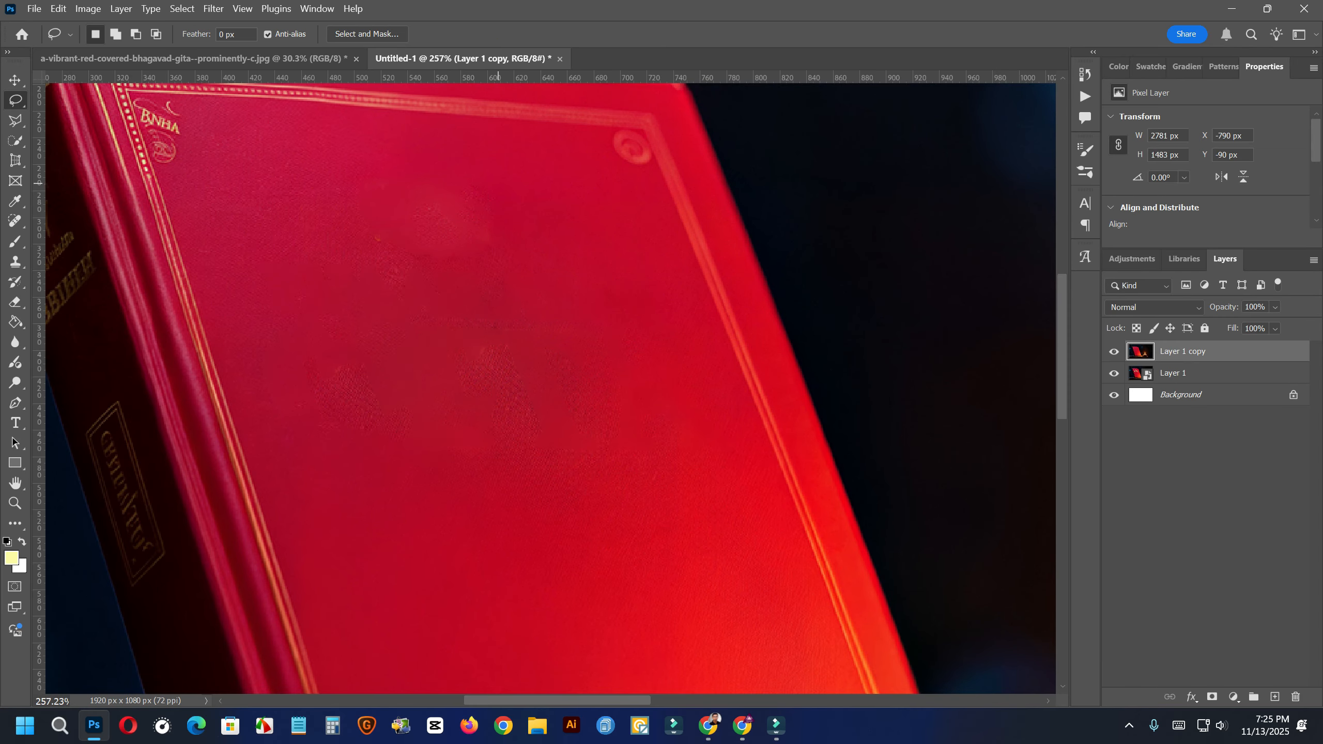
# - Lasso the small speck of about 33 x 41 px below the former emblem, fill it with Content-Aware and deselect
pyautogui.moveTo(376, 212)
pyautogui.mouseDown()
pyautogui.moveTo(396, 265)
pyautogui.moveTo(398, 221)
pyautogui.mouseUp()
pyautogui.rightClick(390, 243)
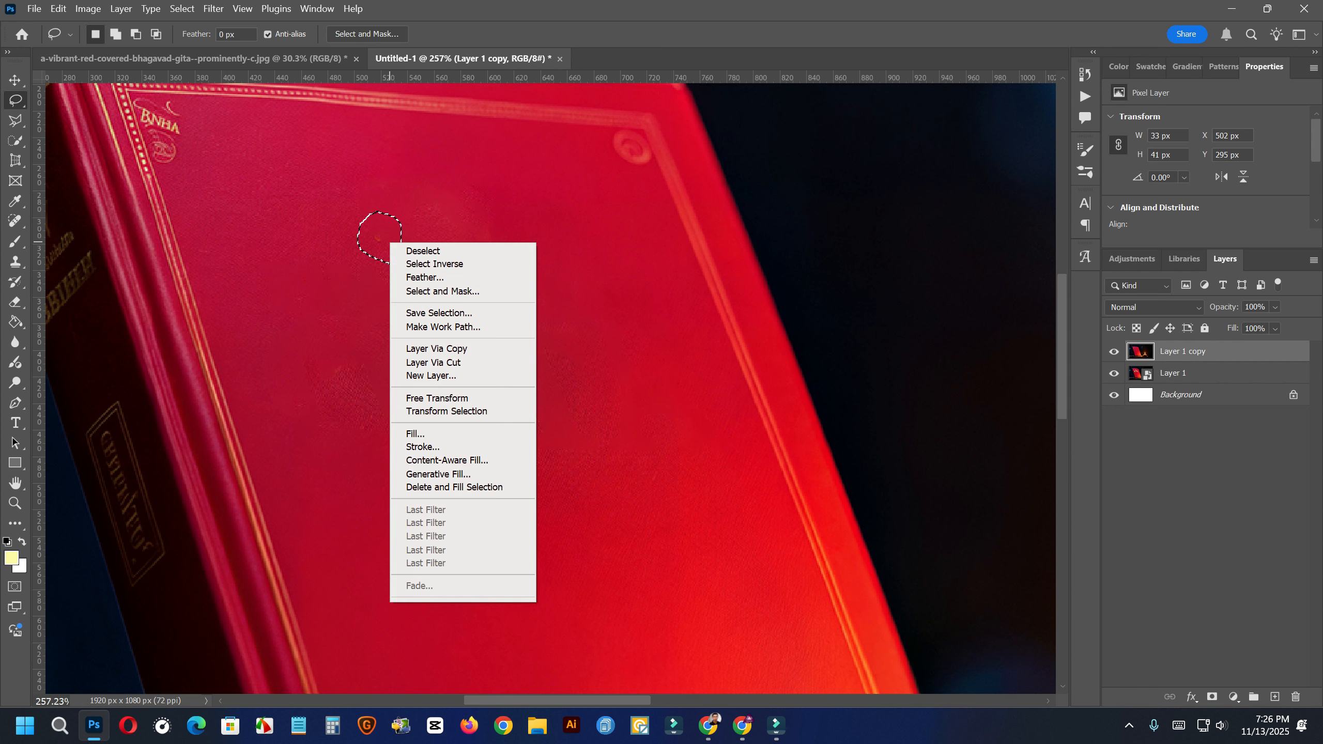
pyautogui.click(415, 433)
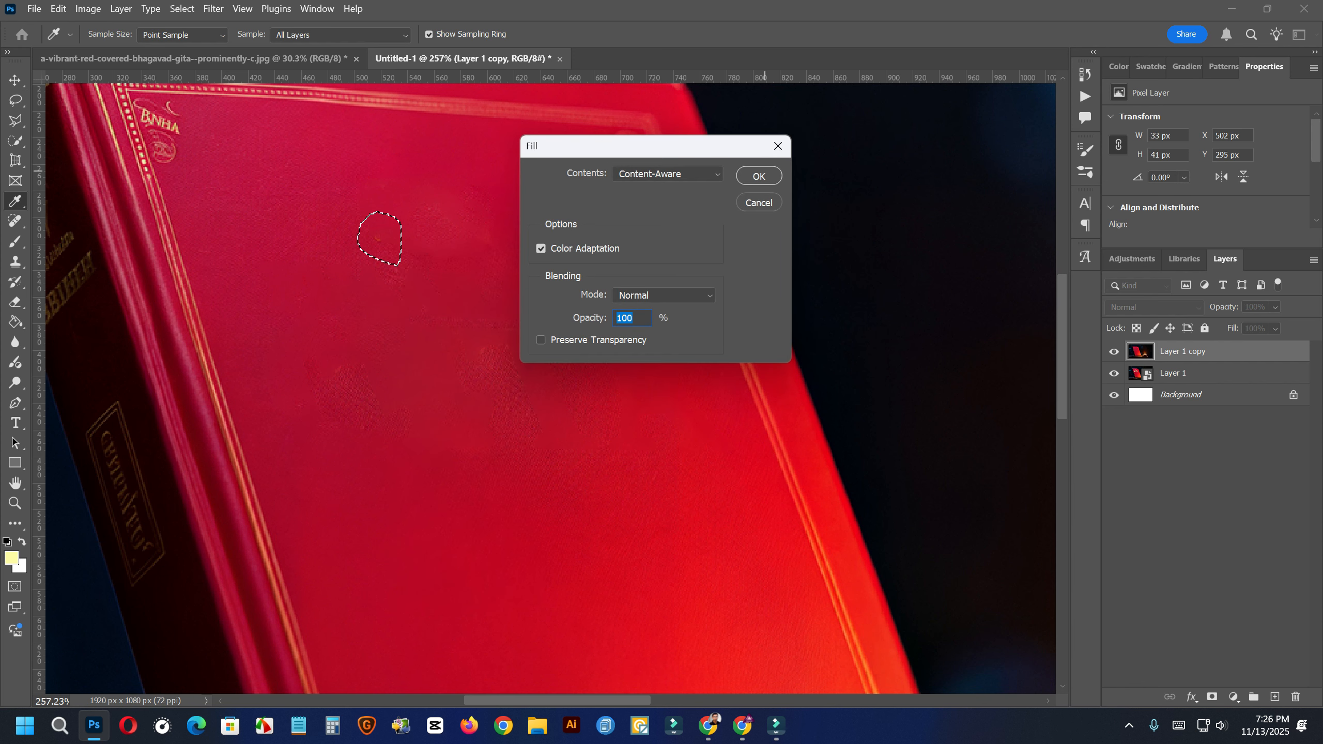
pyautogui.click(758, 177)
pyautogui.hotkey('ctrl', 'd')
# - Remove the swirl ornament in the cover's upper-right corner with a Content-Aware fill of a lassoed area about 49 x 41 px, and deselect
pyautogui.scroll(5, 646, 136)
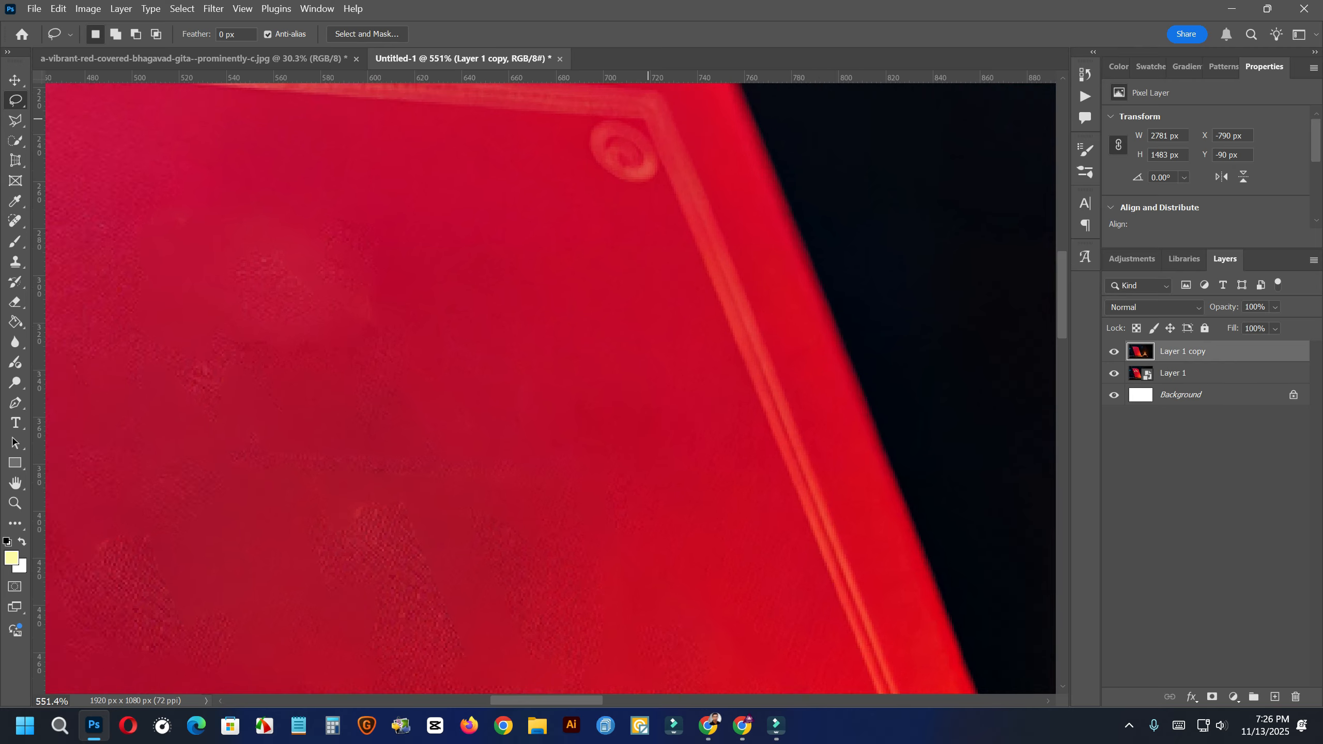
pyautogui.scroll(-2, 648, 119)
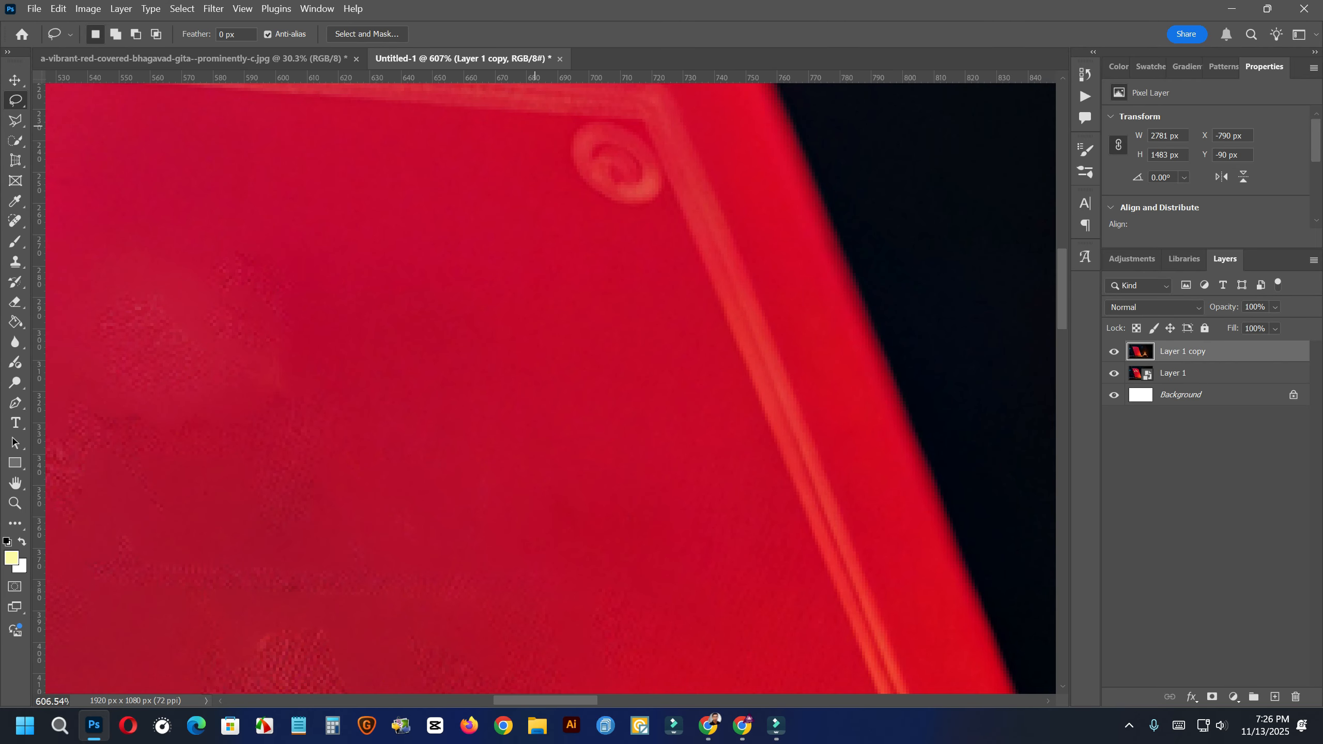
pyautogui.moveTo(547, 124); pyautogui.dragTo(637, 124)
pyautogui.moveTo(677, 218)
pyautogui.mouseDown()
pyautogui.moveTo(540, 249)
pyautogui.moveTo(533, 169)
pyautogui.moveTo(545, 125)
pyautogui.mouseUp()
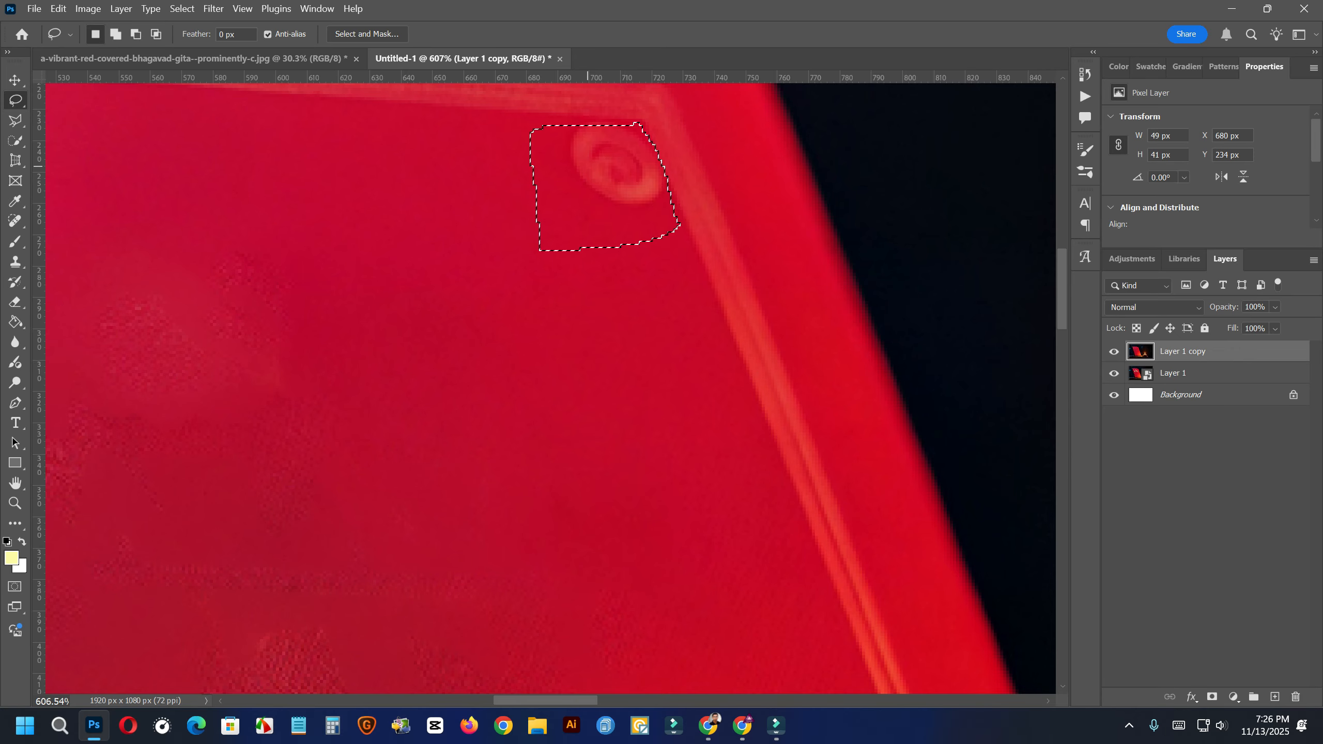
pyautogui.rightClick(587, 166)
pyautogui.click(607, 359)
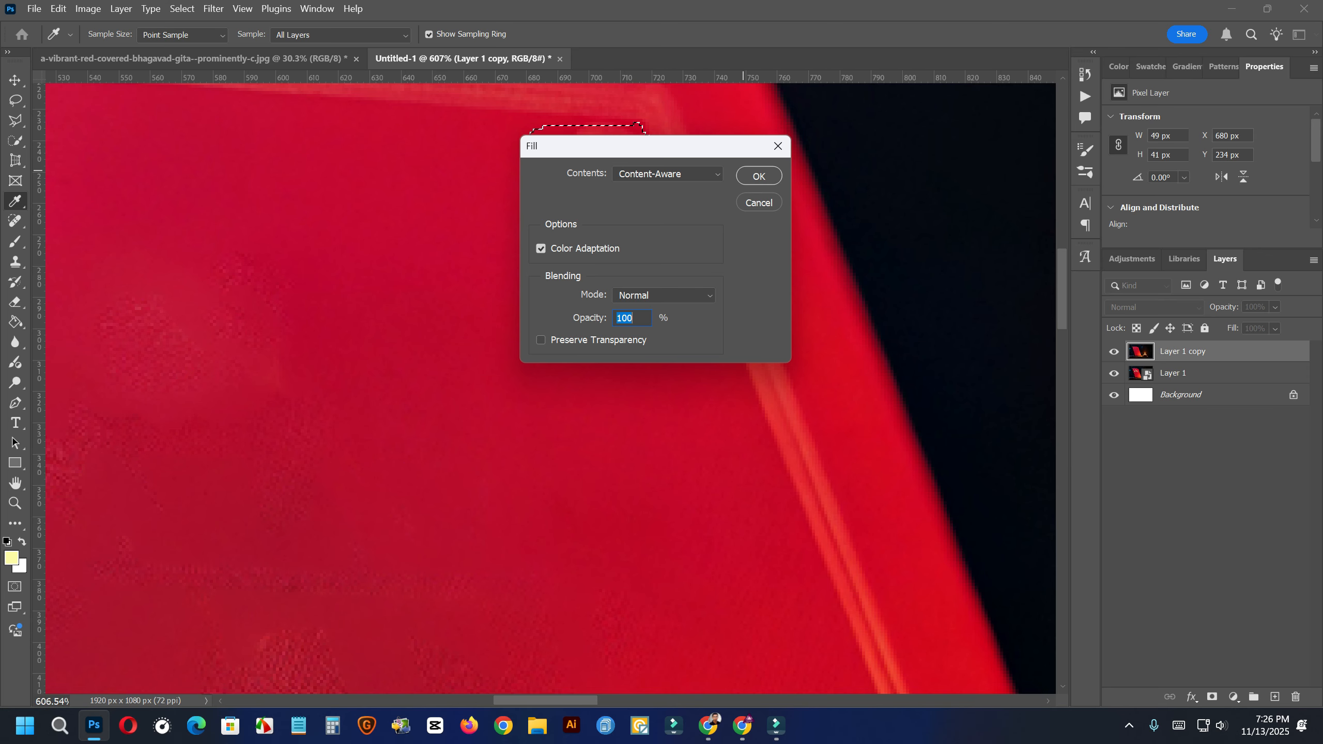
pyautogui.press('Return')
pyautogui.hotkey('ctrl', 'd')
# - Remove the BNHA lettering and its ornaments in the cover's upper-left corner by Content-Aware filling a lassoed area about 56 x 67 px
pyautogui.scroll(-6, 696, 304)
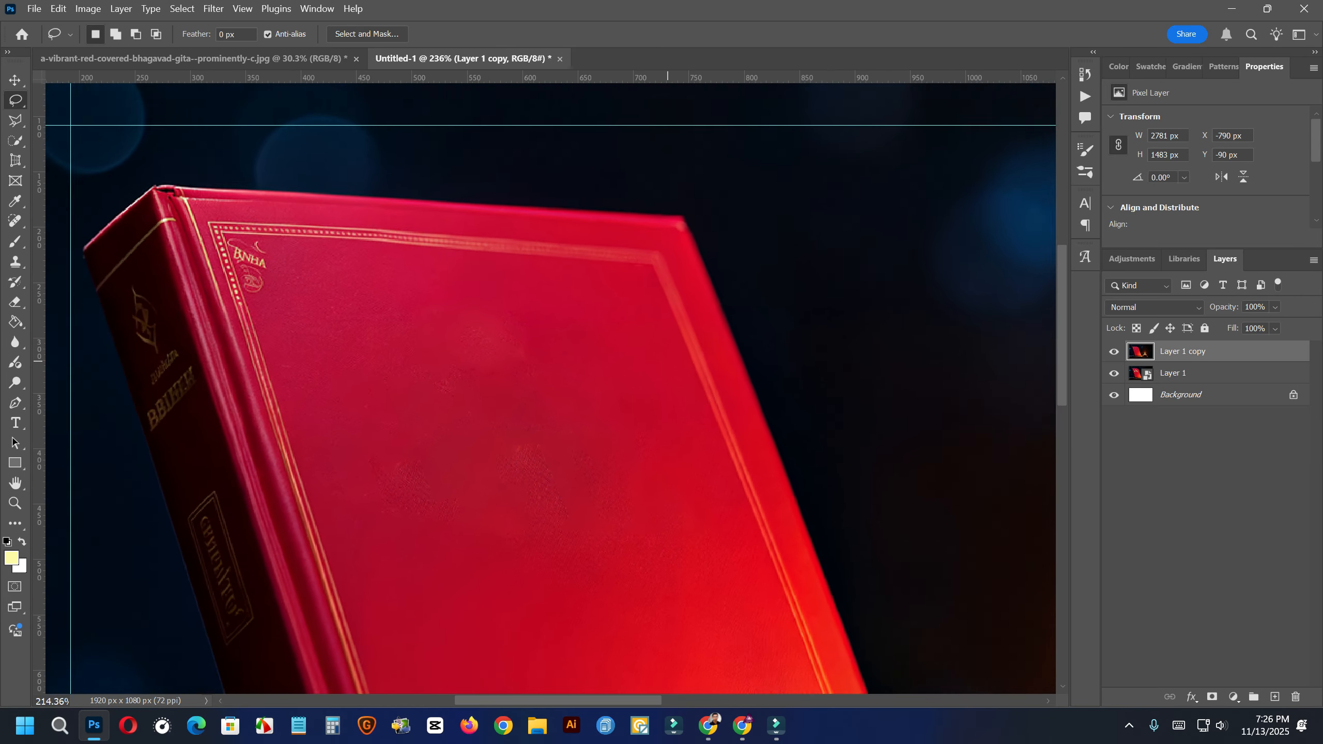
pyautogui.scroll(5, 312, 264)
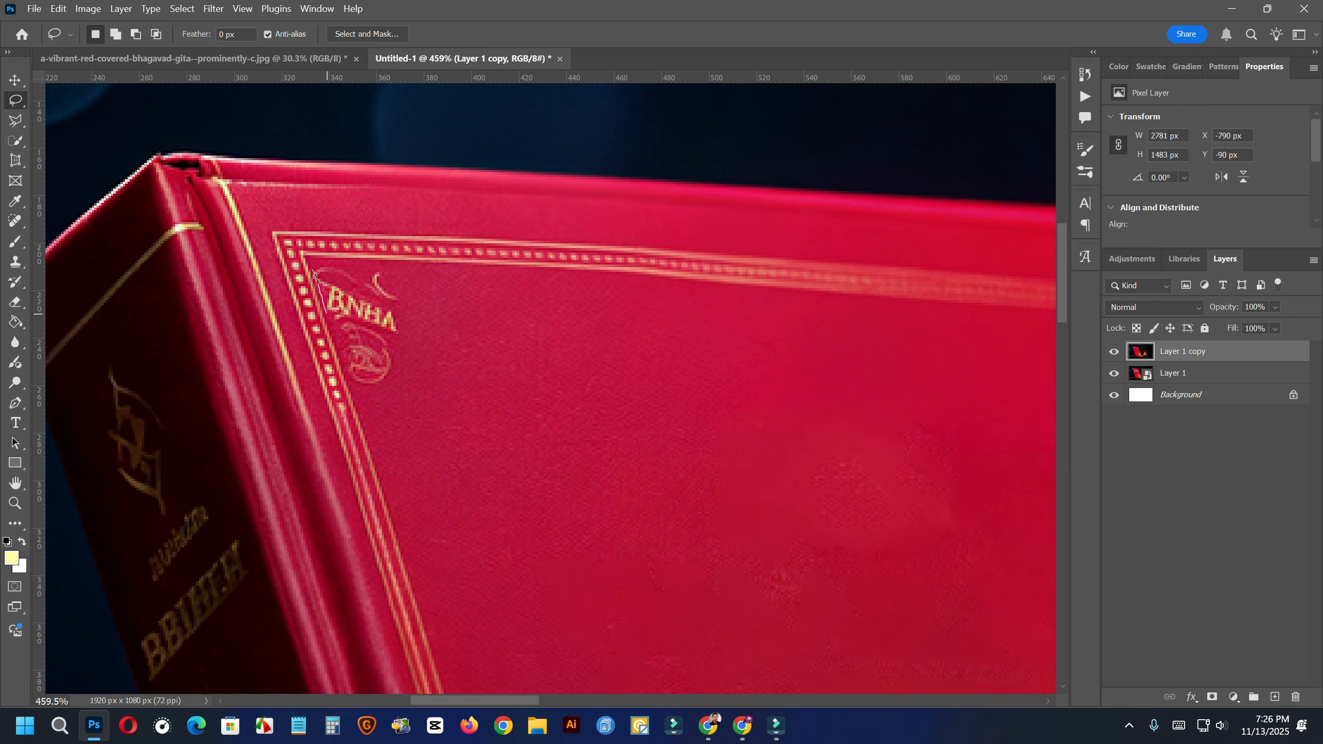
pyautogui.moveTo(352, 386)
pyautogui.mouseDown()
pyautogui.moveTo(386, 417)
pyautogui.moveTo(426, 392)
pyautogui.moveTo(441, 338)
pyautogui.mouseUp()
pyautogui.moveTo(314, 276); pyautogui.dragTo(314, 277)
pyautogui.rightClick(389, 332)
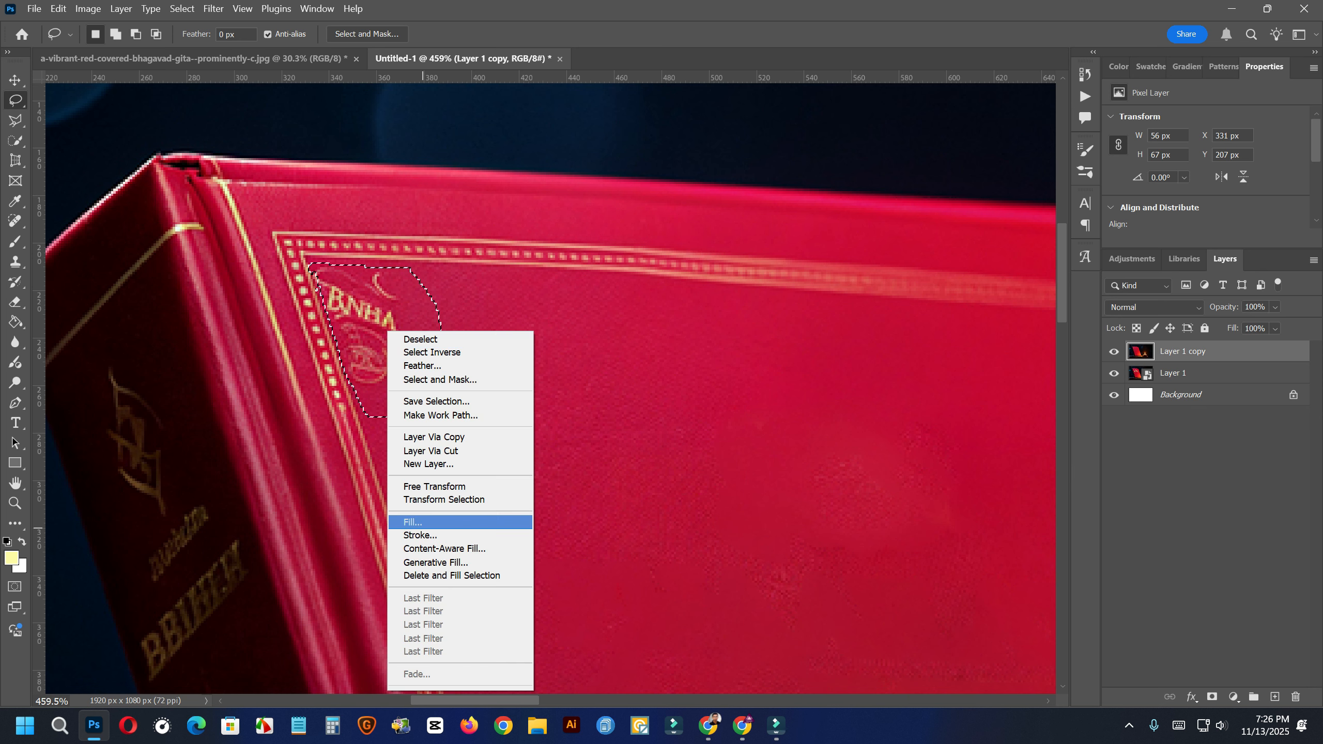
pyautogui.click(411, 521)
pyautogui.press('Return')
pyautogui.hotkey('ctrl', 'd')
# - Smooth the uneven texture mid-cover by lassoing an irregular area about 214 x 169 px, filling it with Content-Aware and deselecting
pyautogui.scroll(-13, 393, 364)
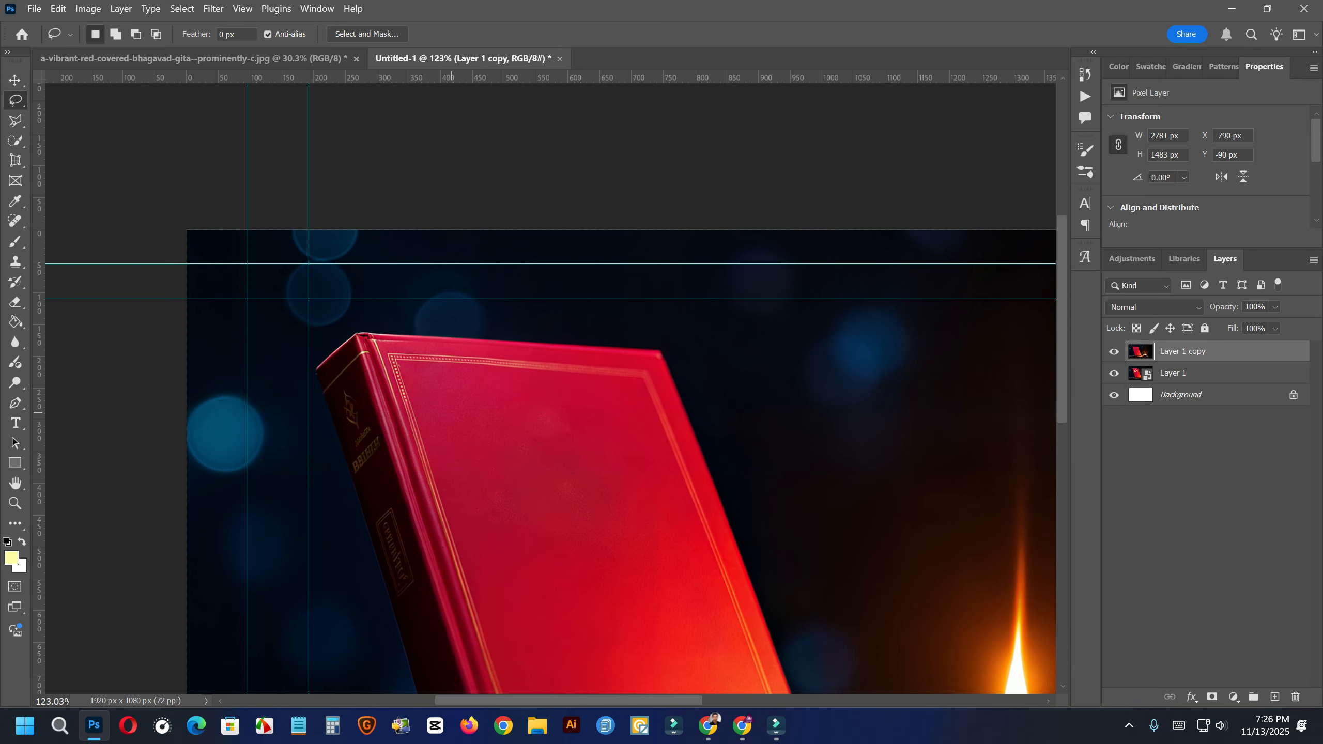
pyautogui.scroll(4, 531, 492)
pyautogui.scroll(4, 544, 497)
pyautogui.moveTo(472, 317)
pyautogui.mouseDown()
pyautogui.moveTo(640, 298)
pyautogui.moveTo(667, 364)
pyautogui.moveTo(547, 389)
pyautogui.moveTo(454, 474)
pyautogui.moveTo(371, 383)
pyautogui.moveTo(405, 257)
pyautogui.moveTo(471, 259)
pyautogui.moveTo(528, 224)
pyautogui.moveTo(631, 285)
pyautogui.moveTo(597, 298)
pyautogui.mouseUp()
pyautogui.rightClick(458, 311)
pyautogui.click(494, 512)
pyautogui.press('Return')
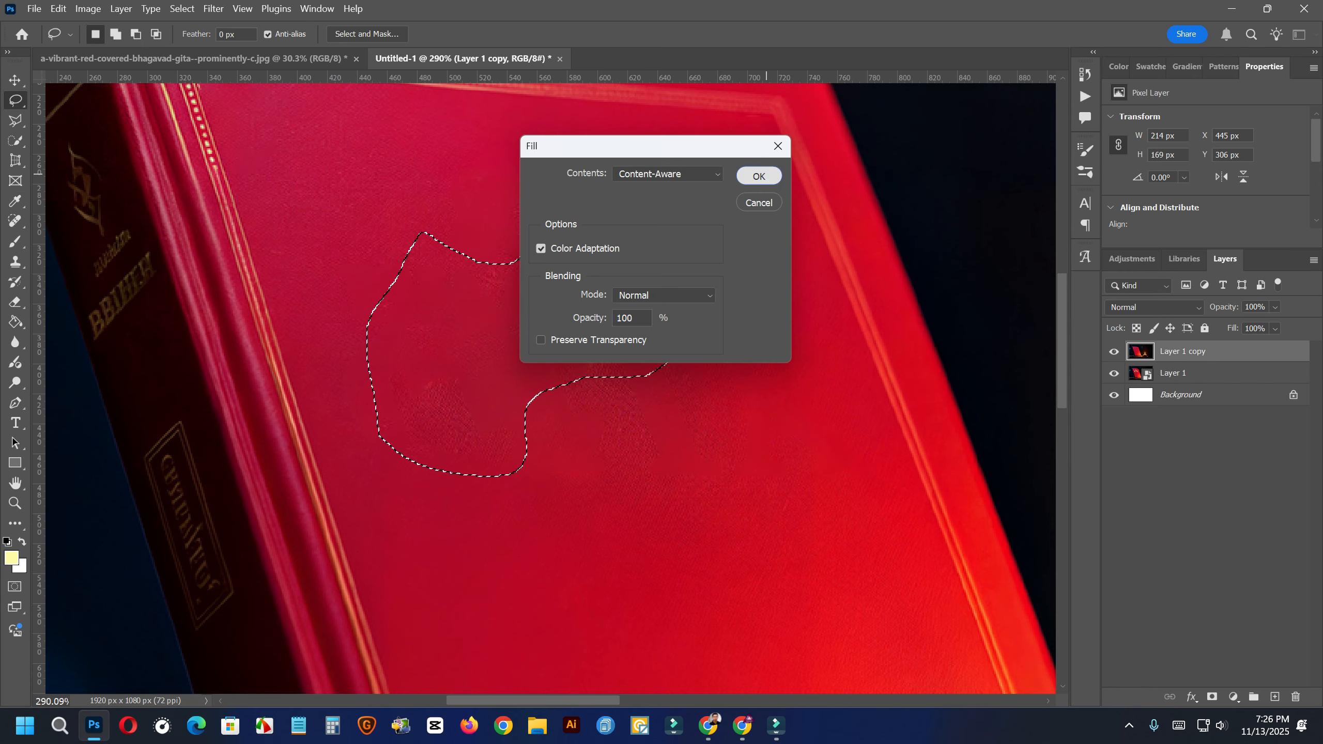
pyautogui.hotkey('ctrl', 'd')
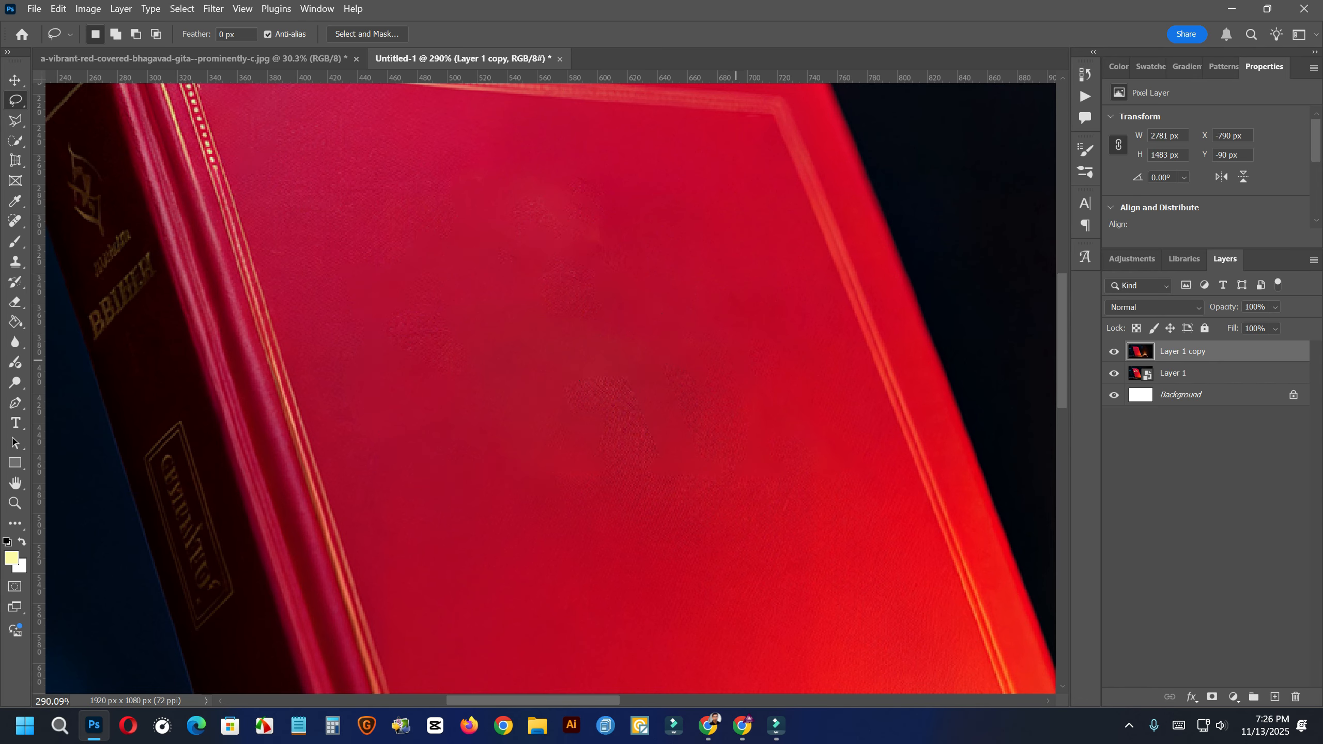
# - Lasso the faint patch of about 125 x 70 px at the former emblem position, fill it with Content-Aware and deselect
pyautogui.moveTo(526, 164)
pyautogui.mouseDown()
pyautogui.moveTo(448, 186)
pyautogui.moveTo(433, 224)
pyautogui.moveTo(515, 246)
pyautogui.moveTo(574, 244)
pyautogui.moveTo(602, 167)
pyautogui.moveTo(530, 147)
pyautogui.moveTo(459, 149)
pyautogui.moveTo(437, 203)
pyautogui.mouseUp()
pyautogui.rightClick(476, 179)
pyautogui.click(516, 398)
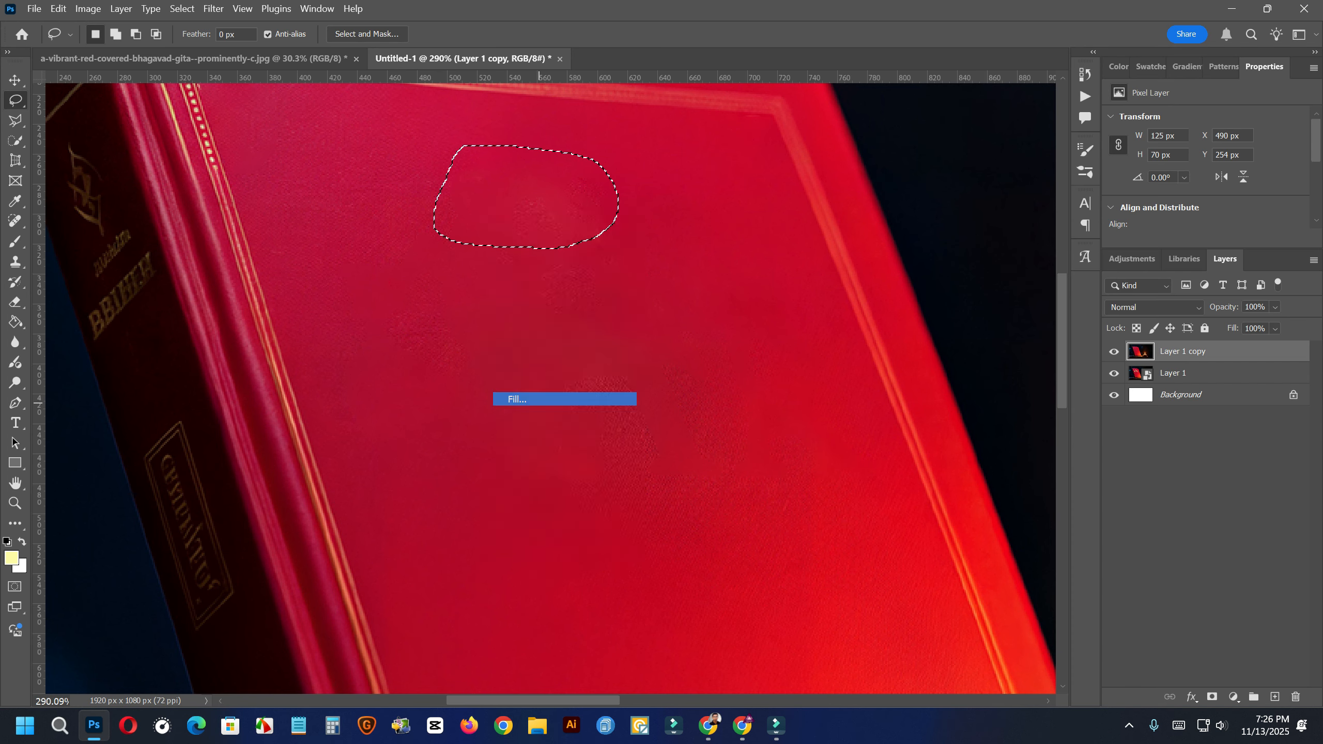
pyautogui.press('Return')
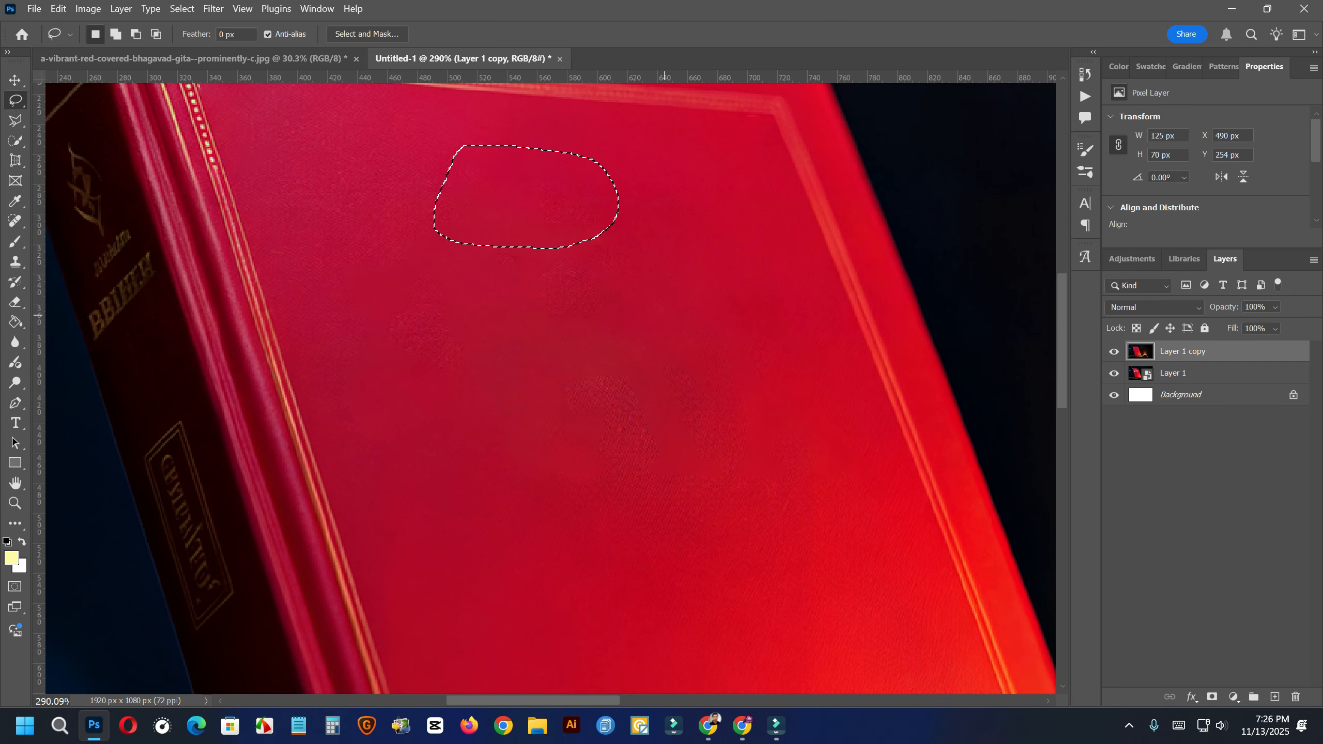
pyautogui.hotkey('ctrl', 'd')
# - Lasso a textured oval of about 123 x 66 px near the cover's centre, fill it with Content-Aware and deselect
pyautogui.moveTo(703, 329)
pyautogui.mouseDown()
pyautogui.moveTo(553, 325)
pyautogui.moveTo(544, 368)
pyautogui.moveTo(616, 406)
pyautogui.moveTo(671, 402)
pyautogui.moveTo(726, 358)
pyautogui.moveTo(700, 323)
pyautogui.mouseUp()
pyautogui.rightClick(668, 347)
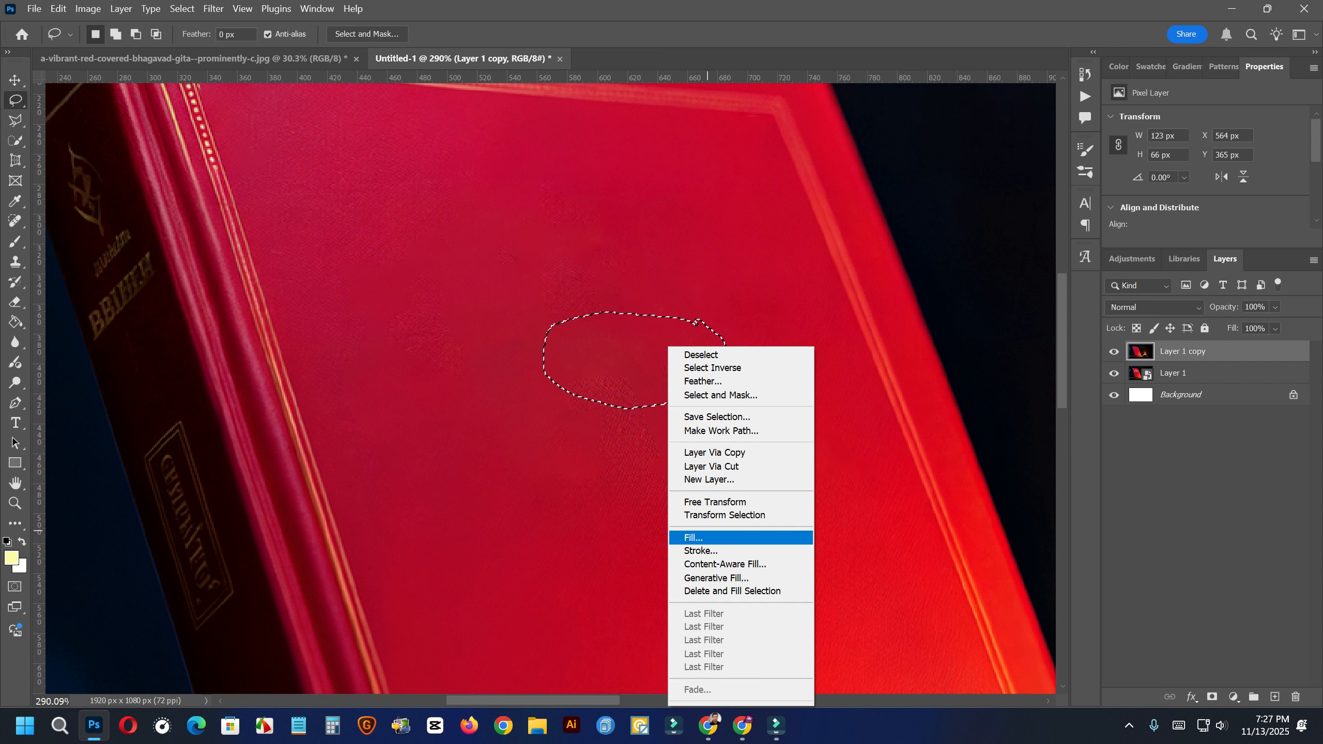
pyautogui.click(693, 537)
pyautogui.click(759, 176)
pyautogui.hotkey('ctrl', 'd')
# - Lasso the rough patch of about 127 x 78 px just below the last repair, fill it with Content-Aware and deselect
pyautogui.moveTo(710, 404)
pyautogui.mouseDown()
pyautogui.moveTo(599, 384)
pyautogui.moveTo(586, 489)
pyautogui.moveTo(722, 455)
pyautogui.moveTo(671, 390)
pyautogui.moveTo(709, 405)
pyautogui.mouseUp()
pyautogui.rightClick(641, 421)
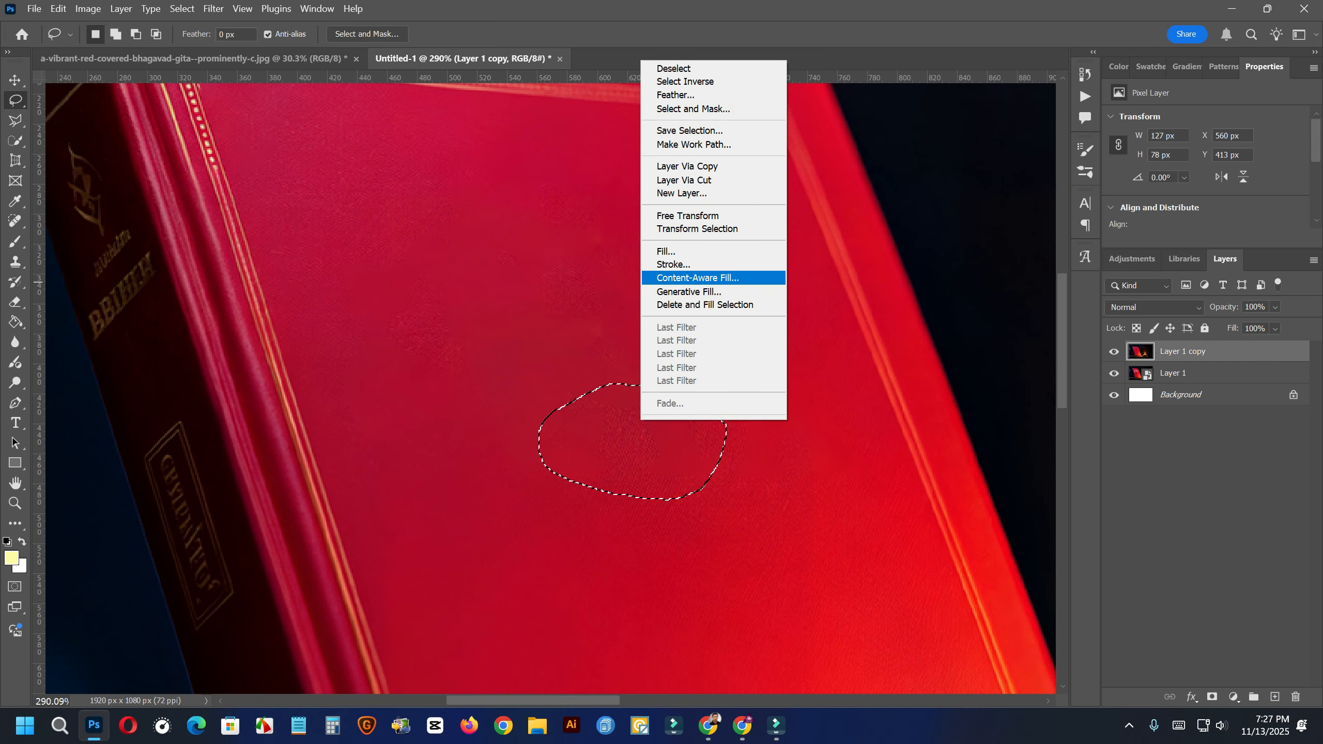
pyautogui.click(672, 251)
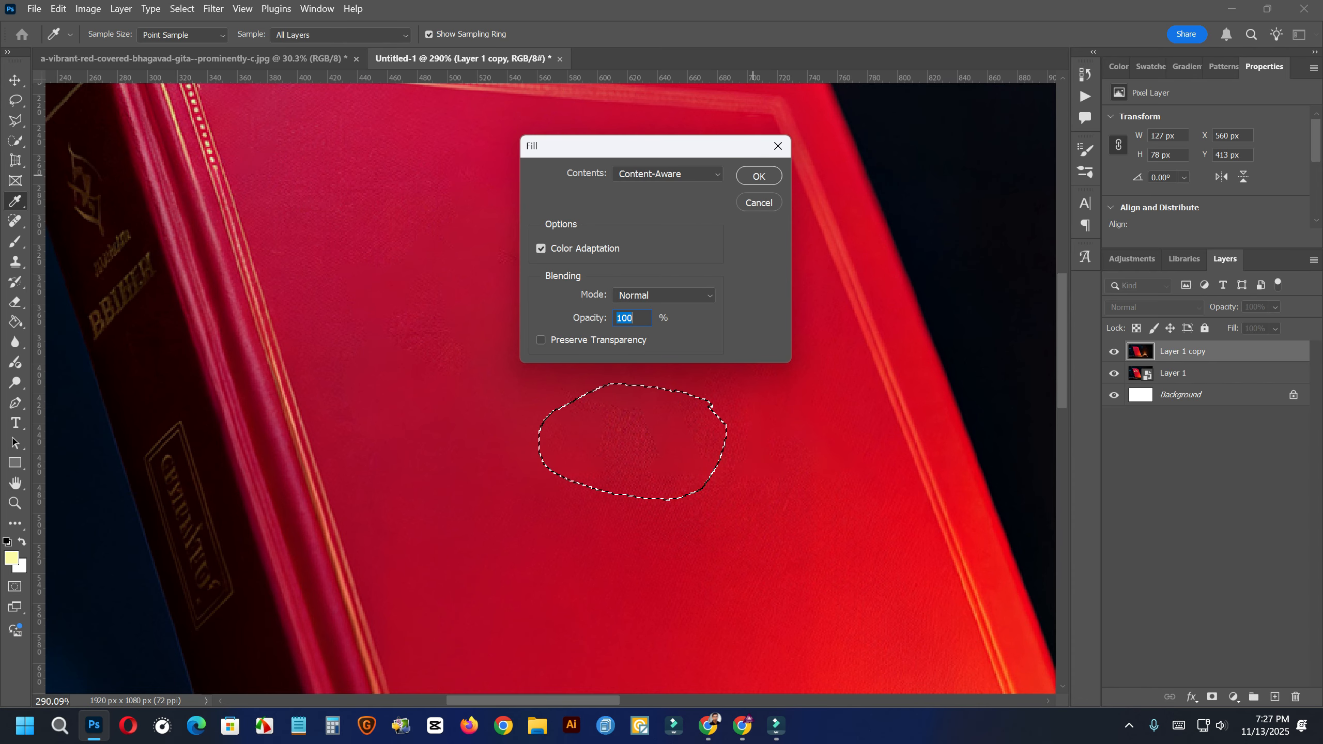
pyautogui.press('Return')
pyautogui.hotkey('ctrl', 'd')
pyautogui.hotkey('ctrl', '0')
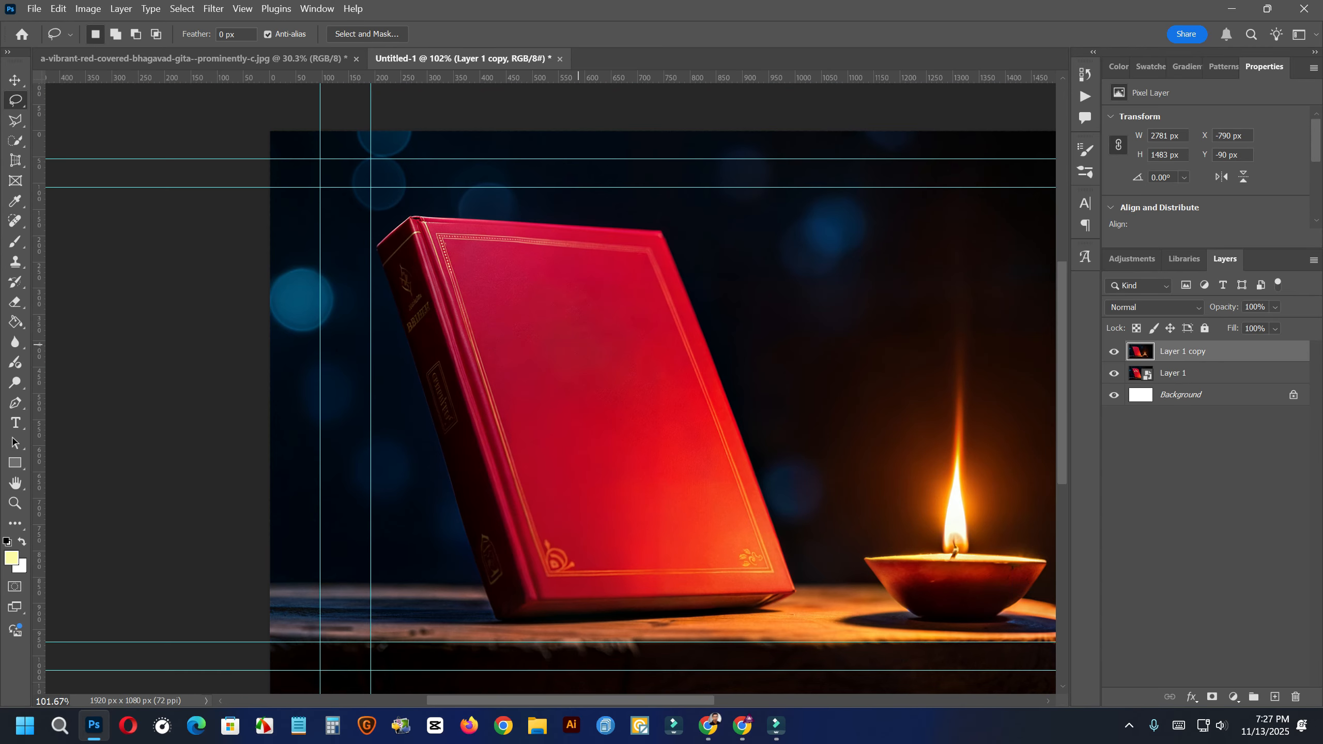
pyautogui.scroll(3, 695, 554)
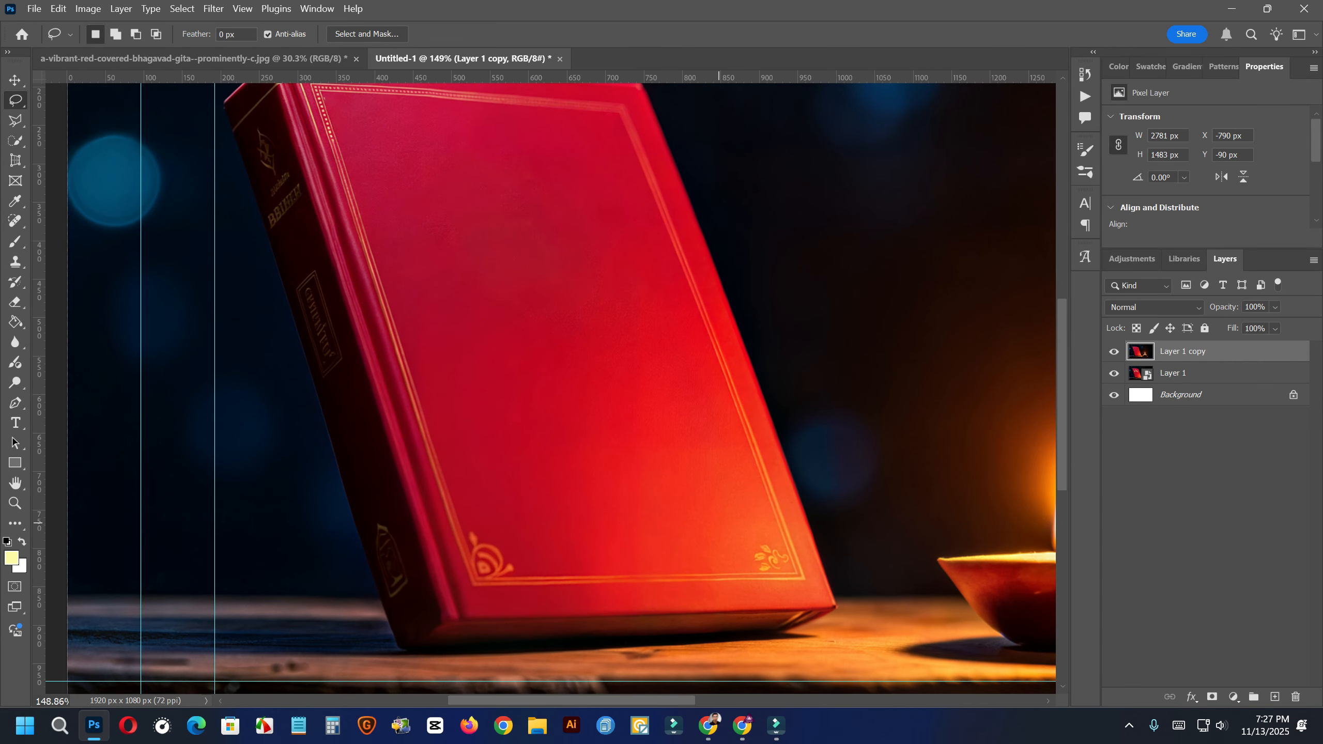
pyautogui.scroll(3, 711, 522)
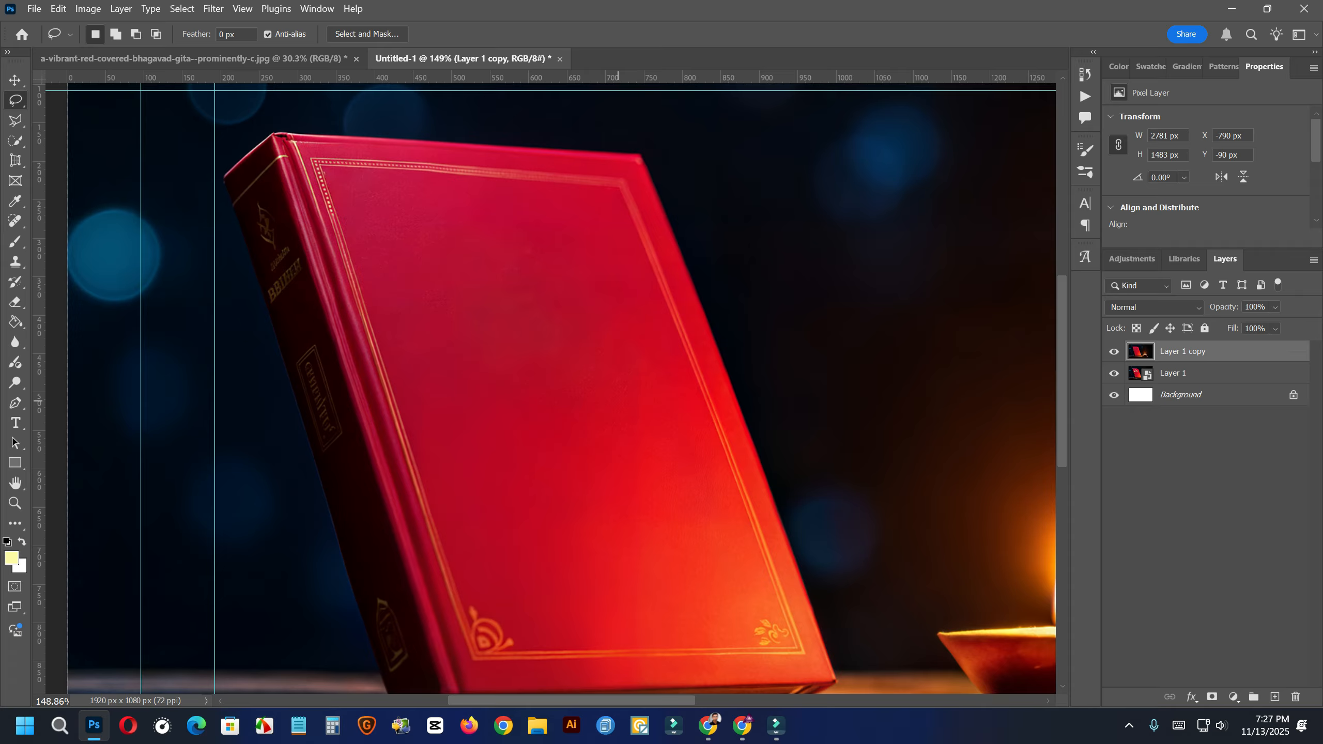
# - Lasso the rough patch of about 162 x 96 px in the cover's upper middle, fill it with Content-Aware and deselect
pyautogui.scroll(2, 625, 396)
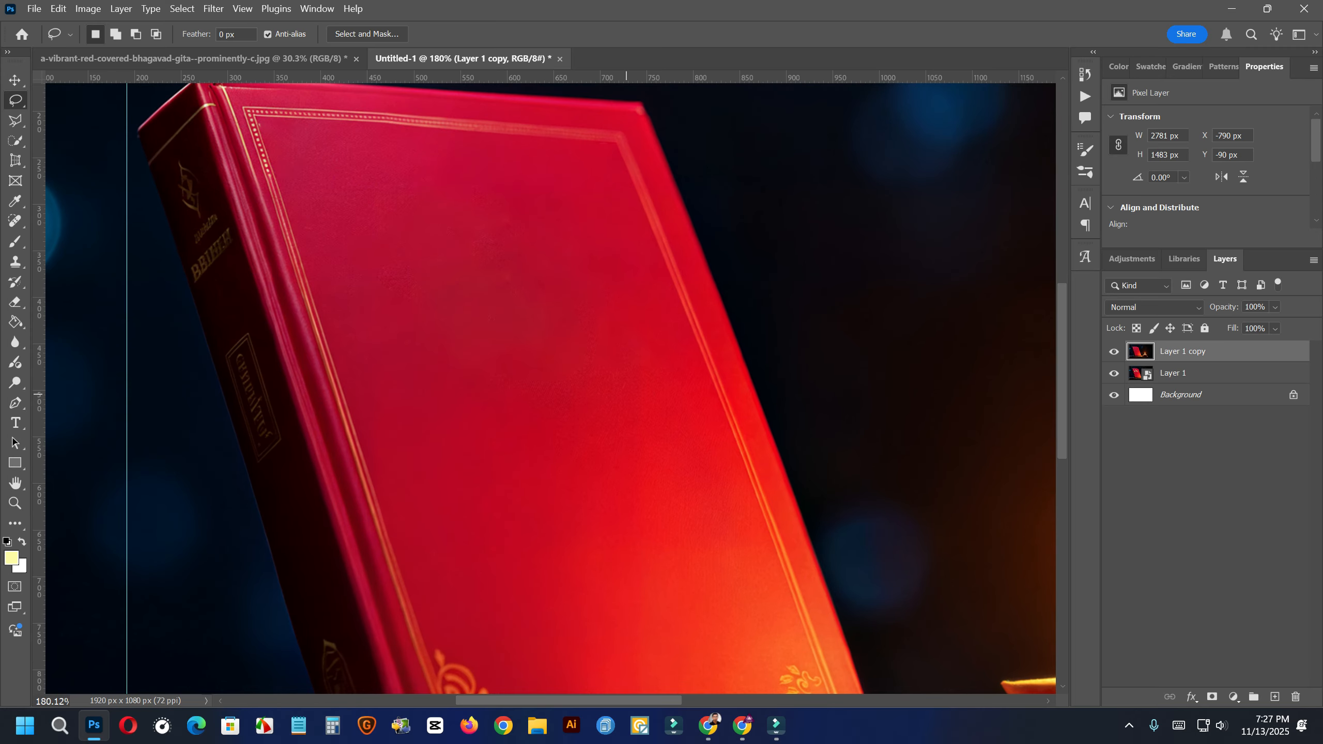
pyautogui.moveTo(542, 241)
pyautogui.mouseDown()
pyautogui.moveTo(437, 250)
pyautogui.moveTo(405, 269)
pyautogui.moveTo(400, 315)
pyautogui.moveTo(505, 321)
pyautogui.moveTo(545, 241)
pyautogui.mouseUp()
pyautogui.rightClick(509, 262)
pyautogui.click(536, 463)
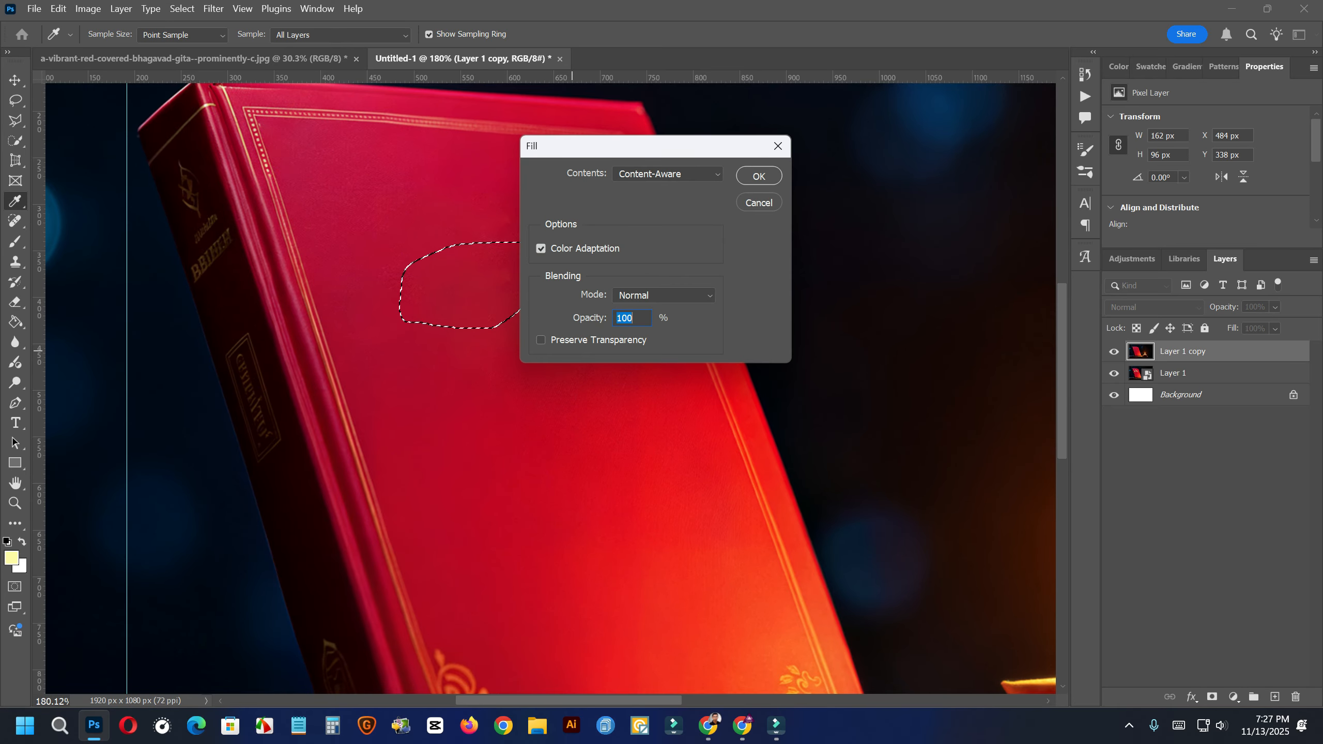
pyautogui.press('Return')
pyautogui.hotkey('ctrl', 'd')
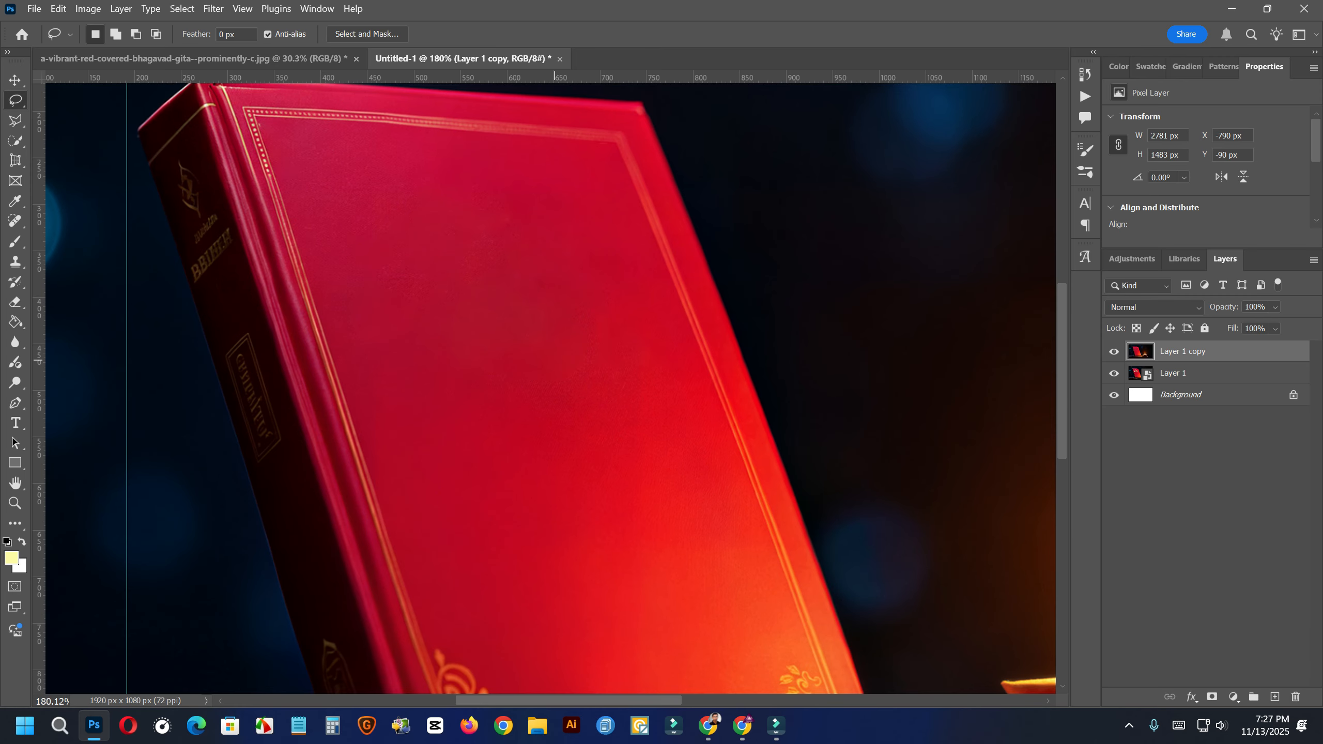
# - Lasso an oval of about 108 x 88 px in the cover's upper area, fill it with Content-Aware and deselect
pyautogui.scroll(-5, 521, 364)
pyautogui.scroll(2, 547, 357)
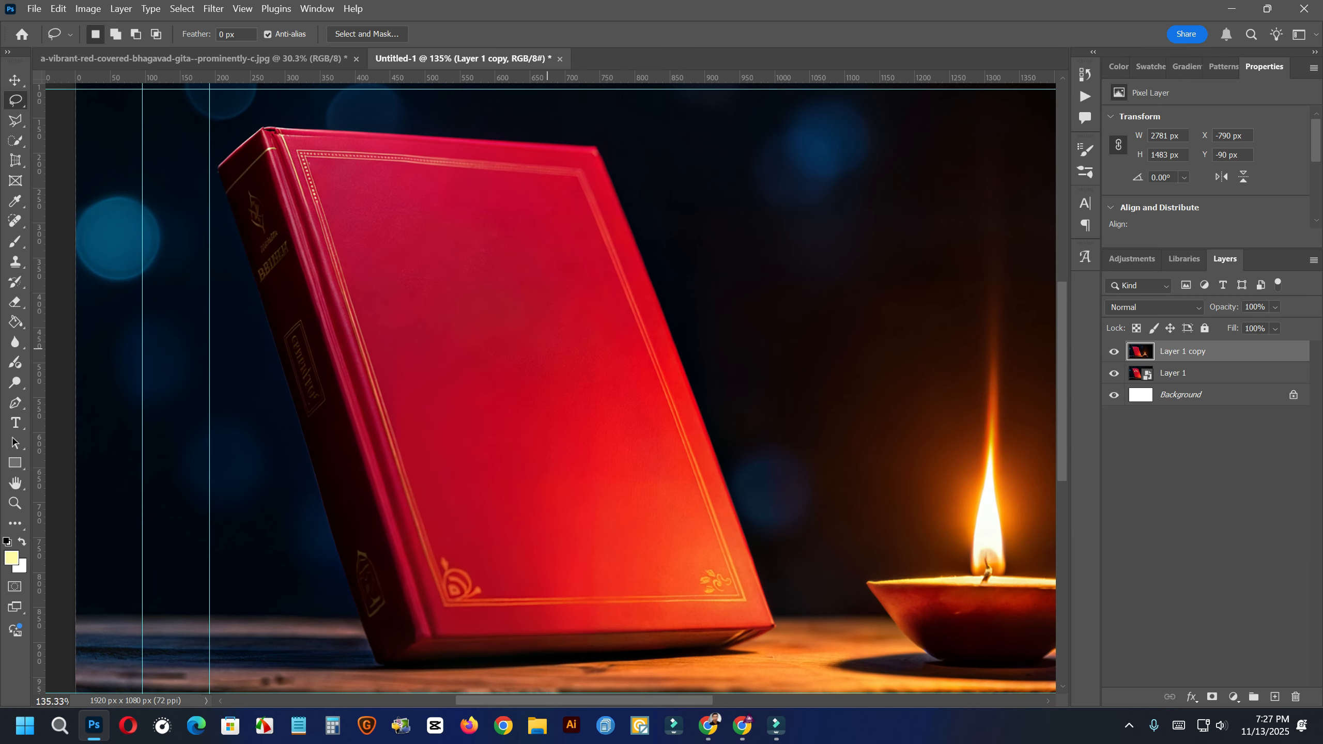
pyautogui.moveTo(521, 215)
pyautogui.mouseDown()
pyautogui.moveTo(500, 215)
pyautogui.moveTo(460, 256)
pyautogui.moveTo(515, 265)
pyautogui.moveTo(534, 224)
pyautogui.moveTo(519, 215)
pyautogui.mouseUp()
pyautogui.rightClick(512, 245)
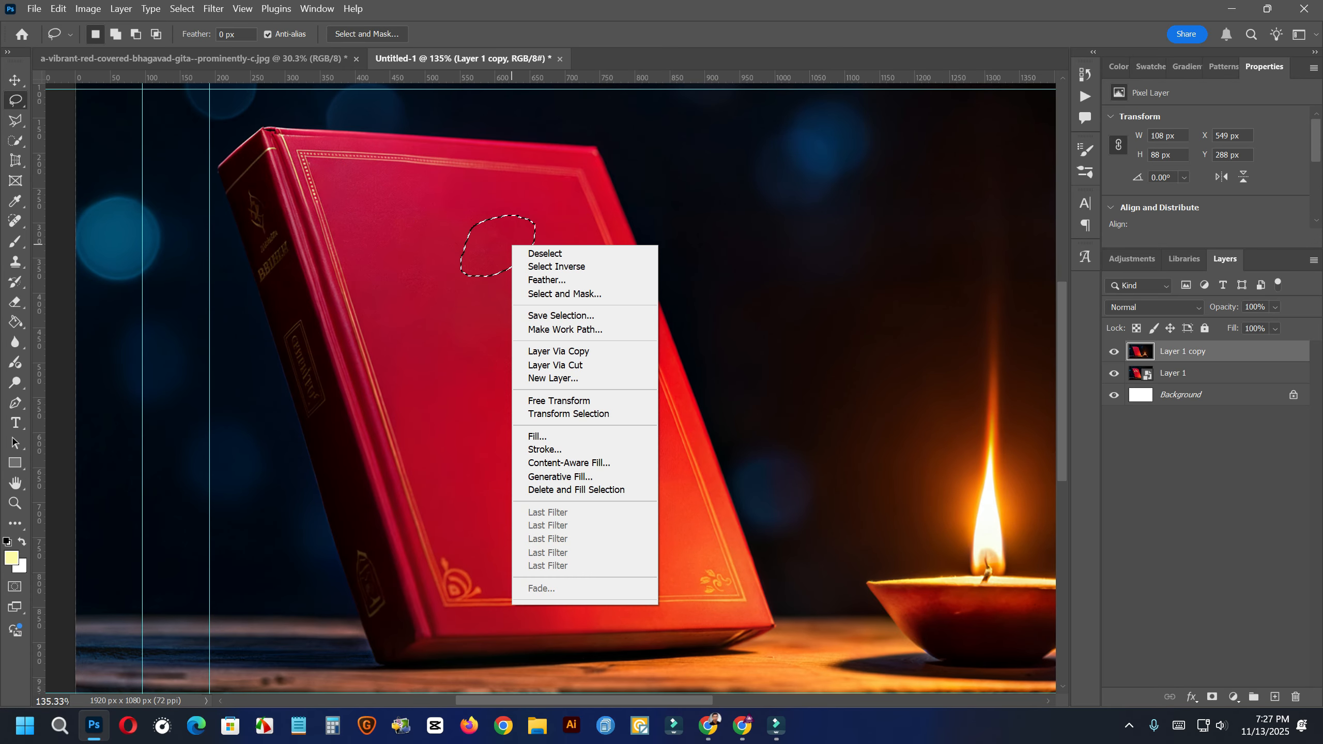
pyautogui.click(537, 436)
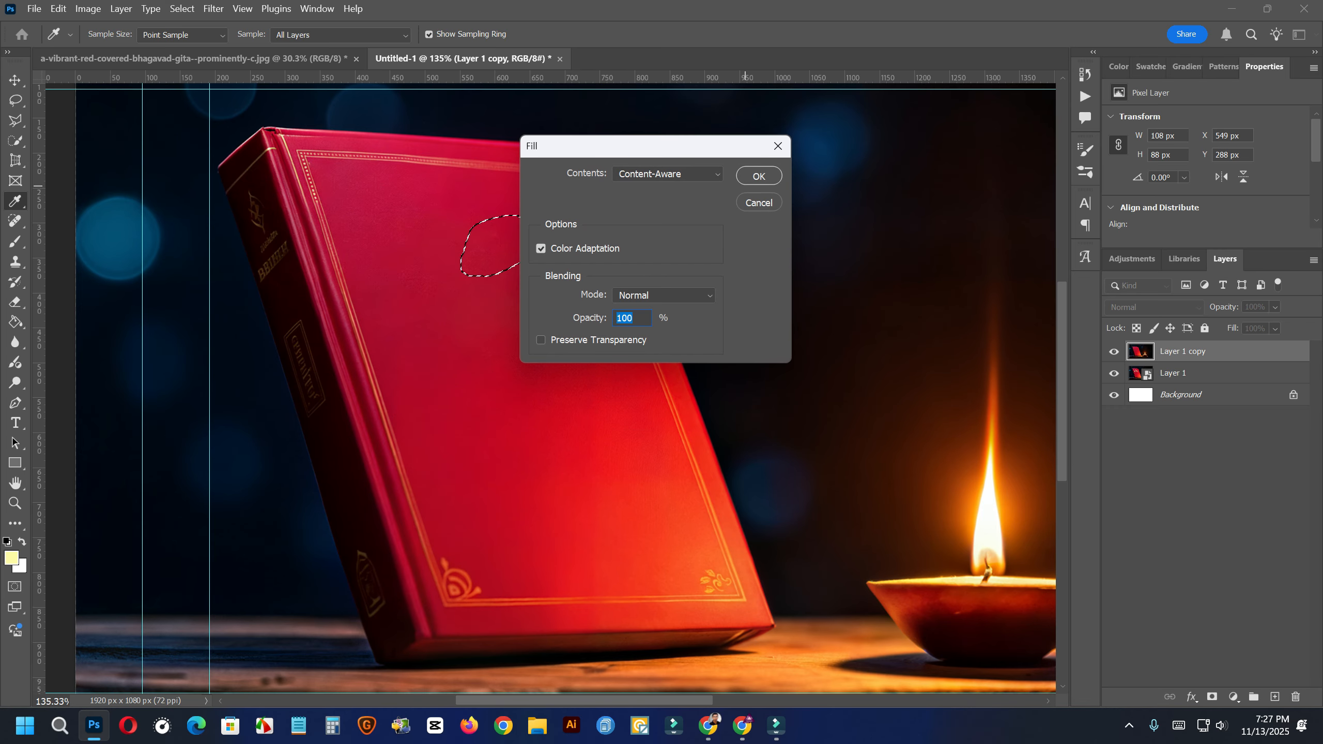
pyautogui.click(759, 176)
pyautogui.hotkey('ctrl', 'd')
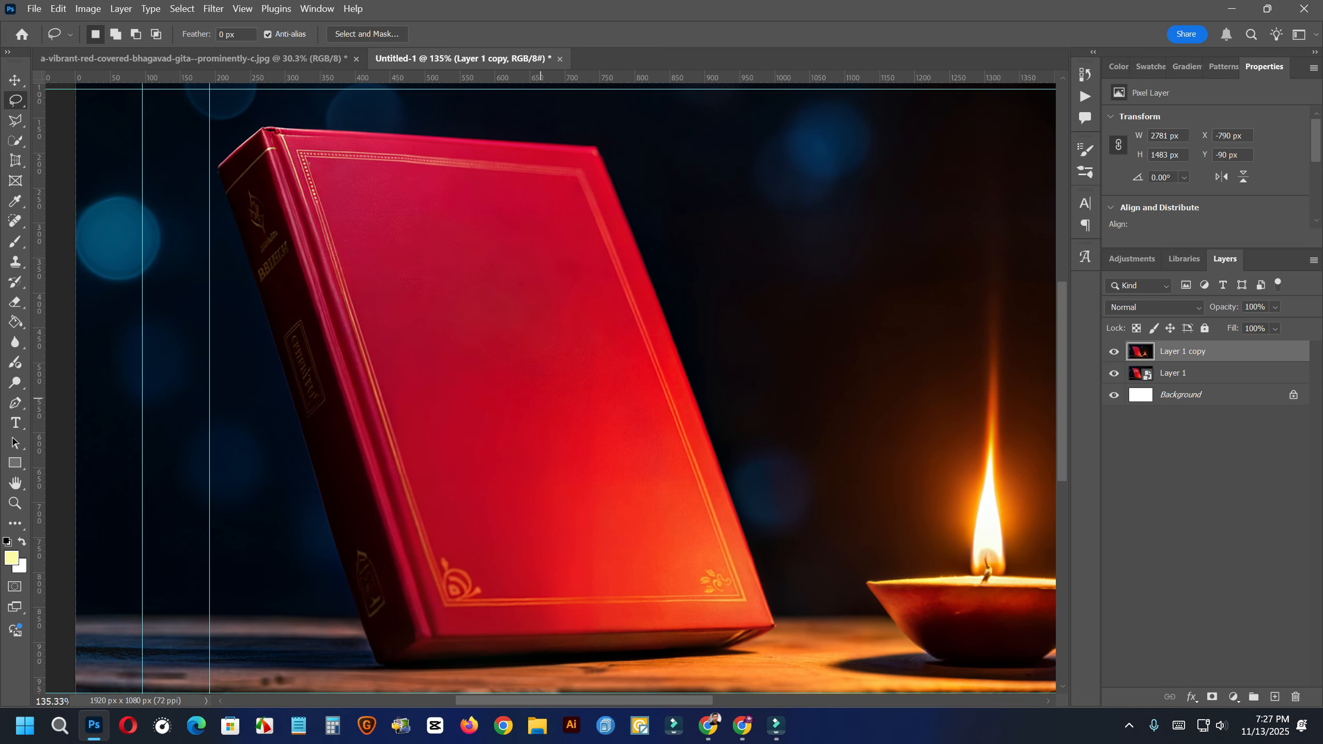
# - Lasso an uneven area of about 100 x 161 px near the cover's upper-left gold border, fill it with Content-Aware and deselect
pyautogui.scroll(-3, 477, 393)
pyautogui.scroll(3, 499, 401)
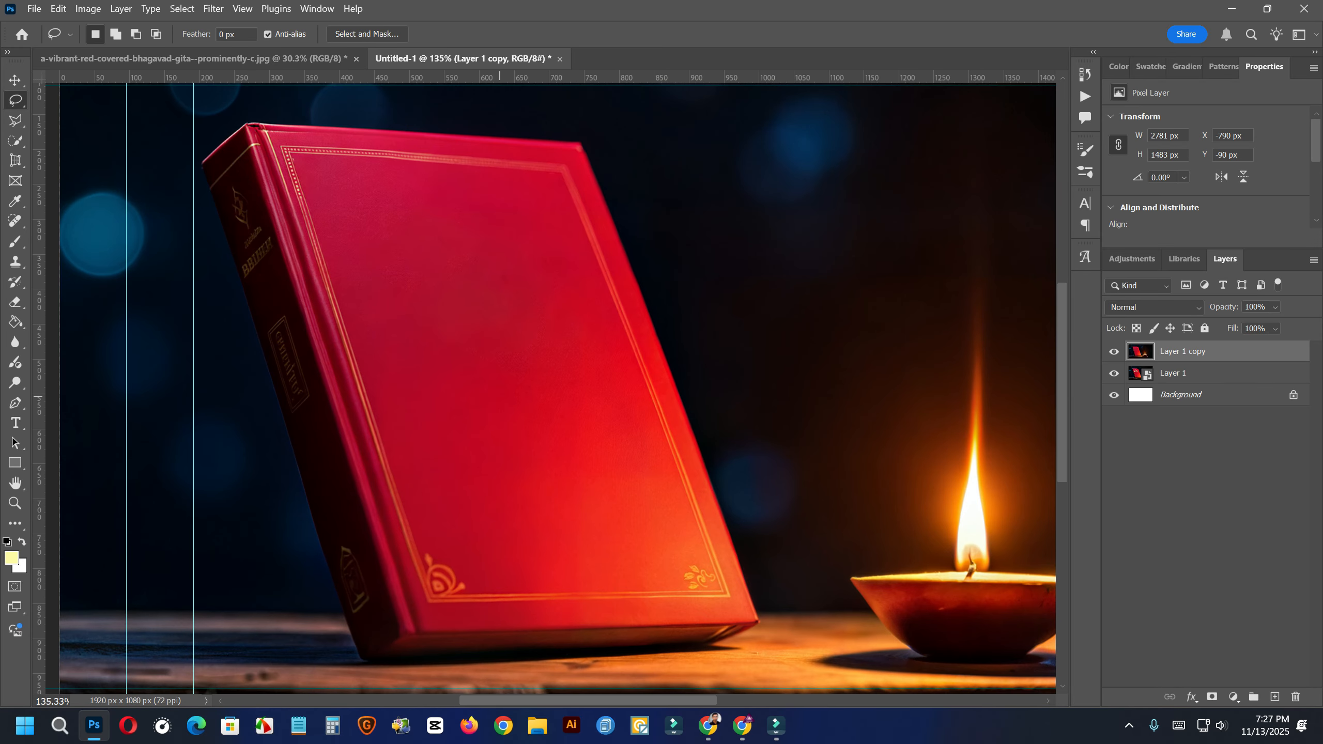
pyautogui.moveTo(406, 241); pyautogui.dragTo(356, 248)
pyautogui.moveTo(354, 303)
pyautogui.mouseDown()
pyautogui.moveTo(396, 323)
pyautogui.moveTo(409, 242)
pyautogui.mouseUp()
pyautogui.rightClick(393, 257)
pyautogui.click(417, 448)
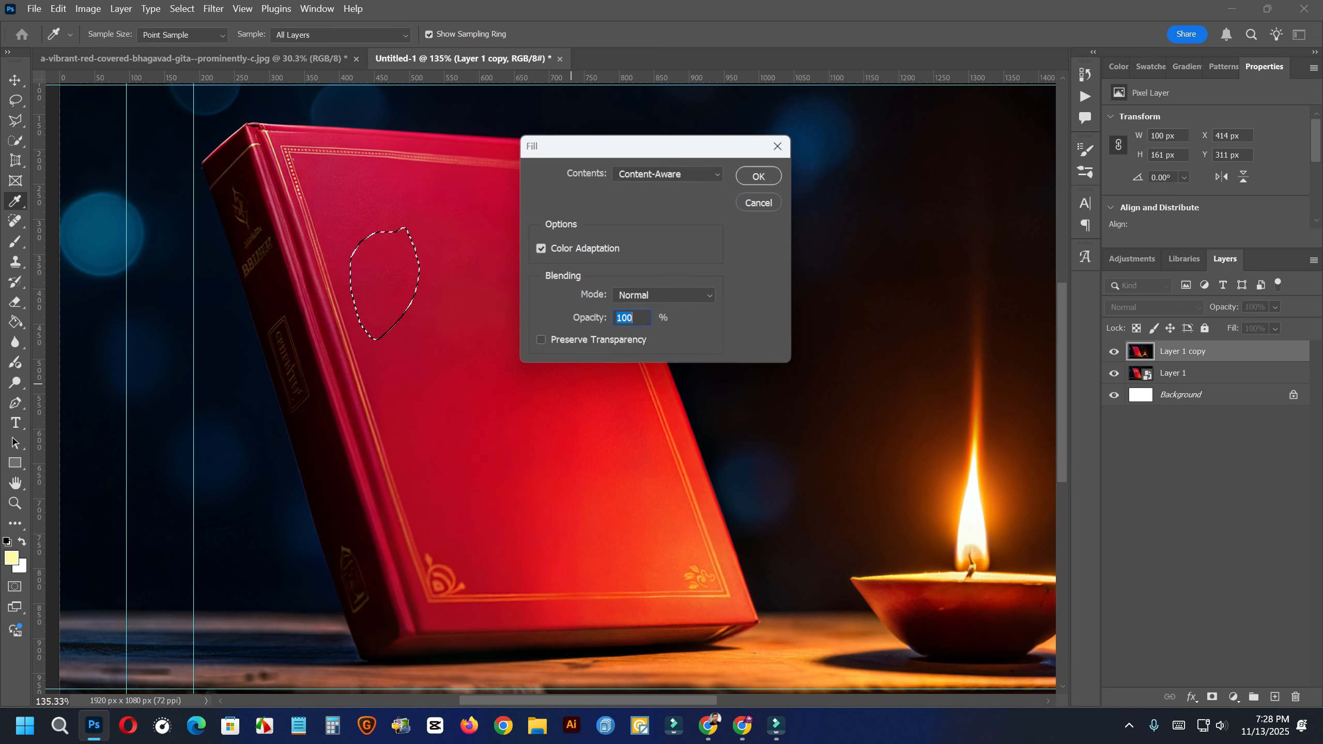
pyautogui.click(753, 175)
pyautogui.hotkey('ctrl', 'd')
# - Remove the gold ornament at the spine's lower end by lassoing about 74 x 129 px, filling with Content-Aware and deselecting
pyautogui.scroll(-8, 453, 302)
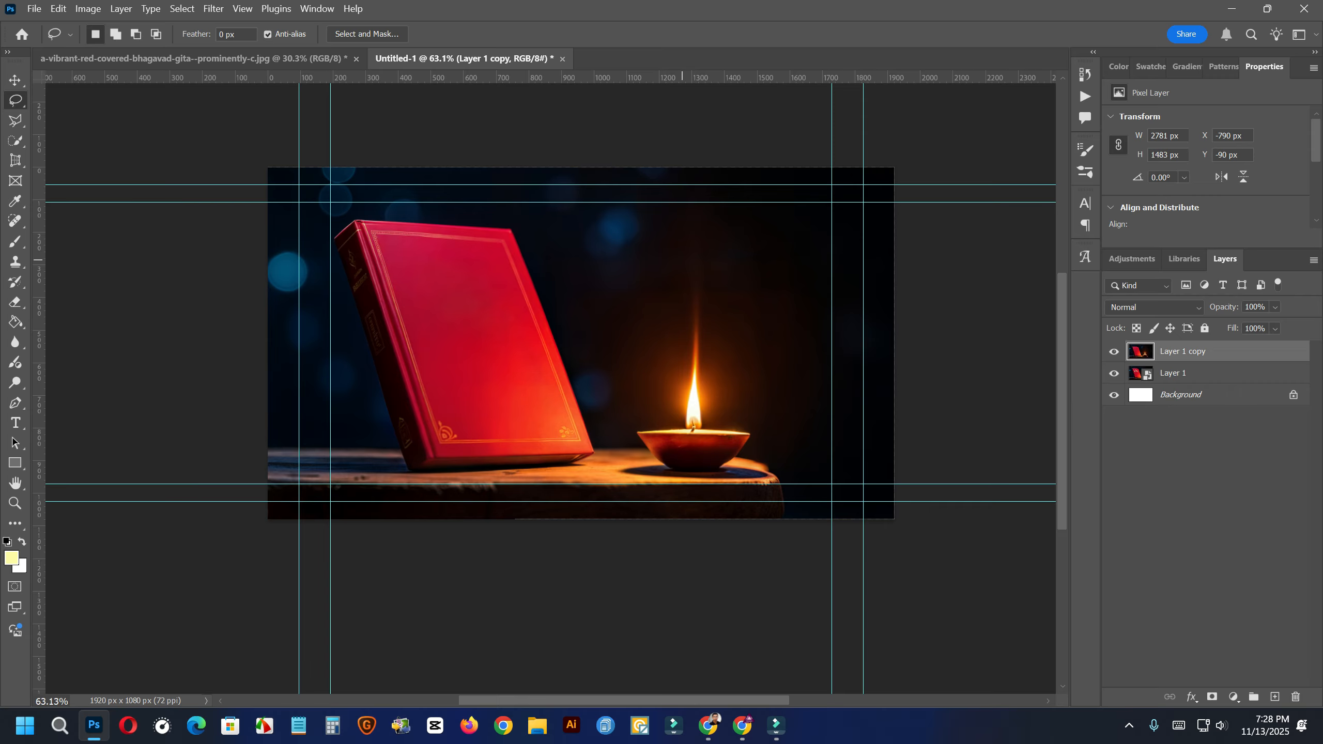
pyautogui.scroll(3, 532, 278)
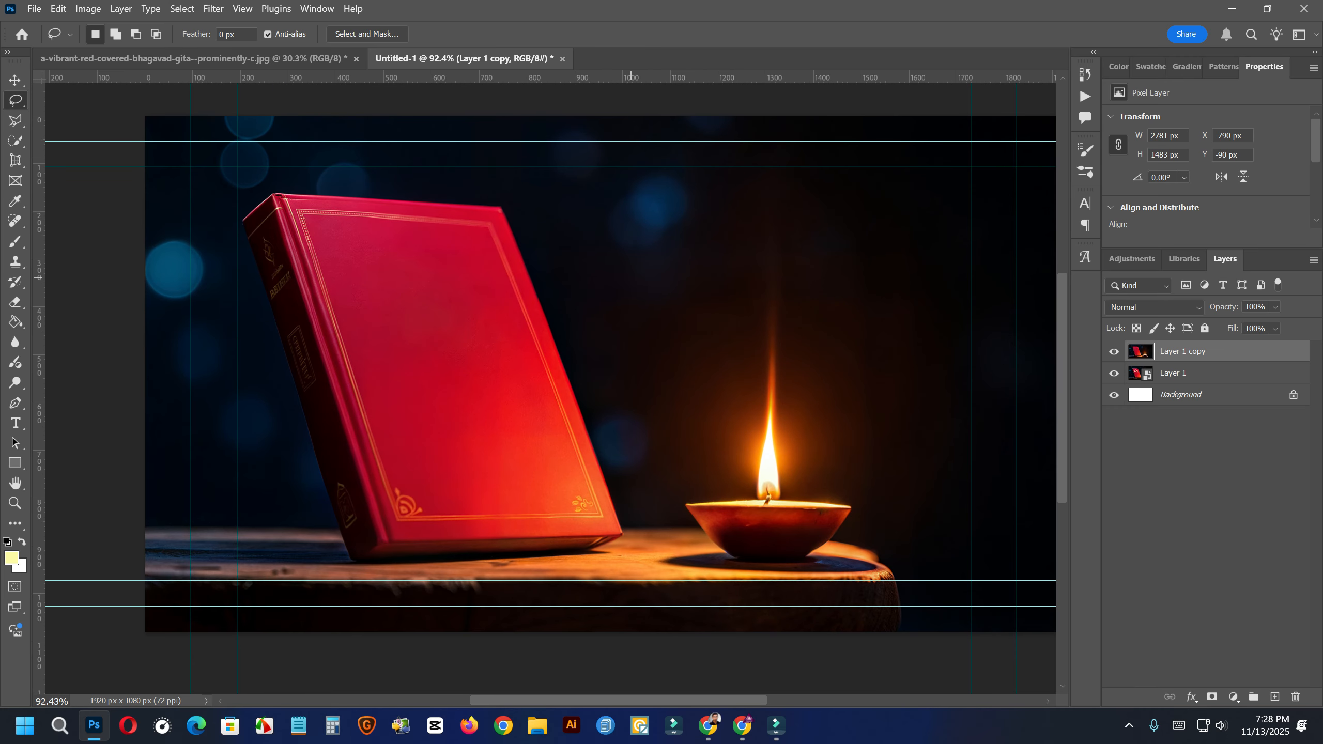
pyautogui.scroll(-3, 564, 262)
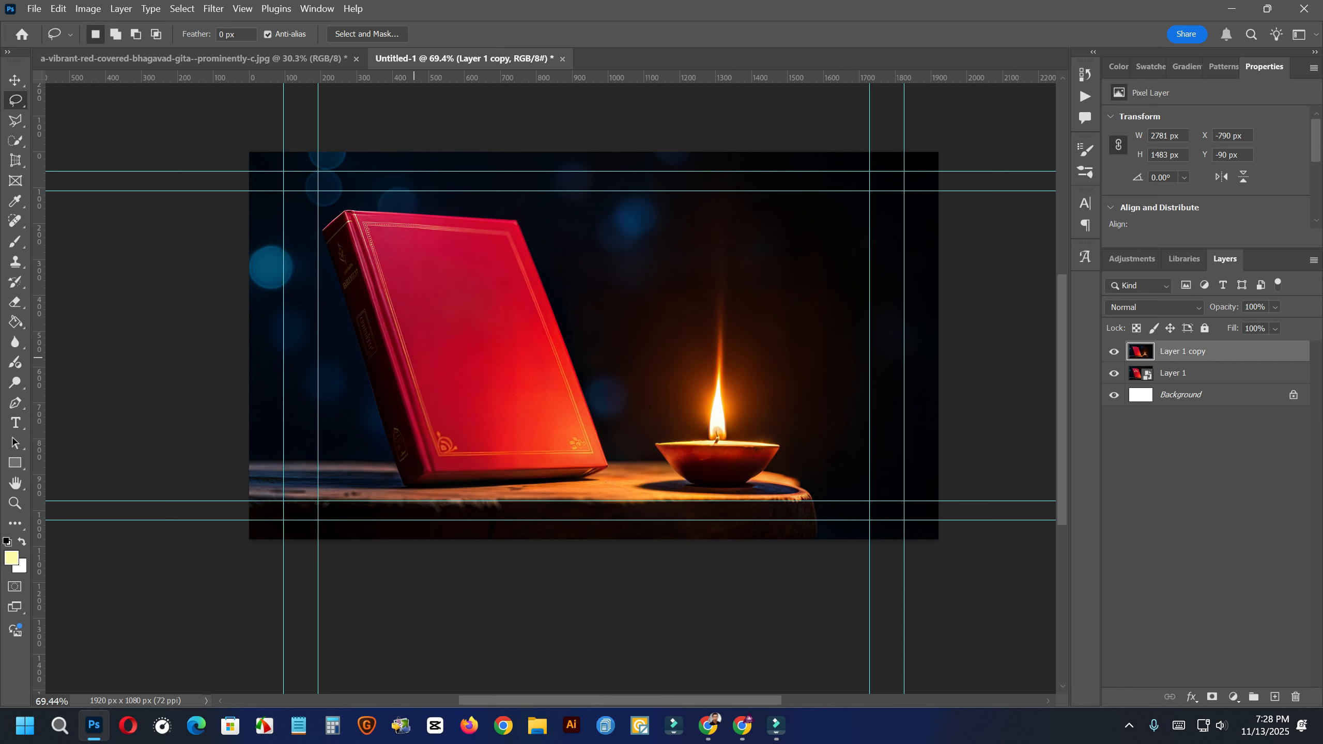
pyautogui.scroll(8, 414, 357)
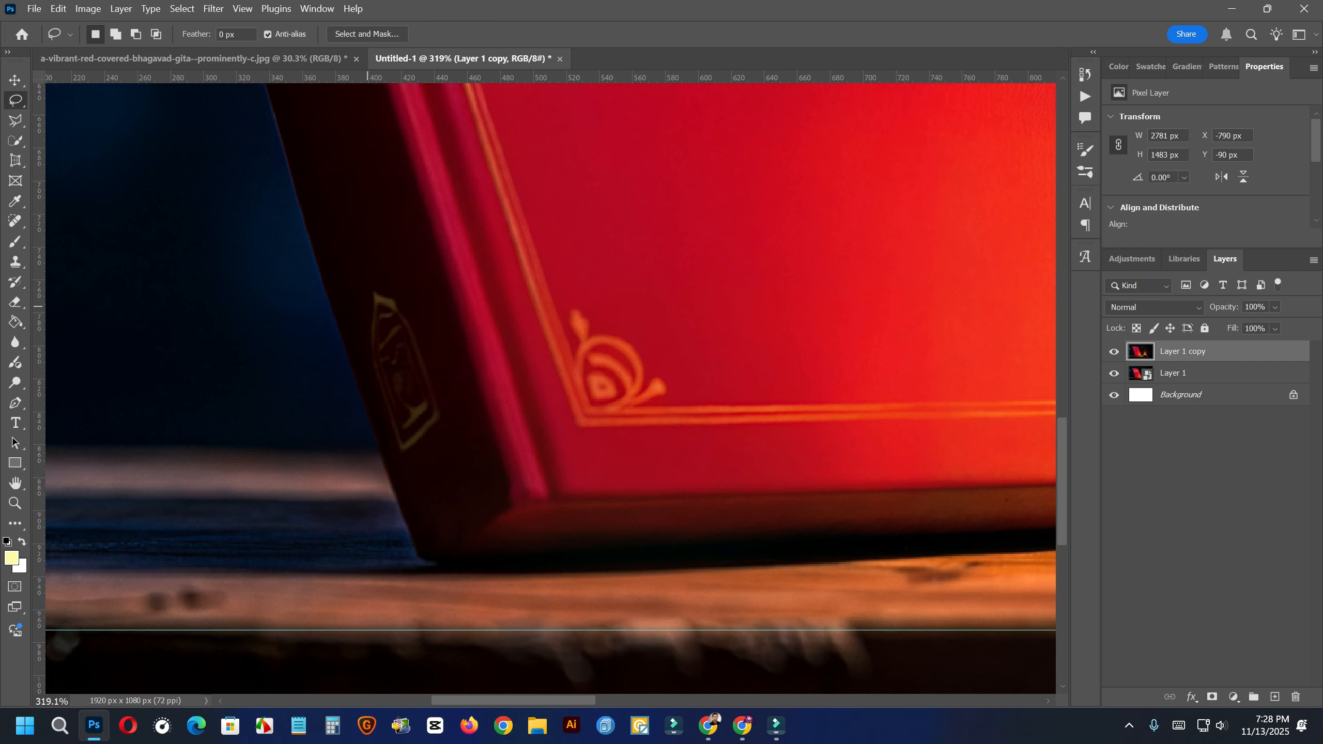
pyautogui.moveTo(343, 300)
pyautogui.mouseDown()
pyautogui.moveTo(400, 465)
pyautogui.moveTo(438, 449)
pyautogui.moveTo(459, 417)
pyautogui.moveTo(457, 377)
pyautogui.moveTo(426, 304)
pyautogui.moveTo(404, 266)
pyautogui.moveTo(379, 254)
pyautogui.moveTo(341, 286)
pyautogui.mouseUp()
pyautogui.rightClick(386, 294)
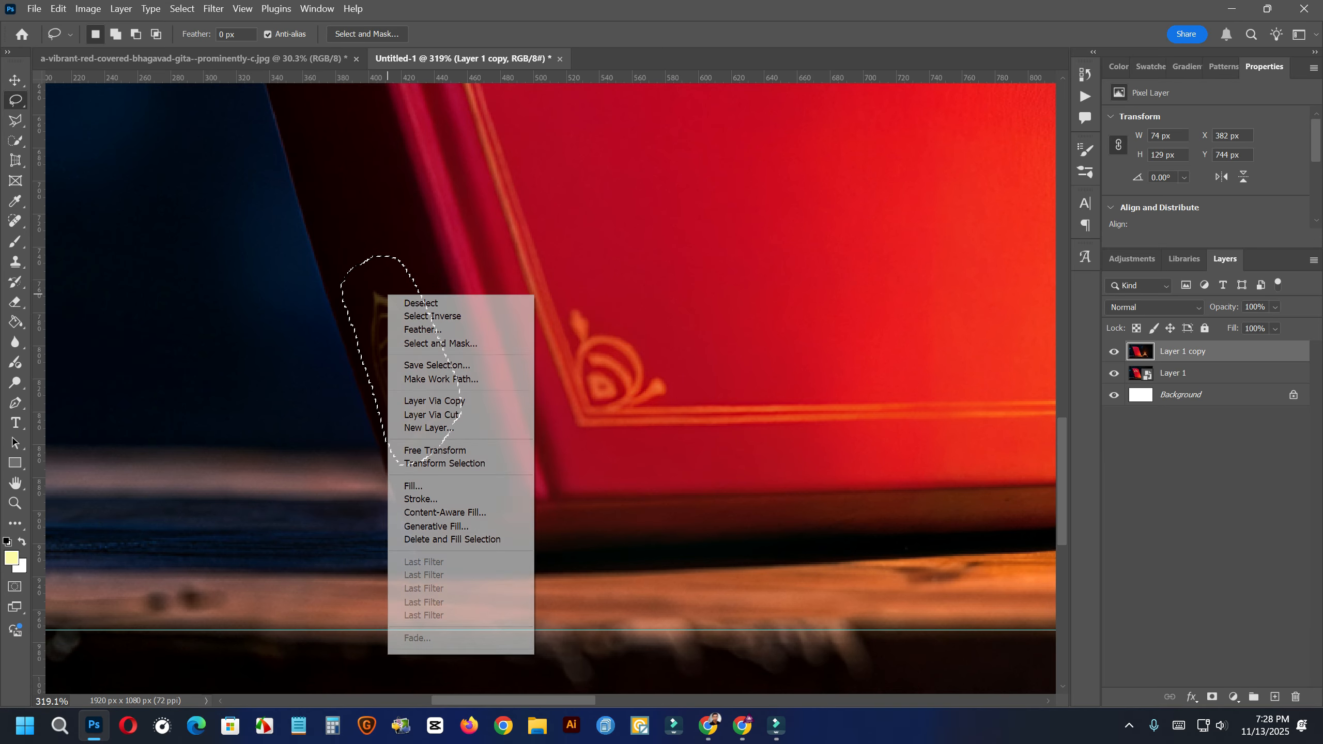
pyautogui.click(431, 486)
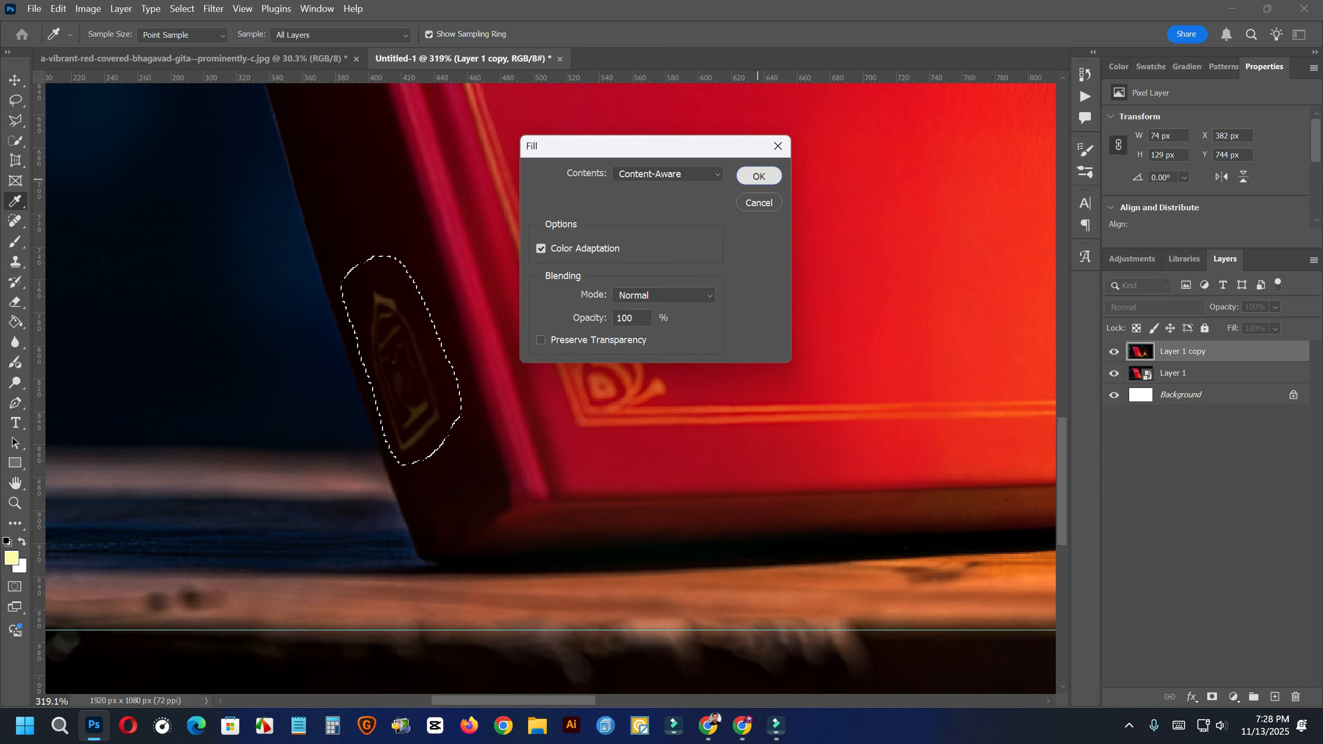
pyautogui.click(759, 176)
pyautogui.hotkey('ctrl', 'd')
# - Remove the framed lettering mid-spine by lassoing about 77 x 168 px, filling with Content-Aware and deselecting
pyautogui.scroll(-5, 431, 298)
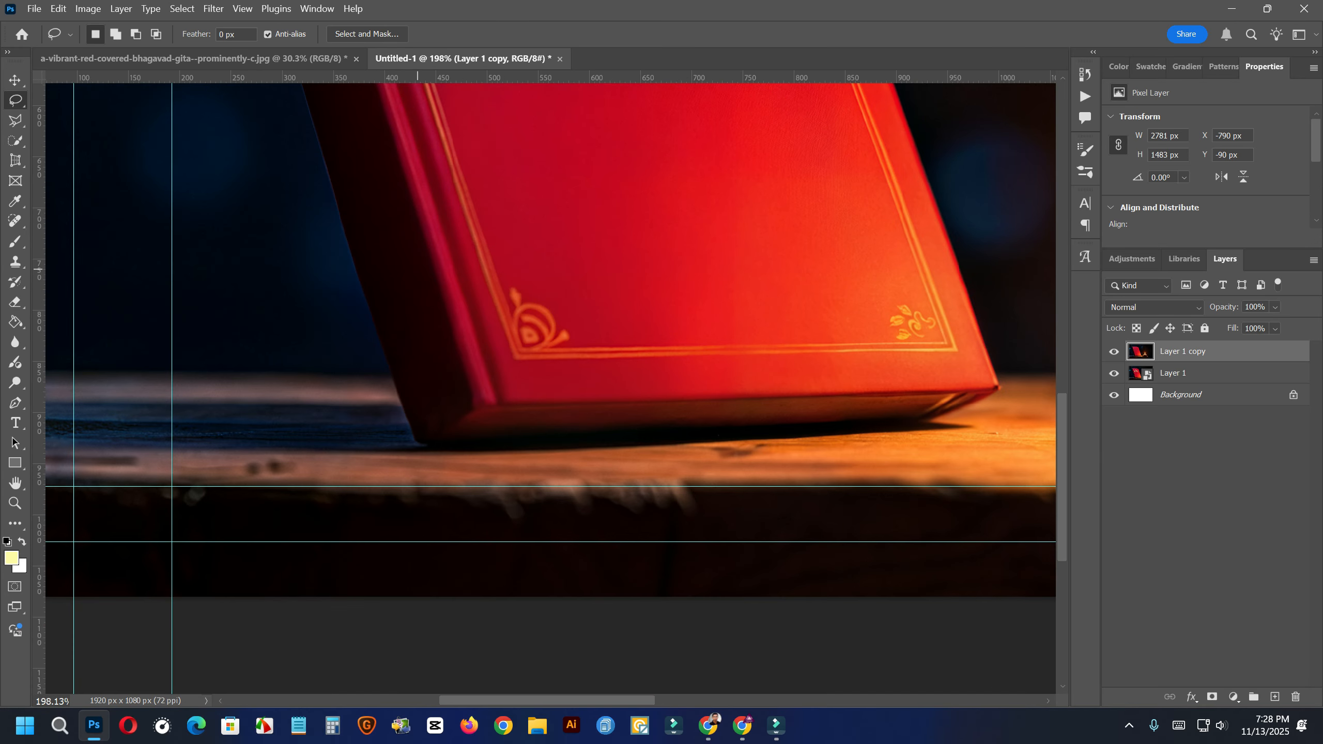
pyautogui.scroll(1, 523, 379)
pyautogui.scroll(5, 523, 379)
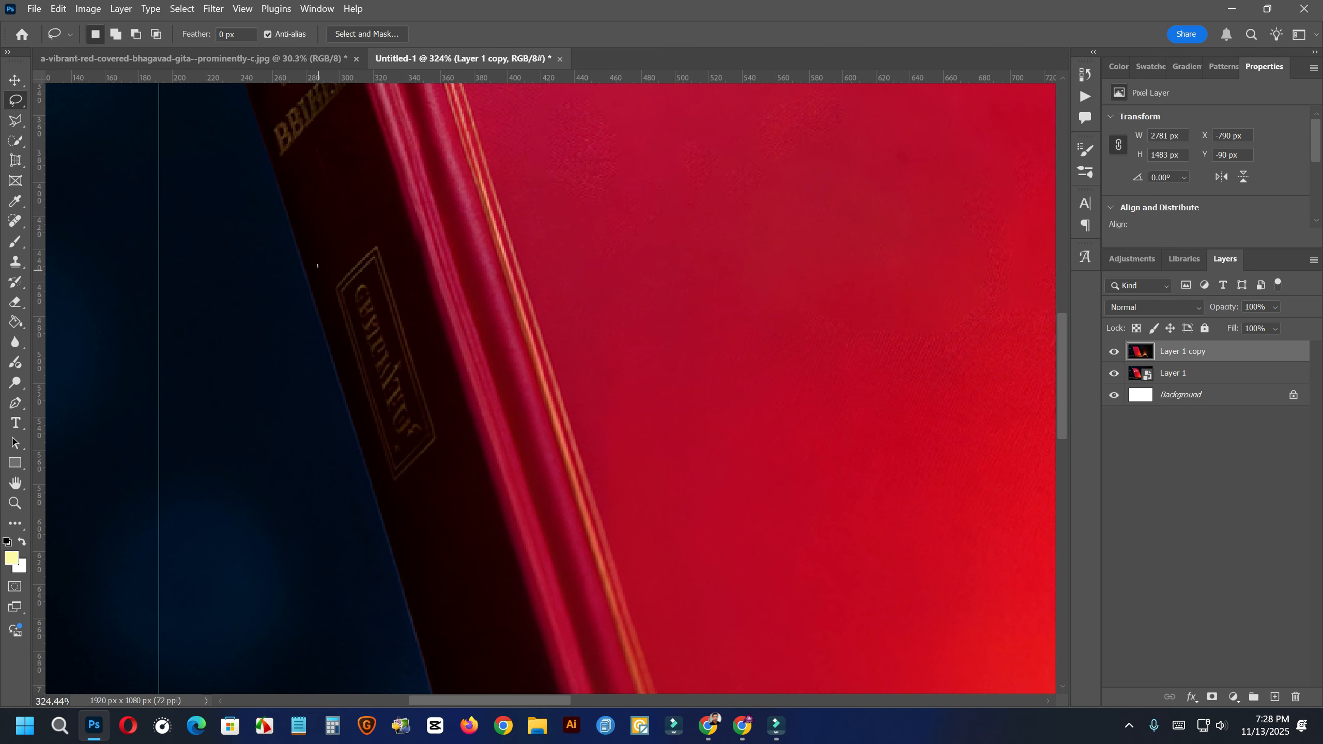
pyautogui.moveTo(318, 266)
pyautogui.mouseDown()
pyautogui.moveTo(397, 500)
pyautogui.moveTo(434, 478)
pyautogui.moveTo(444, 454)
pyautogui.moveTo(438, 375)
pyautogui.moveTo(377, 225)
pyautogui.moveTo(319, 263)
pyautogui.mouseUp()
pyautogui.rightClick(354, 276)
pyautogui.click(379, 467)
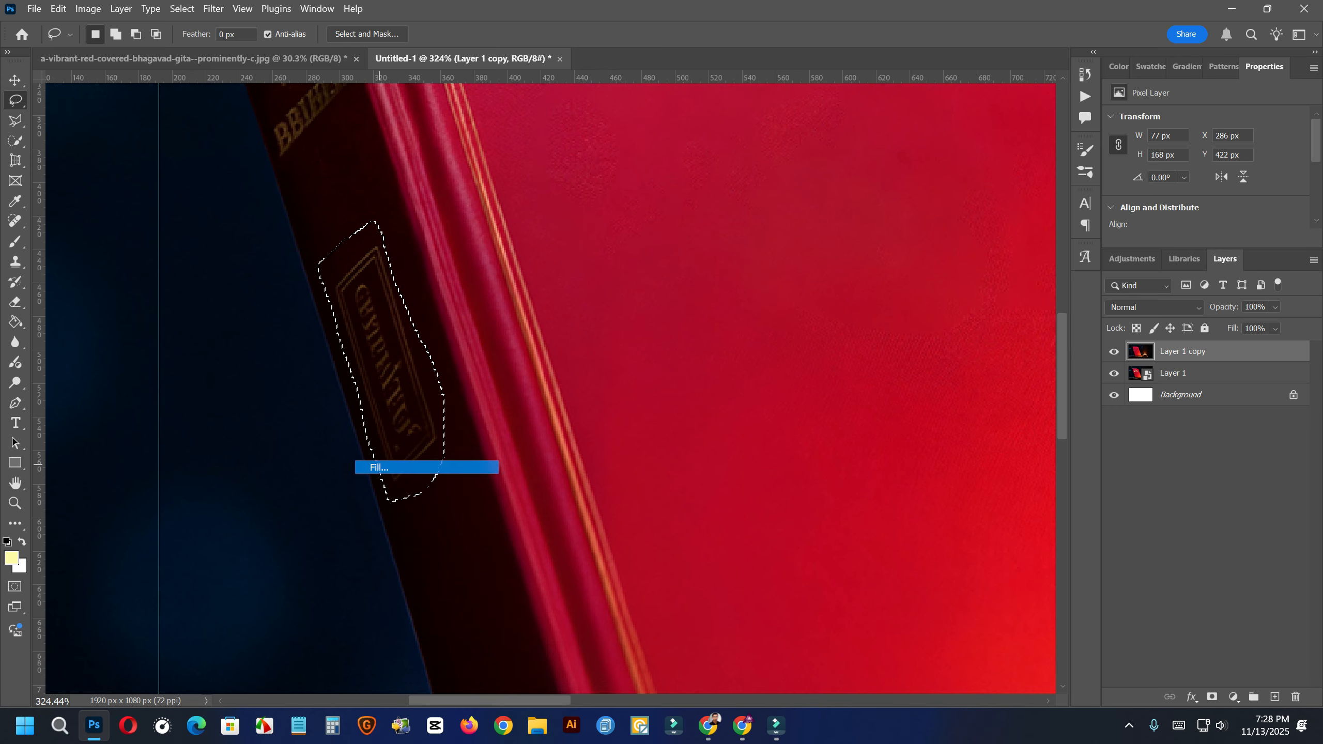
pyautogui.press('Return')
pyautogui.hotkey('ctrl', 'd')
# - Remove the emblem and lettering at the spine's upper end by lassoing about 80 x 160 px, filling with Content-Aware and deselecting
pyautogui.moveTo(367, 159); pyautogui.dragTo(408, 376)
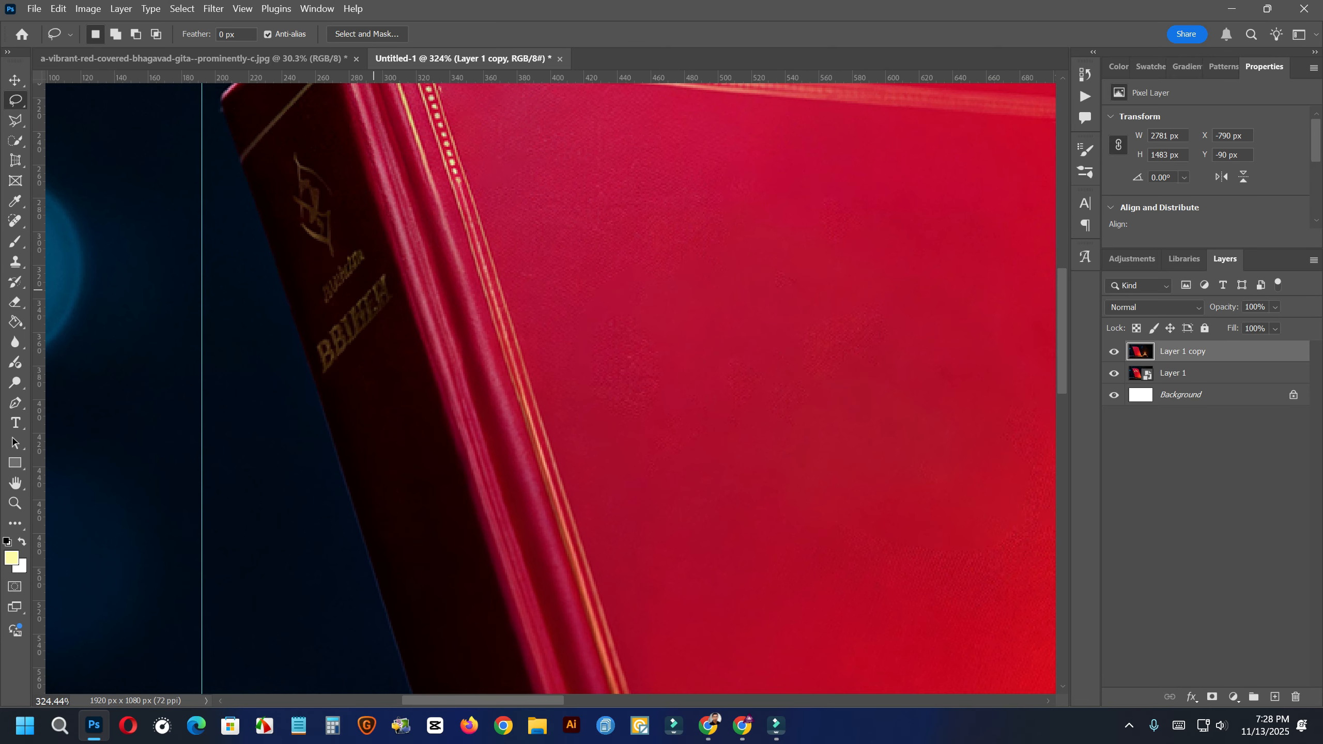
pyautogui.scroll(2, 373, 289)
pyautogui.moveTo(267, 226)
pyautogui.mouseDown()
pyautogui.moveTo(281, 188)
pyautogui.moveTo(306, 175)
pyautogui.moveTo(329, 188)
pyautogui.moveTo(390, 322)
pyautogui.moveTo(400, 390)
pyautogui.moveTo(349, 440)
pyautogui.moveTo(322, 434)
pyautogui.moveTo(270, 228)
pyautogui.mouseUp()
pyautogui.rightClick(281, 225)
pyautogui.click(344, 419)
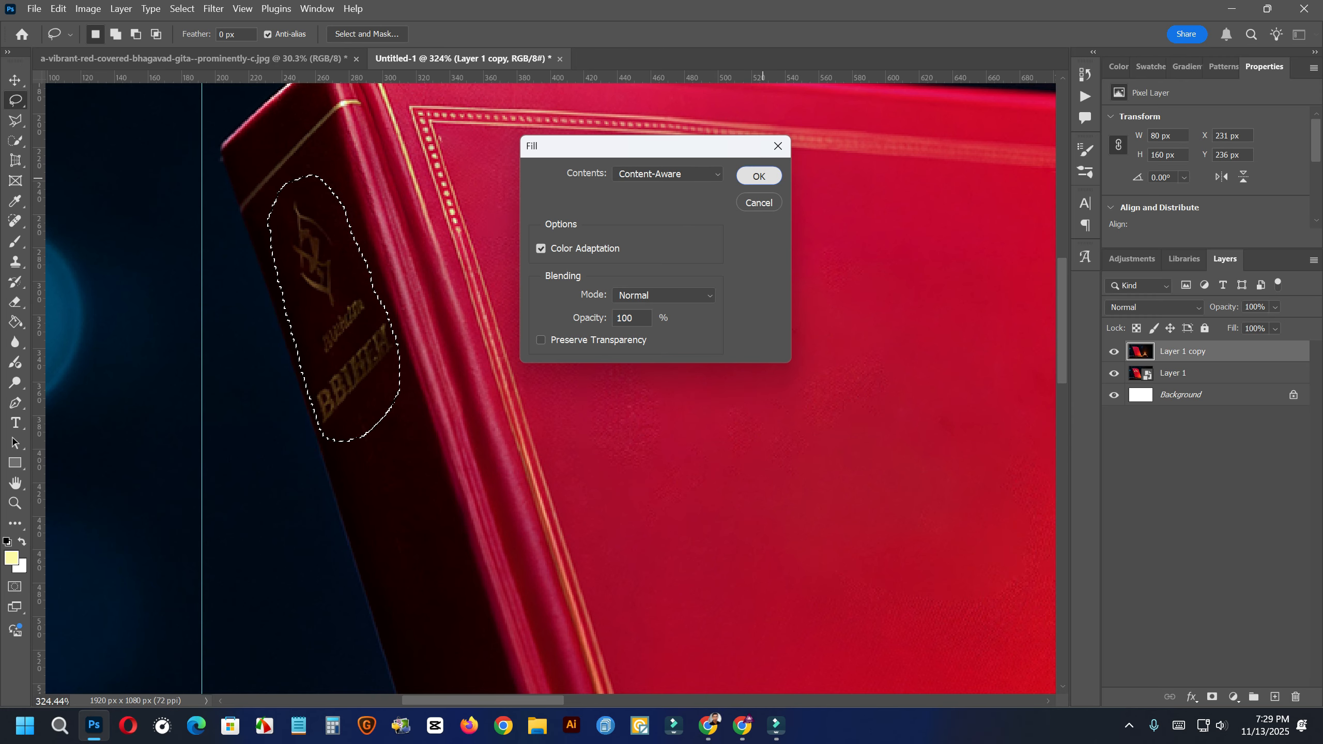
pyautogui.click(758, 176)
pyautogui.hotkey('ctrl', 'd')
# - Start a new text layer in the dark area above the lamp flame
pyautogui.scroll(-16, 363, 381)
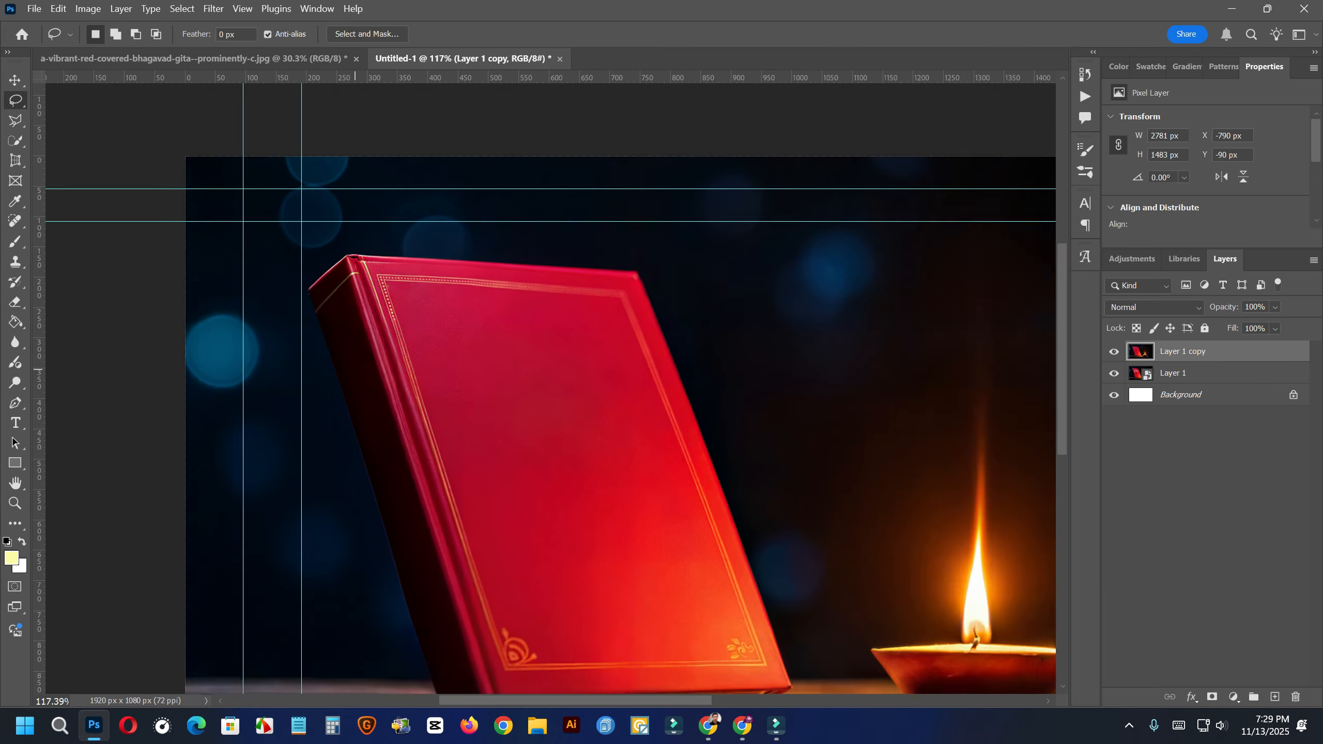
pyautogui.scroll(3, 426, 480)
pyautogui.scroll(1, 393, 428)
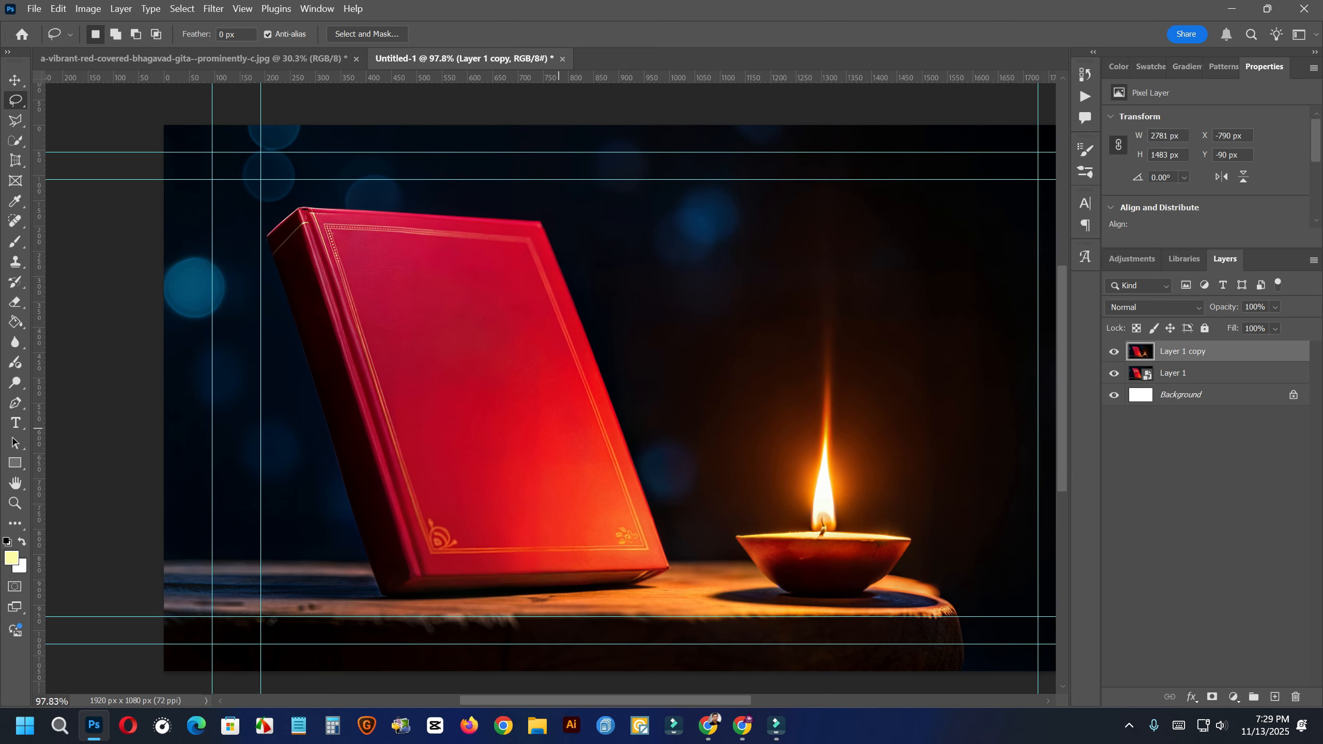
pyautogui.scroll(-4, 557, 428)
pyautogui.scroll(4, 485, 447)
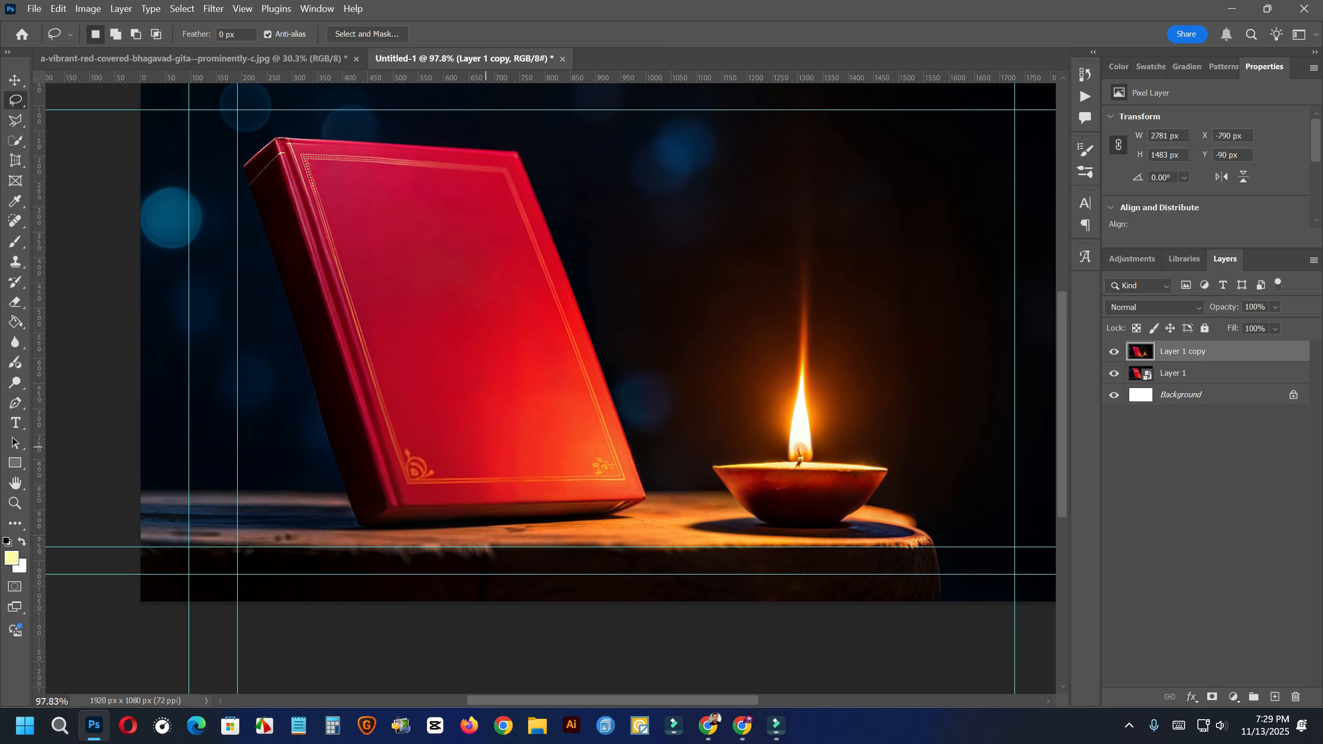
pyautogui.scroll(-1, 536, 443)
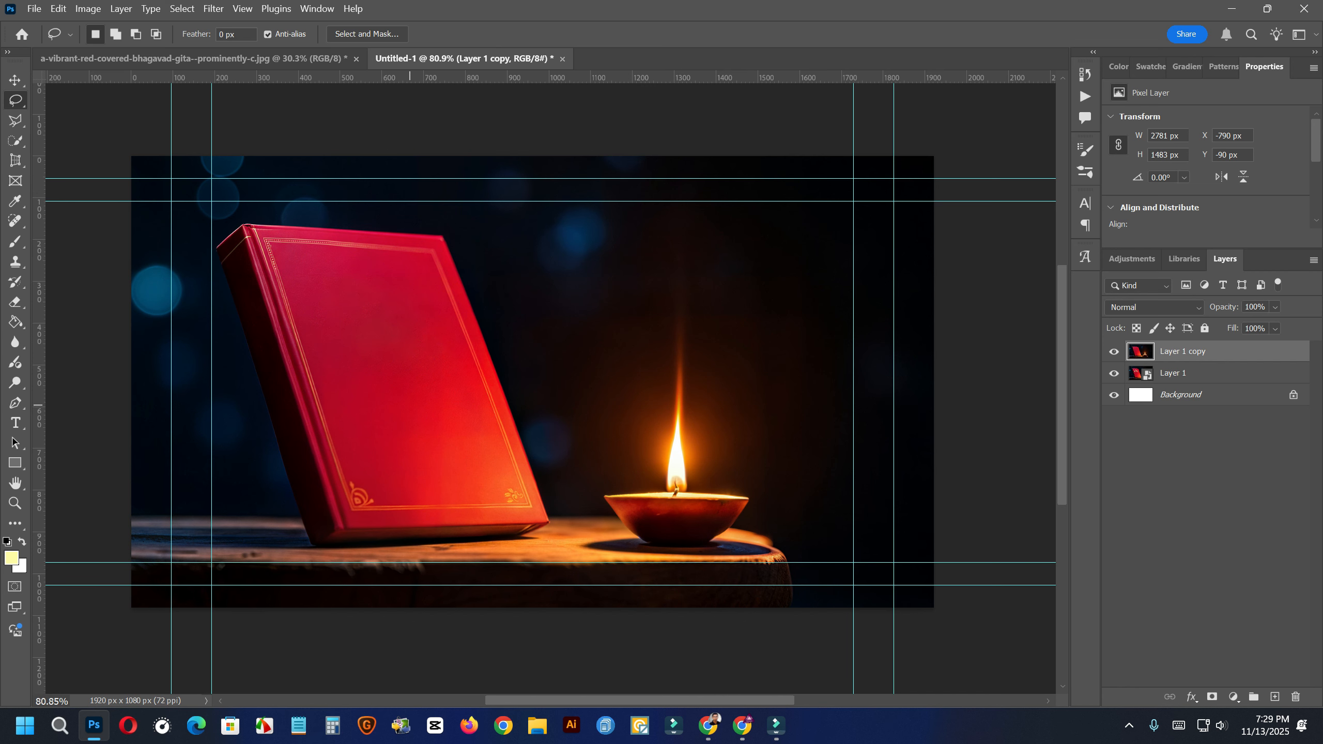
pyautogui.scroll(2, 390, 391)
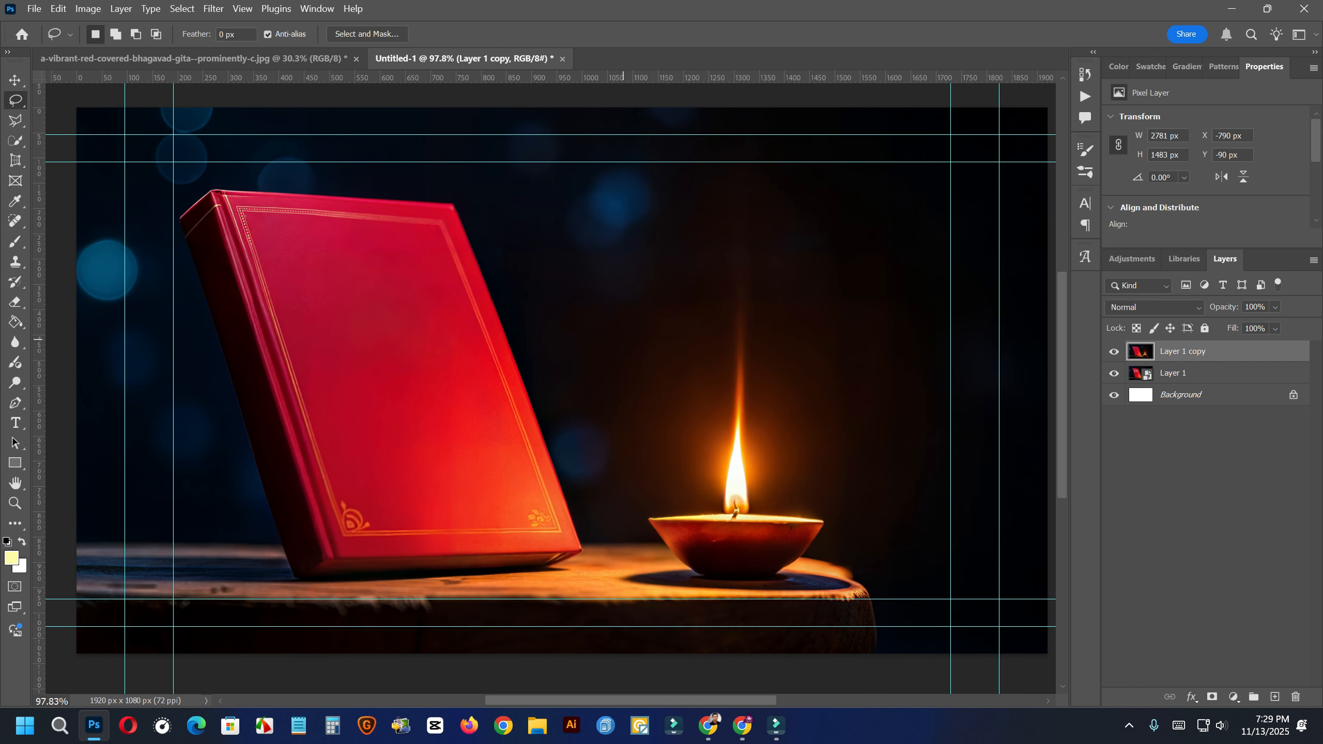
pyautogui.press('t')
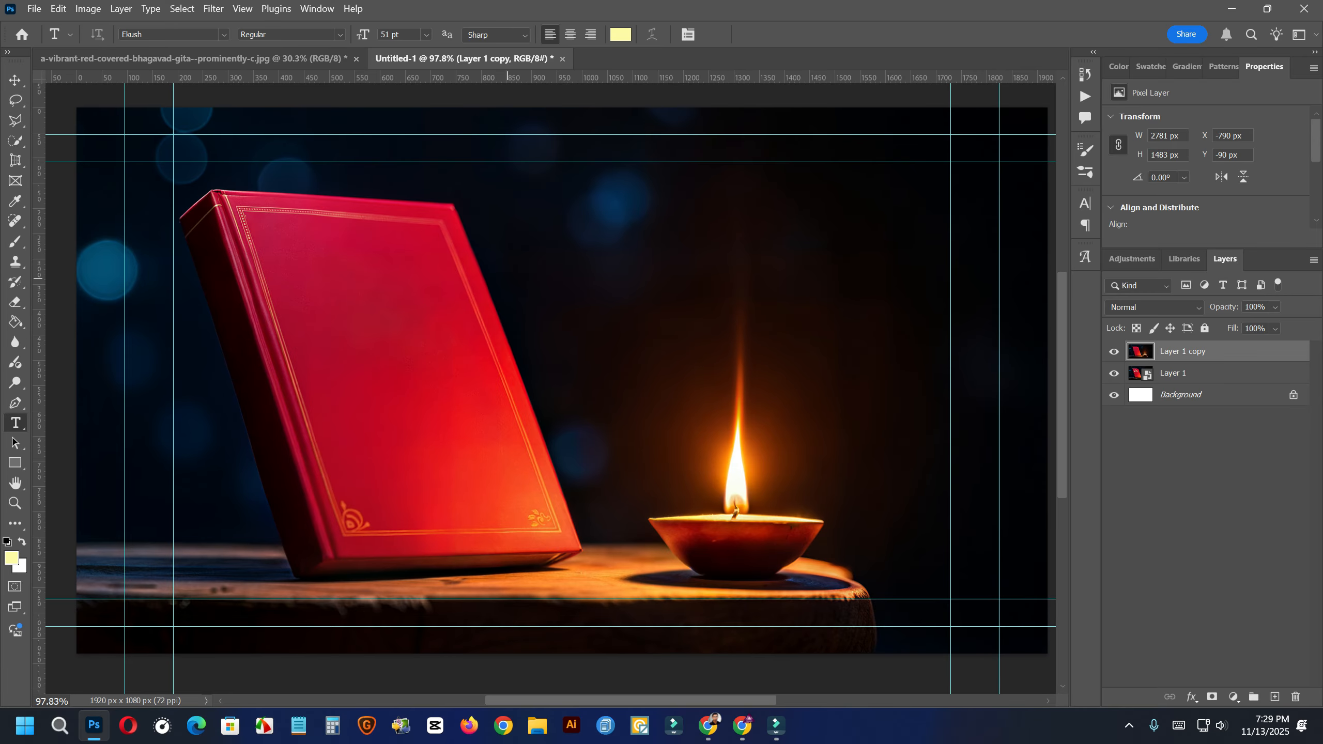
pyautogui.click(642, 241)
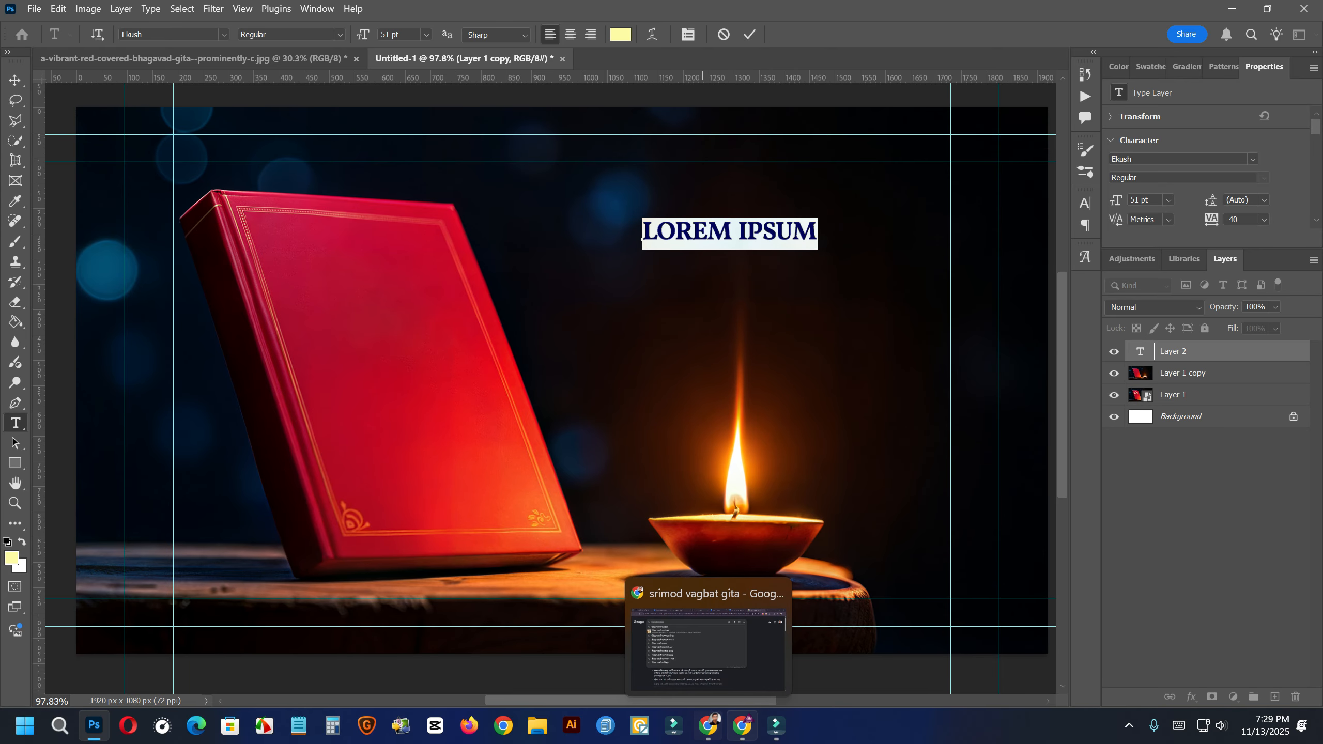
# - Switch to the web browser and search Google for "srimod vagbat gita" using the suggested query
pyautogui.click(742, 726)
pyautogui.click(596, 15)
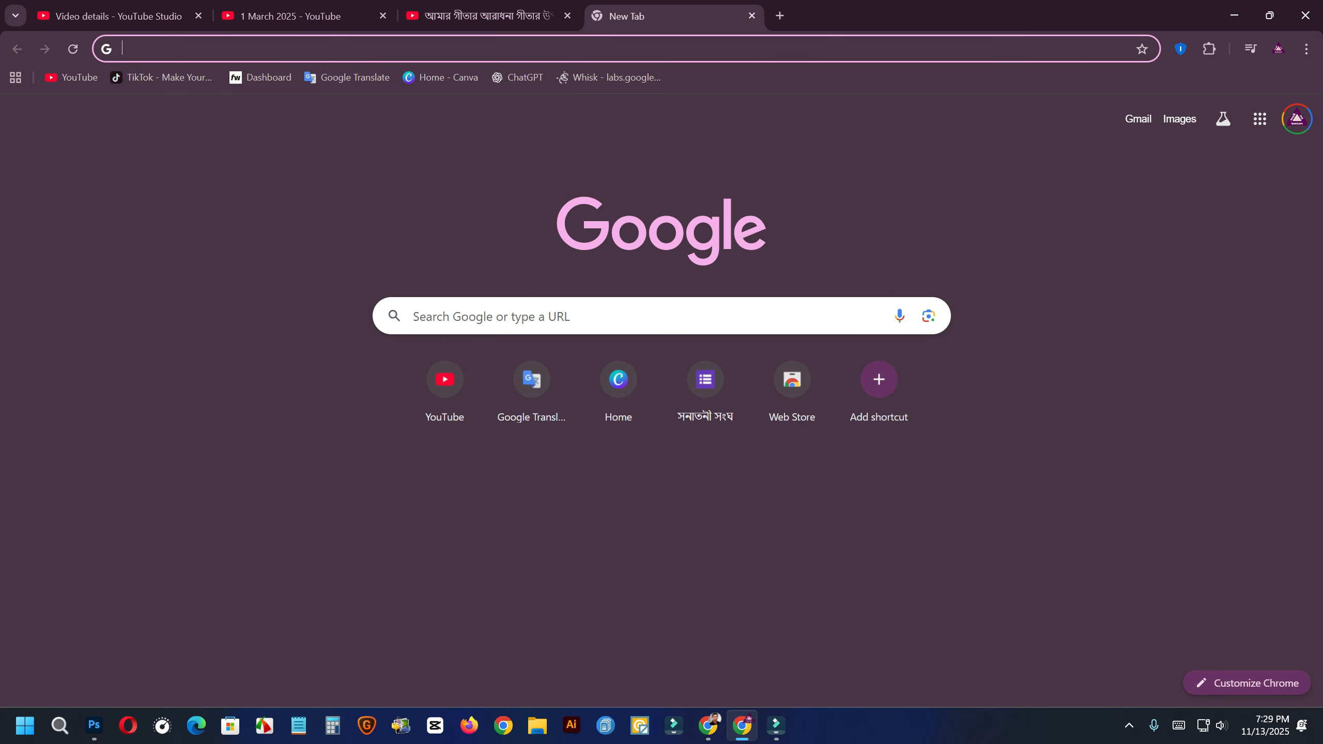
pyautogui.click(578, 317)
pyautogui.write('sr')
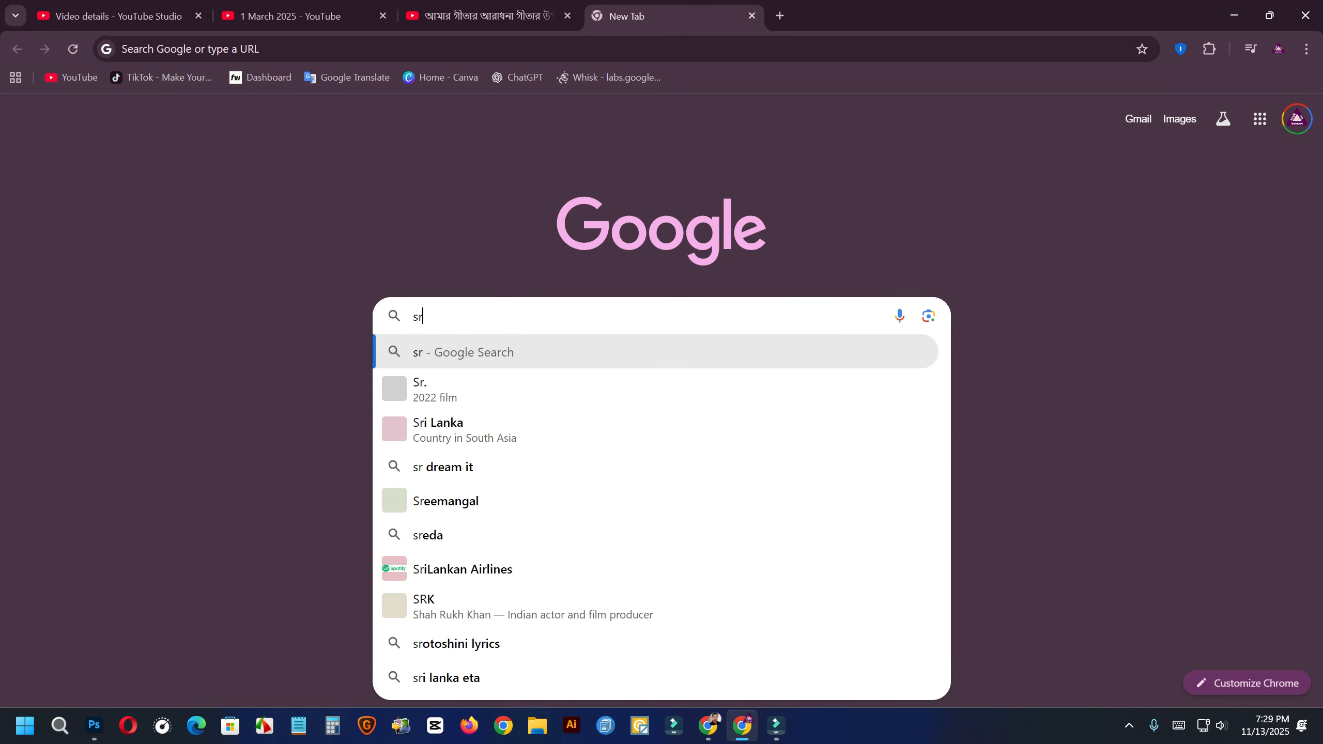
pyautogui.write('iva')
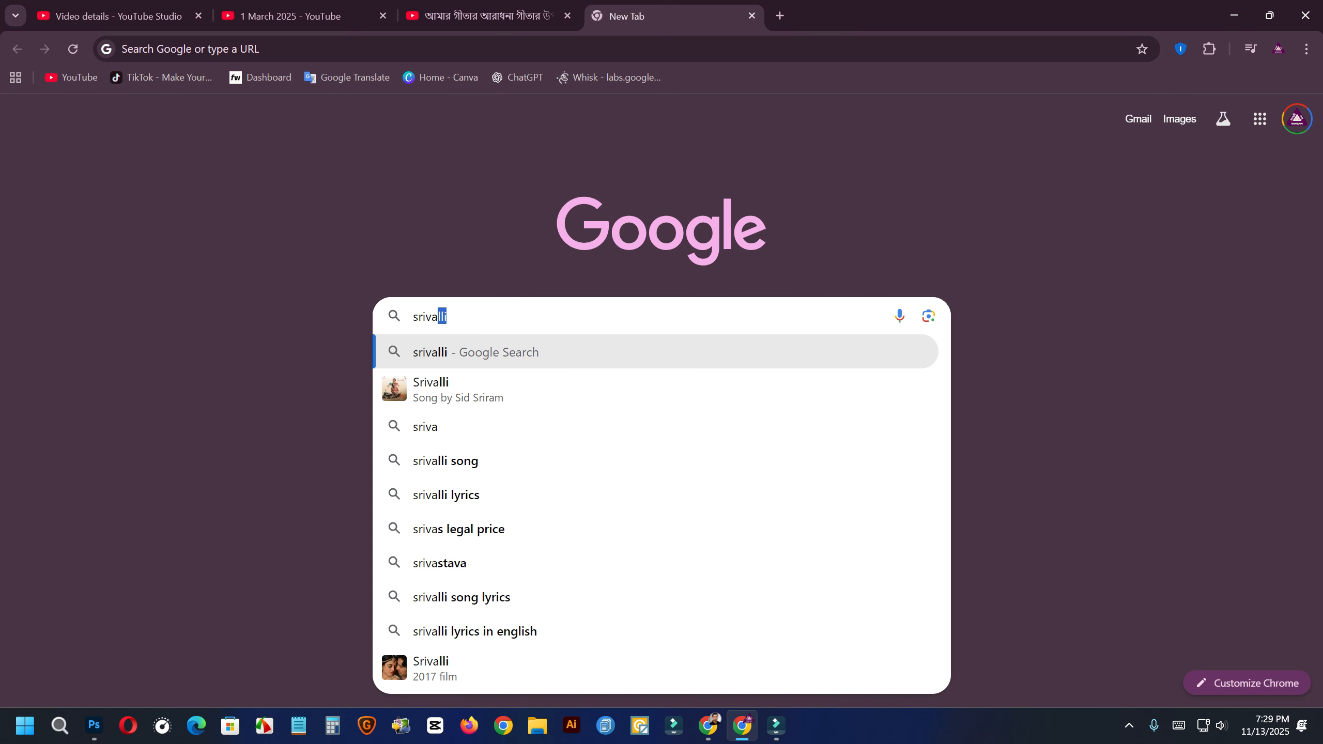
pyautogui.press('BackSpace')
pyautogui.press('BackSpace')
pyautogui.press('BackSpace')
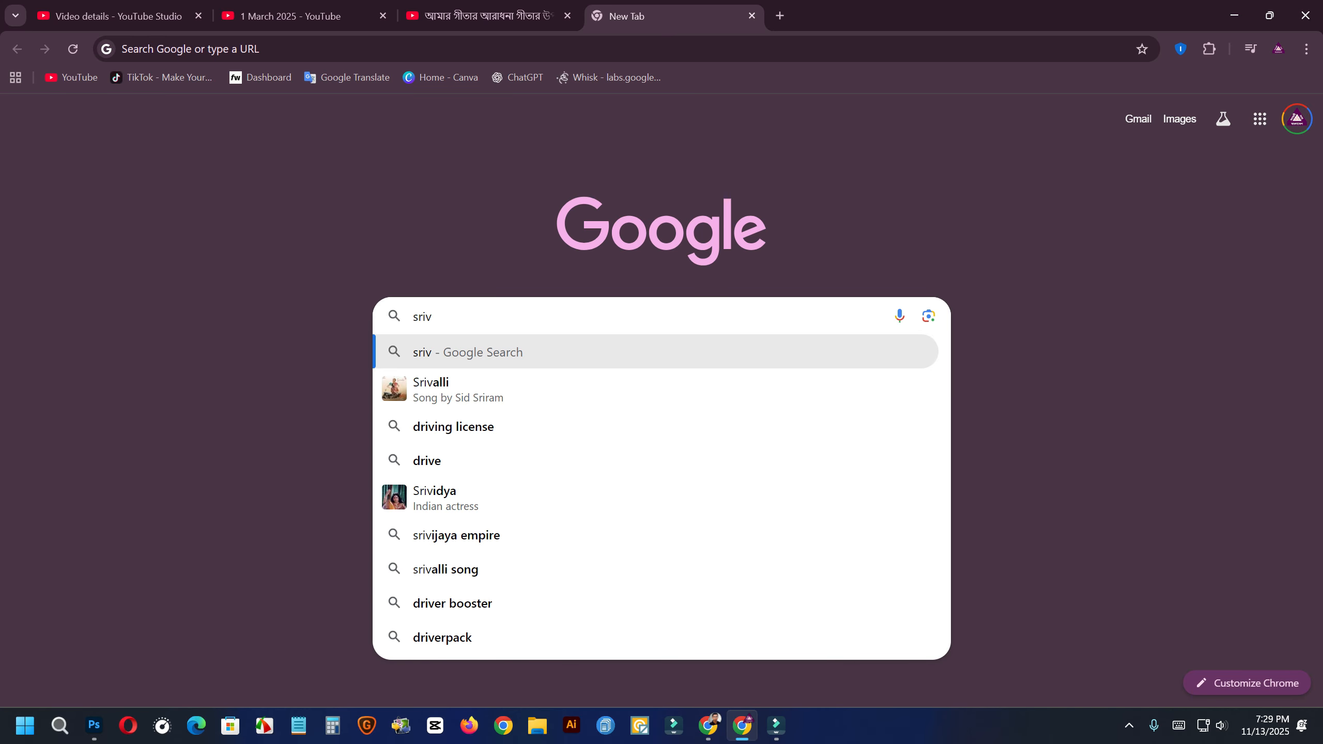
pyautogui.write('mod')
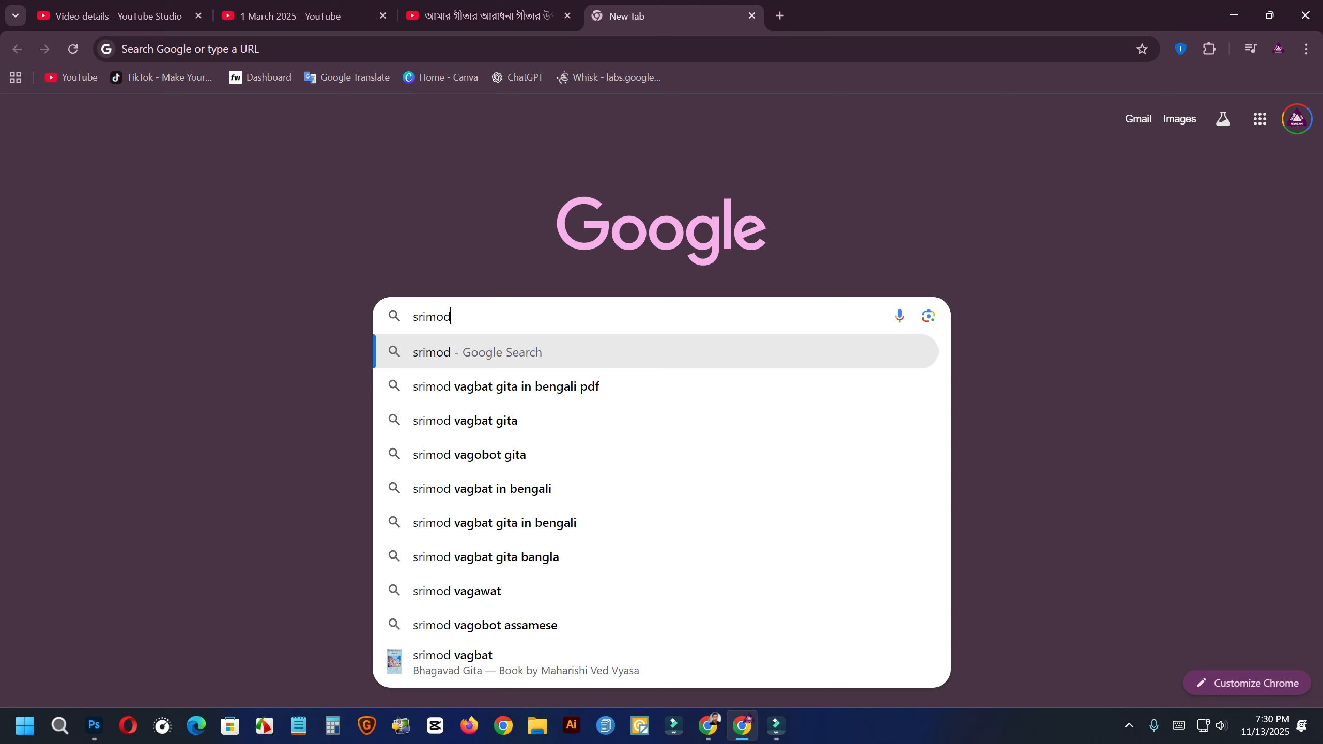
pyautogui.write('bag')
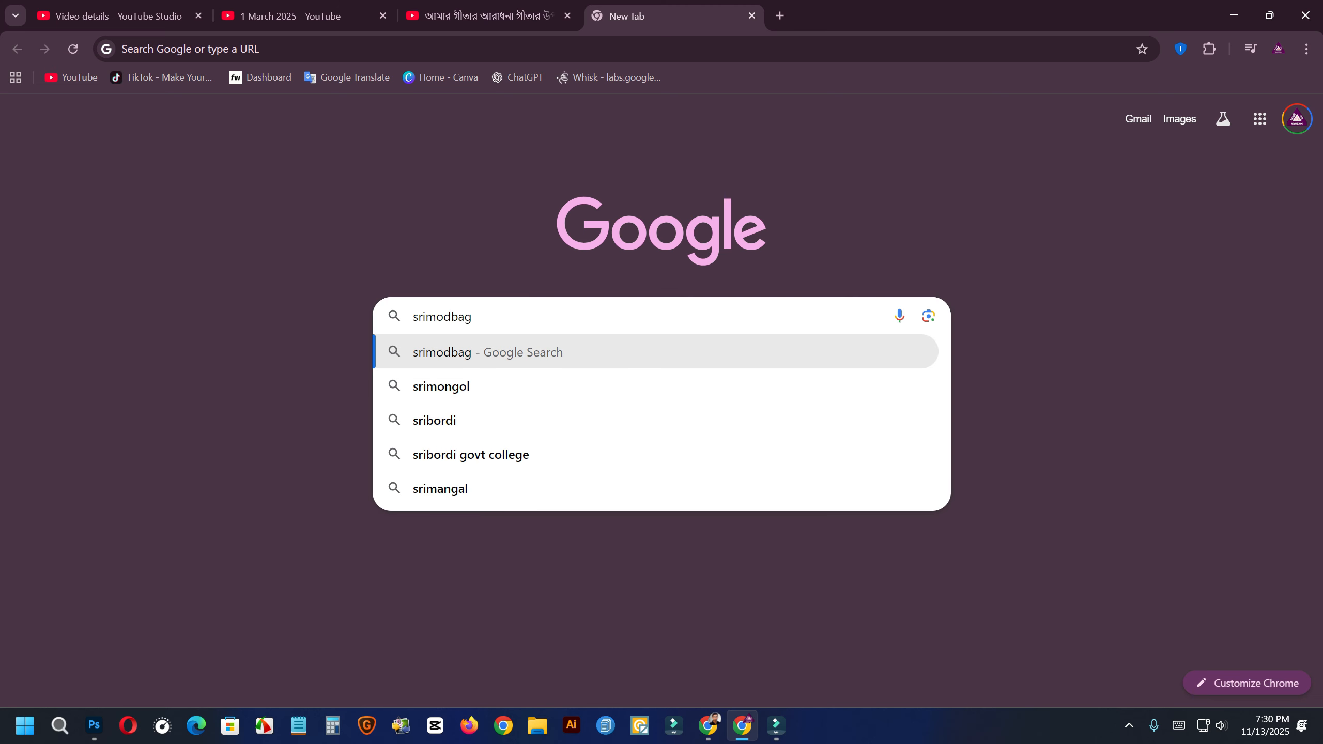
pyautogui.write('sho')
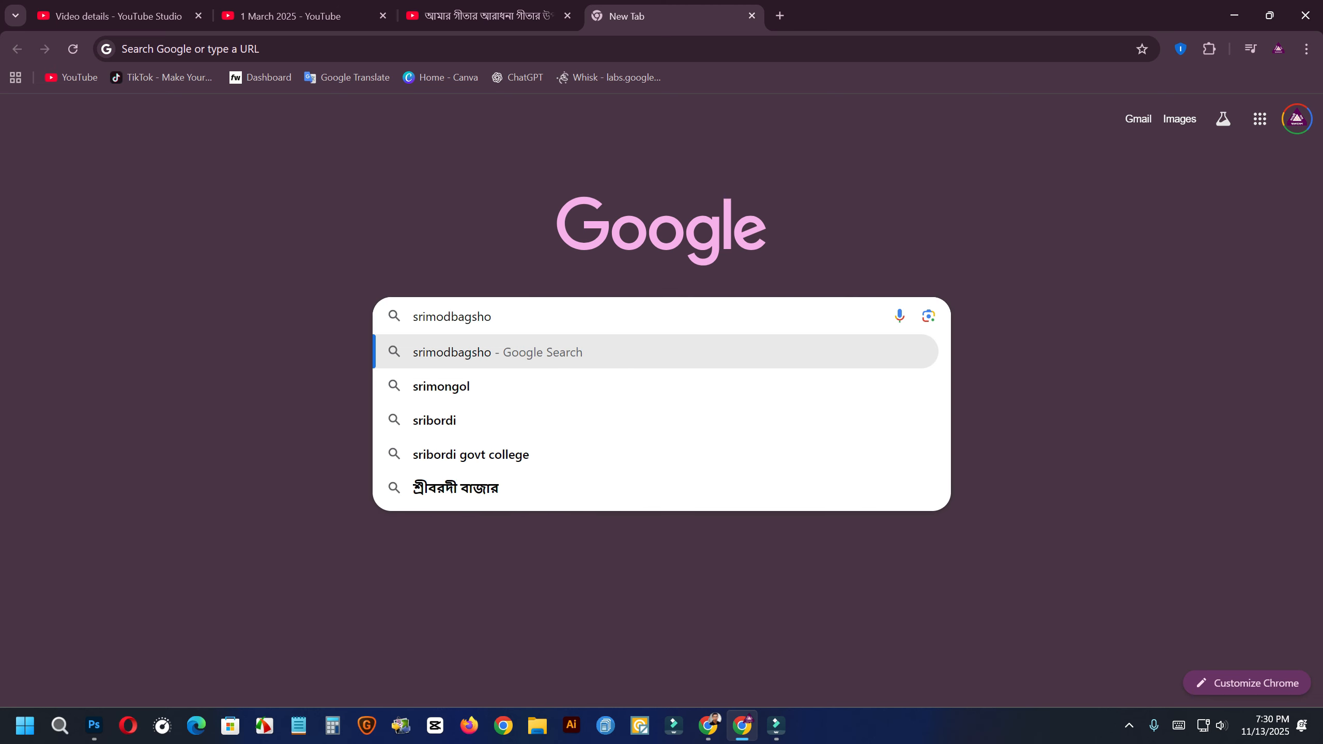
pyautogui.press('BackSpace')
pyautogui.press('BackSpace')
pyautogui.press('BackSpace')
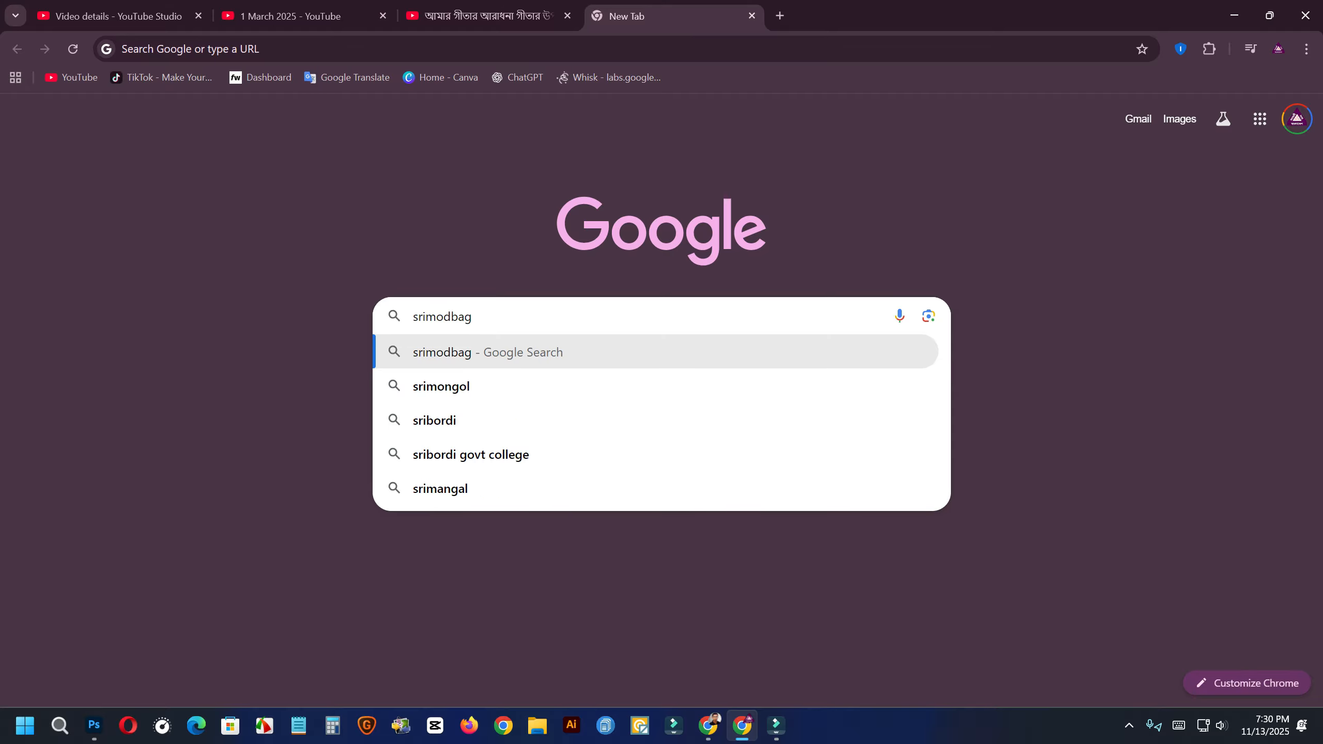
pyautogui.write('bad')
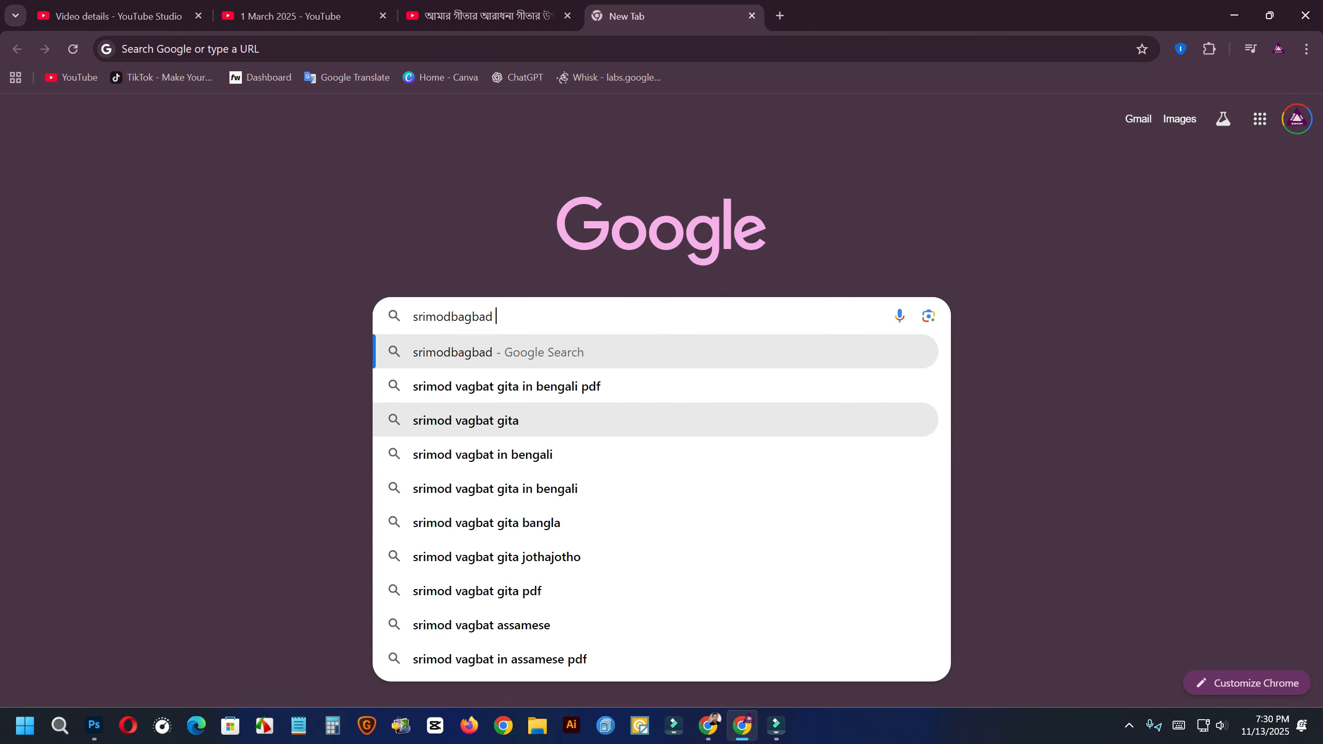
pyautogui.click(466, 420)
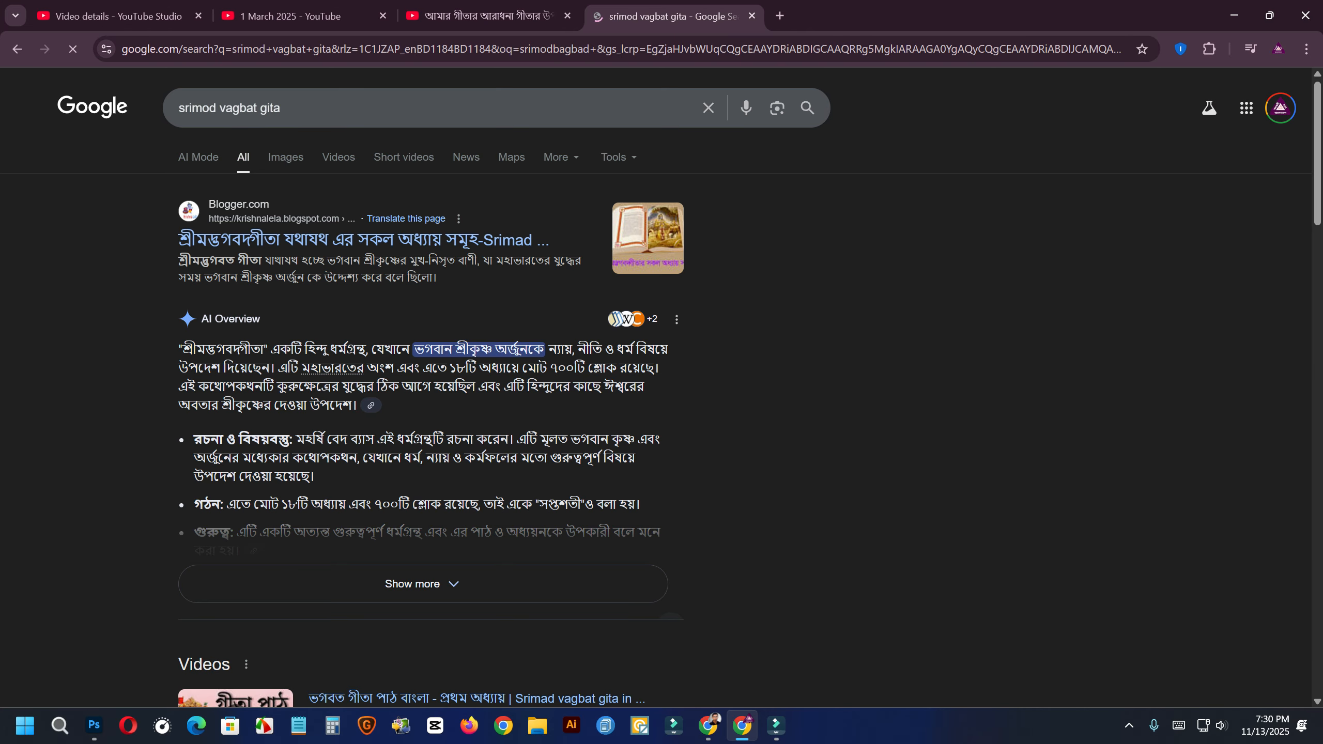
# - Copy the Bengali title "শ্রীমদ্ভগবদ্গীতা" from the search results and replace the LOREM IPSUM placeholder with it in Photoshop
pyautogui.moveTo(264, 350); pyautogui.dragTo(182, 349)
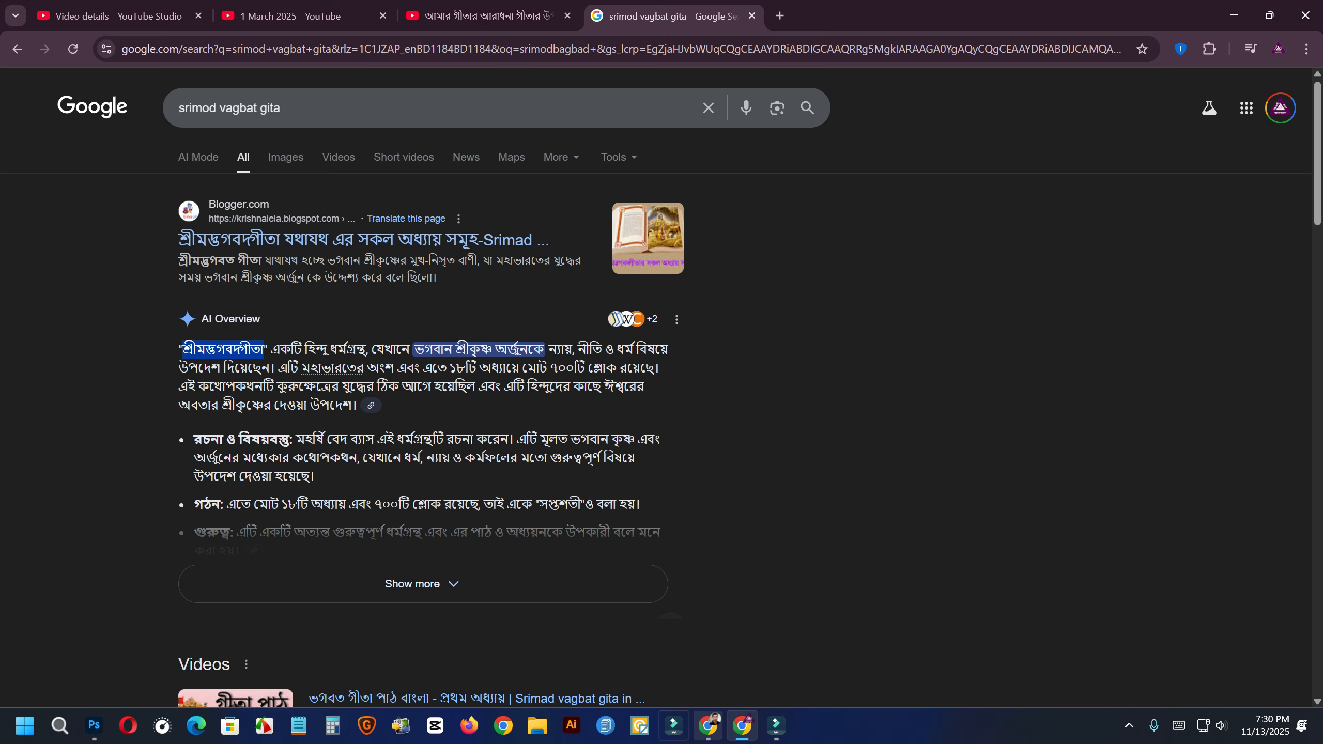
pyautogui.click(93, 726)
pyautogui.moveTo(644, 233); pyautogui.dragTo(892, 230)
pyautogui.hotkey('ctrl', 'v')
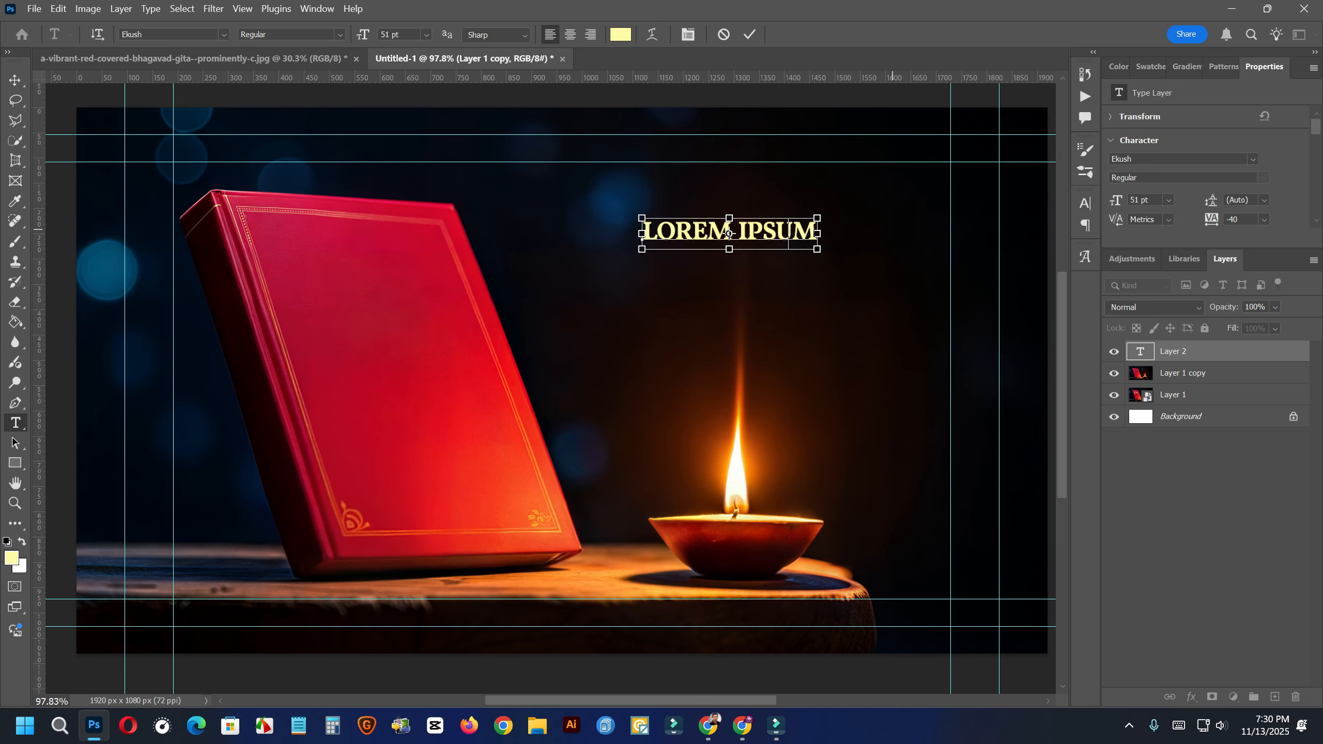
pyautogui.click(15, 80)
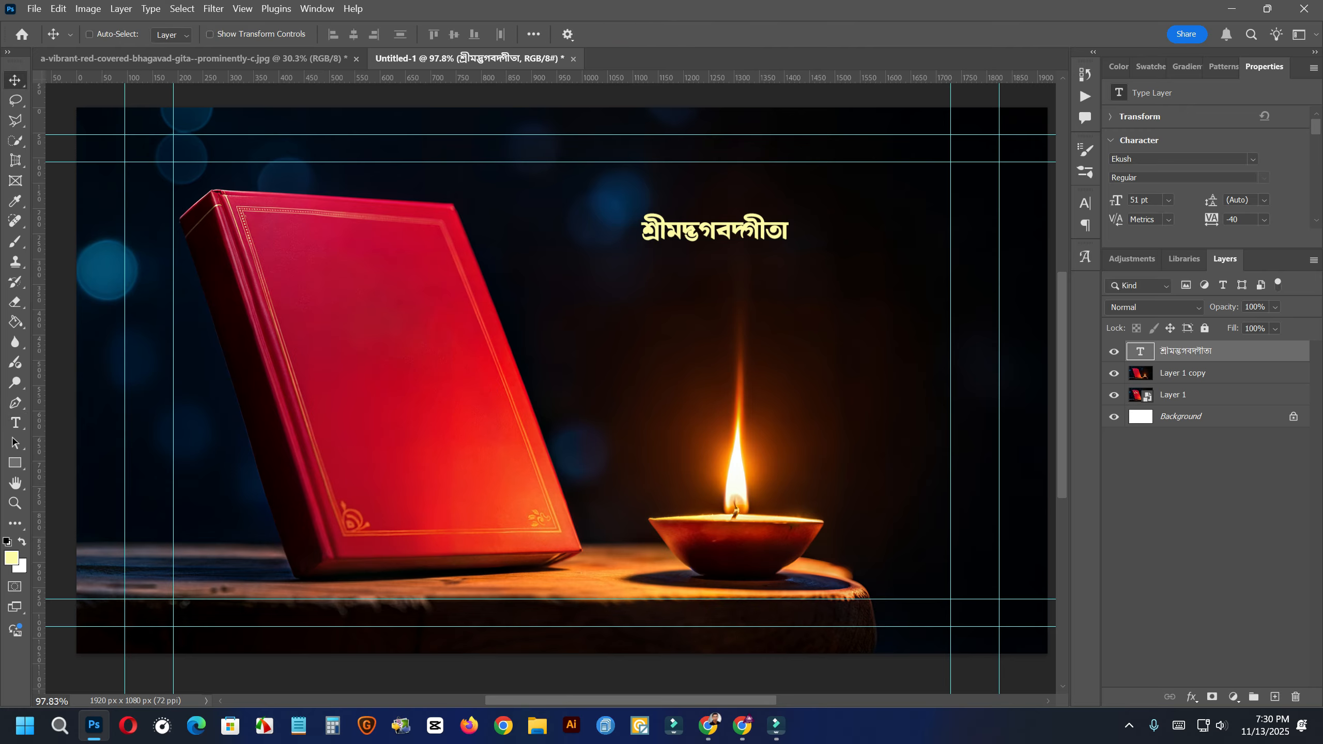
# - Reposition the Bengali title in the dark area between the book and the lamp flame
pyautogui.moveTo(768, 224); pyautogui.dragTo(672, 285)
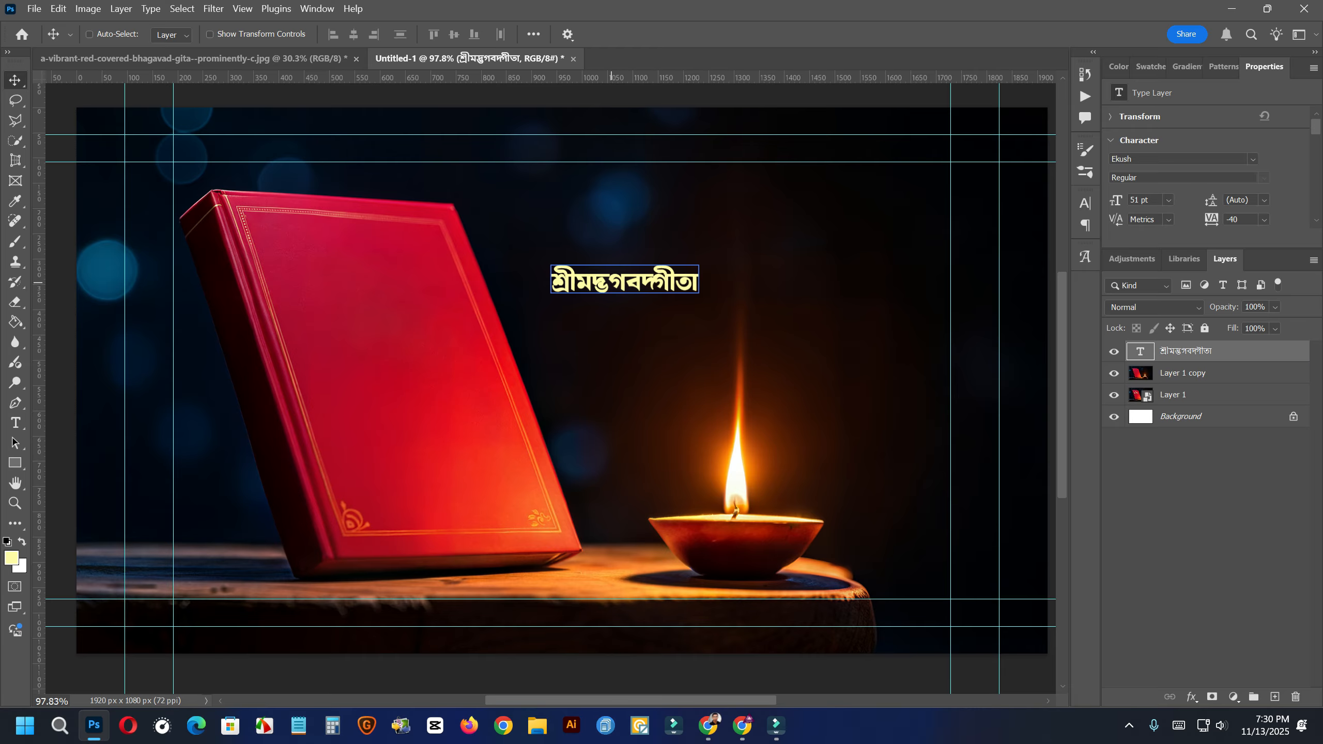
pyautogui.moveTo(652, 273)
pyautogui.mouseDown()
pyautogui.moveTo(633, 237)
pyautogui.moveTo(607, 247)
pyautogui.moveTo(640, 270)
pyautogui.mouseUp()
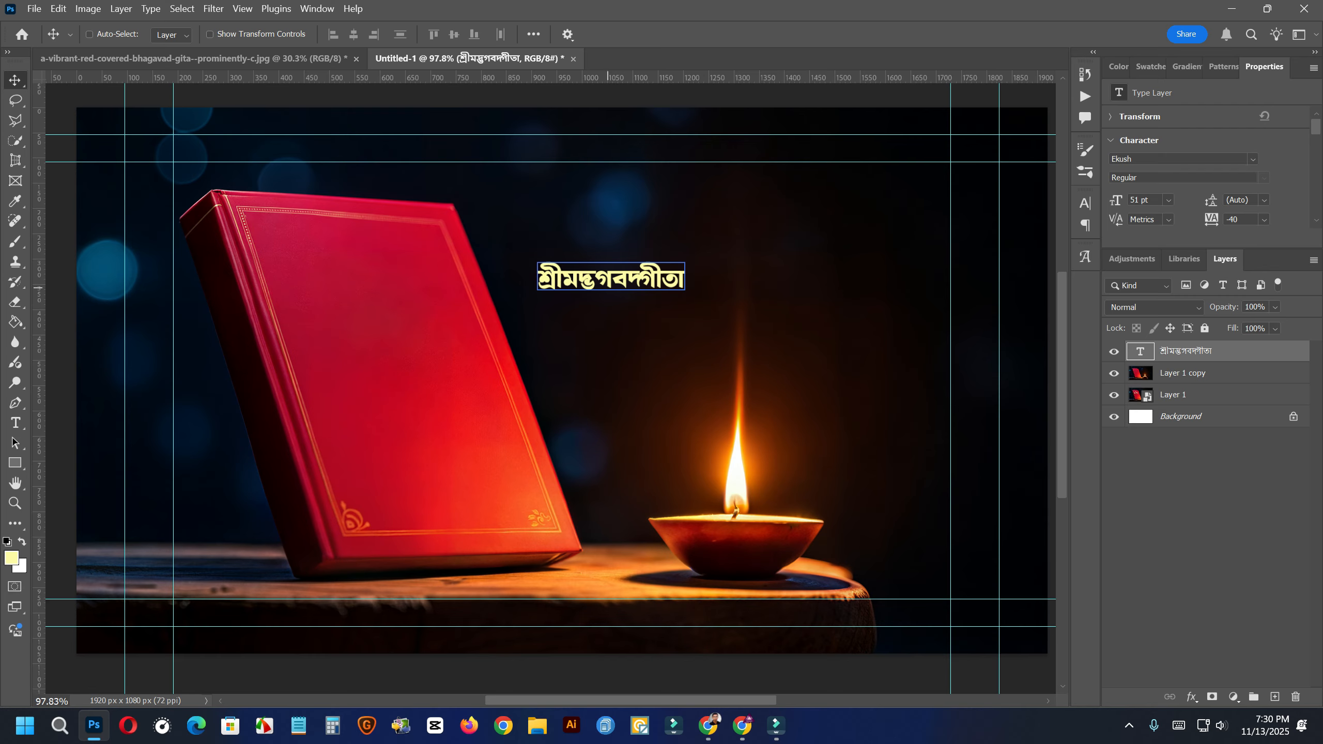
pyautogui.moveTo(638, 270)
pyautogui.mouseDown()
pyautogui.moveTo(573, 239)
pyautogui.moveTo(654, 261)
pyautogui.mouseUp()
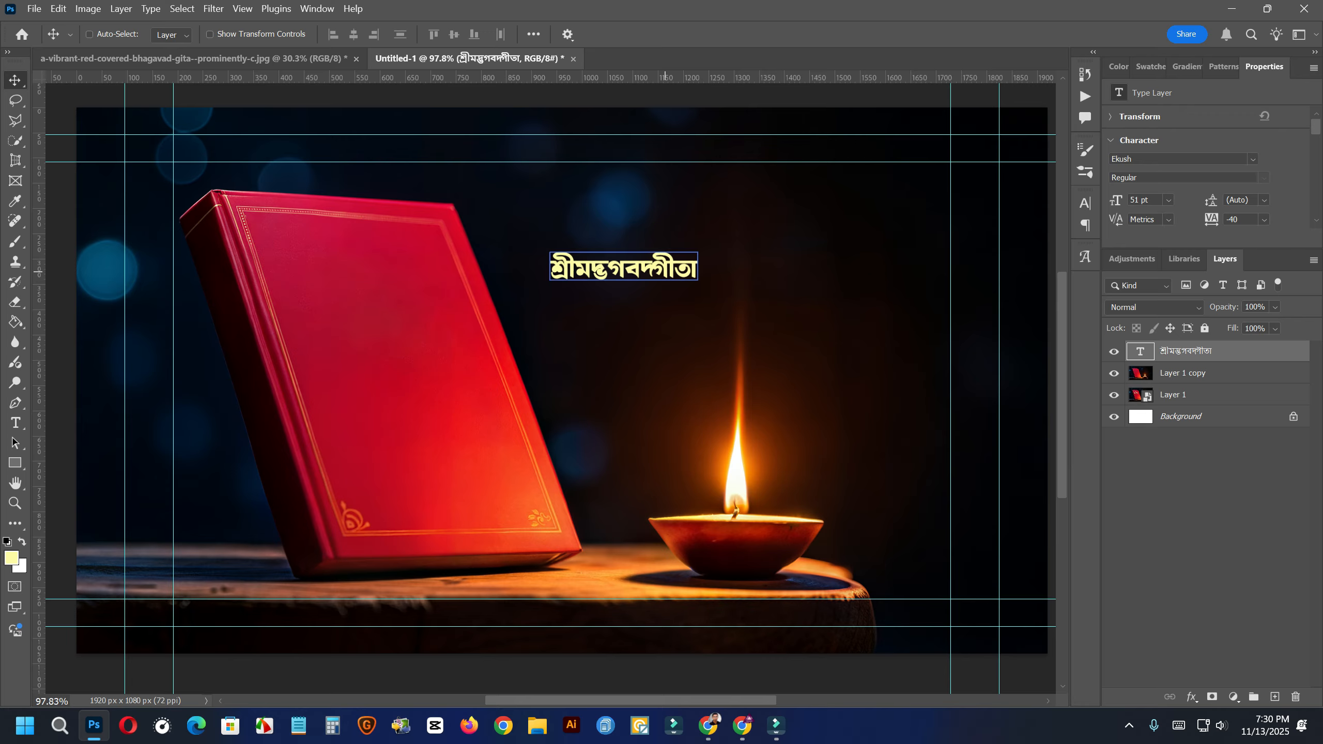
# - Preview other fonts on the Bengali title and return it to Ekush Regular
pyautogui.click(1253, 159)
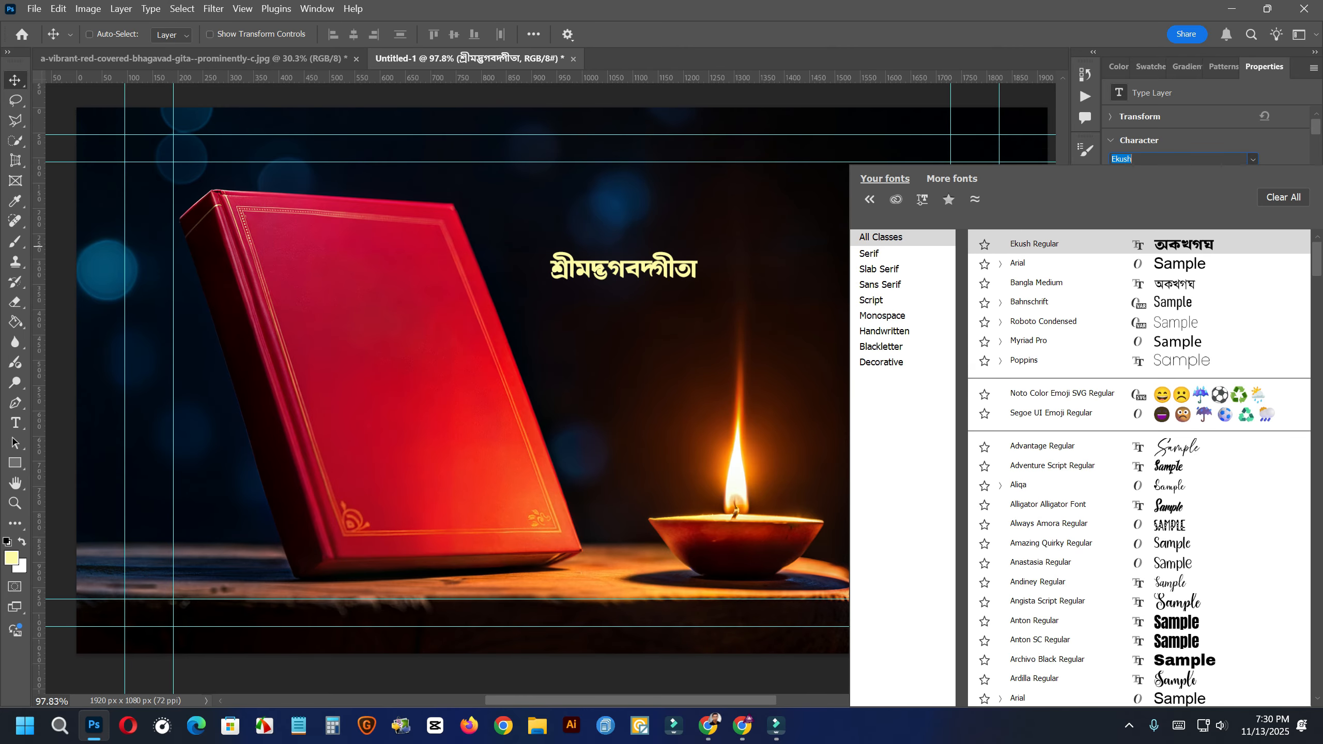
pyautogui.press('Down')
pyautogui.press('Down')
pyautogui.press('Down')
pyautogui.press('Down')
pyautogui.press('Down')
pyautogui.press('Down')
pyautogui.press('Down')
pyautogui.press('Down')
pyautogui.press('Down')
pyautogui.press('Down')
pyautogui.press('Down')
pyautogui.press('Down')
pyautogui.press('Down')
pyautogui.press('Down')
pyautogui.press('Down')
pyautogui.press('Down')
pyautogui.press('Down')
pyautogui.press('Down')
pyautogui.press('Down')
pyautogui.press('Down')
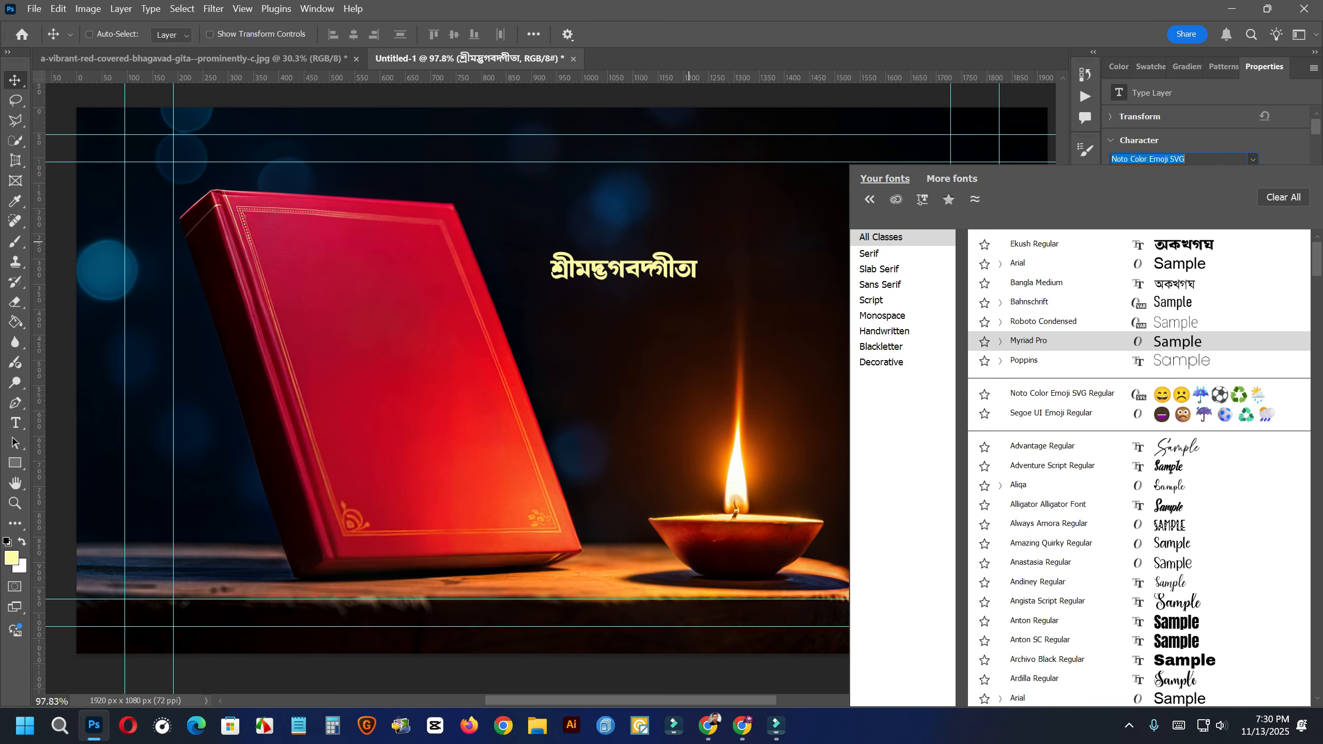
pyautogui.press('Up')
pyautogui.press('Up')
pyautogui.press('Up')
pyautogui.press('Up')
pyautogui.press('Up')
pyautogui.press('Up')
pyautogui.press('Up')
pyautogui.press('Up')
pyautogui.press('Up')
pyautogui.press('Up')
pyautogui.press('Up')
pyautogui.press('Up')
pyautogui.press('Up')
pyautogui.press('Up')
pyautogui.press('Up')
pyautogui.press('Up')
pyautogui.press('Up')
pyautogui.press('Up')
pyautogui.press('Up')
pyautogui.press('Up')
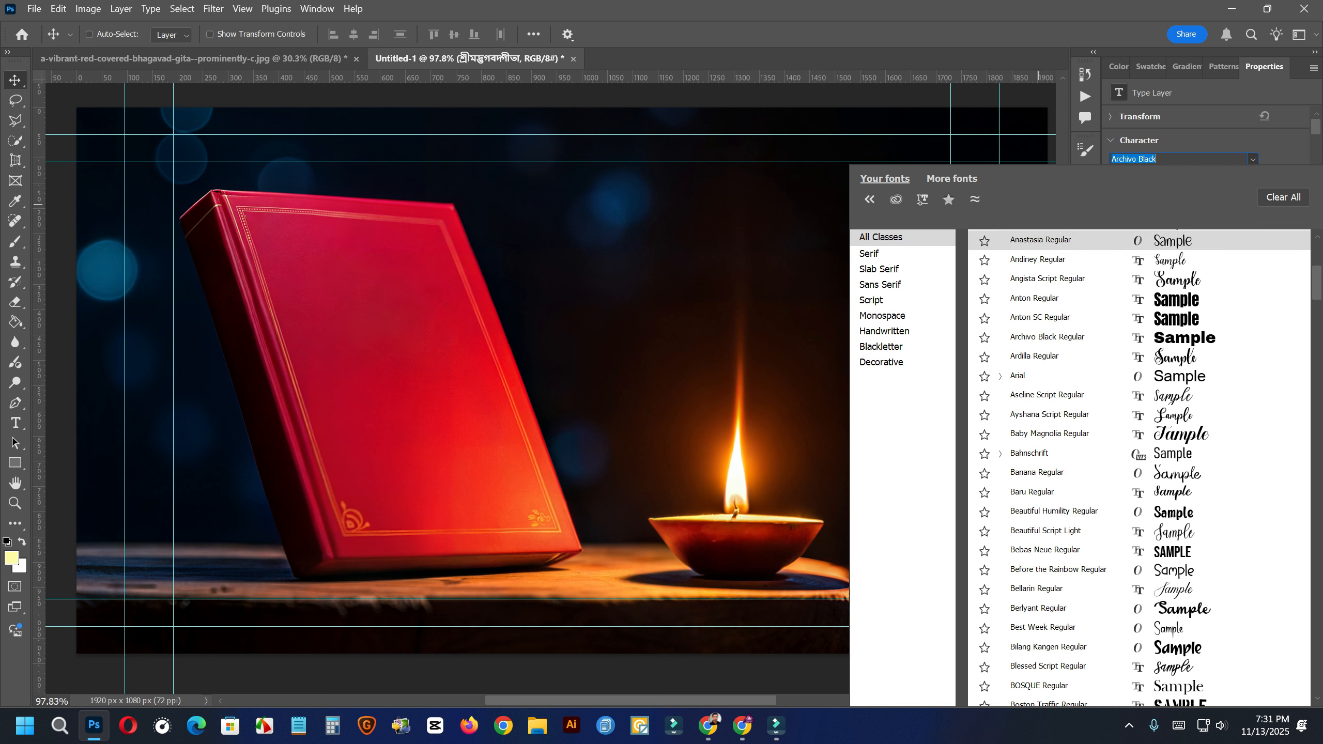
pyautogui.press('Up')
pyautogui.press('Up')
pyautogui.press('Up')
pyautogui.press('Up')
pyautogui.press('Up')
pyautogui.press('Up')
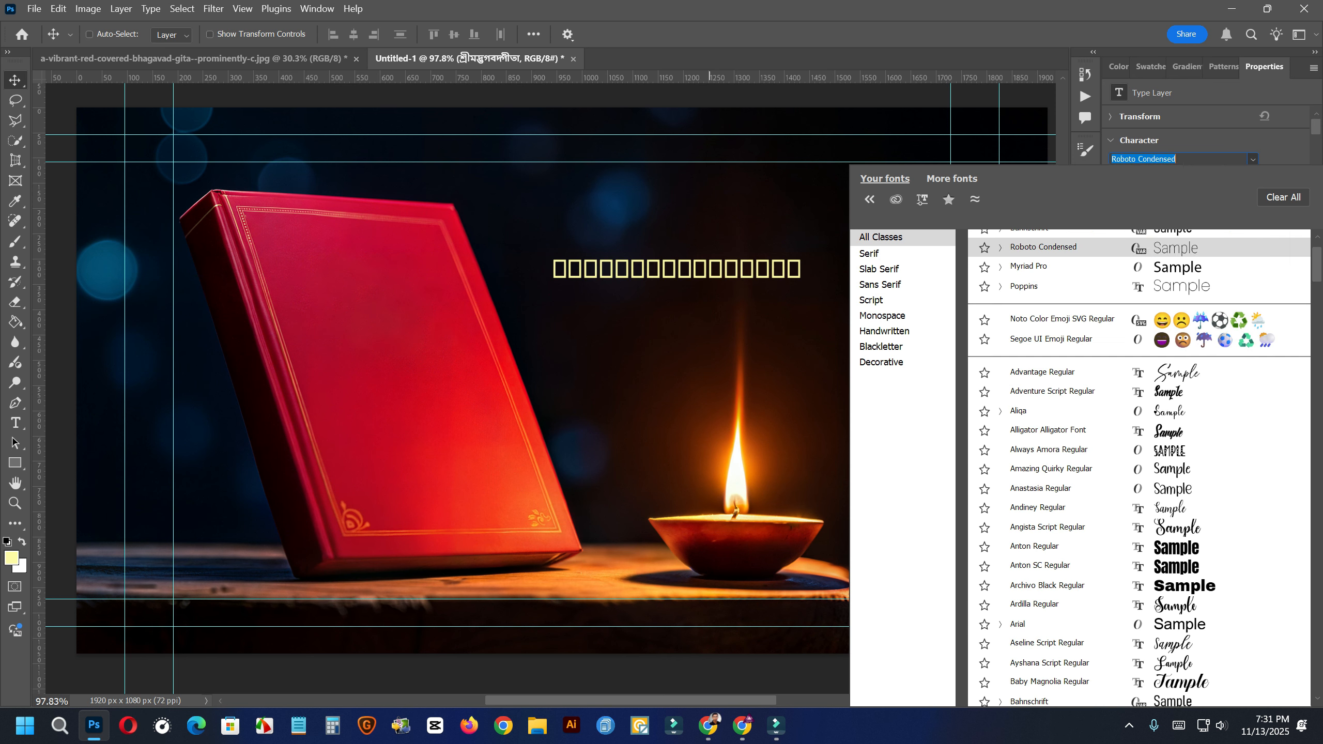
pyautogui.press('Up')
pyautogui.press('Up')
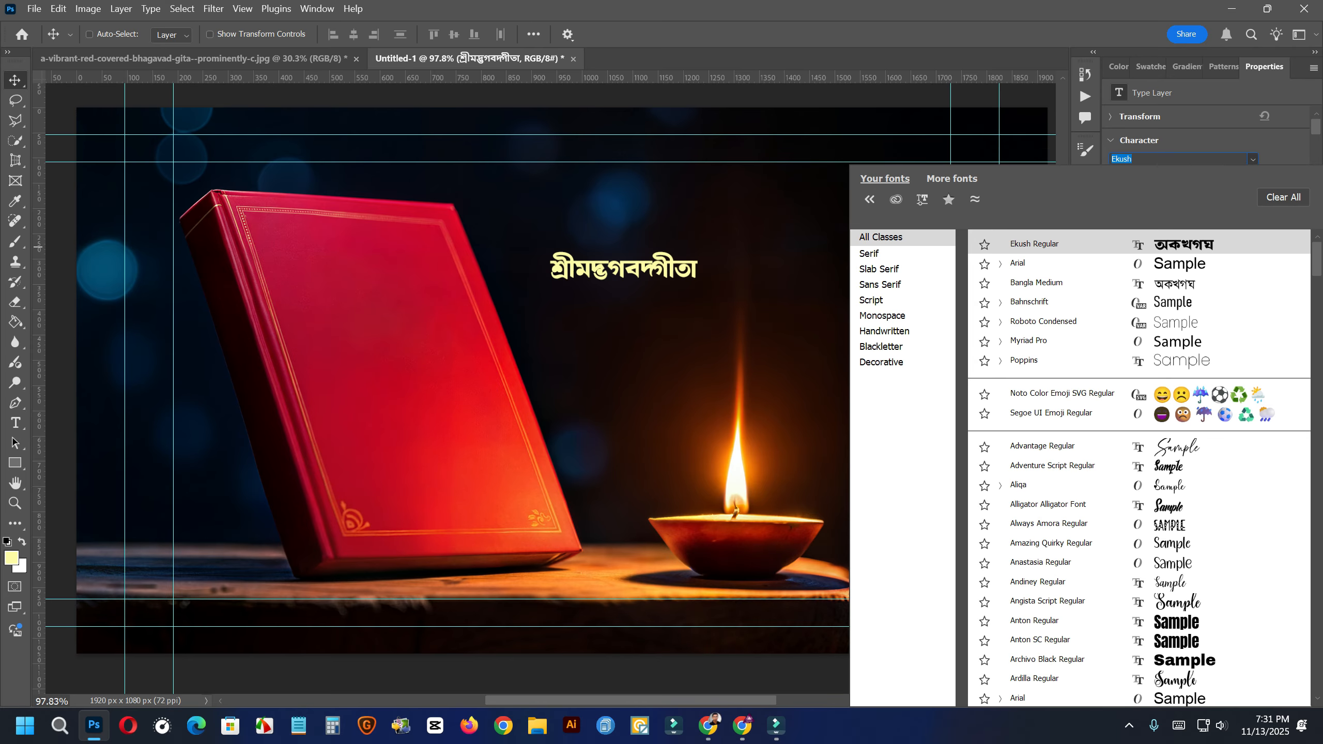
pyautogui.press('Return')
# - Move the title onto the upper book cover and scale it to 138.35% width and 187.95% height
pyautogui.keyDown('ctrl'); pyautogui.moveTo(629, 265); pyautogui.dragTo(411, 279); pyautogui.keyUp('ctrl')
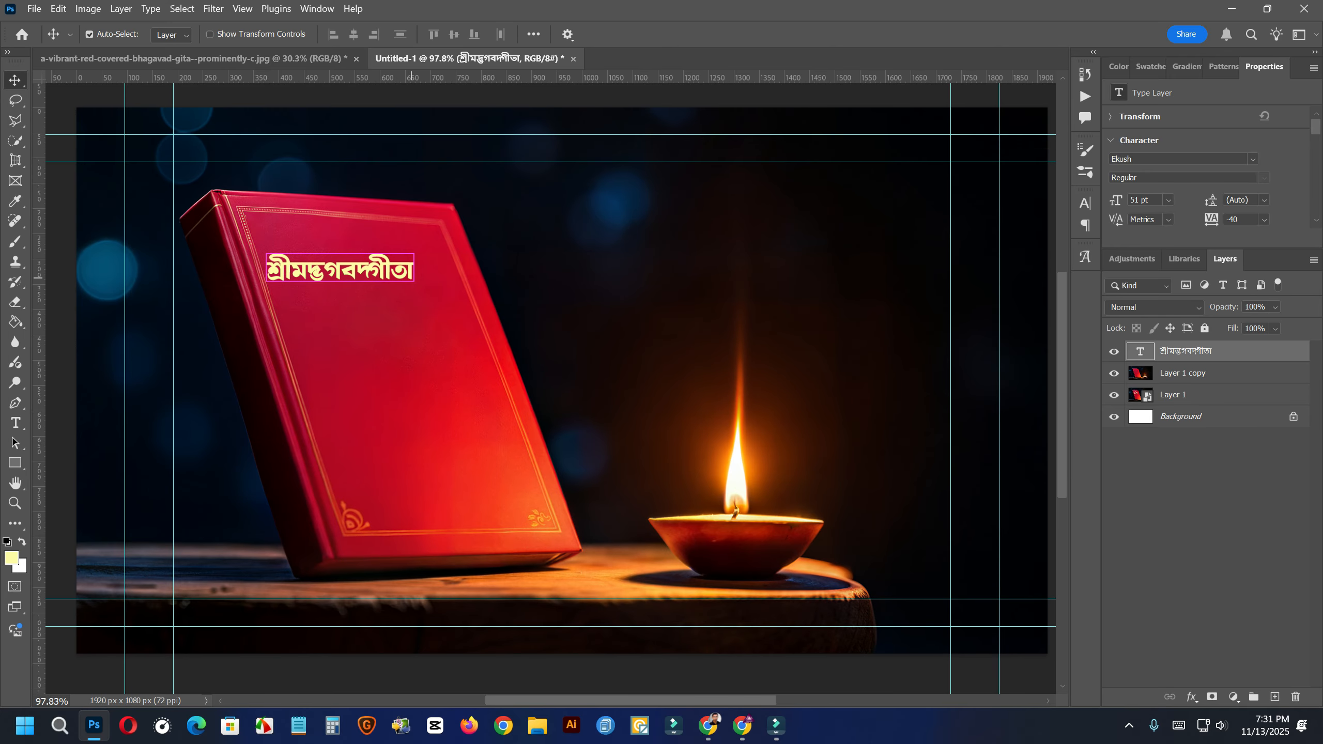
pyautogui.hotkey('ctrl', 't')
pyautogui.moveTo(414, 288); pyautogui.dragTo(470, 302)
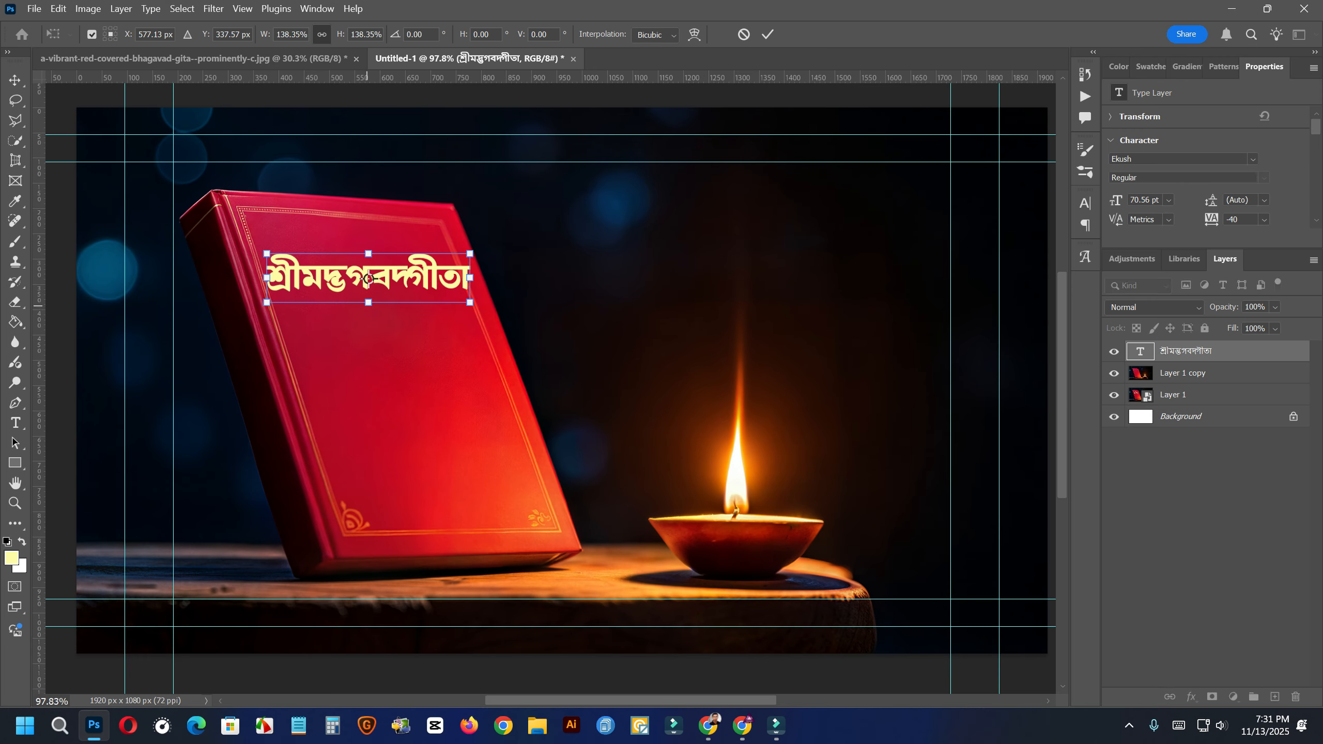
pyautogui.moveTo(369, 302); pyautogui.dragTo(368, 320)
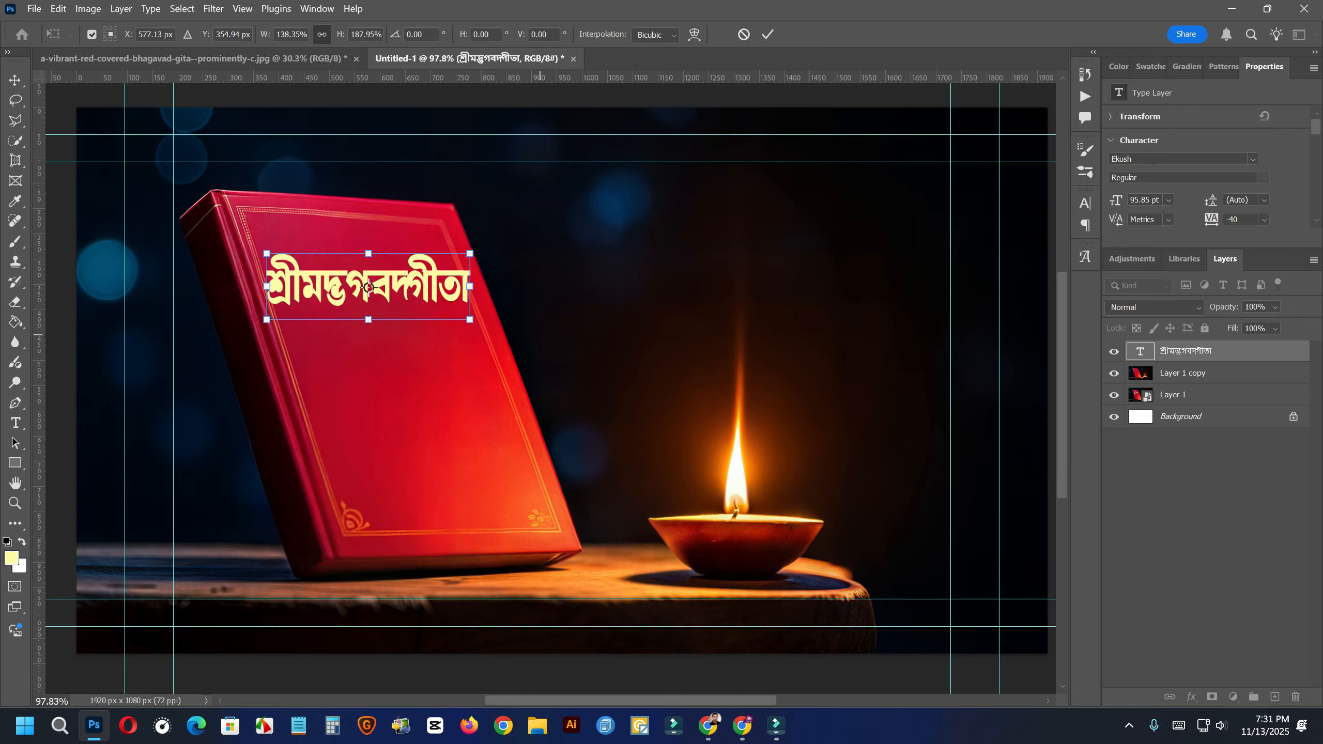
pyautogui.press('Return')
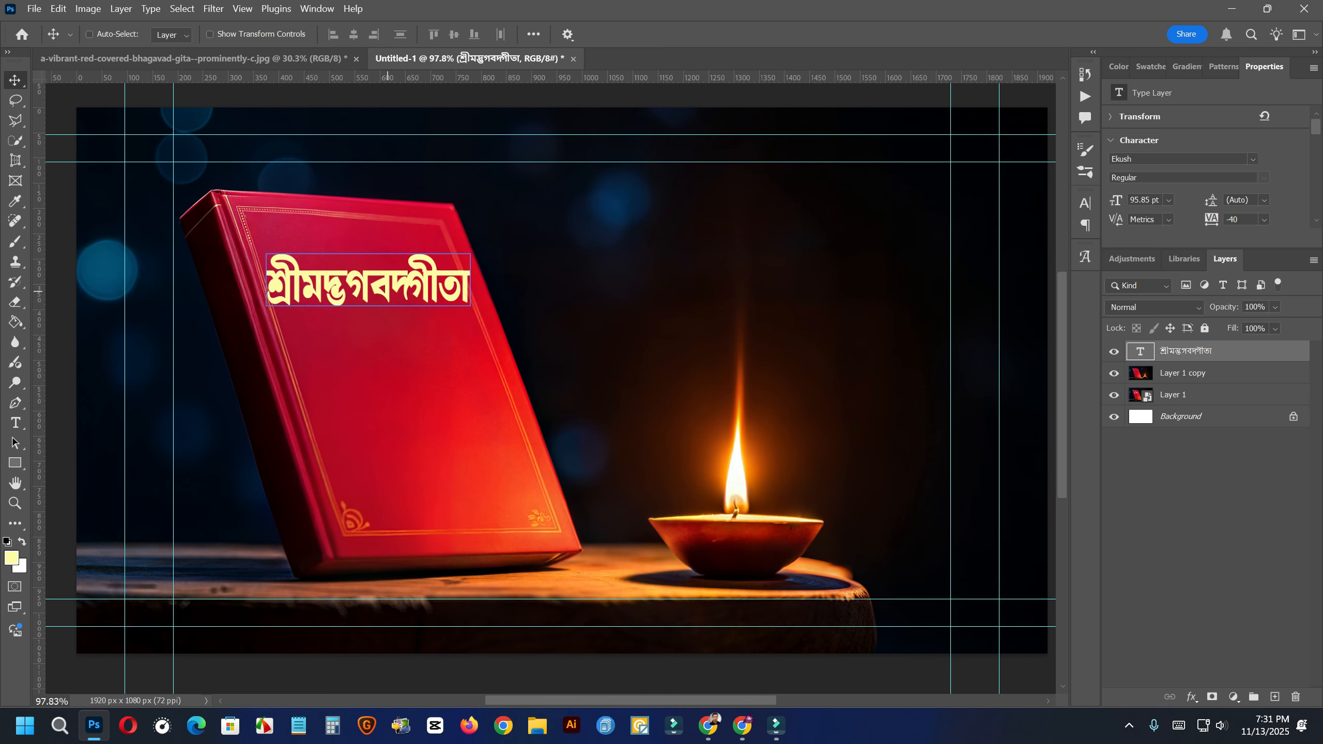
pyautogui.moveTo(355, 290); pyautogui.dragTo(366, 292)
# - Move the enlarged title off the book cover to the dark area above the lamp flame
pyautogui.scroll(2, 297, 286)
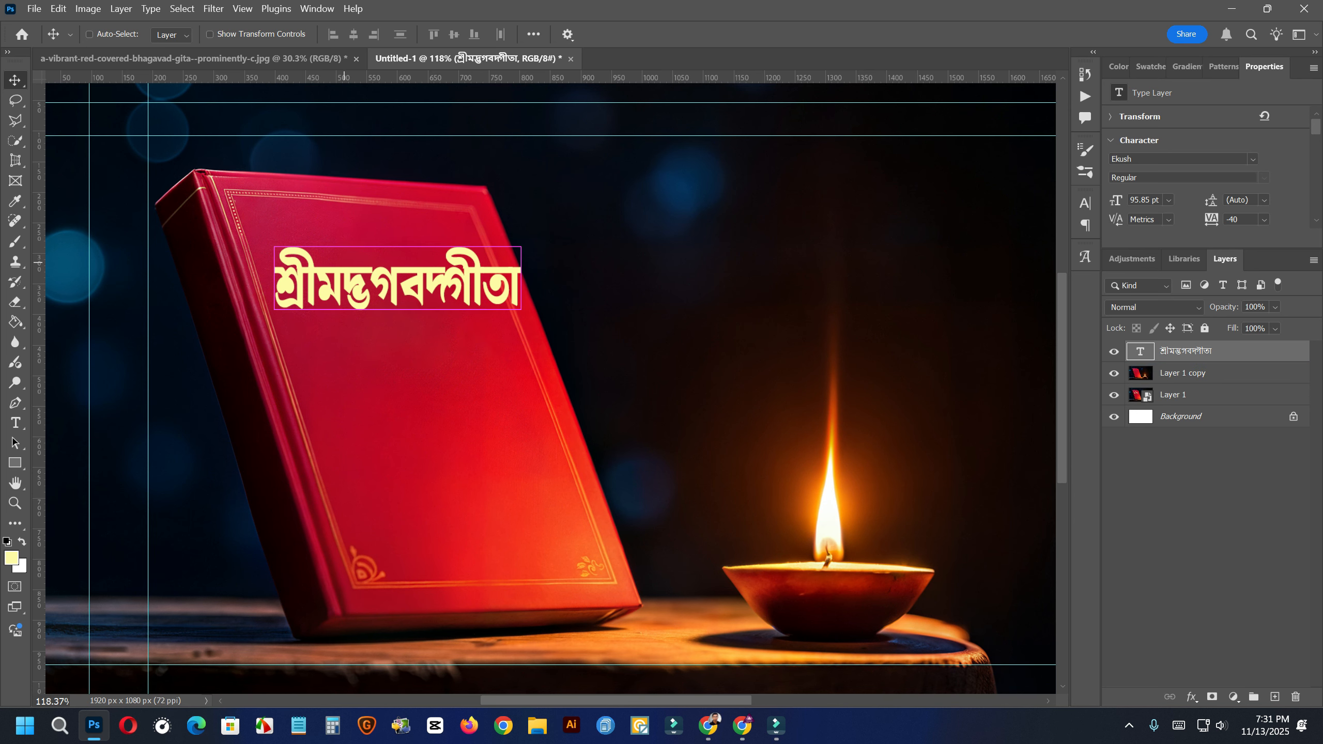
pyautogui.scroll(-3, 354, 270)
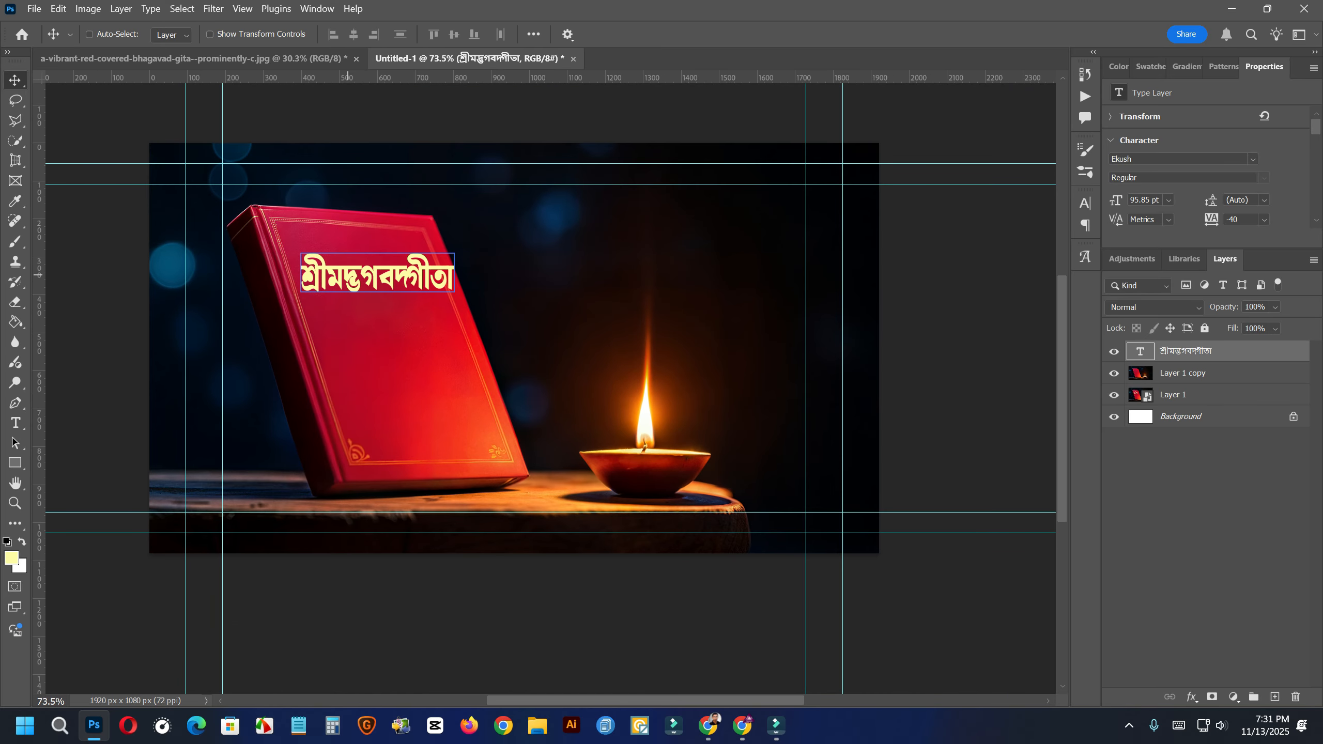
pyautogui.moveTo(348, 275); pyautogui.dragTo(619, 249)
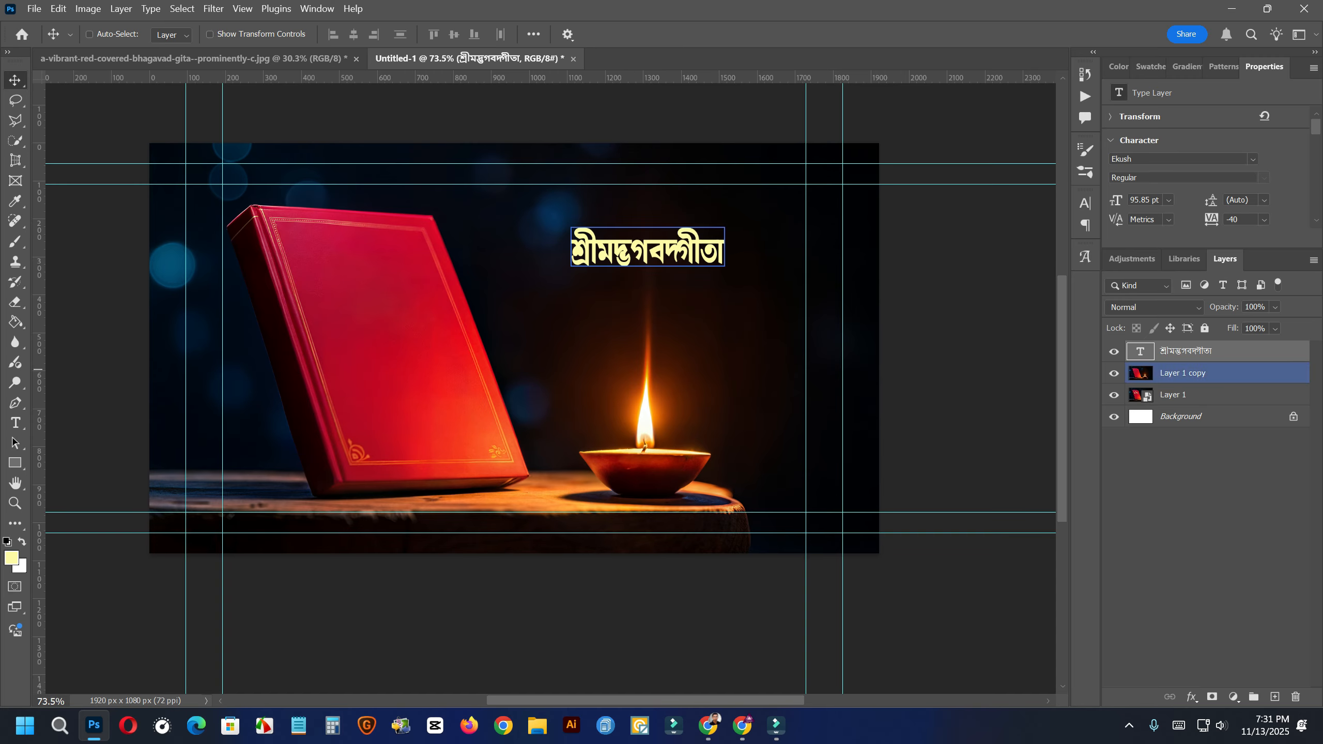
# - Duplicate the title layer, hiding the original, and rasterize the copy's type
pyautogui.moveTo(1213, 353); pyautogui.dragTo(1273, 696)
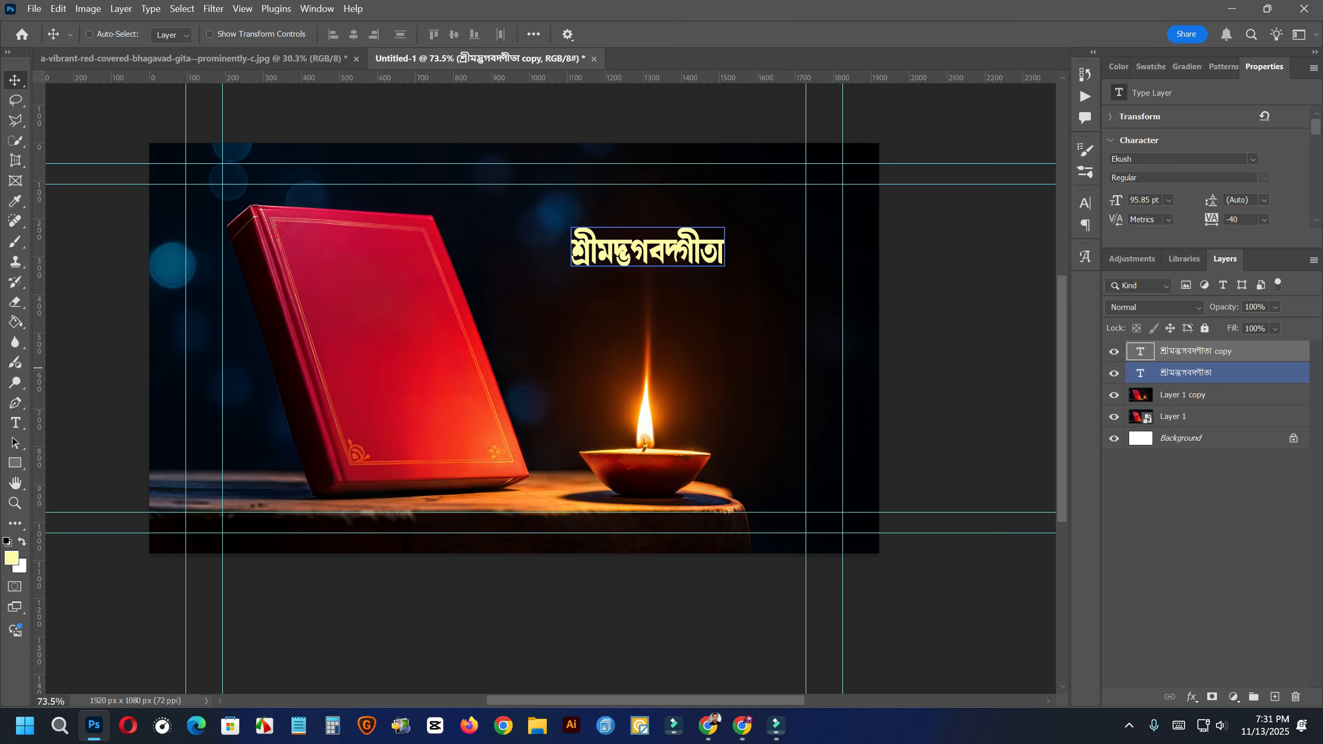
pyautogui.click(1208, 372)
pyautogui.click(1198, 352)
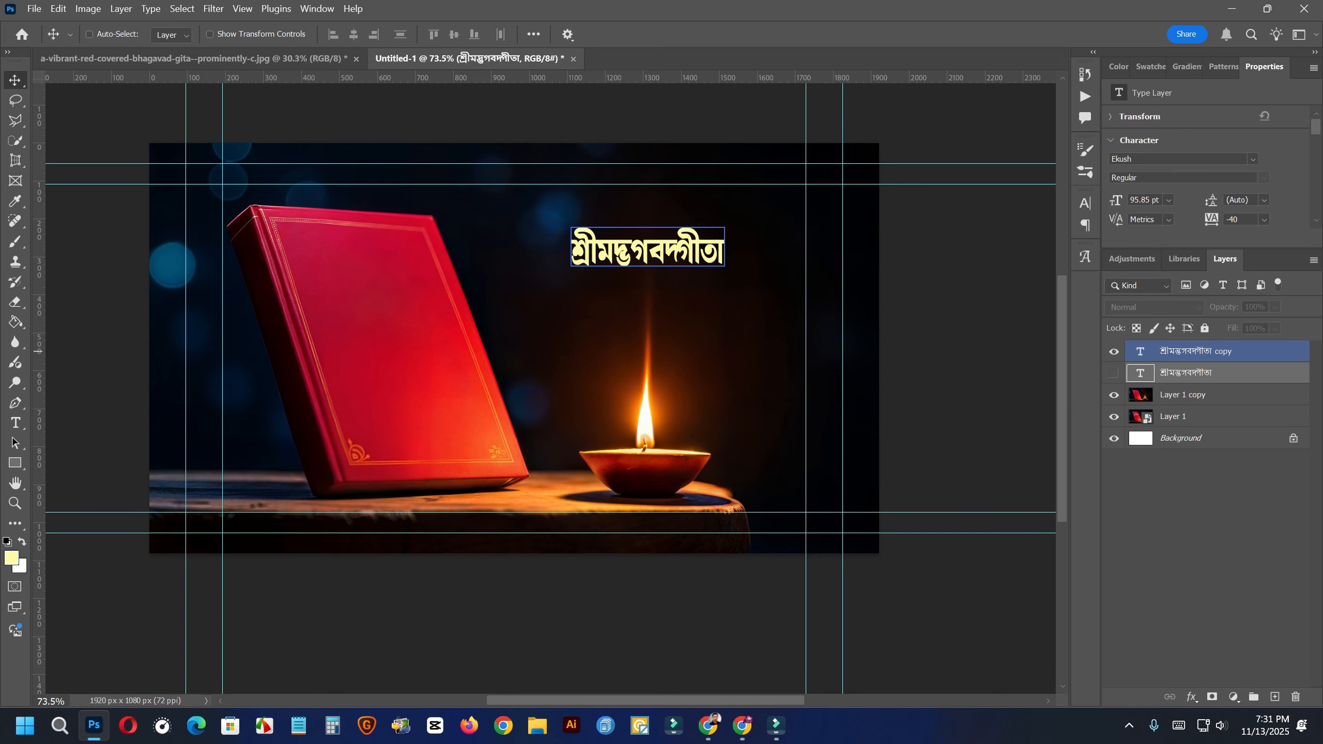
pyautogui.rightClick(1197, 351)
pyautogui.click(1070, 644)
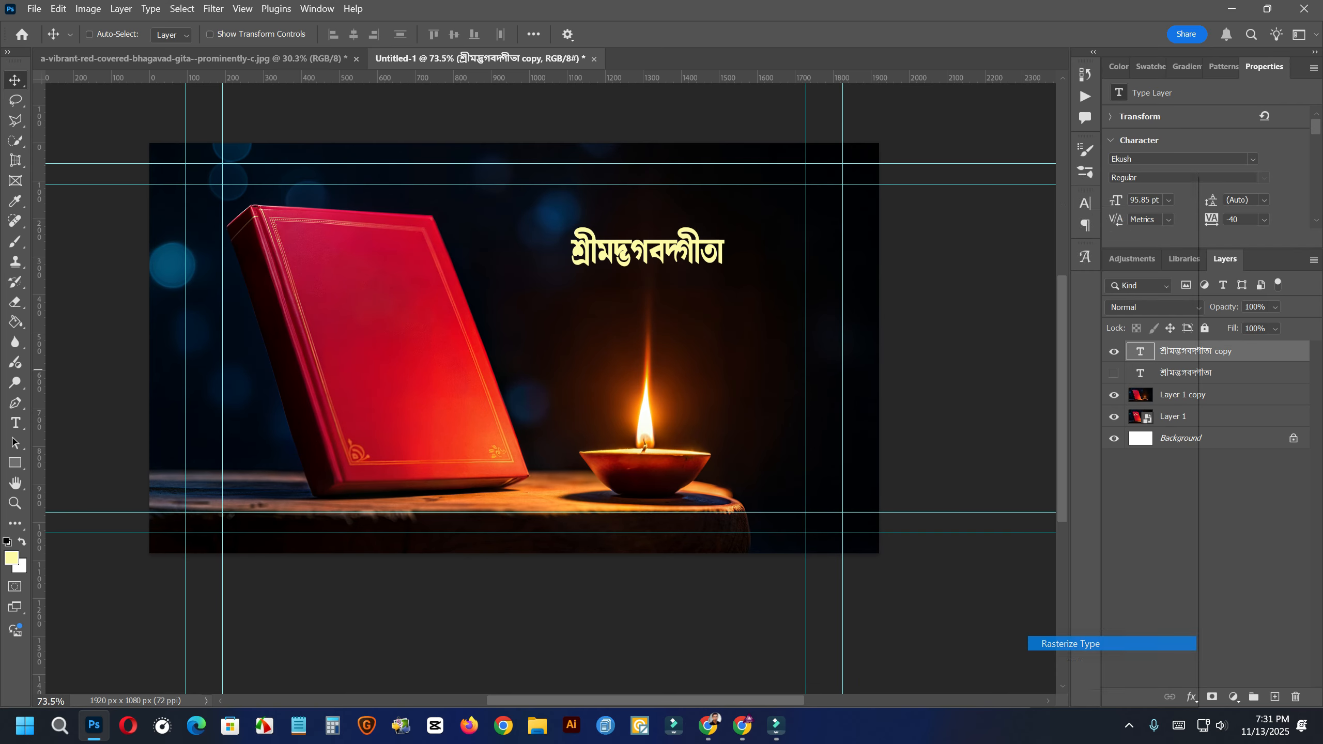
# - Load the rasterized title's outline as a selection, expand it by 4 pixels, and cut the title to the clipboard
pyautogui.scroll(6, 693, 236)
pyautogui.scroll(-6, 693, 236)
pyautogui.scroll(4, 693, 236)
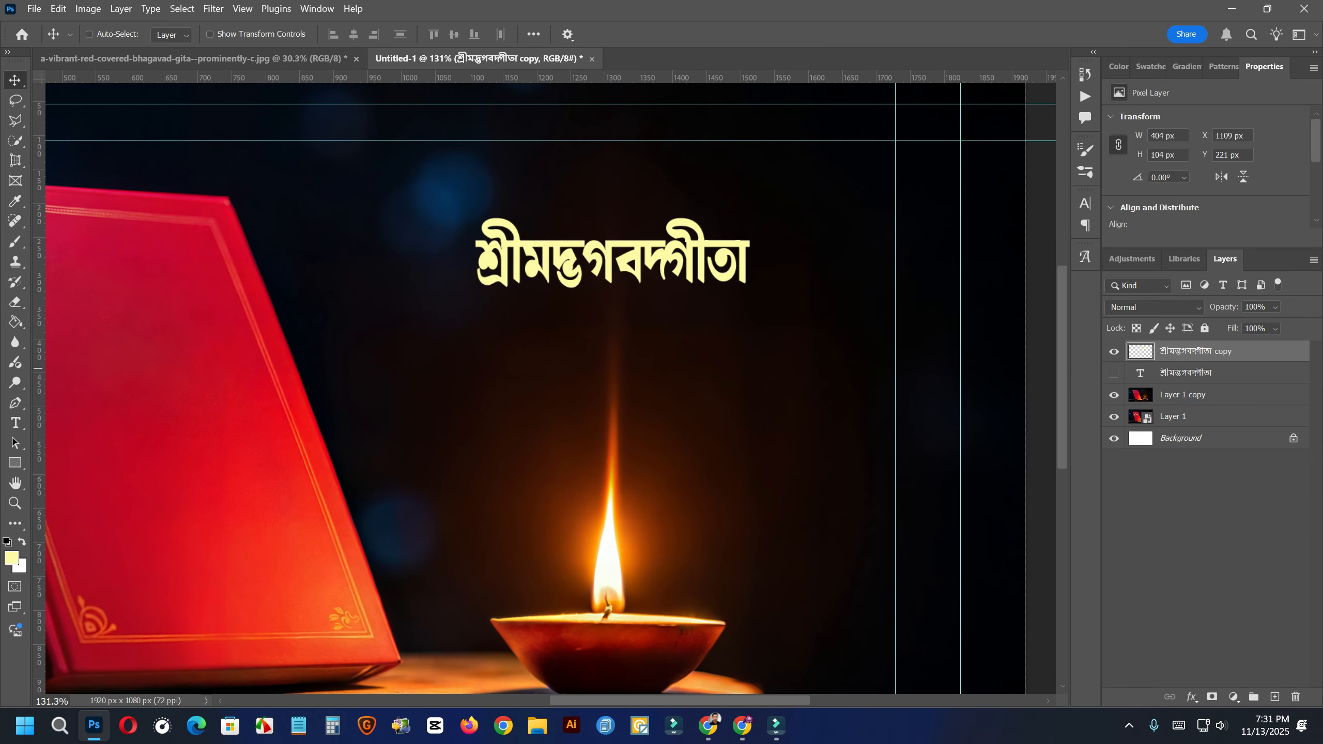
pyautogui.click(89, 34)
pyautogui.keyDown('ctrl'); pyautogui.click(1139, 352); pyautogui.keyUp('ctrl')
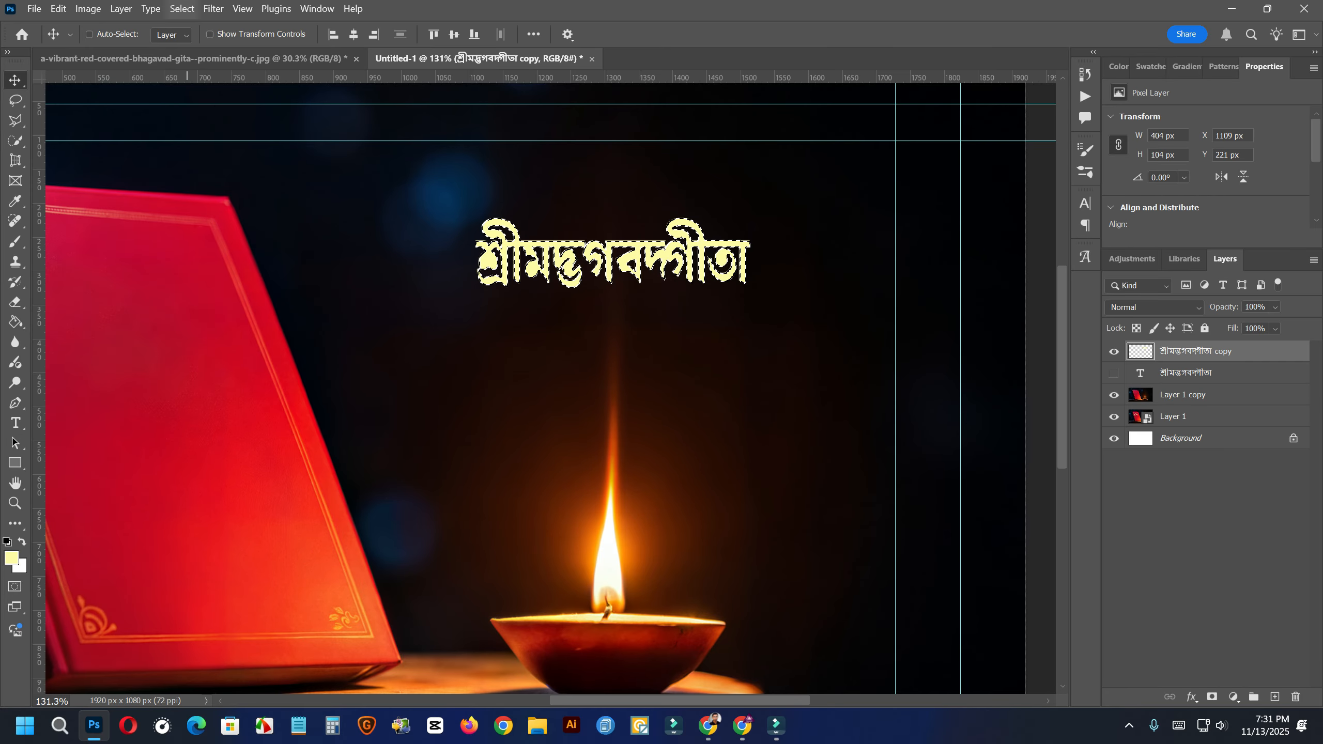
pyautogui.click(182, 8)
pyautogui.moveTo(245, 231)
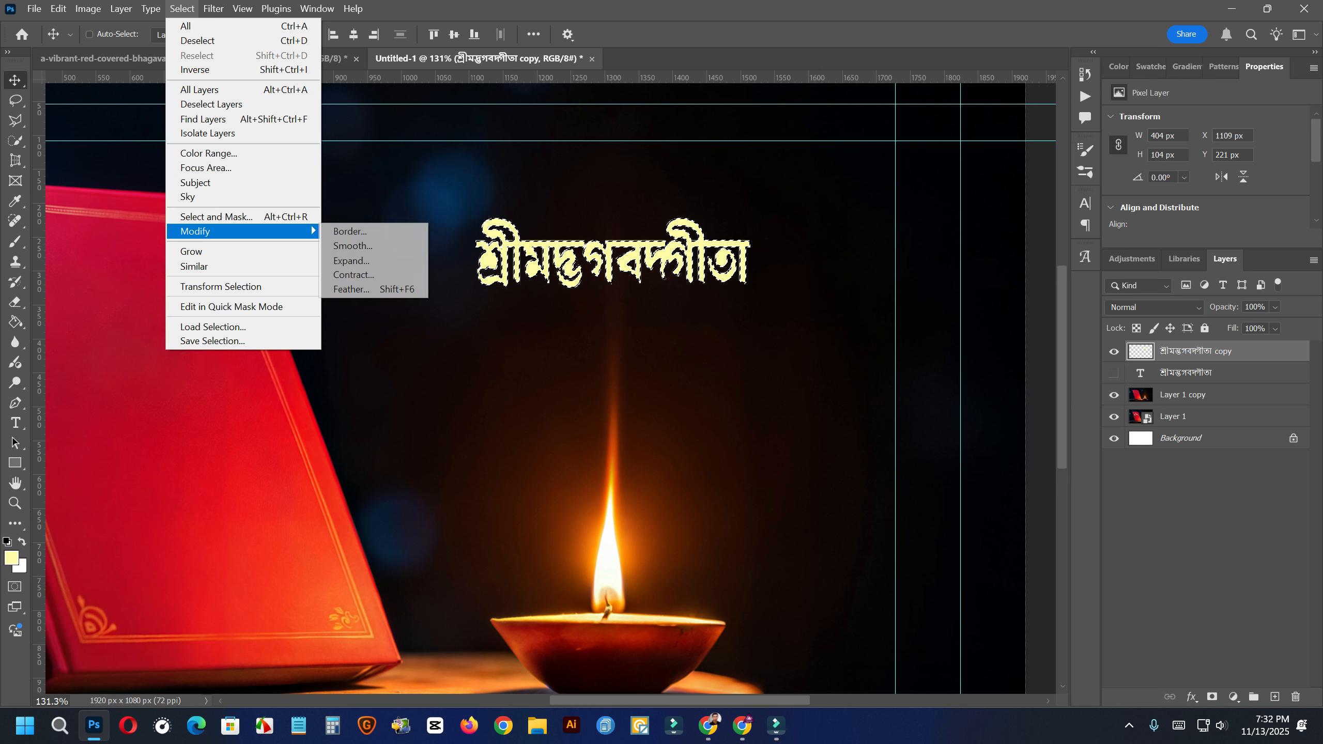
pyautogui.click(350, 261)
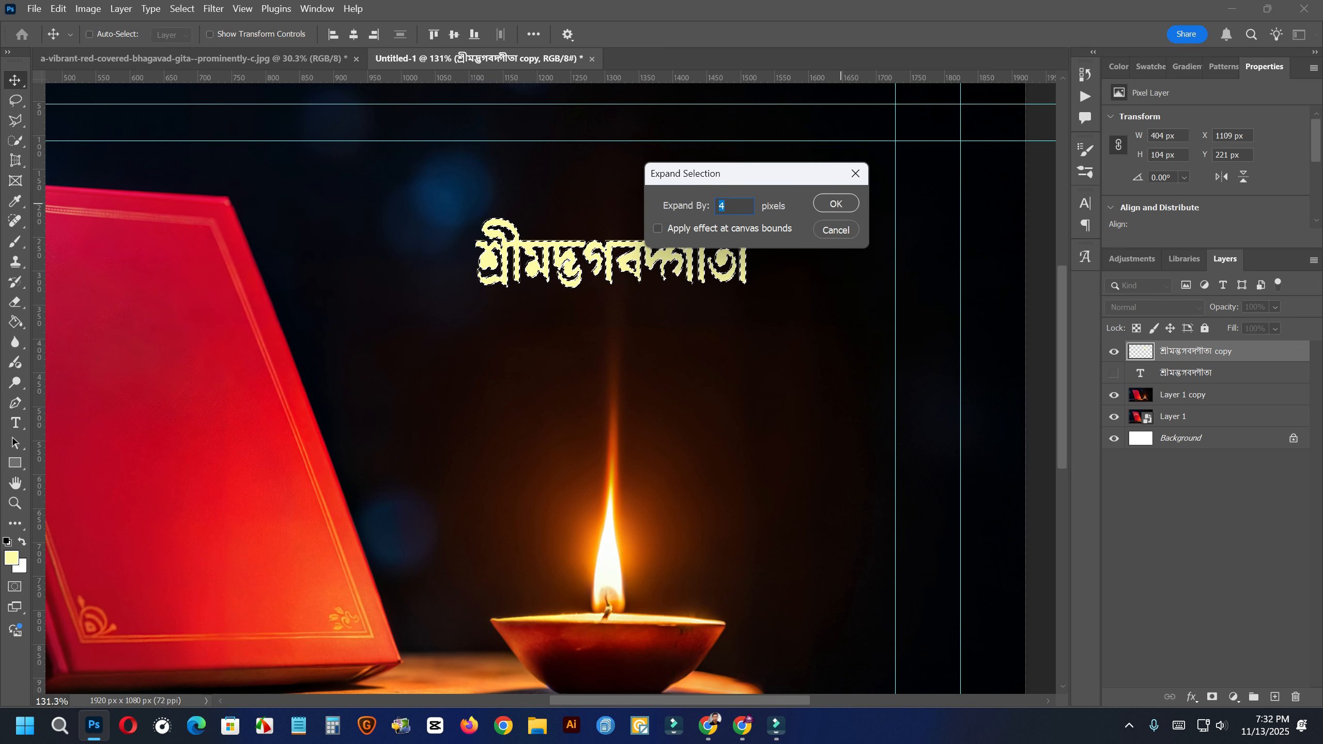
pyautogui.click(836, 203)
pyautogui.hotkey('ctrl', 'x')
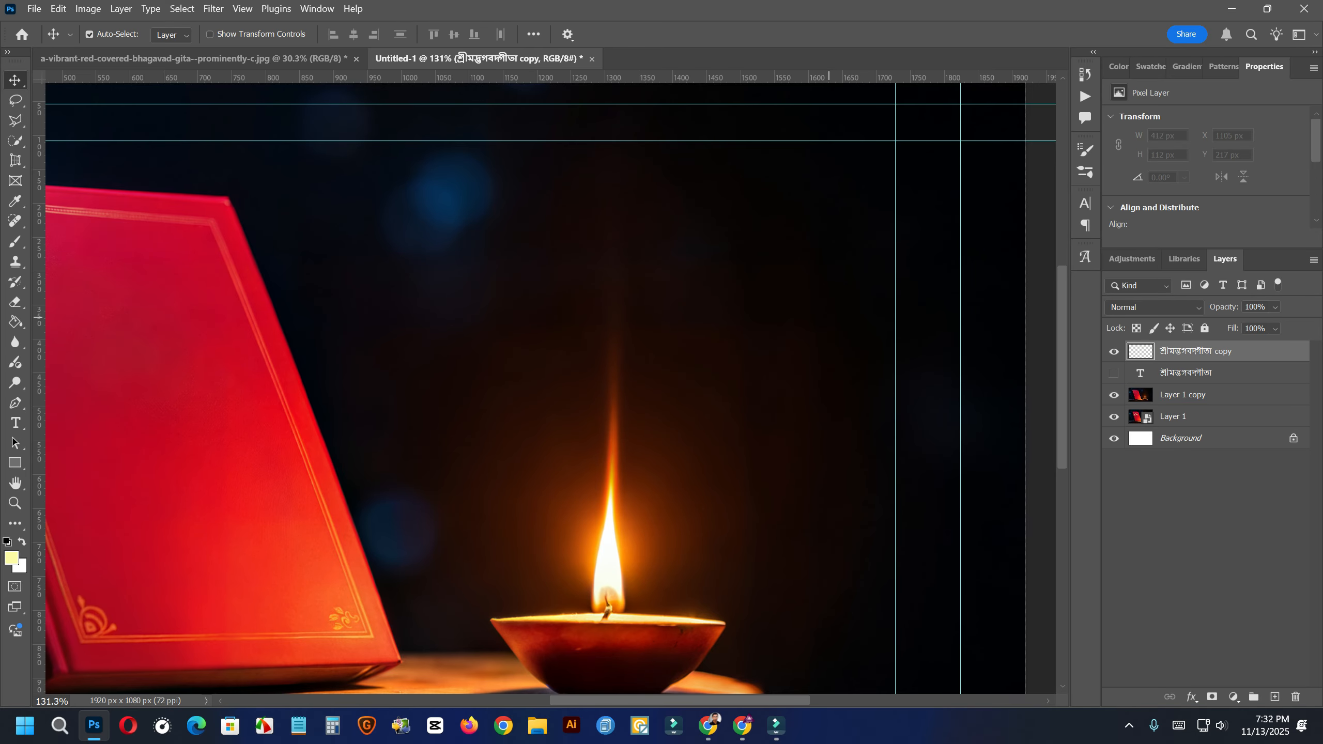
# - Open Layer 1 copy in Vanishing Point and define a perspective plane along the gold border of the book's front cover
pyautogui.click(1193, 394)
pyautogui.scroll(-10, 697, 325)
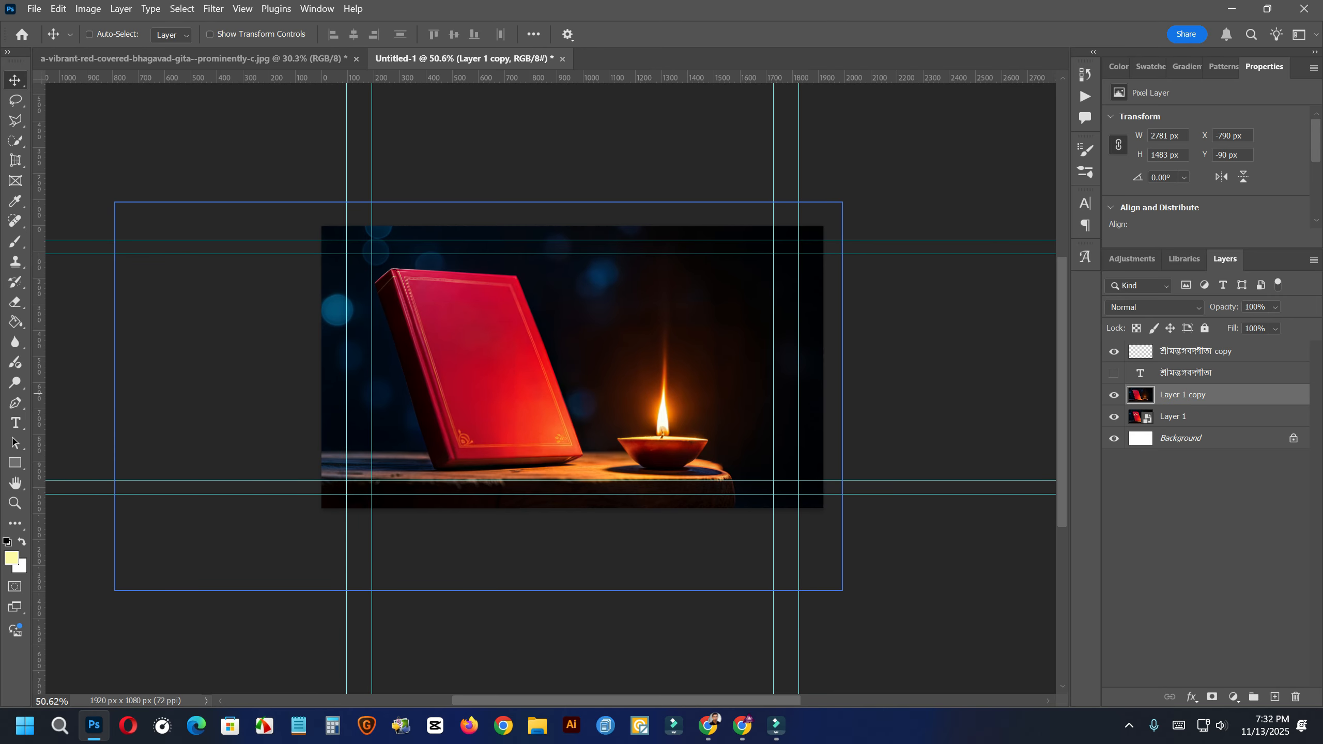
pyautogui.click(213, 9)
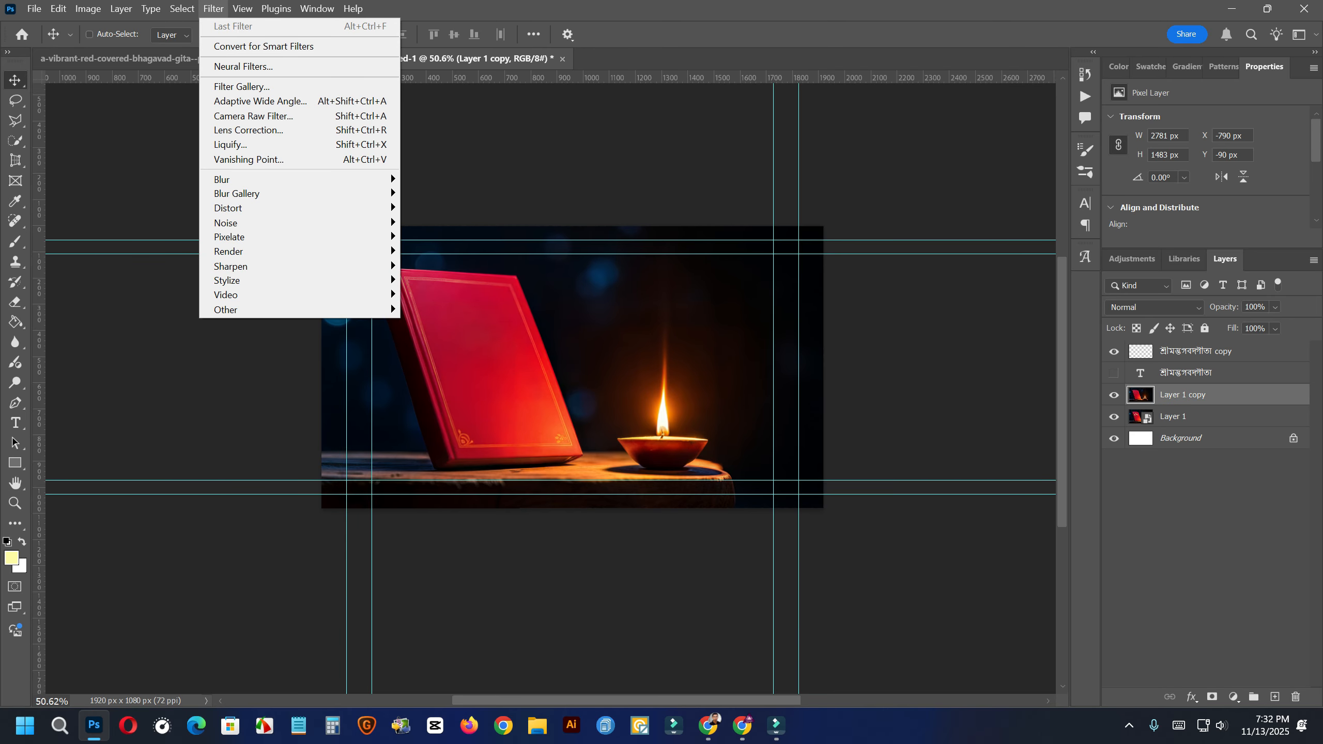
pyautogui.click(249, 160)
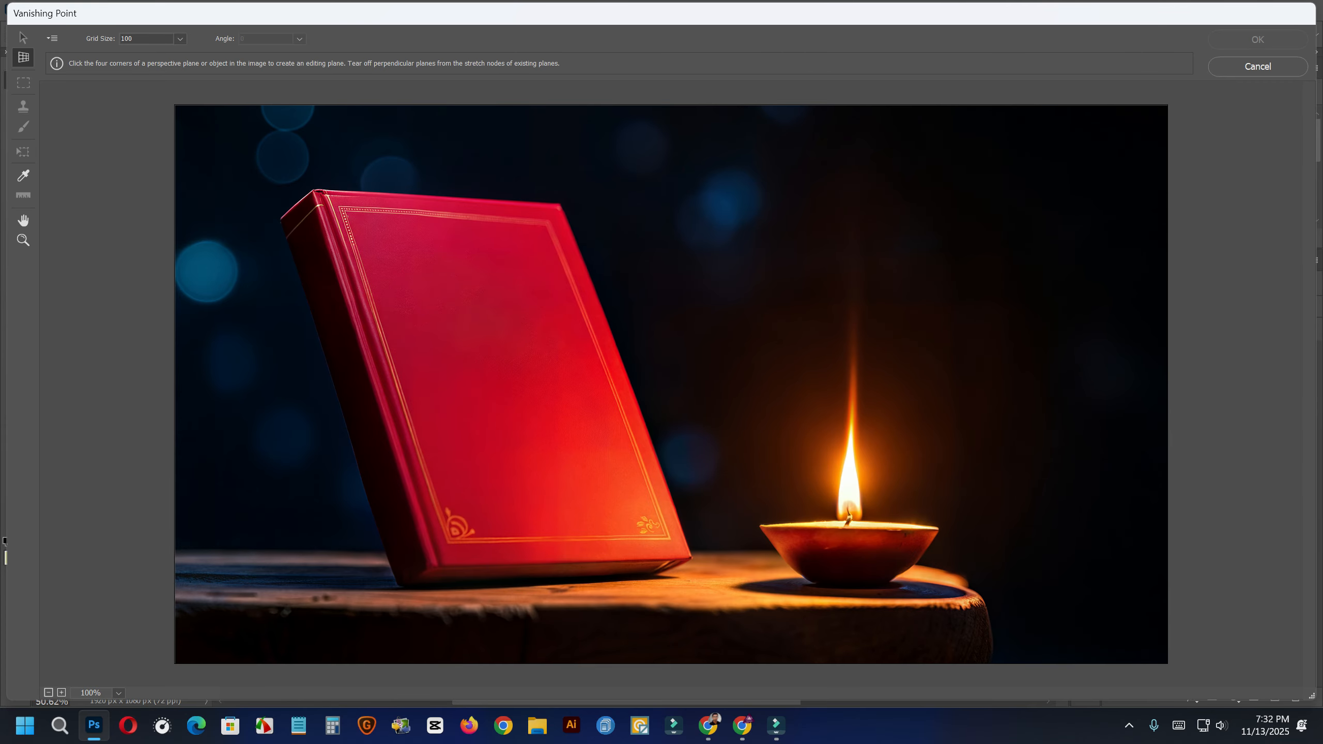
pyautogui.click(346, 211)
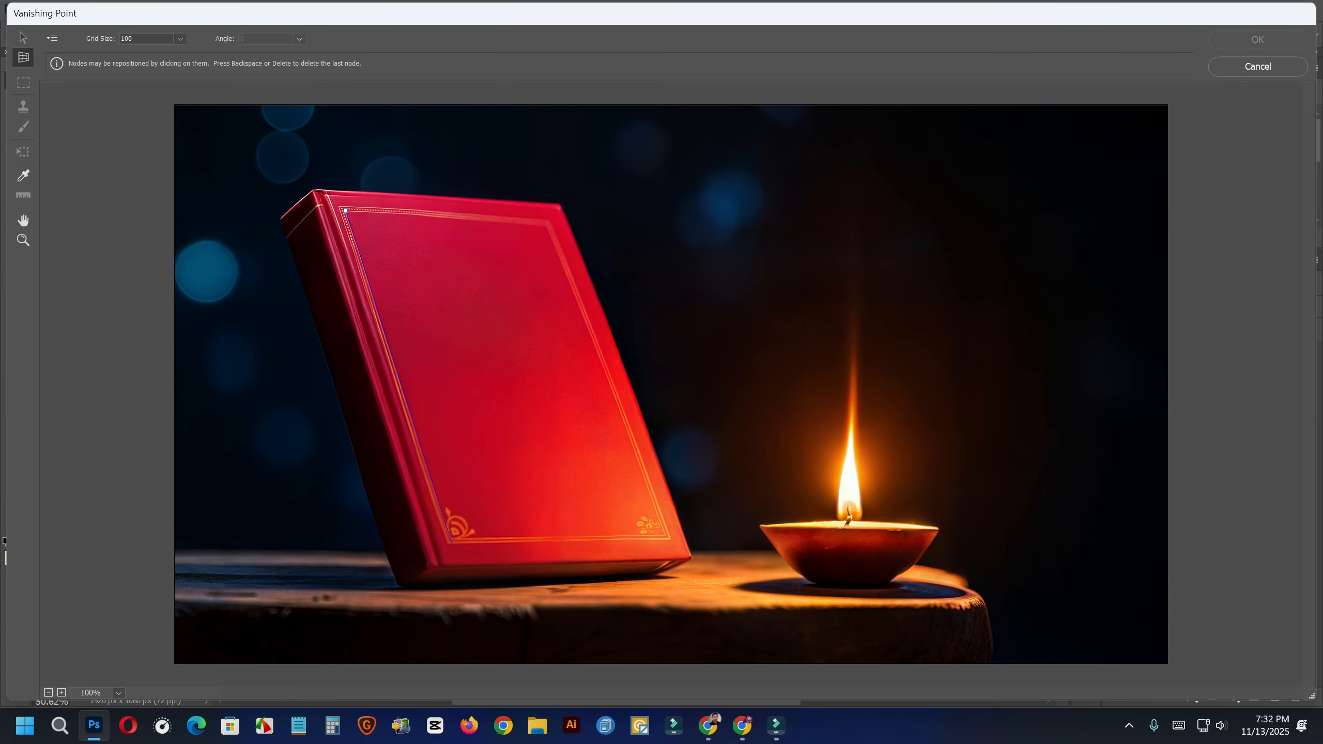
pyautogui.click(671, 538)
pyautogui.click(552, 226)
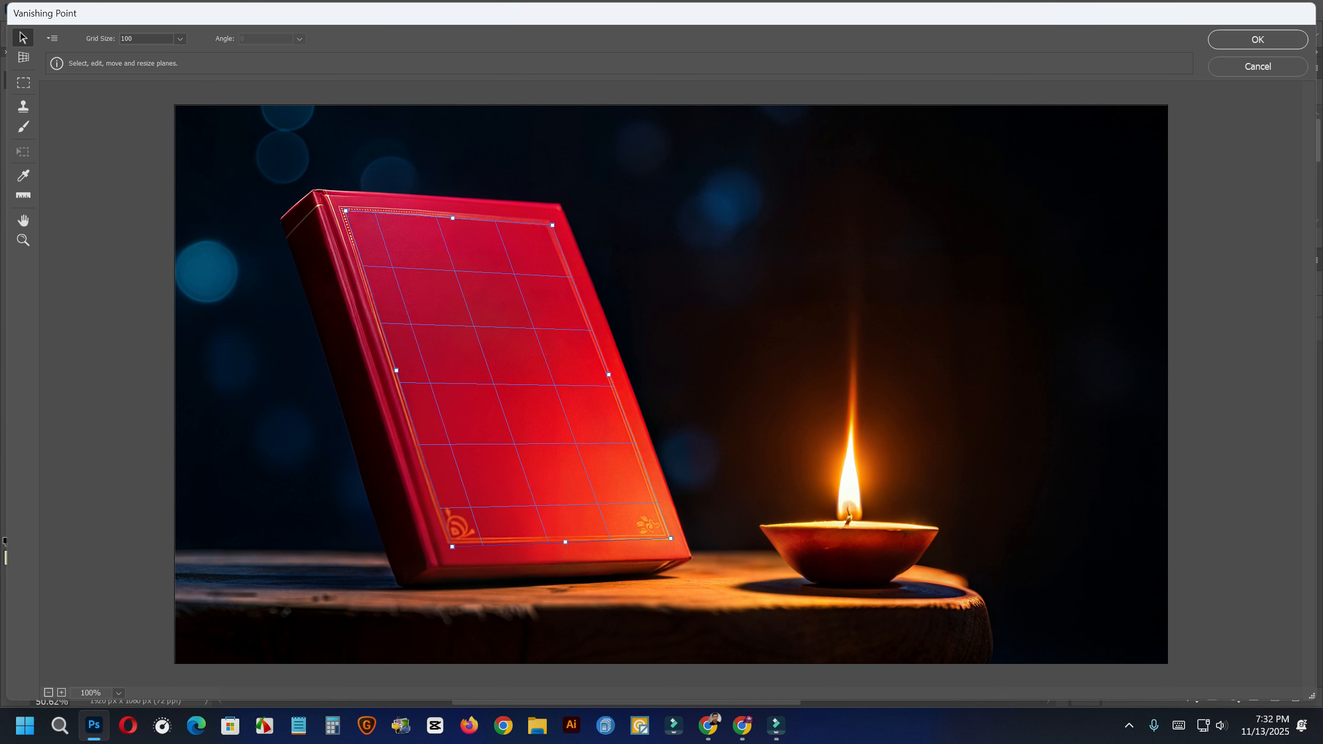
# - Paste the cut title into Vanishing Point and place it on the cover plane just below the upper border
pyautogui.press('alt')
pyautogui.hotkey('ctrl', 'v')
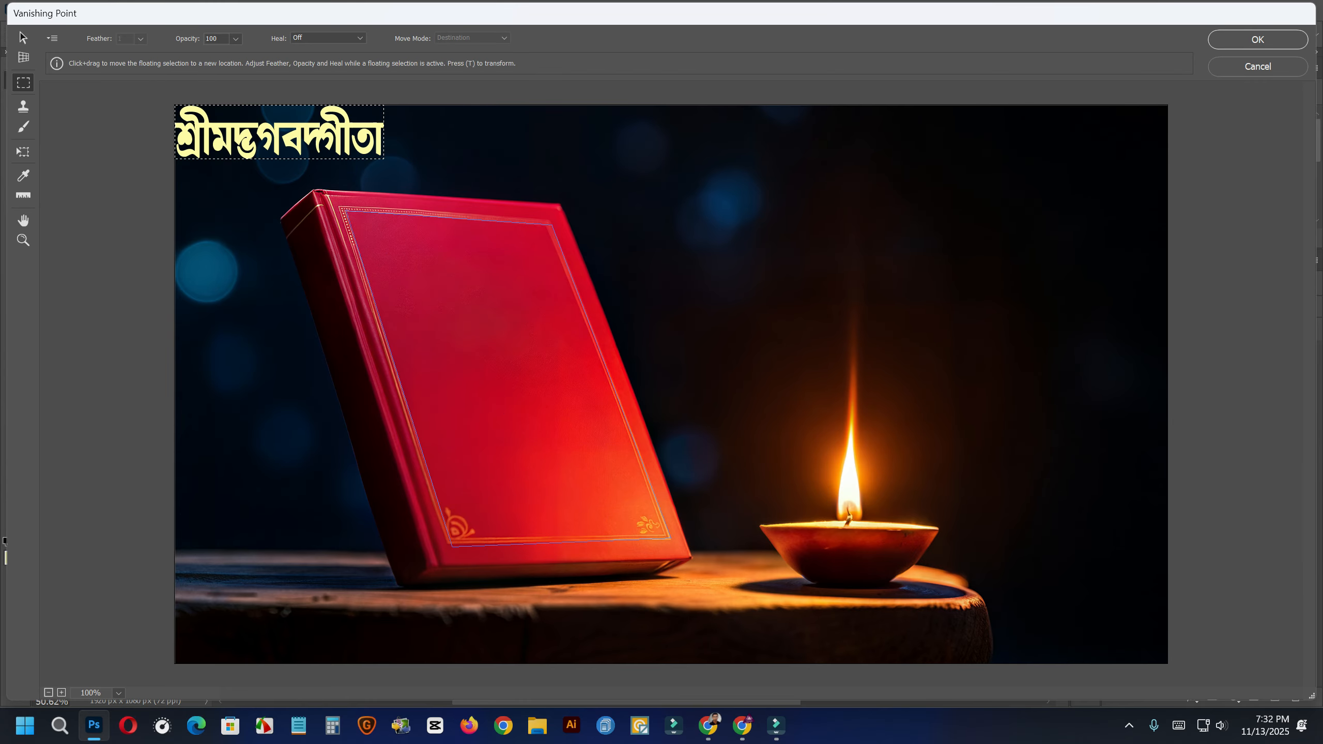
pyautogui.moveTo(291, 133); pyautogui.dragTo(469, 270)
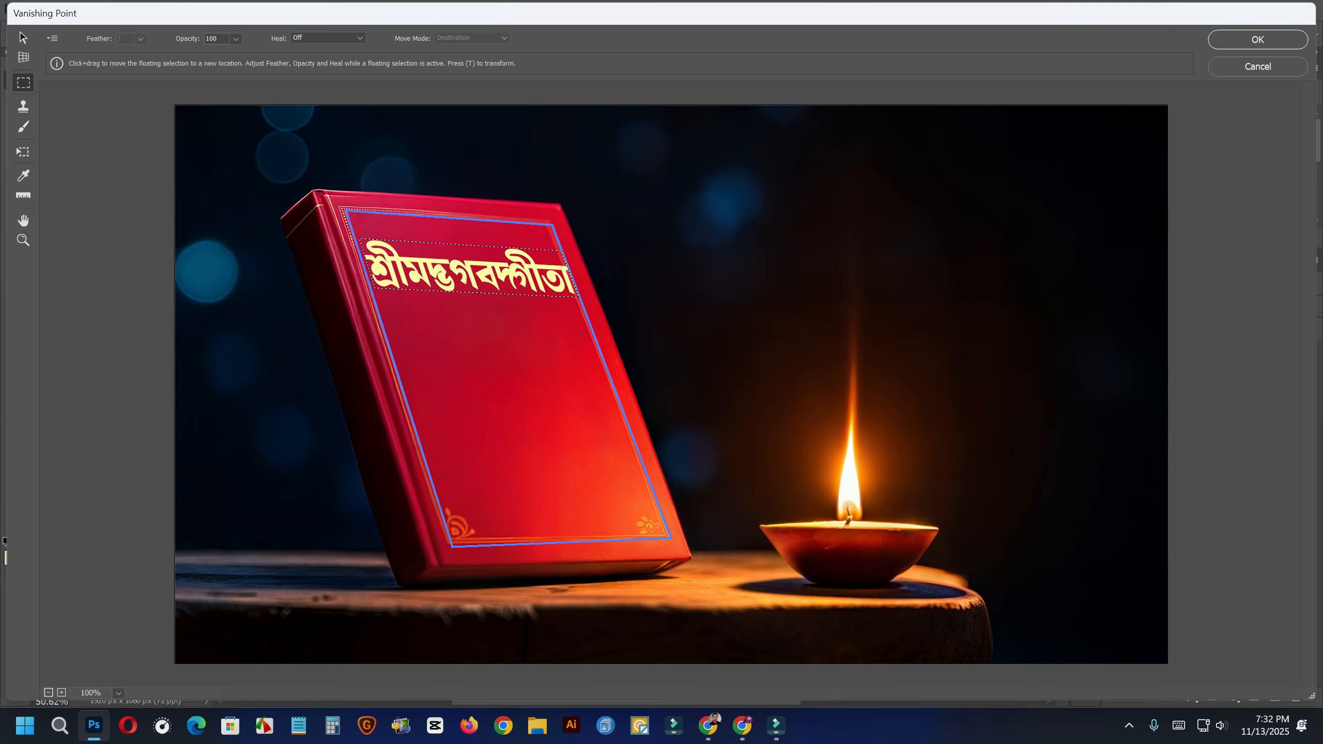
# - Scale the pasted title down to fit inside the gold border, move it closer to the upper border, and apply the filter
pyautogui.press('t')
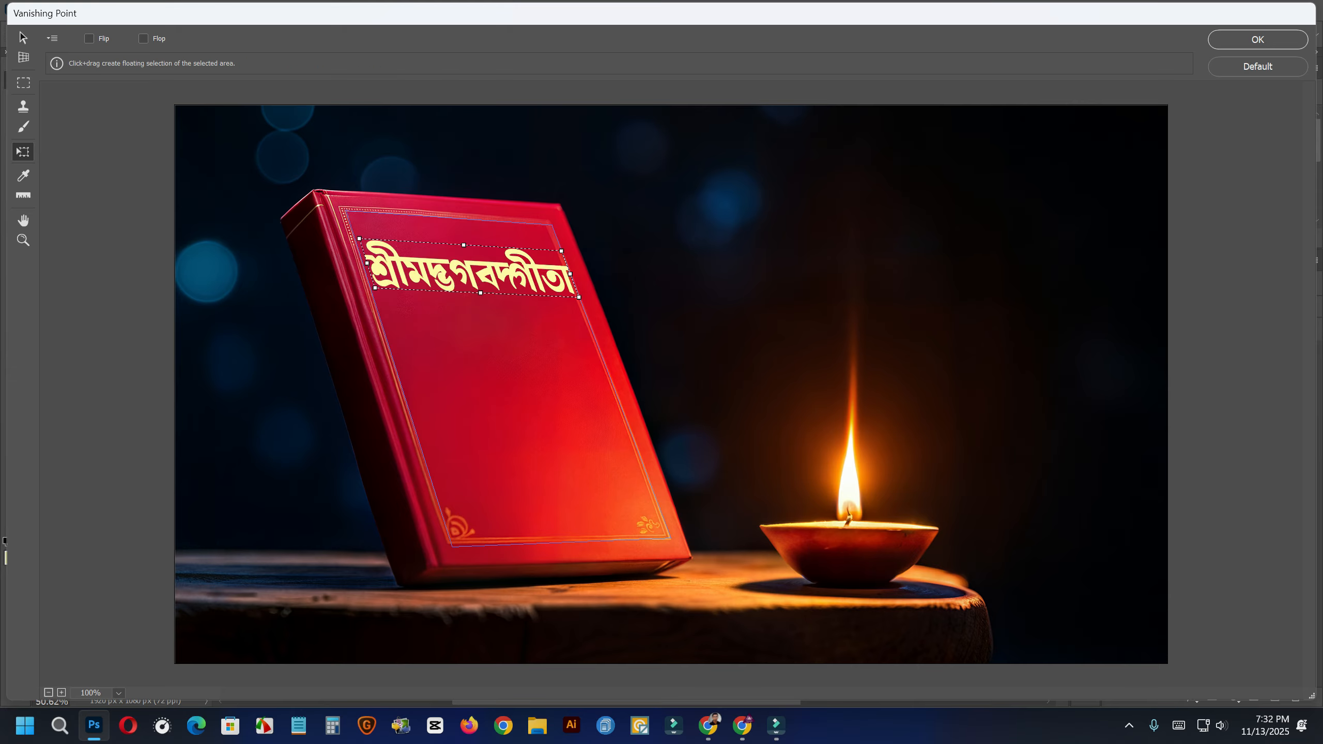
pyautogui.moveTo(561, 251); pyautogui.dragTo(543, 255)
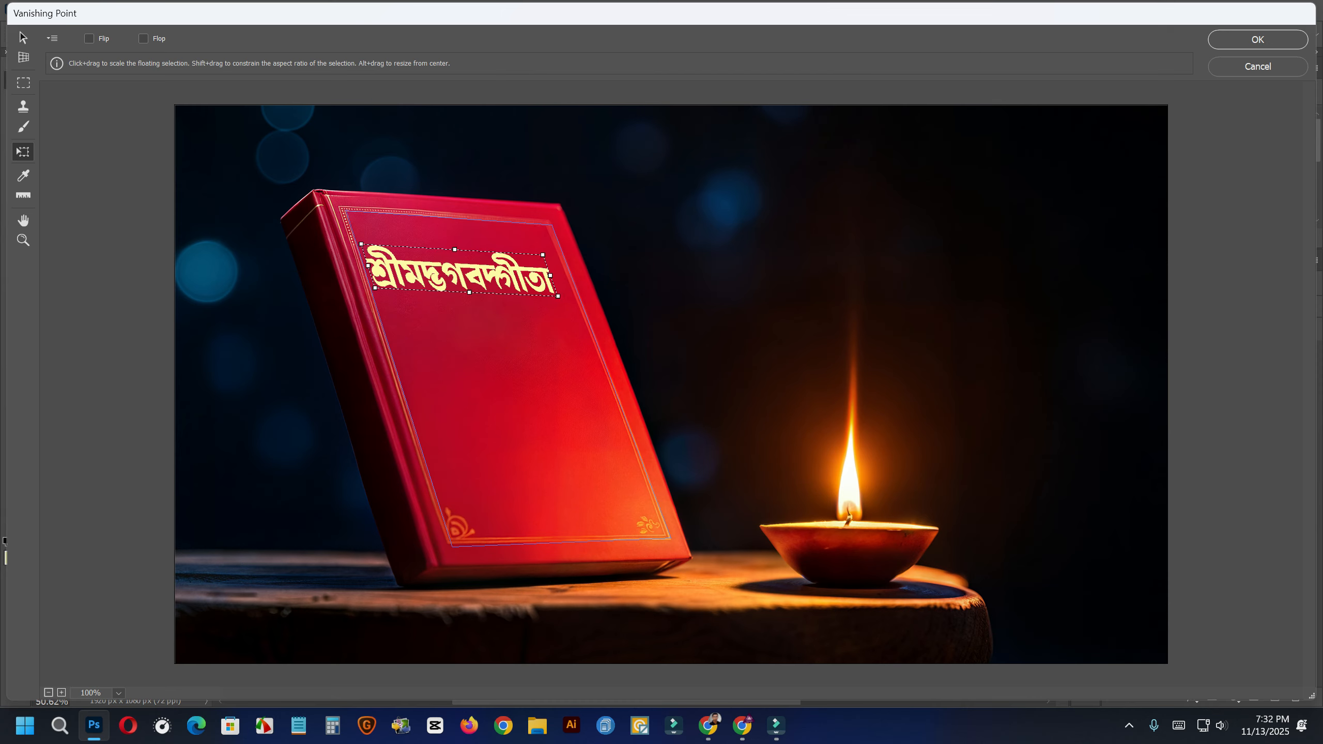
pyautogui.moveTo(461, 271)
pyautogui.mouseDown()
pyautogui.moveTo(472, 273)
pyautogui.moveTo(478, 333)
pyautogui.moveTo(463, 249)
pyautogui.mouseUp()
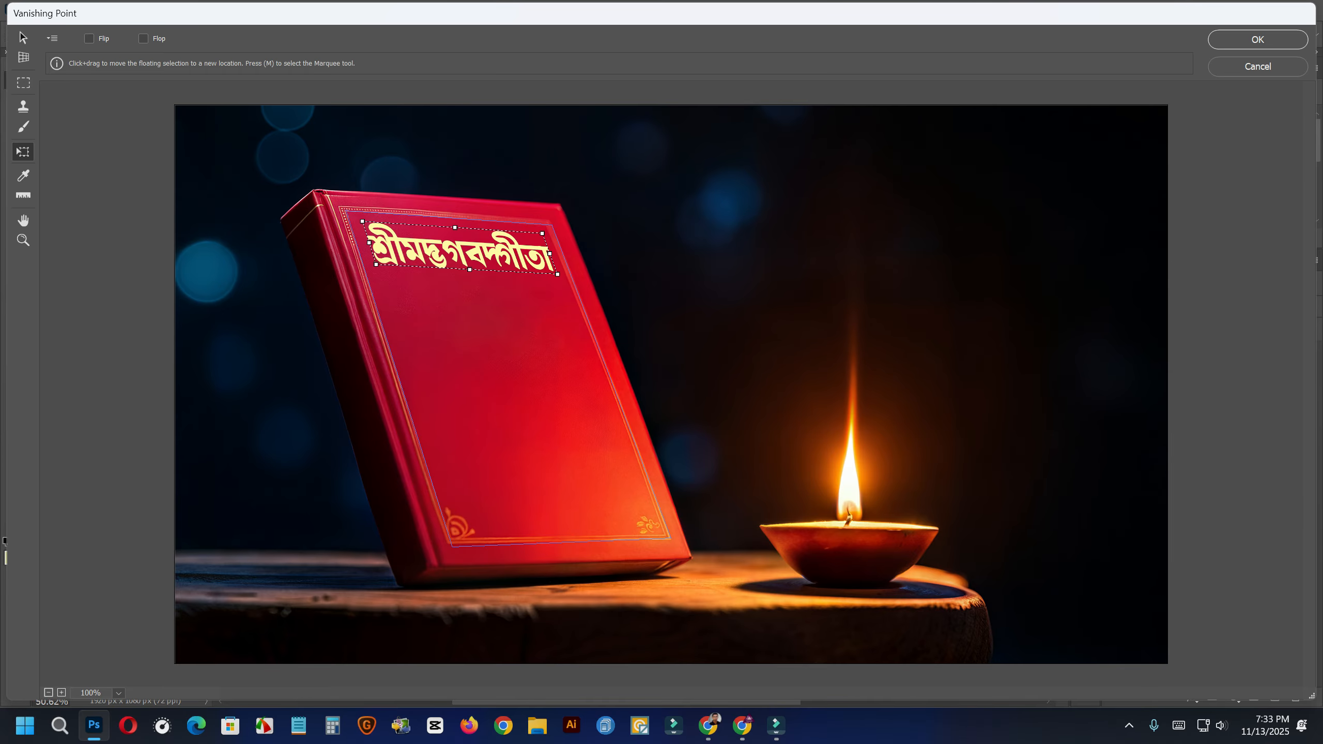
pyautogui.click(1257, 39)
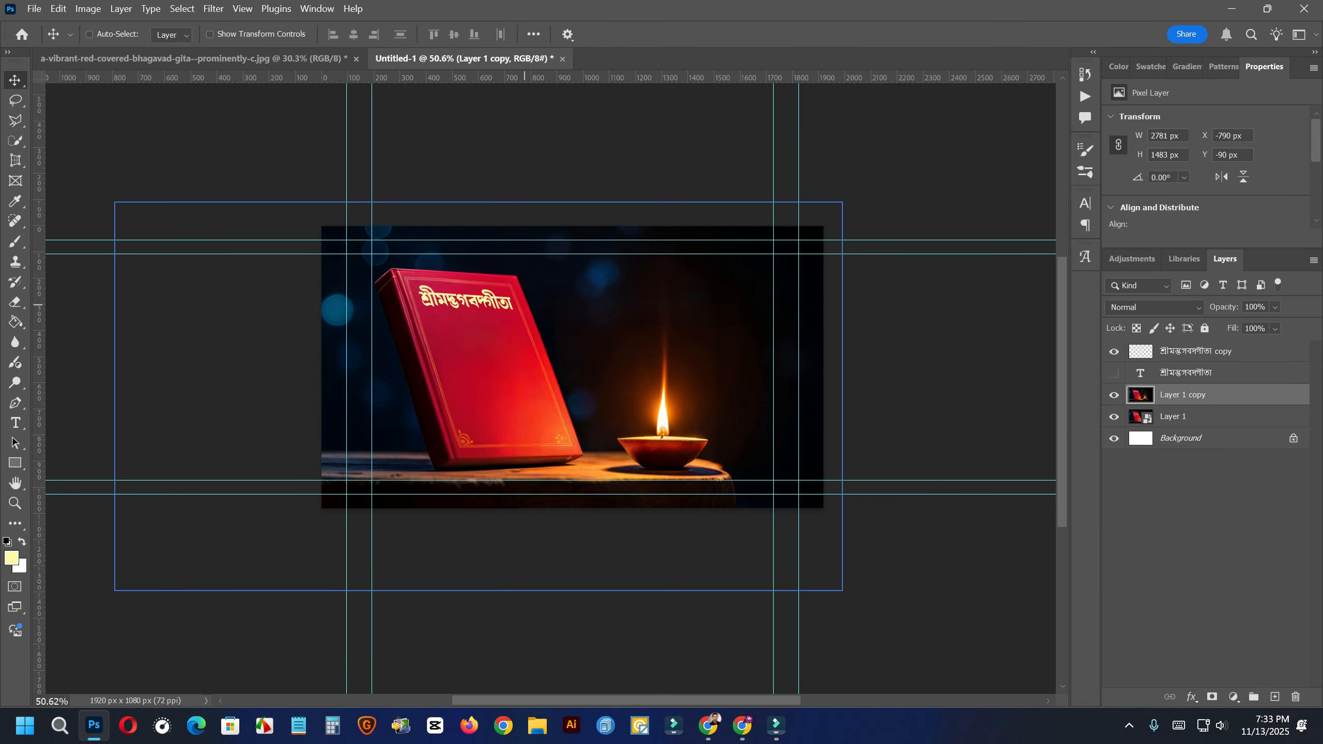
# - Duplicate Layer 1 copy with the title on it, group the duplicate, and merge the group into one layer
pyautogui.scroll(2, 554, 298)
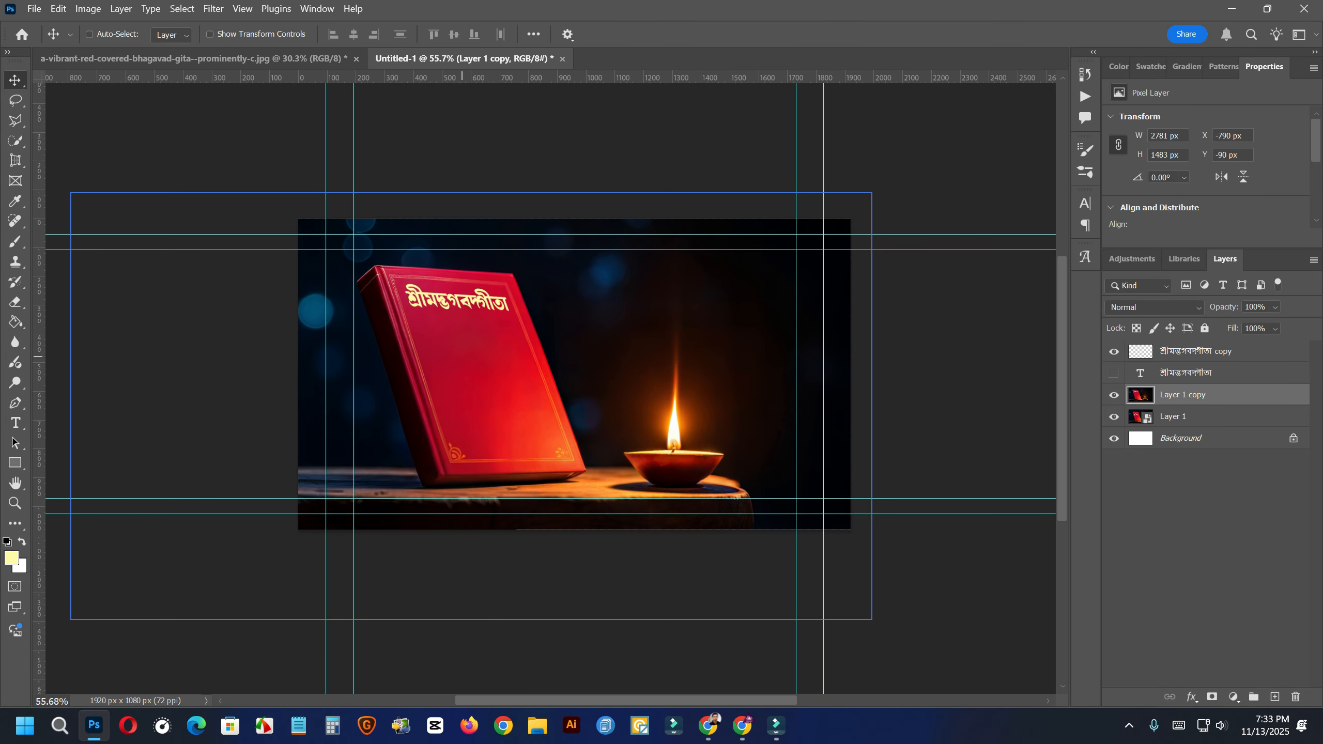
pyautogui.scroll(4, 450, 365)
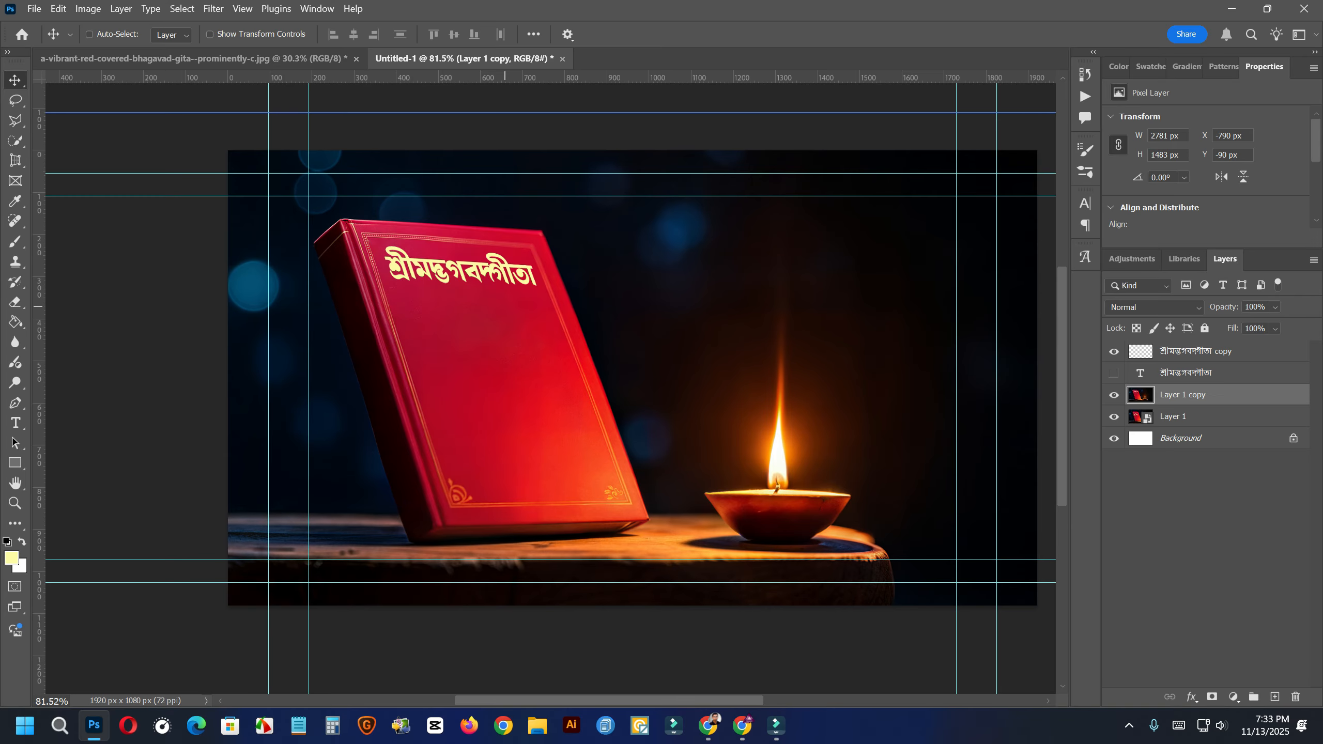
pyautogui.scroll(3, 504, 306)
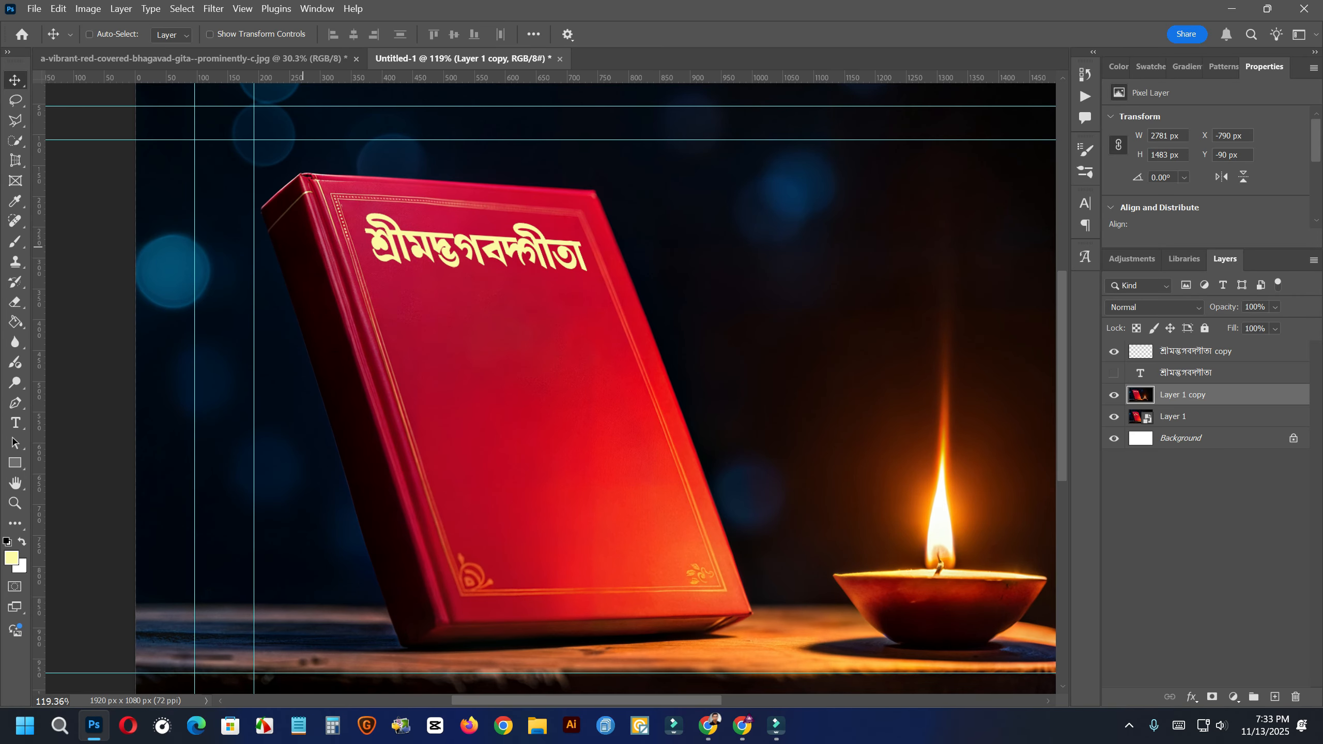
pyautogui.scroll(-1, 414, 569)
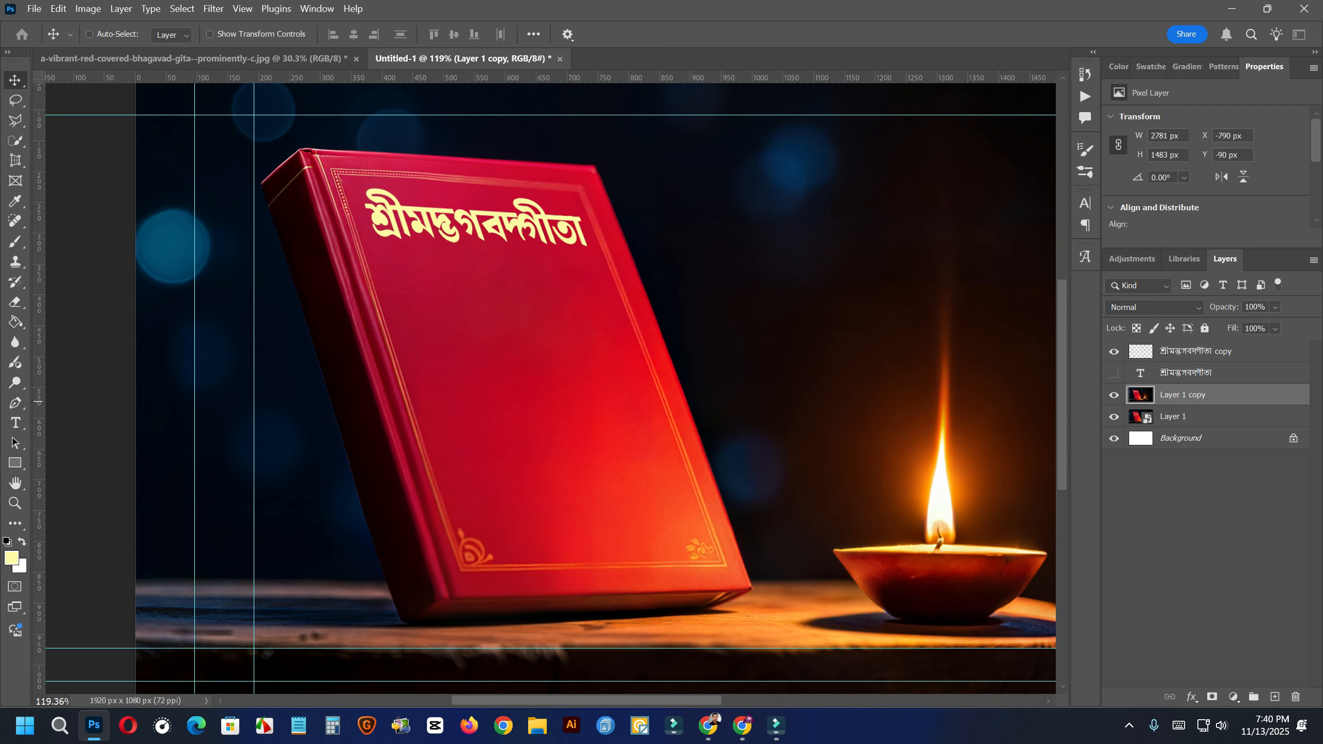
pyautogui.moveTo(1215, 398); pyautogui.dragTo(1274, 697)
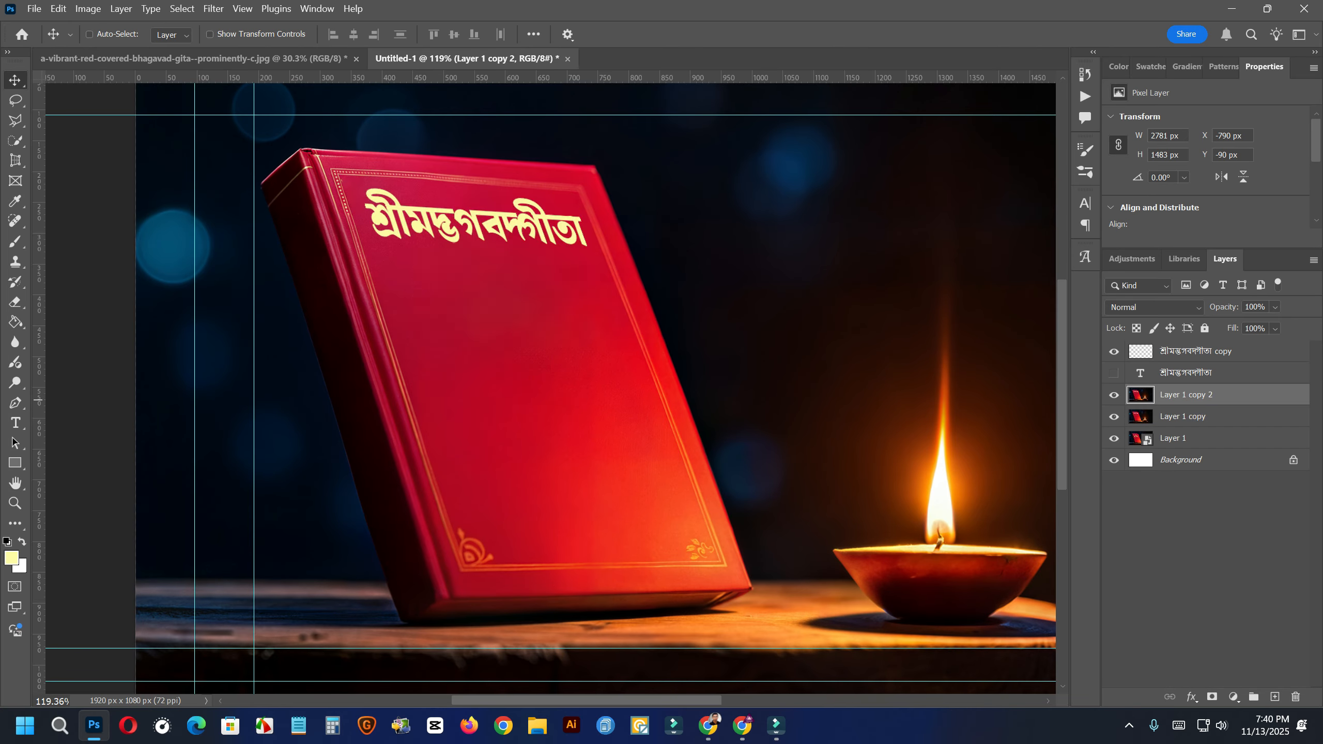
pyautogui.press('ctrl')
pyautogui.hotkey('ctrl', 'g')
pyautogui.hotkey('ctrl', 'e')
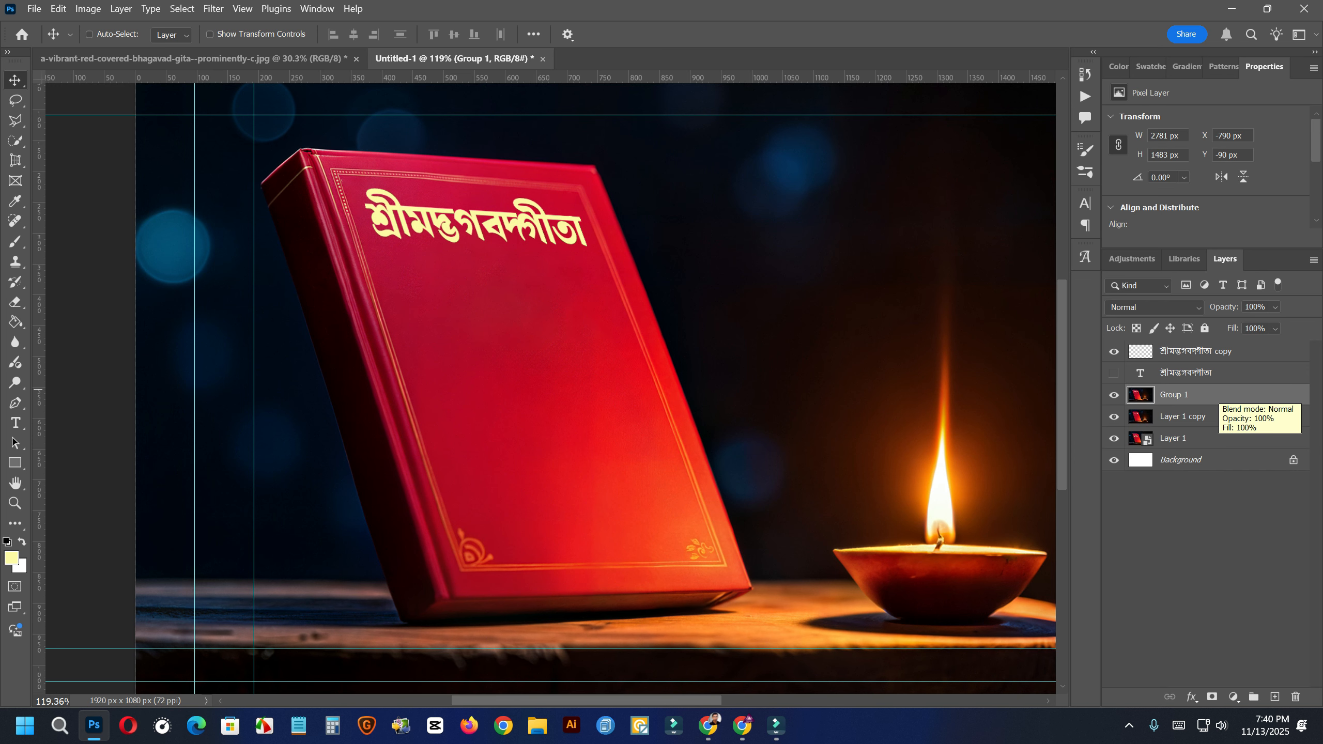
# - Open the merged Group 1 layer in Vanishing Point
pyautogui.click(214, 8)
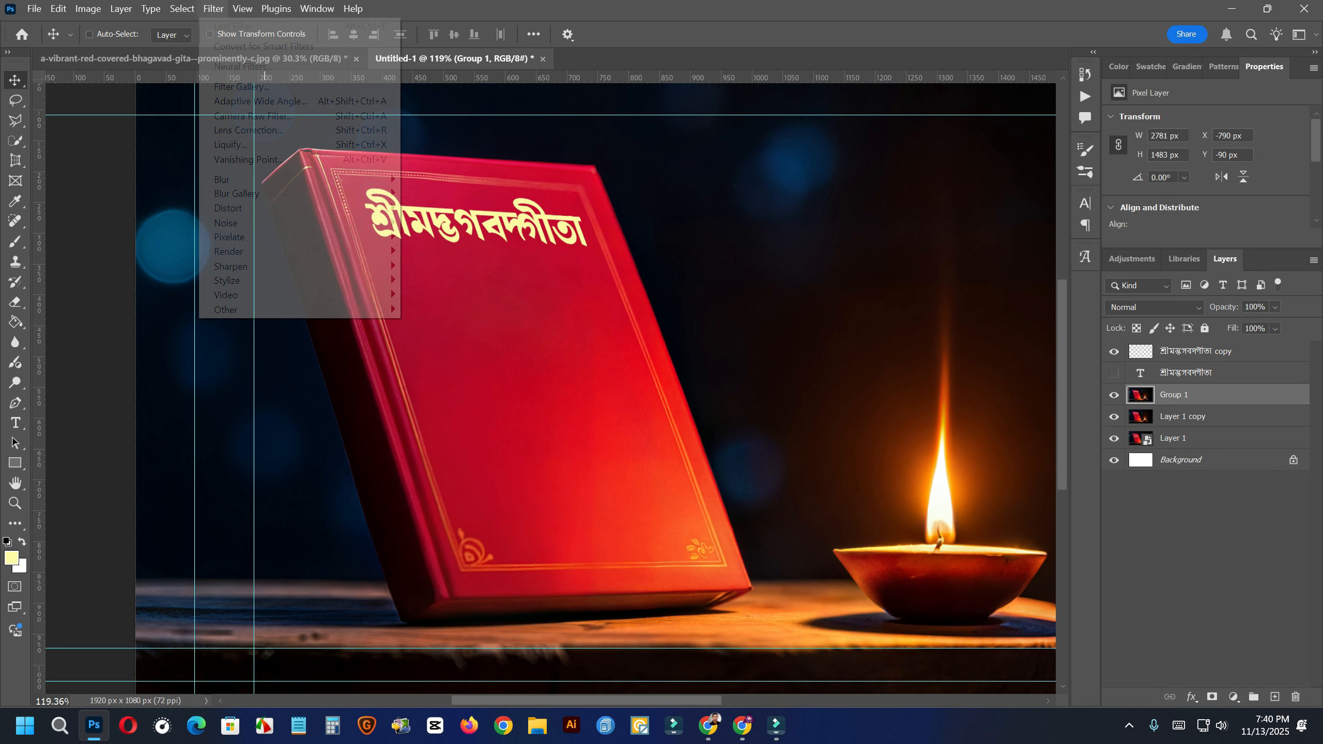
pyautogui.click(249, 160)
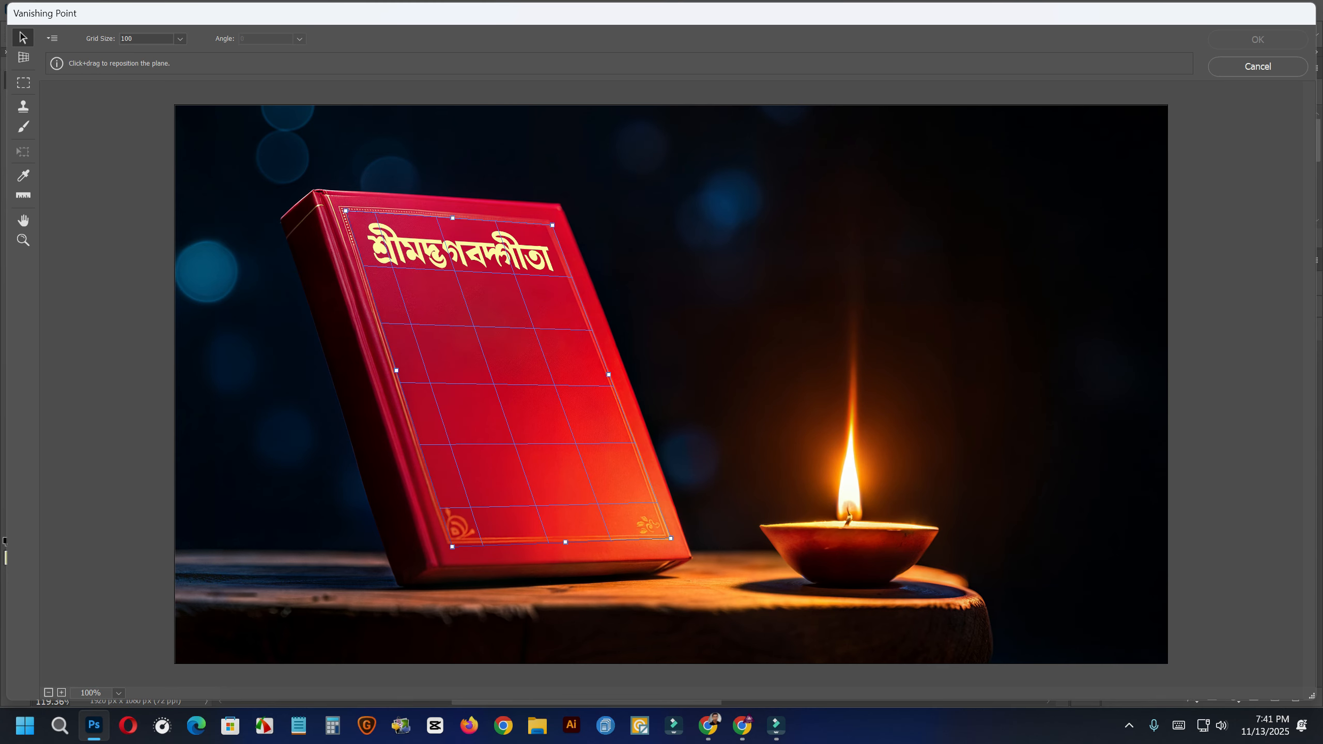
pyautogui.press('alt')
pyautogui.moveTo(396, 370); pyautogui.dragTo(349, 440)
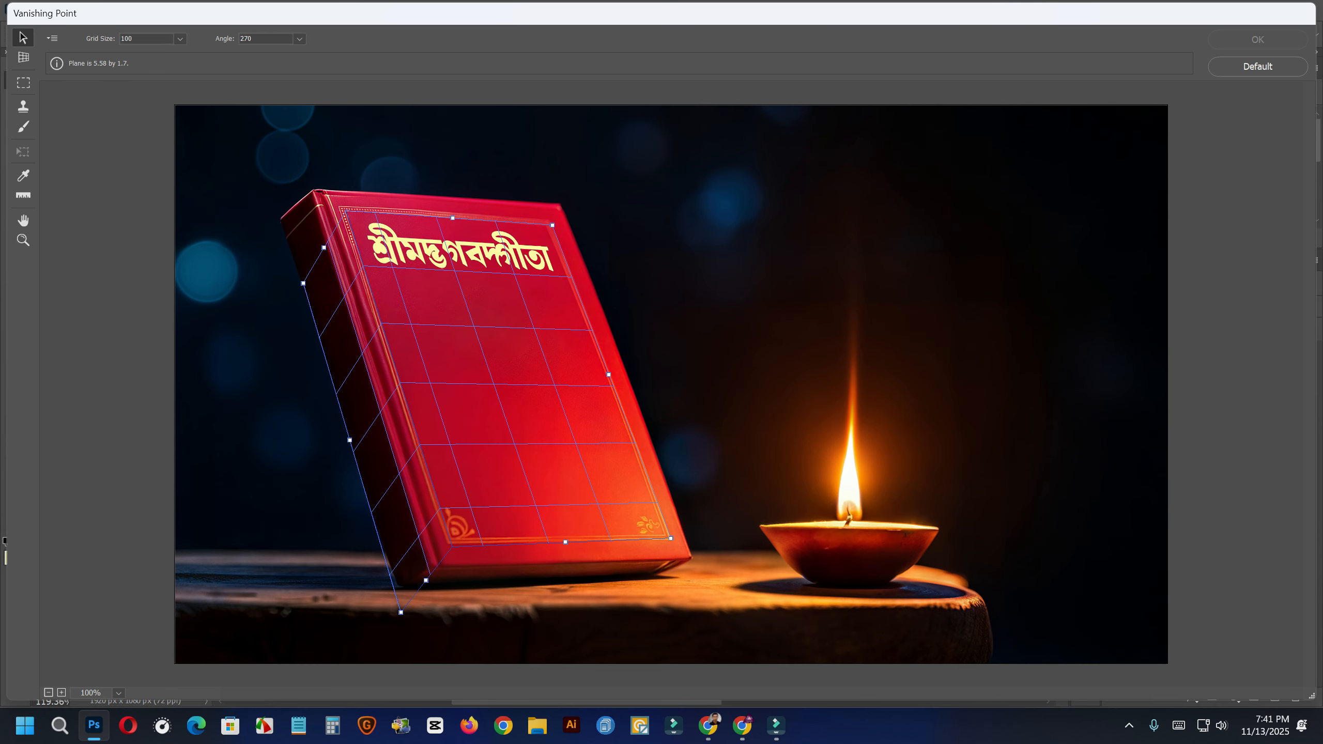
pyautogui.hotkey('ctrl', 'z')
# - Reposition the perspective plane's four corners from the gold border to the outer corners of the book's front cover
pyautogui.click(443, 338)
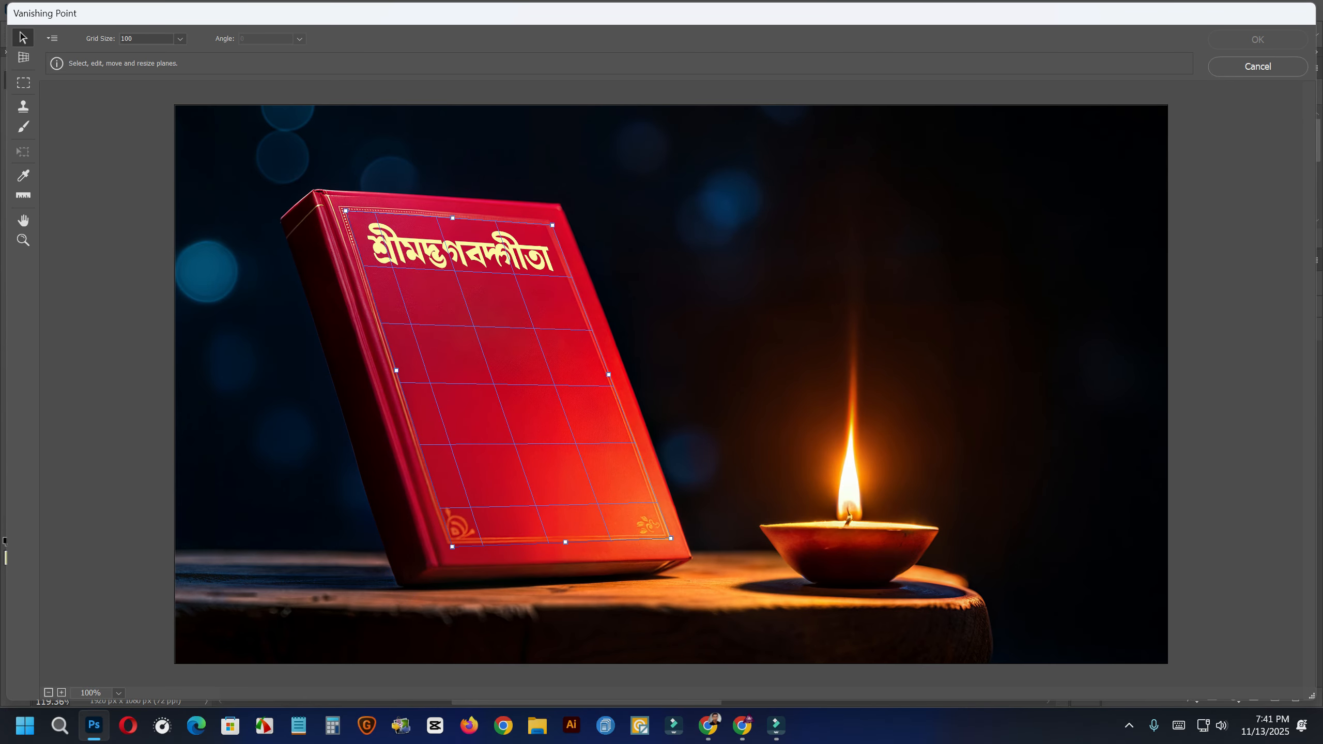
pyautogui.moveTo(346, 210); pyautogui.dragTo(314, 192)
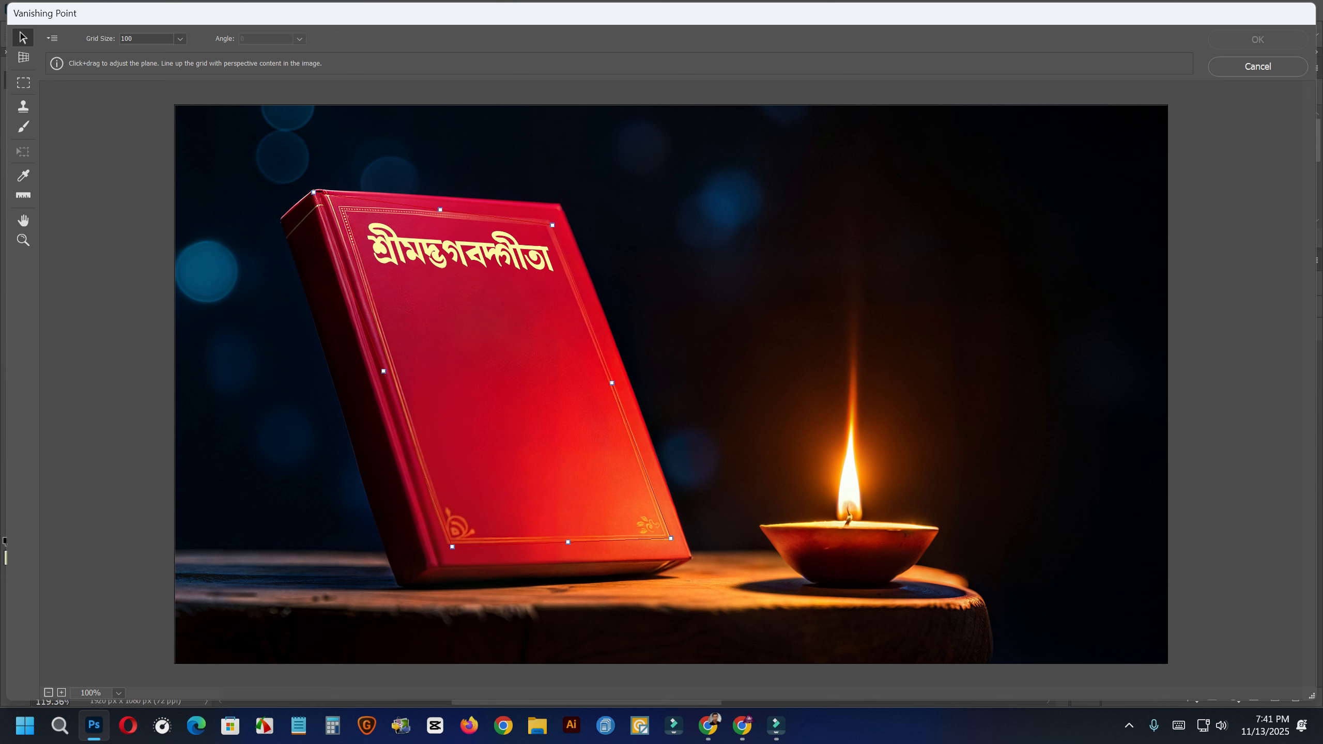
pyautogui.moveTo(453, 547); pyautogui.dragTo(432, 565)
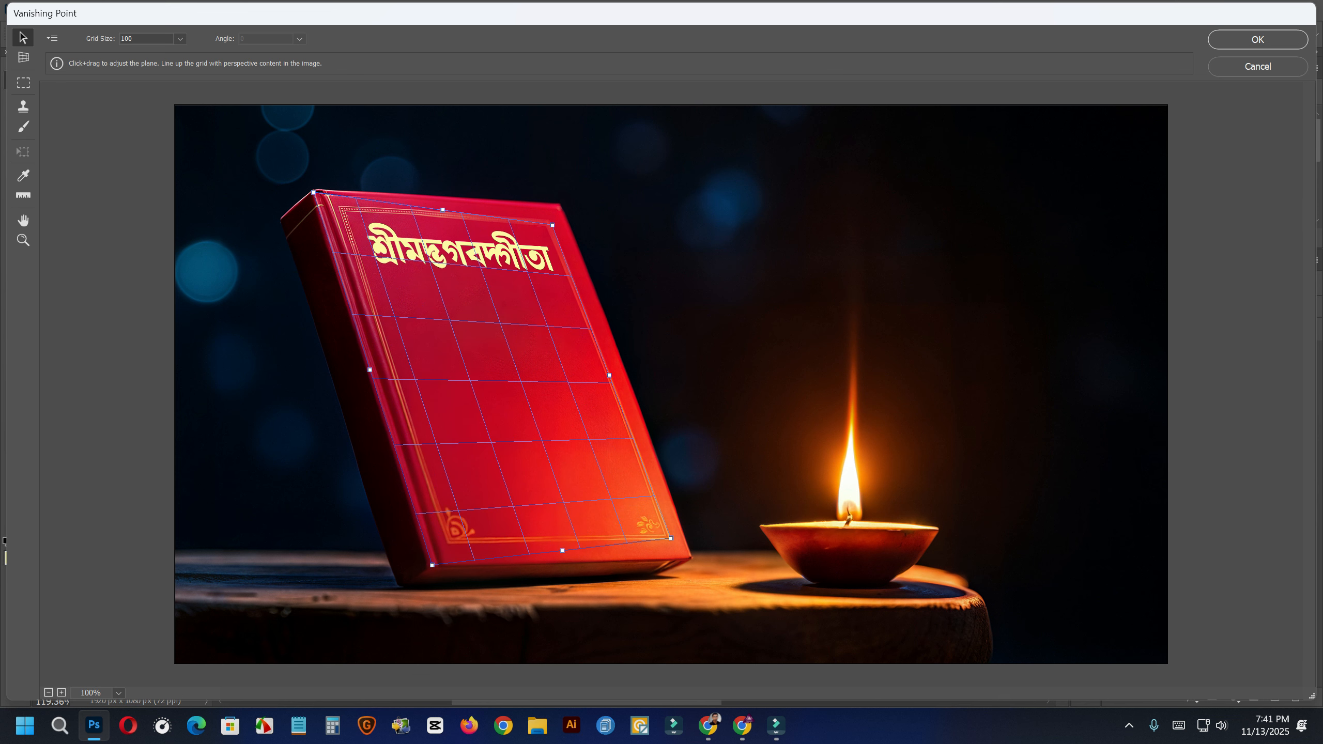
pyautogui.click(490, 376)
pyautogui.moveTo(552, 226); pyautogui.dragTo(558, 206)
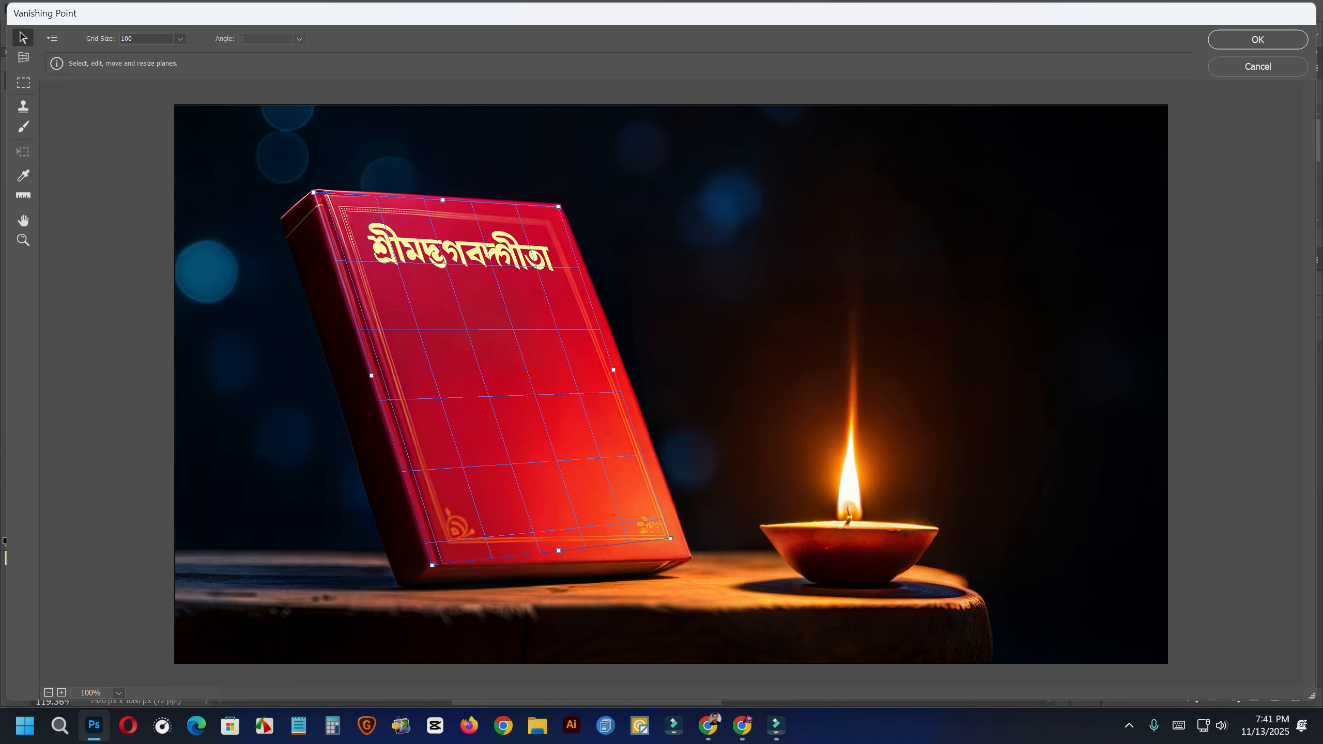
pyautogui.moveTo(670, 539); pyautogui.dragTo(689, 557)
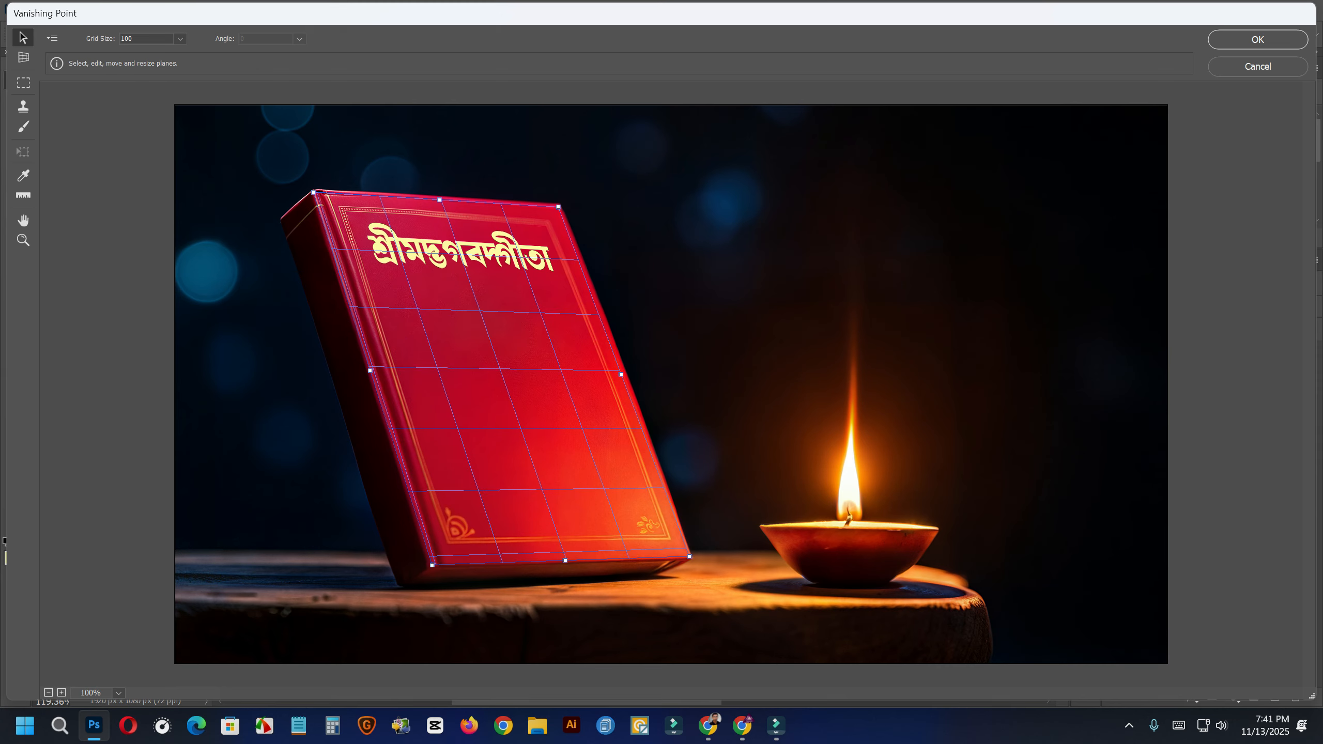
# - Tear off a perpendicular plane from the cover plane's spine-side edge so it extends across the book's spine
pyautogui.press('alt')
pyautogui.moveTo(370, 370); pyautogui.dragTo(342, 412)
pyautogui.click(255, 409)
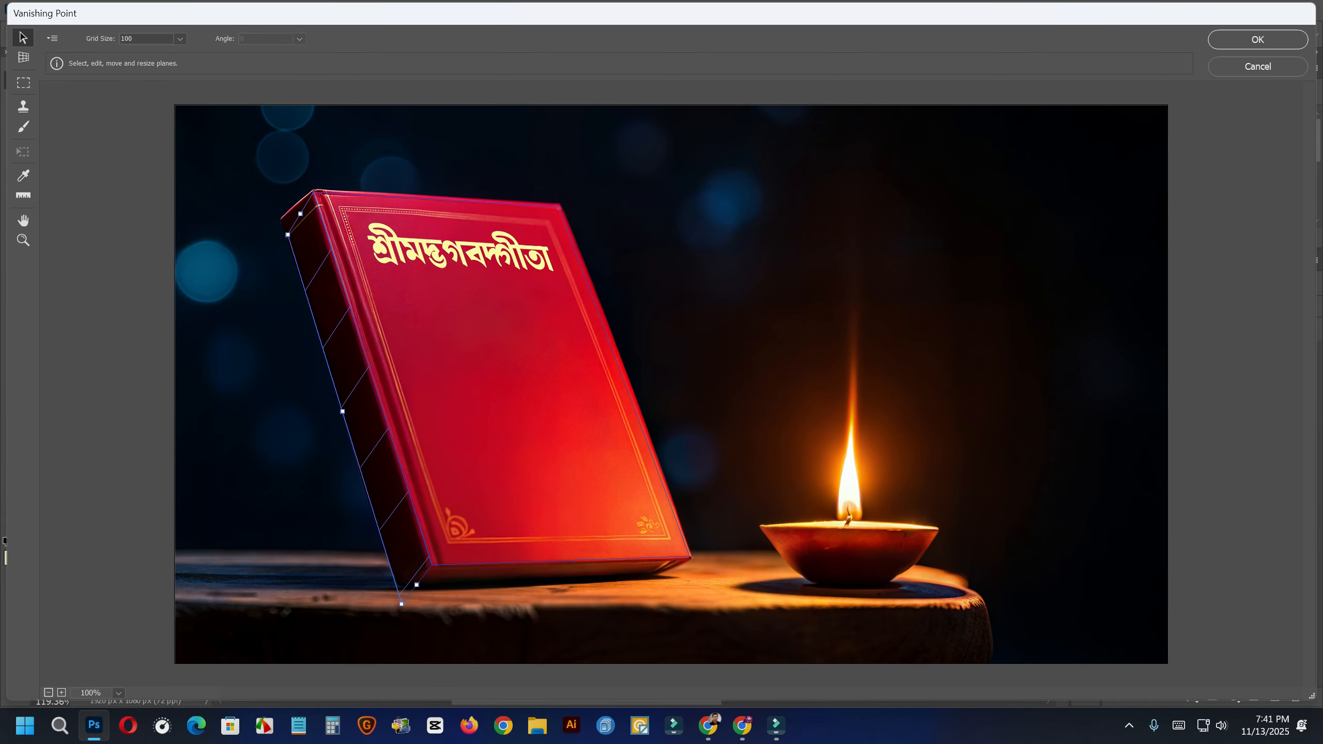
# - Try to fit the perpendicular plane's outer corners to the edges of the book's spine
pyautogui.keyDown('ctrl'); pyautogui.click(319, 271); pyautogui.keyUp('ctrl')
pyautogui.moveTo(287, 237); pyautogui.dragTo(282, 215)
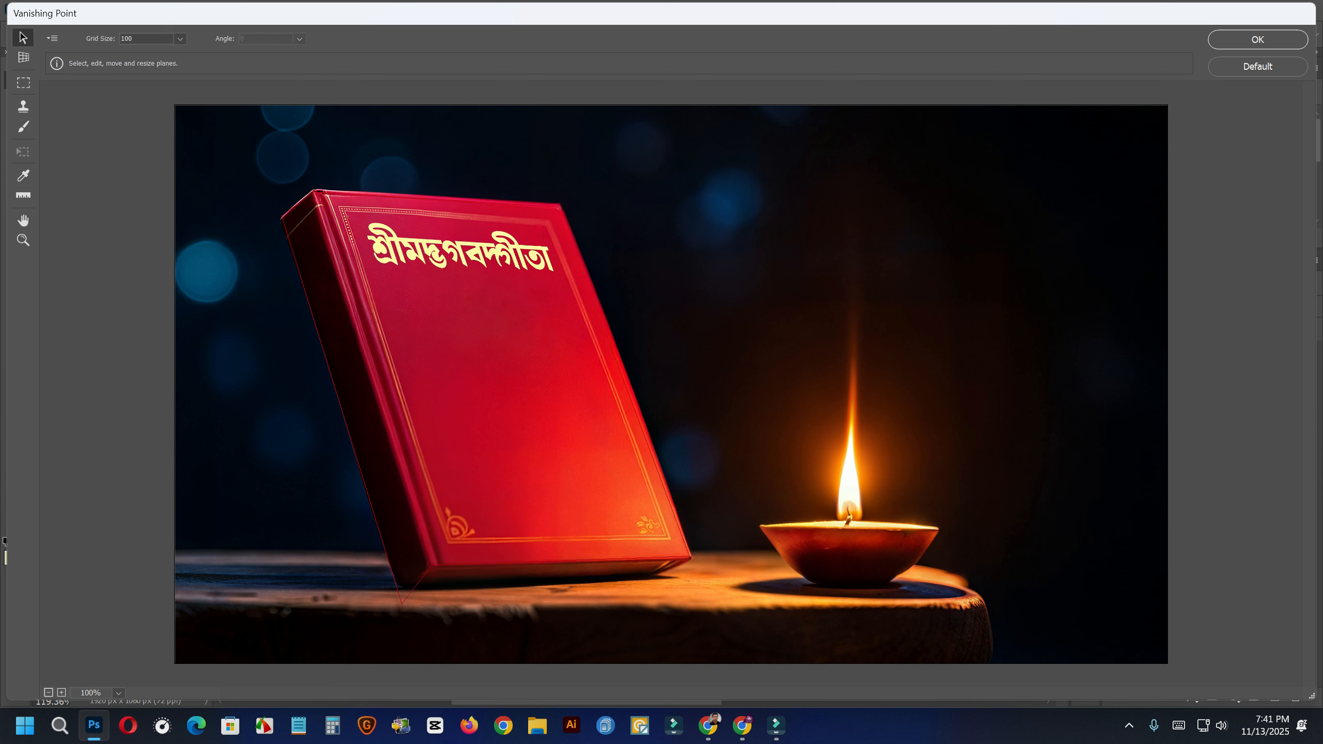
pyautogui.hotkey('ctrl', 'z')
pyautogui.moveTo(402, 604); pyautogui.dragTo(395, 580)
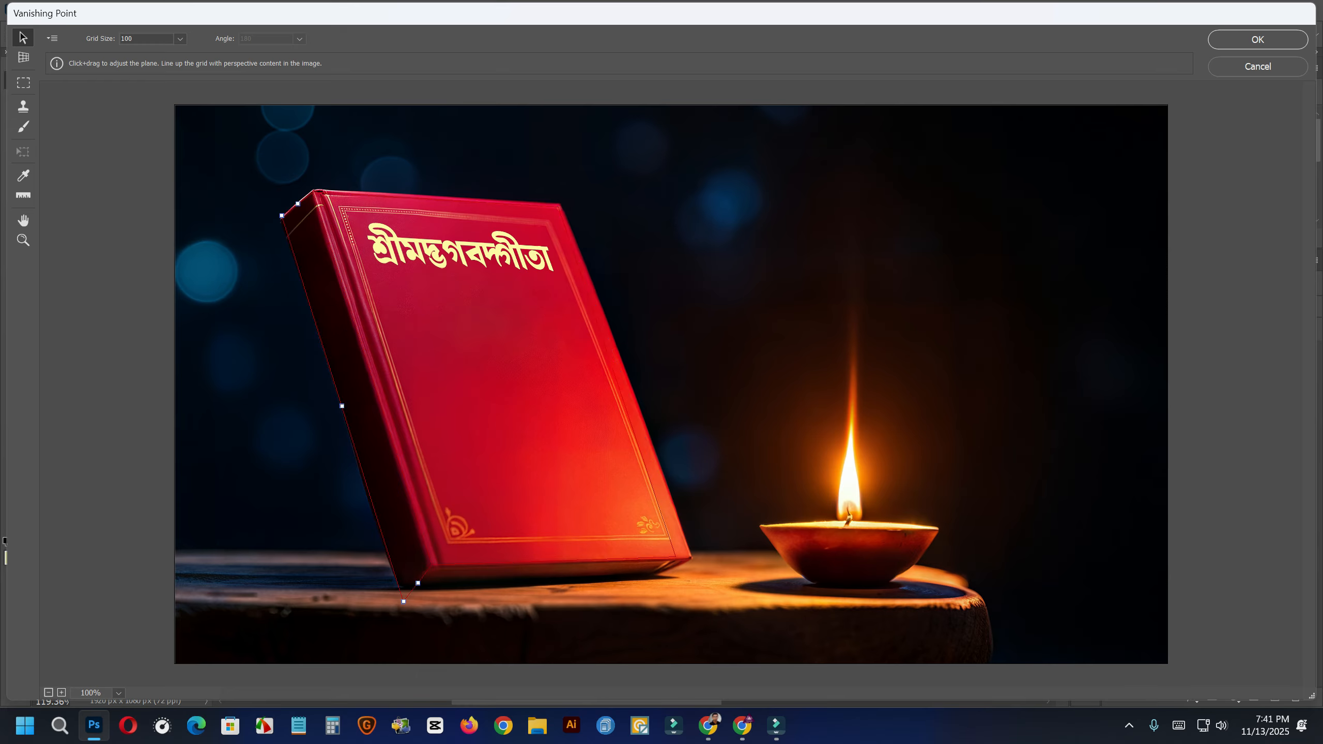
pyautogui.moveTo(395, 580); pyautogui.dragTo(404, 601)
pyautogui.hotkey('ctrl', 'z')
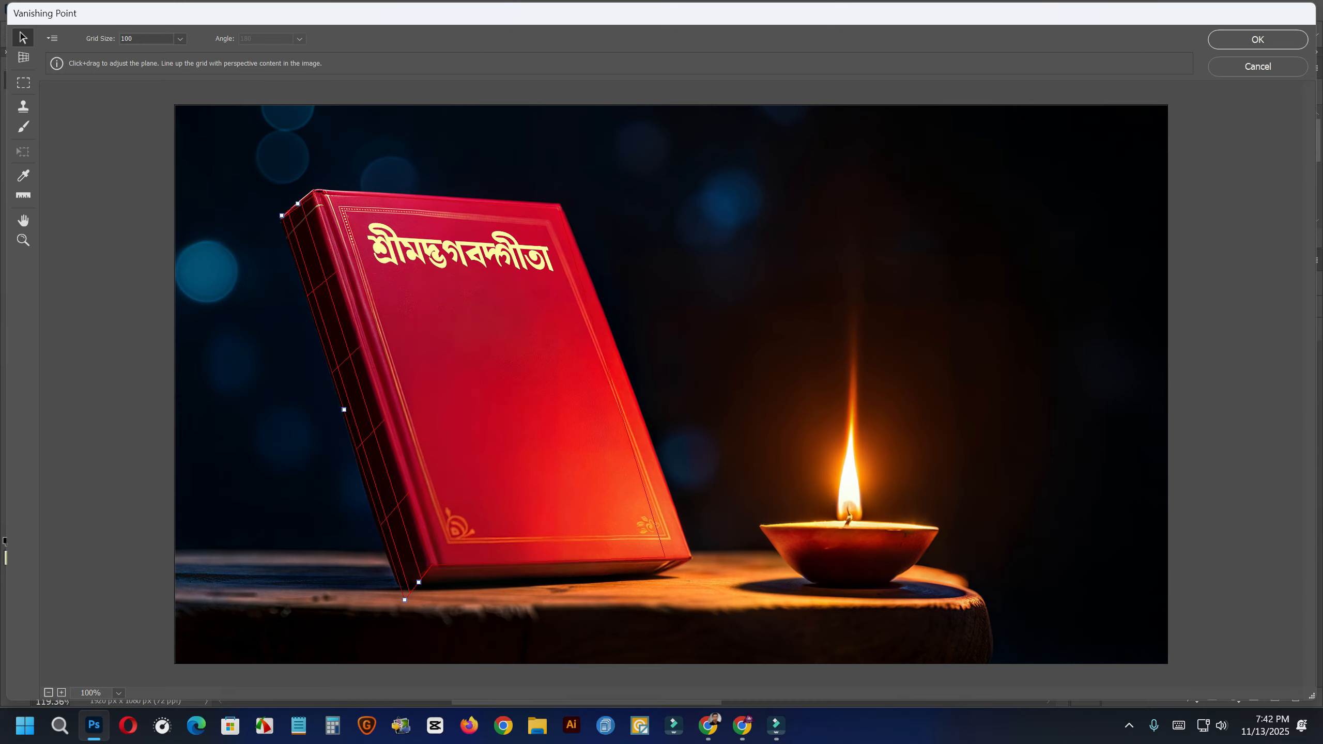
pyautogui.hotkey('ctrl', 'z')
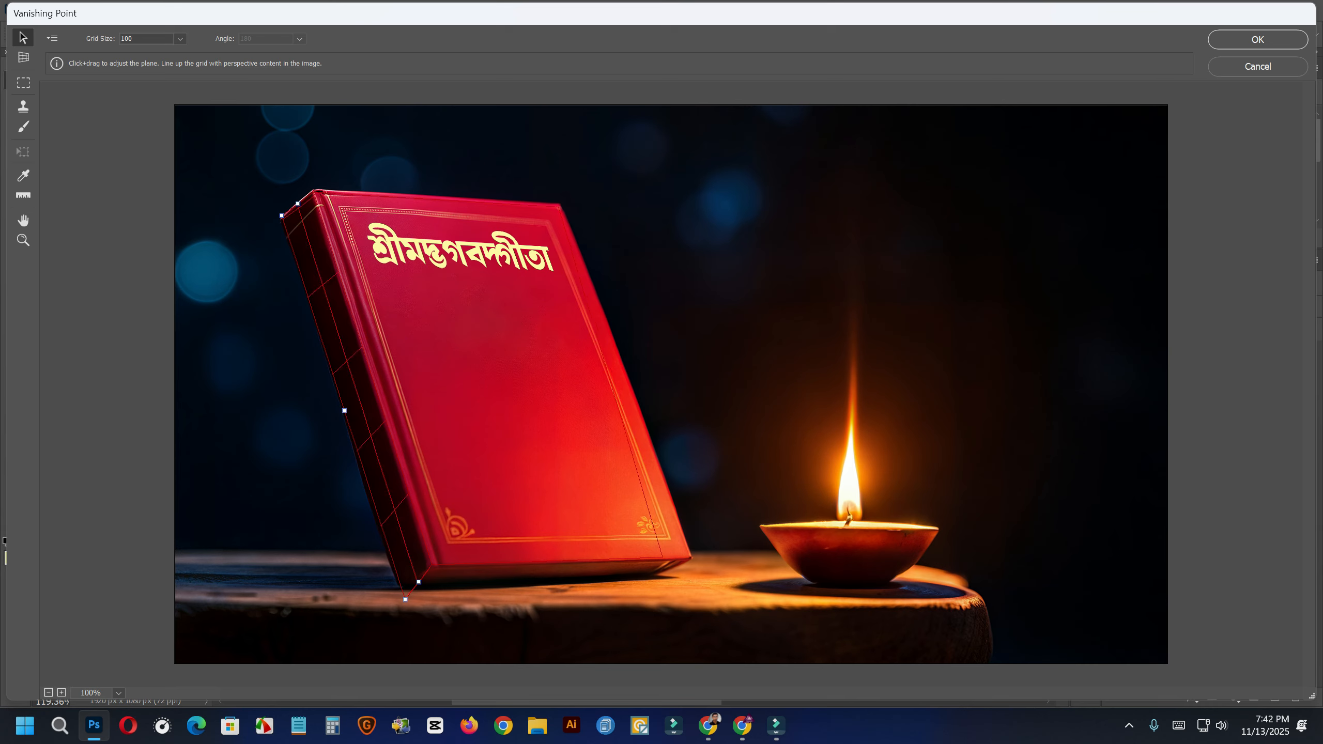
pyautogui.hotkey('ctrl', 'z')
pyautogui.hotkey('ctrl', 'z')
pyautogui.hotkey('ctrl', 'shift', 'z')
pyautogui.hotkey('ctrl', 'shift', 'z')
pyautogui.hotkey('ctrl', 'shift', 'z')
pyautogui.moveTo(409, 595); pyautogui.dragTo(404, 600)
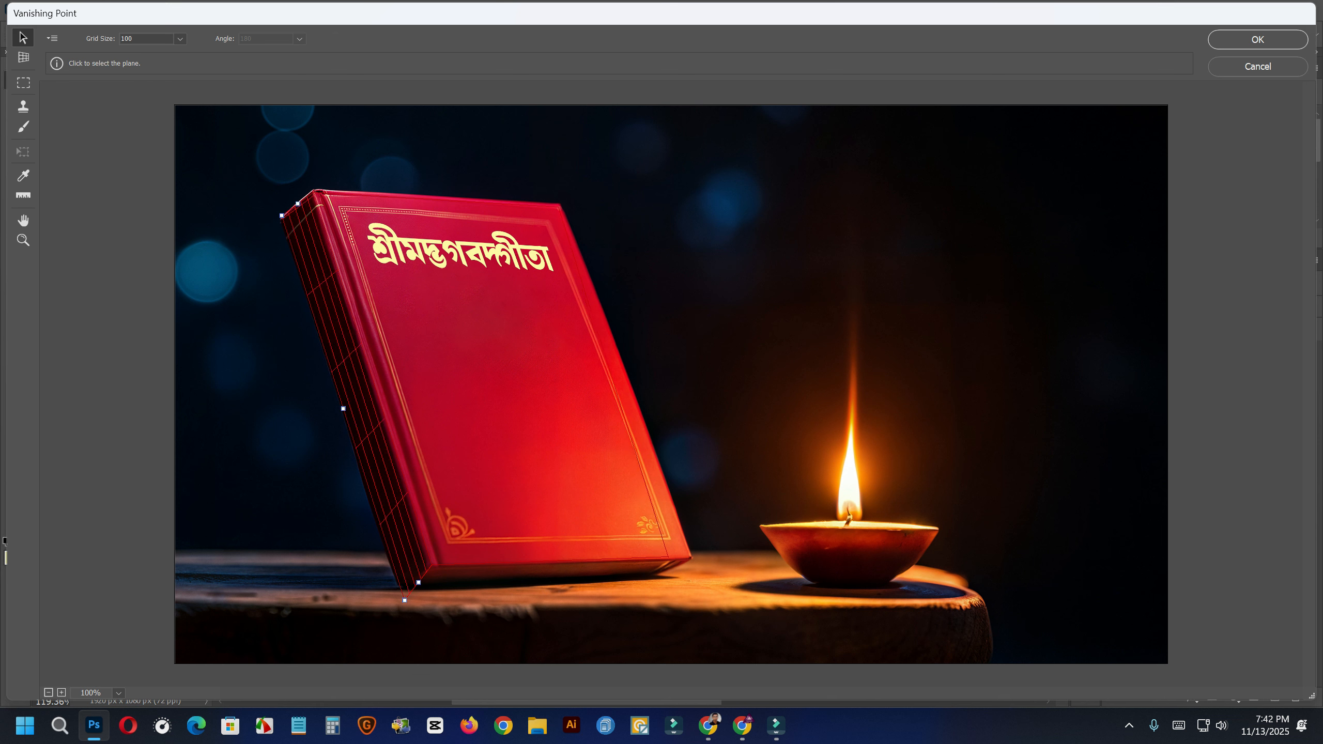
pyautogui.click(310, 417)
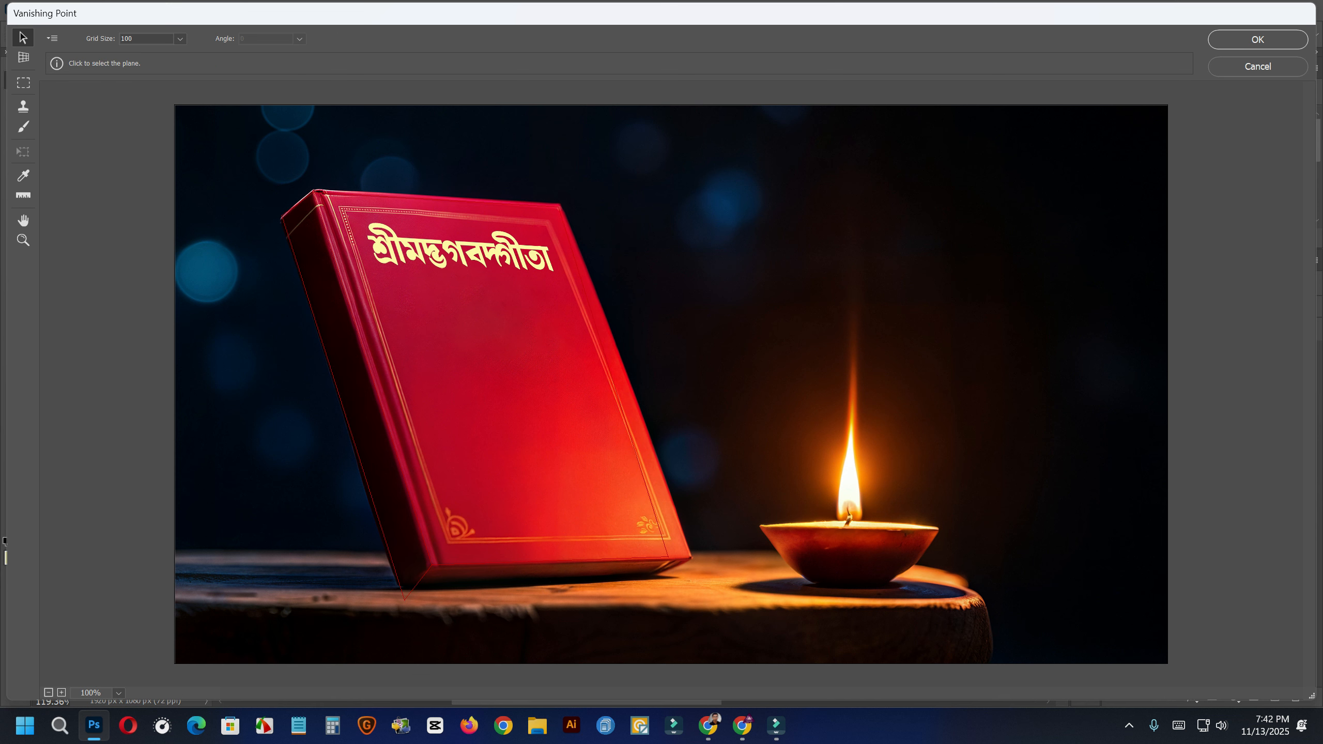
# - Paste the title শ্রীমদ্ভগবদ্গীতা into Vanishing Point and transfer it from the front cover onto the spine plane
pyautogui.click(500, 375)
pyautogui.hotkey('ctrl', 'v')
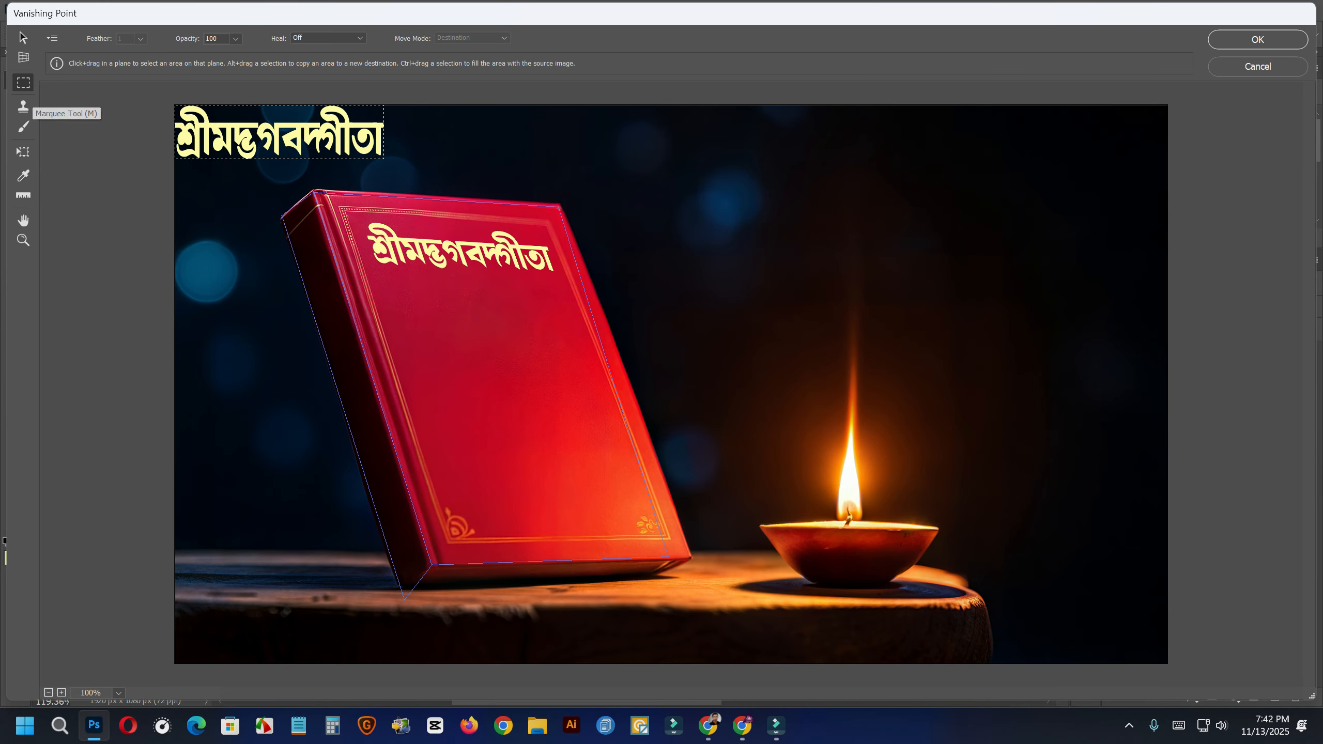
pyautogui.moveTo(279, 132); pyautogui.dragTo(523, 393)
pyautogui.press('t')
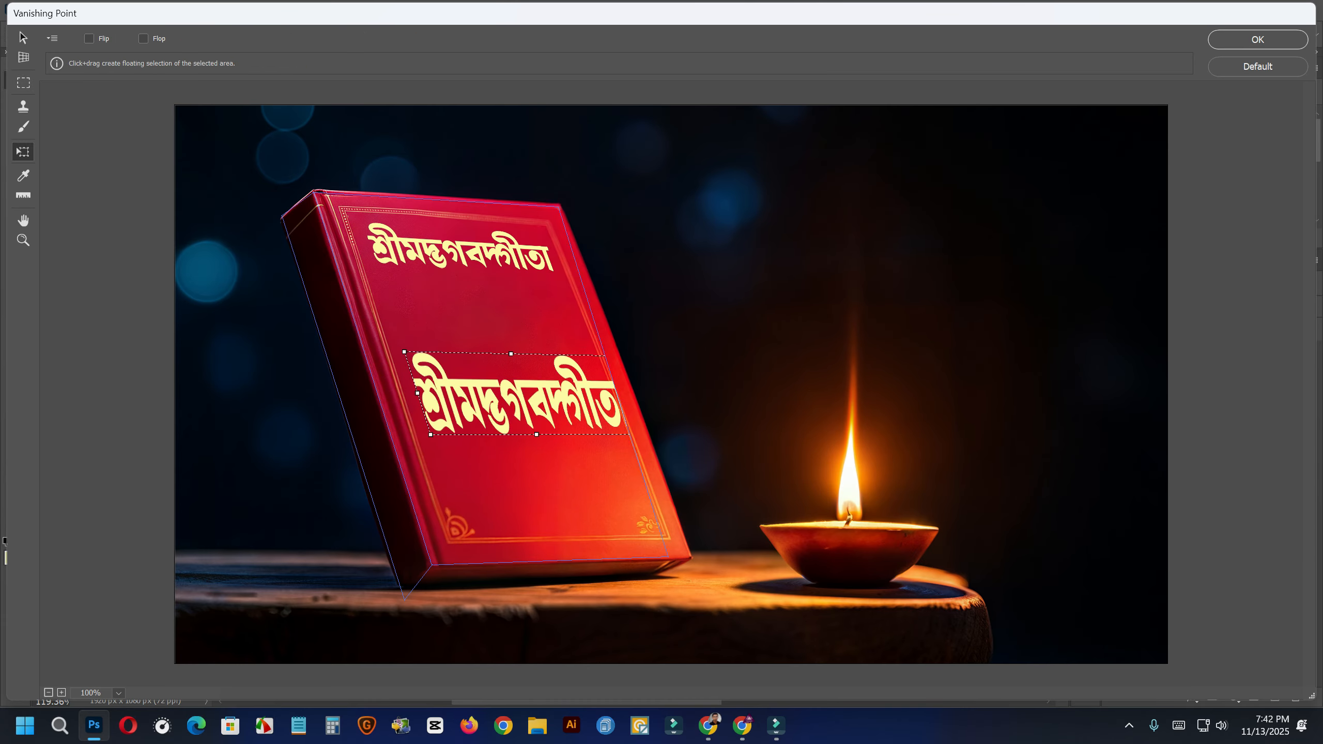
pyautogui.moveTo(404, 352); pyautogui.dragTo(373, 447)
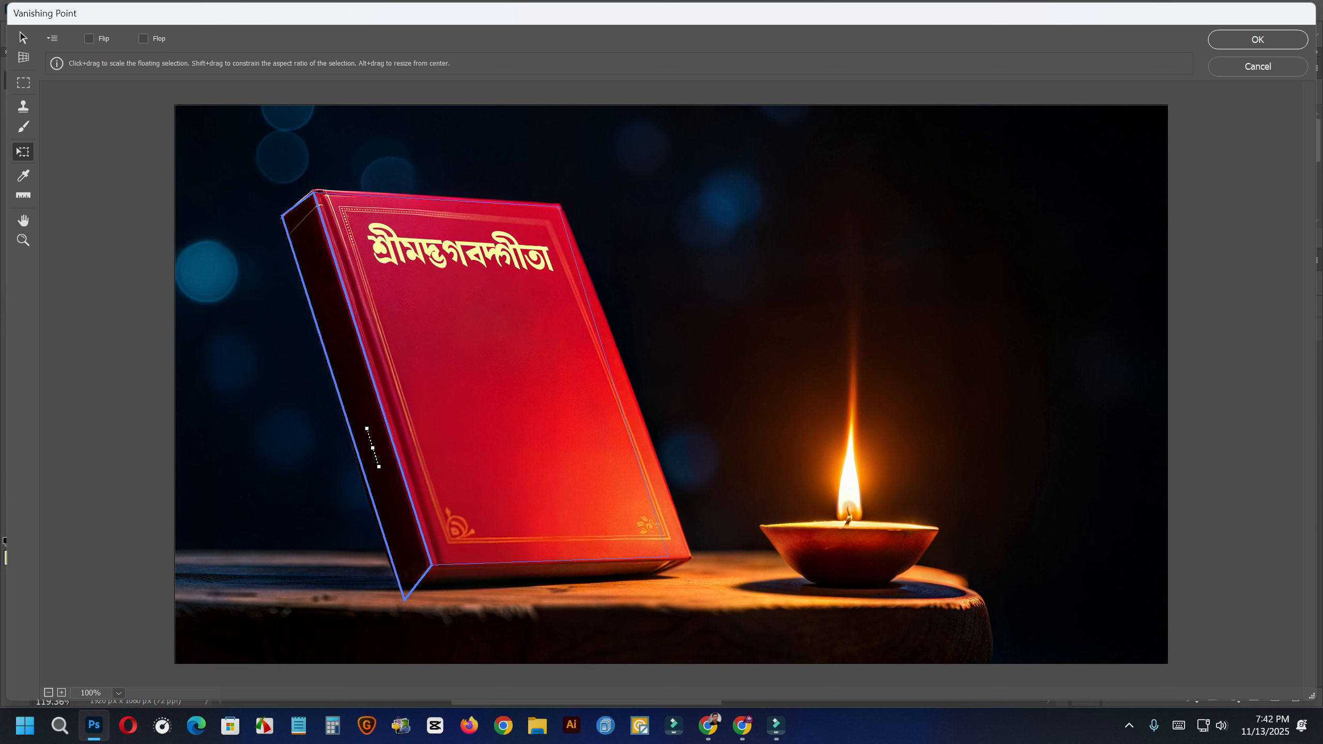
# - Enlarge the title along the spine, turn on Flip, and shift it up to the spine's middle
pyautogui.moveTo(366, 429); pyautogui.dragTo(354, 357)
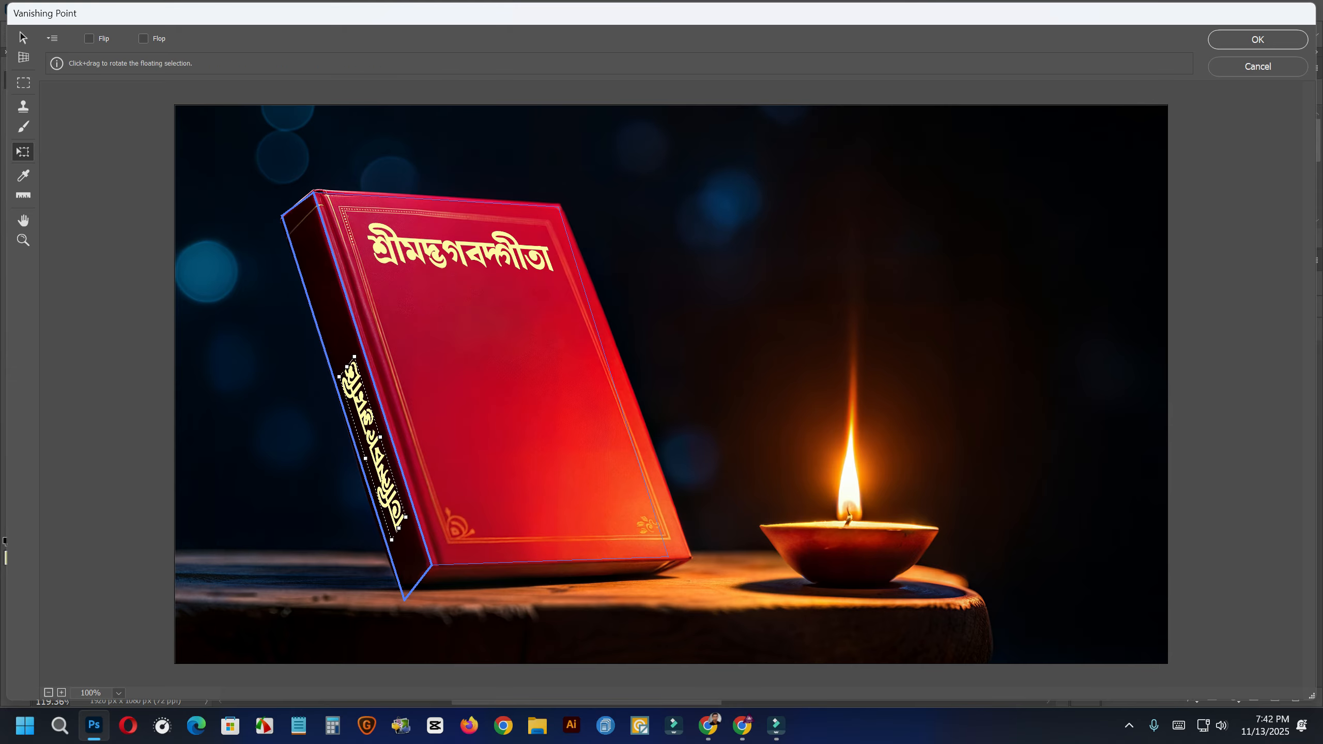
pyautogui.click(89, 39)
pyautogui.moveTo(373, 448)
pyautogui.mouseDown()
pyautogui.moveTo(366, 417)
pyautogui.moveTo(371, 437)
pyautogui.mouseUp()
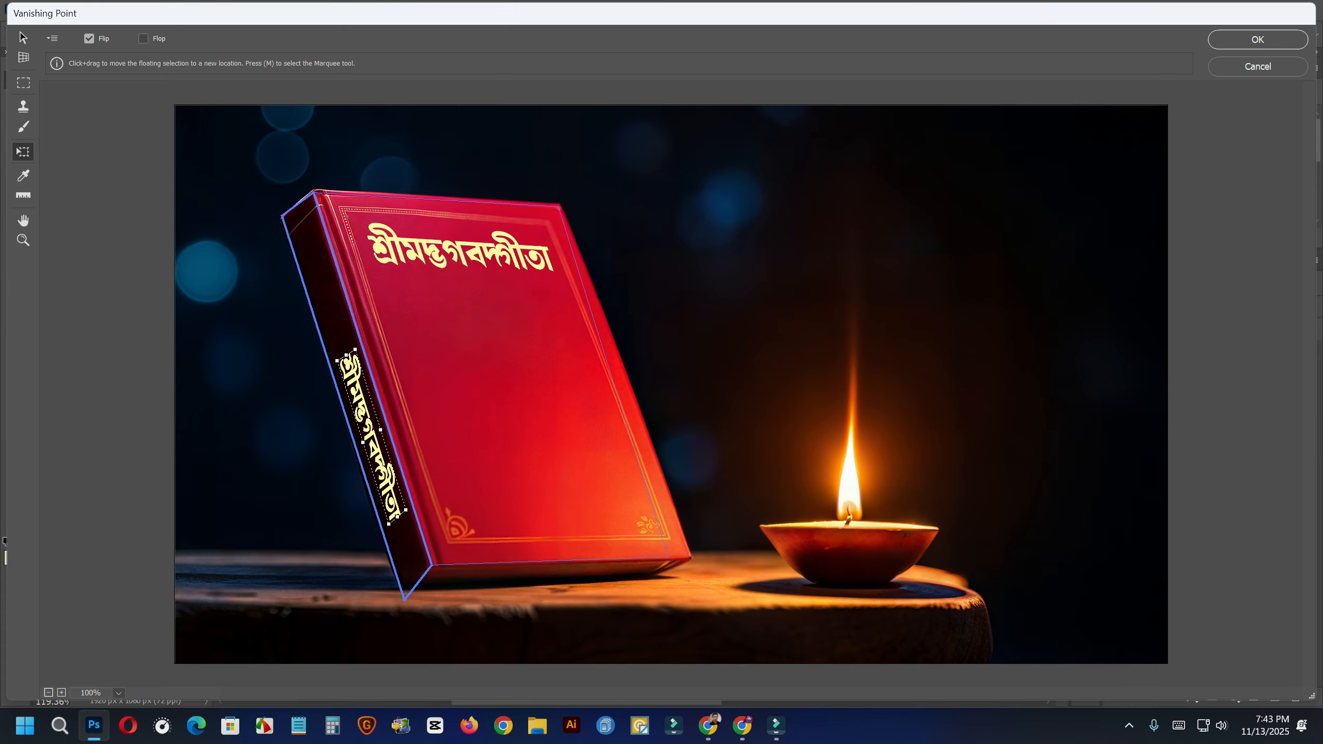
pyautogui.moveTo(371, 436); pyautogui.dragTo(358, 397)
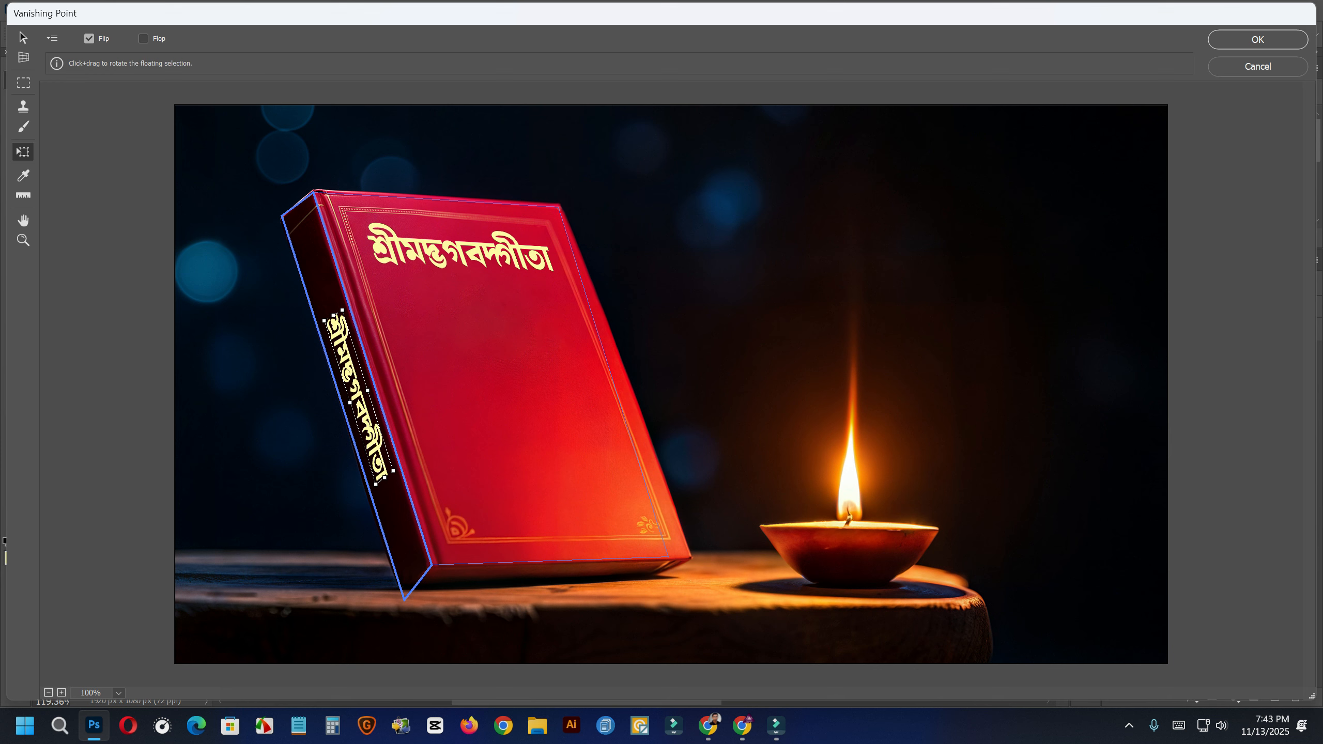
# - Apply the Vanishing Point edit to the Group 1 layer and undo it
pyautogui.click(22, 38)
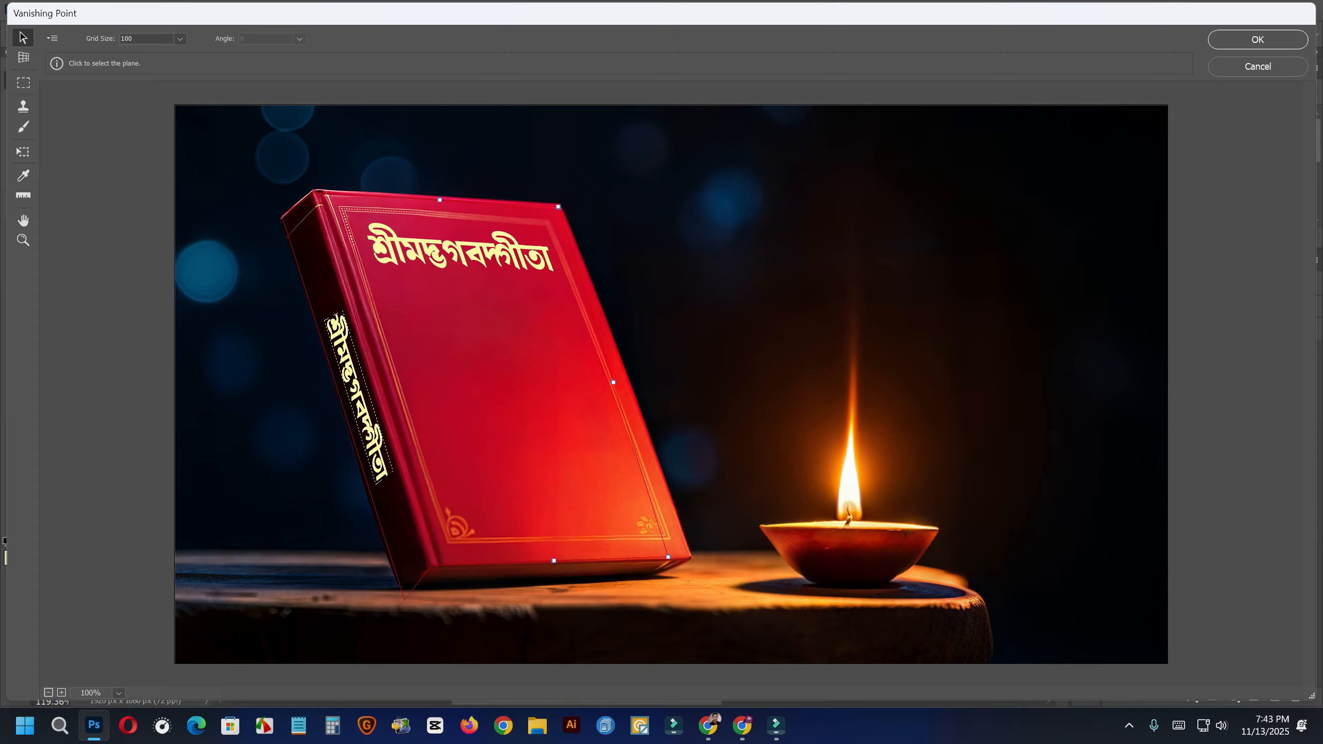
pyautogui.press('Return')
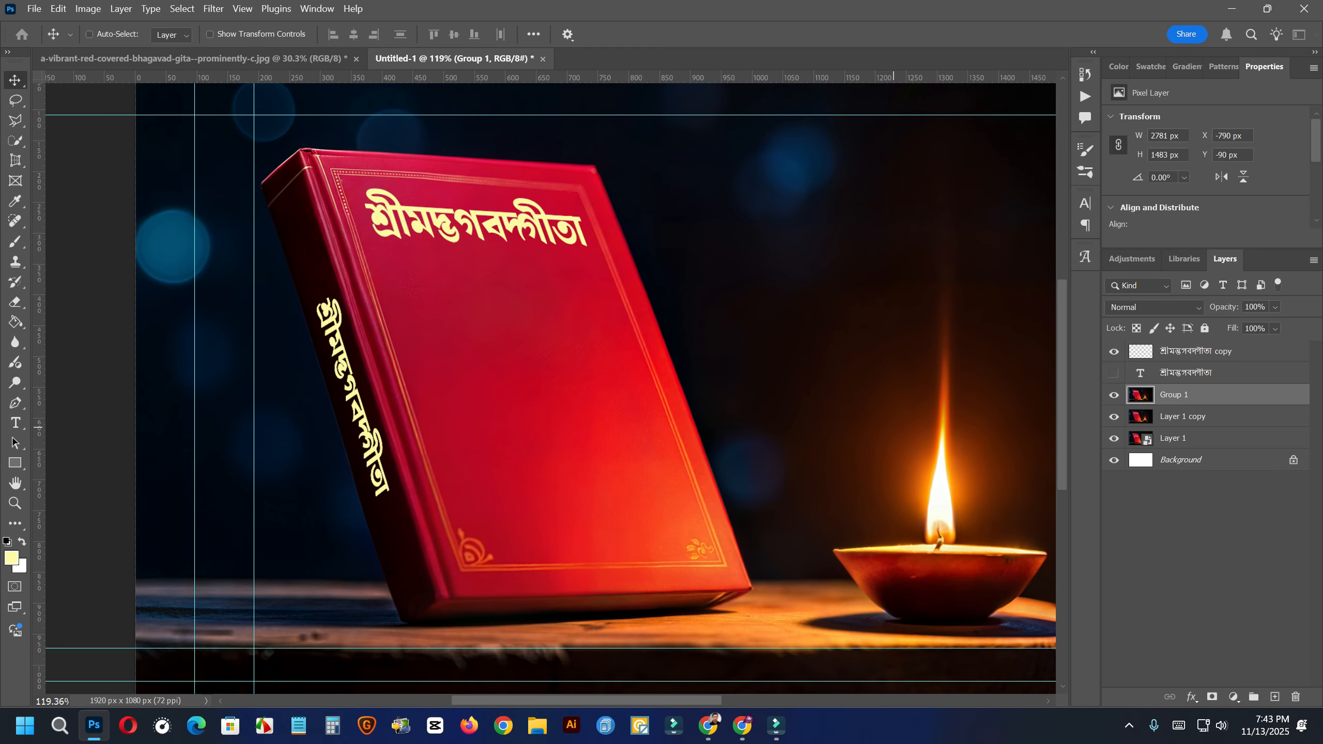
pyautogui.hotkey('ctrl', 'z')
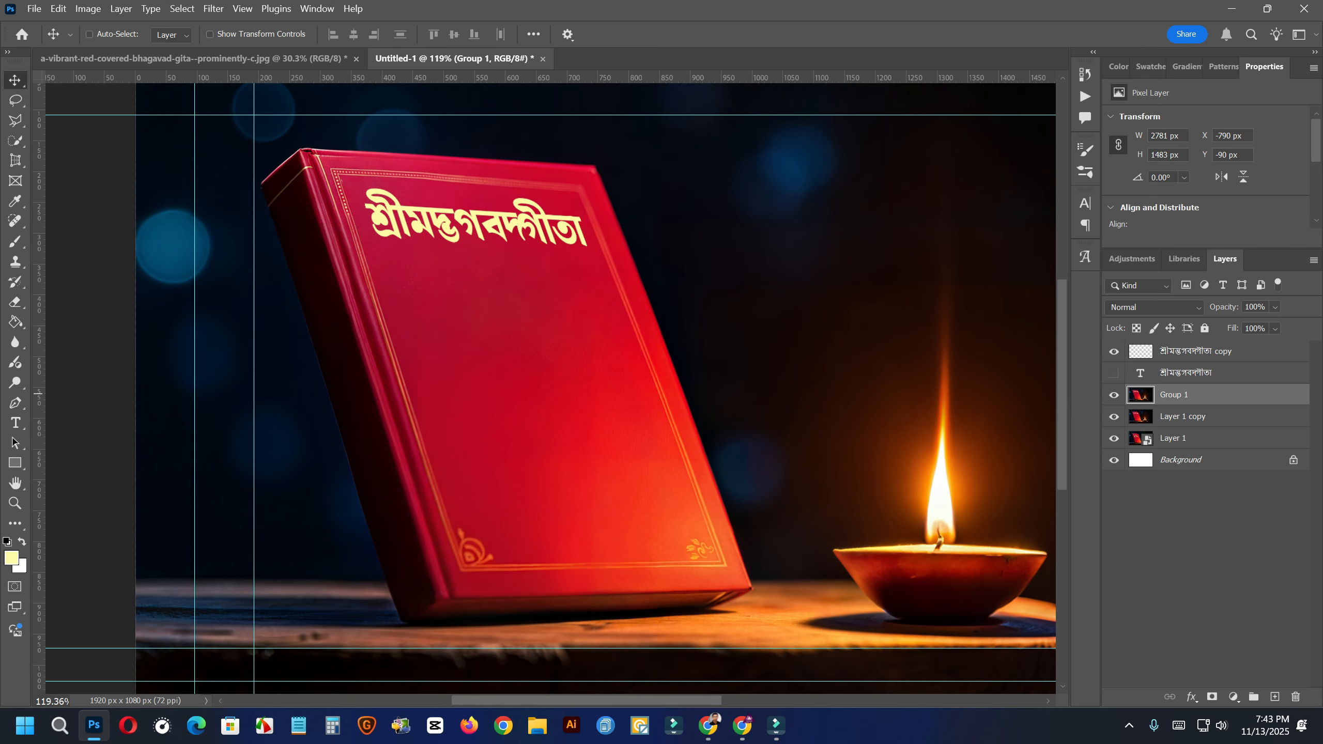
# - Reopen the Group 1 layer in Vanishing Point and stretch the plane's four corners to the outer corners of the front cover
pyautogui.click(213, 9)
pyautogui.click(245, 159)
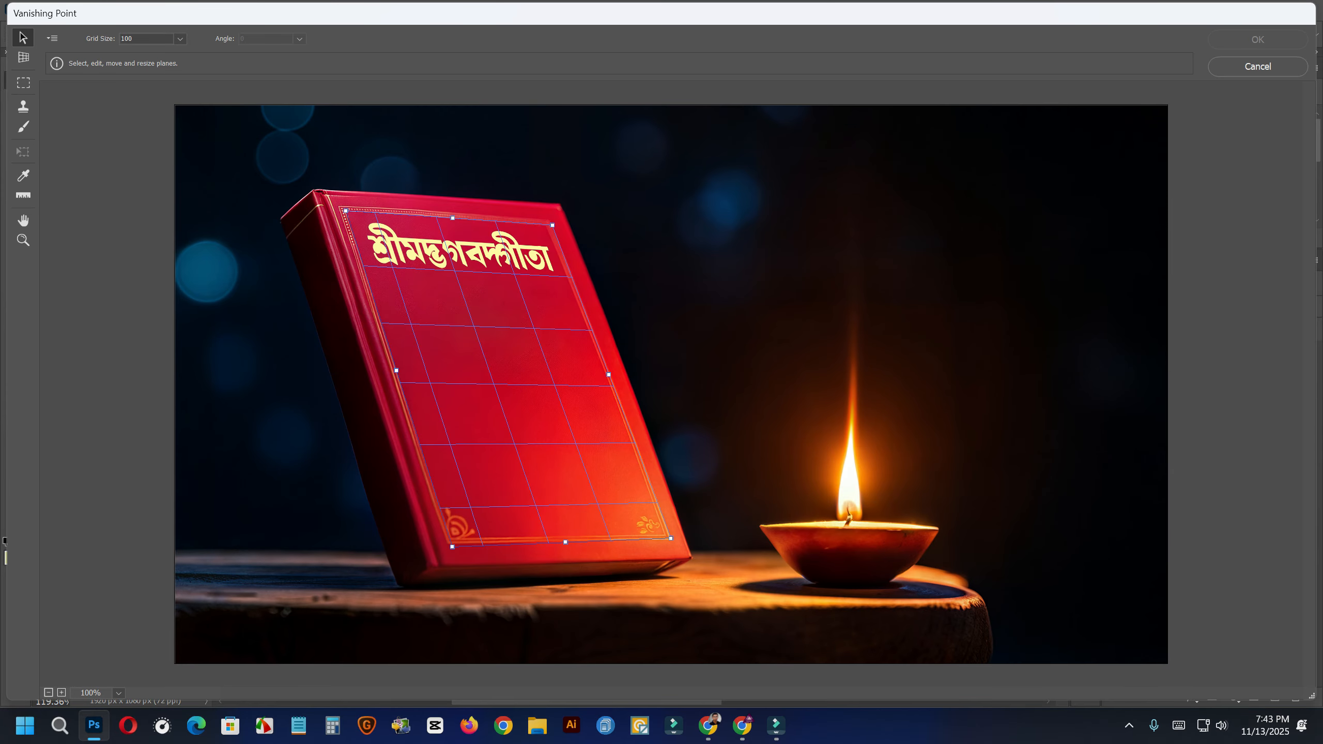
pyautogui.moveTo(346, 211); pyautogui.dragTo(314, 188)
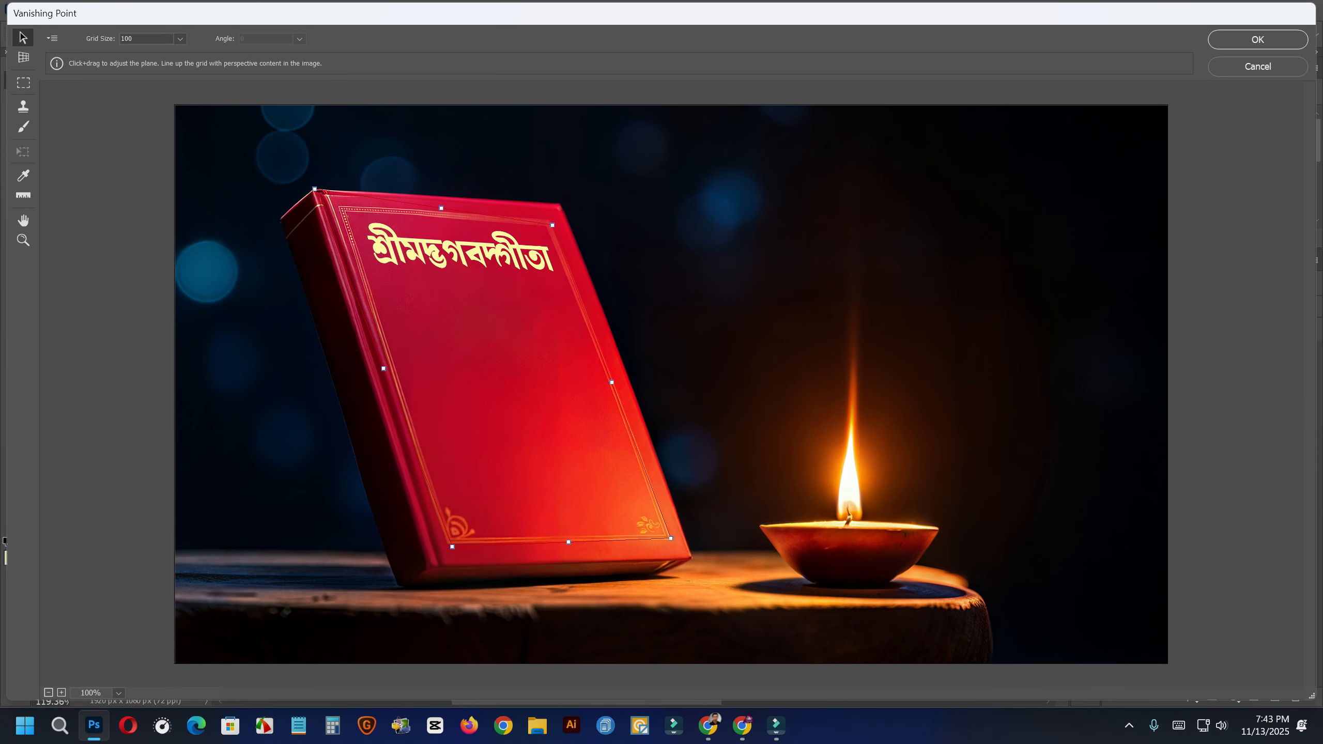
pyautogui.moveTo(453, 547); pyautogui.dragTo(429, 569)
pyautogui.moveTo(508, 373)
pyautogui.mouseDown()
pyautogui.moveTo(529, 388)
pyautogui.moveTo(490, 367)
pyautogui.moveTo(508, 371)
pyautogui.mouseUp()
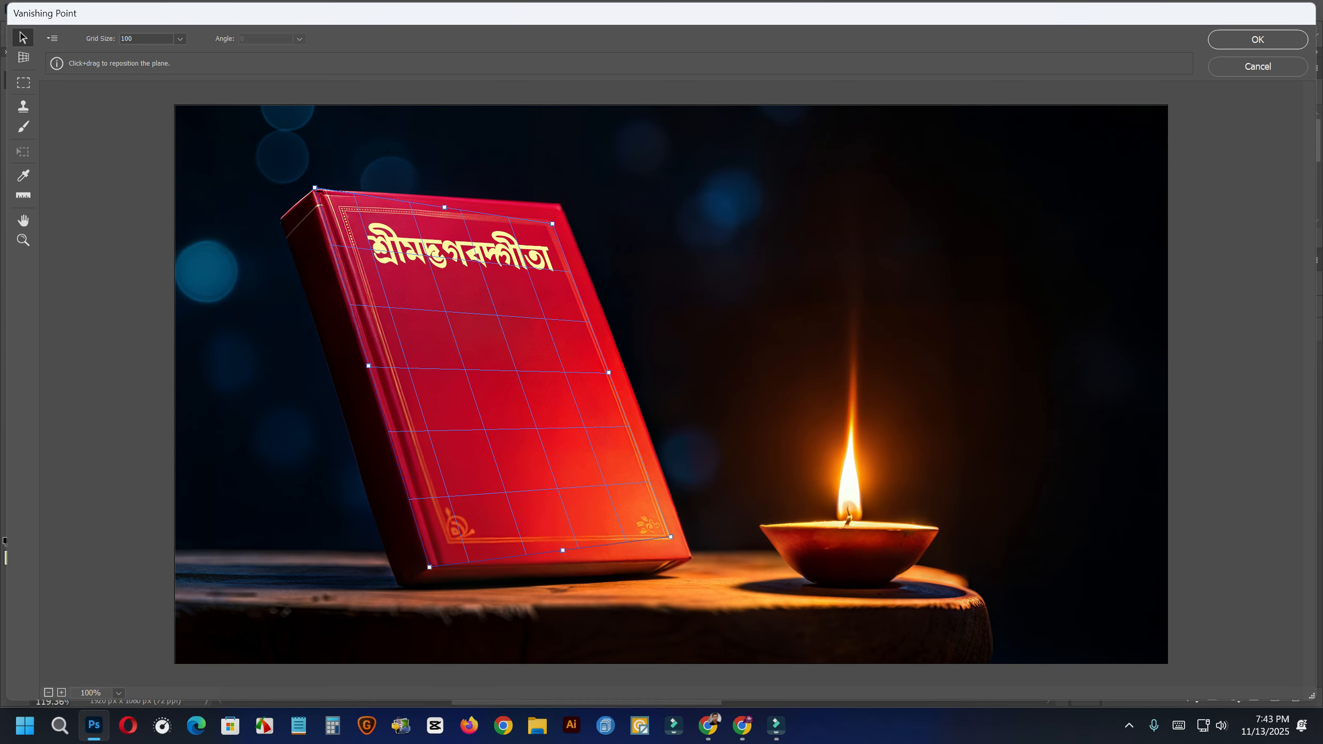
pyautogui.moveTo(551, 224); pyautogui.dragTo(558, 205)
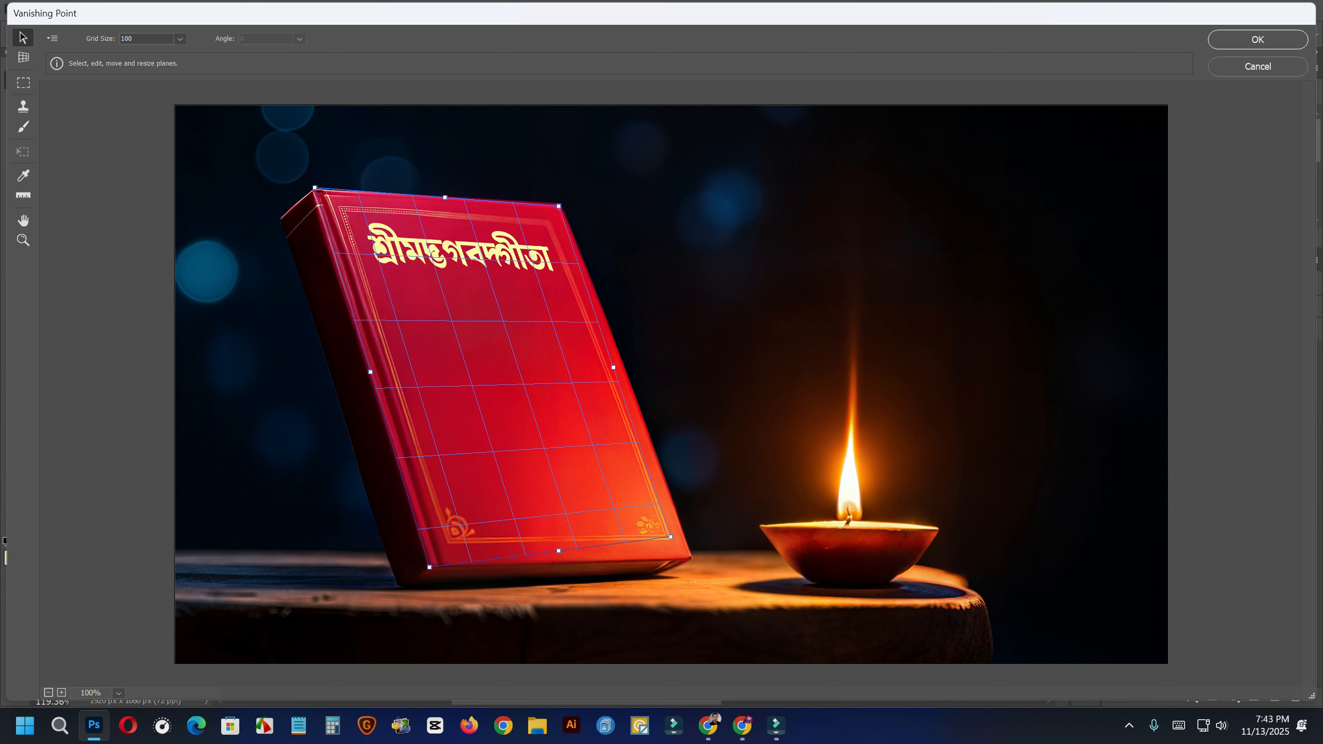
pyautogui.moveTo(671, 536); pyautogui.dragTo(691, 556)
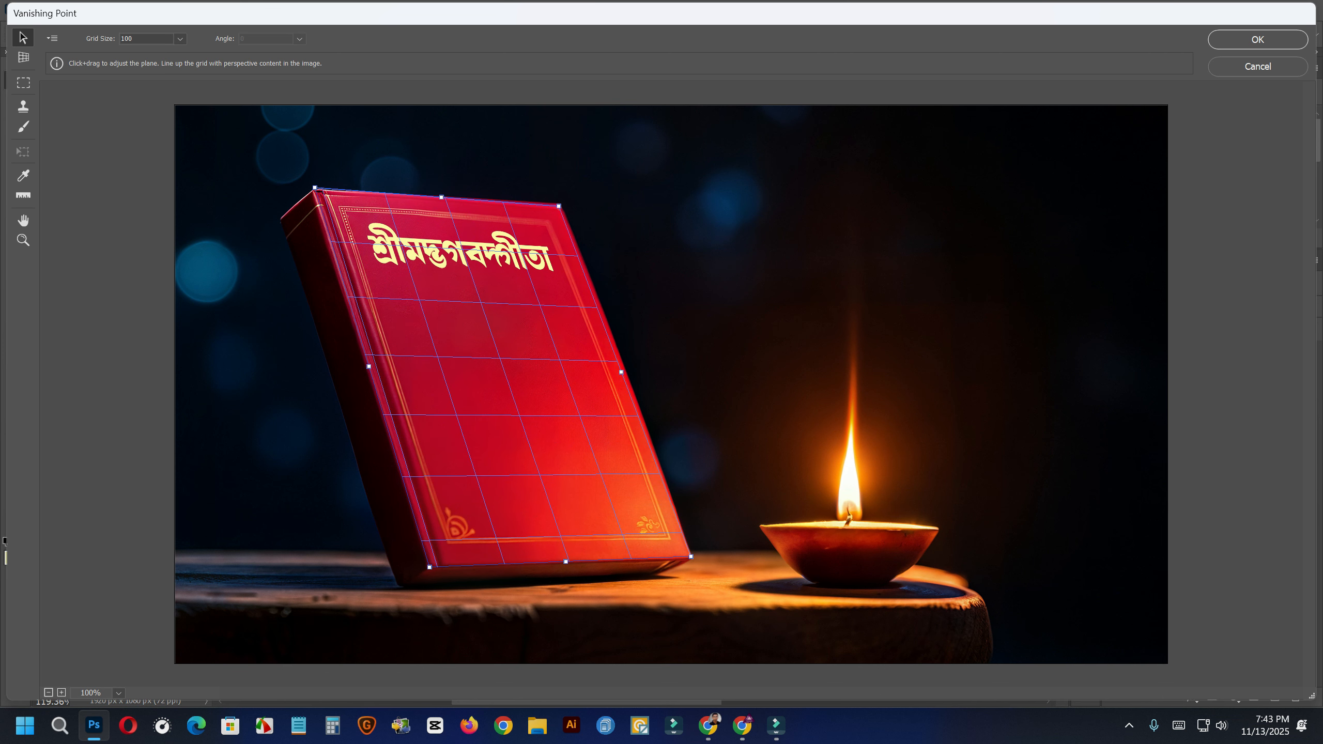
# - Tear off a perpendicular plane from the cover's spine-side edge and align its outer corners with the spine's outer edge
pyautogui.press('ctrl')
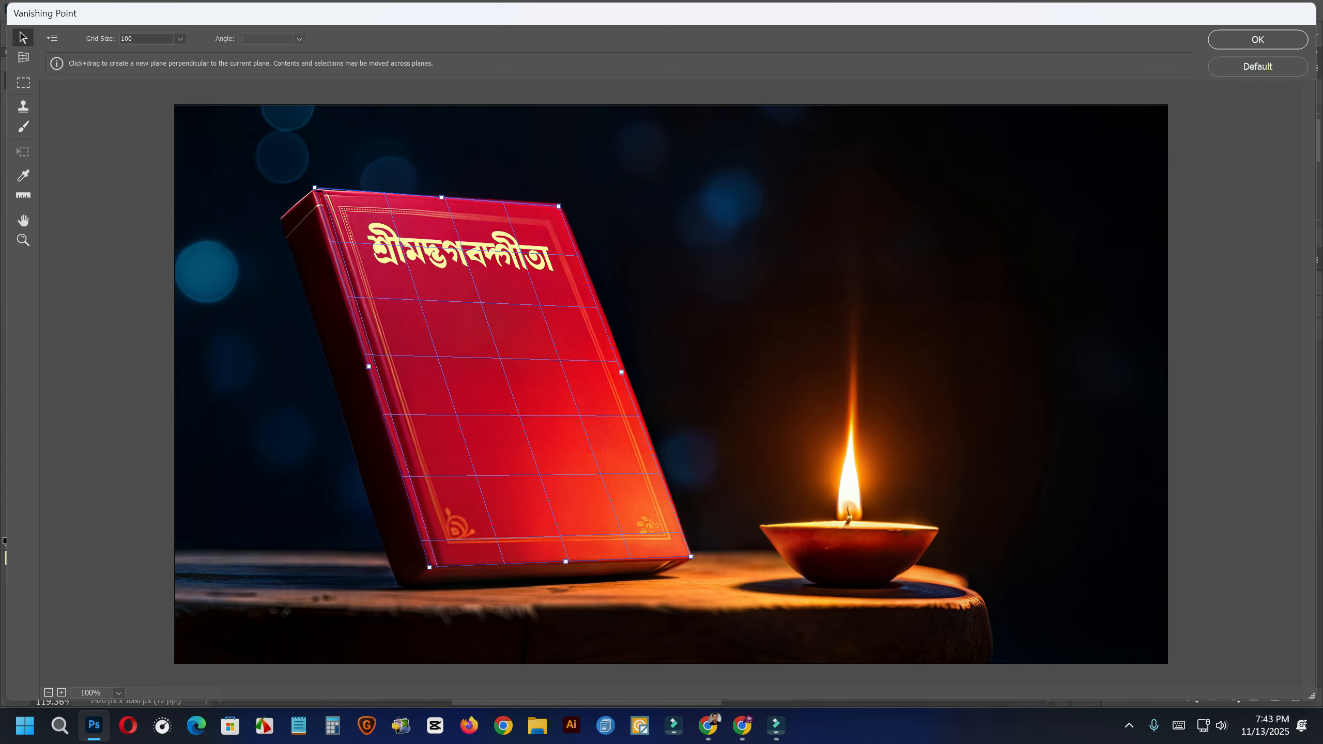
pyautogui.moveTo(369, 367); pyautogui.dragTo(334, 419)
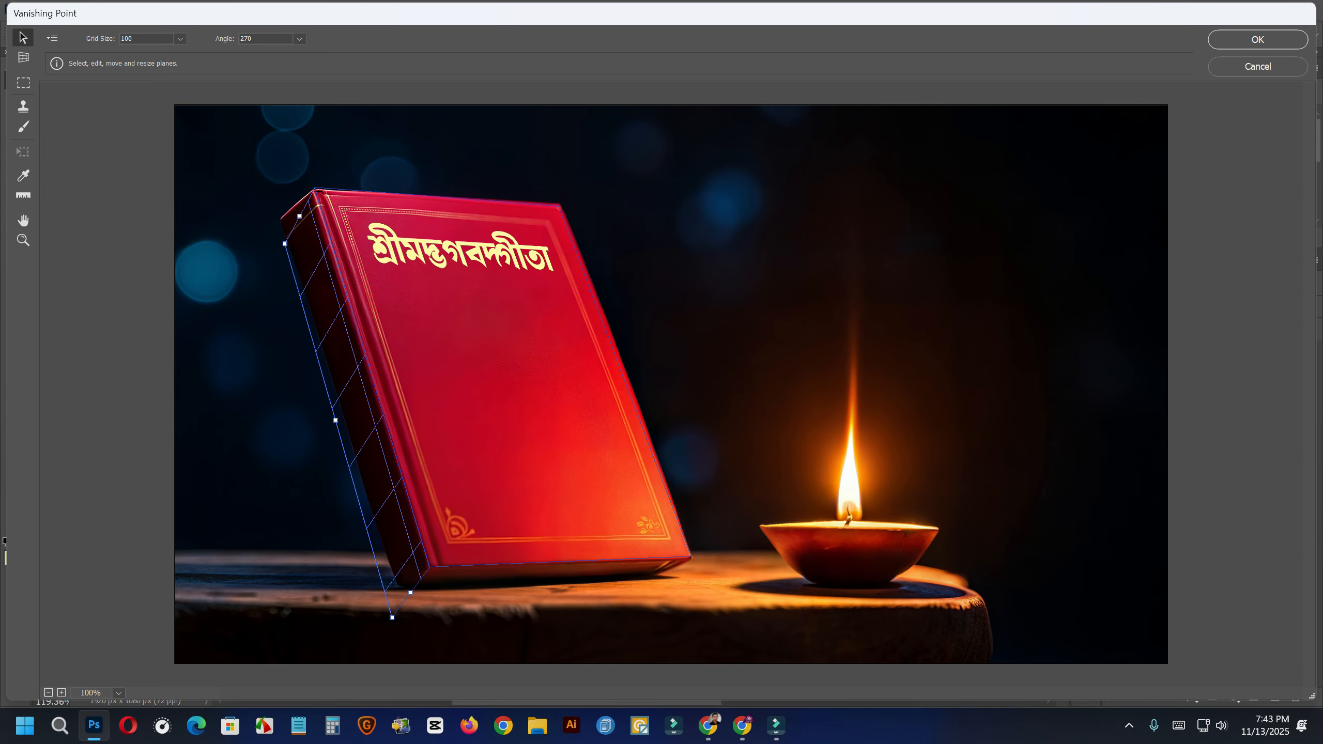
pyautogui.moveTo(284, 244); pyautogui.dragTo(277, 218)
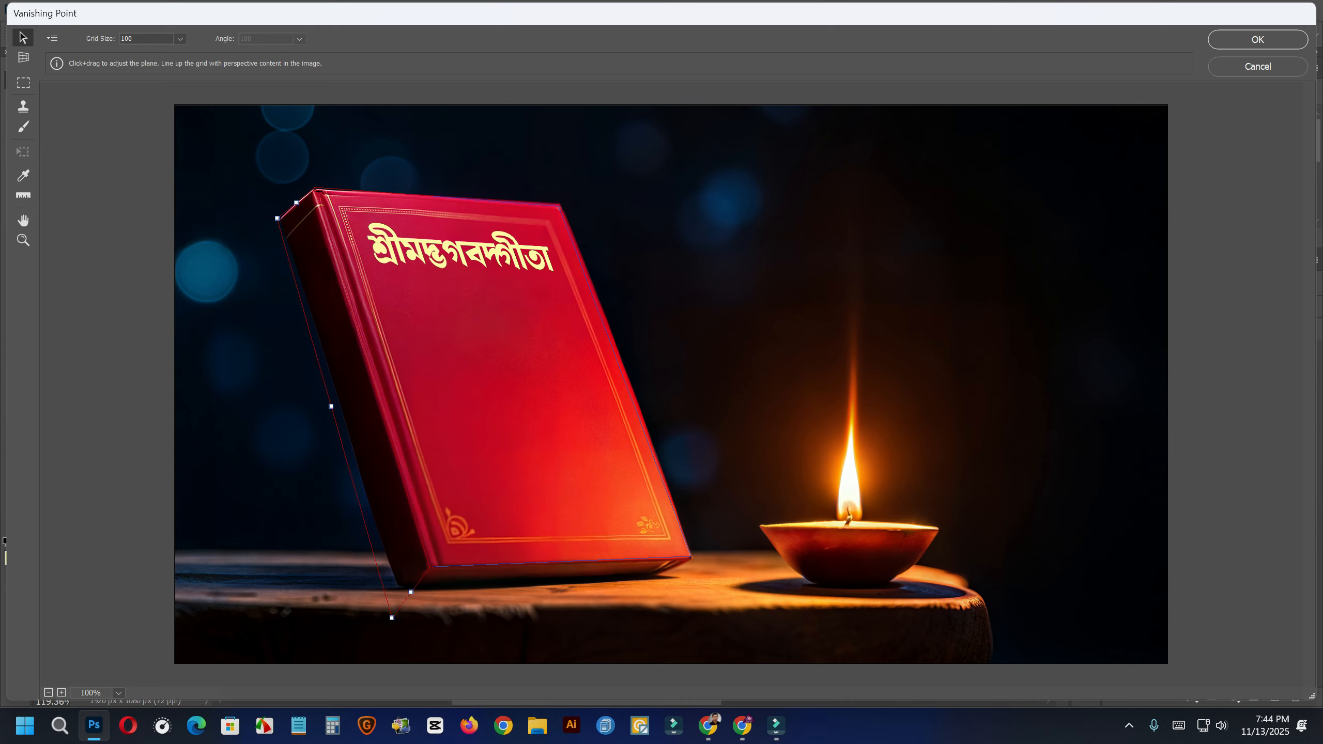
pyautogui.moveTo(392, 617)
pyautogui.mouseDown()
pyautogui.moveTo(412, 591)
pyautogui.moveTo(399, 609)
pyautogui.moveTo(379, 562)
pyautogui.moveTo(398, 609)
pyautogui.moveTo(396, 595)
pyautogui.mouseUp()
pyautogui.moveTo(396, 596); pyautogui.dragTo(396, 595)
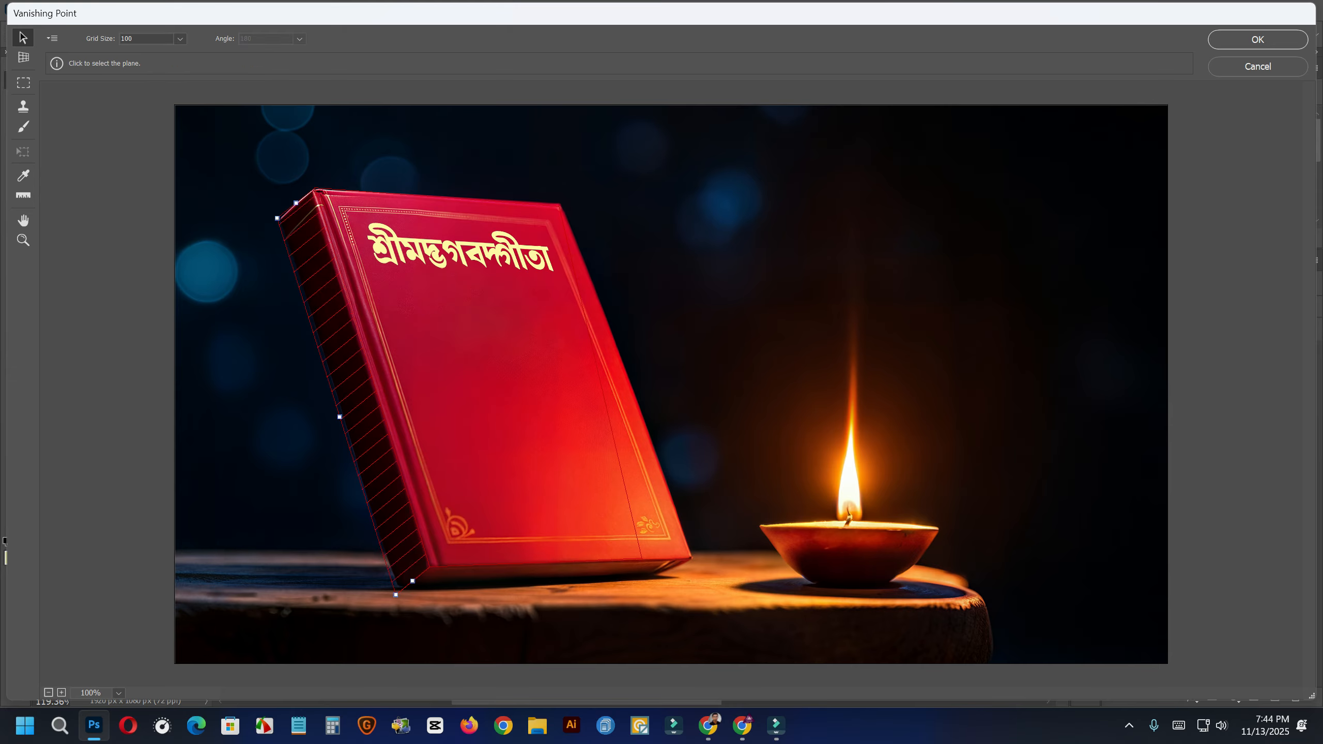
# - Paste the title শ্রীমদ্ভগবদ্গীতা, scale it down on the cover, and move it onto the spine plane
pyautogui.hotkey('ctrl', 'v')
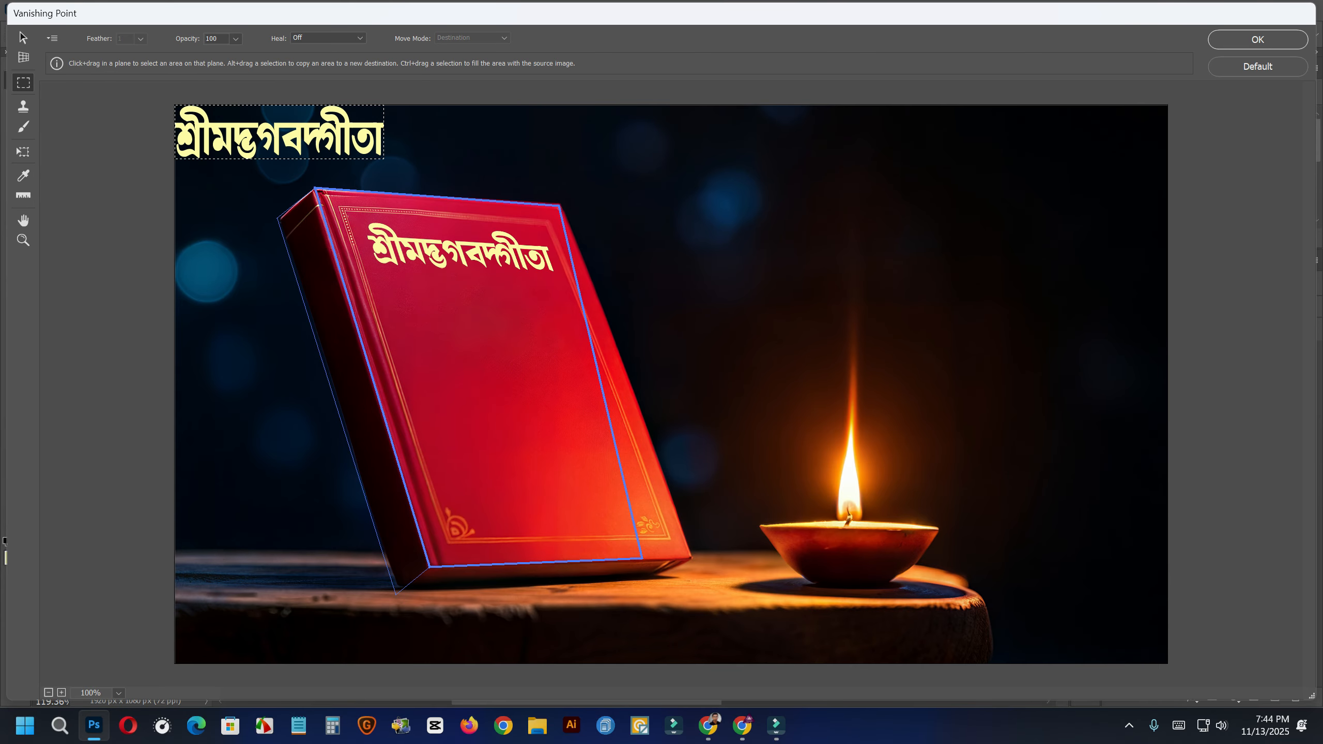
pyautogui.moveTo(279, 132); pyautogui.dragTo(496, 382)
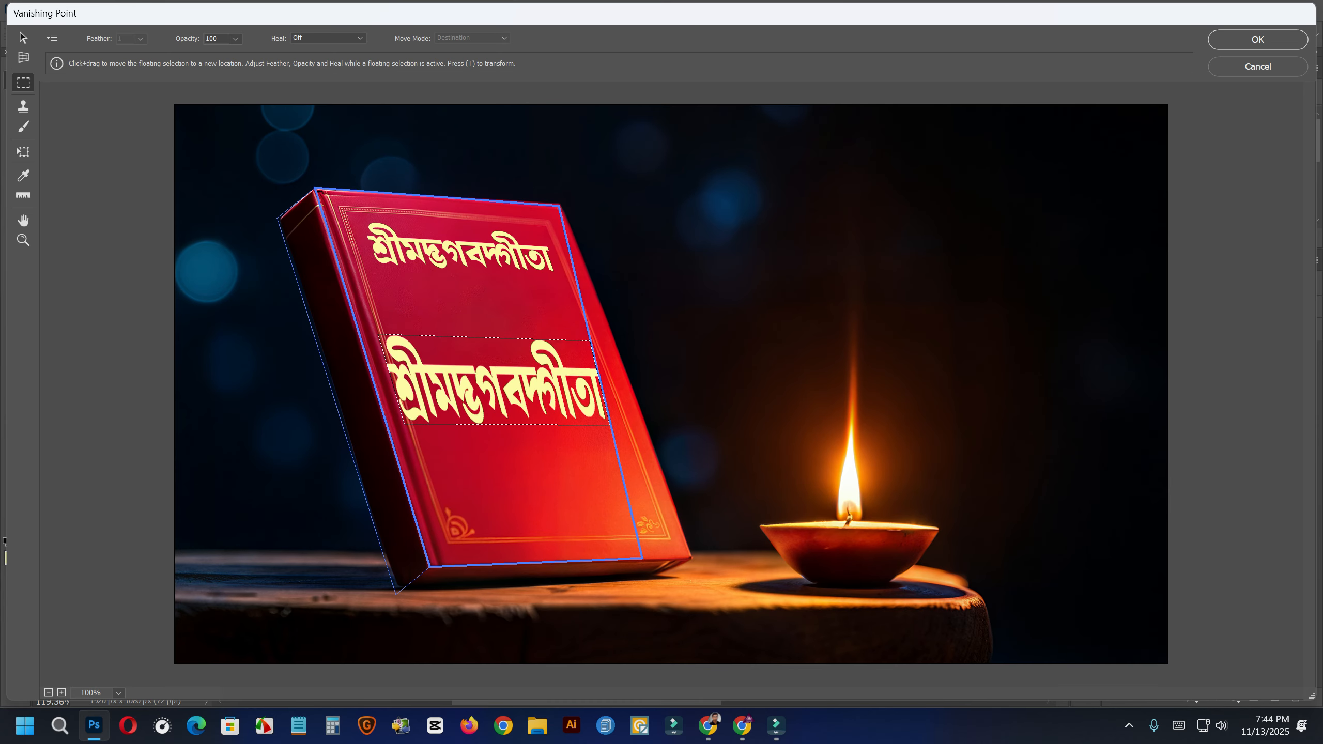
pyautogui.press('t')
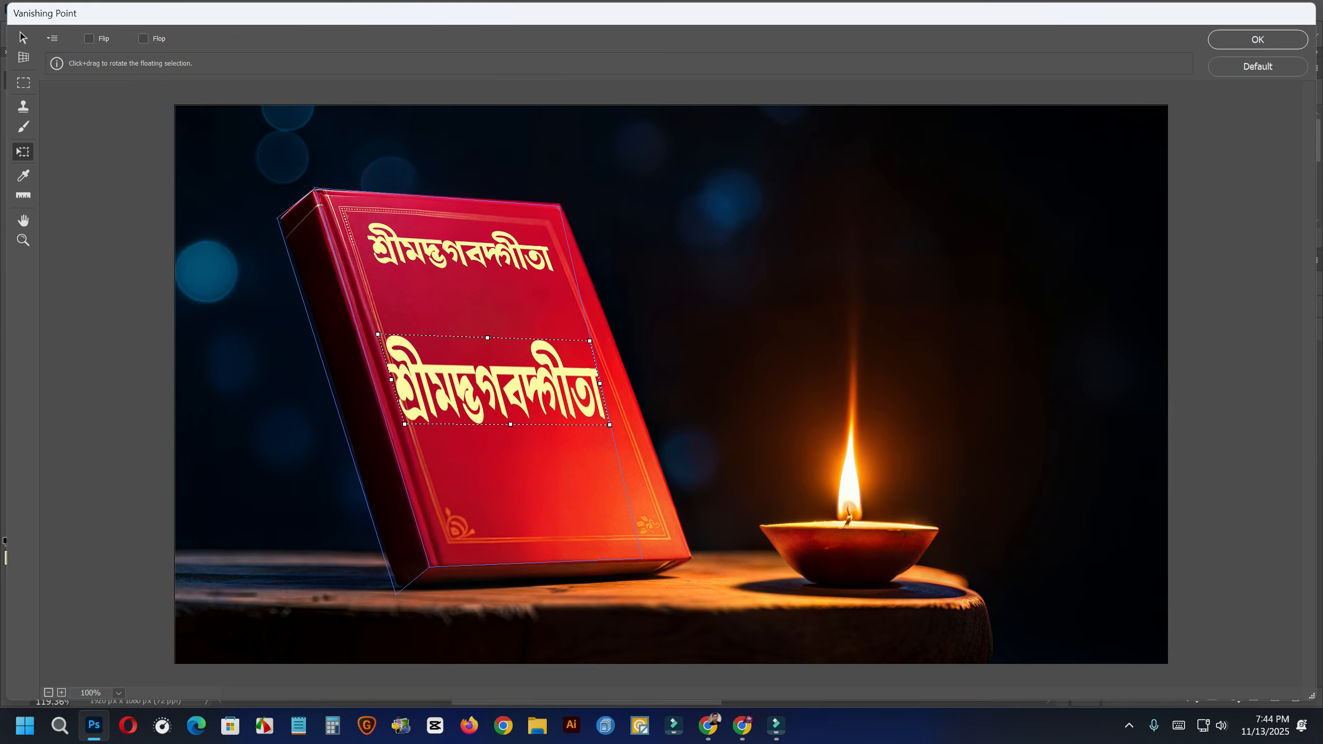
pyautogui.moveTo(595, 336); pyautogui.dragTo(514, 412)
pyautogui.moveTo(483, 368); pyautogui.dragTo(354, 415)
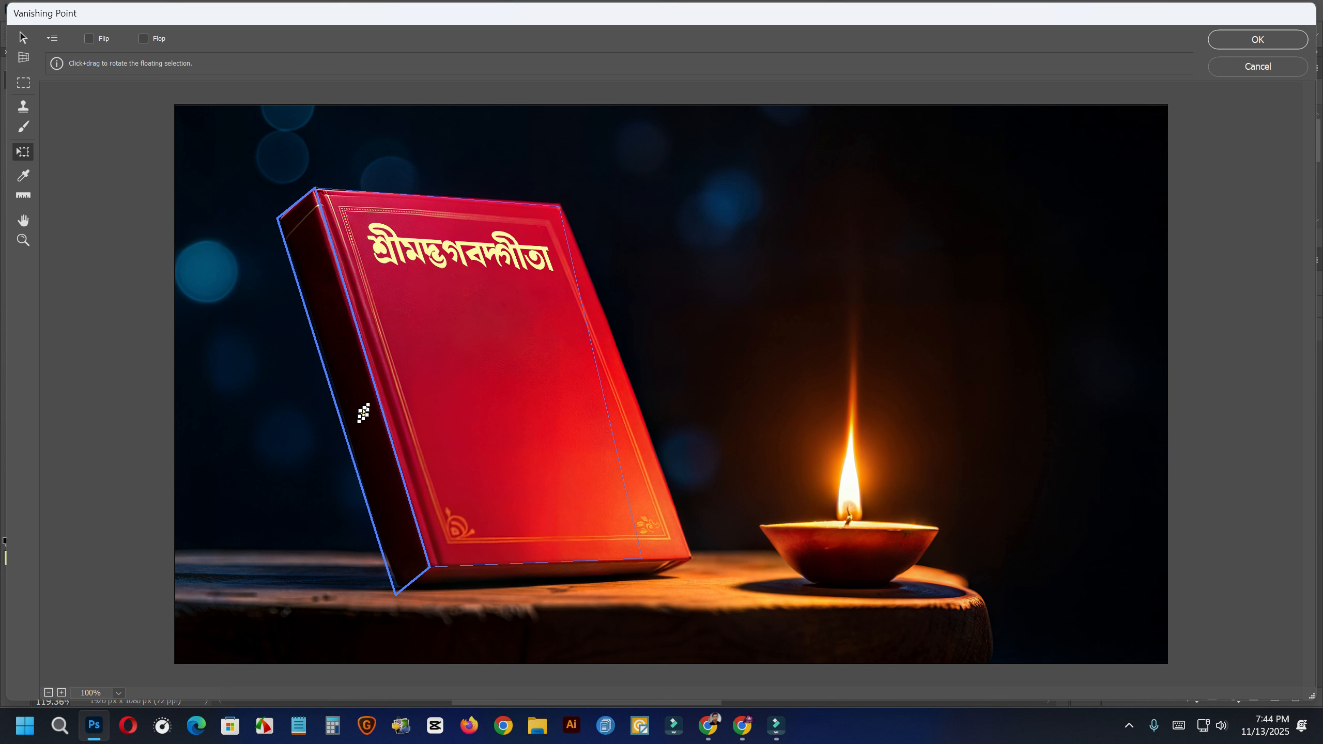
# - Rotate the title to run down the spine and enlarge it to nearly the spine's full width
pyautogui.moveTo(369, 405); pyautogui.dragTo(378, 405)
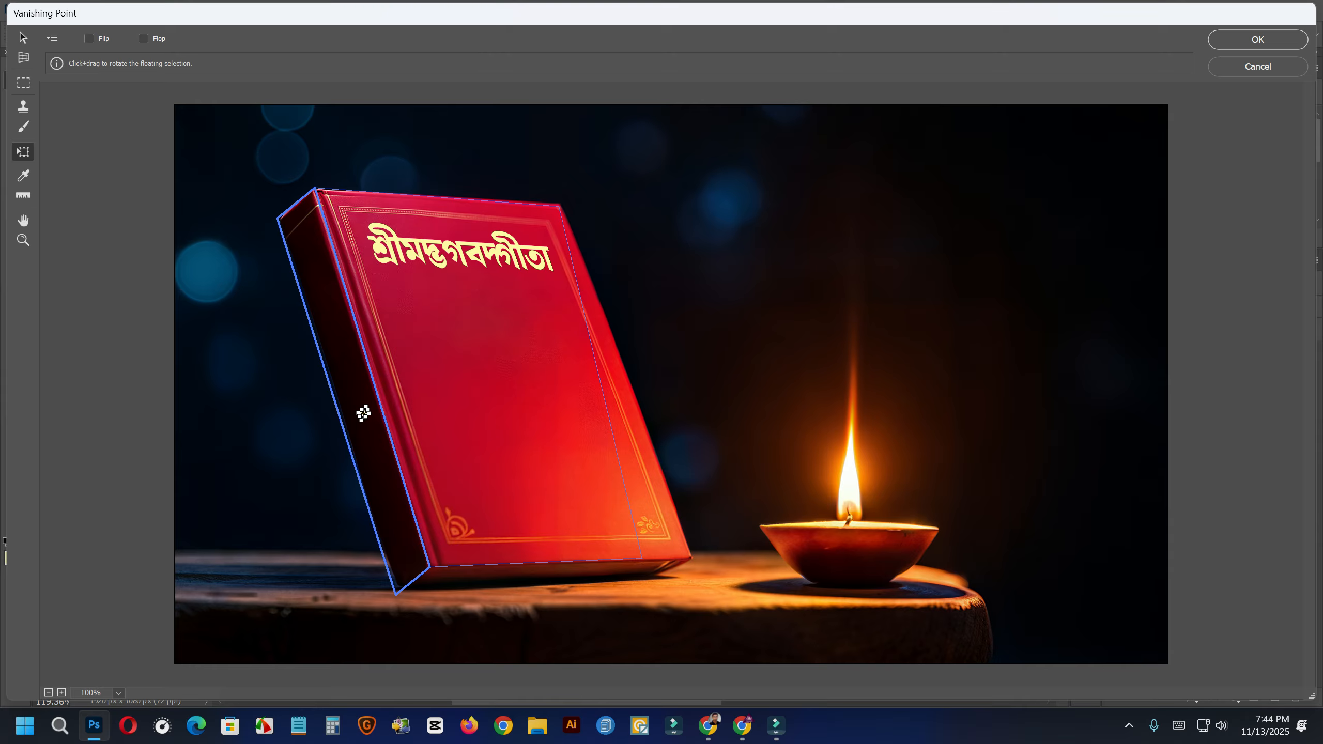
pyautogui.moveTo(369, 413); pyautogui.dragTo(316, 252)
pyautogui.moveTo(365, 380); pyautogui.dragTo(358, 399)
pyautogui.moveTo(309, 272); pyautogui.dragTo(303, 277)
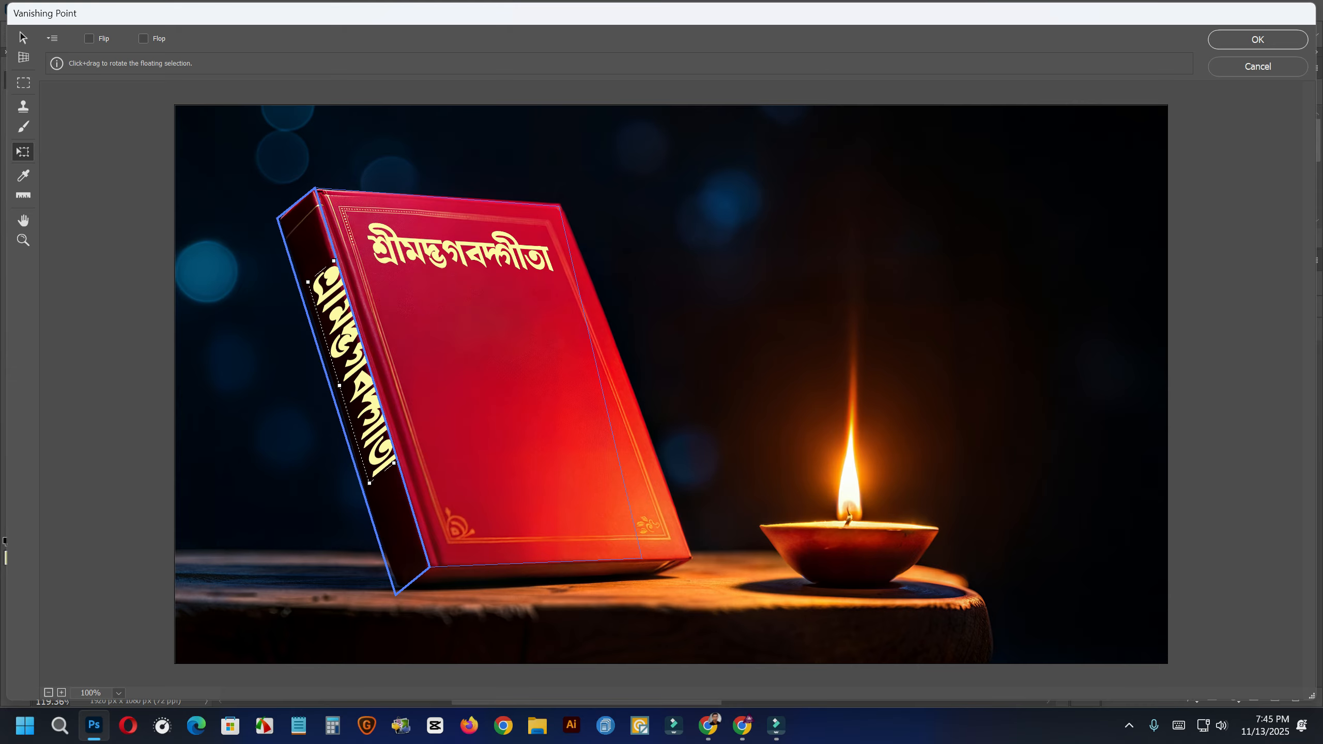
pyautogui.moveTo(394, 463); pyautogui.dragTo(373, 438)
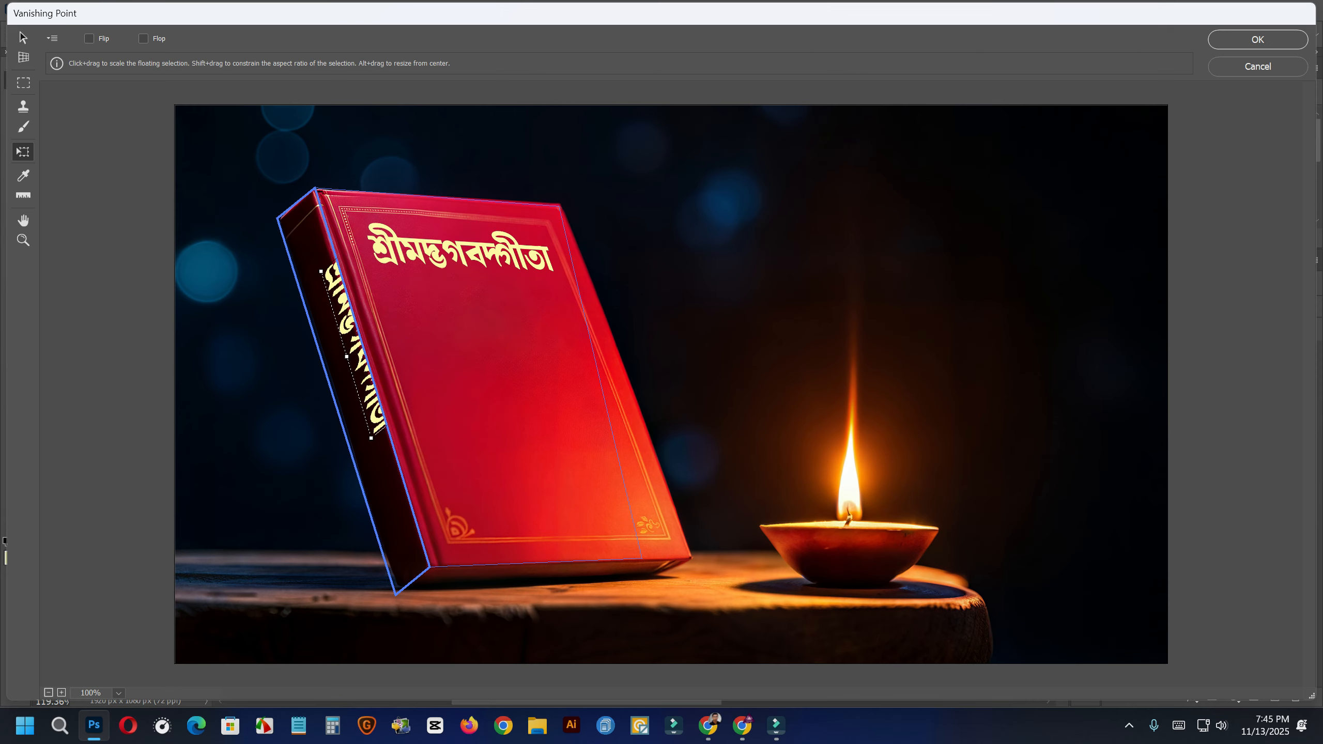
pyautogui.moveTo(357, 359); pyautogui.dragTo(340, 390)
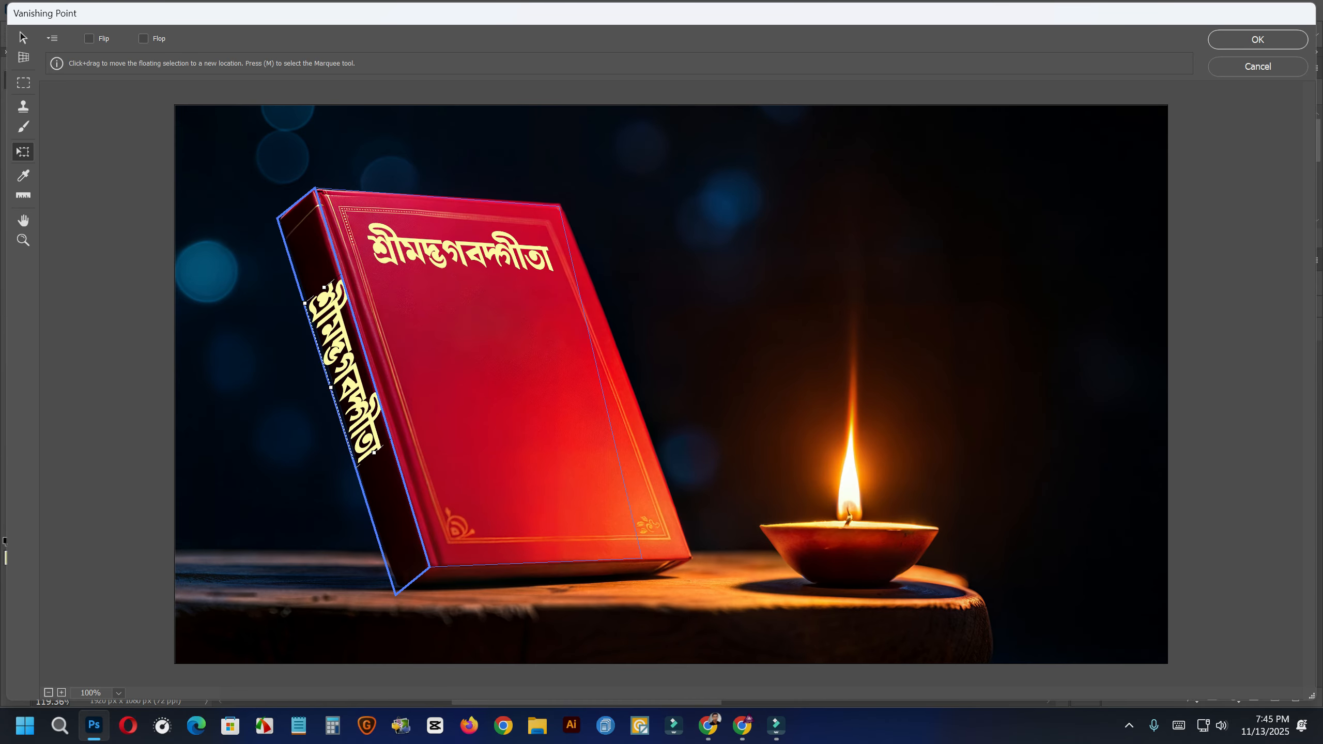
pyautogui.moveTo(341, 390); pyautogui.dragTo(351, 386)
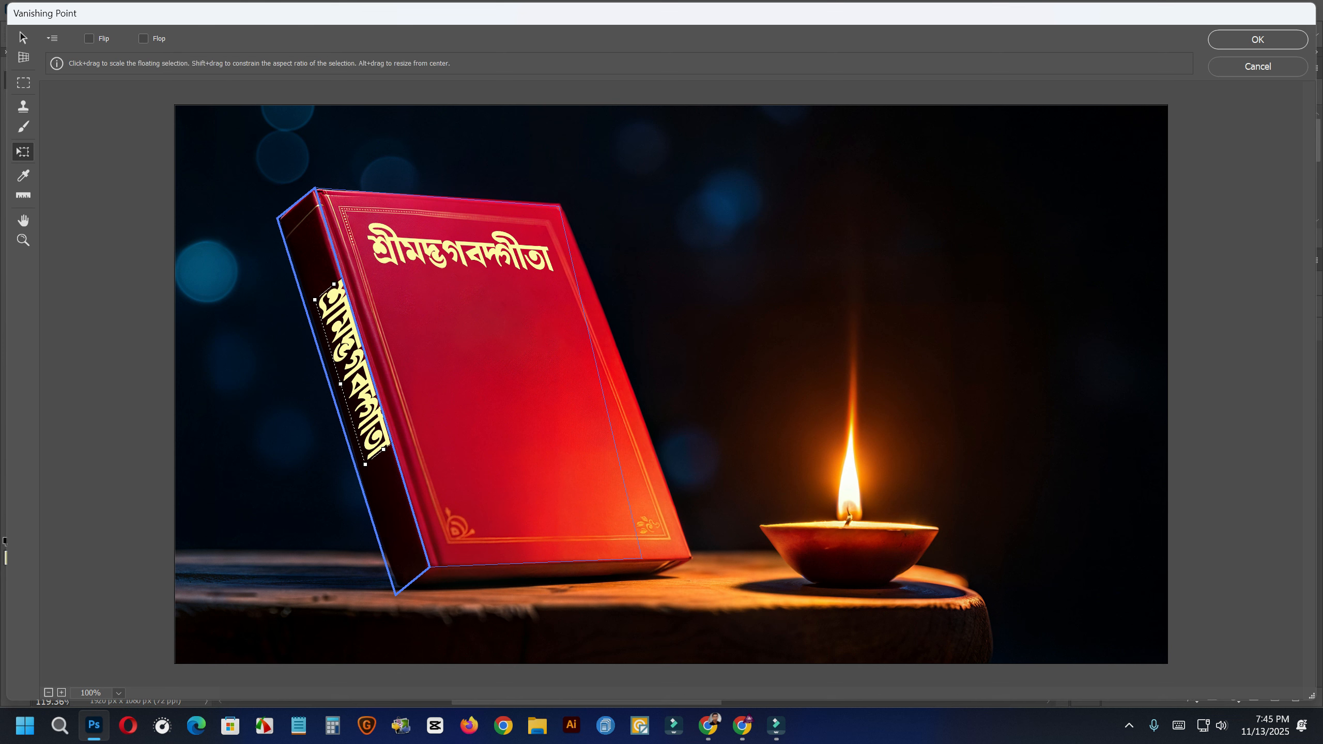
# - Scale the title down to leave margins within the spine's width and center it between the spine's edges
pyautogui.moveTo(366, 466); pyautogui.dragTo(369, 403)
pyautogui.moveTo(359, 351)
pyautogui.mouseDown()
pyautogui.moveTo(340, 378)
pyautogui.moveTo(349, 356)
pyautogui.mouseUp()
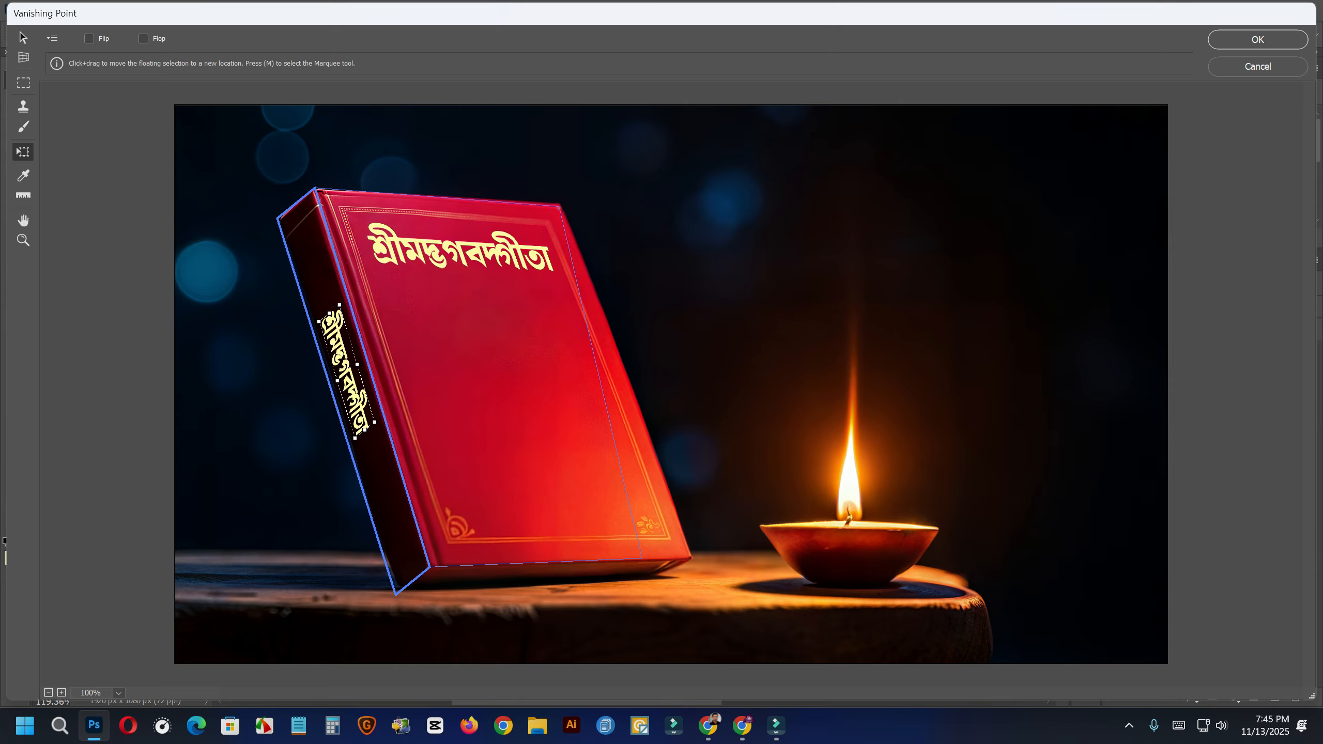
pyautogui.moveTo(355, 438); pyautogui.dragTo(354, 432)
pyautogui.moveTo(347, 371); pyautogui.dragTo(350, 384)
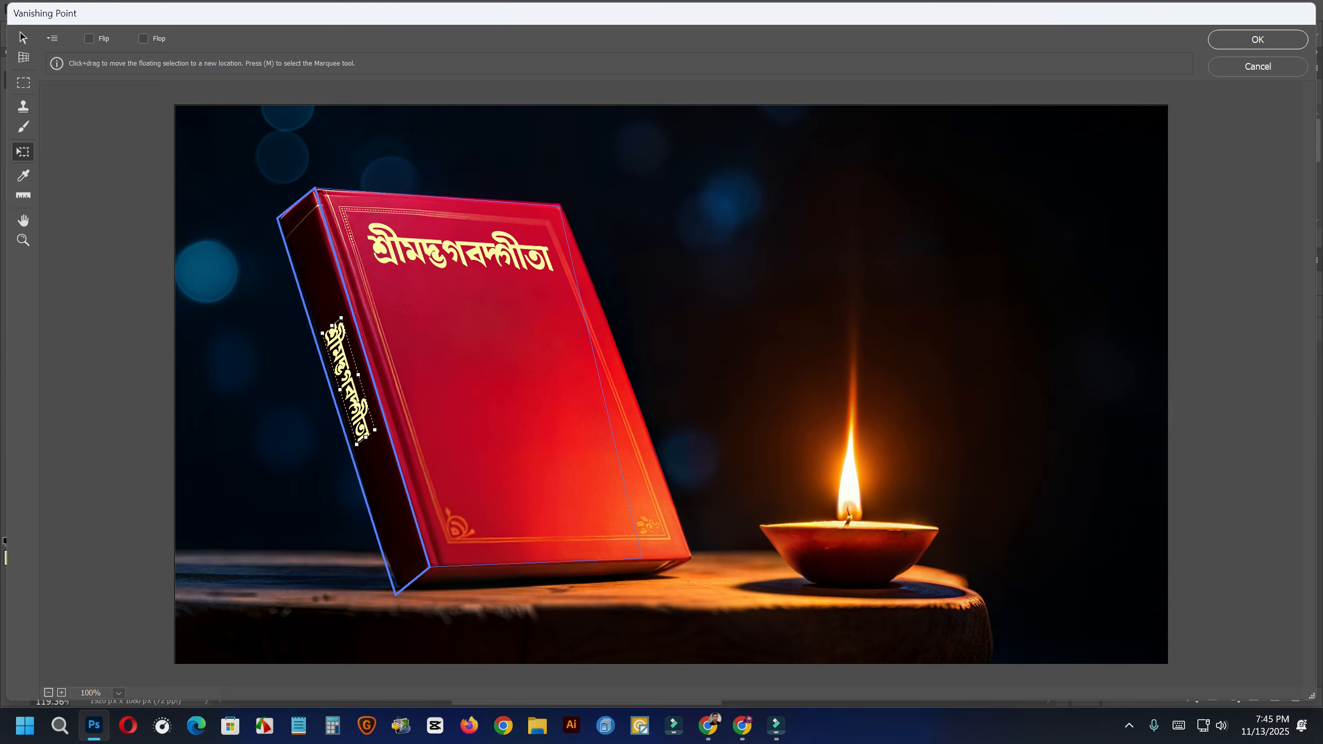
# - Fine-tune the title's rotation on the spine and apply the Vanishing Point result
pyautogui.moveTo(360, 449); pyautogui.dragTo(359, 450)
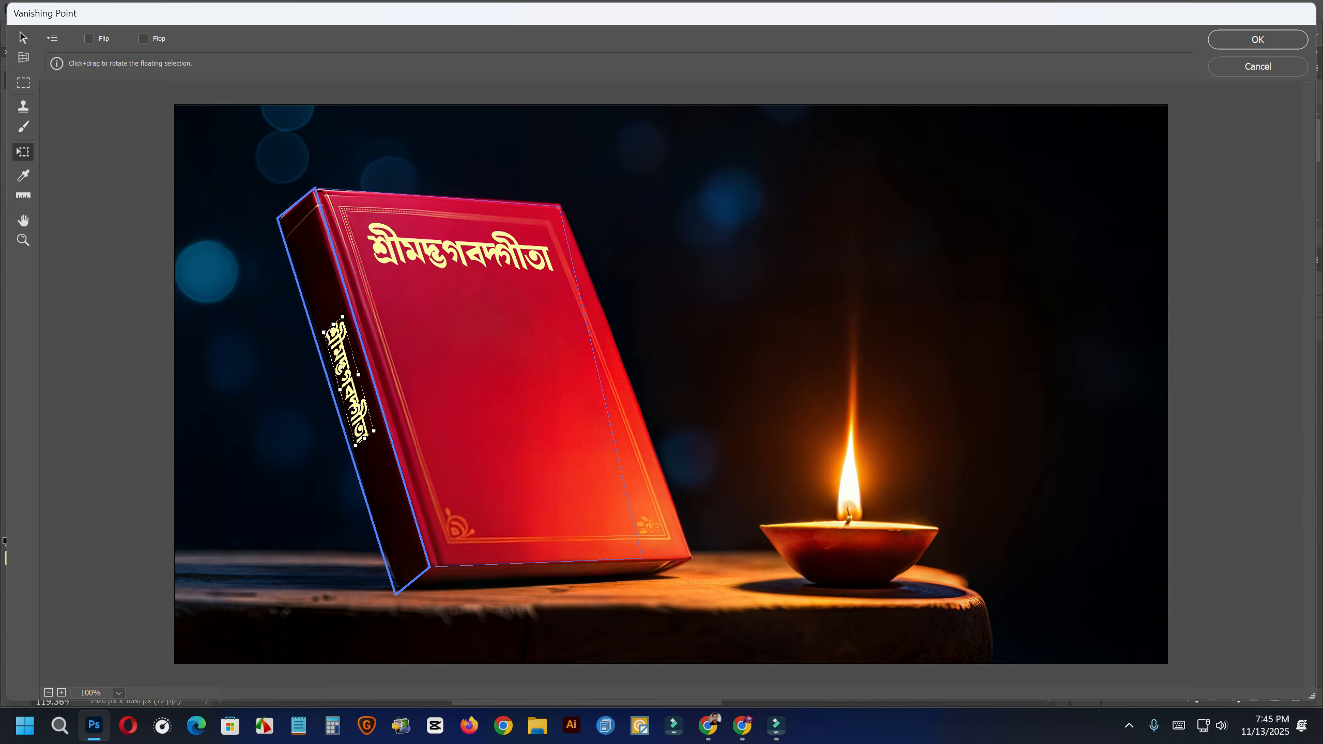
pyautogui.press('Return')
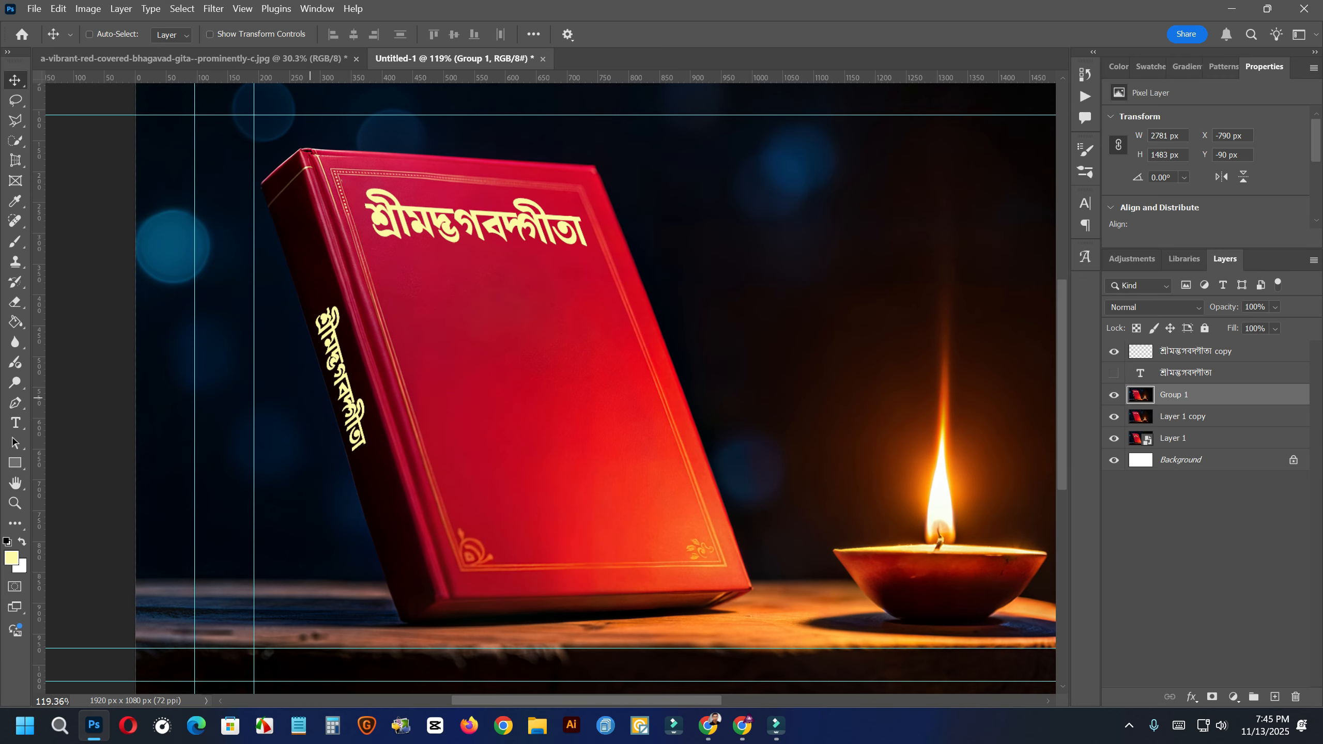
# - Outline the book's dark spine with a closed Polygonal Lasso selection following its four corners
pyautogui.scroll(-5, 407, 381)
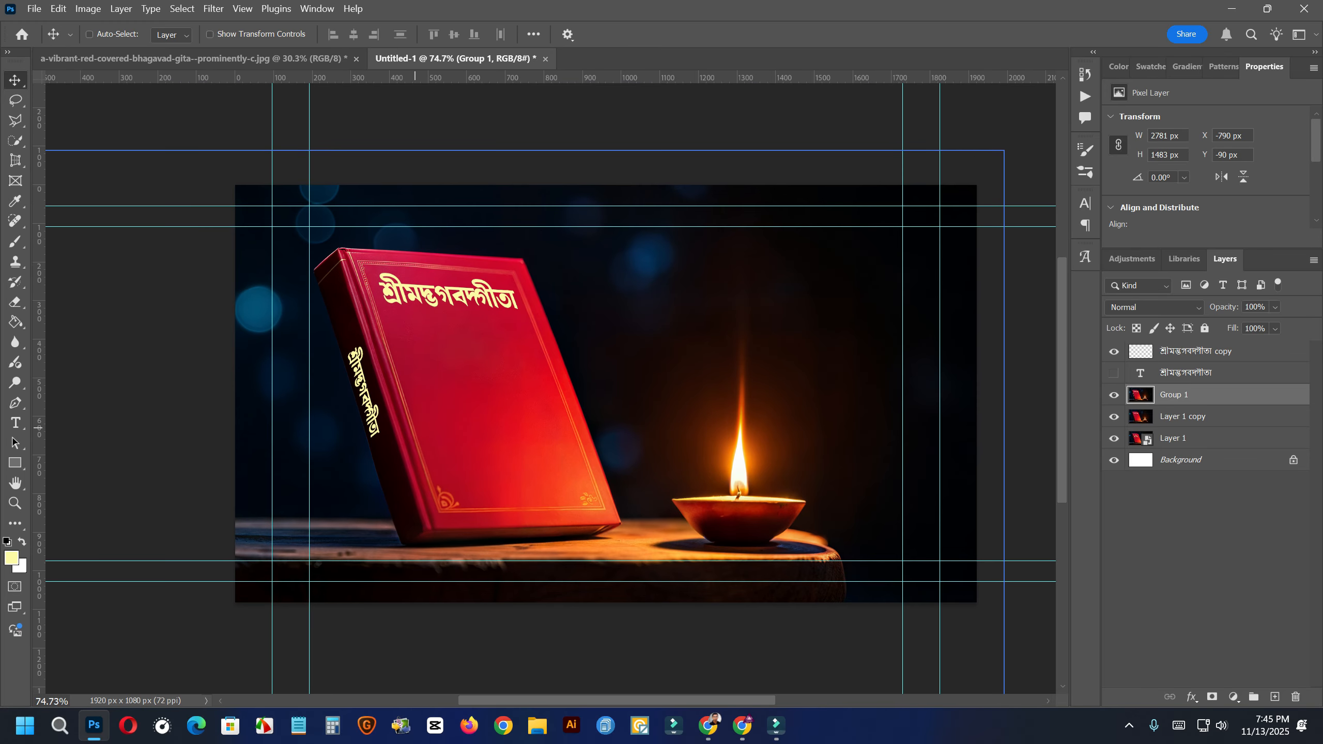
pyautogui.scroll(5, 416, 404)
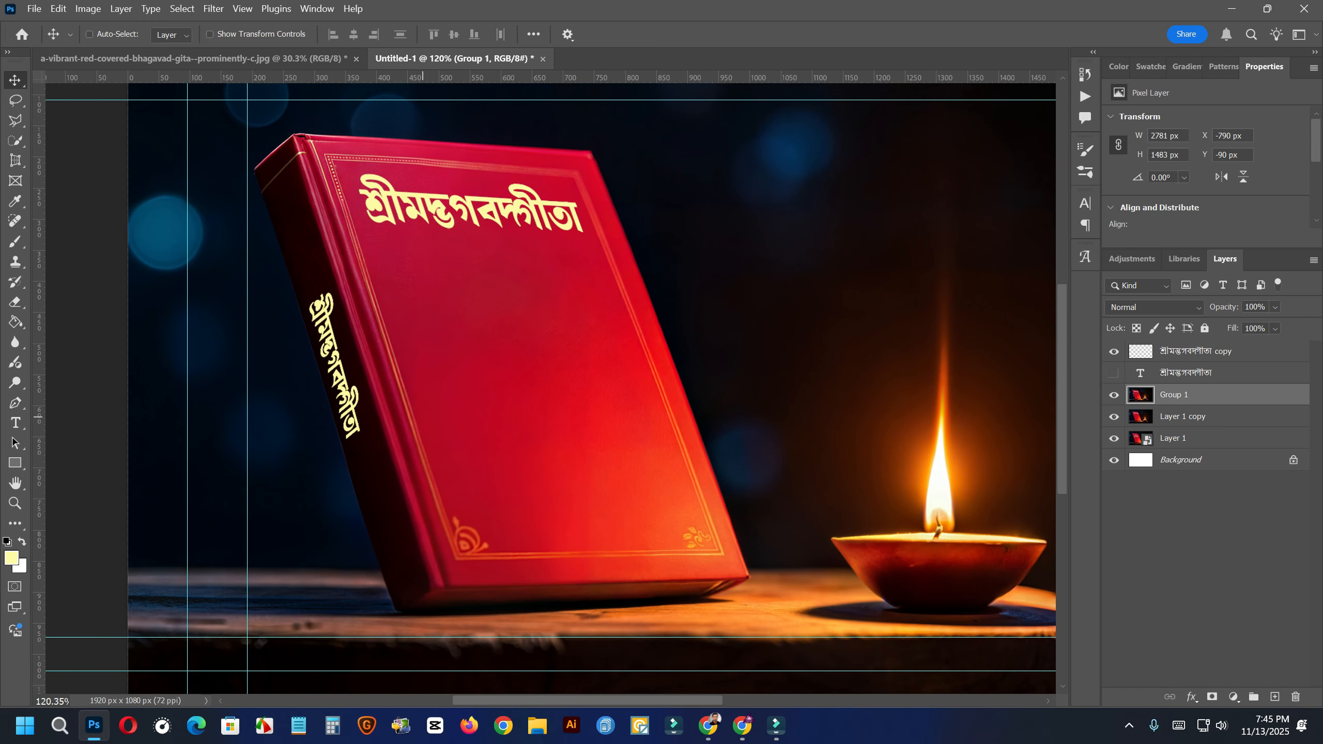
pyautogui.scroll(-3, 400, 404)
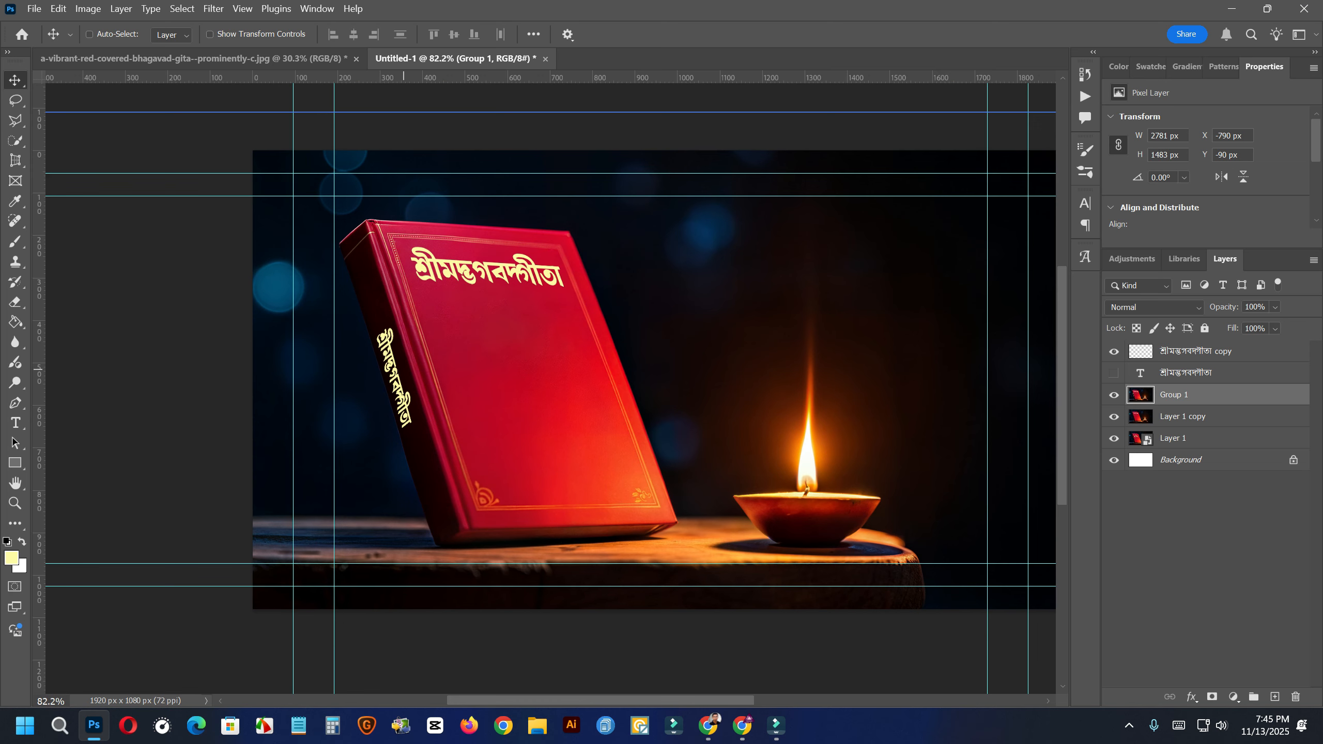
pyautogui.scroll(3, 435, 411)
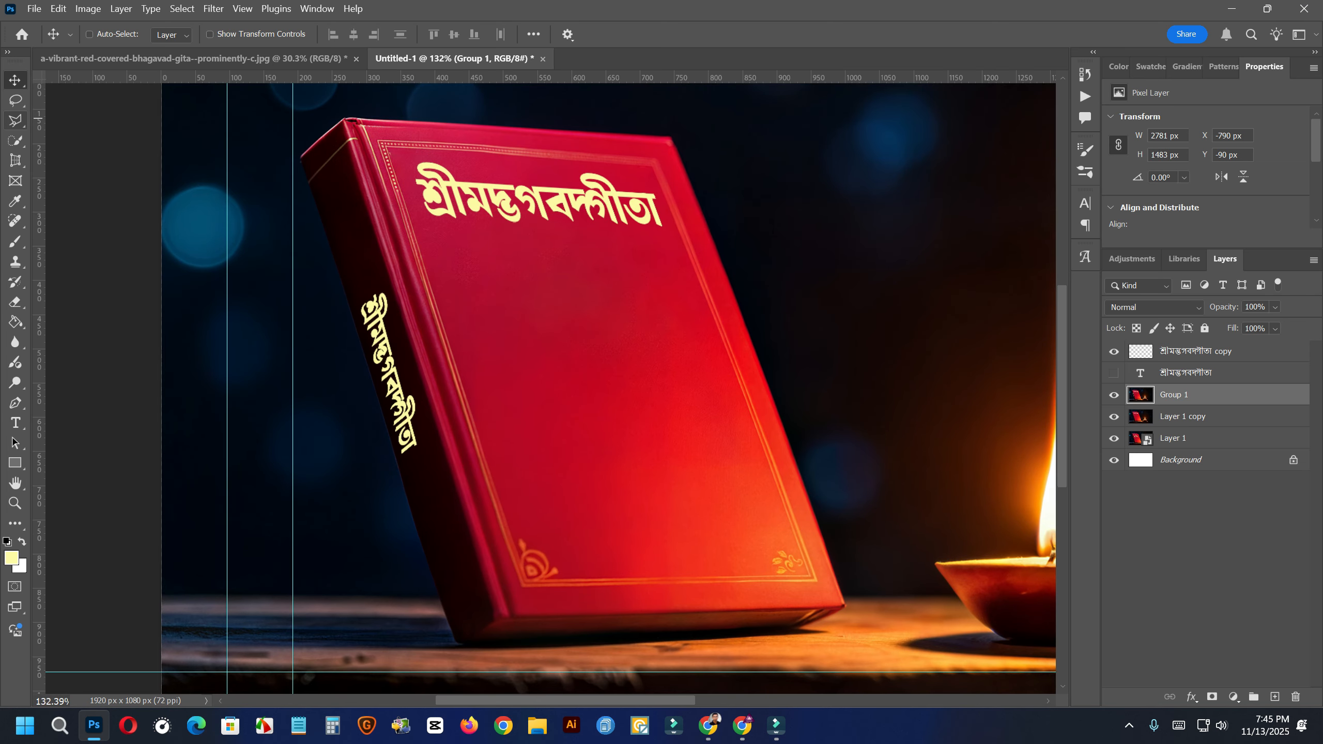
pyautogui.click(15, 121)
pyautogui.click(293, 162)
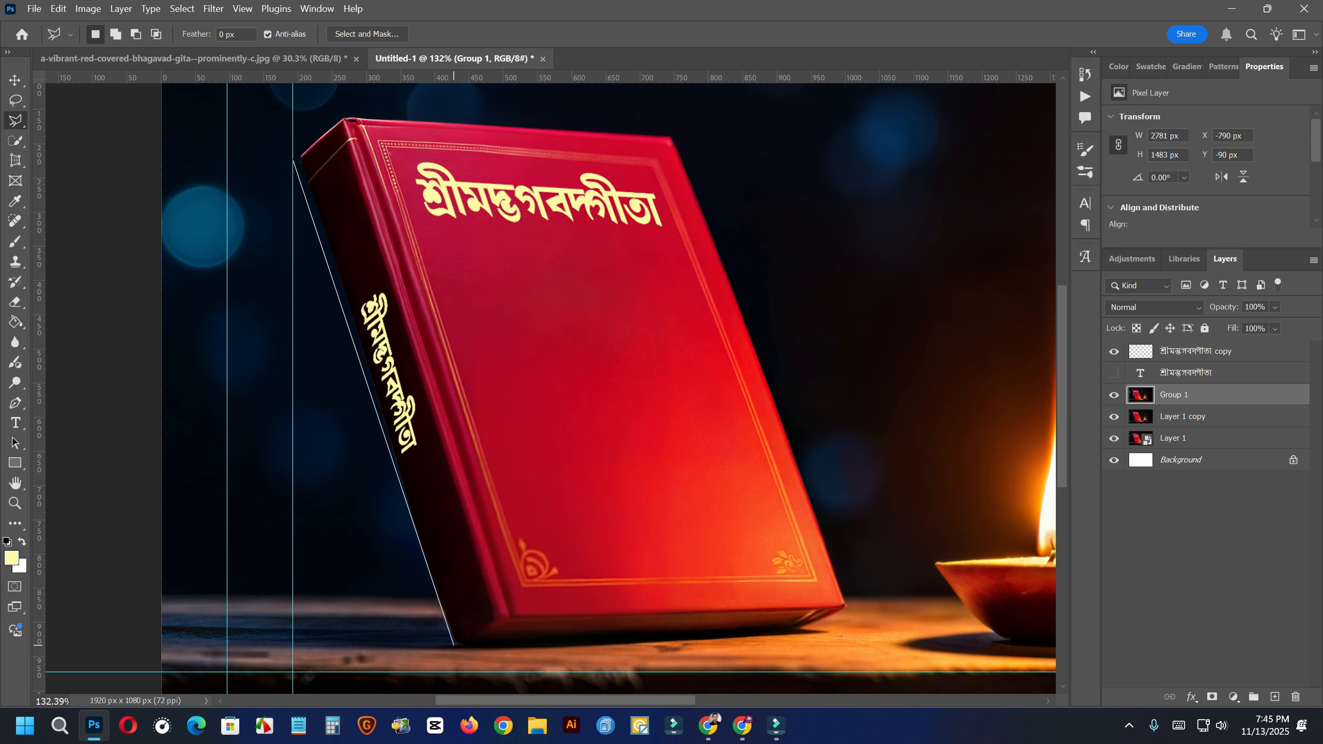
pyautogui.click(450, 644)
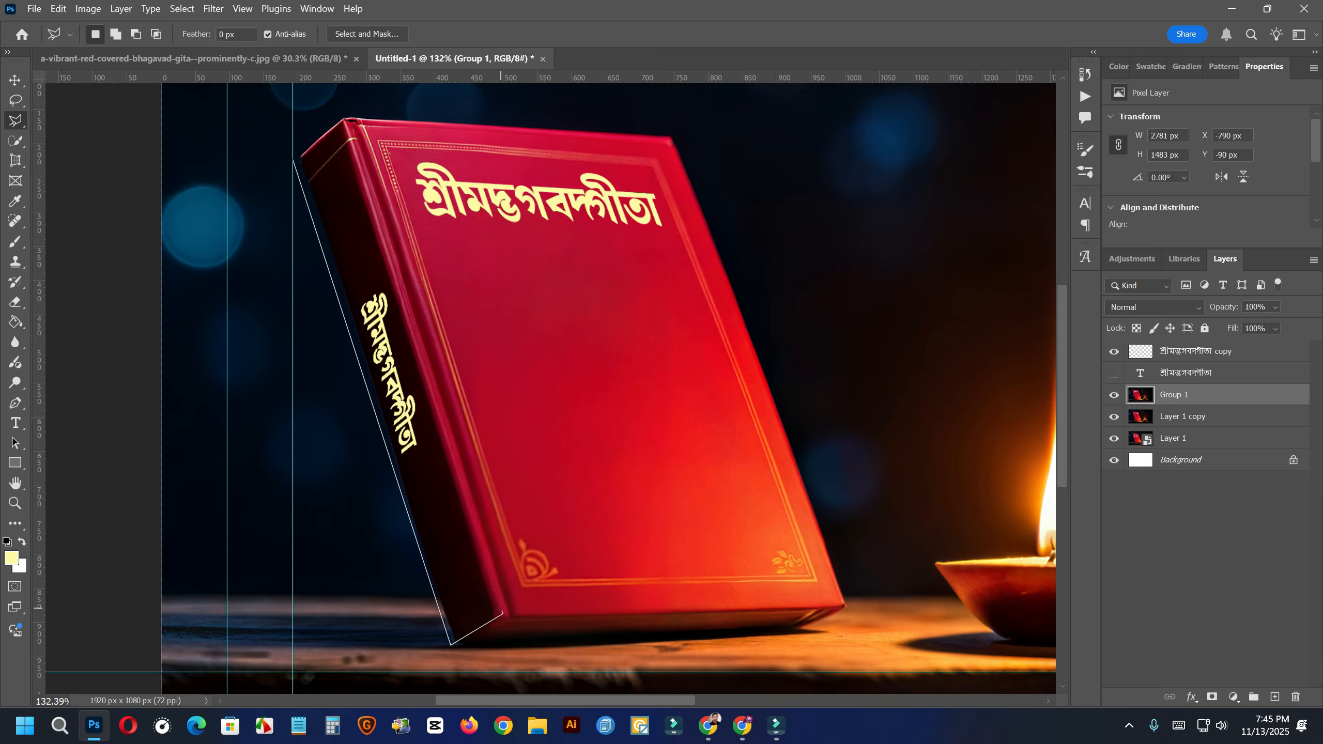
pyautogui.click(503, 613)
pyautogui.click(345, 119)
pyautogui.click(293, 161)
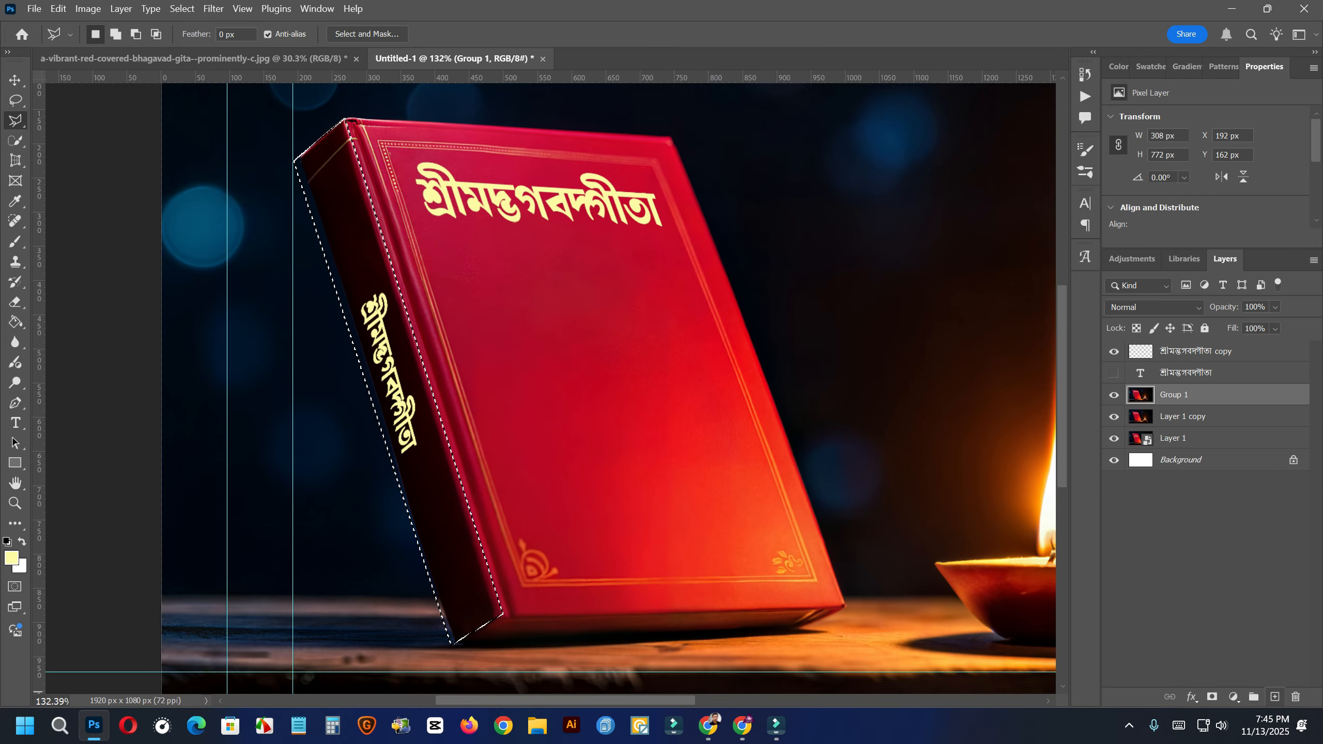
# - Add a new layer above Group 1 and fill the spine selection with the dark maroon sampled from the spine, using Paint Bucket
pyautogui.click(1275, 697)
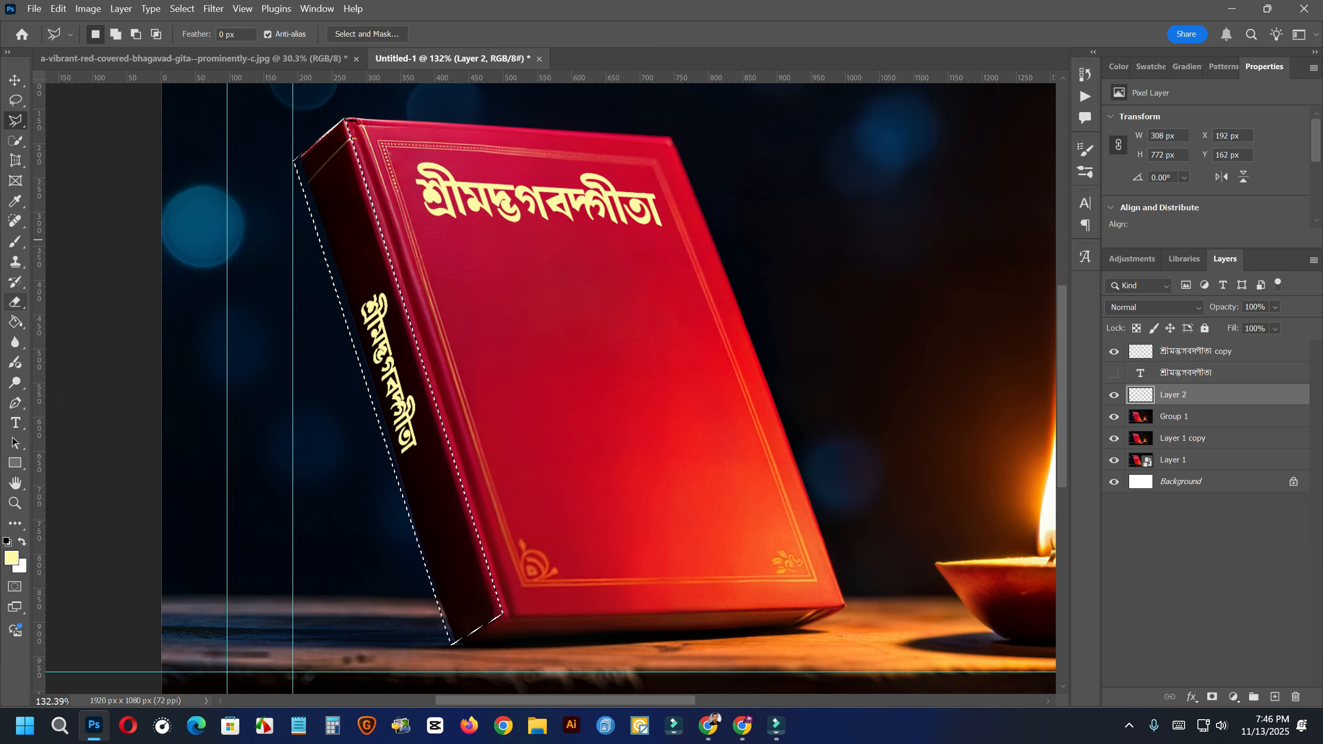
pyautogui.click(15, 261)
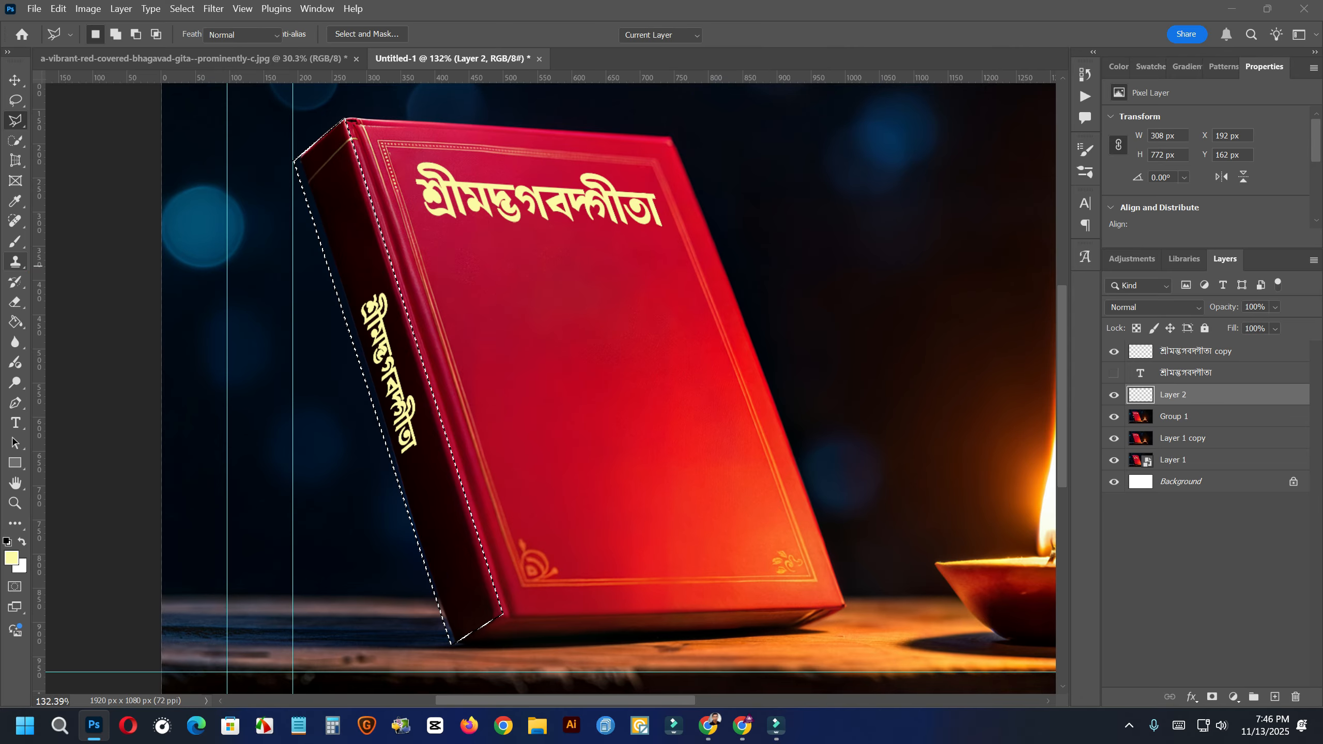
pyautogui.click(15, 281)
pyautogui.click(15, 302)
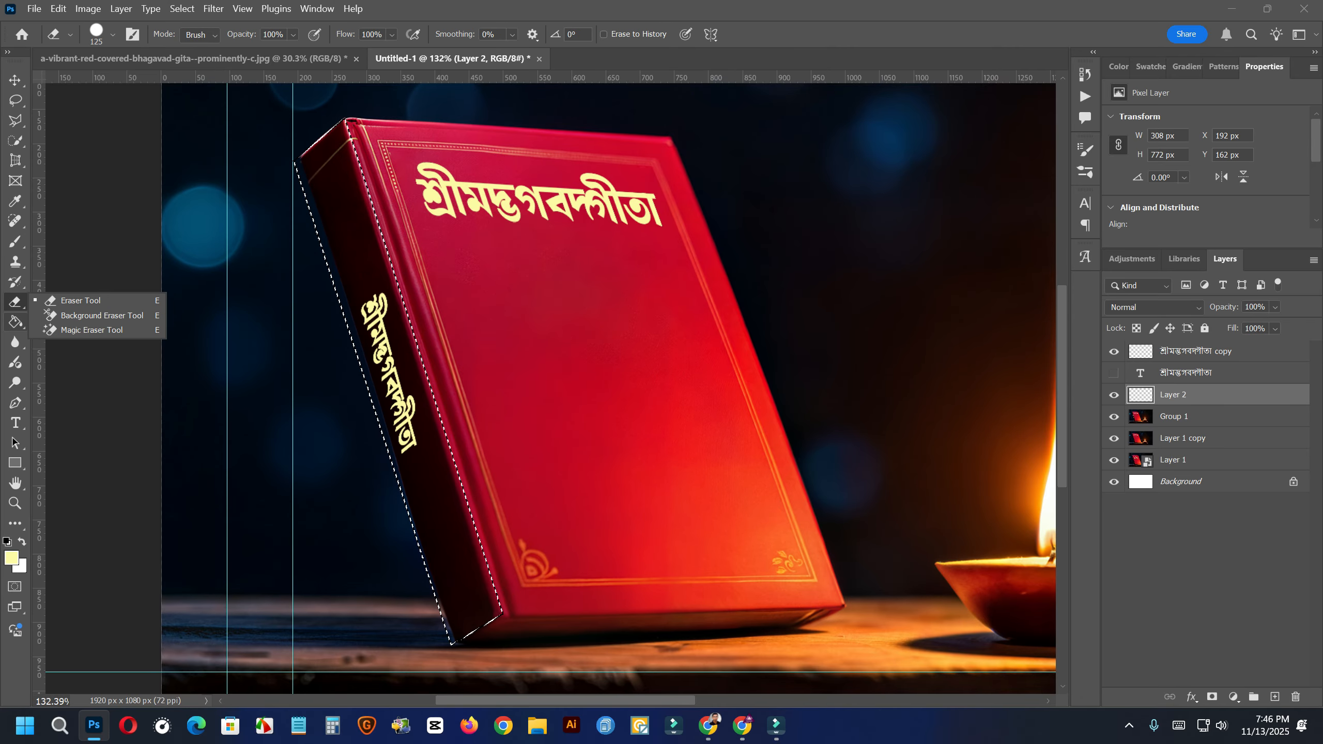
pyautogui.click(14, 321)
pyautogui.click(87, 335)
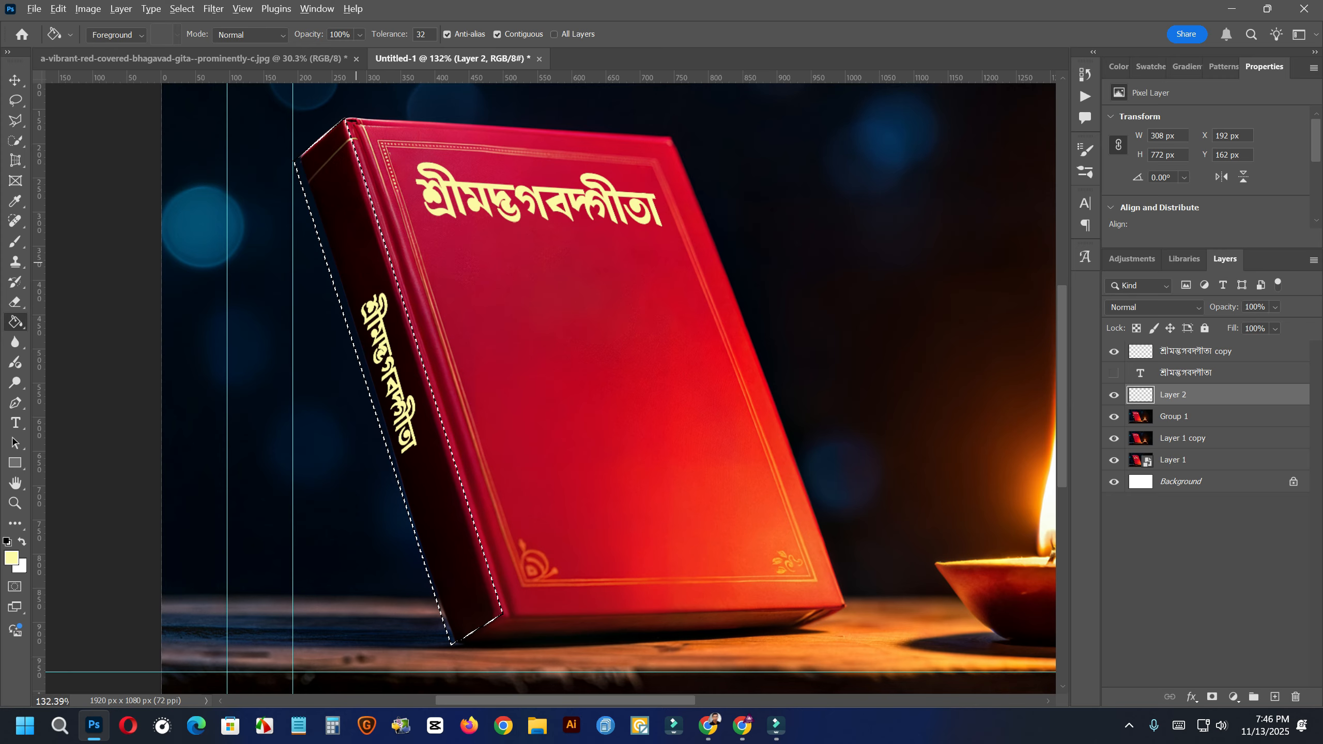
pyautogui.keyDown('alt'); pyautogui.click(377, 257); pyautogui.keyUp('alt')
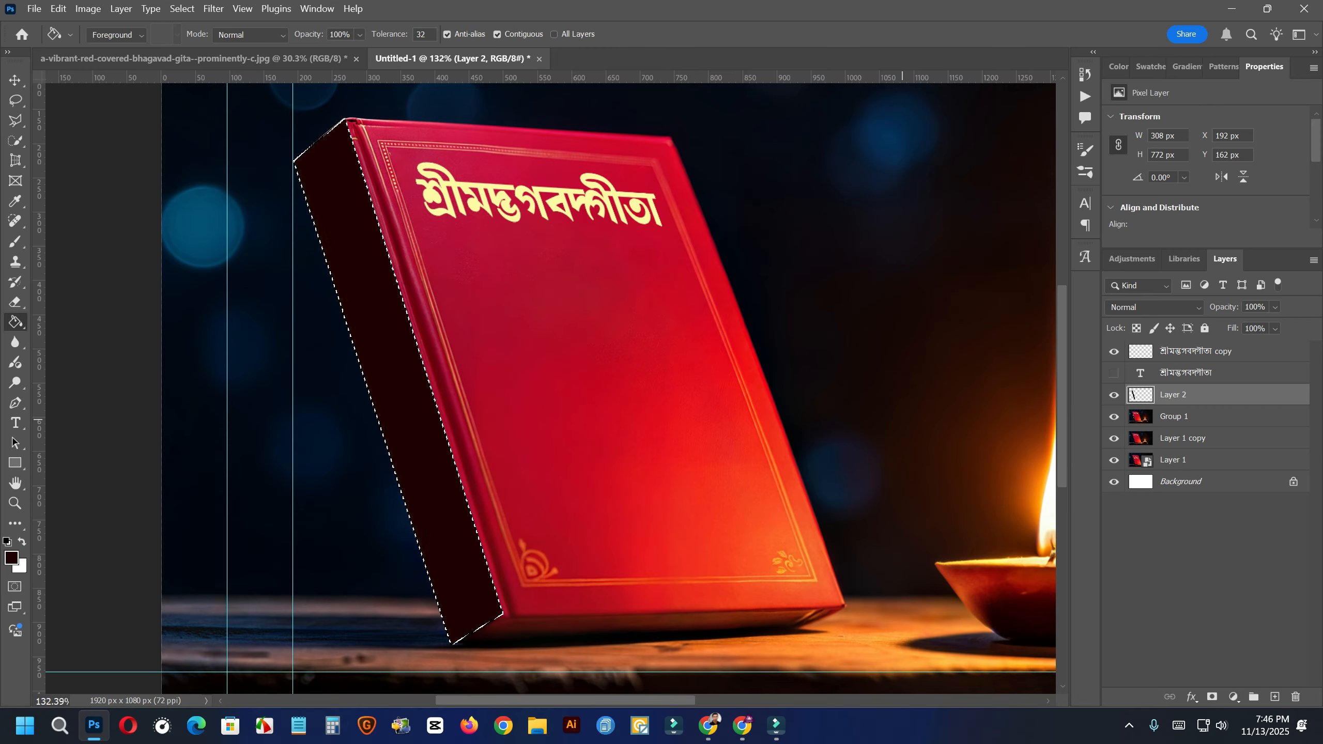
# - Lower the spine fill layer's opacity to 79% and deselect the spine
pyautogui.click(1275, 306)
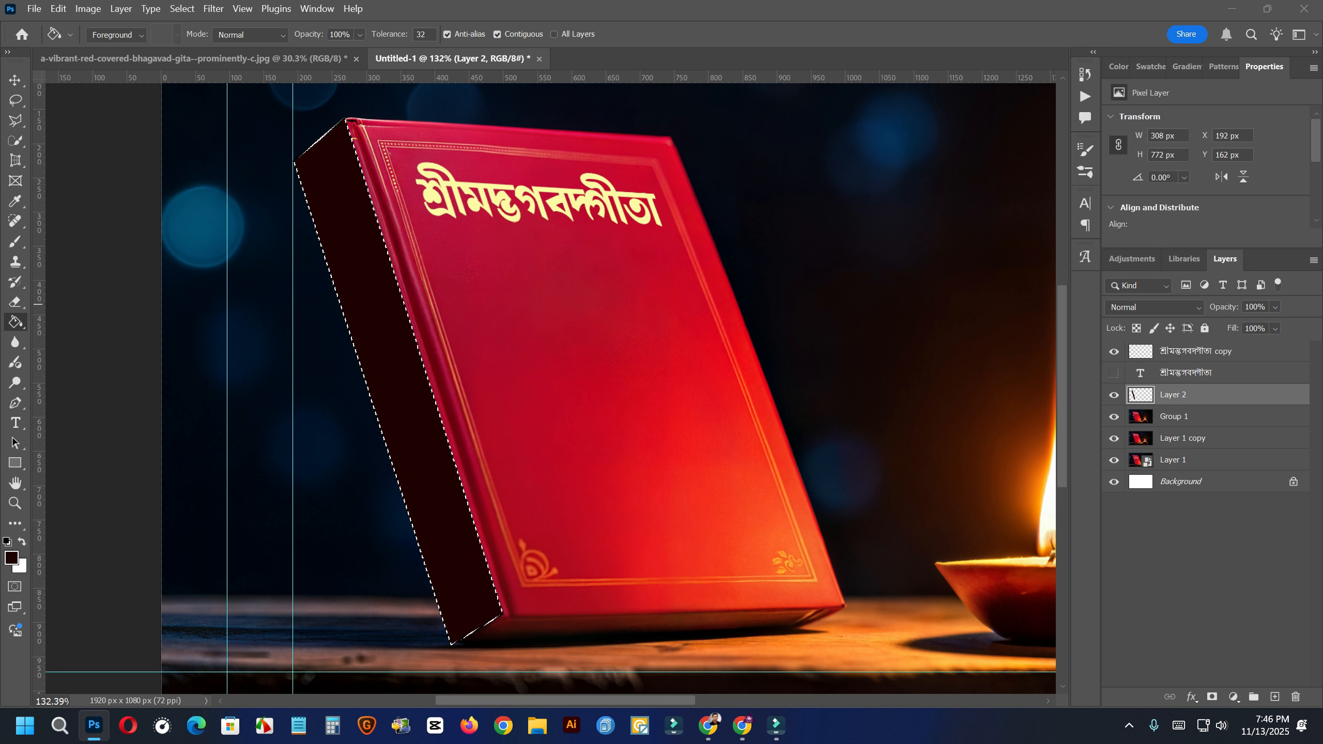
pyautogui.moveTo(1302, 323)
pyautogui.mouseDown()
pyautogui.moveTo(1240, 324)
pyautogui.moveTo(1284, 324)
pyautogui.mouseUp()
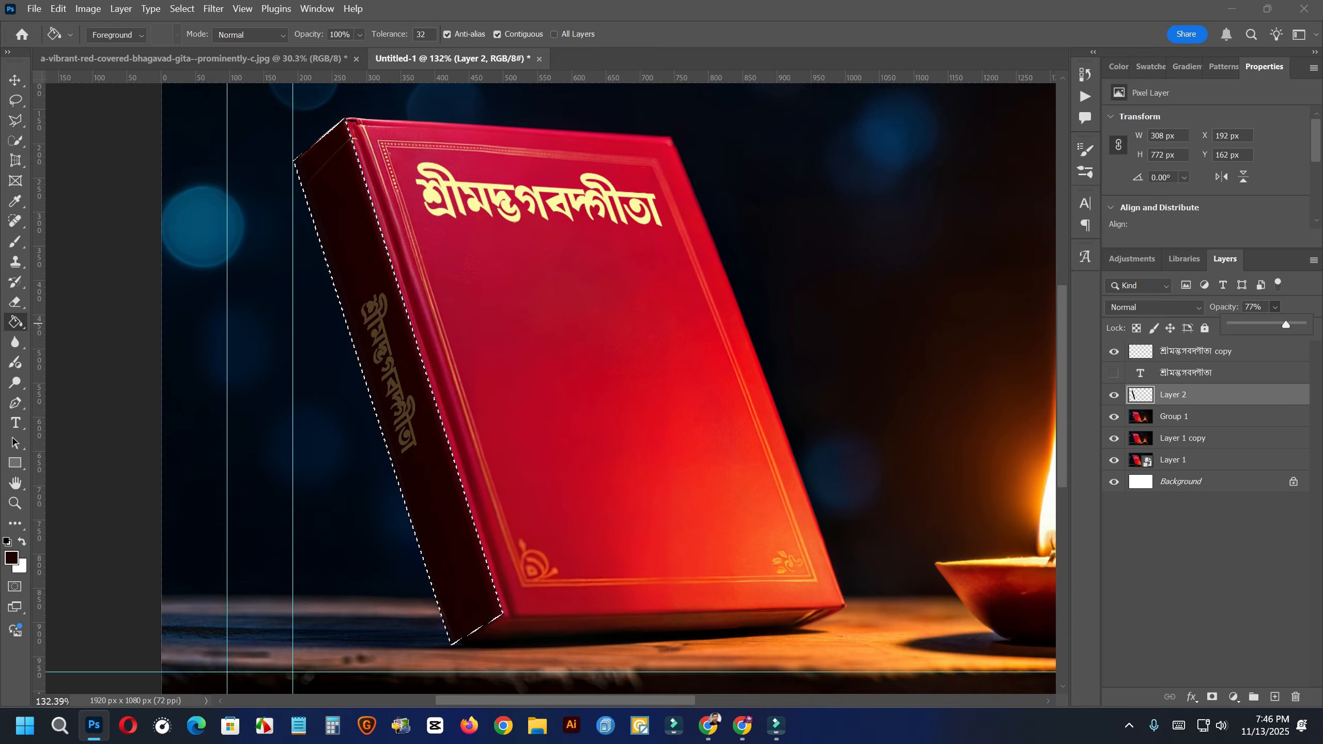
pyautogui.moveTo(1285, 324); pyautogui.dragTo(1287, 324)
pyautogui.click(14, 301)
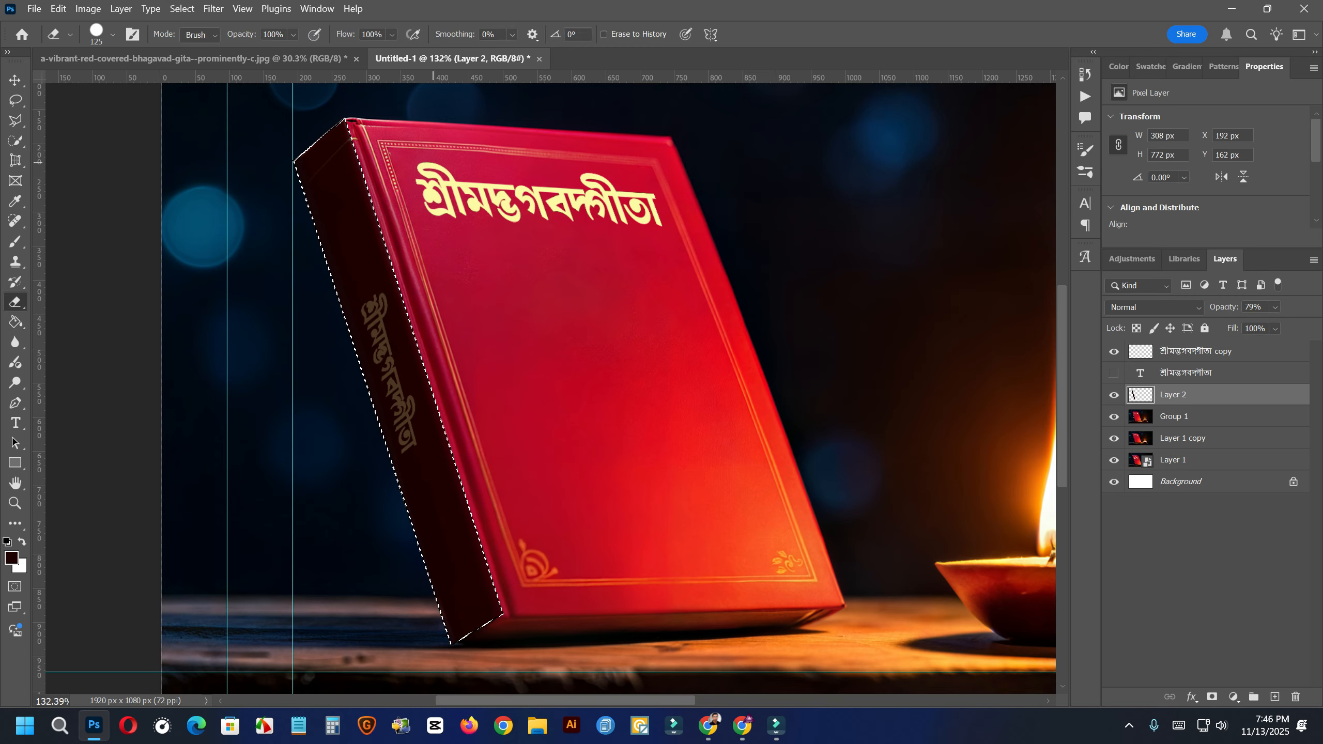
pyautogui.hotkey('ctrl', 'd')
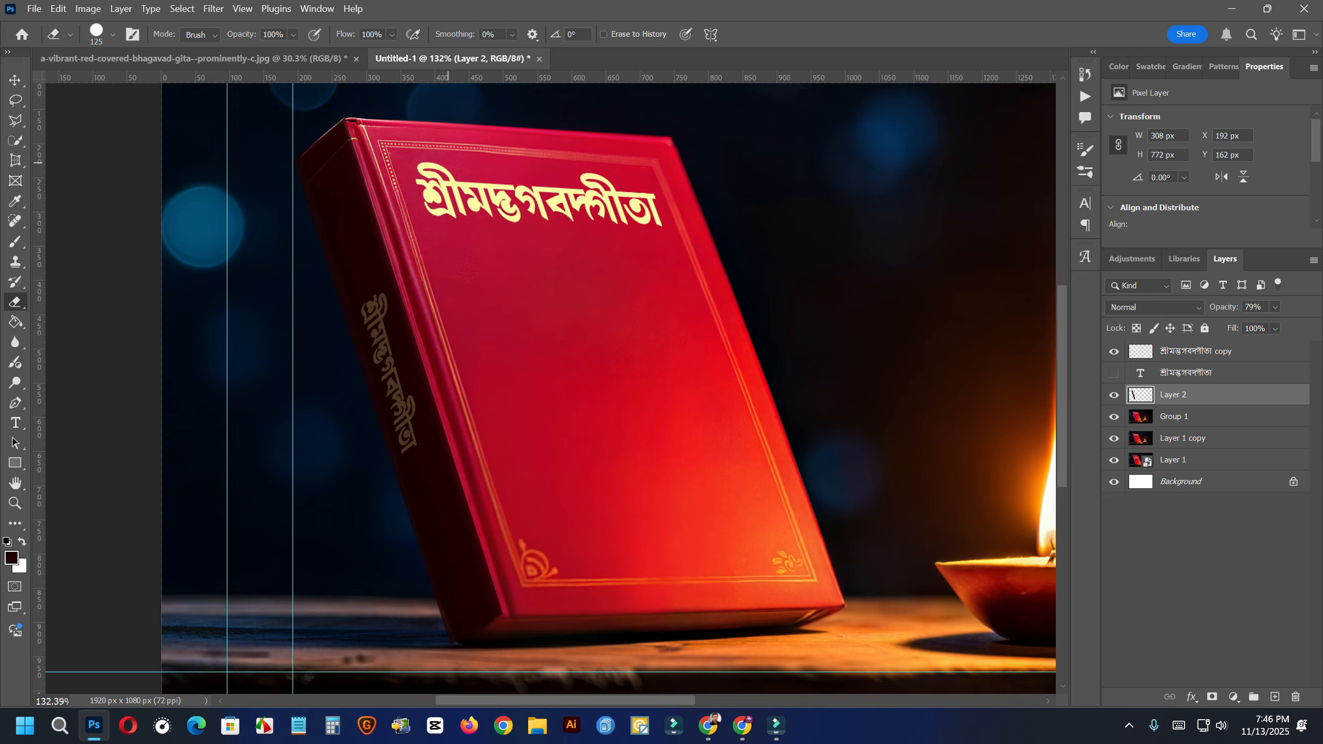
# - Erase the overlay's upper end beside the cover, switching the Eraser to the Soft Round brush at 125 px and 0% hardness
pyautogui.moveTo(354, 138)
pyautogui.mouseDown()
pyautogui.moveTo(319, 176)
pyautogui.moveTo(361, 147)
pyautogui.mouseUp()
pyautogui.rightClick(396, 155)
pyautogui.doubleClick(460, 327)
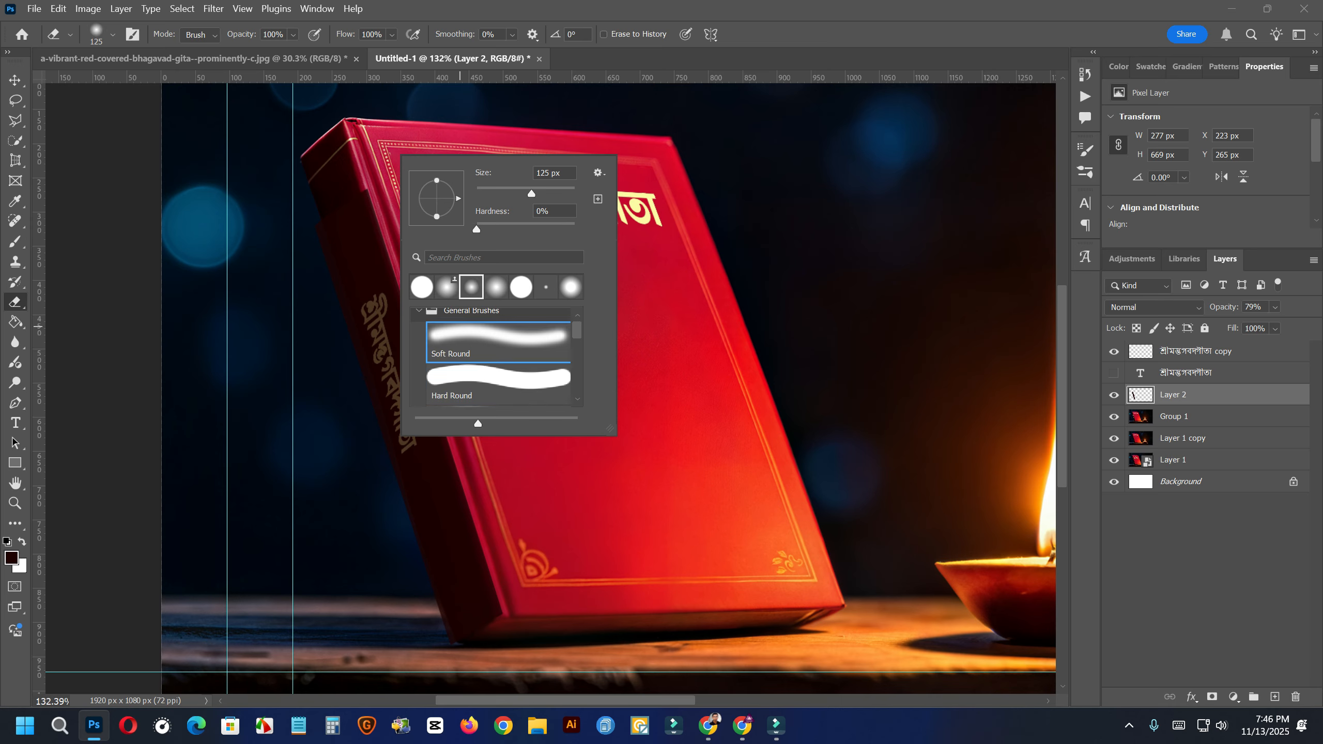
pyautogui.moveTo(369, 193); pyautogui.dragTo(410, 331)
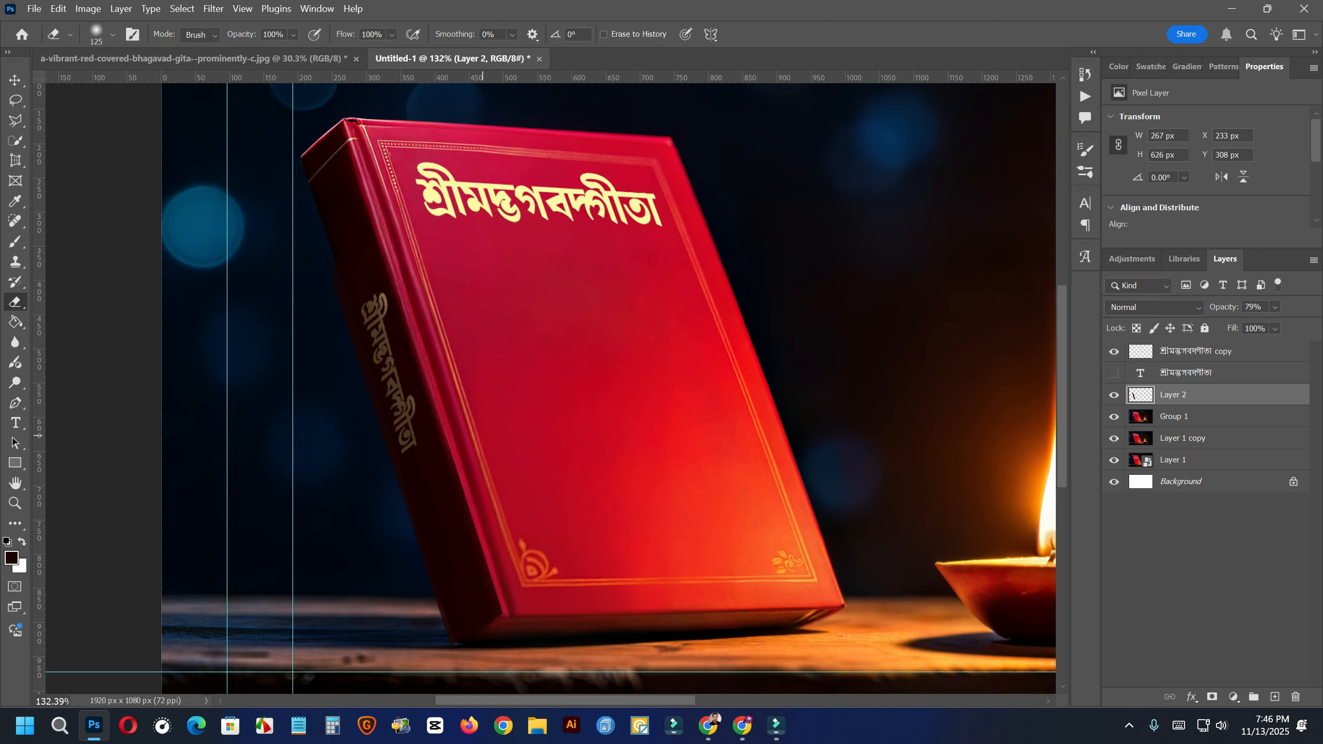
# - Softly erase the dark overlay along both long edges of the spine, redoing the strokes on its outer edge
pyautogui.moveTo(430, 308); pyautogui.dragTo(487, 480)
pyautogui.moveTo(451, 645); pyautogui.dragTo(424, 573)
pyautogui.moveTo(389, 519); pyautogui.dragTo(337, 411)
pyautogui.moveTo(307, 297); pyautogui.dragTo(357, 434)
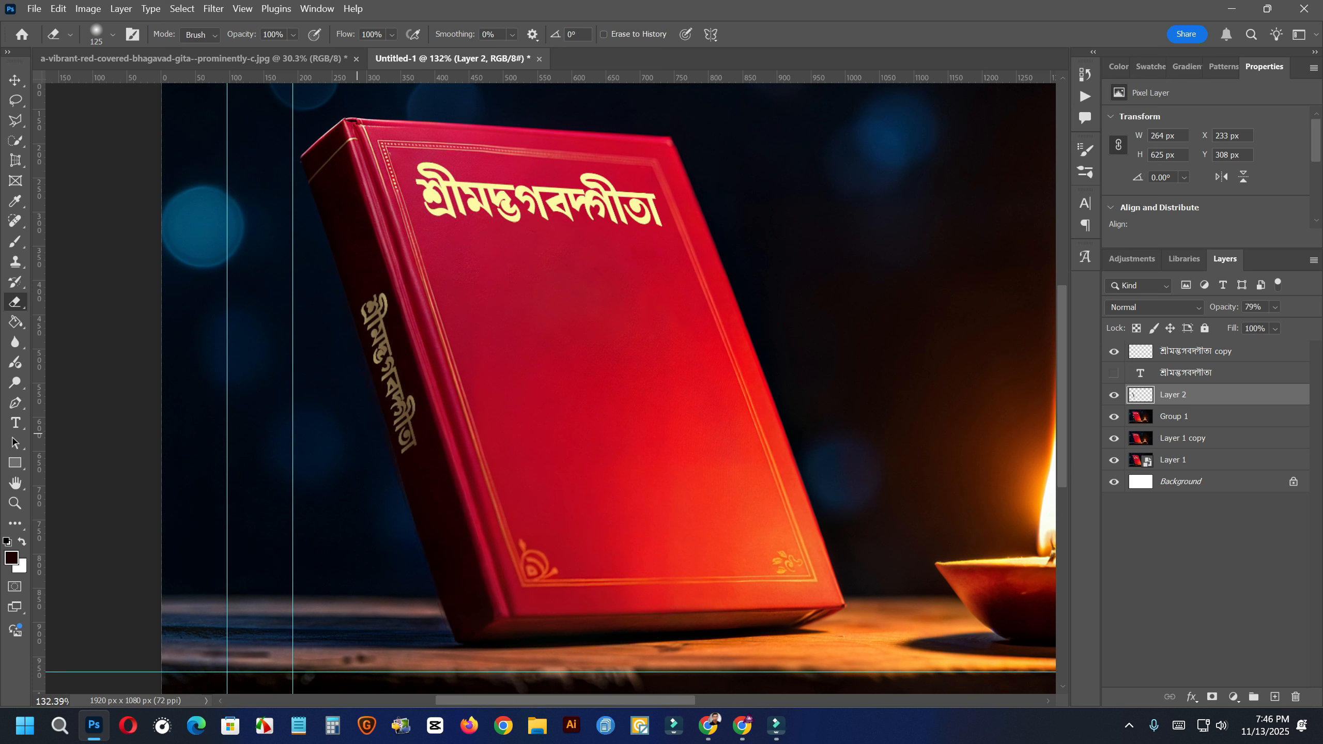
pyautogui.hotkey('ctrl', 'z')
pyautogui.moveTo(312, 284); pyautogui.dragTo(358, 455)
pyautogui.hotkey('ctrl', 'z')
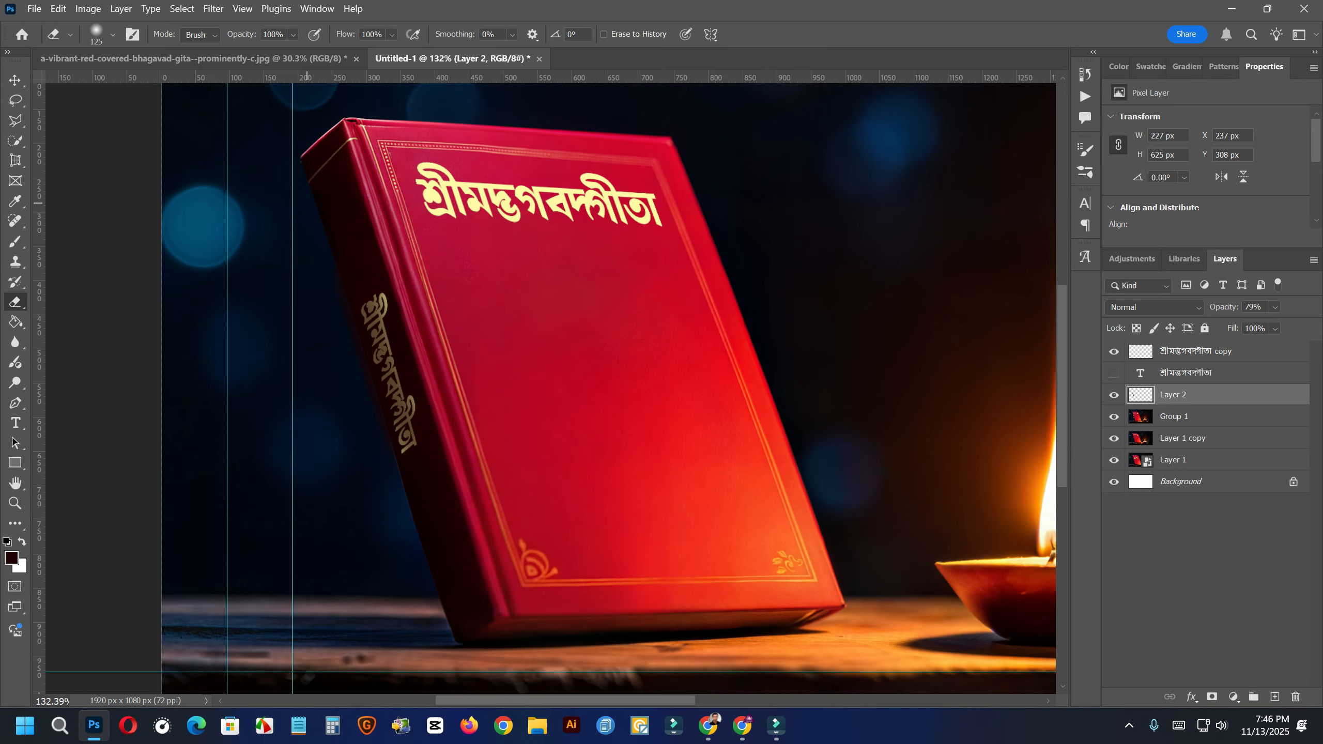
pyautogui.moveTo(321, 261); pyautogui.dragTo(324, 306)
pyautogui.scroll(-5, 521, 441)
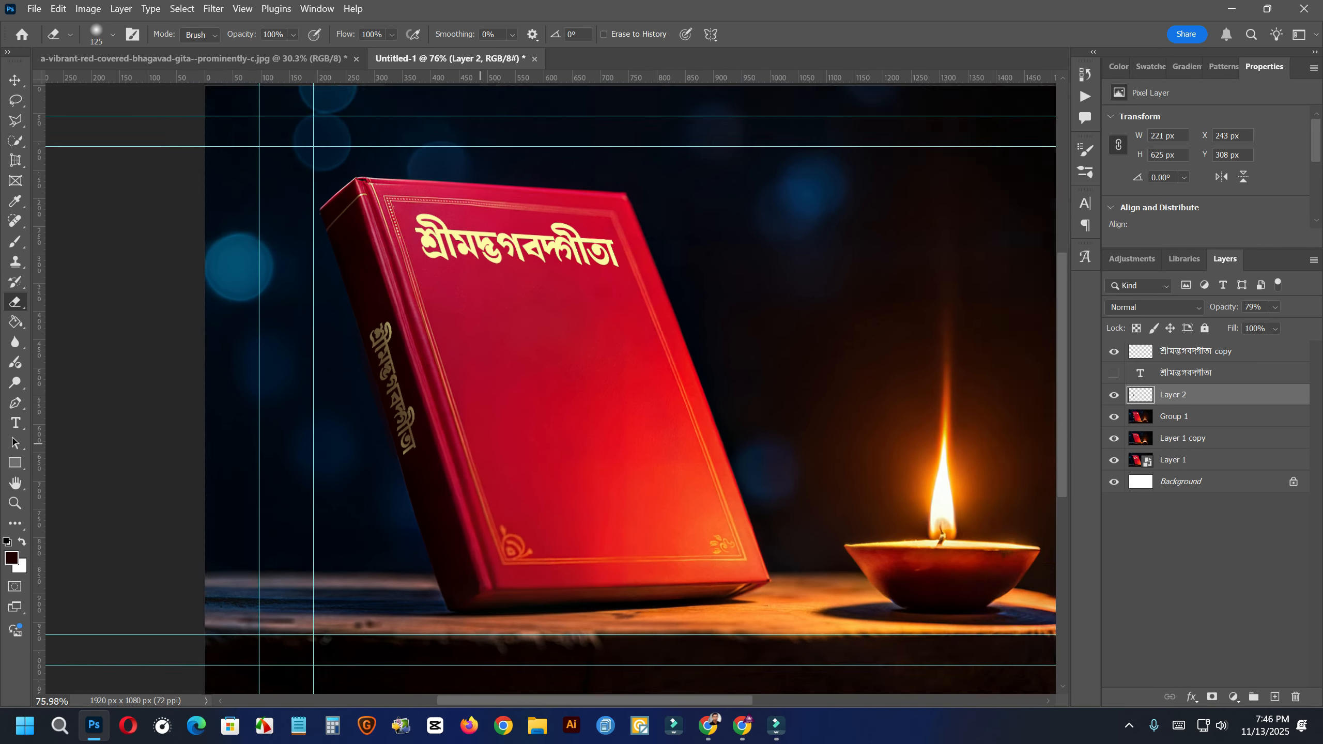
pyautogui.scroll(2, 839, 485)
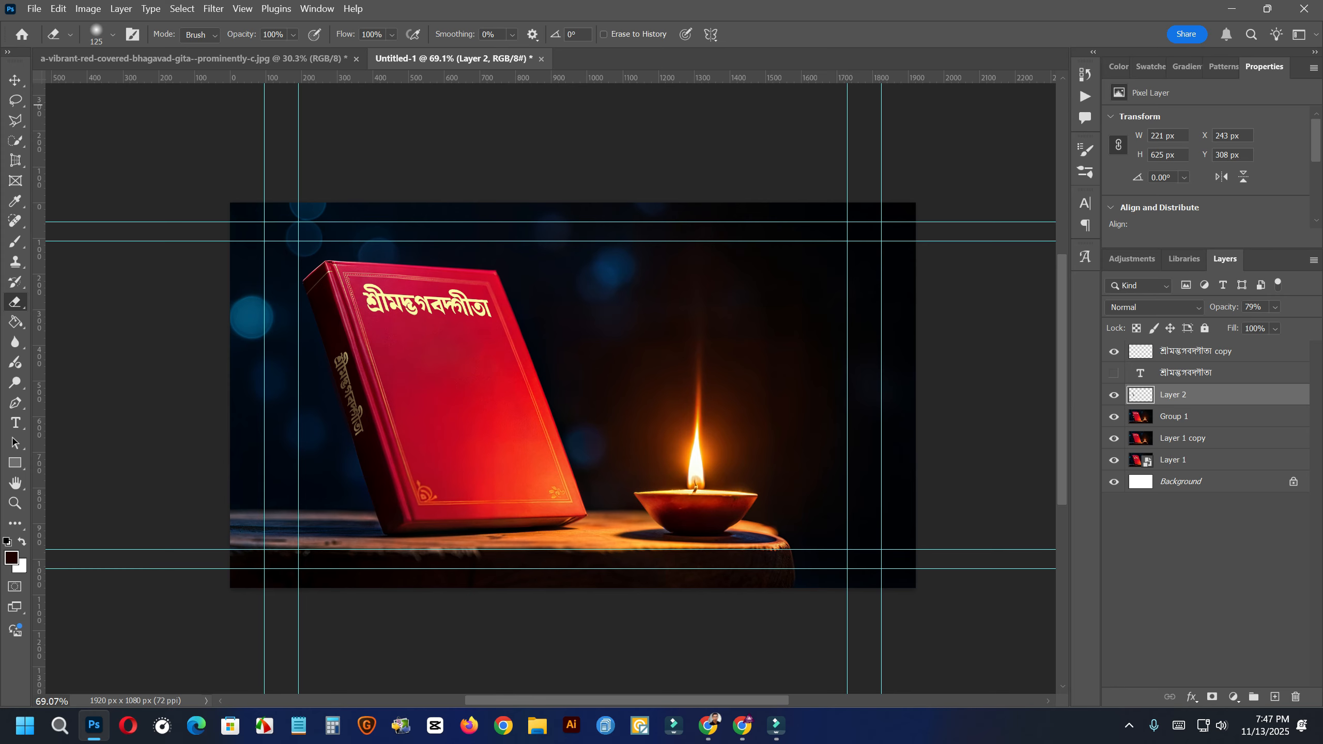
pyautogui.click(15, 80)
pyautogui.scroll(2, 827, 374)
pyautogui.scroll(-4, 739, 248)
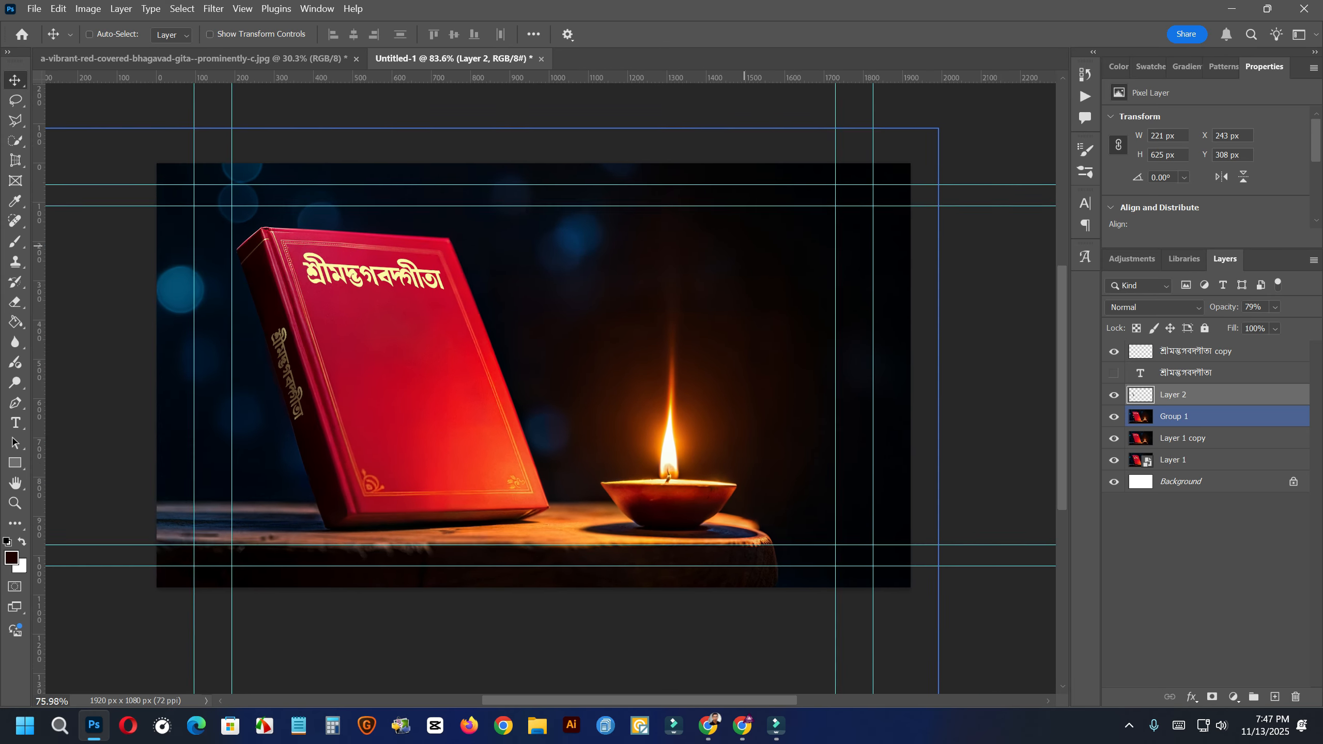
pyautogui.scroll(4, 739, 272)
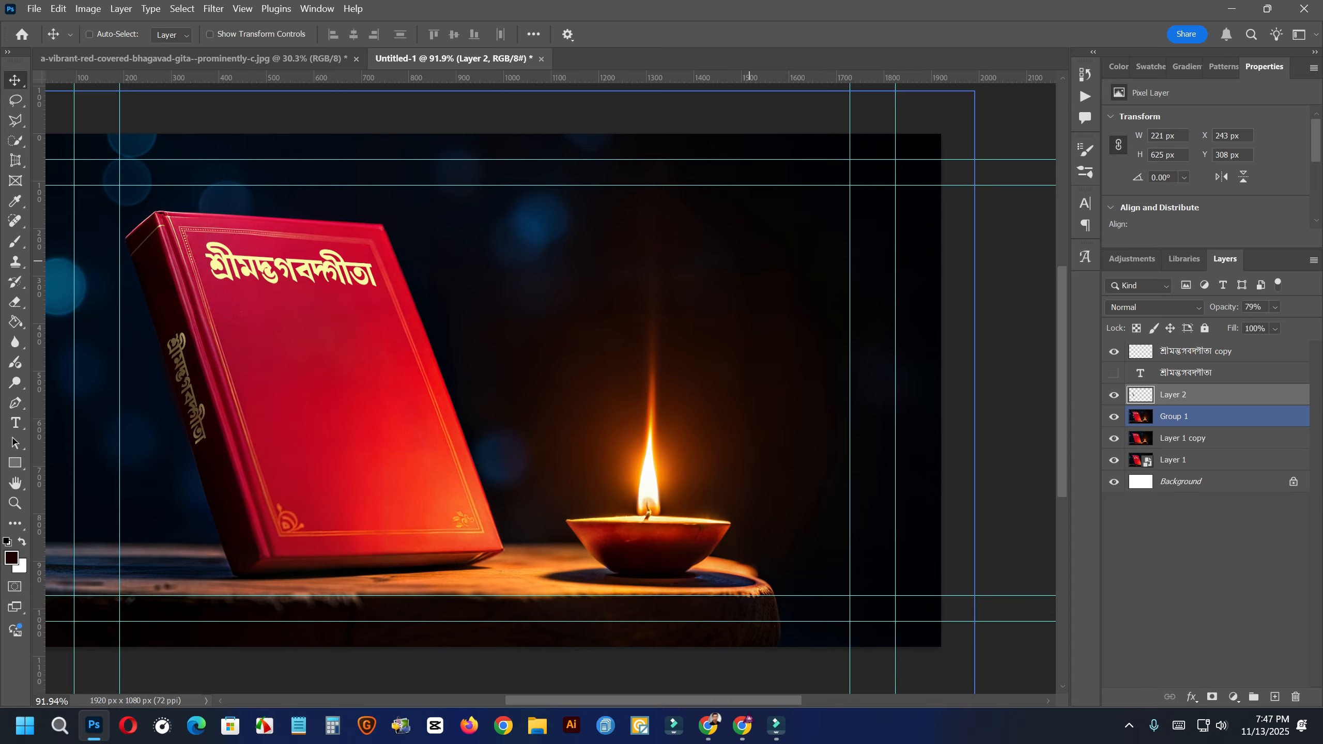
# - Switch to Chrome and copy the Bengali title আমার গীতার আরাধনা গীতার উপাসনা from the first A/B test title in YouTube Studio
pyautogui.click(742, 725)
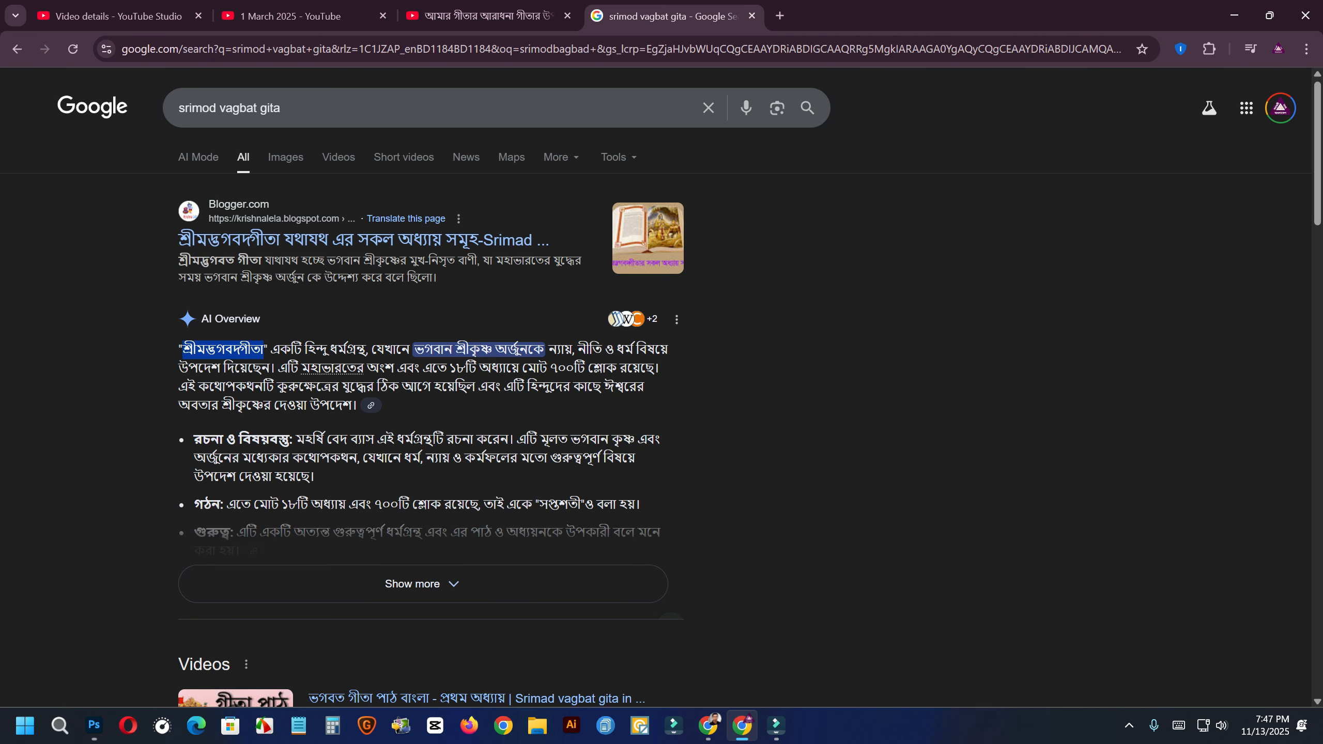
pyautogui.click(780, 15)
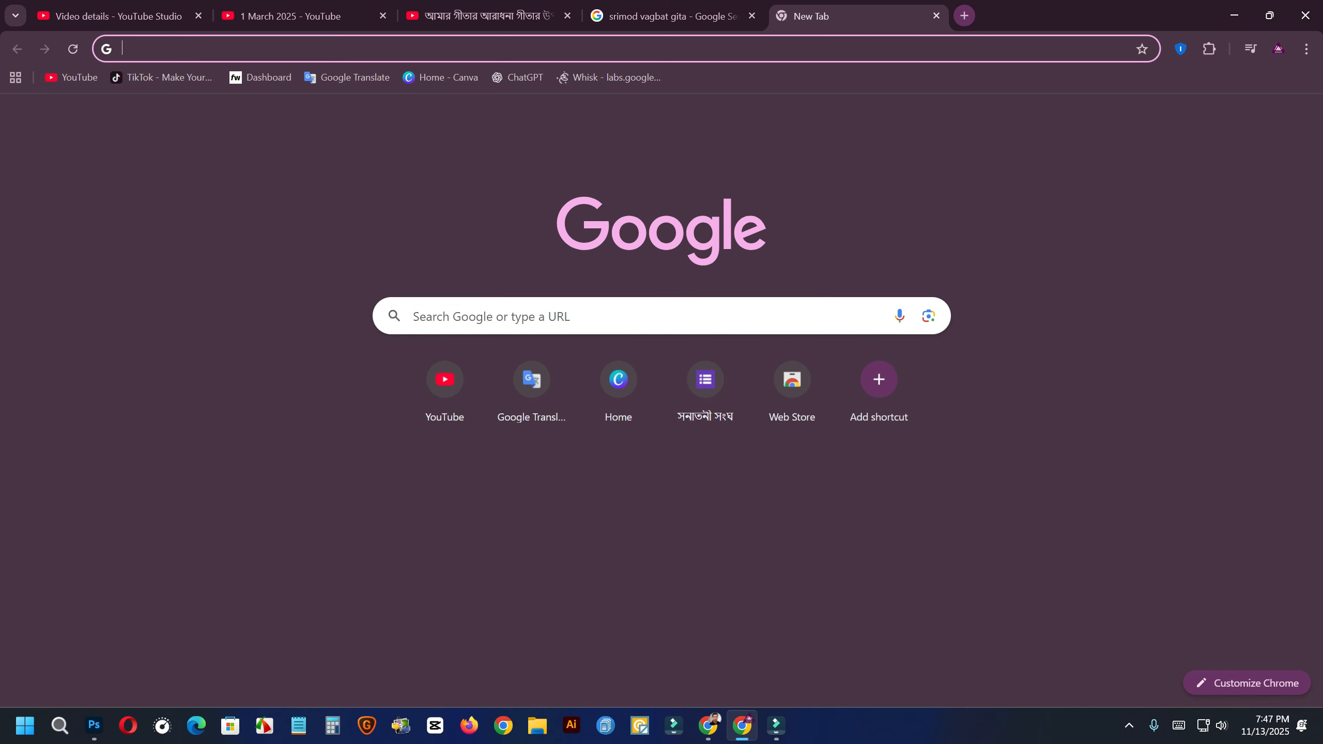
pyautogui.click(347, 77)
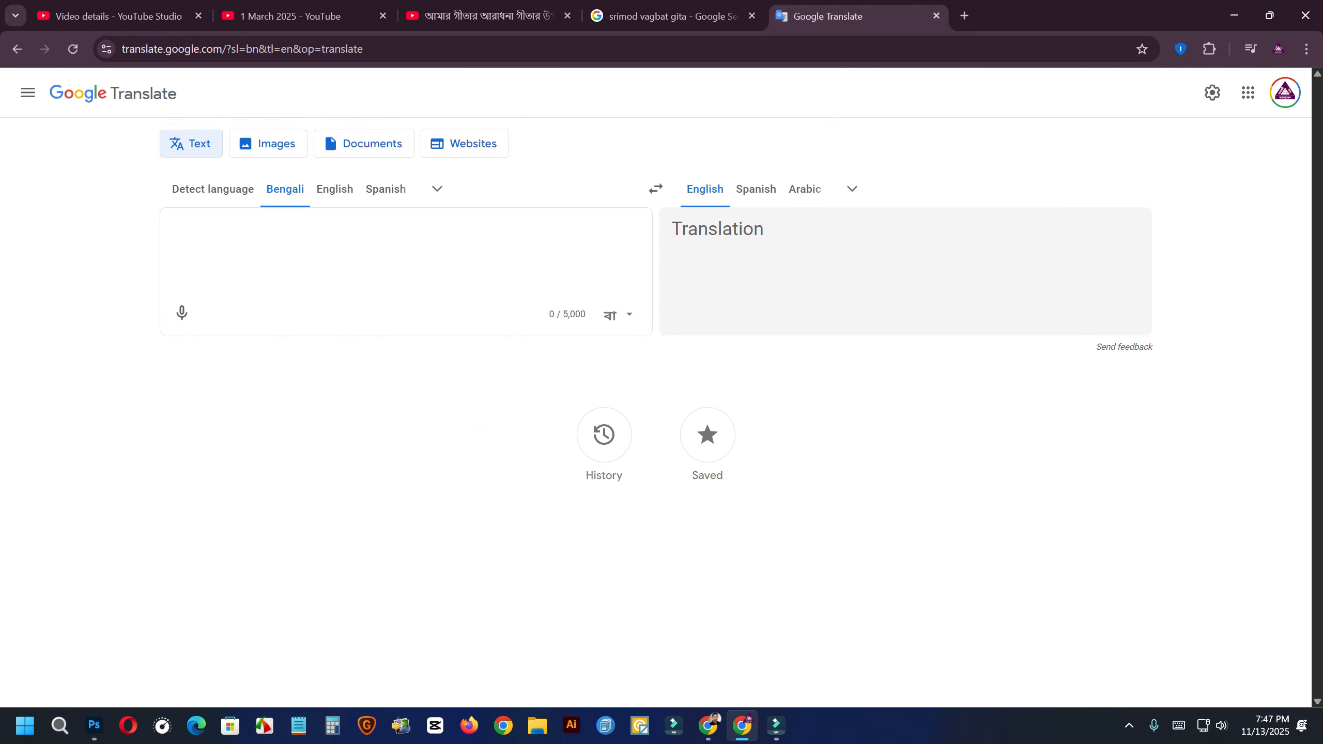
pyautogui.click(484, 15)
pyautogui.click(303, 16)
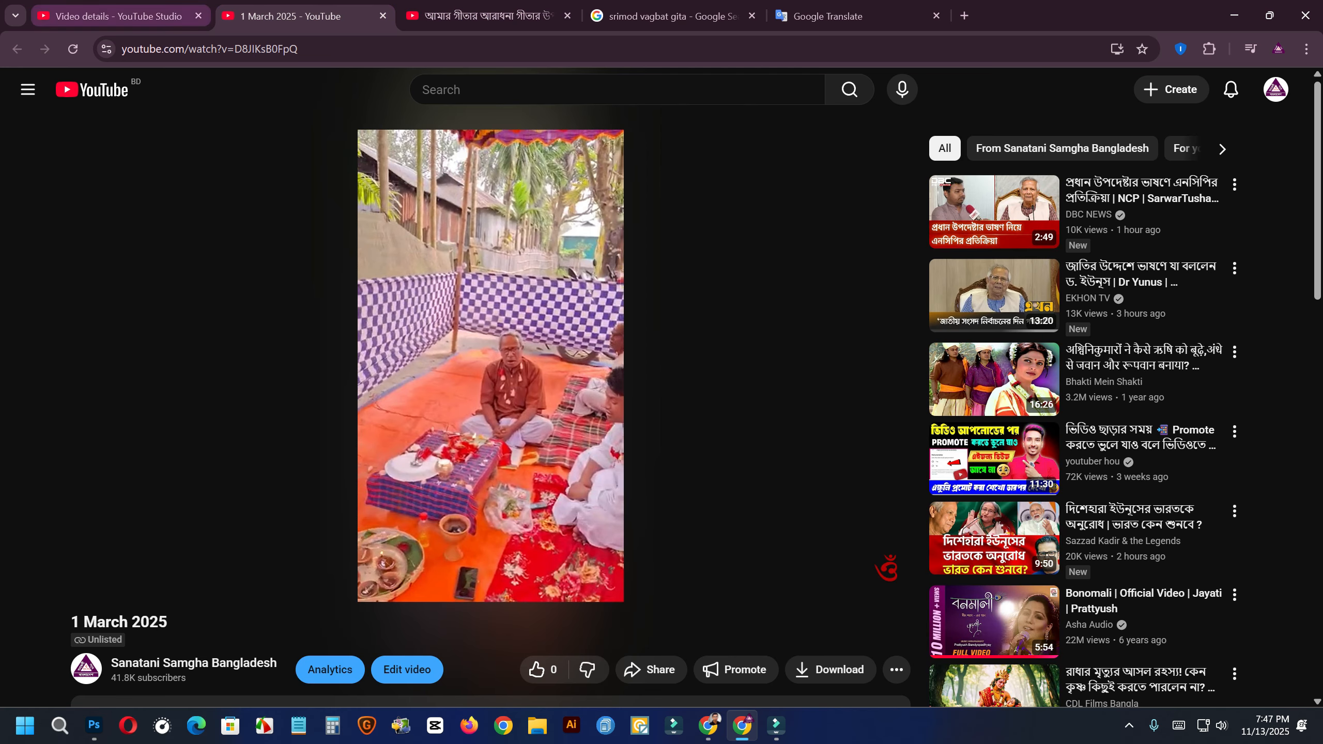
pyautogui.click(120, 16)
pyautogui.moveTo(741, 273); pyautogui.dragTo(544, 274)
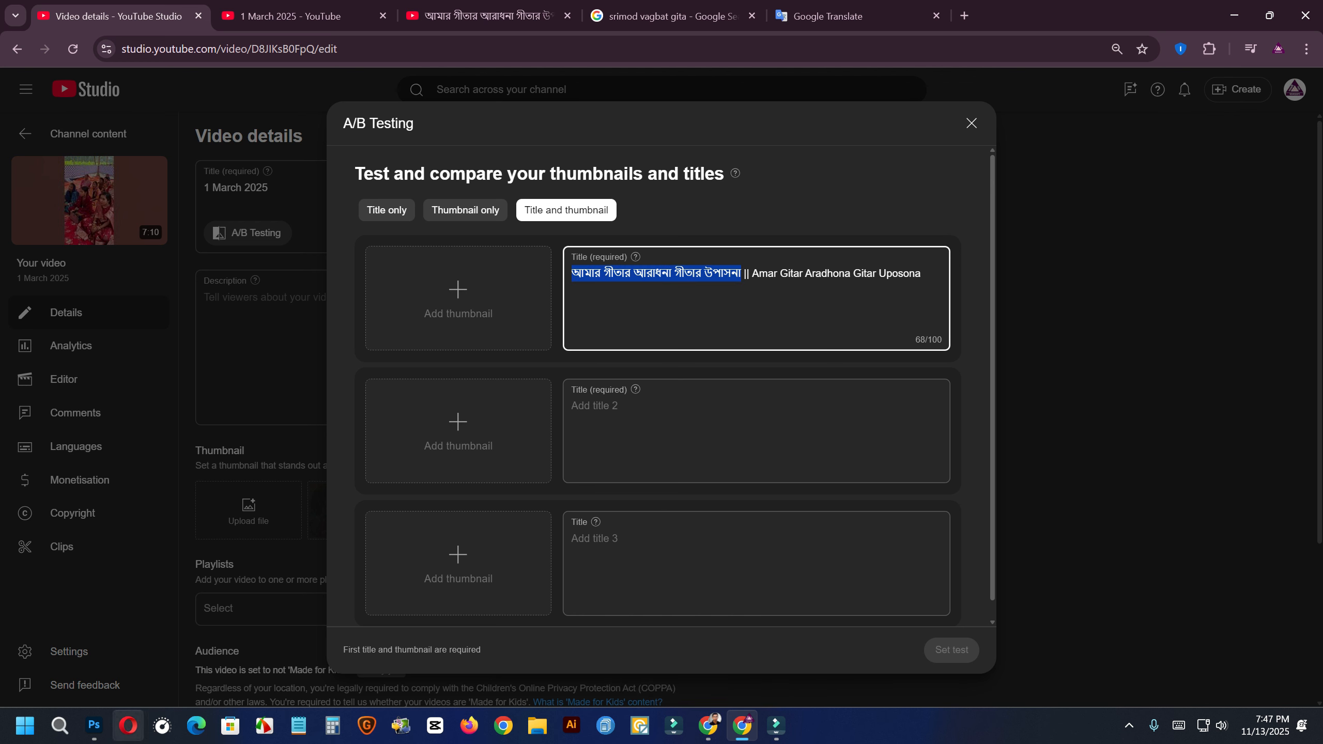
# - Switch back to Photoshop and paste আমার গীতার আরাধনা গীতার উপাসনা as a new text layer above the lamp
pyautogui.click(94, 725)
pyautogui.click(15, 422)
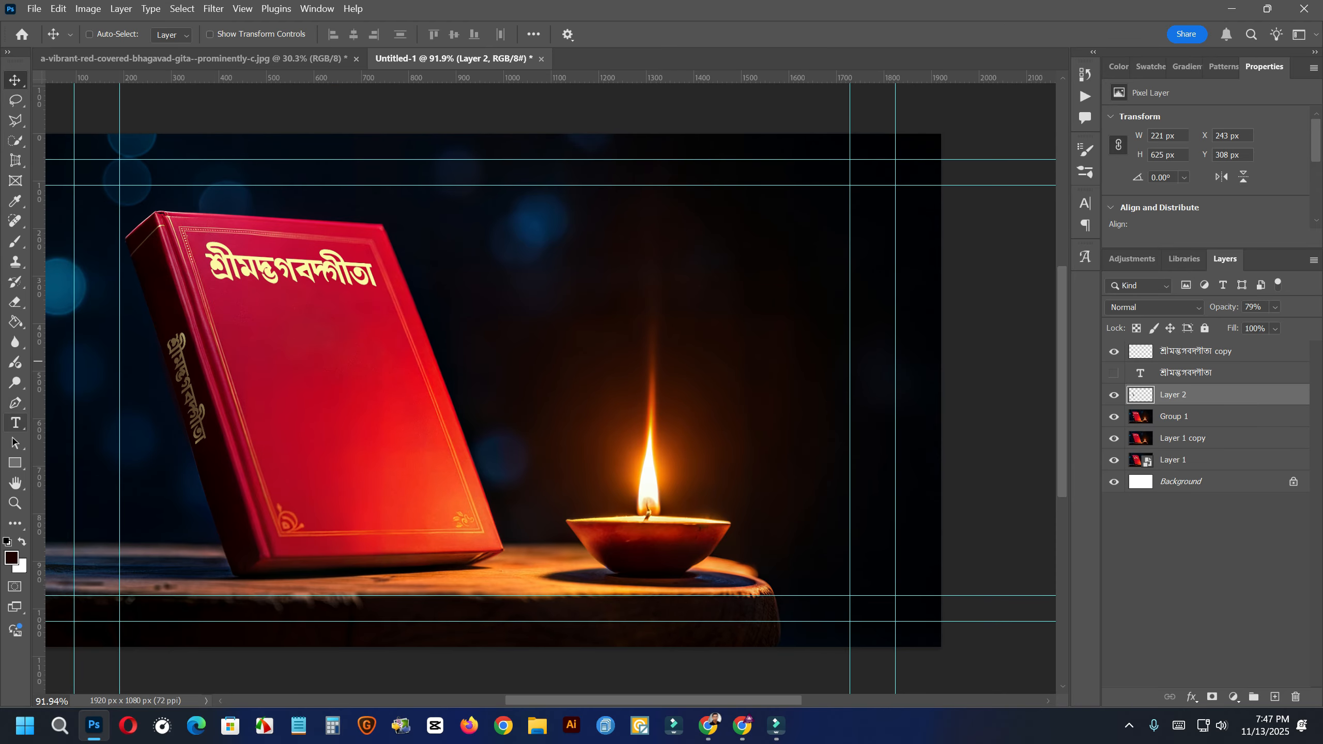
pyautogui.click(595, 260)
pyautogui.hotkey('ctrl', 'v')
# - Recolor the whole pasted Bengali title white (ffffff) and move it left so that it fits inside the canvas
pyautogui.hotkey('ctrl', 'a')
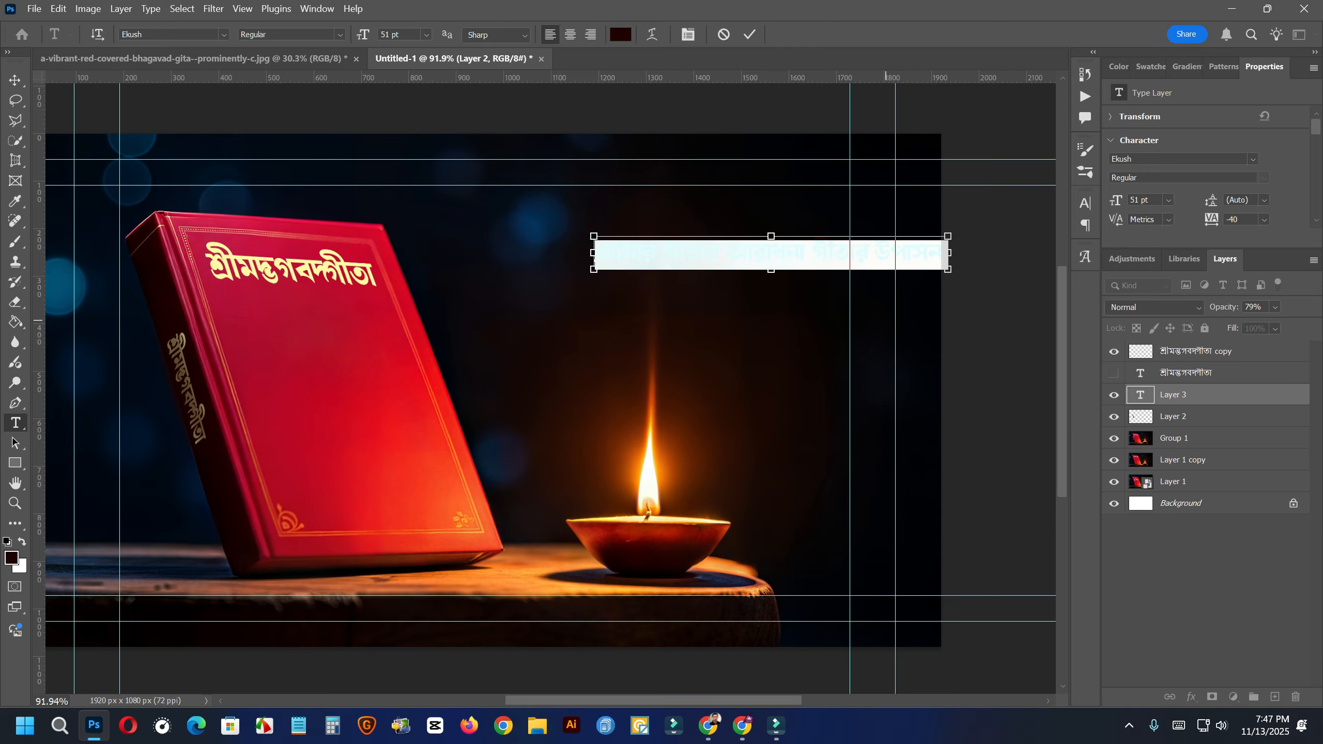
pyautogui.click(1084, 203)
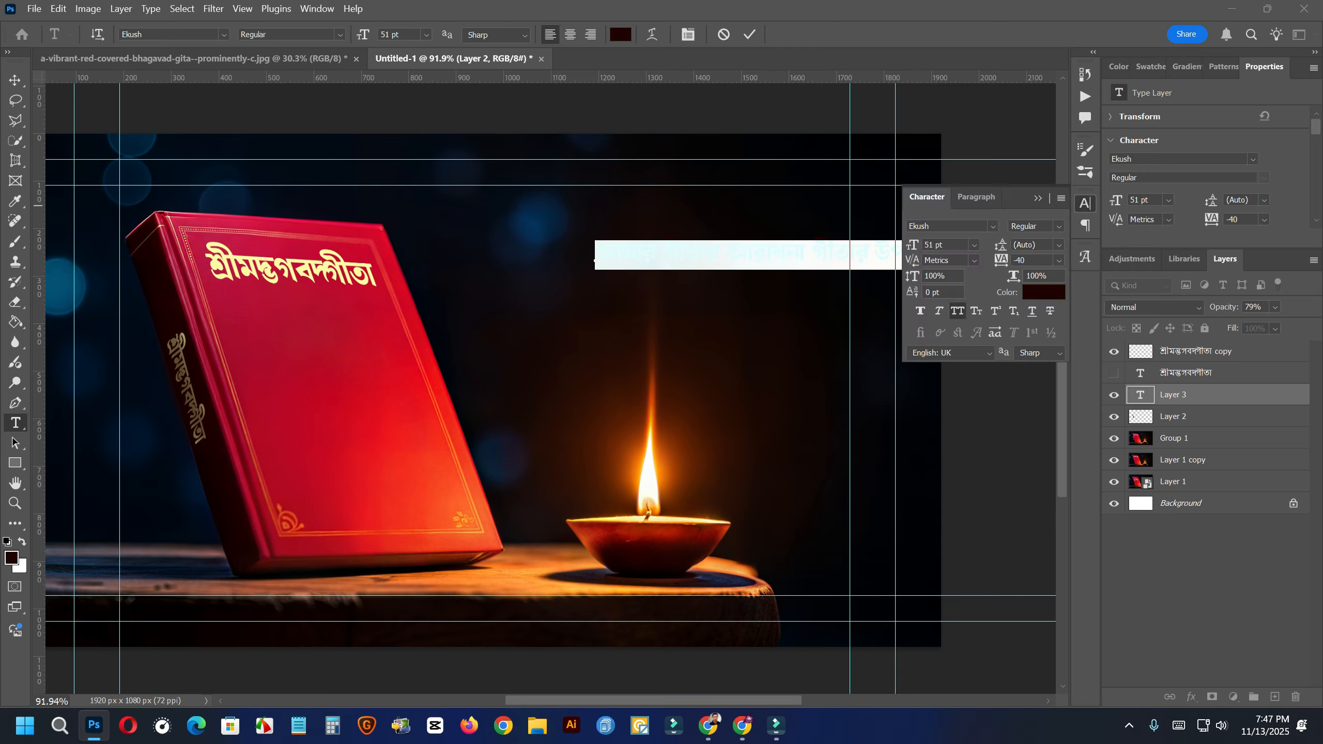
pyautogui.click(1042, 291)
pyautogui.moveTo(899, 252); pyautogui.dragTo(713, 116)
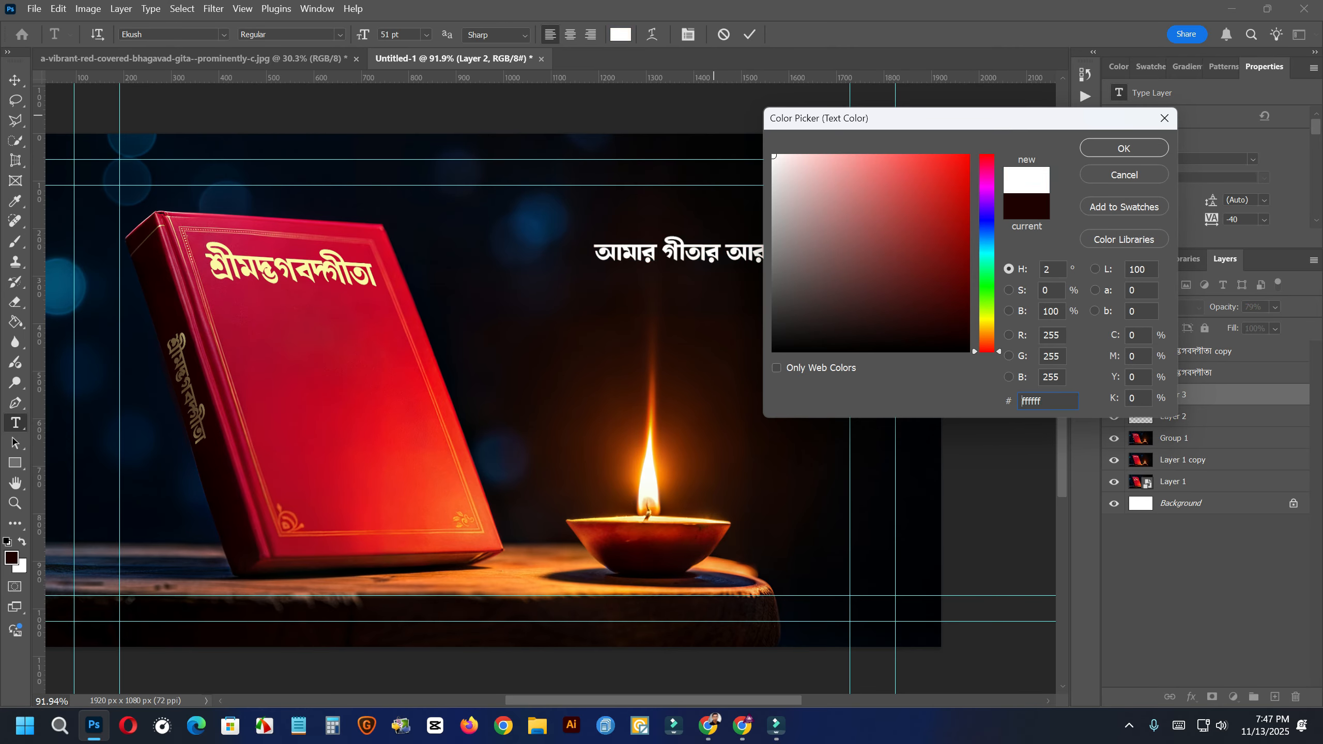
pyautogui.click(1124, 148)
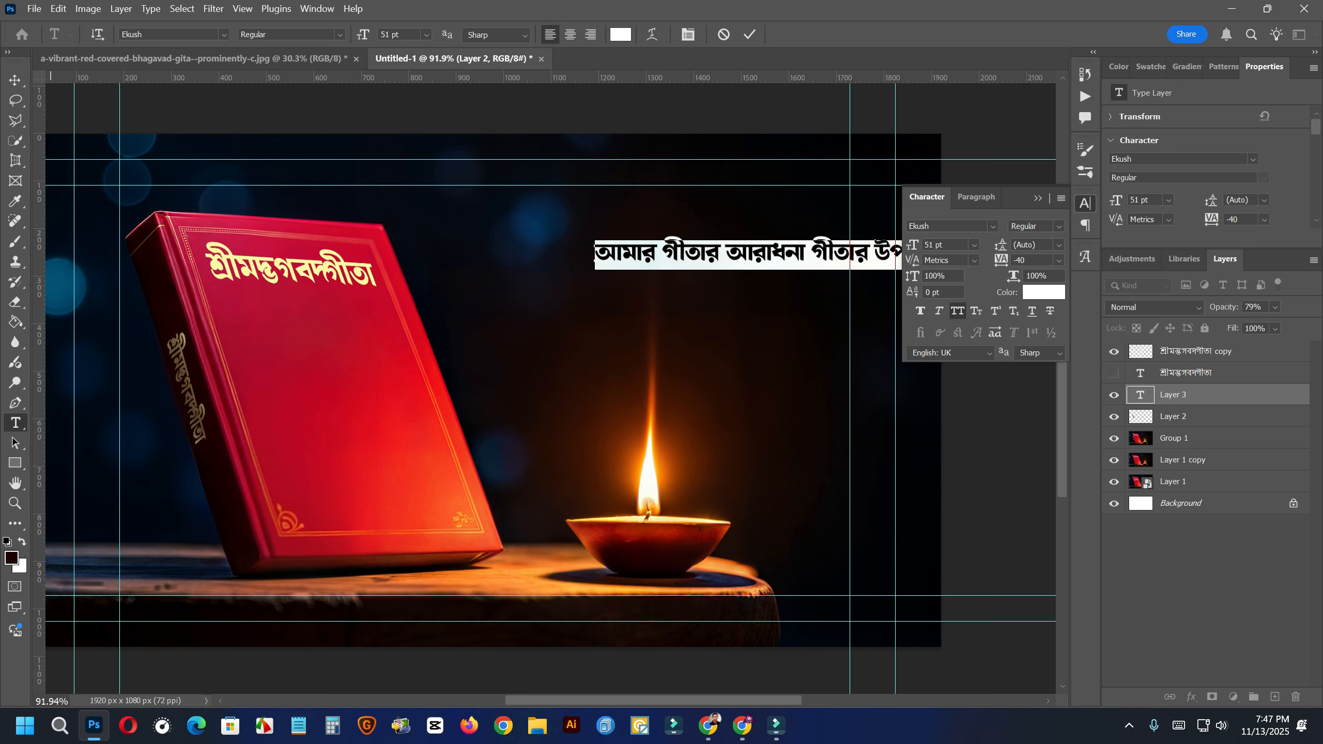
pyautogui.click(15, 79)
pyautogui.click(1037, 198)
pyautogui.moveTo(825, 255); pyautogui.dragTo(729, 231)
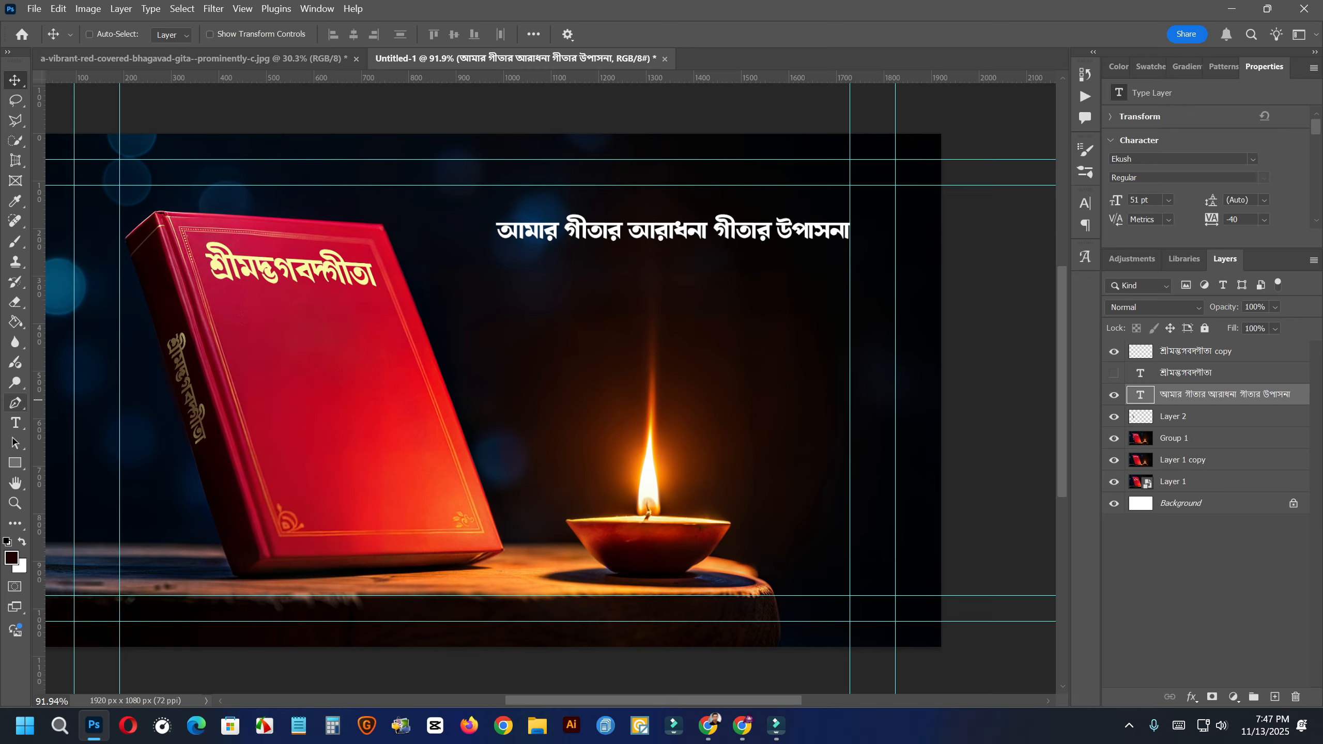
# - Break the title into four lines, আমার গীতার / আরাধনা / গীতার / উপাসনা, and move it above the lamp
pyautogui.click(15, 423)
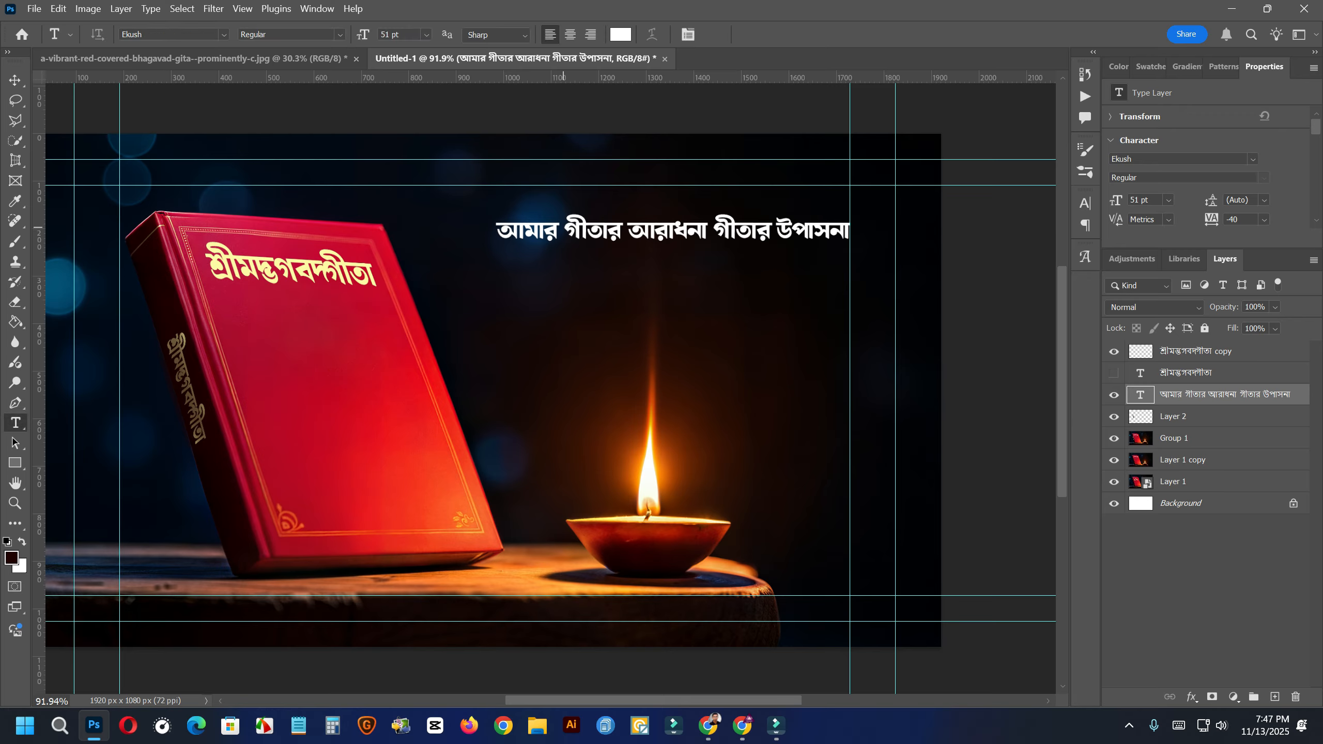
pyautogui.click(634, 233)
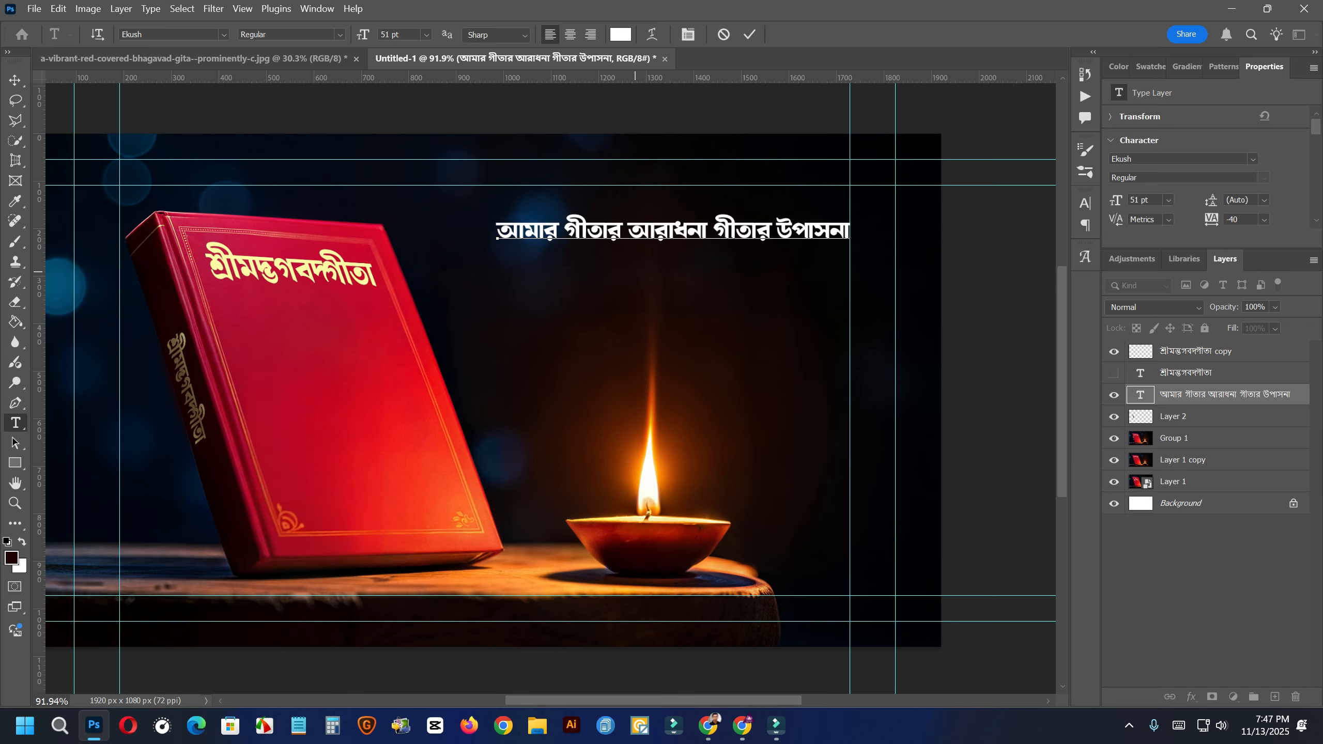
pyautogui.press('Return')
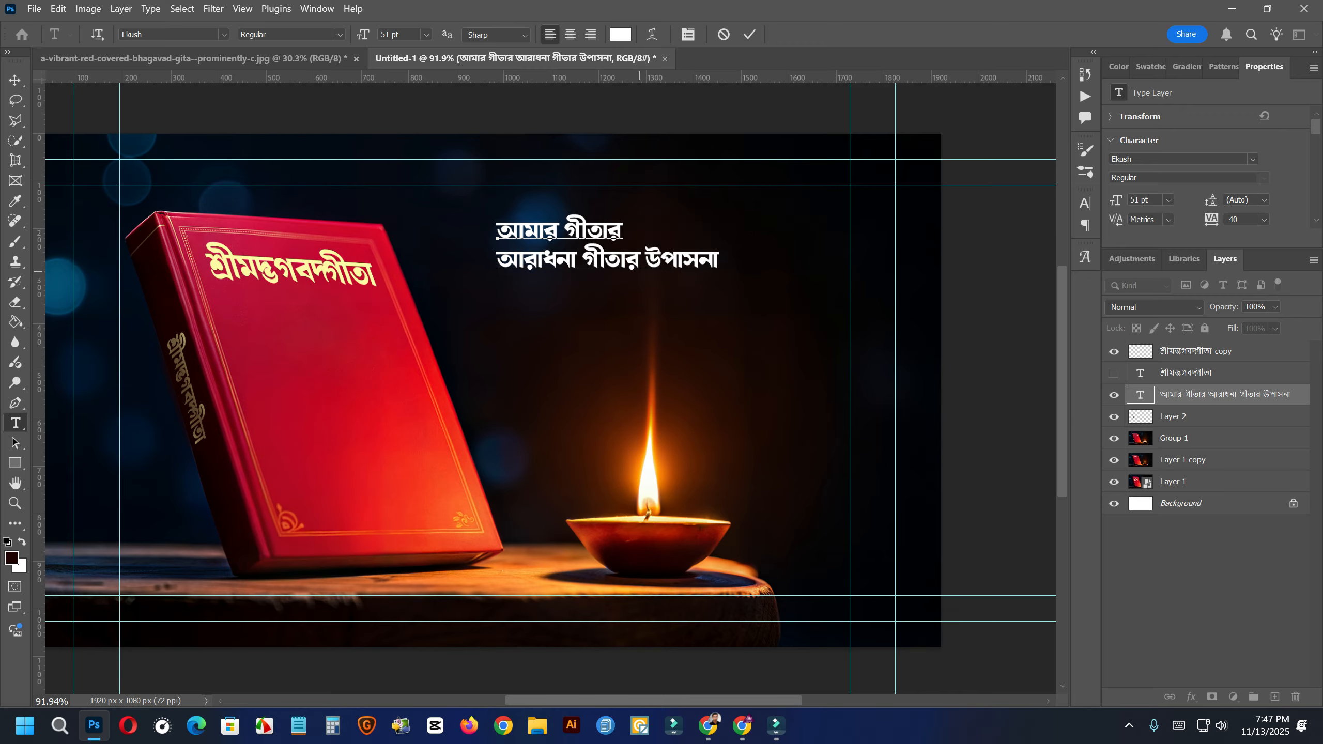
pyautogui.moveTo(585, 263); pyautogui.dragTo(578, 264)
pyautogui.press('Return')
pyautogui.moveTo(562, 290); pyautogui.dragTo(554, 291)
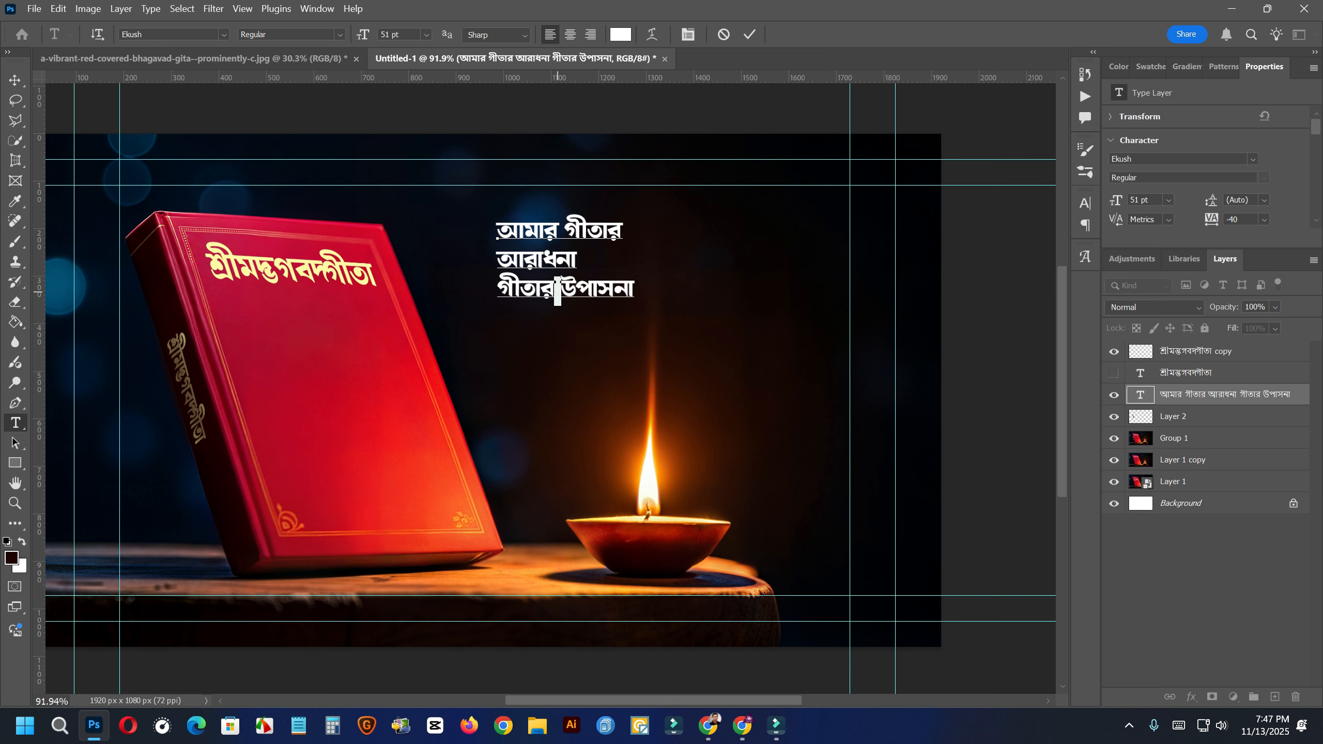
pyautogui.press('Return')
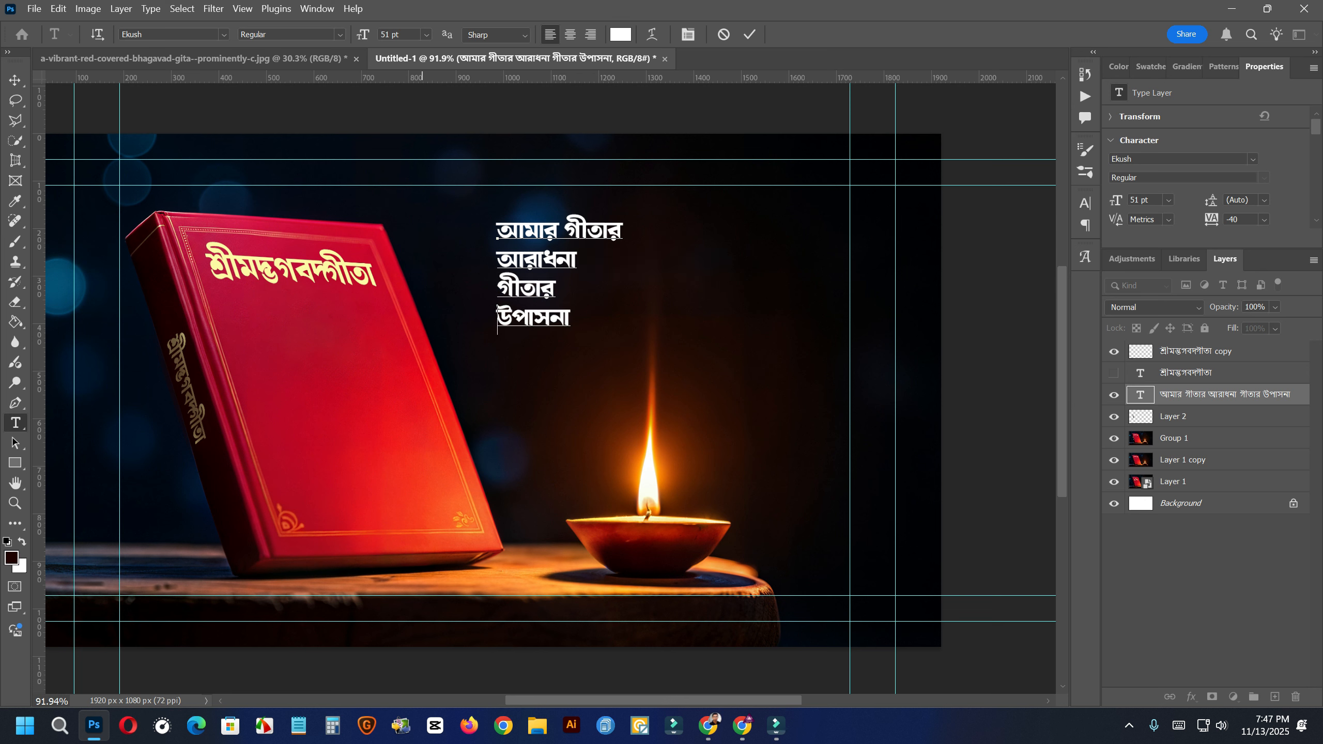
pyautogui.click(15, 80)
pyautogui.moveTo(591, 255); pyautogui.dragTo(743, 264)
# - Cut the word আমার from the title's first line and move the remaining text beside the lamp flame
pyautogui.press('t')
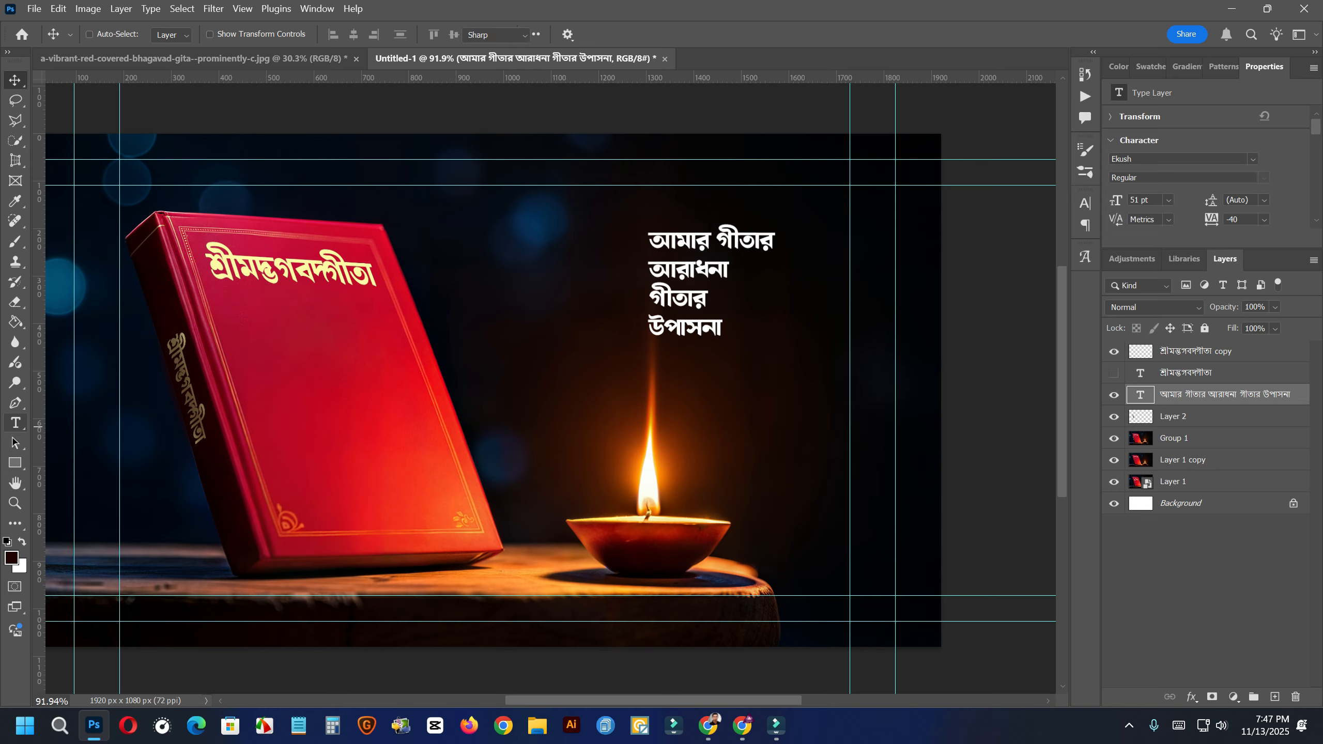
pyautogui.moveTo(717, 243); pyautogui.dragTo(538, 239)
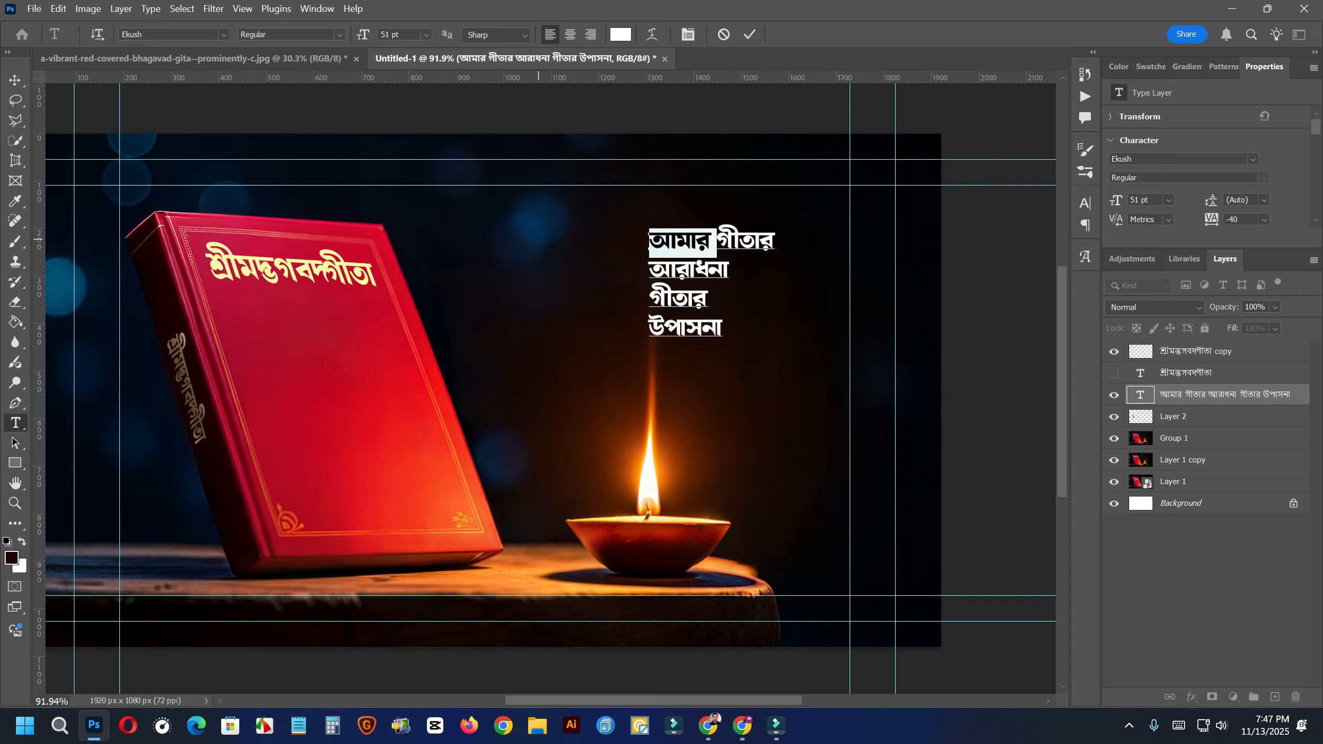
pyautogui.hotkey('ctrl', 'x')
pyautogui.click(15, 80)
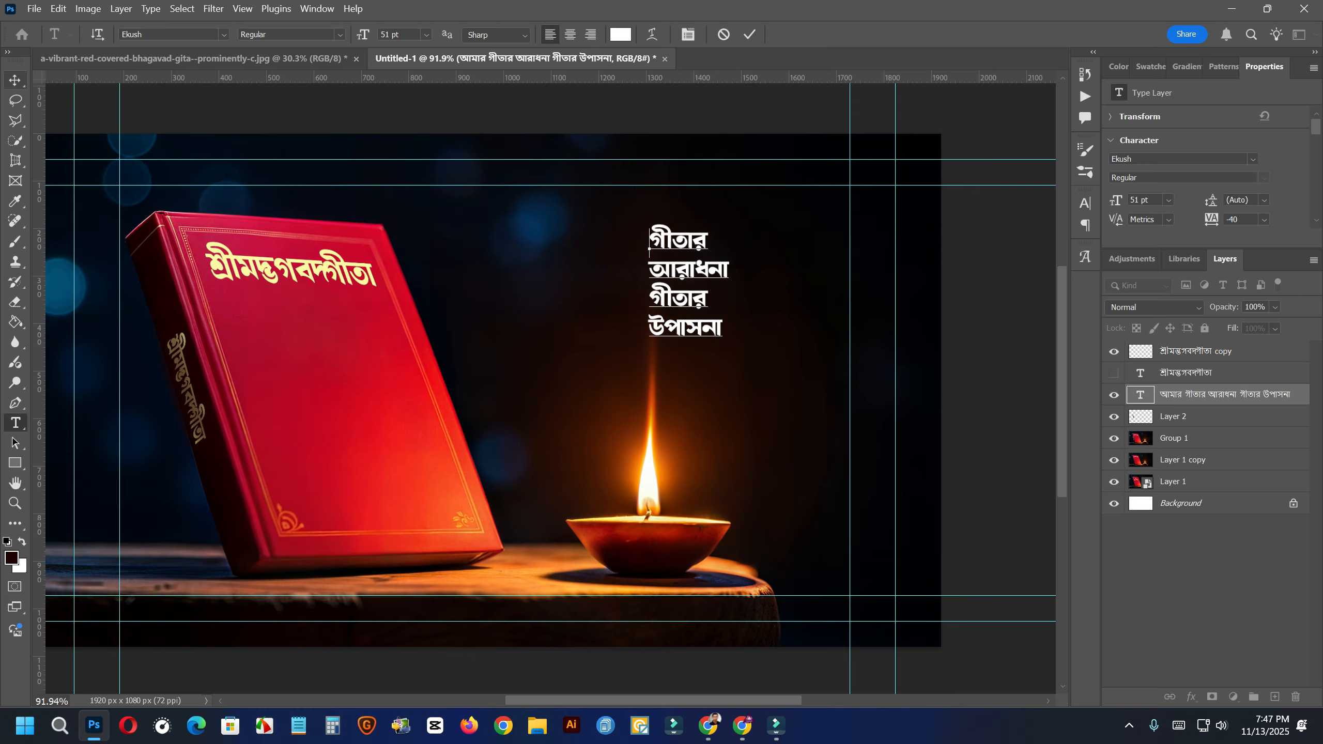
pyautogui.moveTo(713, 317); pyautogui.dragTo(798, 393)
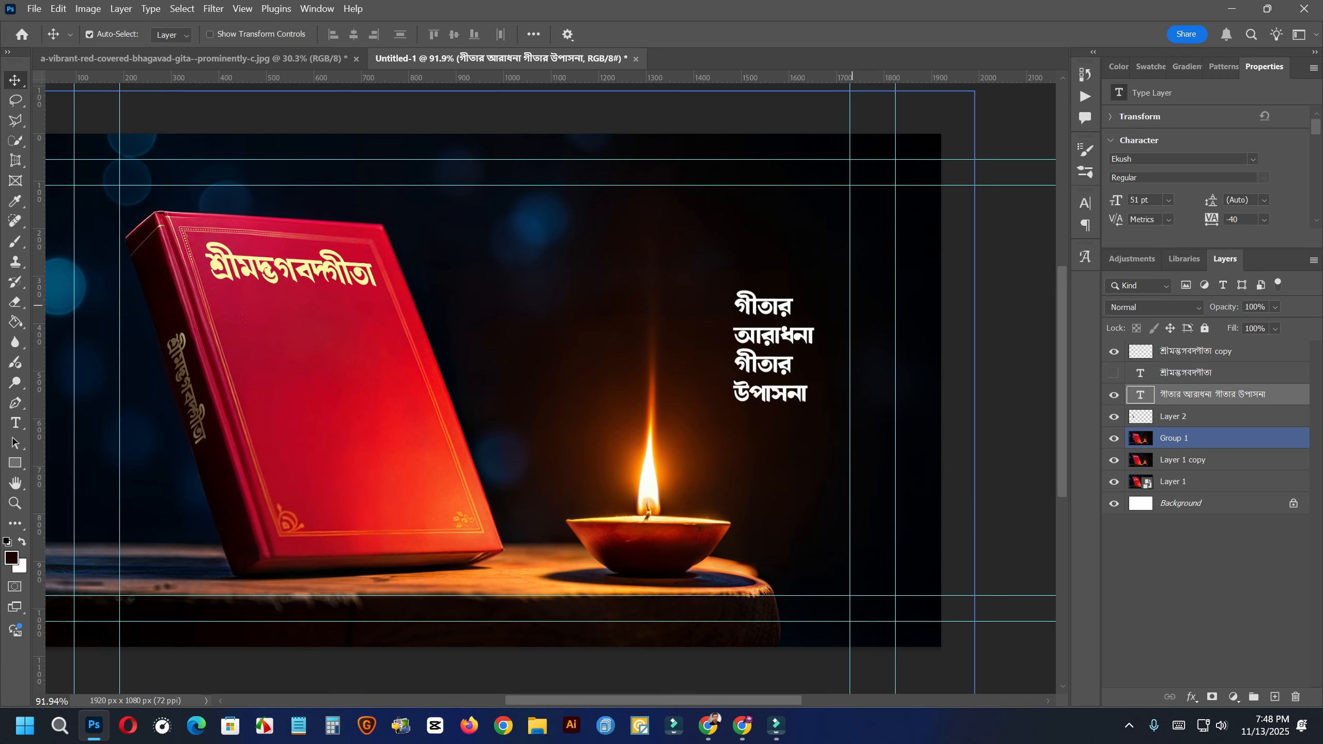
# - Scale the title up to about 247% with Free Transform and position it above the lamp
pyautogui.hotkey('ctrl', 't')
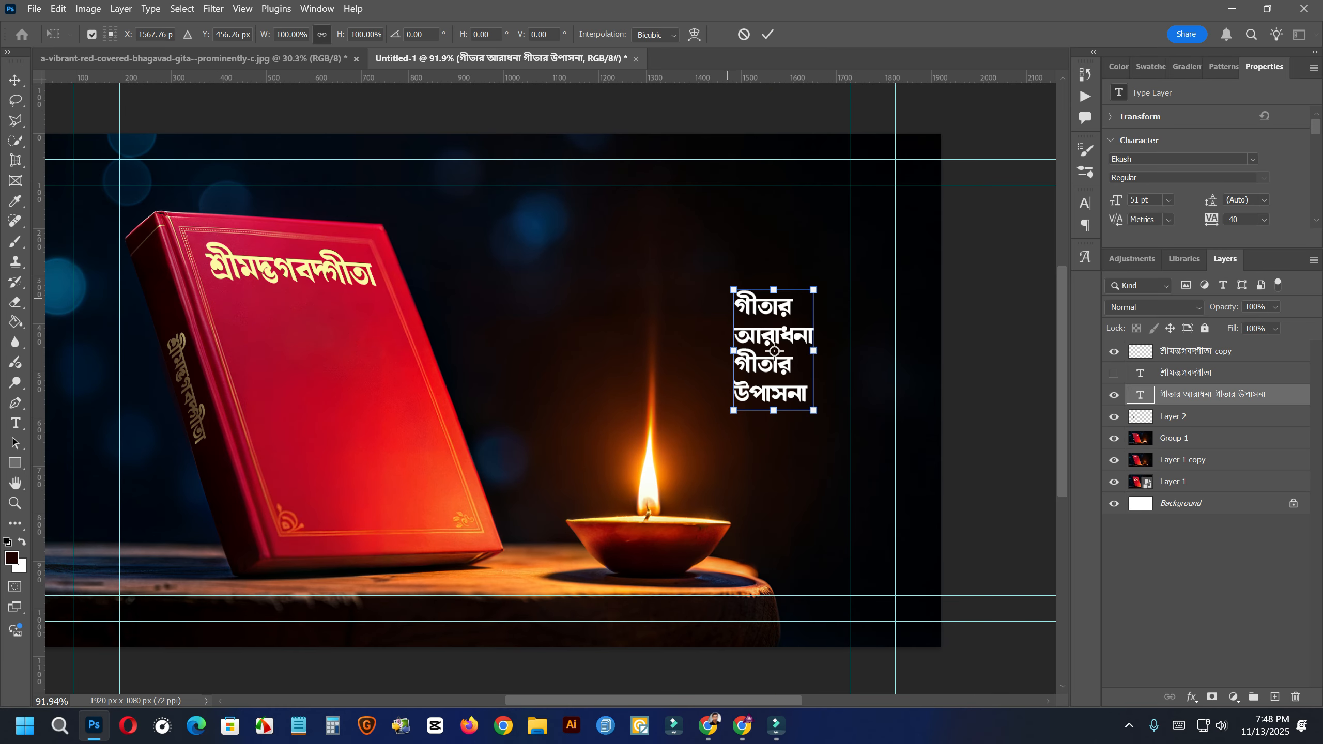
pyautogui.moveTo(729, 295); pyautogui.dragTo(666, 189)
pyautogui.moveTo(666, 410); pyautogui.dragTo(614, 487)
pyautogui.moveTo(719, 398); pyautogui.dragTo(663, 399)
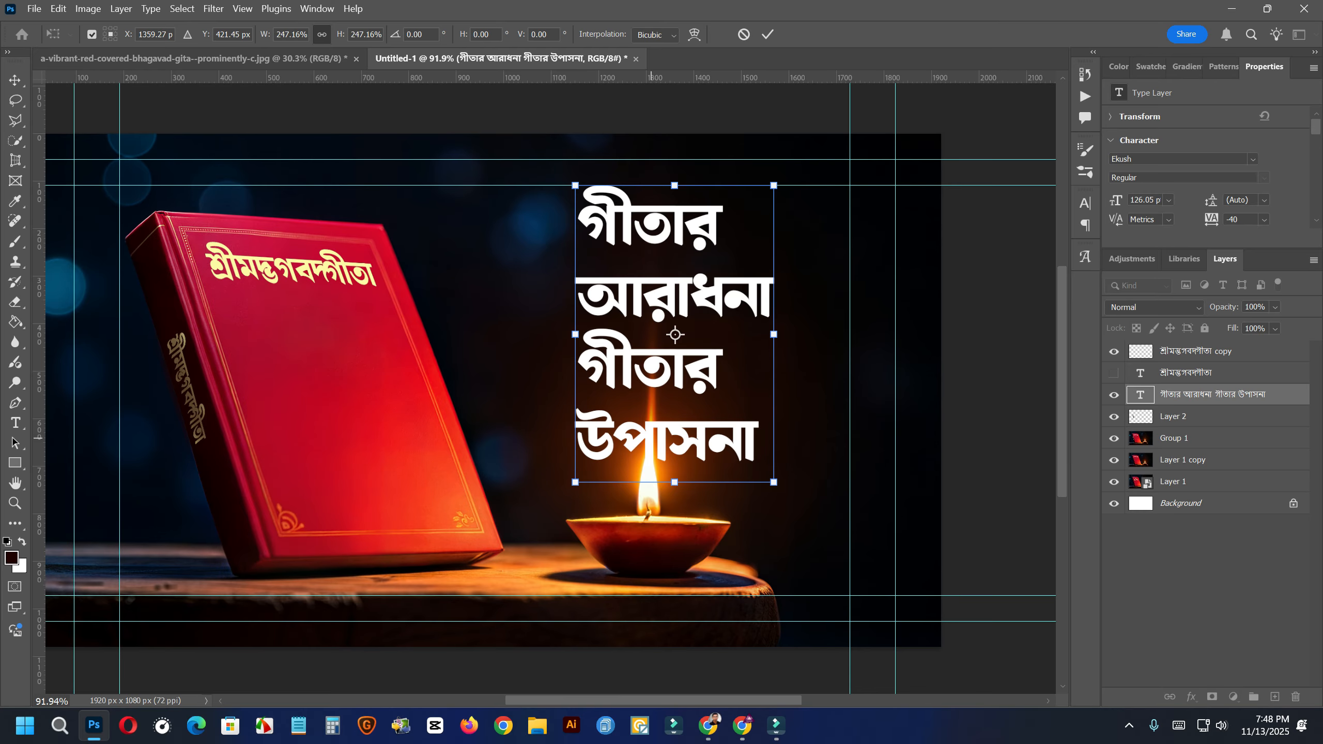
pyautogui.press('Return')
# - Join the title into two lines, গীতার আরাধনা and গীতার উপাসনা, and shift it left toward the book
pyautogui.click(15, 422)
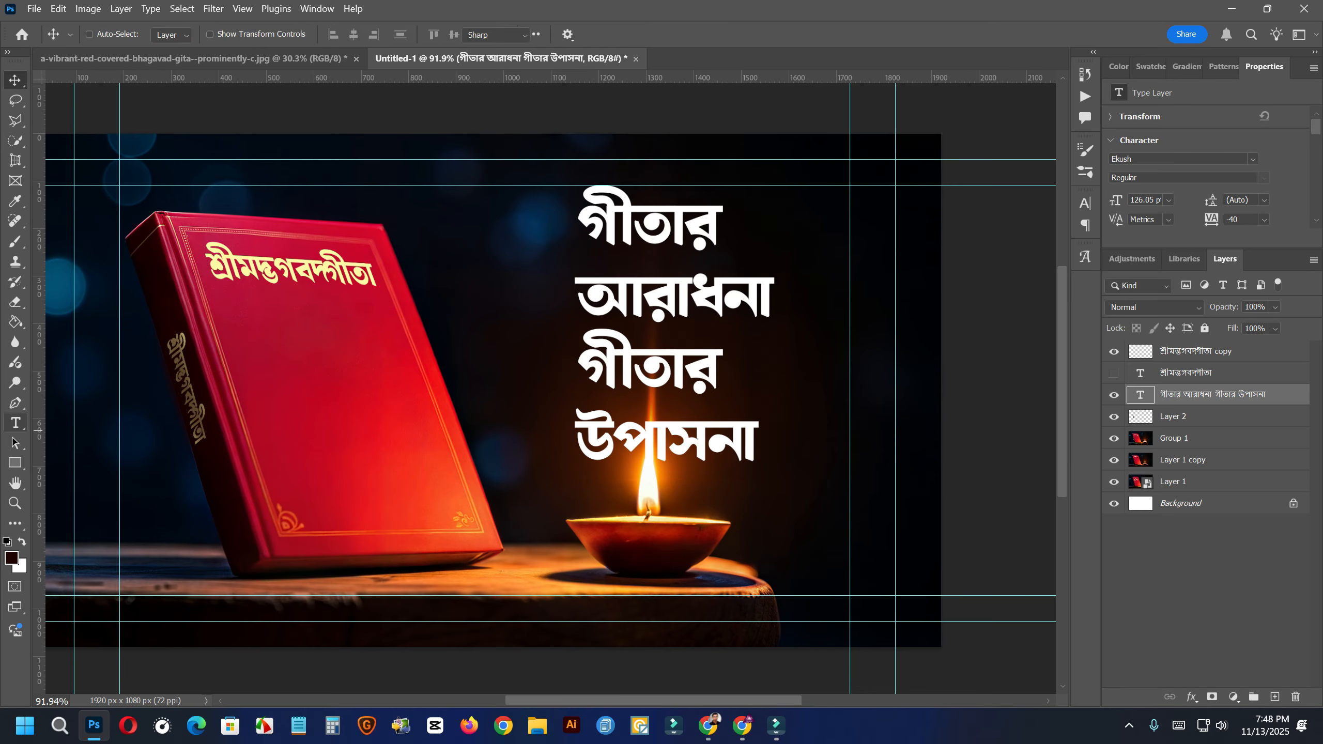
pyautogui.click(734, 229)
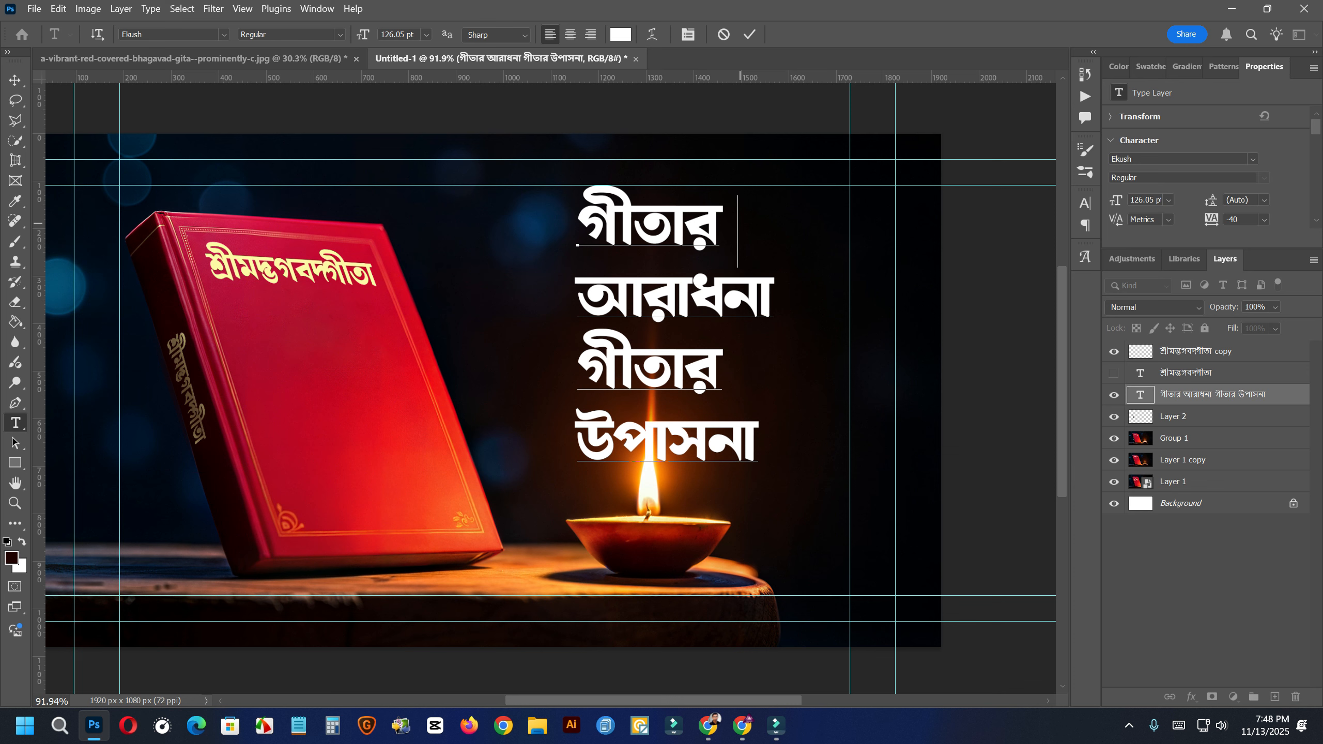
pyautogui.press('Delete')
pyautogui.click(734, 297)
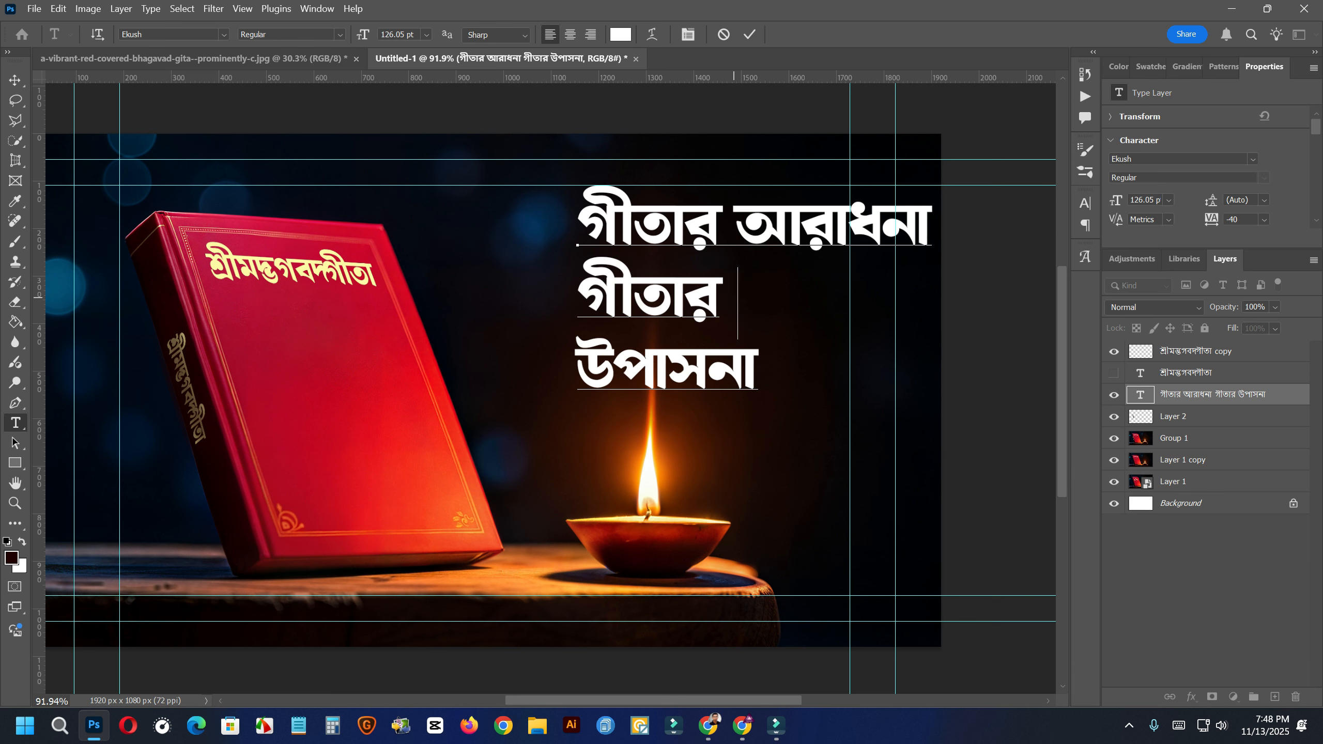
pyautogui.press('Delete')
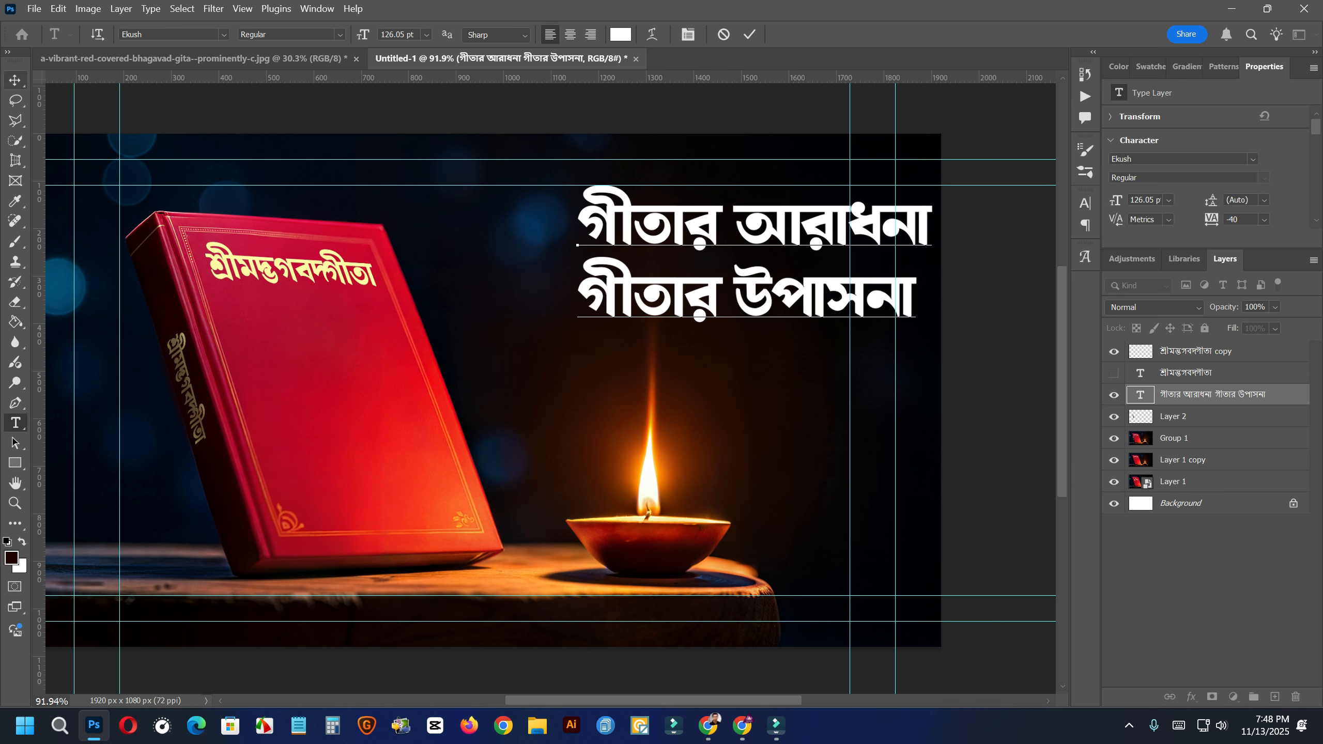
pyautogui.click(14, 80)
pyautogui.moveTo(742, 232); pyautogui.dragTo(663, 246)
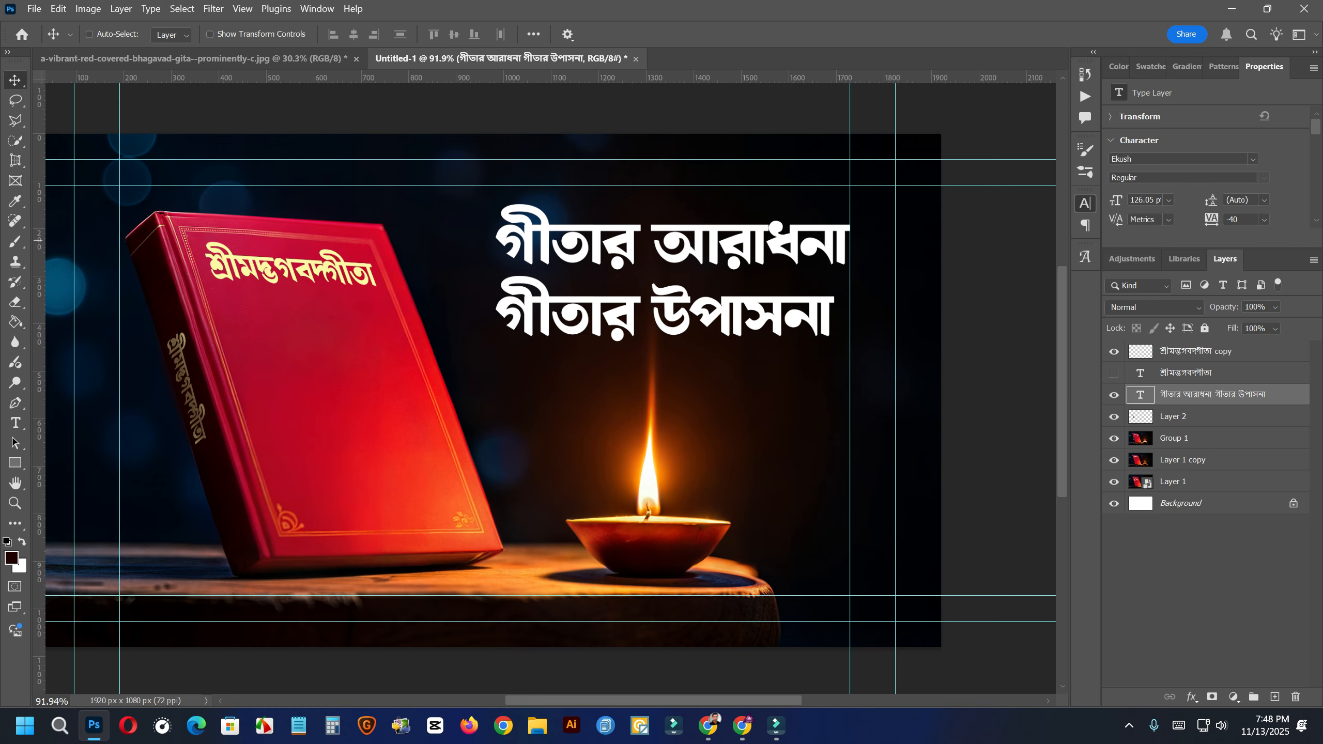
# - Center-align the two-line title and move it back into the dark area beside the book
pyautogui.click(1085, 203)
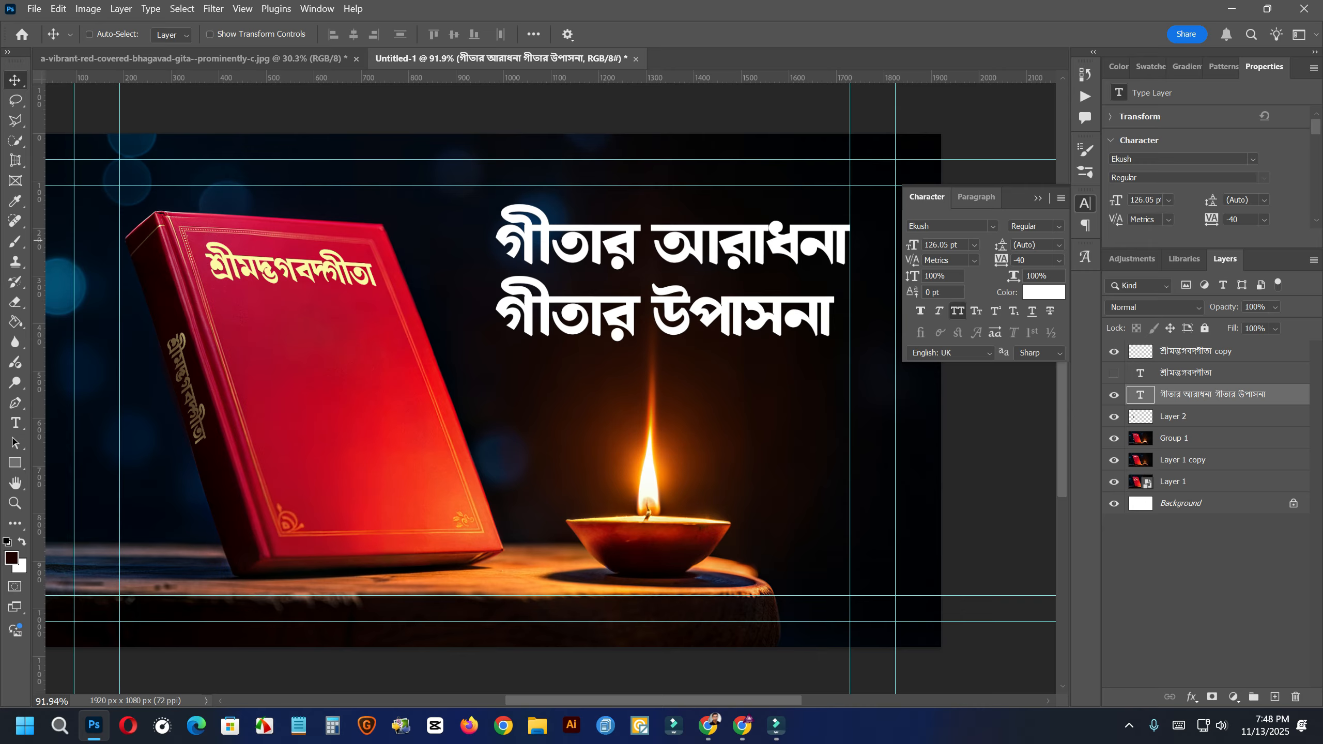
pyautogui.click(976, 197)
pyautogui.click(939, 226)
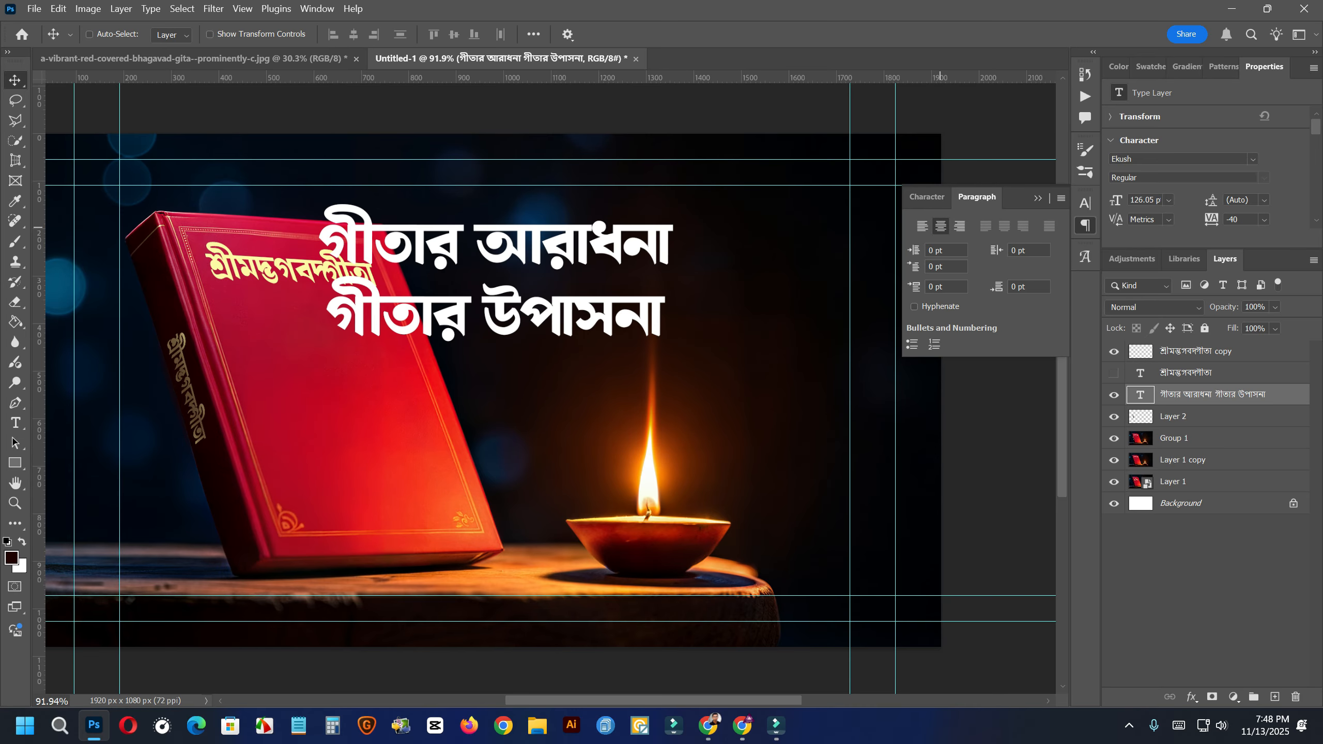
pyautogui.moveTo(557, 257); pyautogui.dragTo(705, 260)
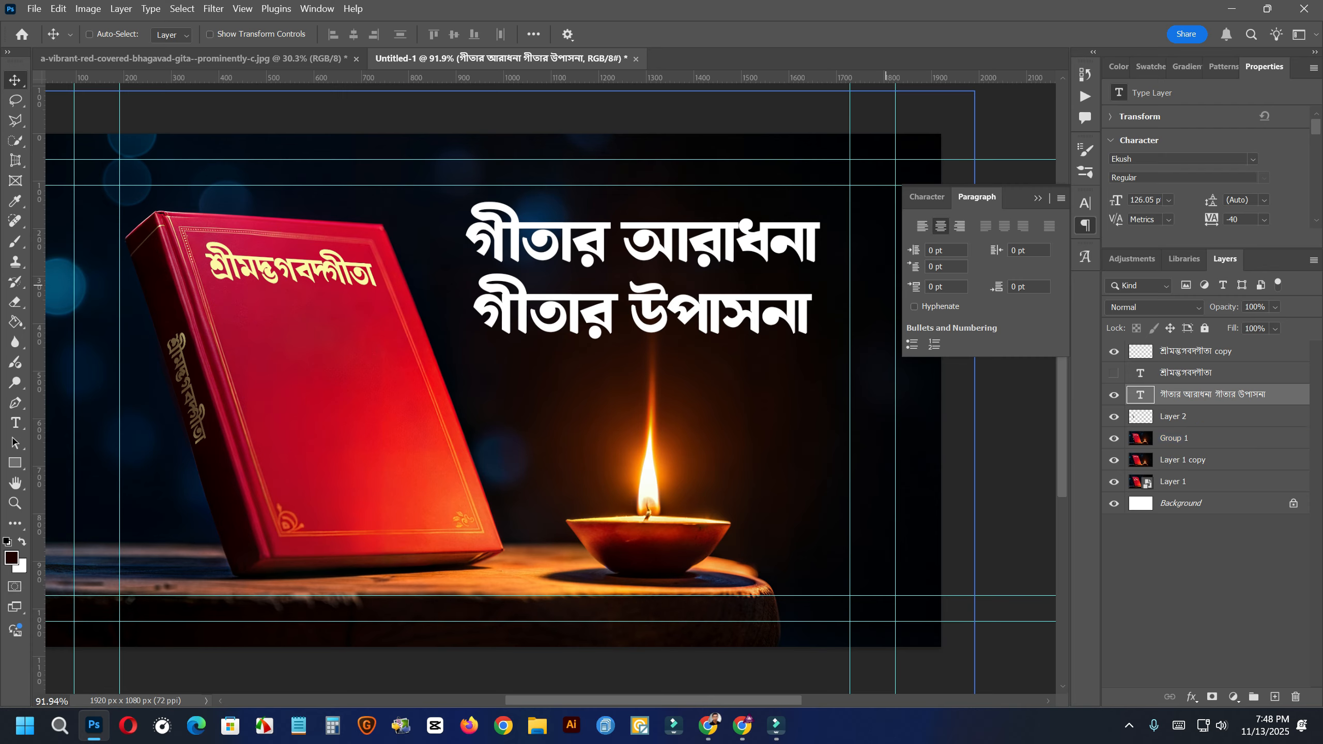
# - Tighten the leading of both title lines to about 141.37 pt
pyautogui.press('t')
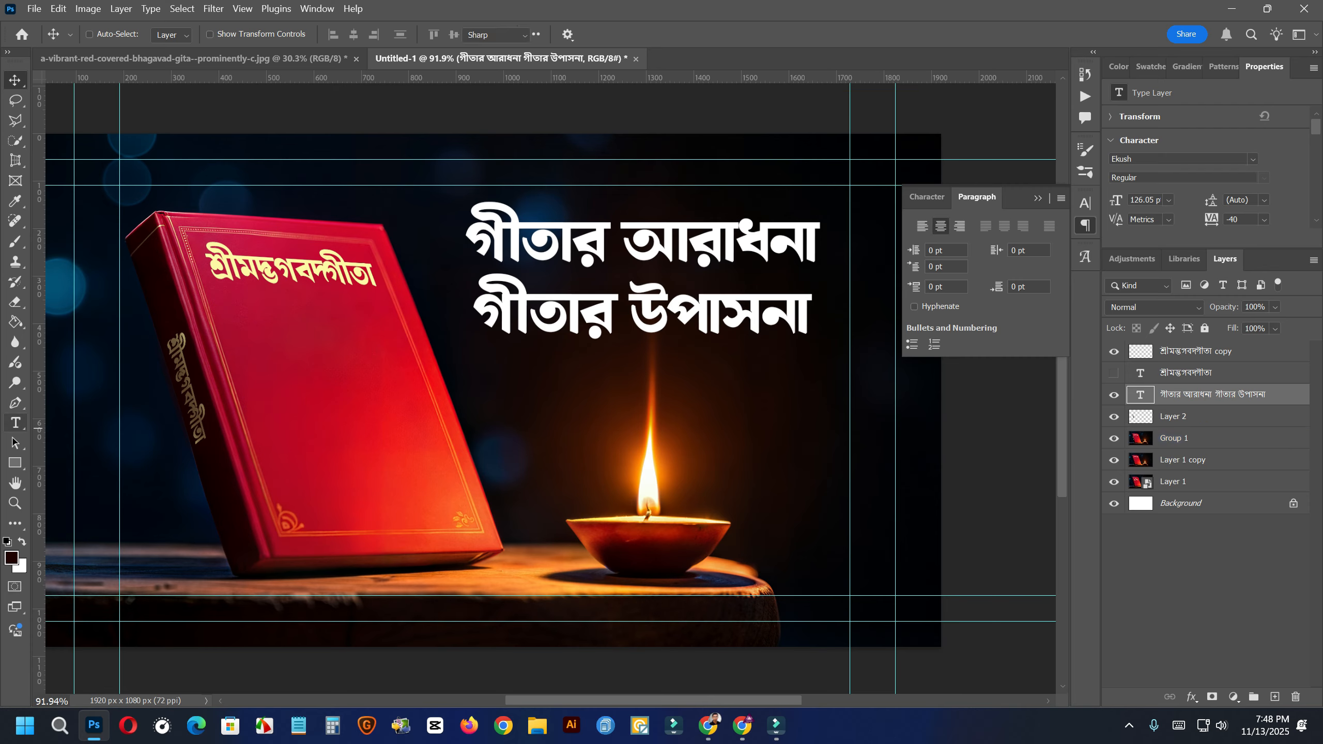
pyautogui.click(763, 329)
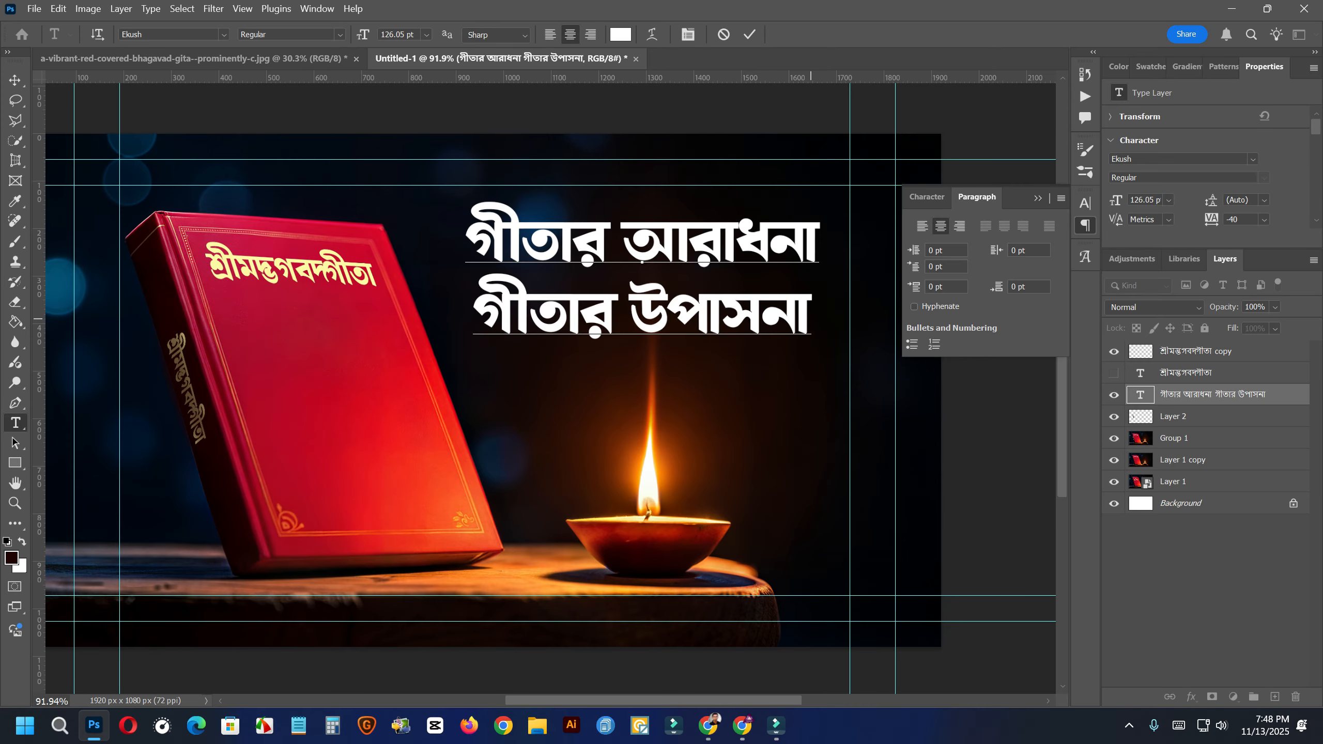
pyautogui.moveTo(816, 326); pyautogui.dragTo(429, 219)
pyautogui.hotkey('alt', 'Up')
pyautogui.hotkey('alt', 'Up')
pyautogui.hotkey('alt', 'Up')
pyautogui.hotkey('alt', 'Up')
pyautogui.hotkey('alt', 'Up')
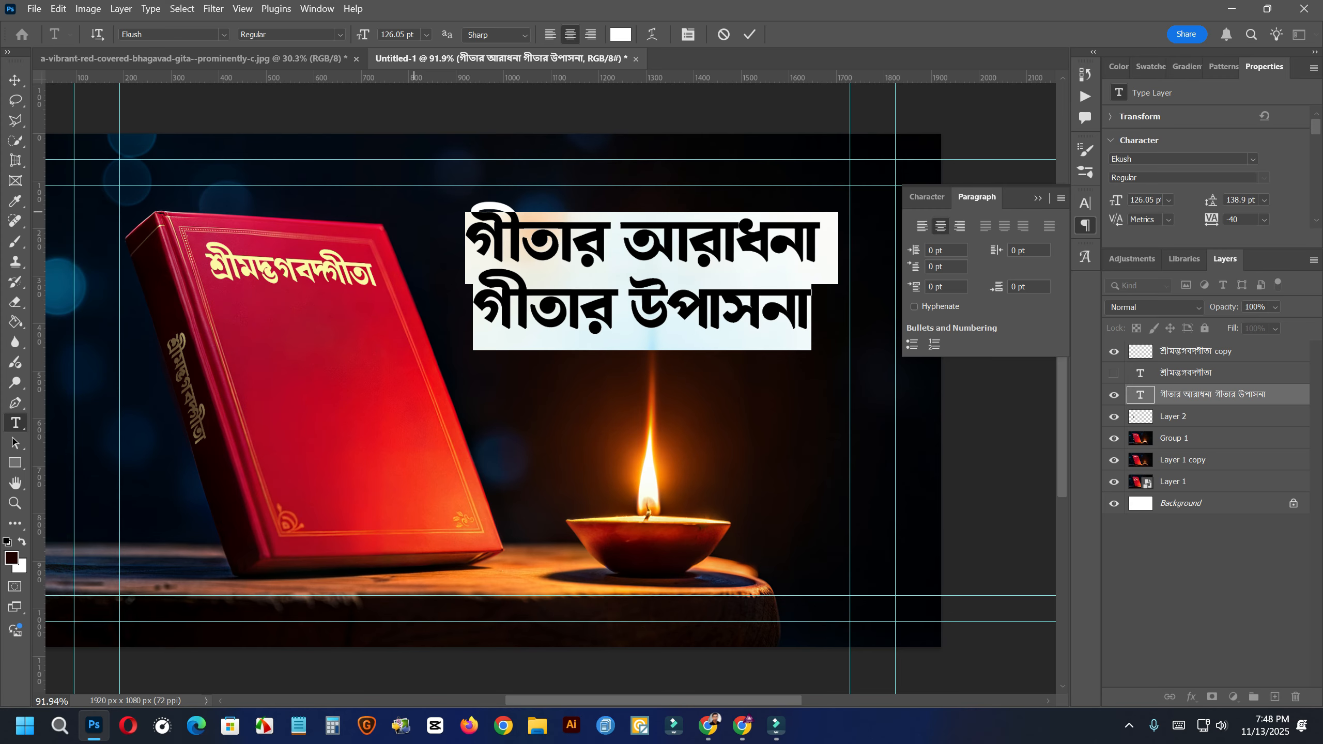
pyautogui.click(583, 253)
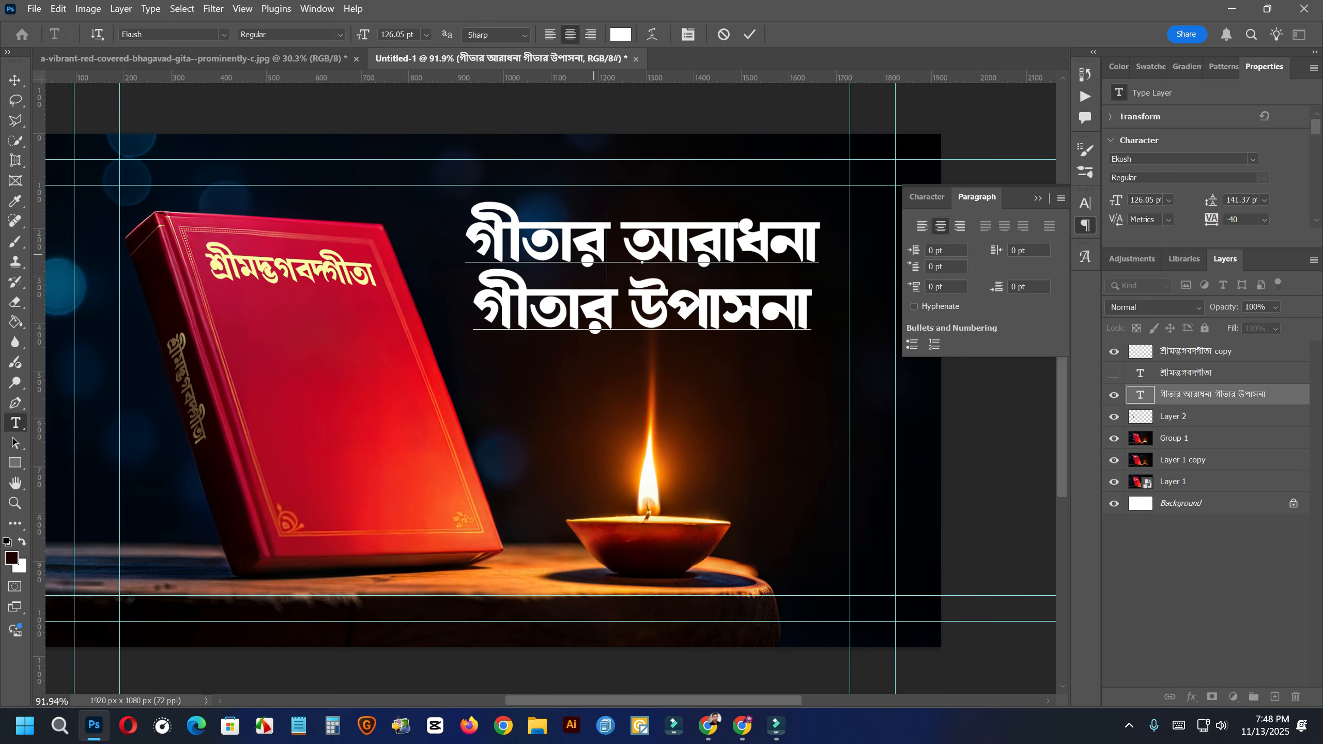
pyautogui.click(15, 80)
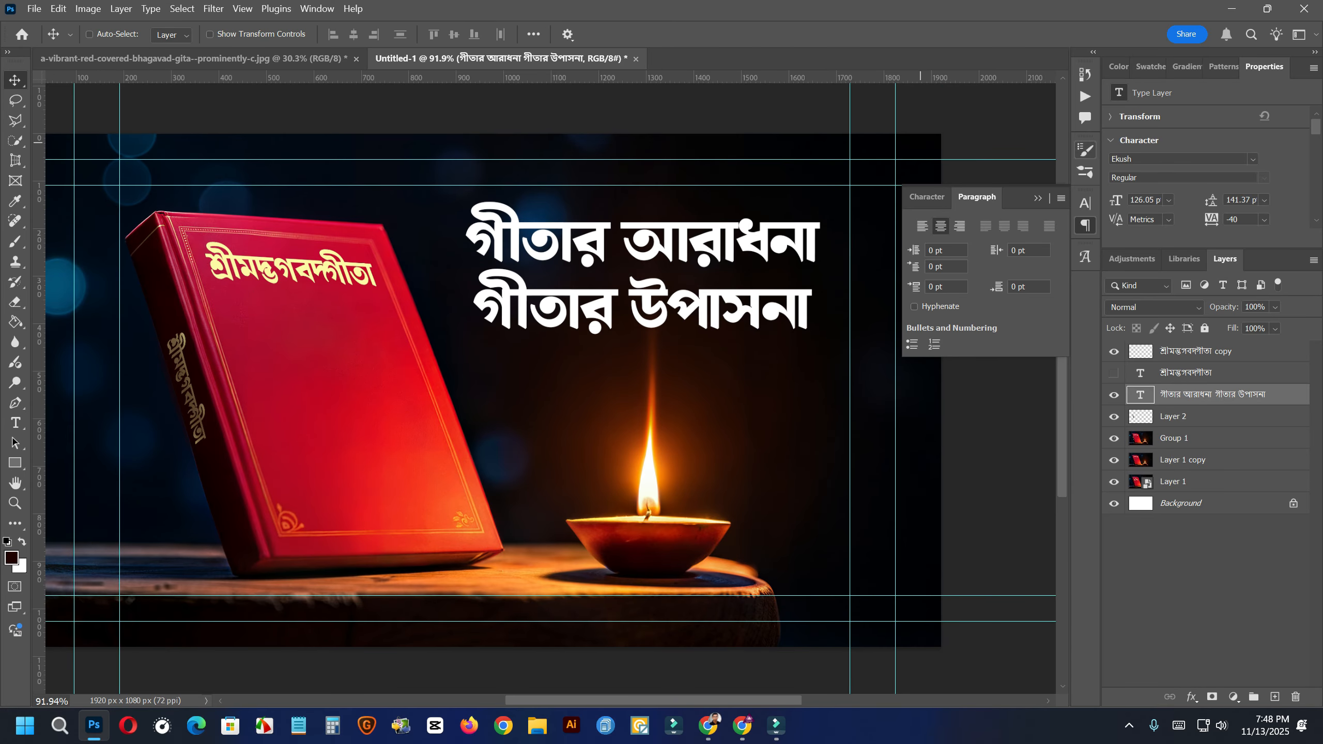
# - Enlarge the title to about 140.57 pt with Free Transform and place it against the second horizontal guide from the canvas top
pyautogui.click(1038, 198)
pyautogui.scroll(-5, 595, 326)
pyautogui.scroll(3, 660, 336)
pyautogui.moveTo(668, 307); pyautogui.dragTo(664, 322)
pyautogui.hotkey('ctrl', 't')
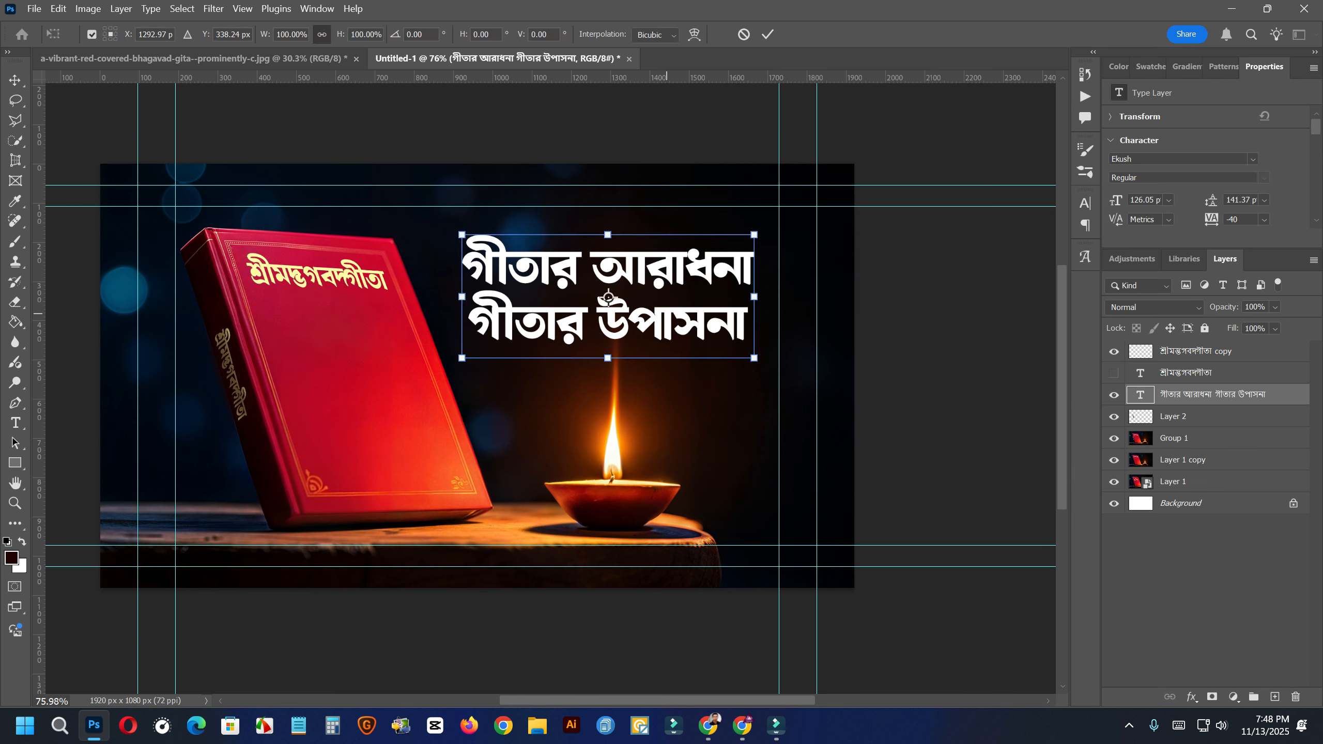
pyautogui.moveTo(461, 235); pyautogui.dragTo(431, 222)
pyautogui.moveTo(753, 358); pyautogui.dragTo(780, 368)
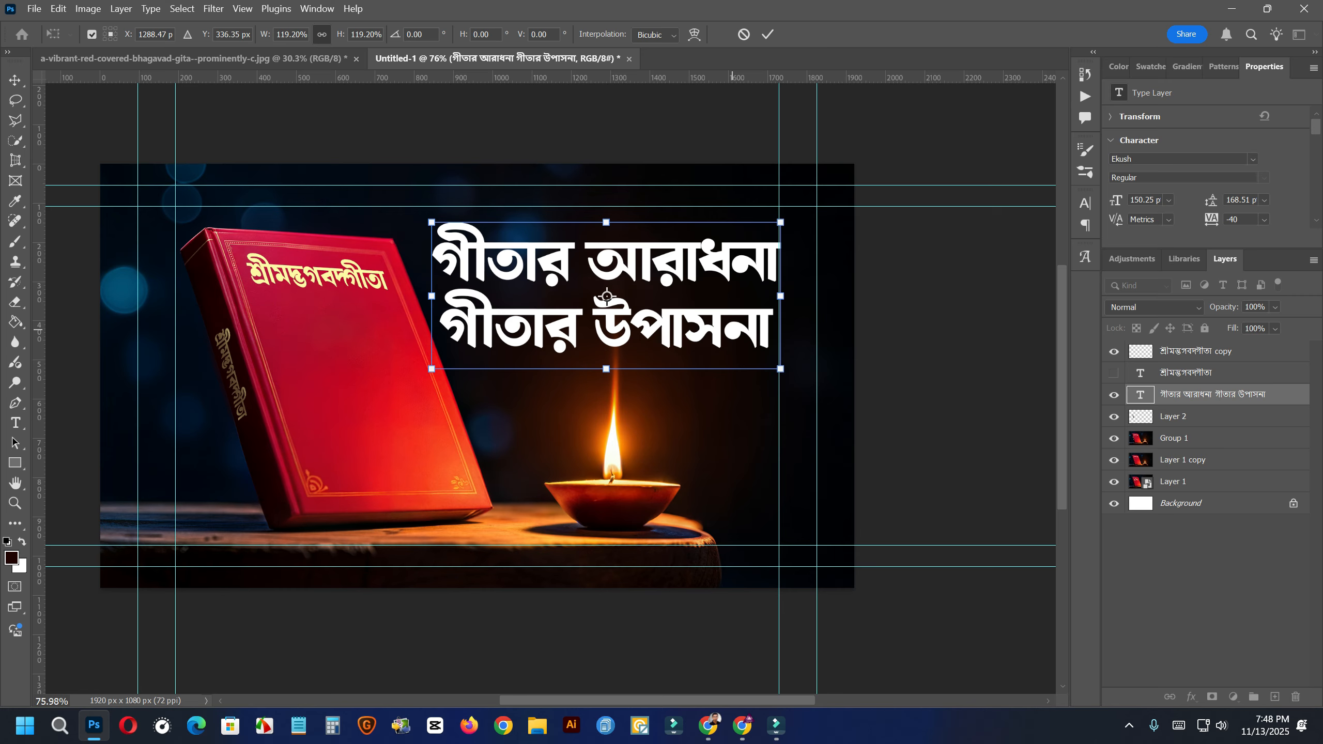
pyautogui.moveTo(779, 367); pyautogui.dragTo(757, 360)
pyautogui.hotkey('ctrl', 'z')
pyautogui.moveTo(677, 278); pyautogui.dragTo(689, 263)
pyautogui.press('Return')
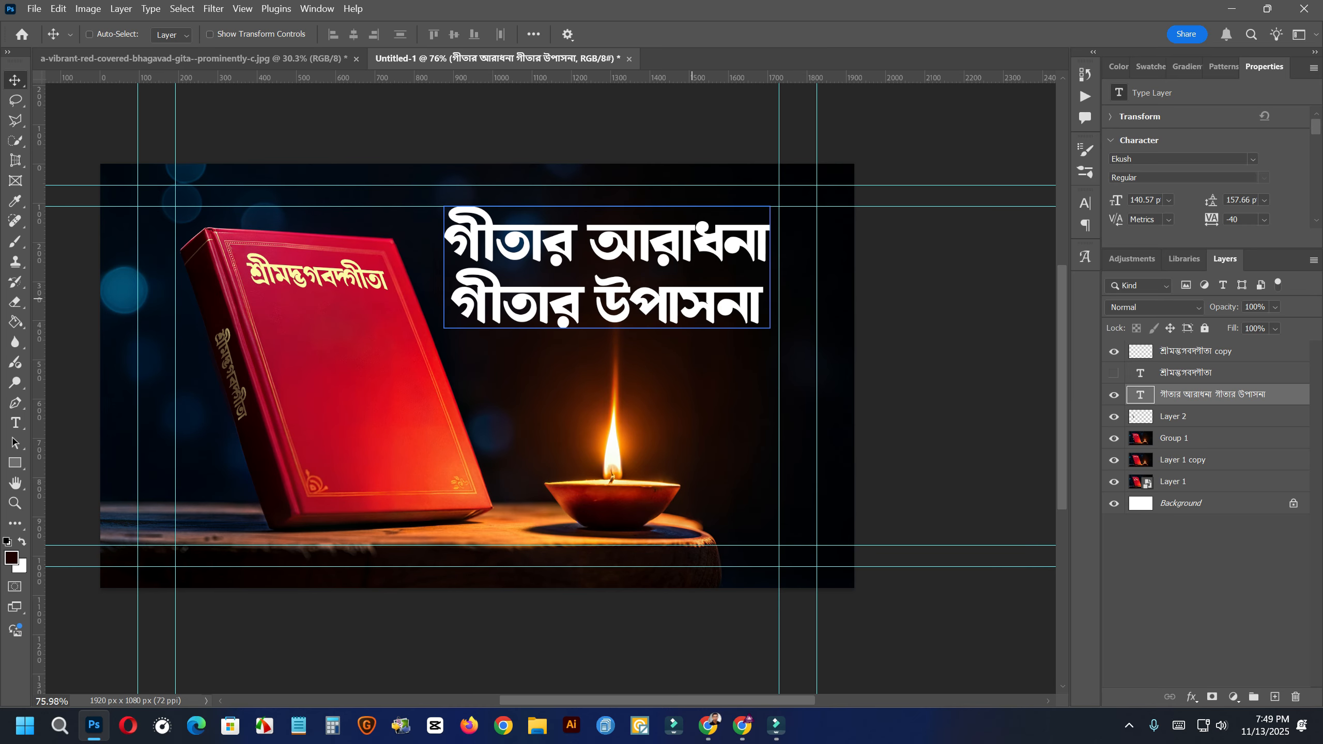
# - Hide the guides and nudge the title slightly downward above the lamp
pyautogui.scroll(-6, 745, 285)
pyautogui.scroll(4, 715, 322)
pyautogui.moveTo(691, 291); pyautogui.dragTo(691, 291)
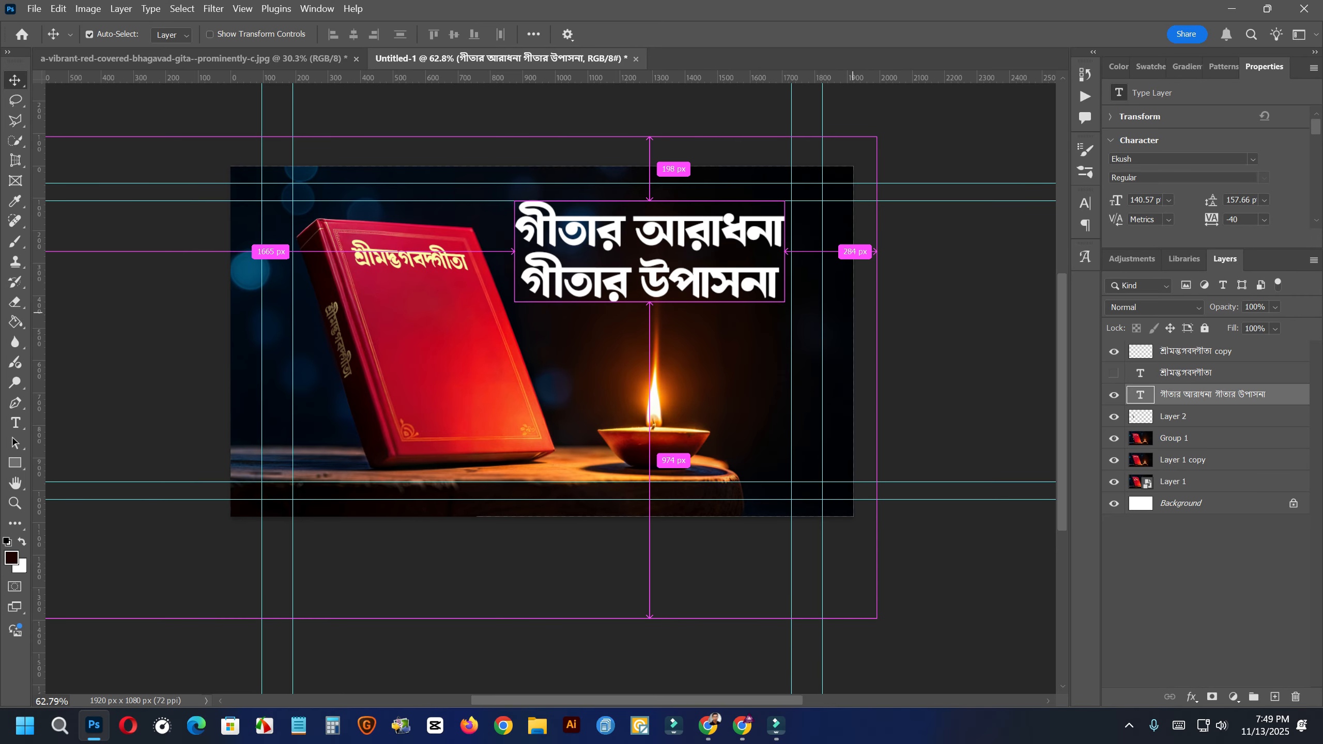
pyautogui.hotkey('ctrl', 'h')
pyautogui.scroll(-1, 681, 328)
pyautogui.scroll(3, 682, 313)
pyautogui.moveTo(718, 241); pyautogui.dragTo(717, 251)
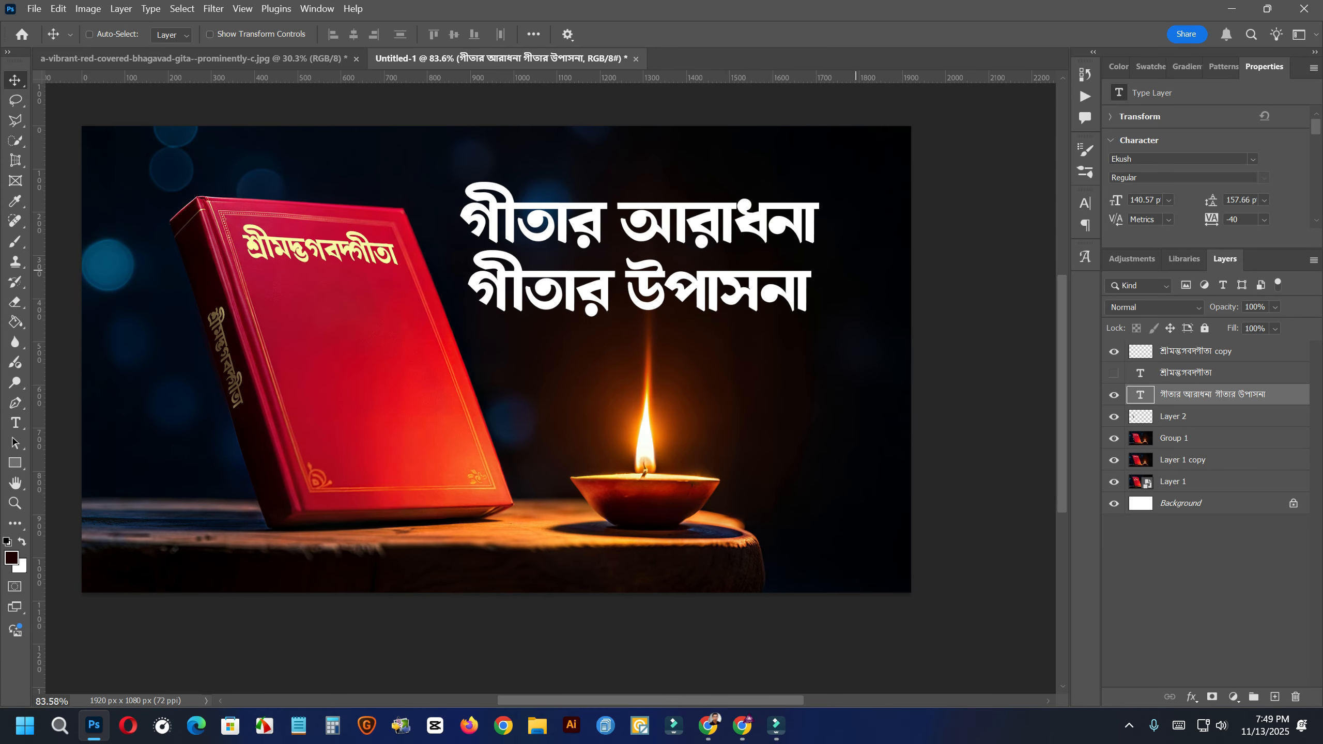
pyautogui.scroll(-7, 723, 272)
pyautogui.scroll(4, 765, 353)
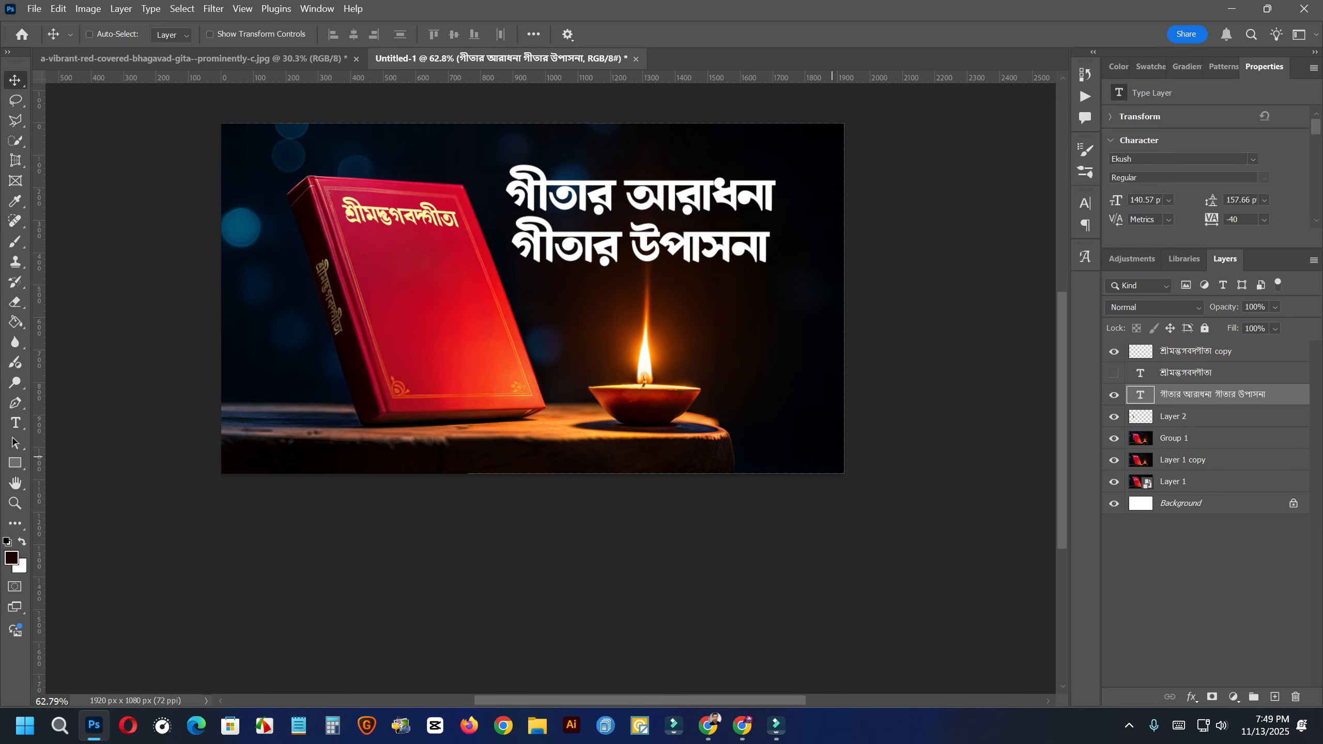
# - Recolor the word আরাধনা in the first title line to yellow #ffd648
pyautogui.scroll(3, 829, 445)
pyautogui.scroll(-5, 813, 444)
pyautogui.scroll(3, 796, 443)
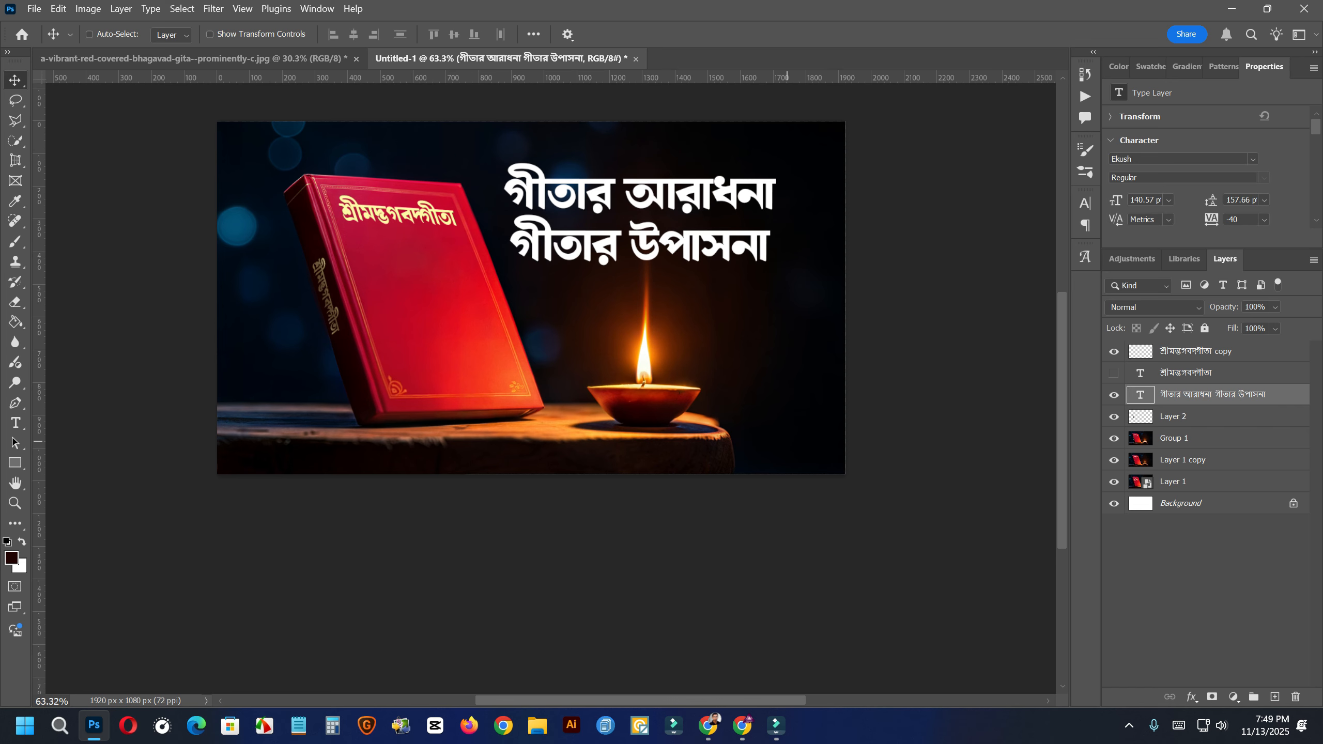
pyautogui.scroll(2, 505, 308)
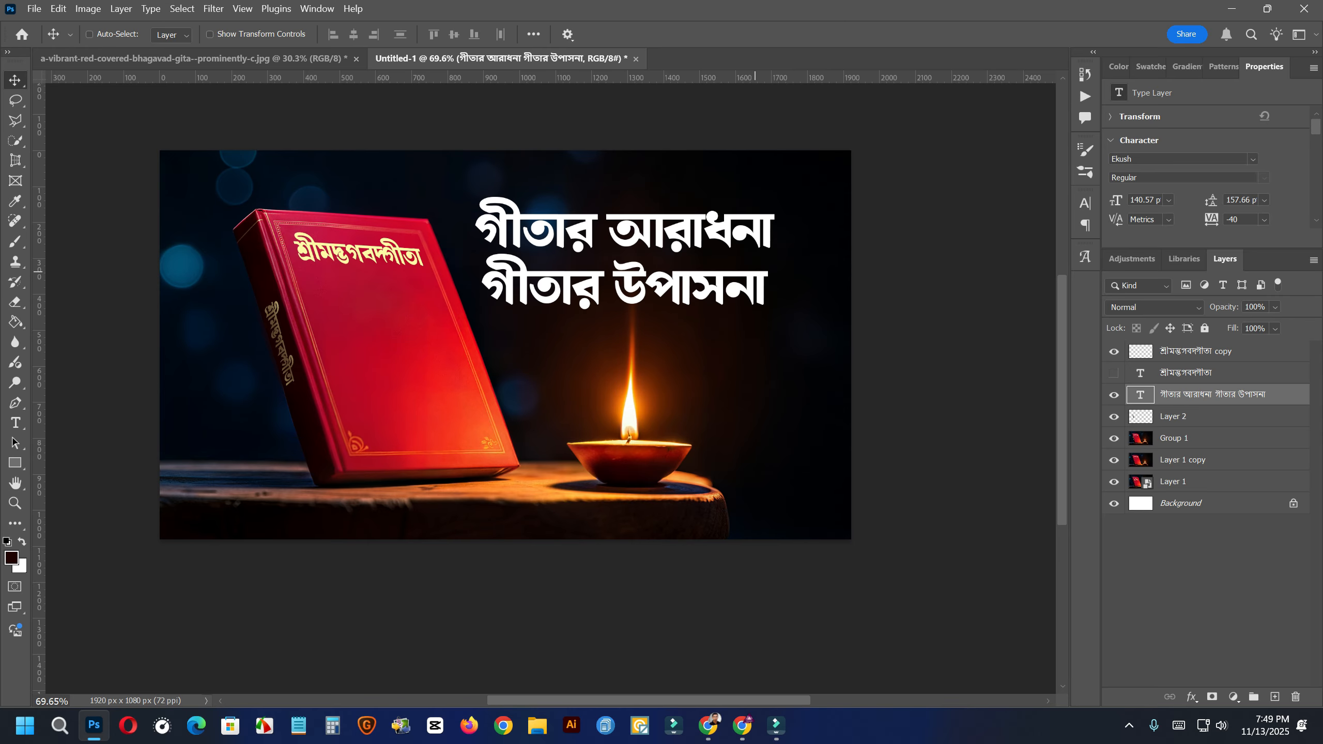
pyautogui.scroll(2, 812, 321)
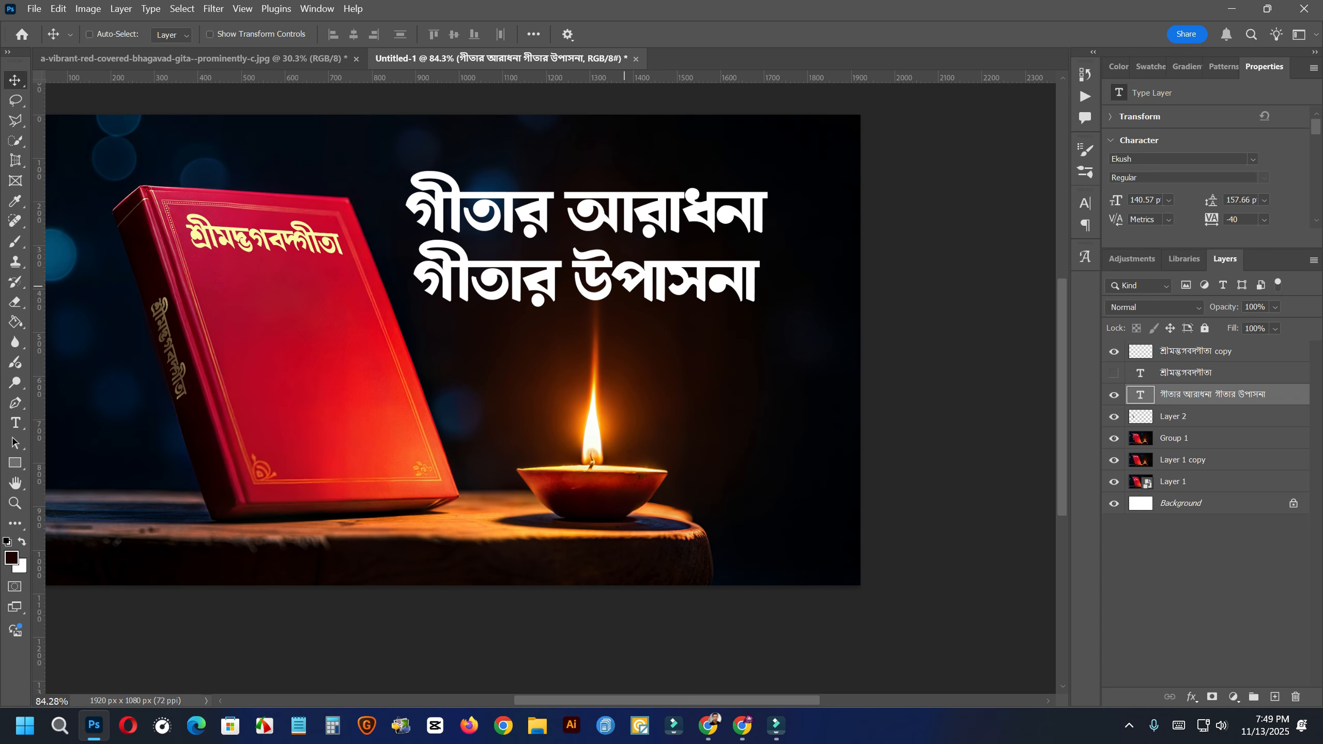
pyautogui.click(15, 423)
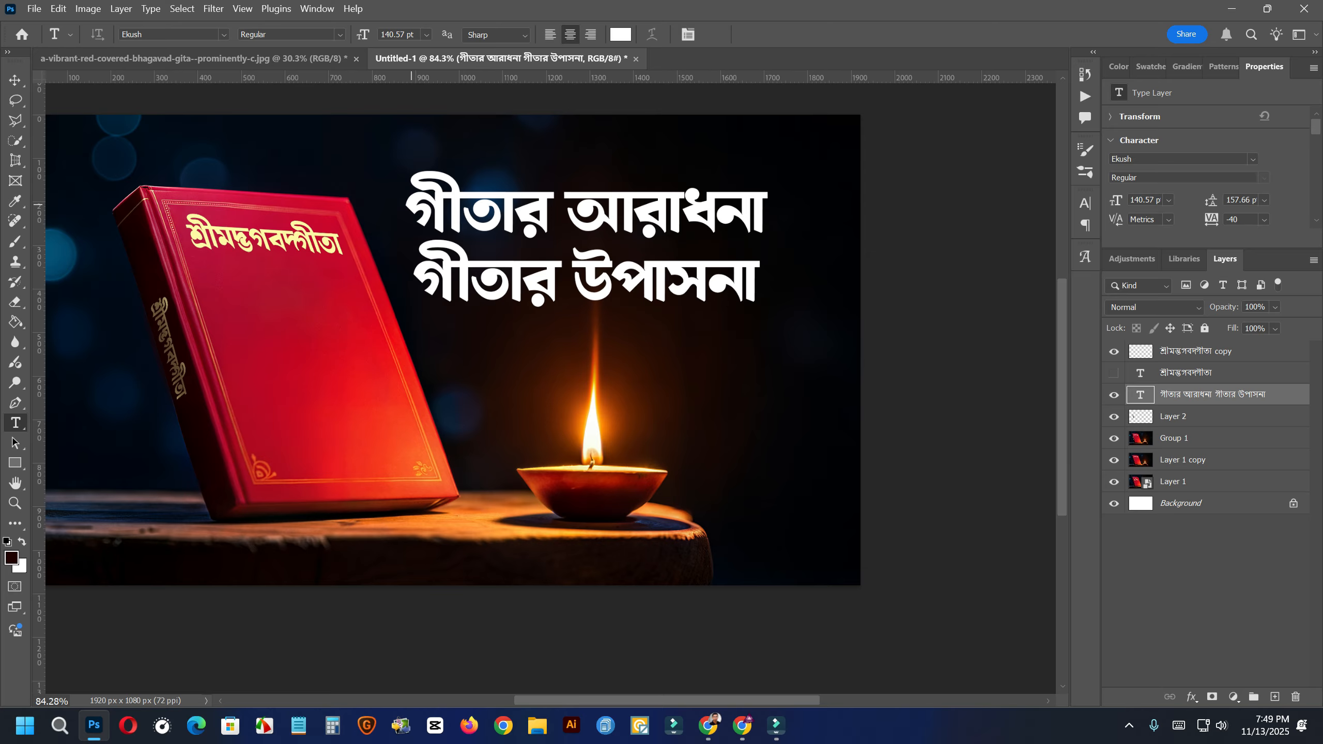
pyautogui.moveTo(552, 224); pyautogui.dragTo(767, 224)
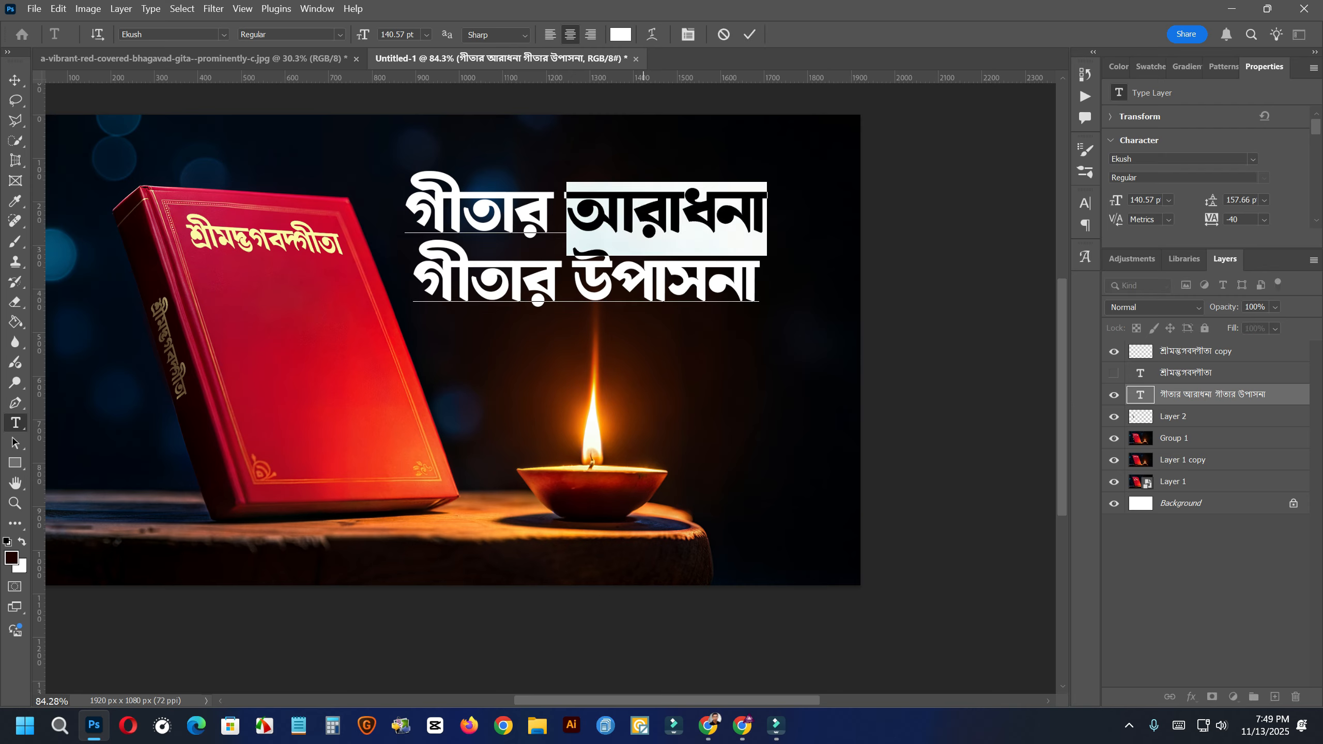
pyautogui.click(620, 35)
pyautogui.moveTo(986, 347); pyautogui.dragTo(986, 325)
pyautogui.click(904, 155)
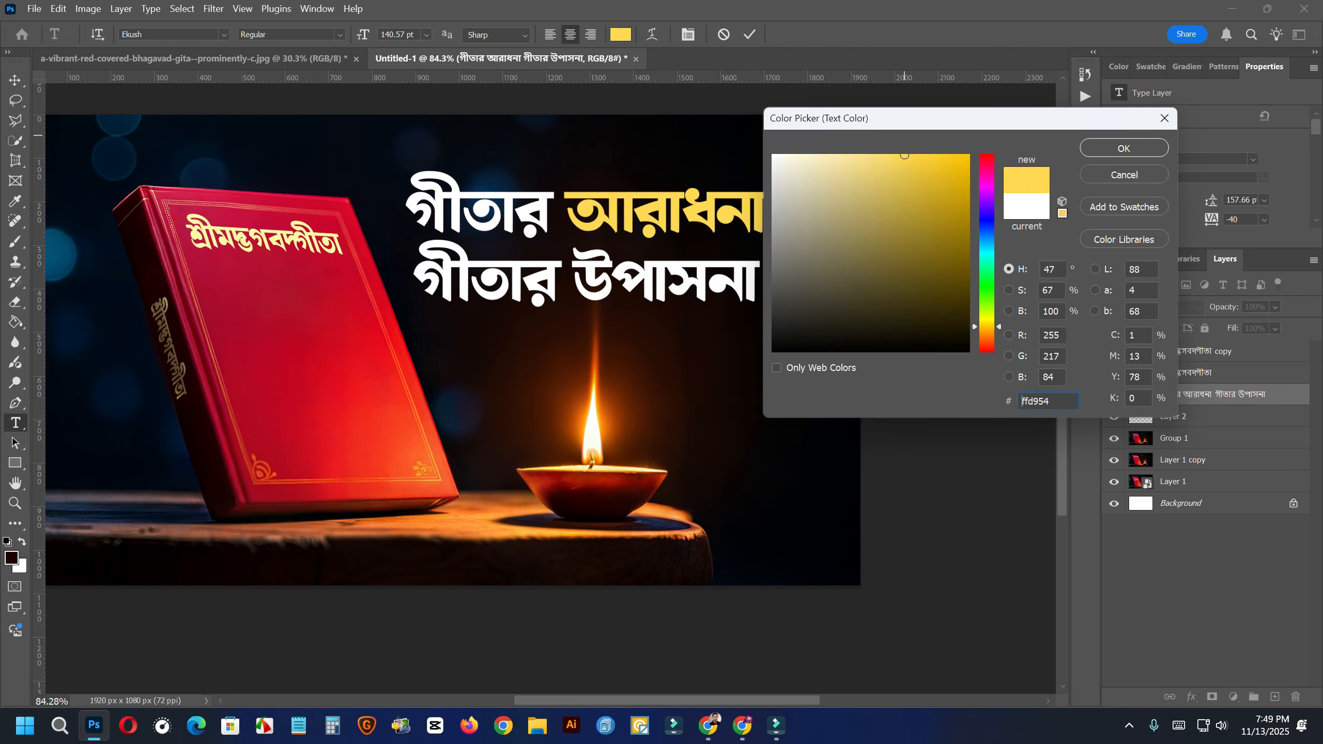
pyautogui.moveTo(903, 185); pyautogui.dragTo(914, 133)
pyautogui.click(1123, 148)
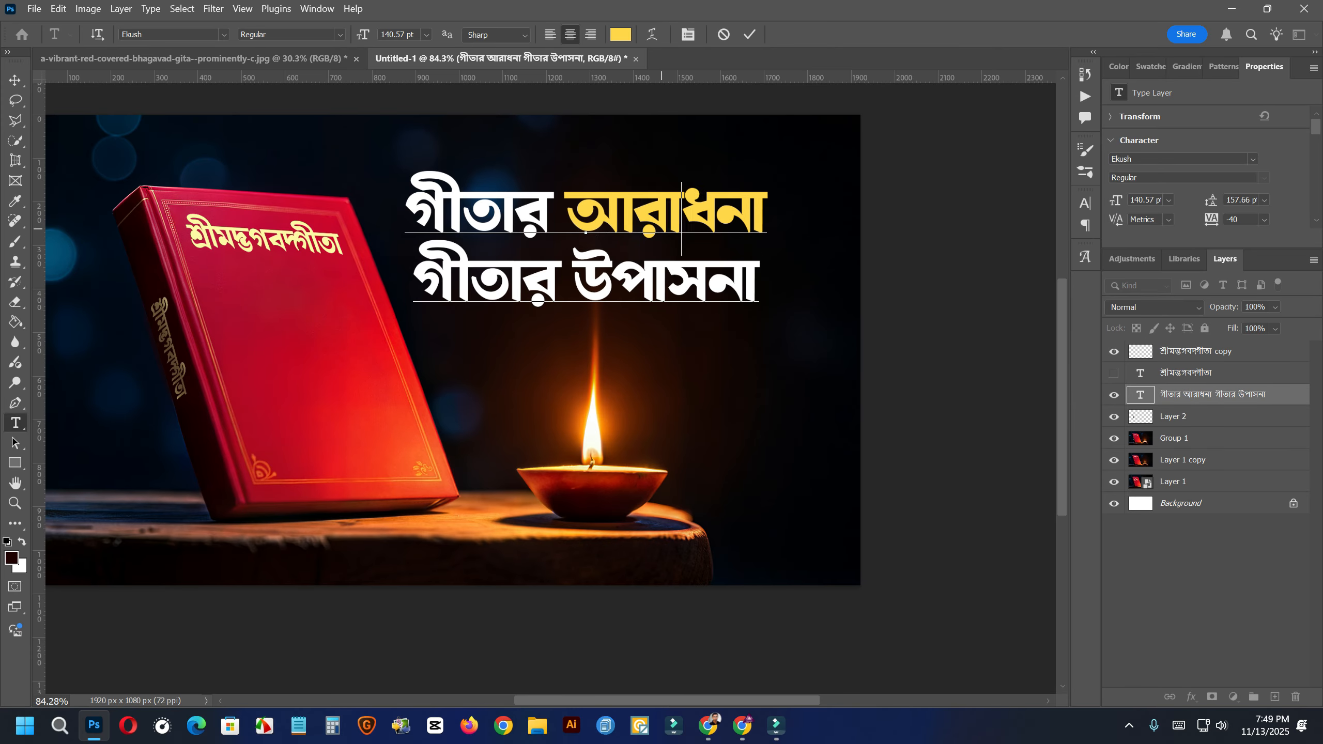
pyautogui.click(14, 79)
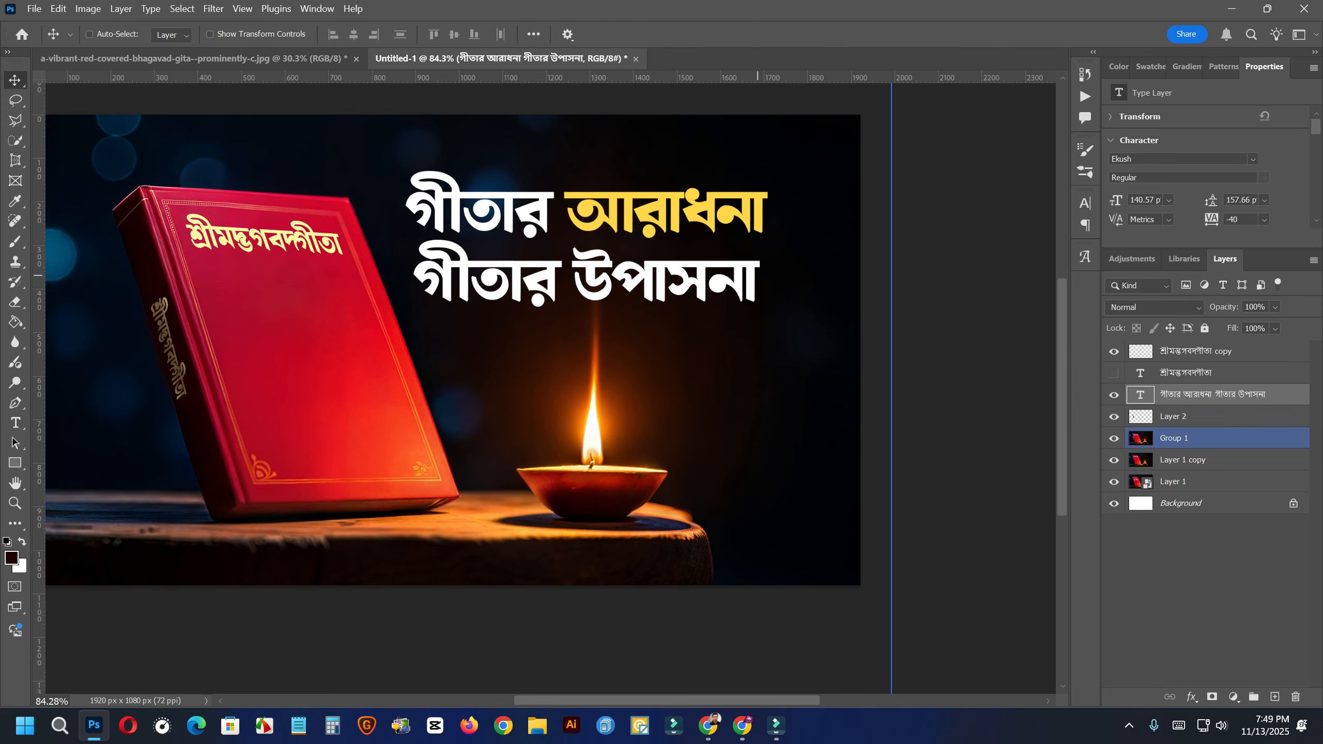
# - Recolor the word গীতার in the second title line to yellow #ffd648
pyautogui.scroll(-5, 502, 278)
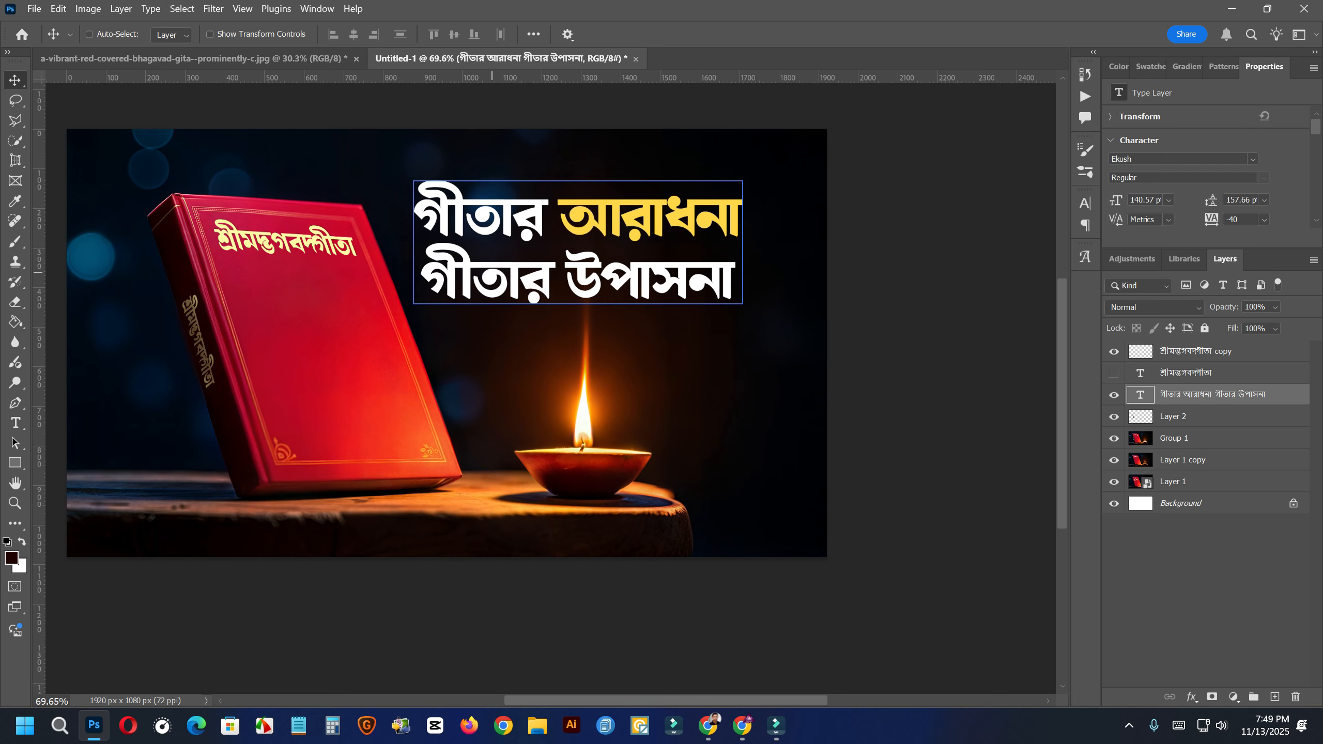
pyautogui.scroll(3, 561, 332)
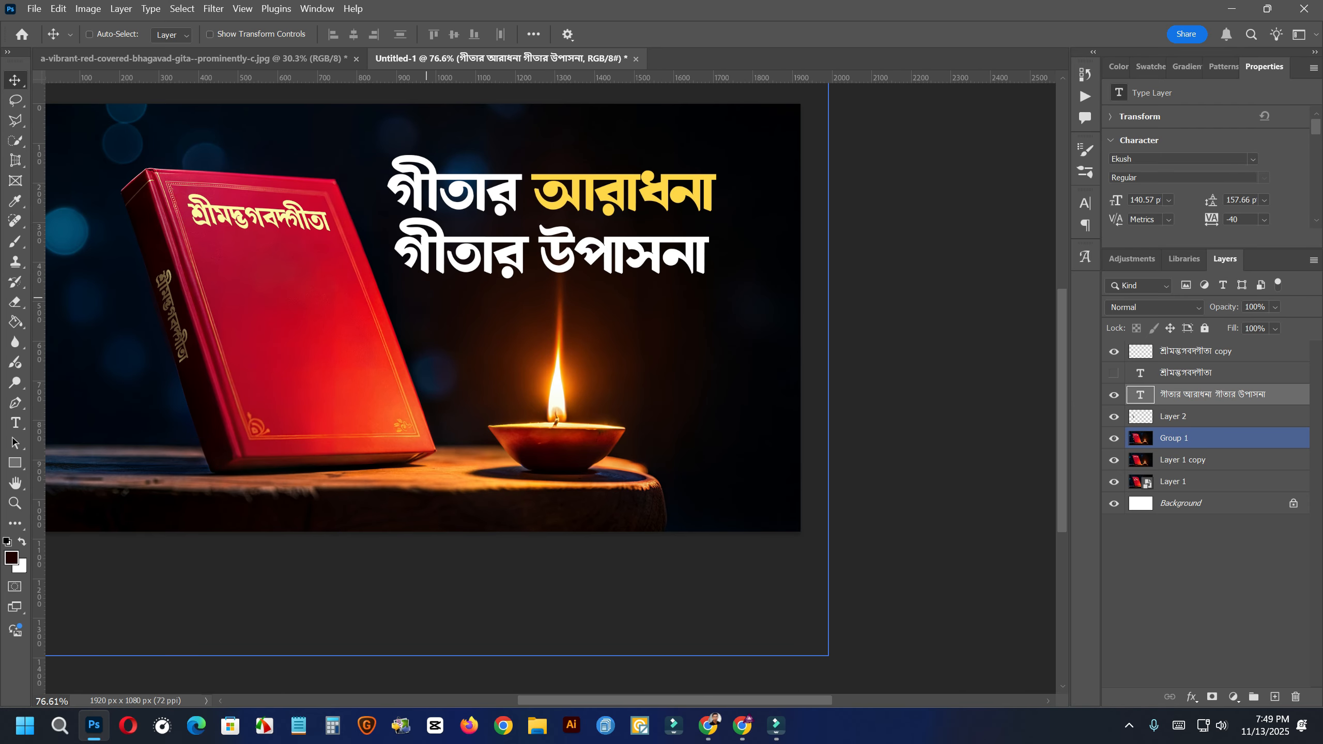
pyautogui.press('t')
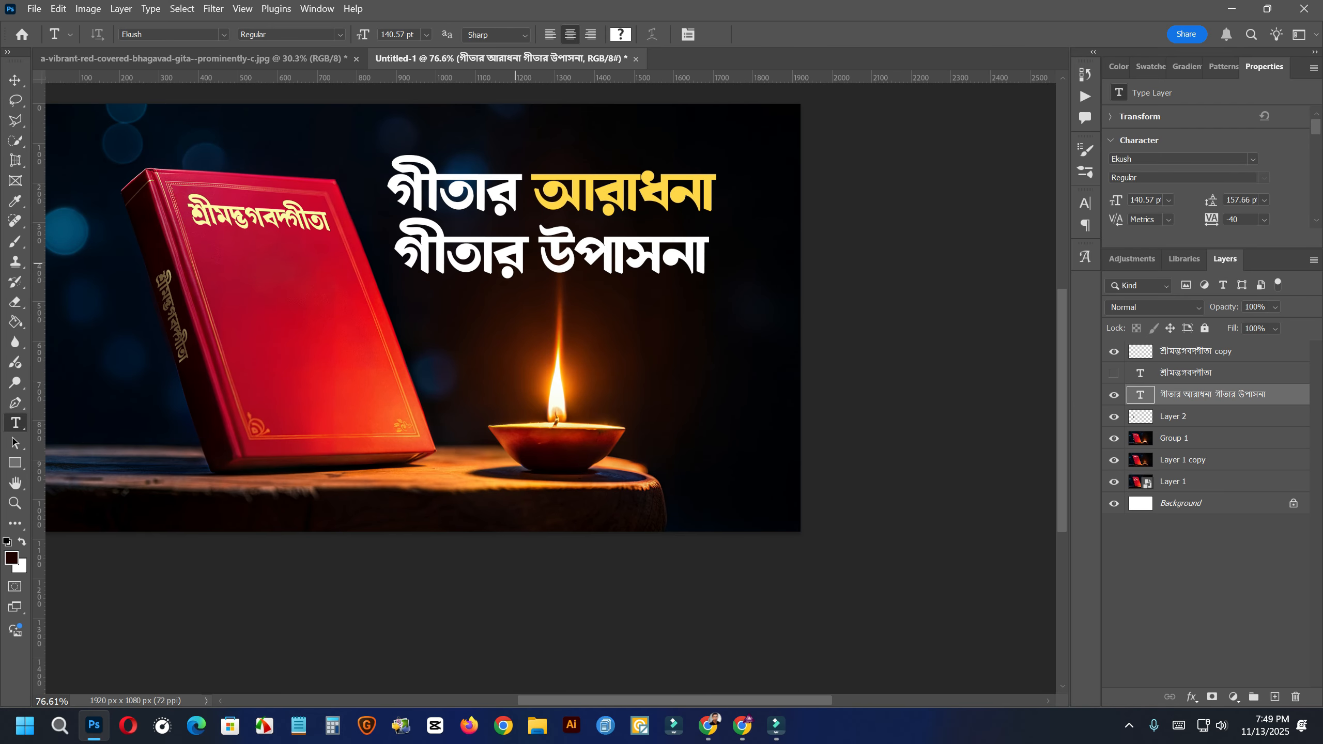
pyautogui.click(525, 263)
pyautogui.moveTo(525, 263); pyautogui.dragTo(394, 260)
pyautogui.click(620, 35)
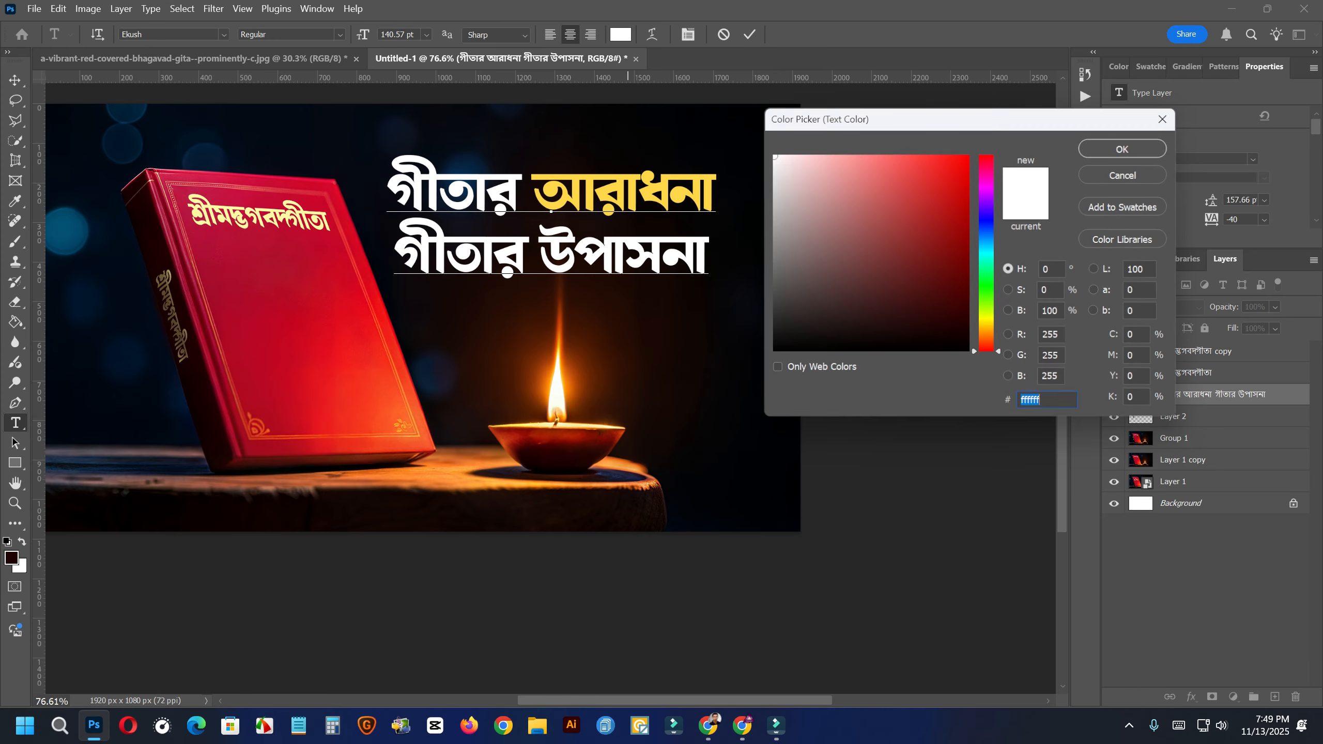
pyautogui.write('ffd648')
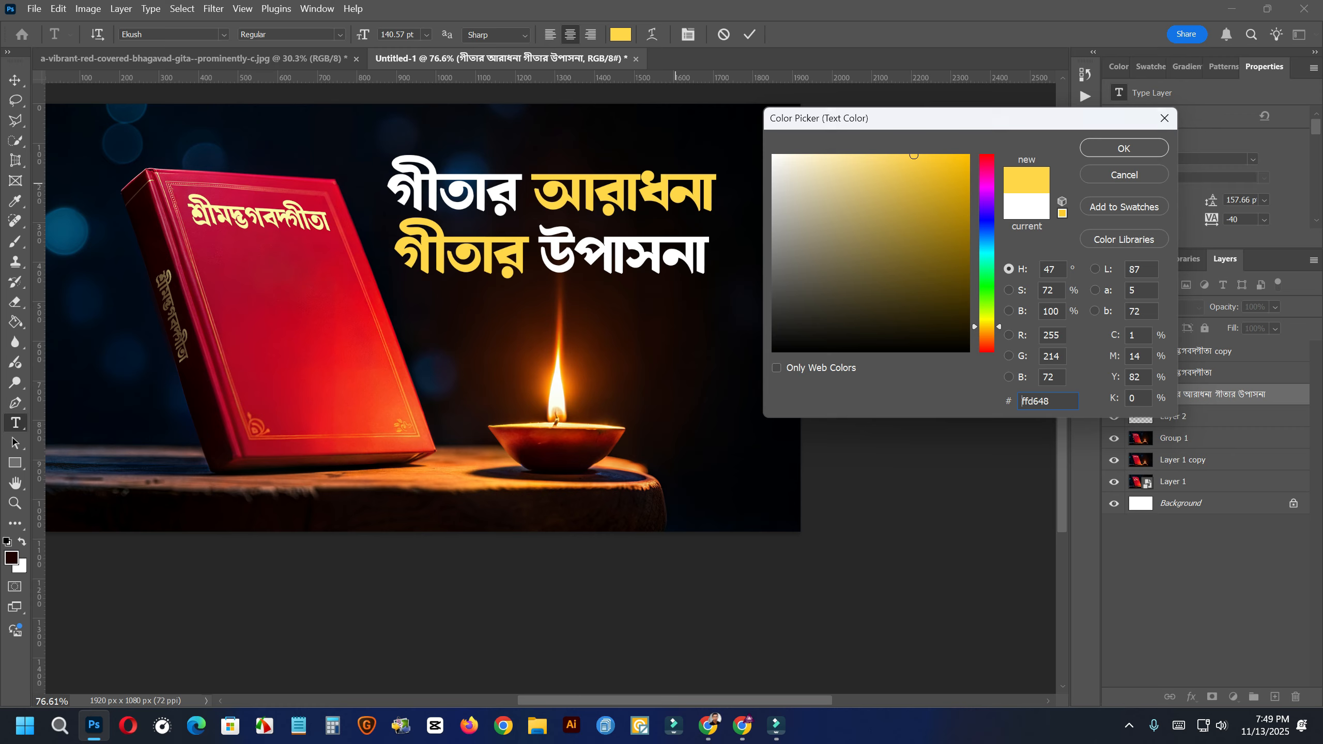
pyautogui.press('Return')
pyautogui.click(15, 80)
pyautogui.scroll(-5, 722, 261)
pyautogui.scroll(3, 763, 276)
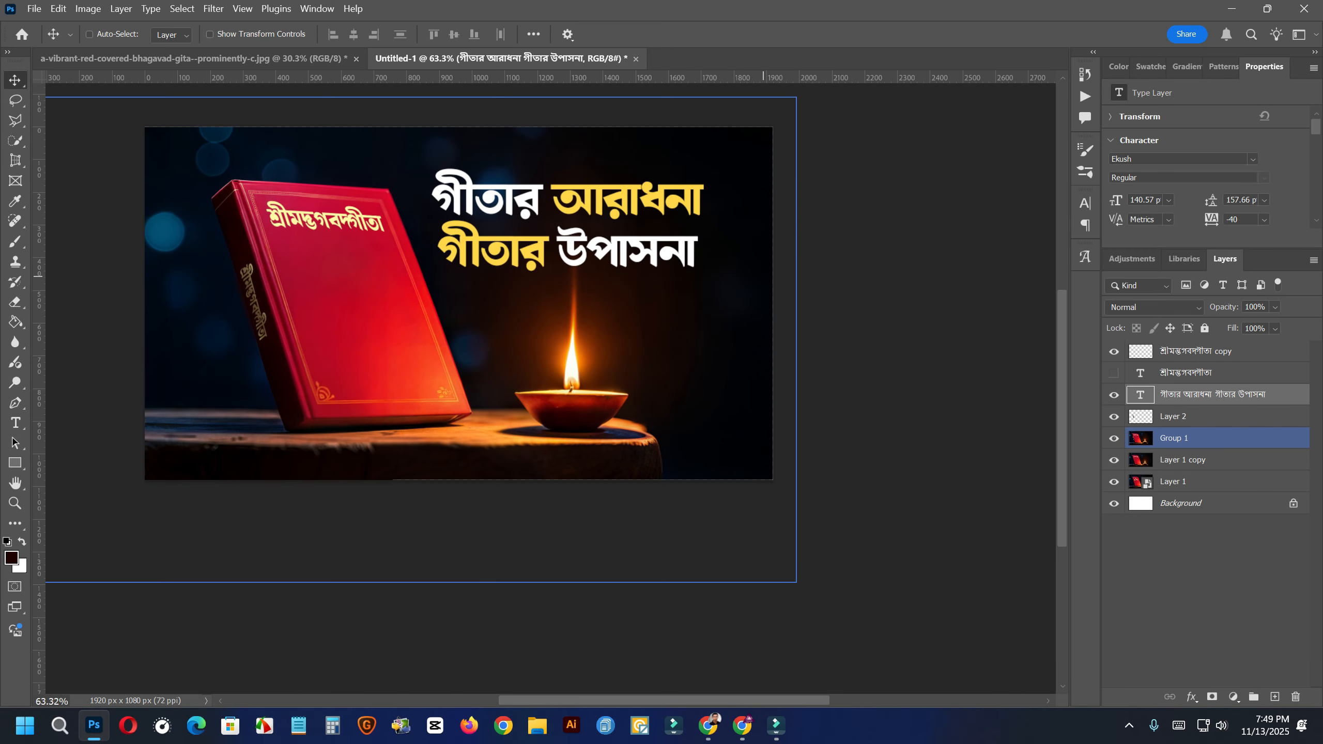
# - Stretch the two-line title to about 112.17% of its height with Free Transform and reposition it slightly above the lamp
pyautogui.scroll(3, 588, 250)
pyautogui.click(88, 34)
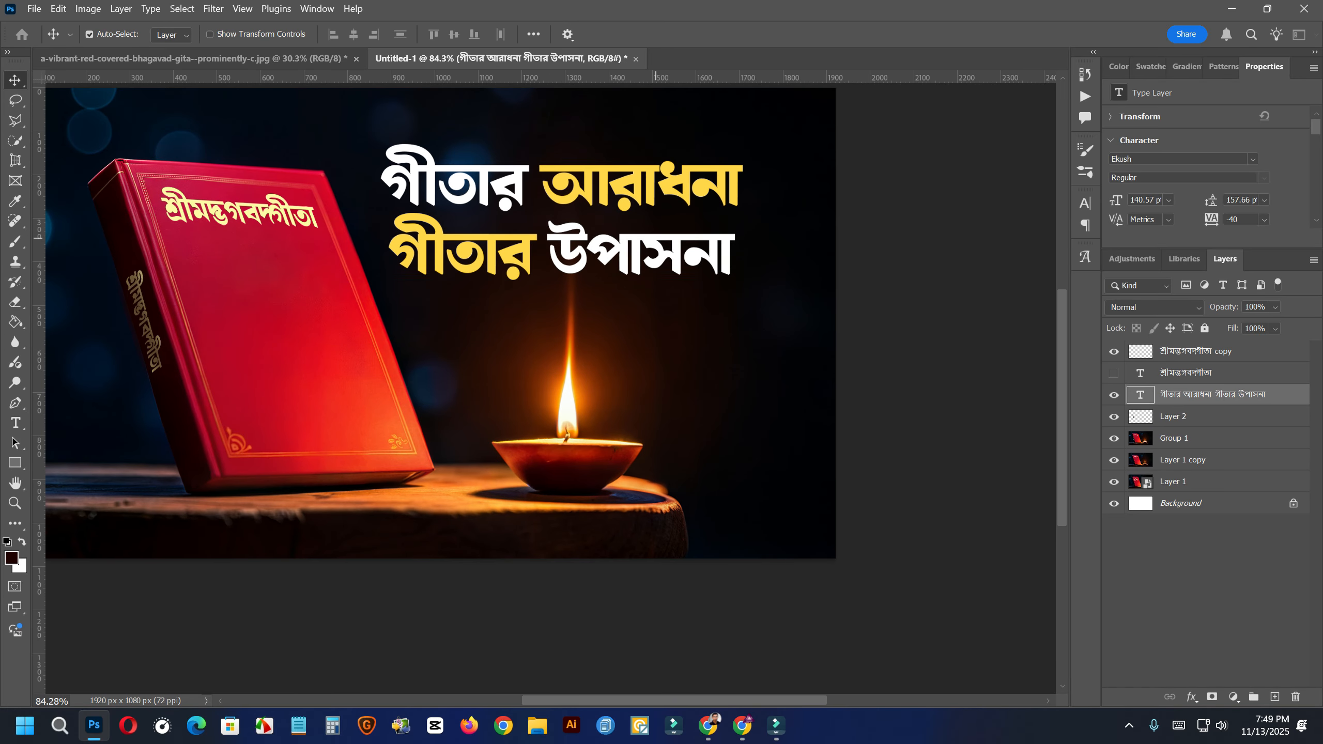
pyautogui.hotkey('ctrl', 't')
pyautogui.moveTo(560, 297); pyautogui.dragTo(561, 315)
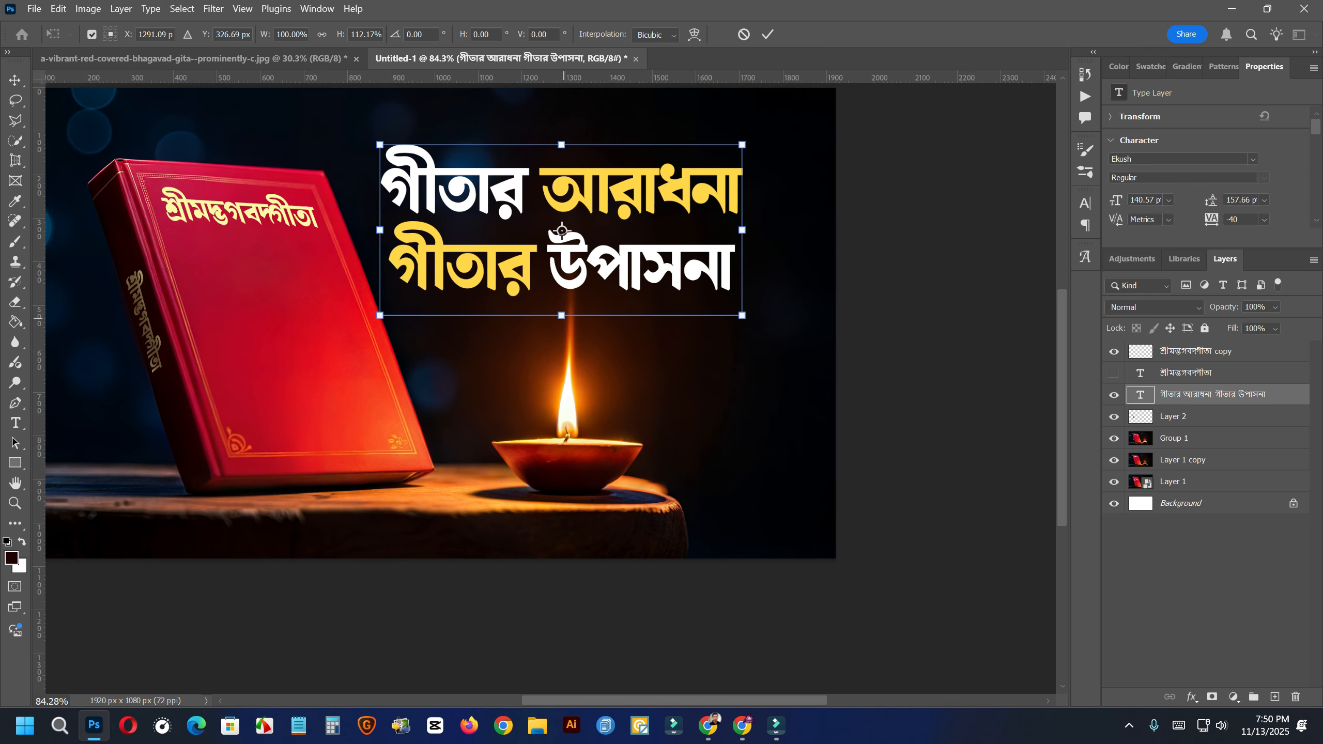
pyautogui.press('Return')
pyautogui.moveTo(652, 244); pyautogui.dragTo(660, 247)
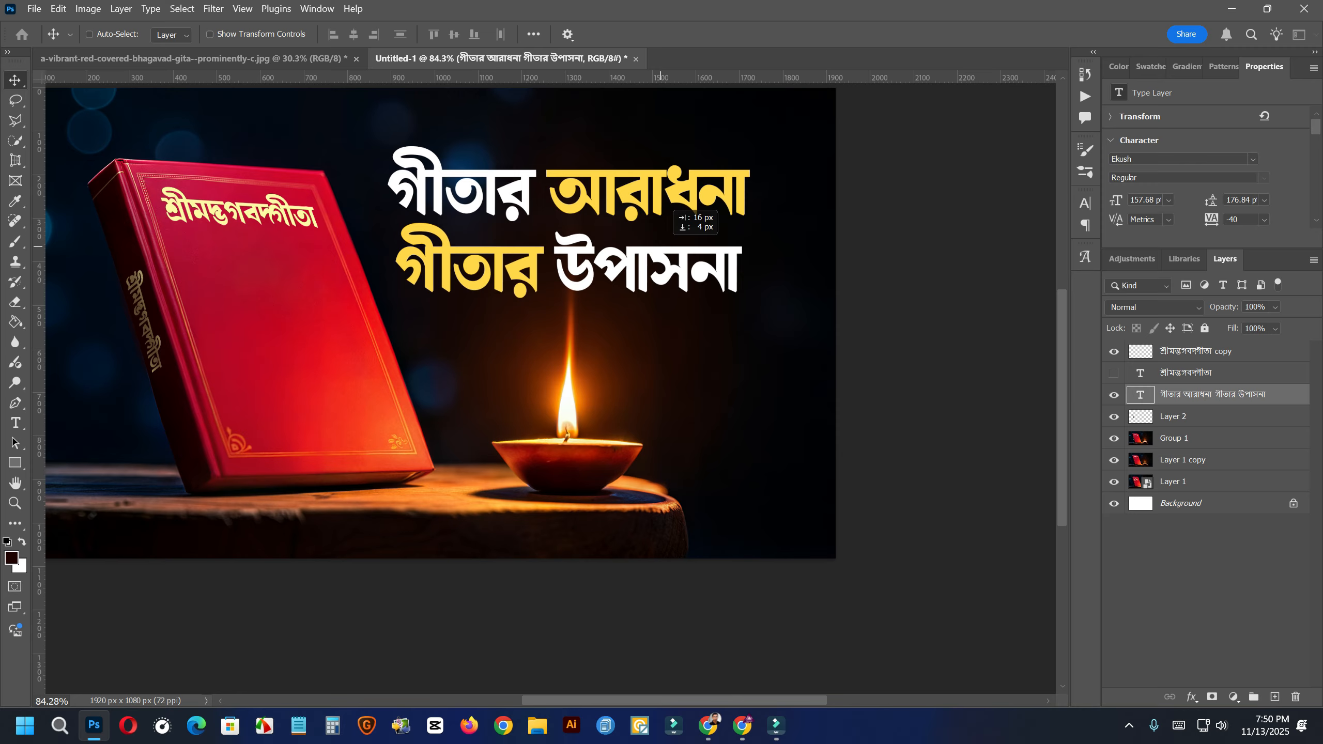
pyautogui.scroll(-4, 661, 246)
pyautogui.moveTo(656, 248); pyautogui.dragTo(653, 242)
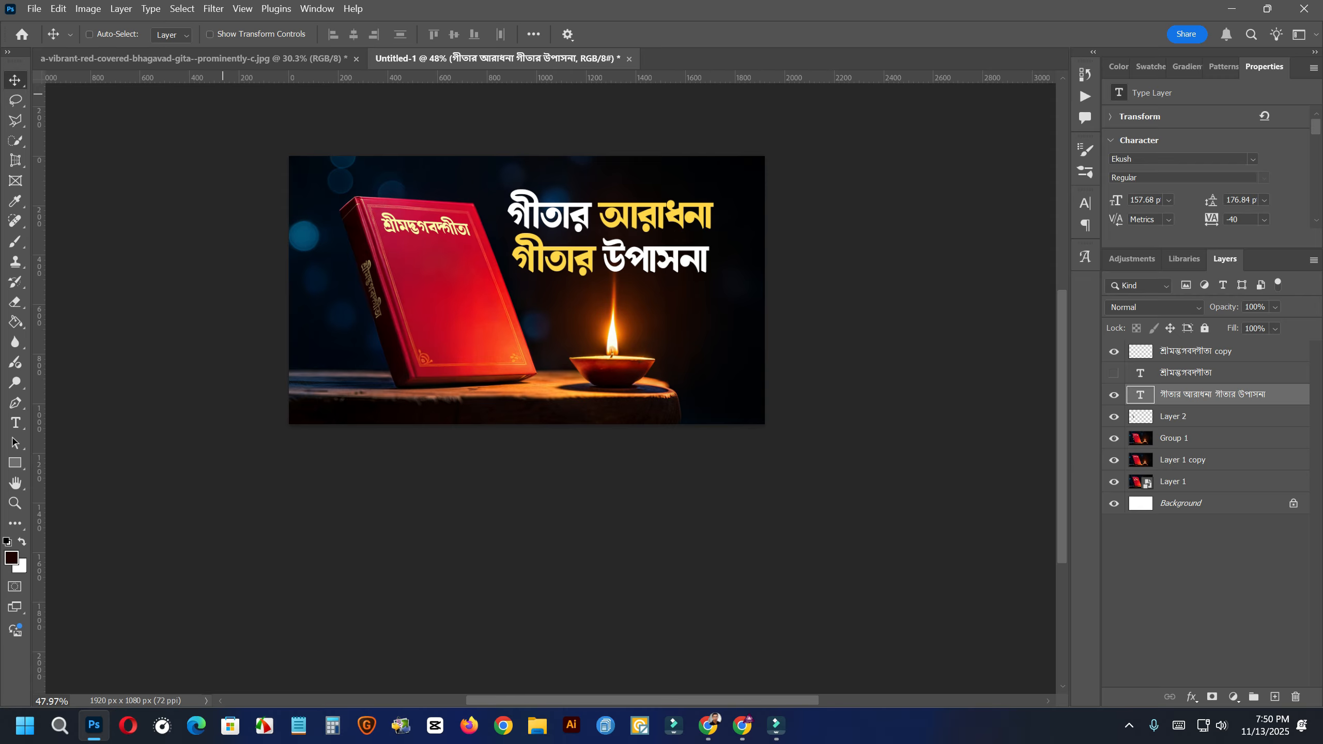
pyautogui.click(34, 8)
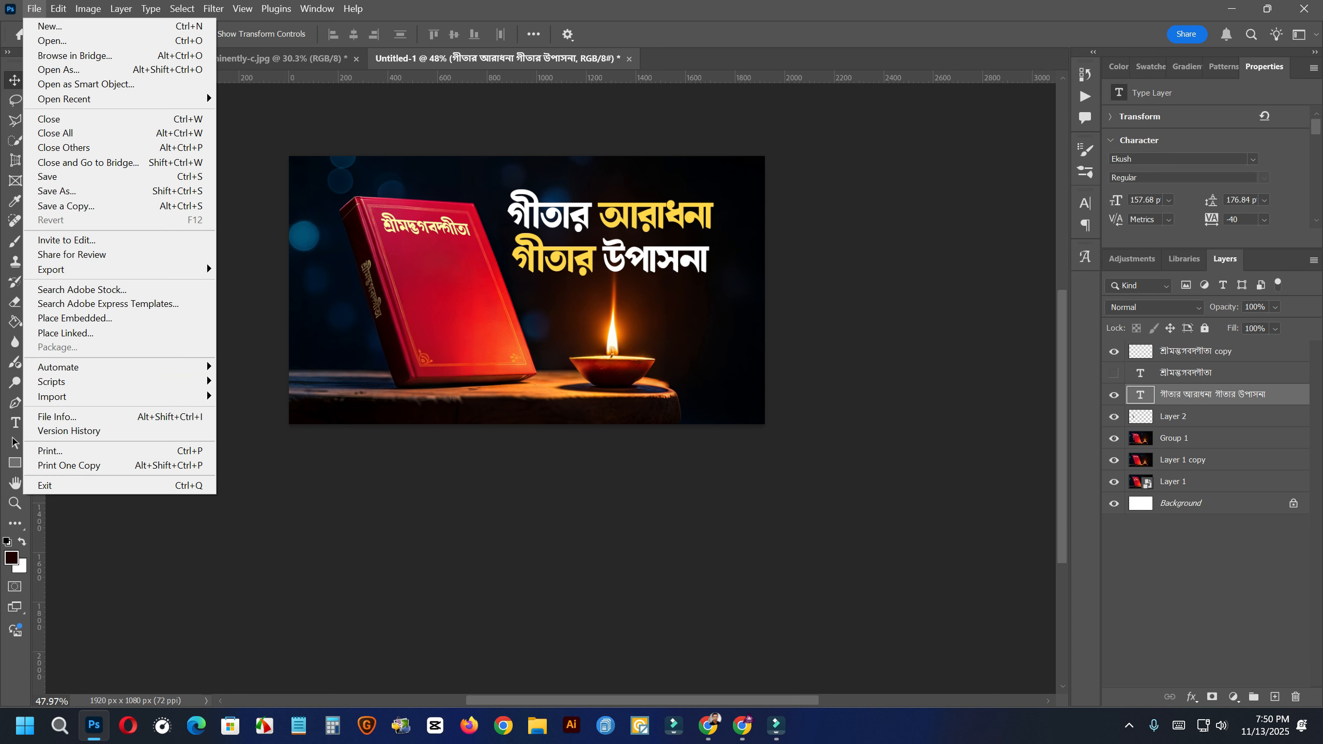
pyautogui.moveTo(52, 268)
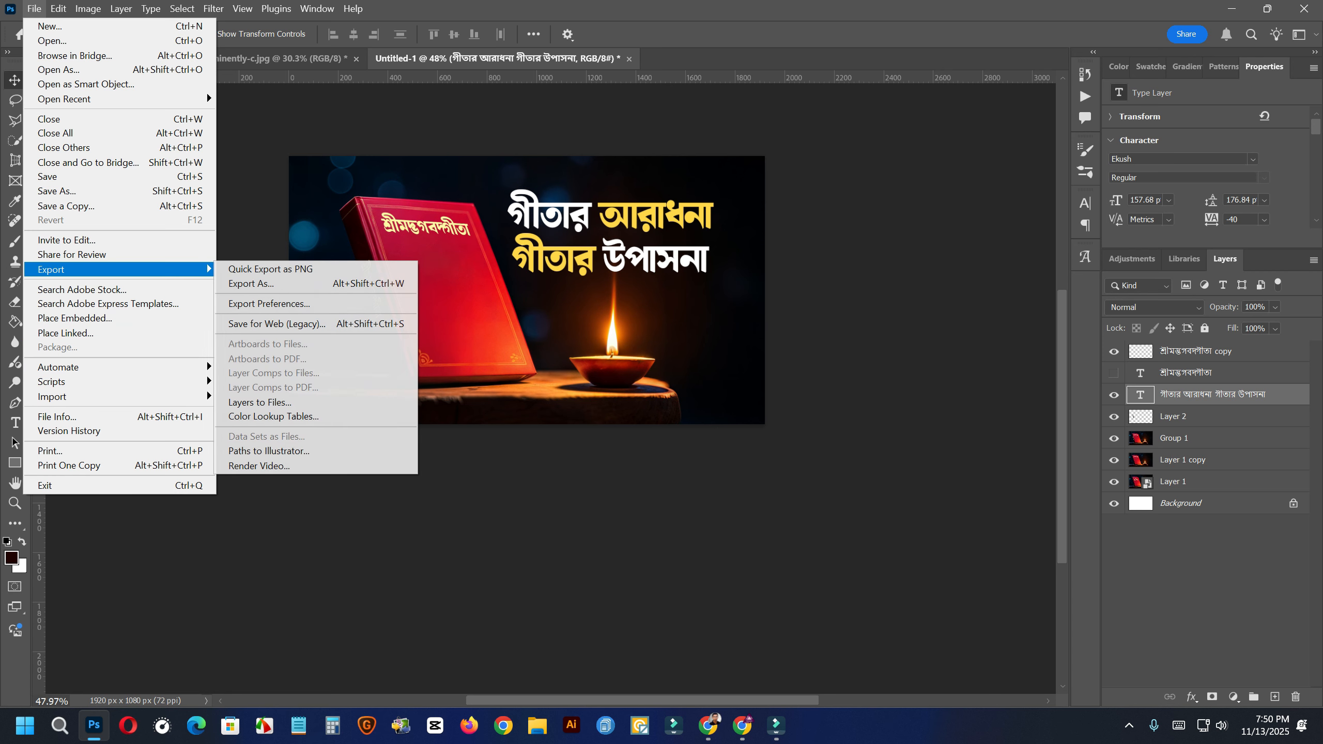
pyautogui.click(277, 323)
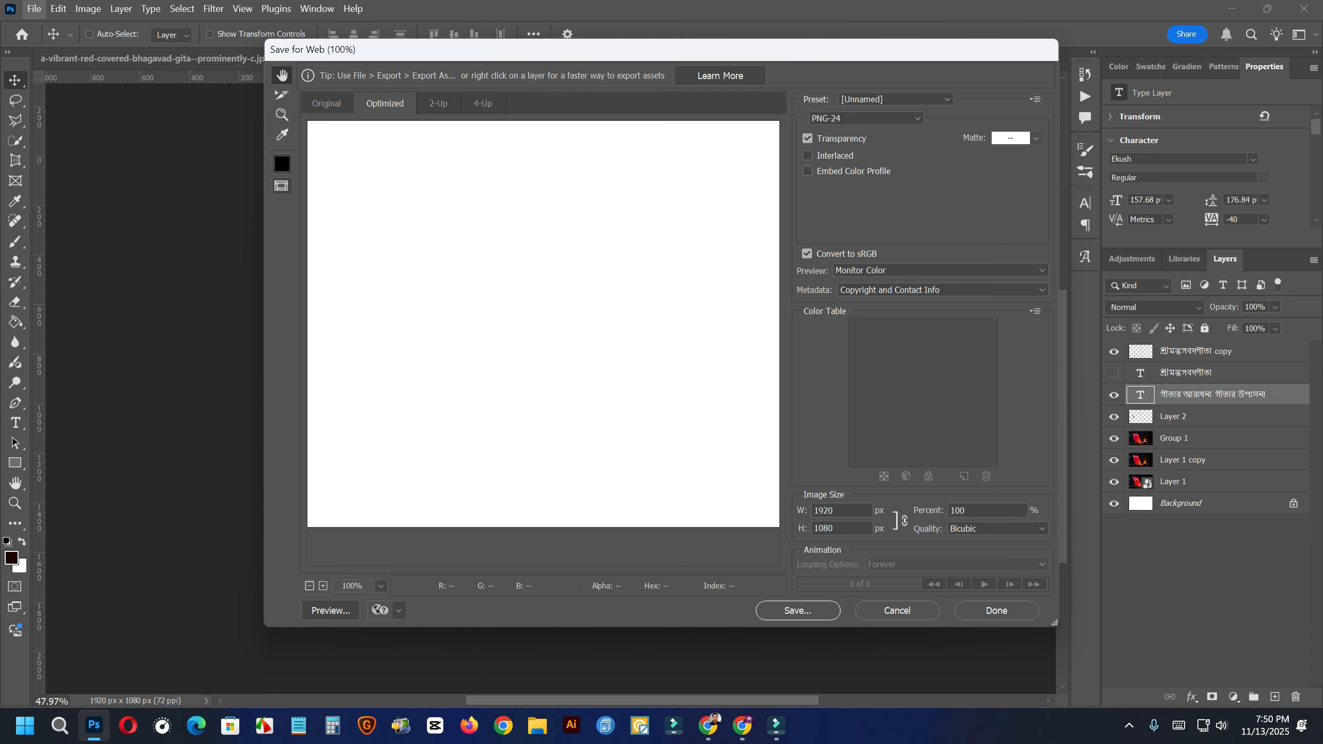
pyautogui.click(865, 117)
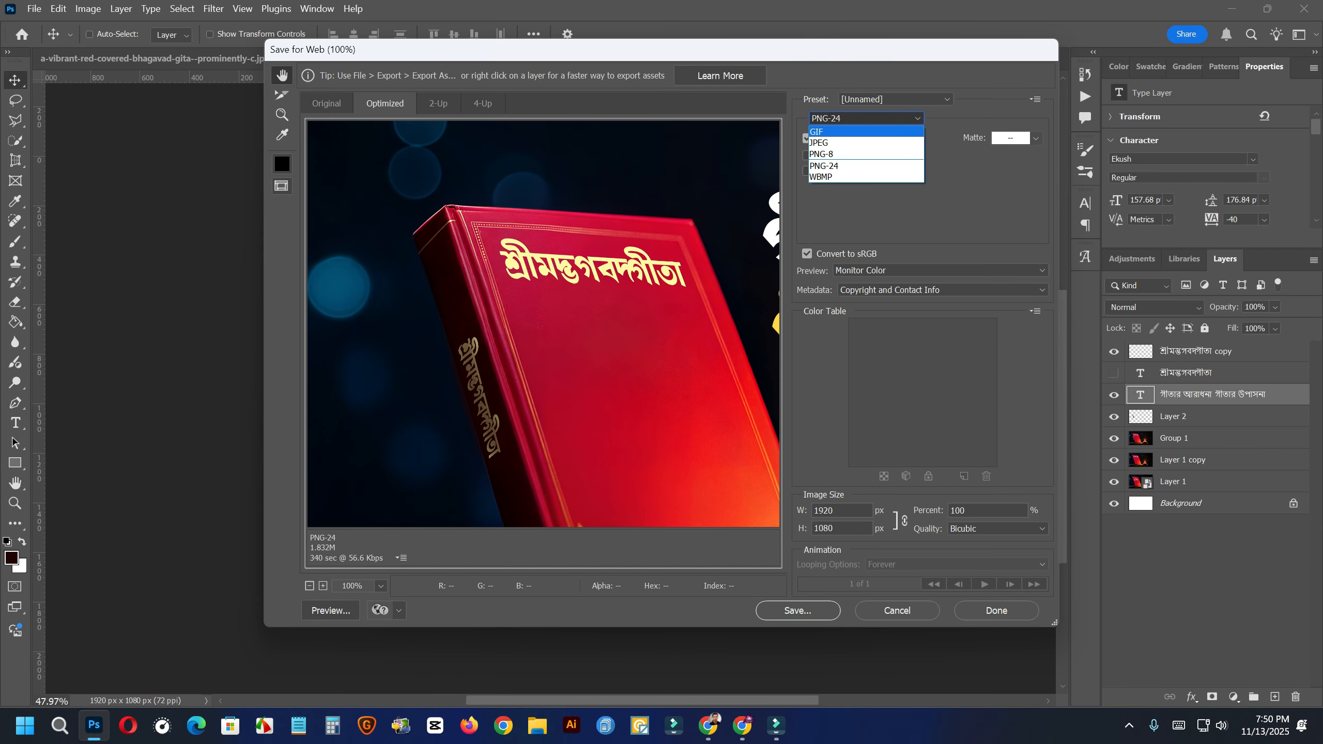
pyautogui.click(844, 143)
pyautogui.moveTo(641, 359); pyautogui.dragTo(510, 262)
pyautogui.click(897, 610)
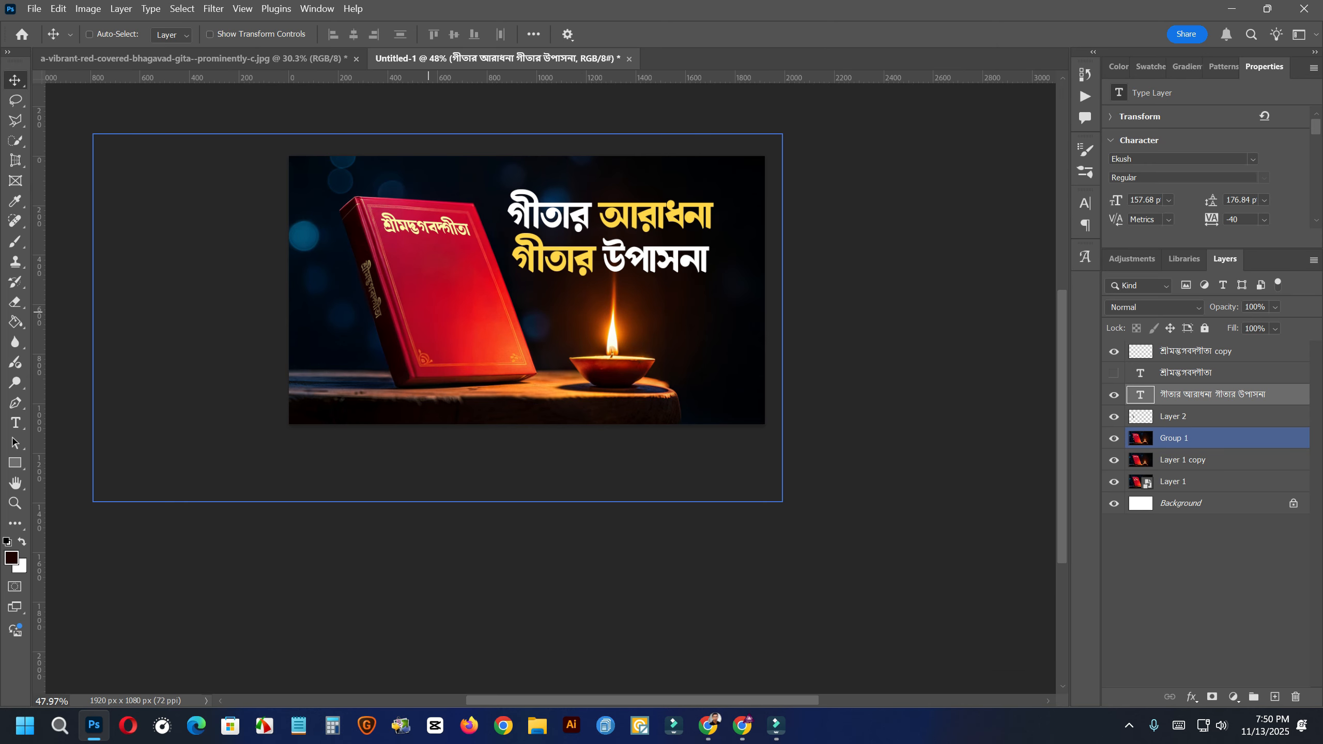
# - Select the Group 1 layer, and in the browser's Google Translate page enter the Bengali symbol ওঁ and select it for copying
pyautogui.click(1172, 438)
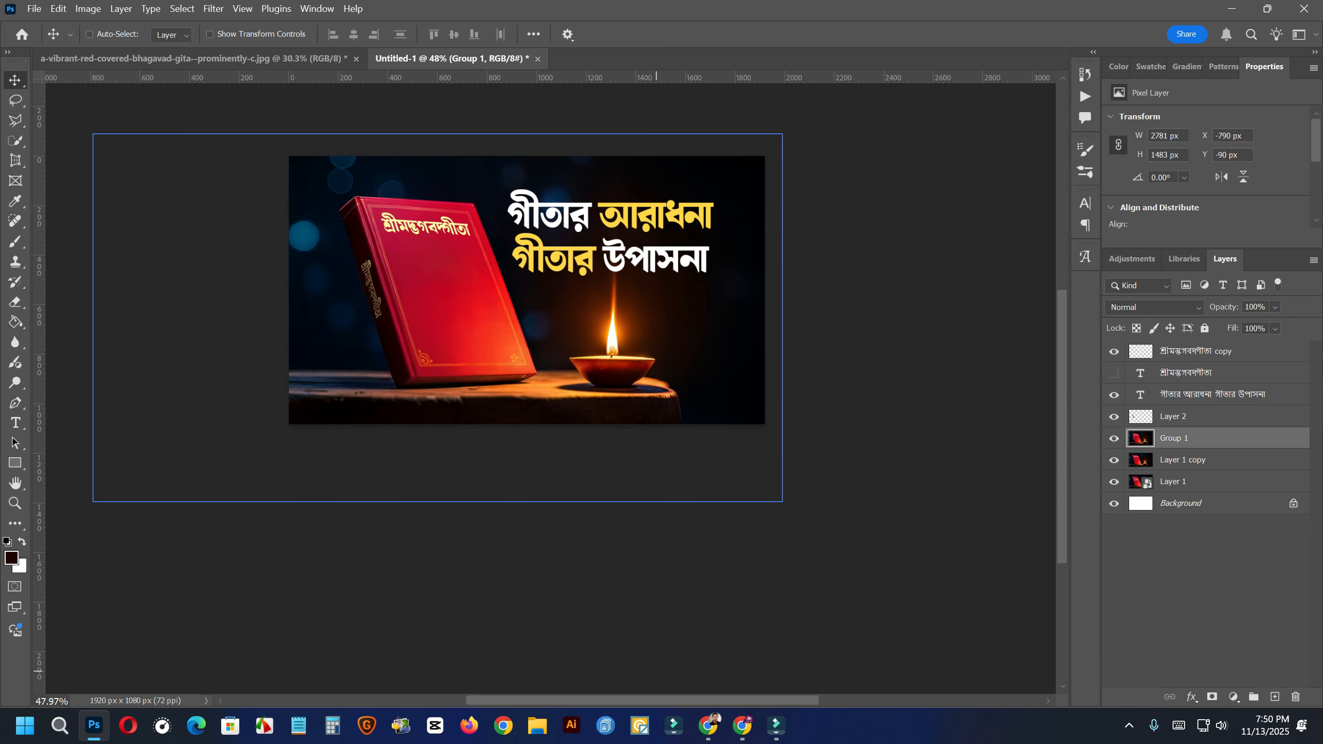
pyautogui.click(708, 725)
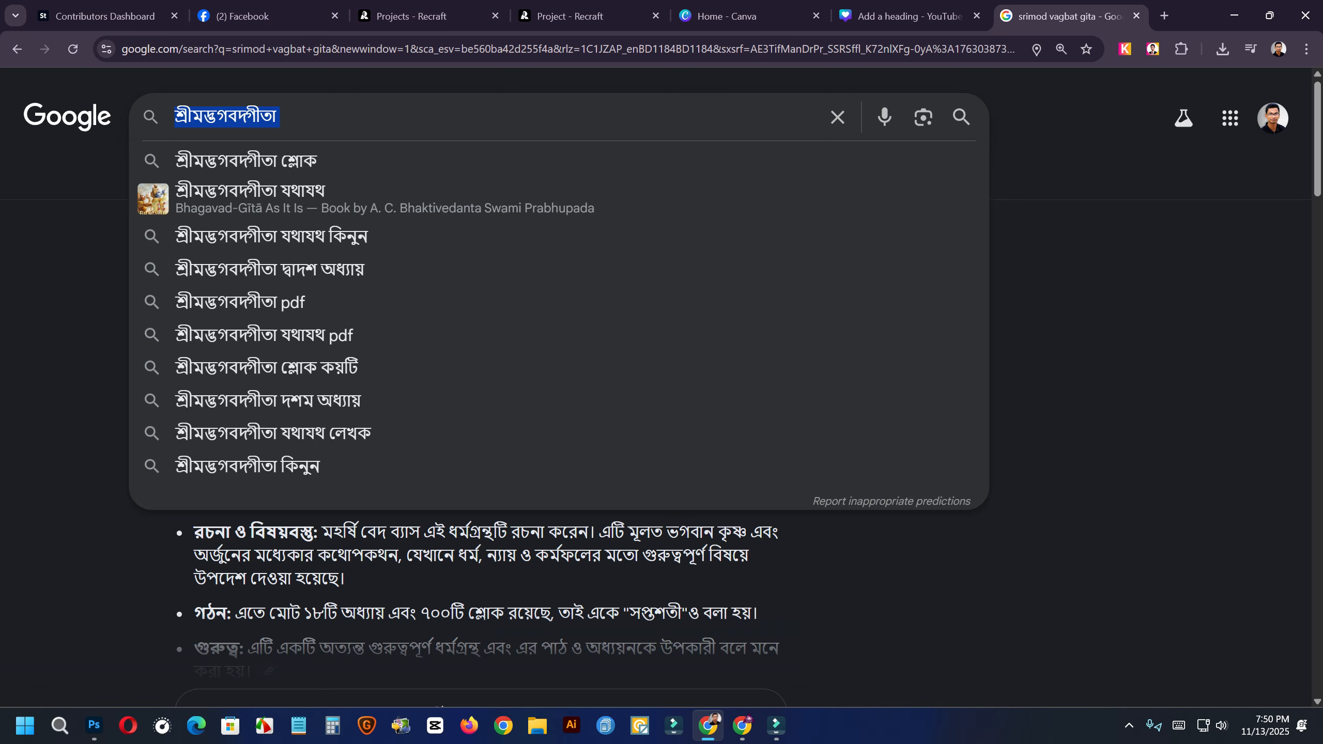
pyautogui.click(742, 725)
pyautogui.click(854, 15)
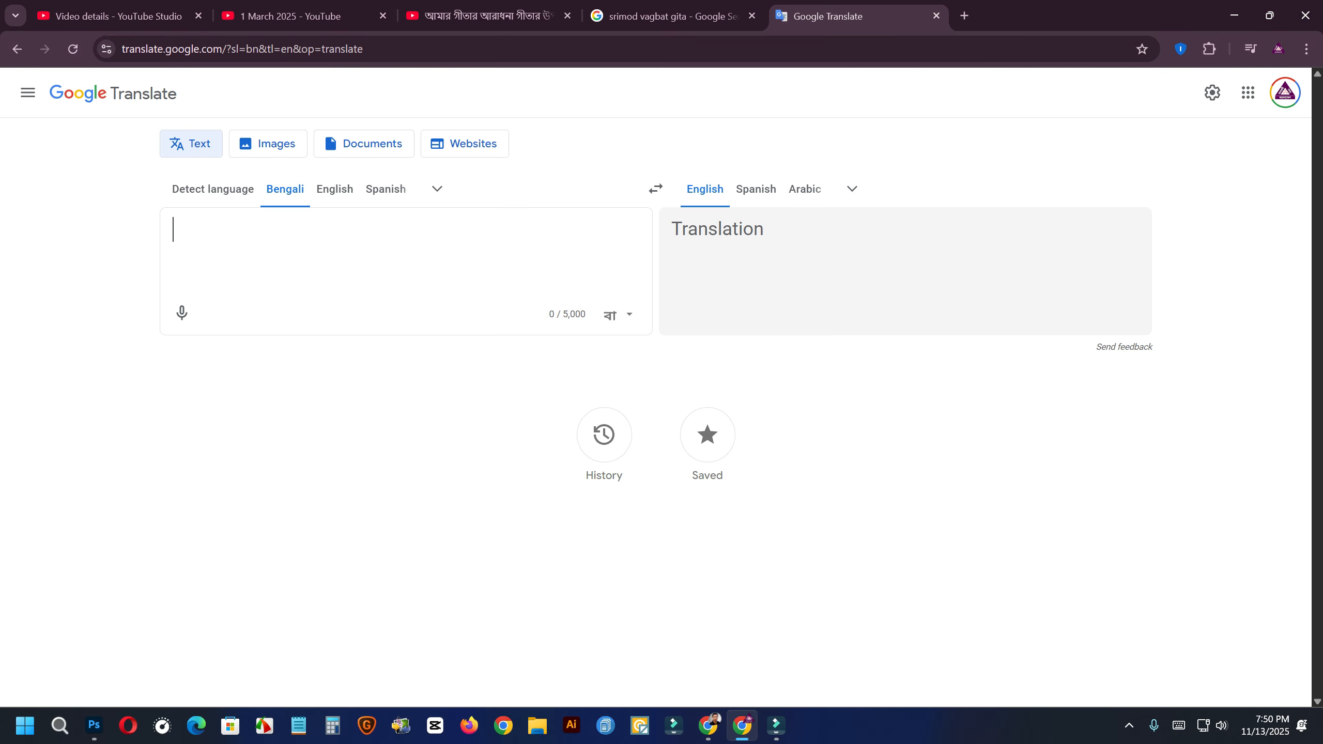
pyautogui.write('Om')
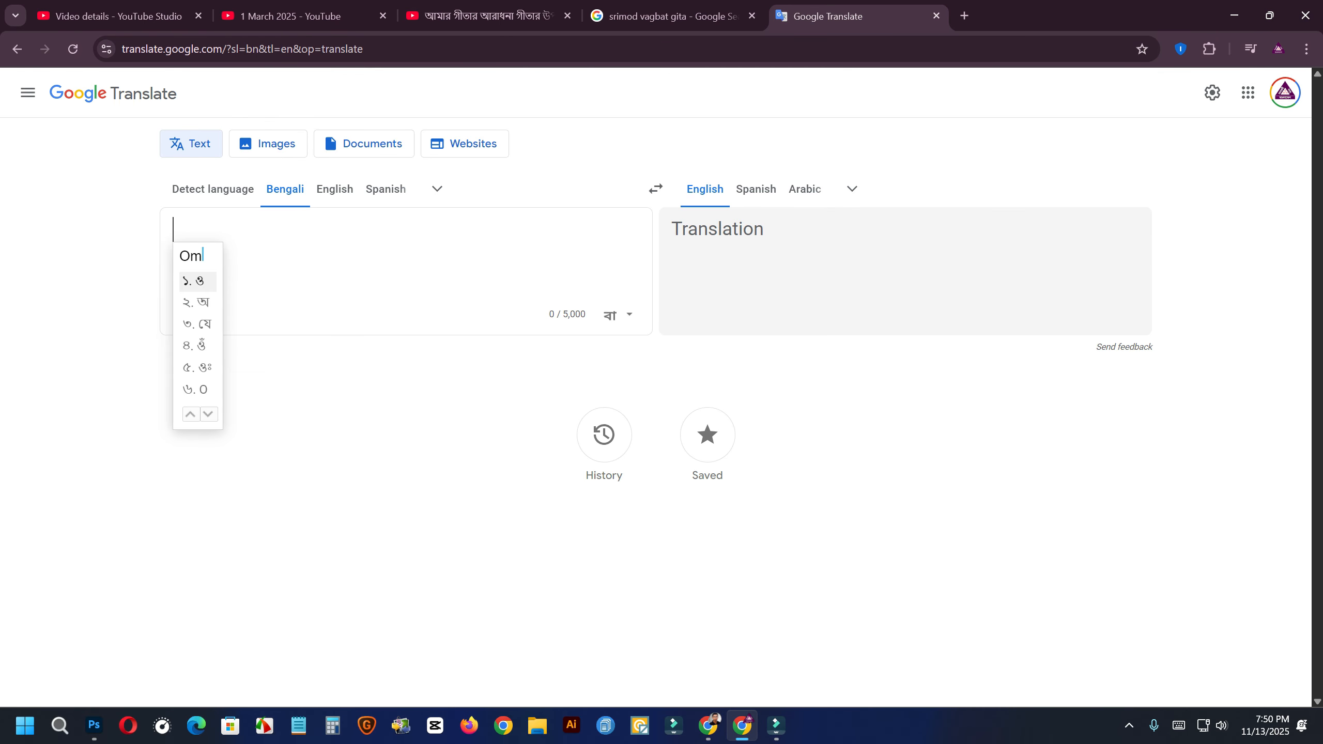
pyautogui.write('3')
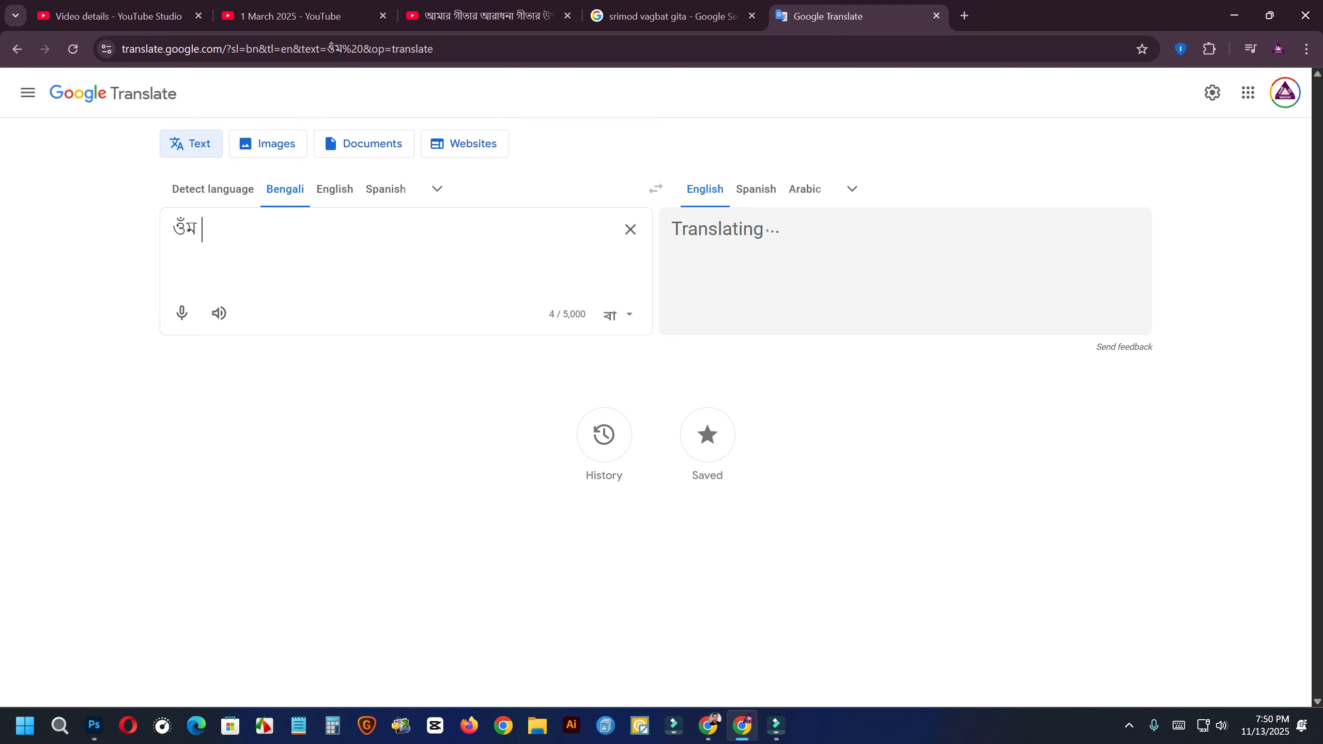
pyautogui.hotkey('shift', 'Left')
pyautogui.hotkey('shift', 'Left')
pyautogui.press('BackSpace')
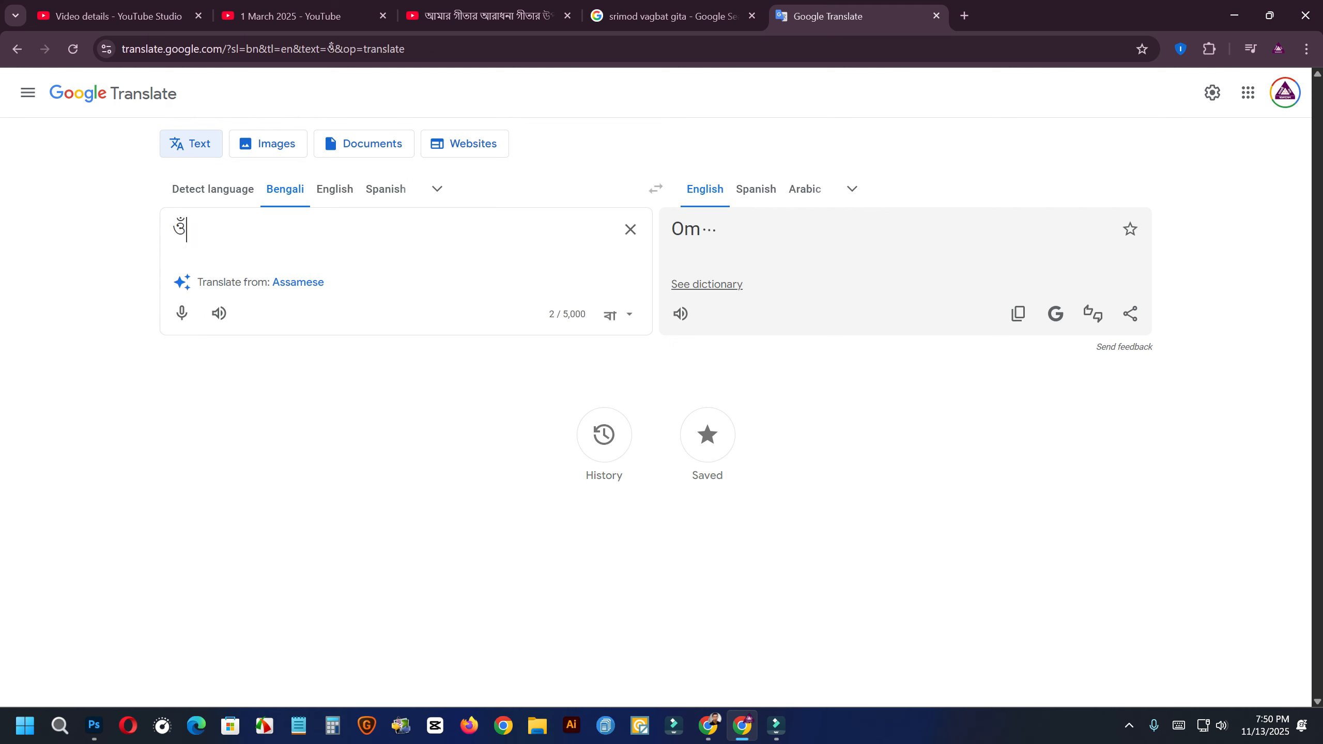
pyautogui.hotkey('ctrl', 'a')
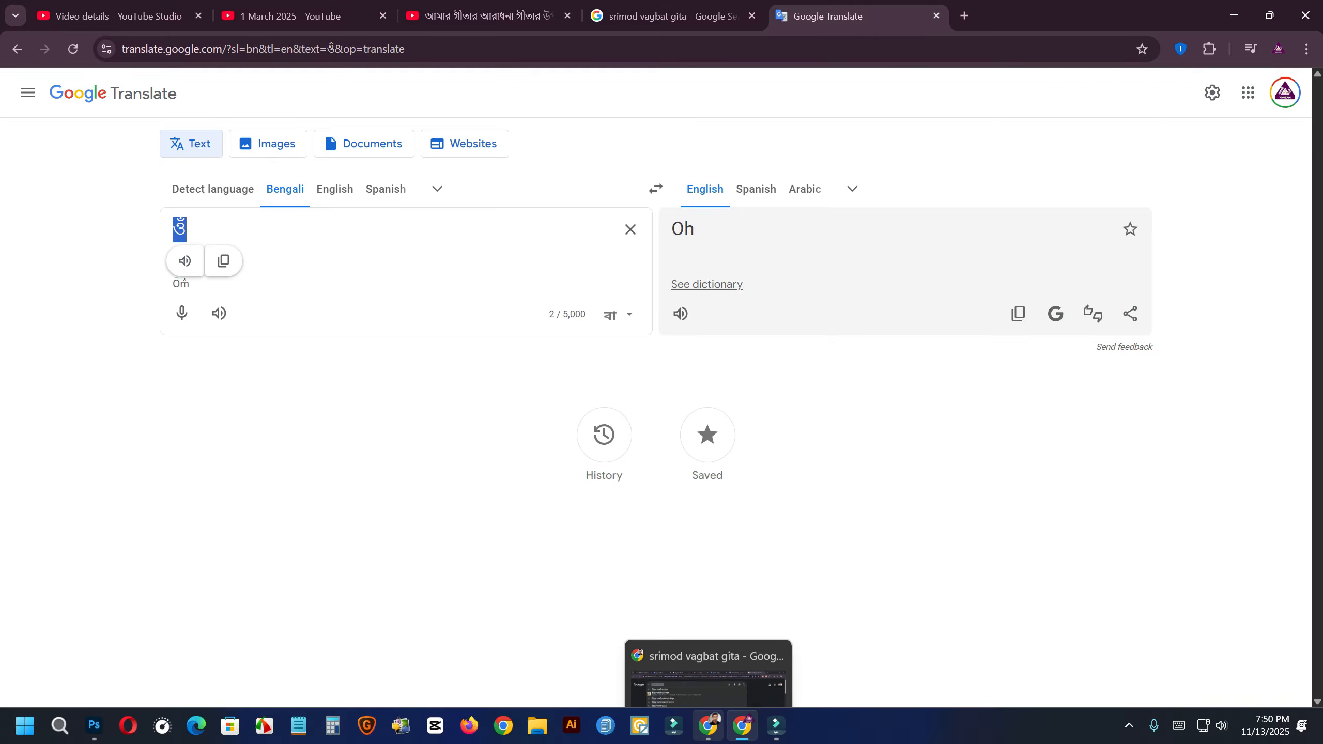
# - Switch back to Photoshop and add the symbol ওঁ as a new text layer directly above Group 1, between the book and the lamp
pyautogui.click(94, 724)
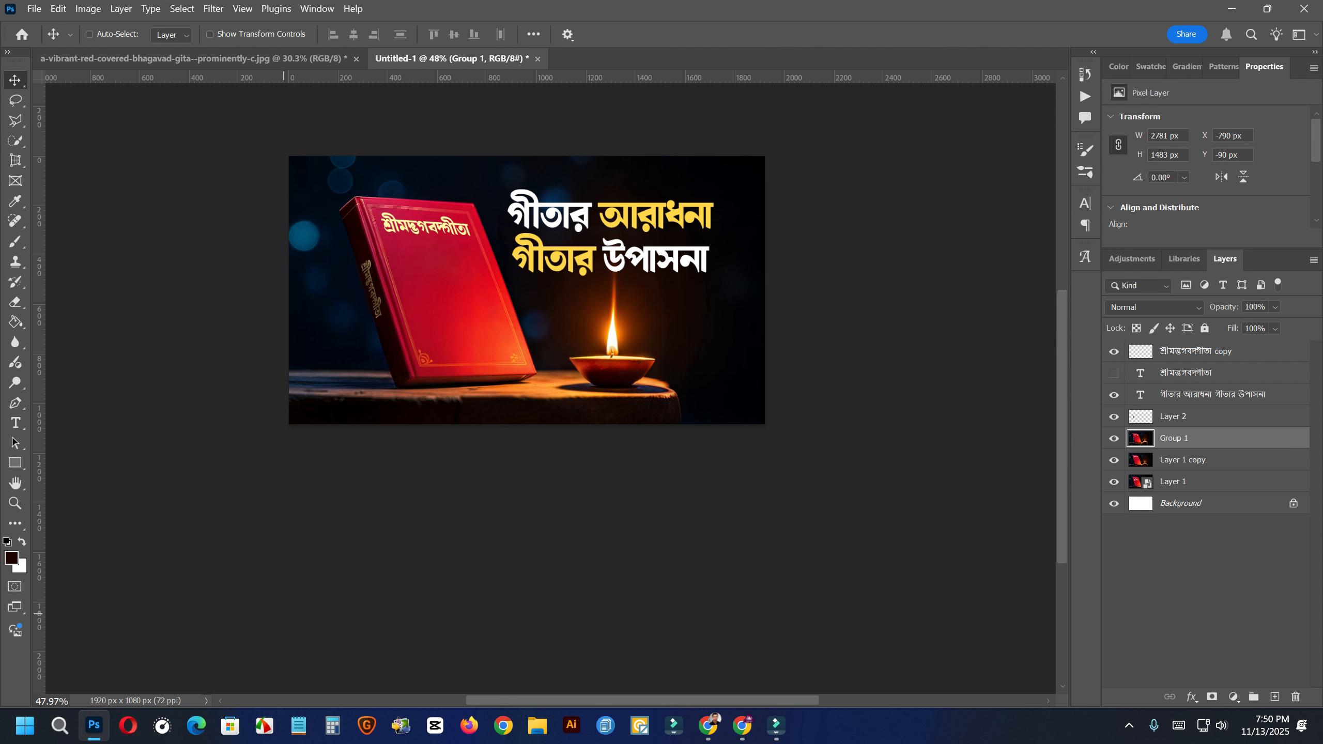
pyautogui.scroll(5, 501, 294)
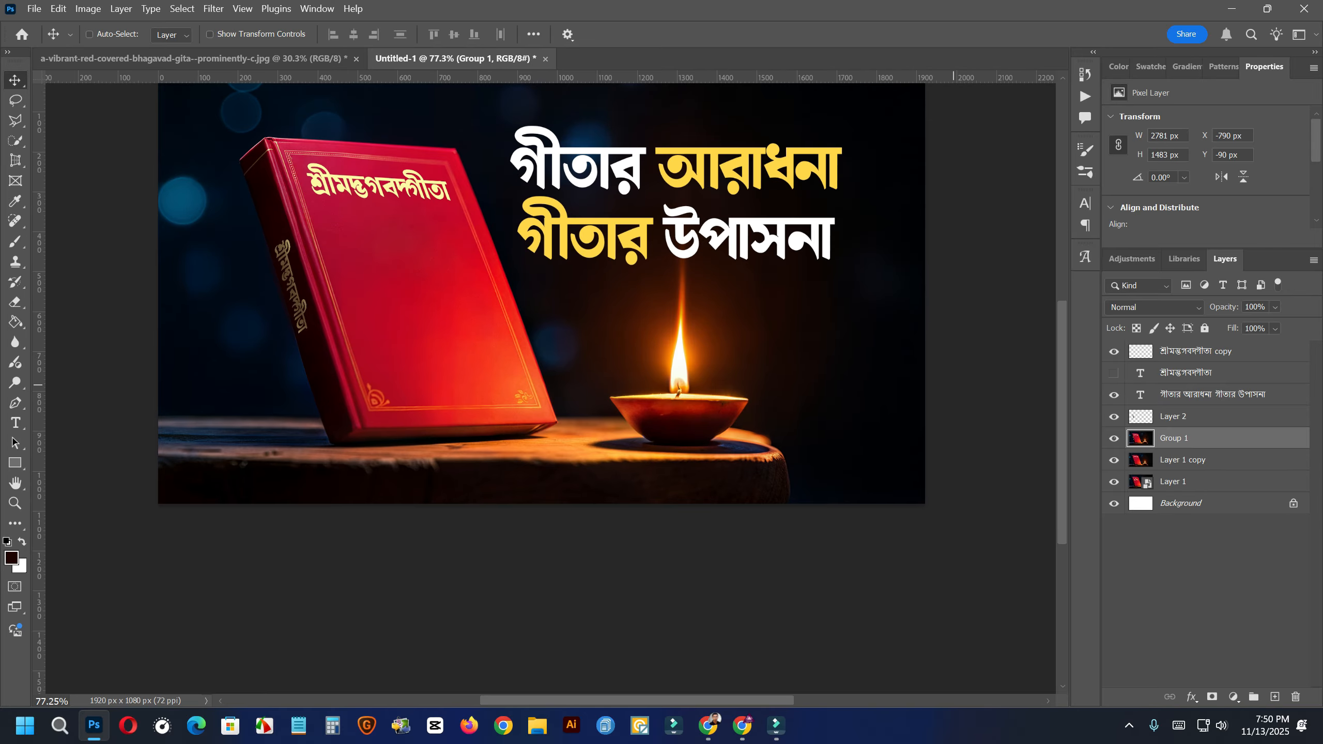
pyautogui.scroll(-4, 581, 301)
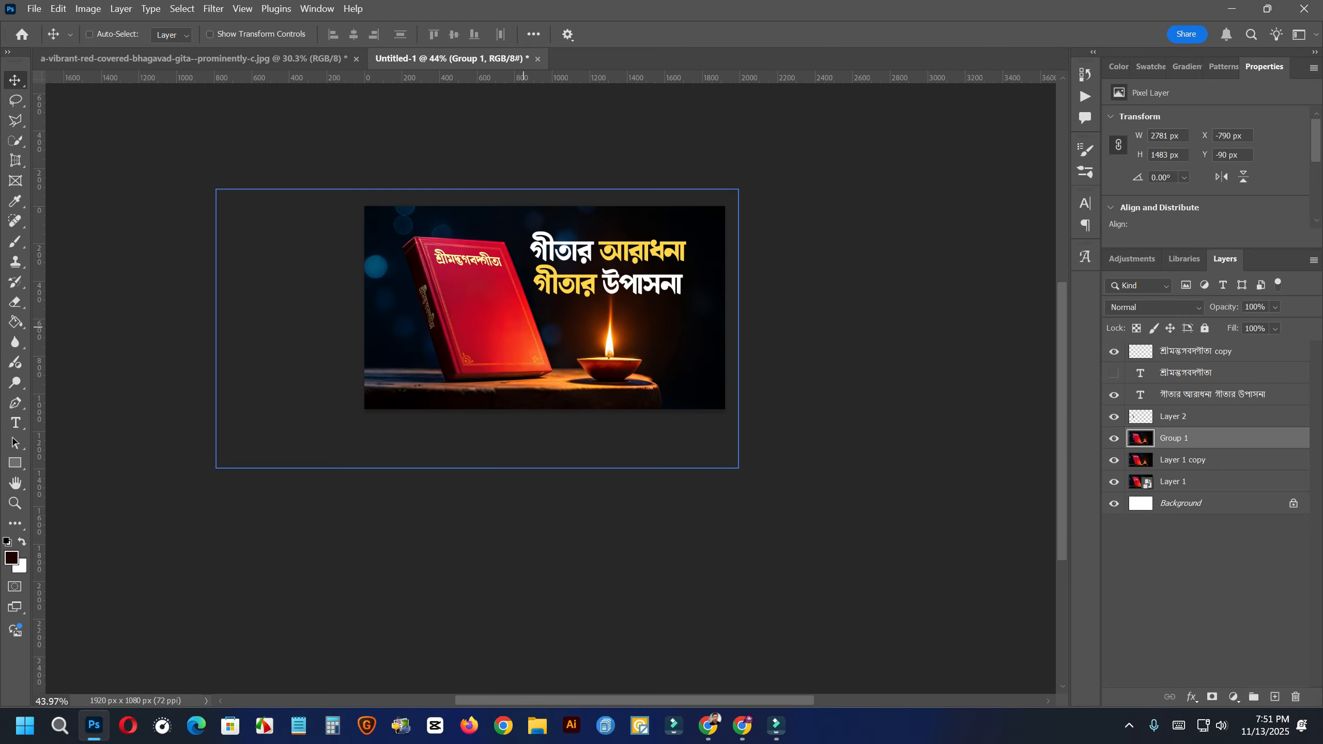
pyautogui.hotkey('ctrl', 'z')
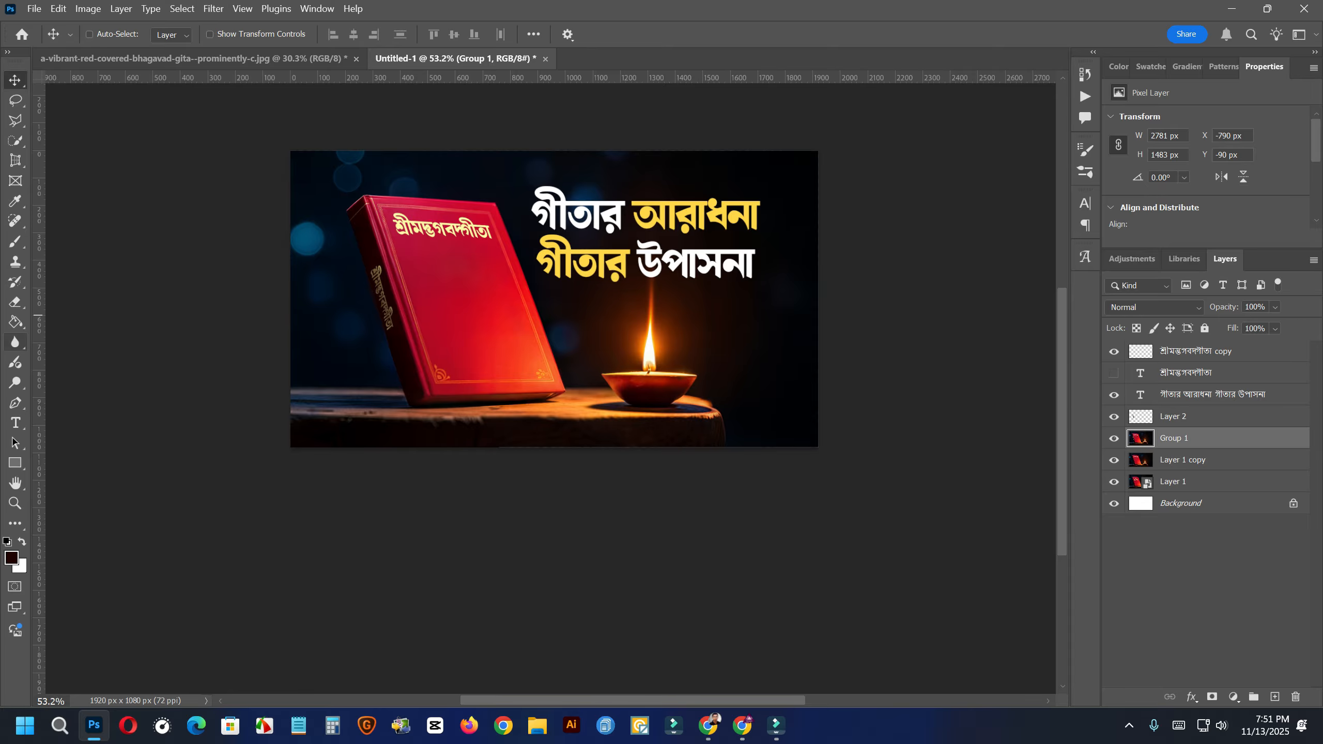
pyautogui.click(15, 422)
pyautogui.click(591, 329)
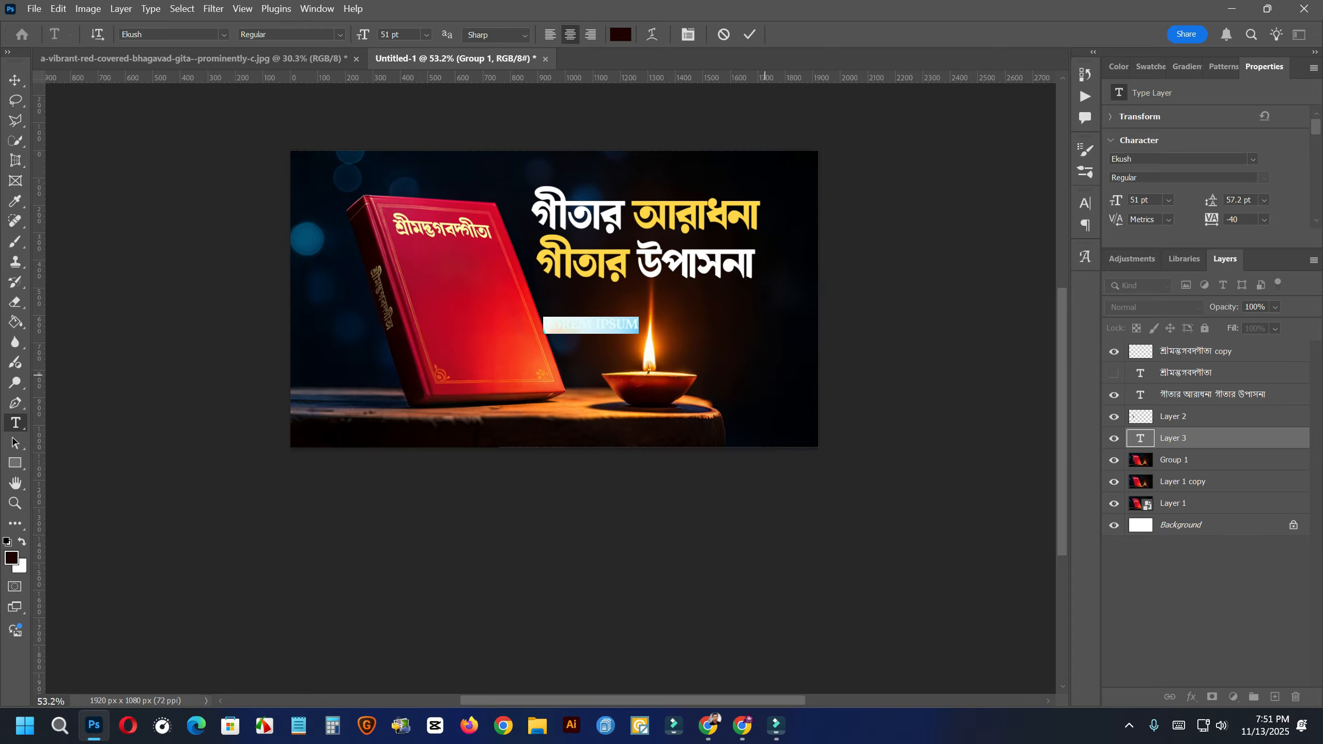
pyautogui.press('BackSpace')
pyautogui.write('ঔ')
pyautogui.click(15, 80)
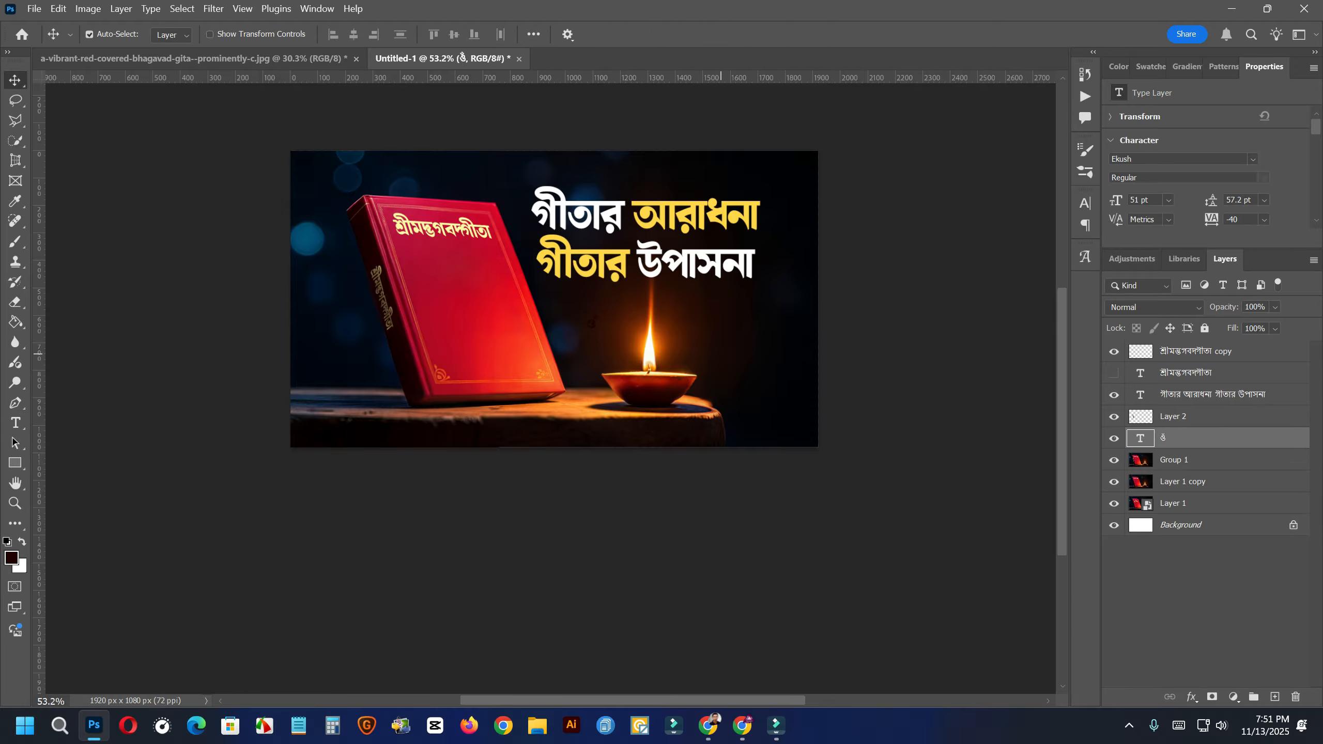
# - Enlarge the ওঁ symbol with Free Transform to about 361.9 pt and place it on the book cover below the title
pyautogui.hotkey('ctrl', 't')
pyautogui.moveTo(600, 313); pyautogui.dragTo(492, 310)
pyautogui.press('Return')
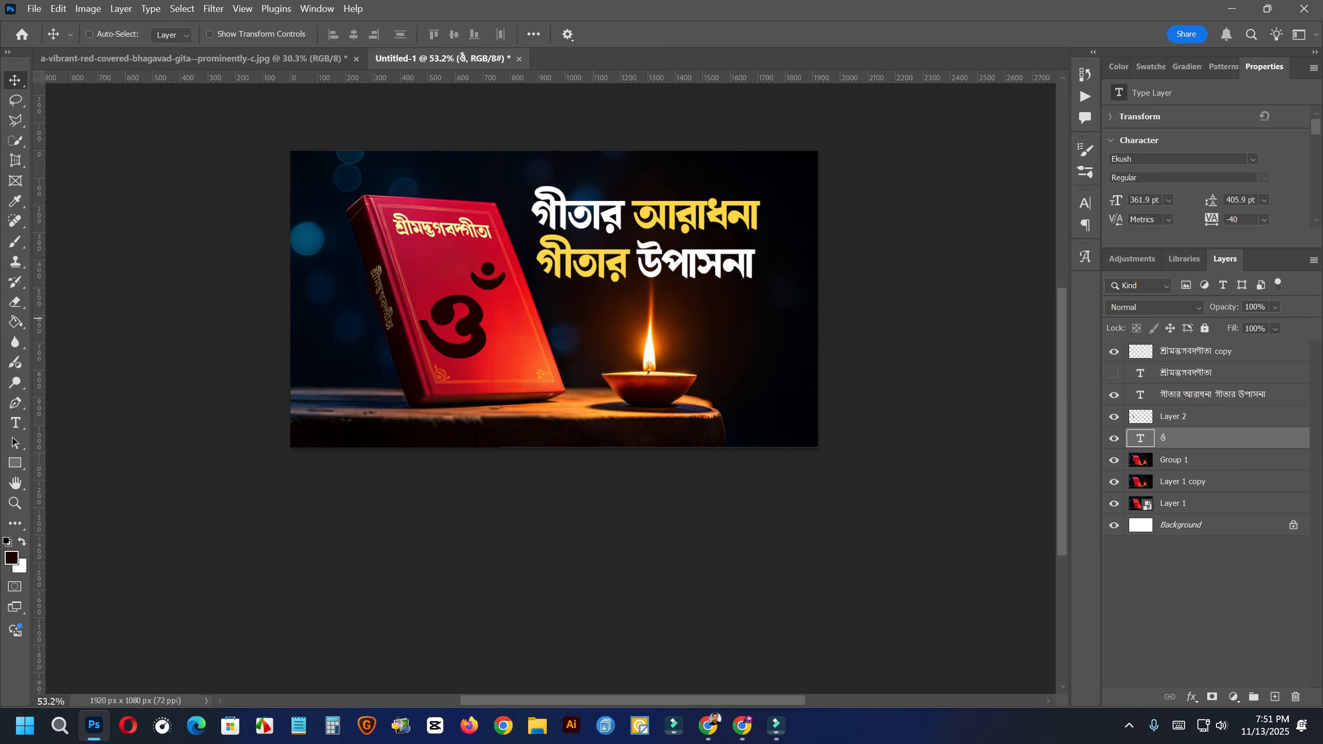
# - Recolor the ওঁ symbol on the book cover to pale yellow #fcfaa4
pyautogui.click(1085, 203)
pyautogui.click(1043, 293)
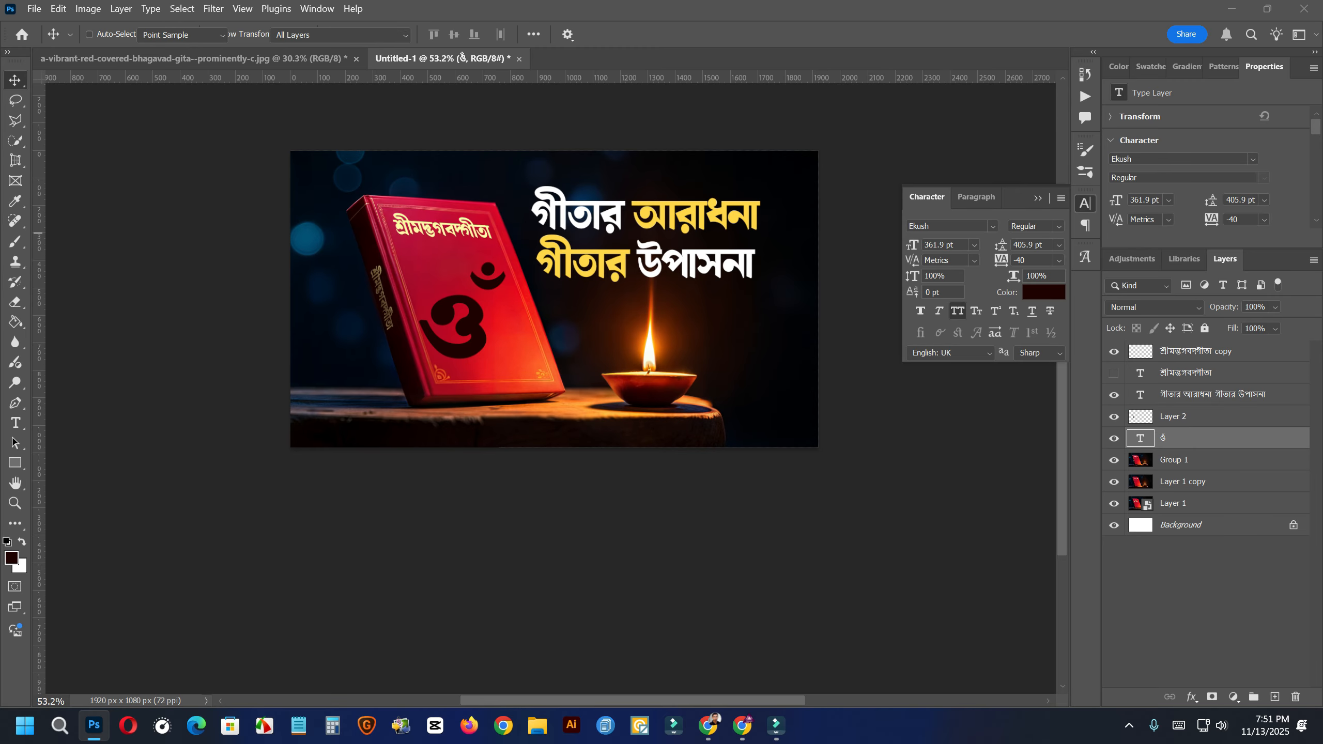
pyautogui.write('ffffff')
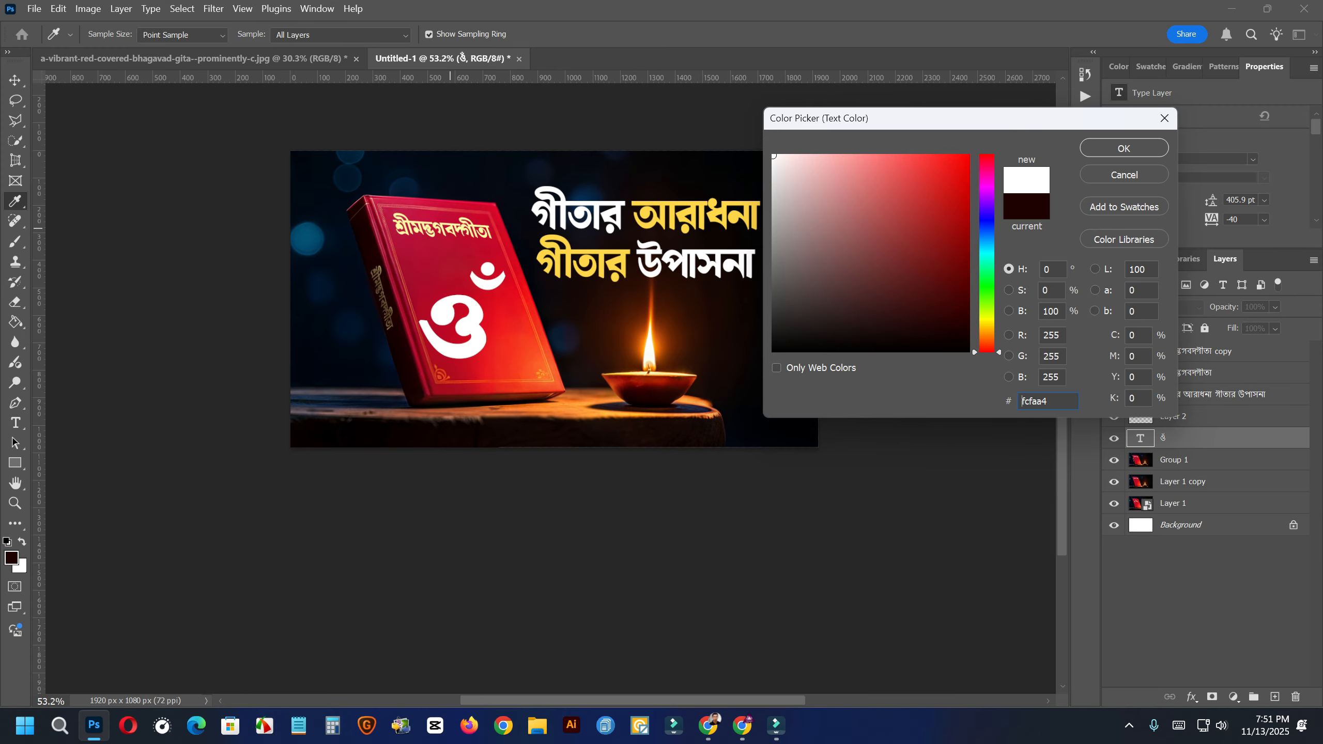
pyautogui.press('Tab')
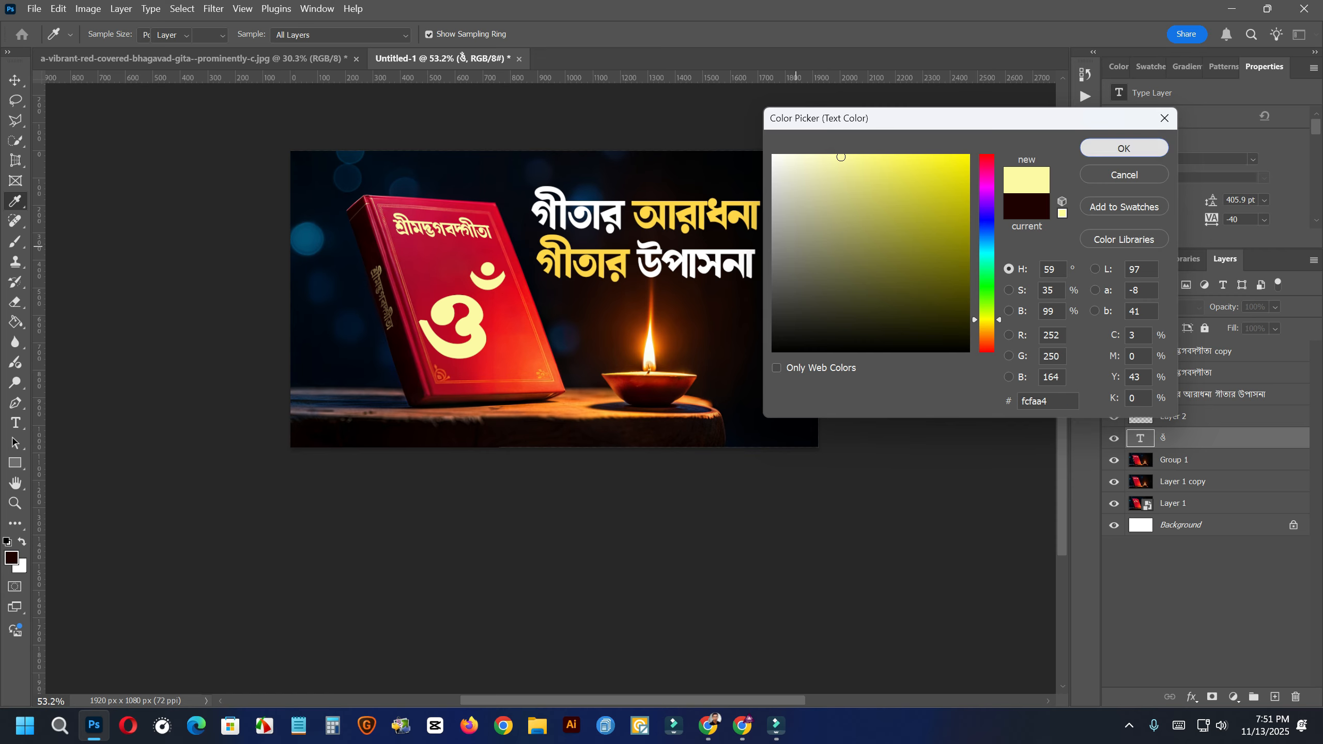
pyautogui.click(1123, 148)
# - Preview the installed Bengali fonts on the ওঁ symbol and set its font to SutonnyOMJ Regular
pyautogui.scroll(5, 465, 262)
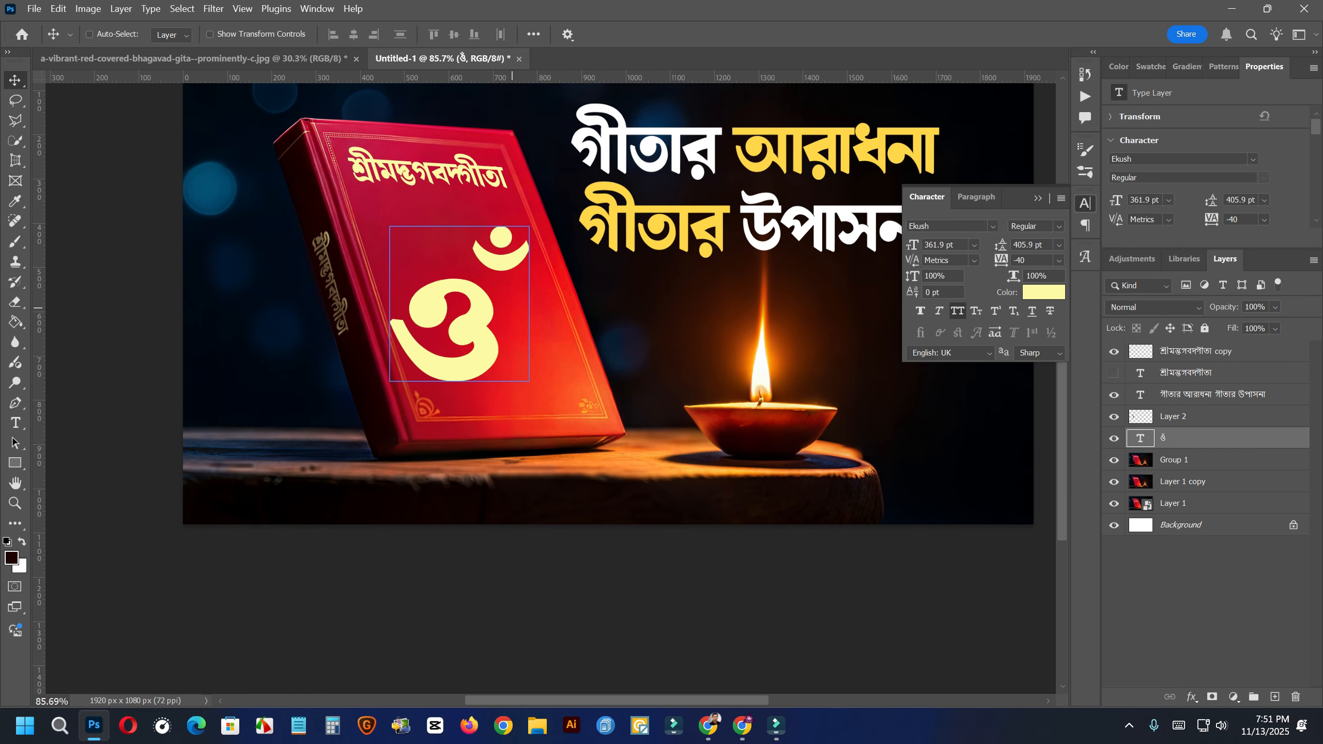
pyautogui.click(947, 226)
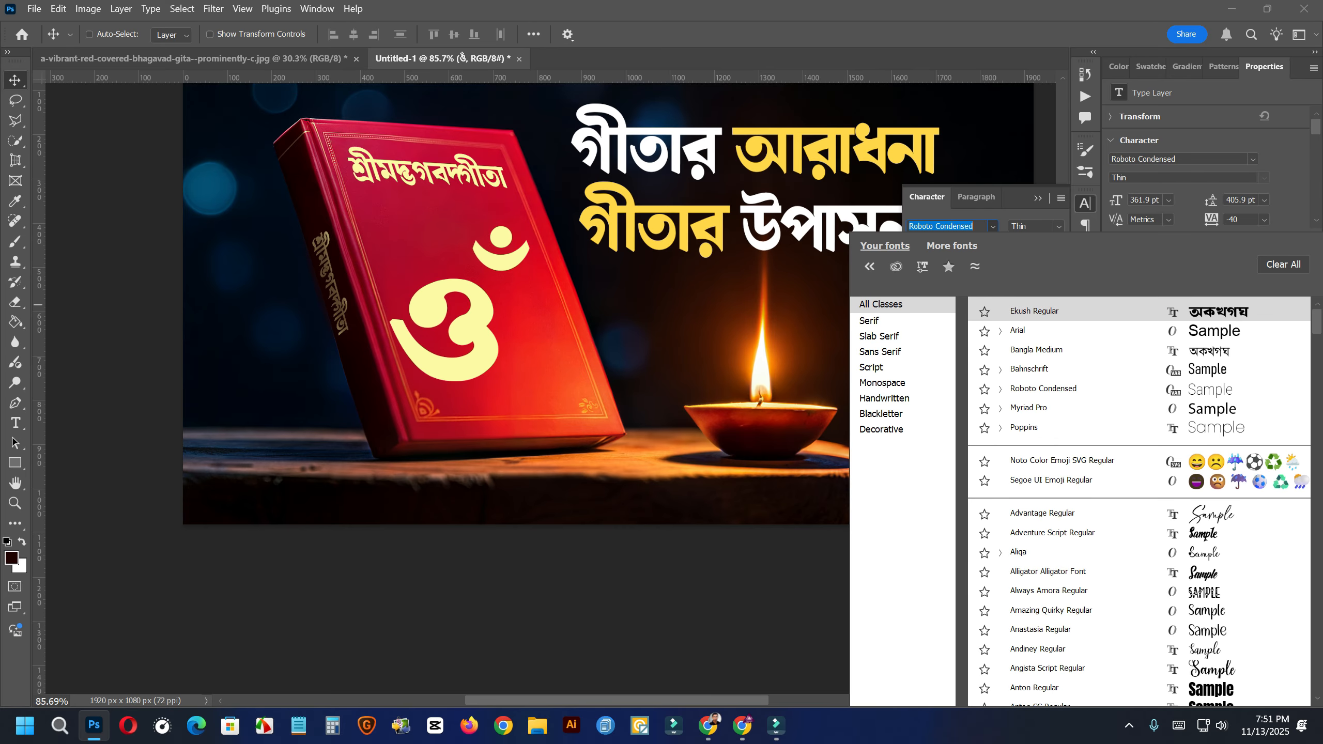
pyautogui.scroll(-17, 1034, 440)
pyautogui.scroll(-15, 1034, 440)
pyautogui.scroll(-15, 1139, 501)
pyautogui.scroll(-15, 1139, 501)
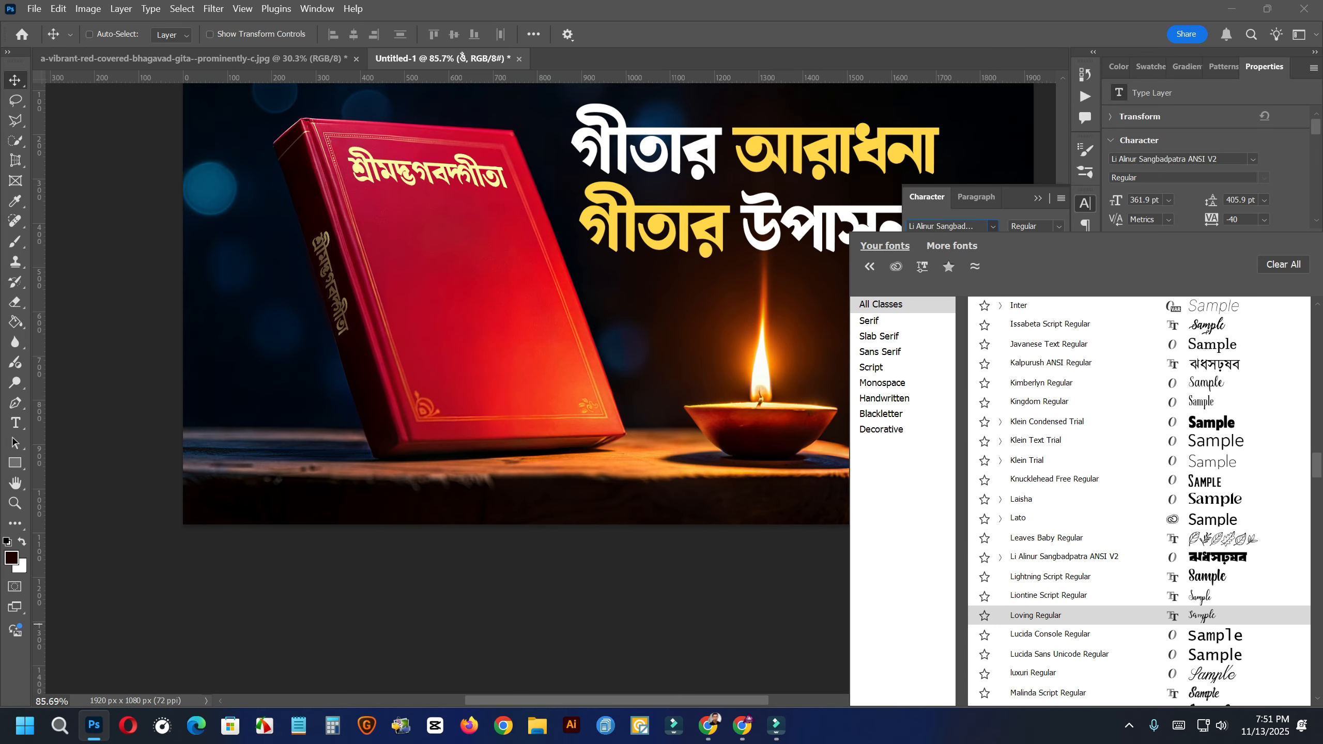
pyautogui.scroll(-15, 1139, 610)
pyautogui.scroll(-15, 1139, 610)
pyautogui.scroll(-8, 1139, 610)
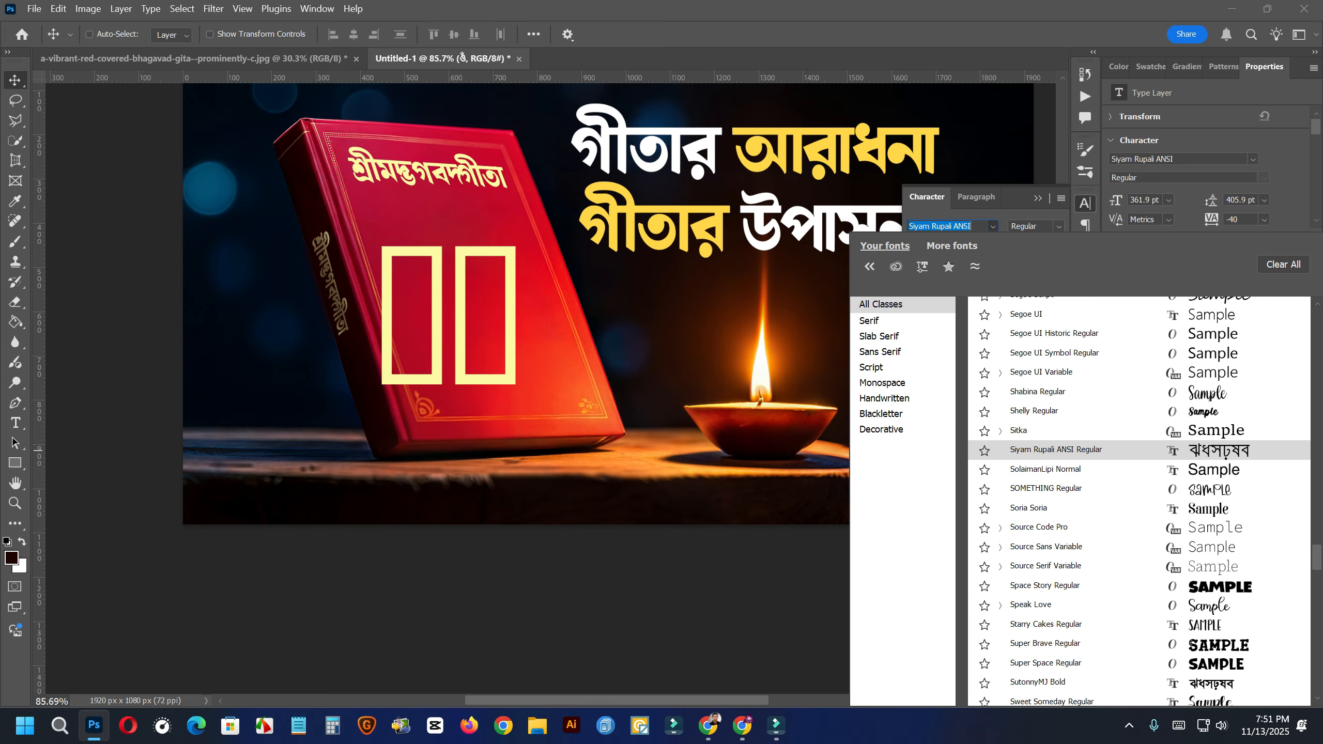
pyautogui.press('Up')
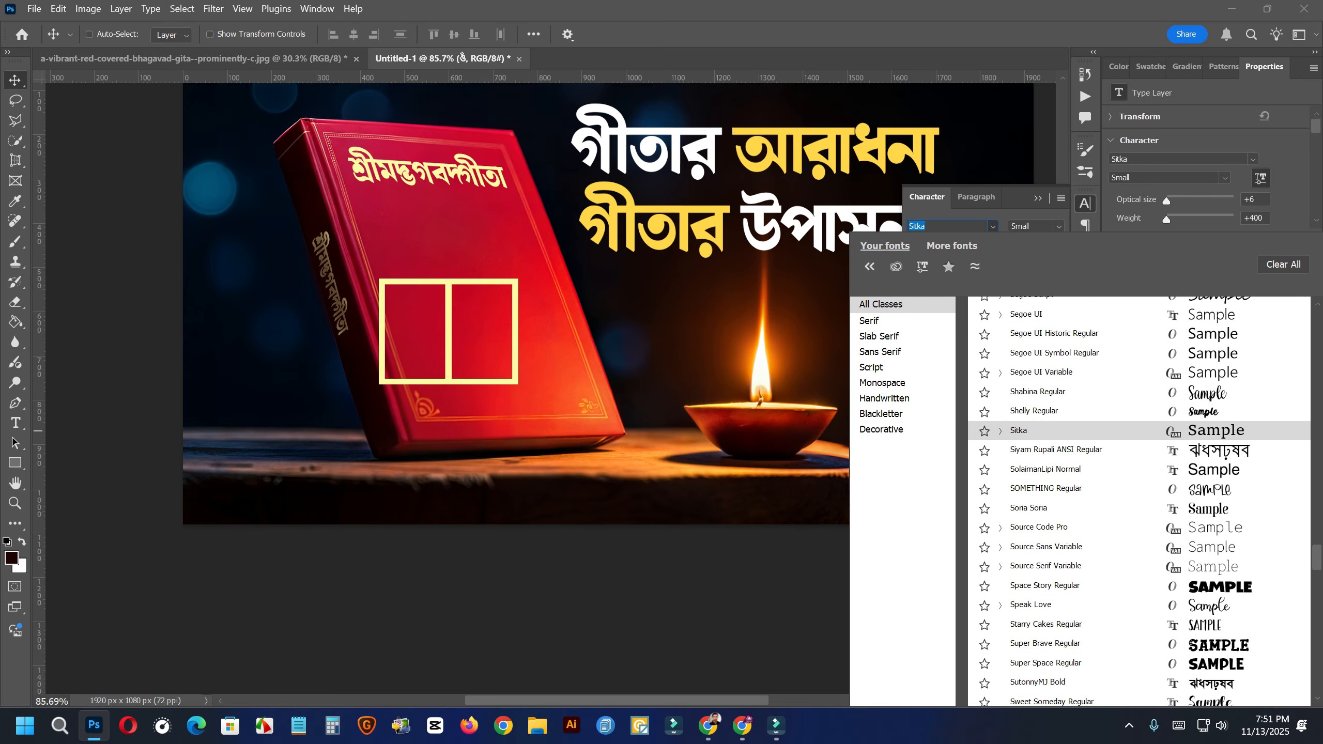
pyautogui.press('Down')
pyautogui.press('Down')
pyautogui.press('Down')
pyautogui.press('Down')
pyautogui.press('Down')
pyautogui.press('Down')
pyautogui.press('Down')
pyautogui.press('Down')
pyautogui.press('Down')
pyautogui.press('Down')
pyautogui.press('Down')
pyautogui.press('Down')
pyautogui.press('Down')
pyautogui.press('Down')
pyautogui.press('Down')
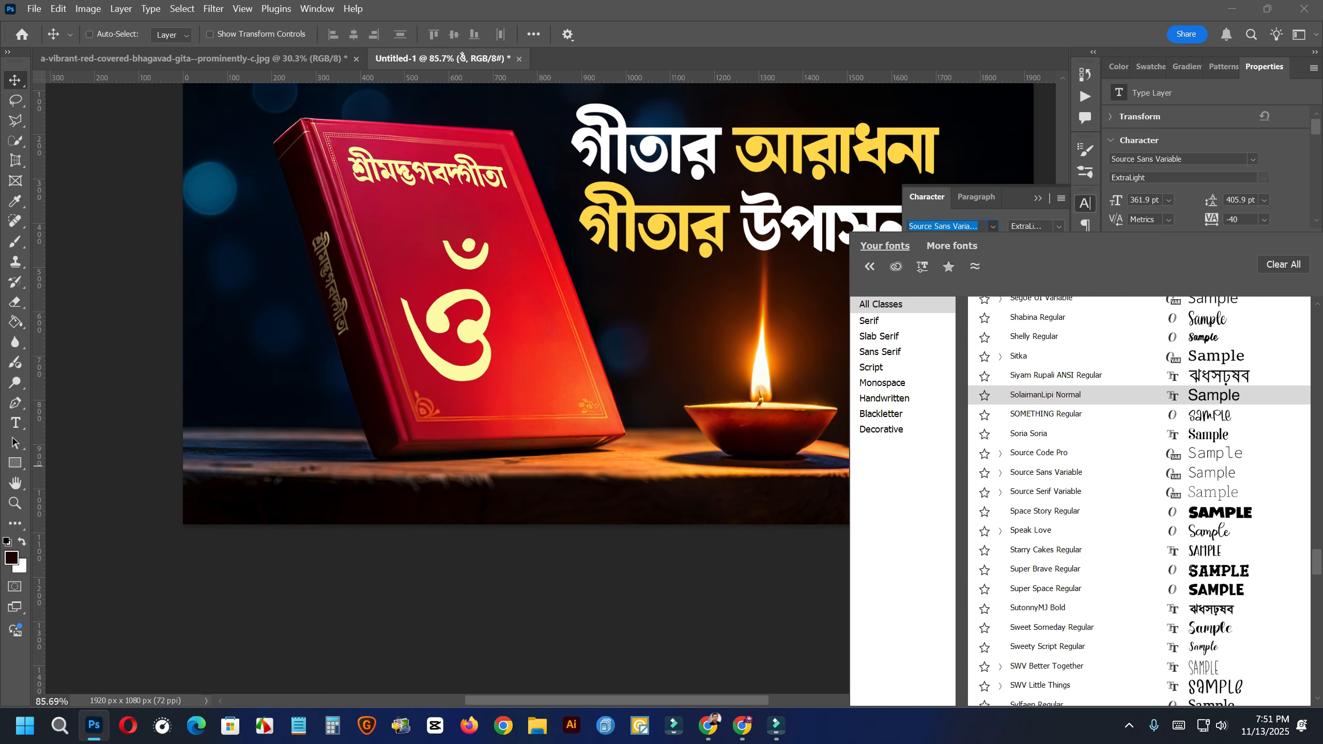
pyautogui.press('Down')
pyautogui.press('Down')
pyautogui.press('Down')
pyautogui.press('Down')
pyautogui.press('Down')
pyautogui.press('Down')
pyautogui.press('Down')
pyautogui.press('Down')
pyautogui.press('Down')
pyautogui.press('Down')
pyautogui.press('Down')
pyautogui.press('Down')
pyautogui.press('Down')
pyautogui.press('Down')
pyautogui.press('Down')
pyautogui.press('Down')
pyautogui.press('Down')
pyautogui.press('Down')
pyautogui.press('Down')
pyautogui.press('Down')
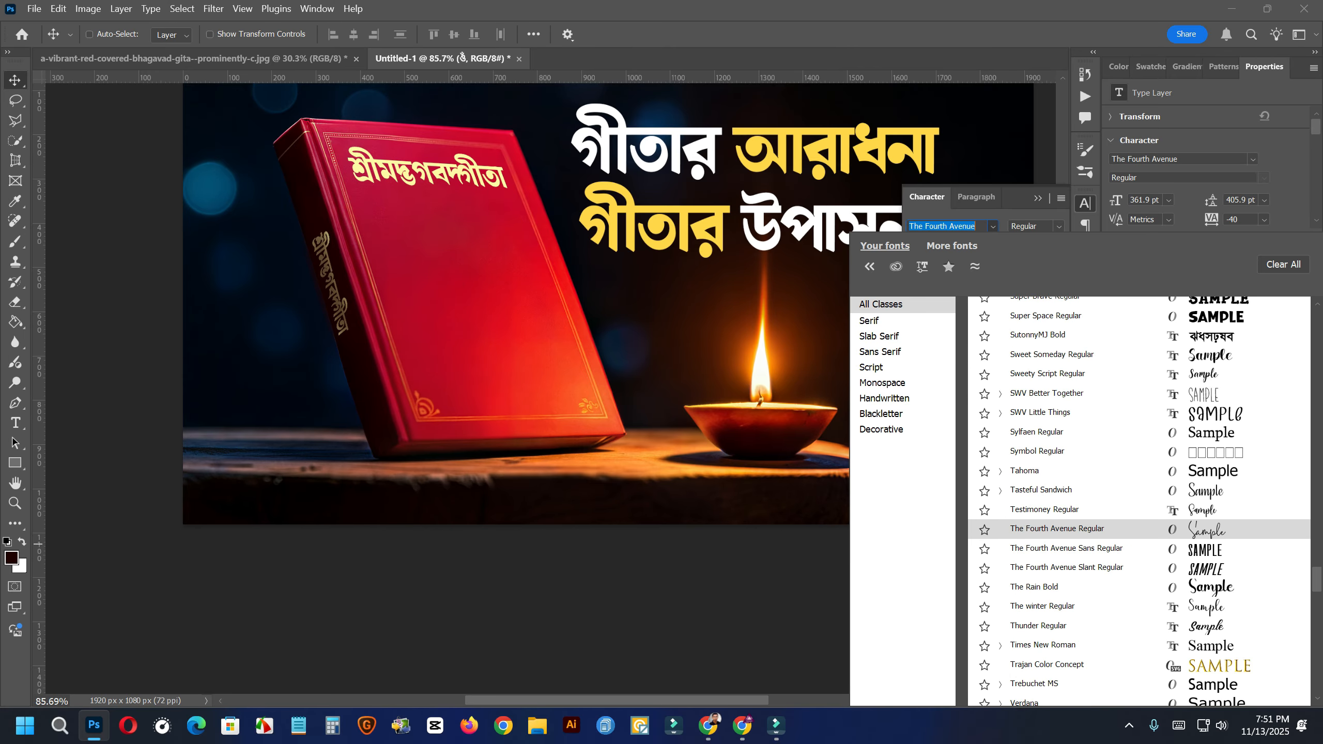
pyautogui.press('Down')
pyautogui.press('Down')
pyautogui.press('Down')
pyautogui.press('Down')
pyautogui.press('Down')
pyautogui.press('Down')
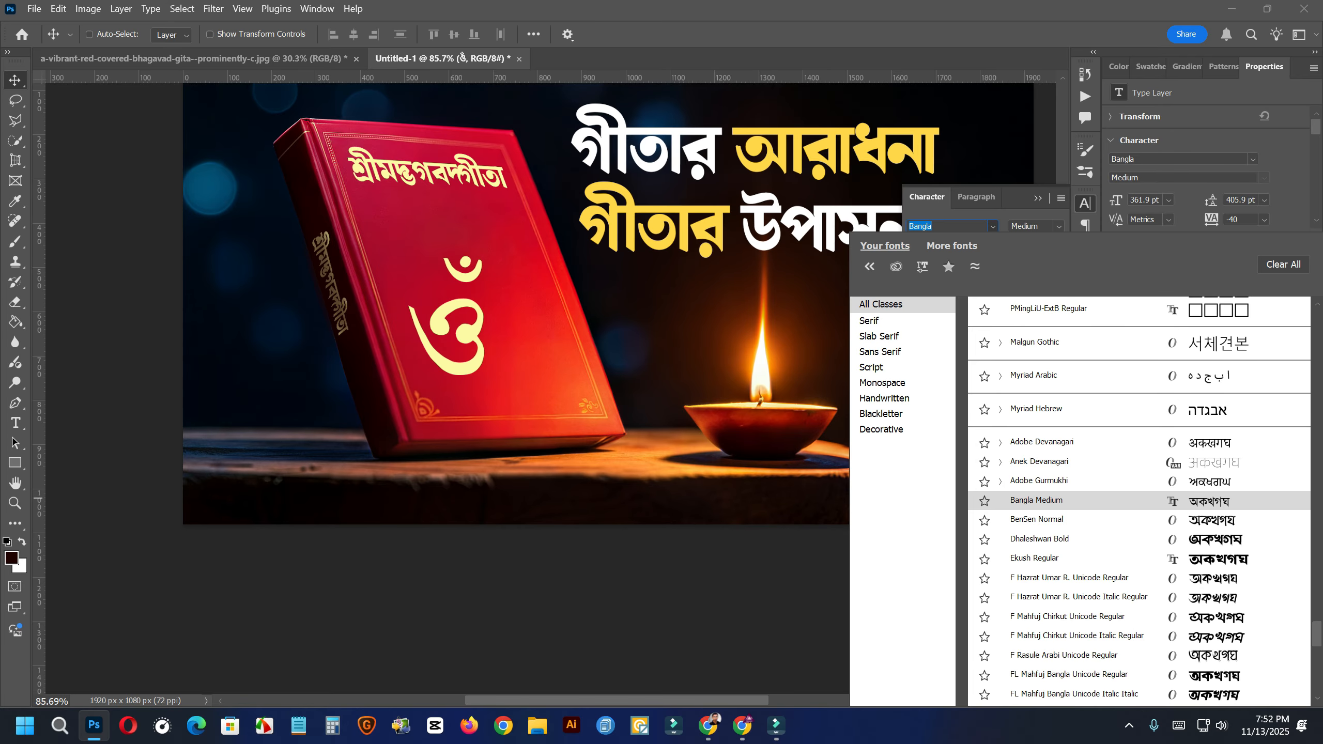
pyautogui.press('Up')
pyautogui.press('Up')
pyautogui.press('Up')
pyautogui.press('Down')
pyautogui.press('Down')
pyautogui.press('Down')
pyautogui.press('Down')
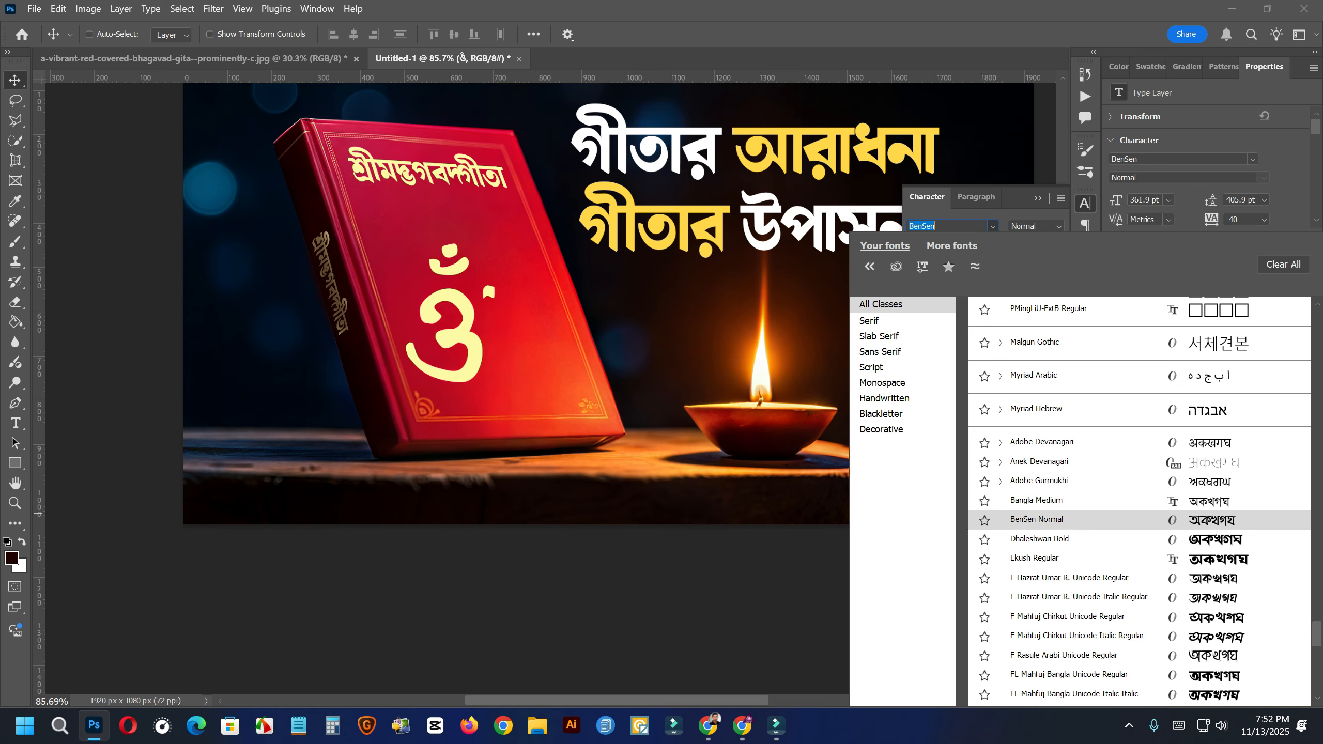
pyautogui.press('Down')
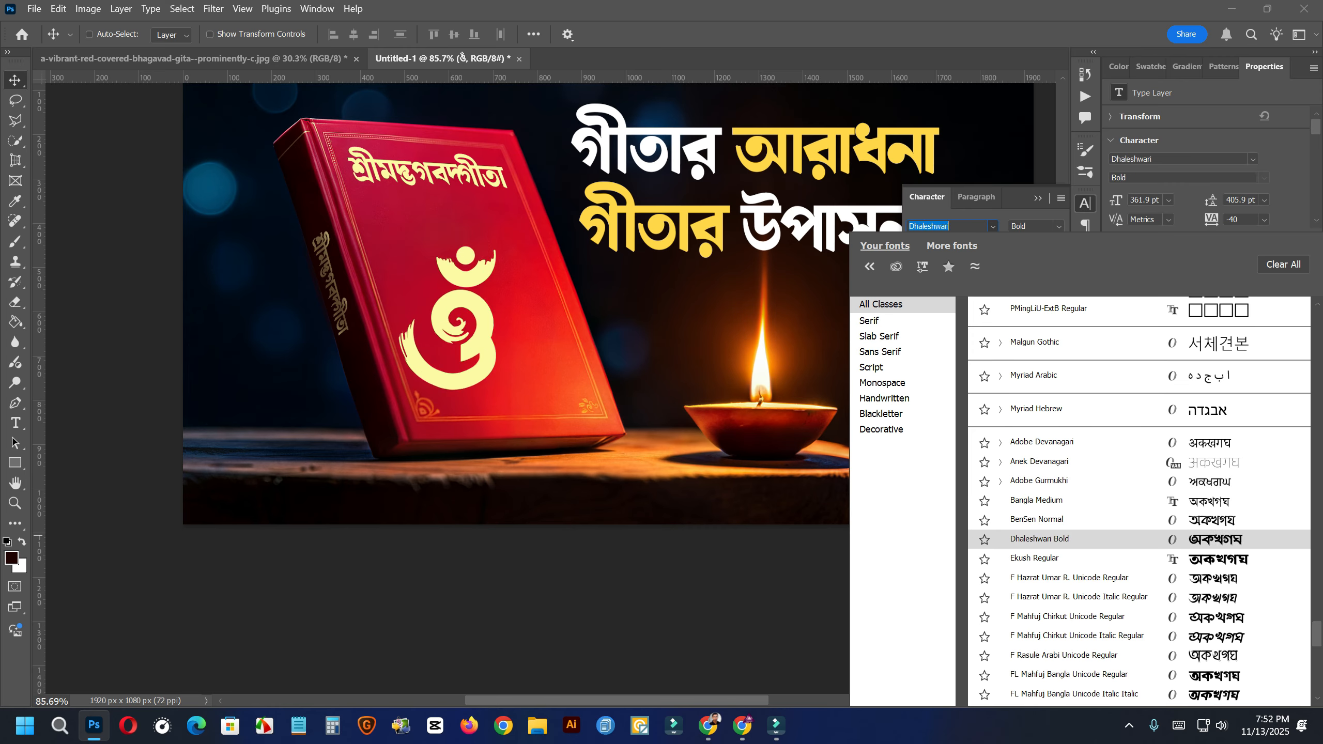
pyautogui.press('Down')
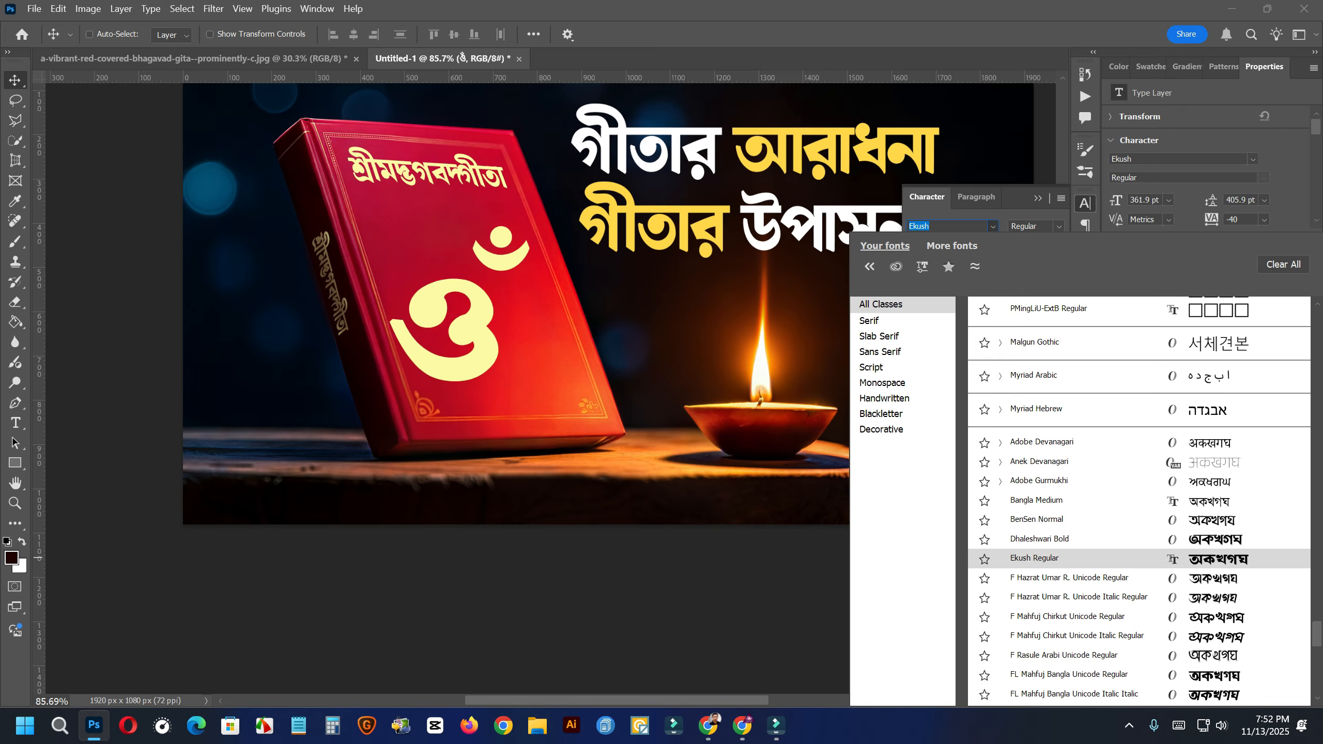
pyautogui.press('Down')
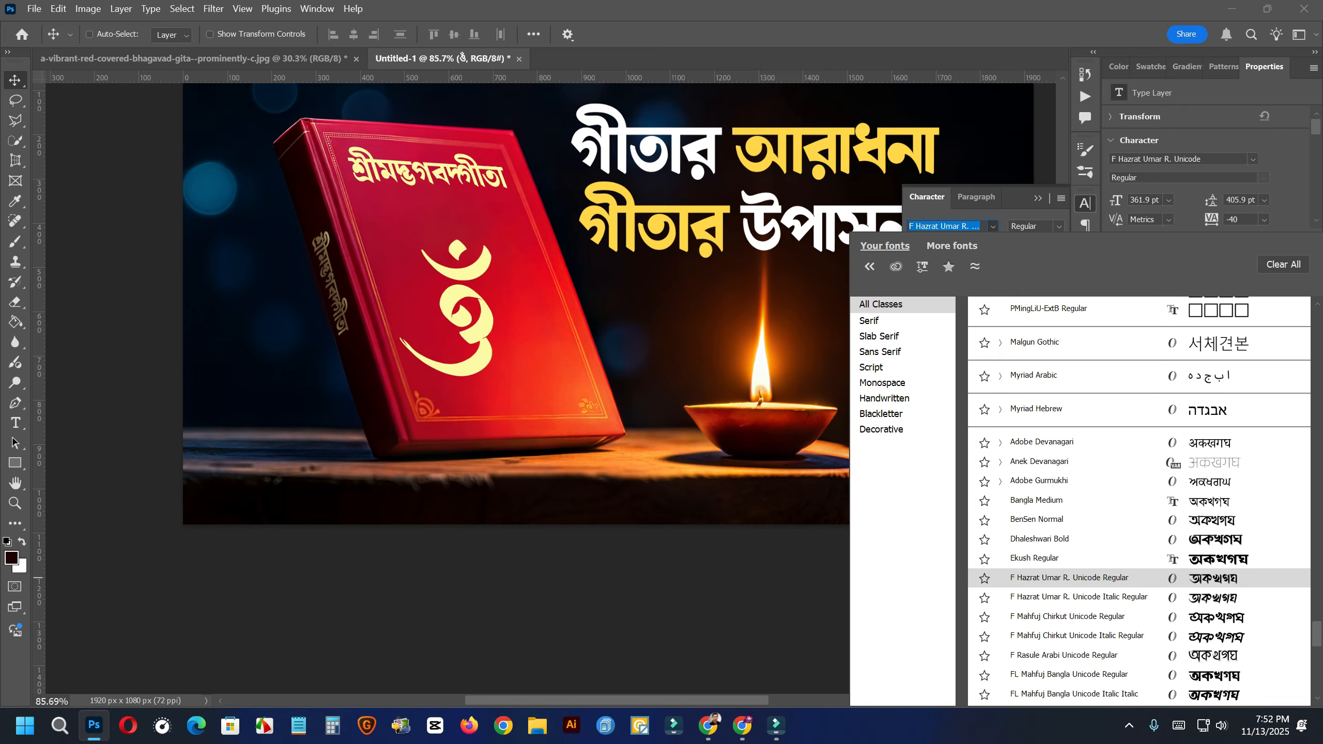
pyautogui.press('Down')
pyautogui.press('Down')
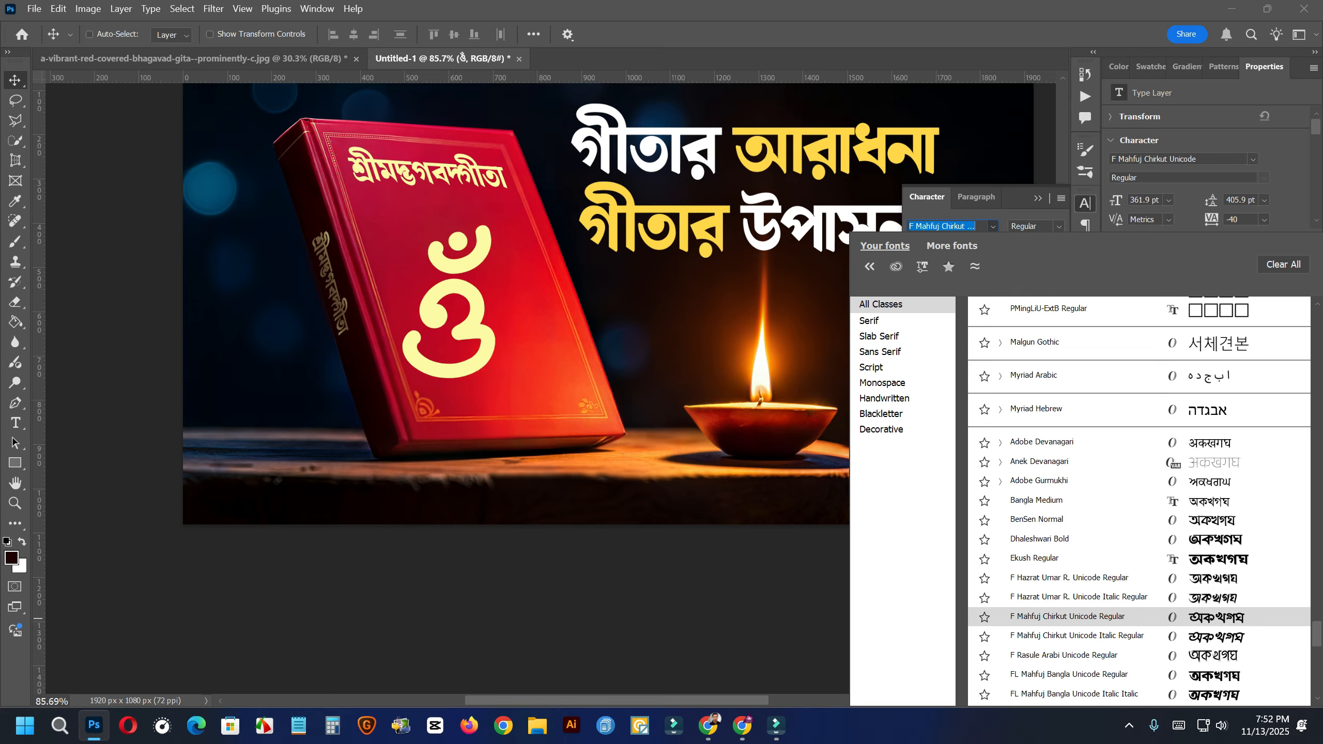
pyautogui.press('Down')
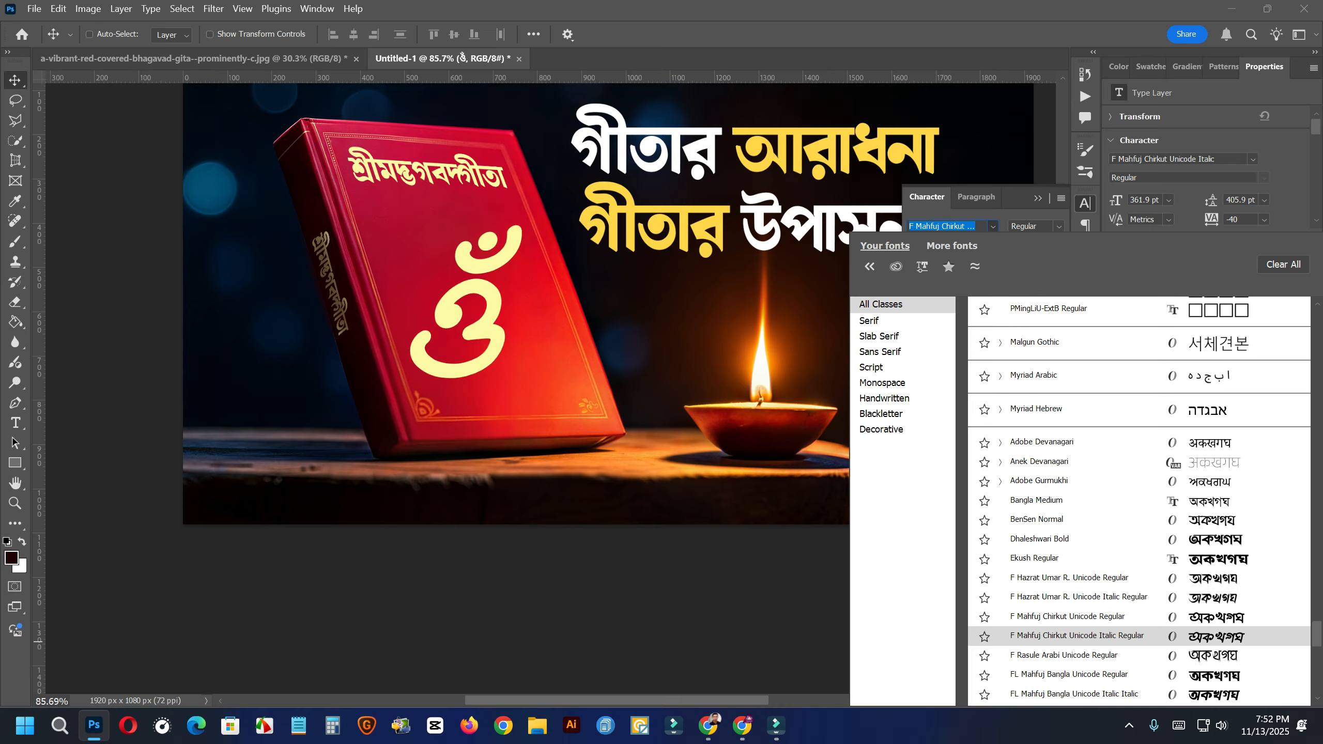
pyautogui.press('Down')
pyautogui.scroll(-4, 1139, 654)
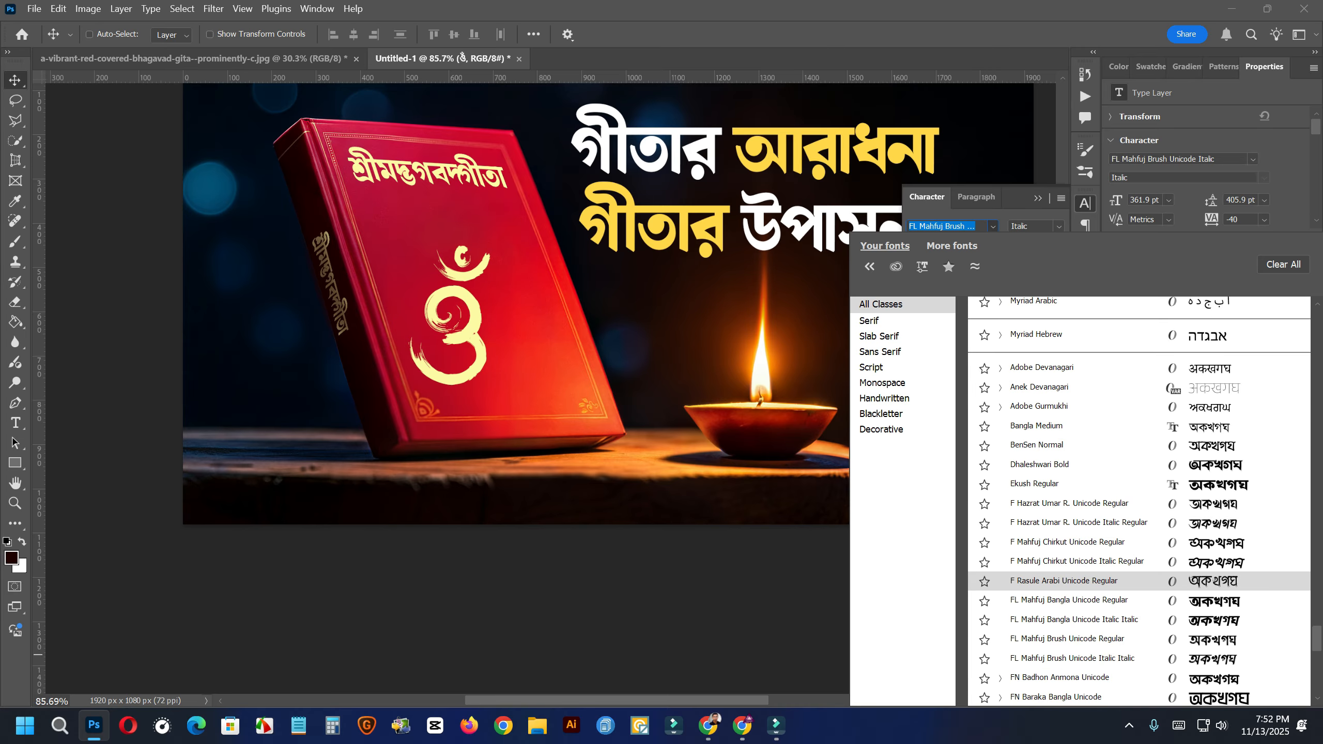
pyautogui.press('Down')
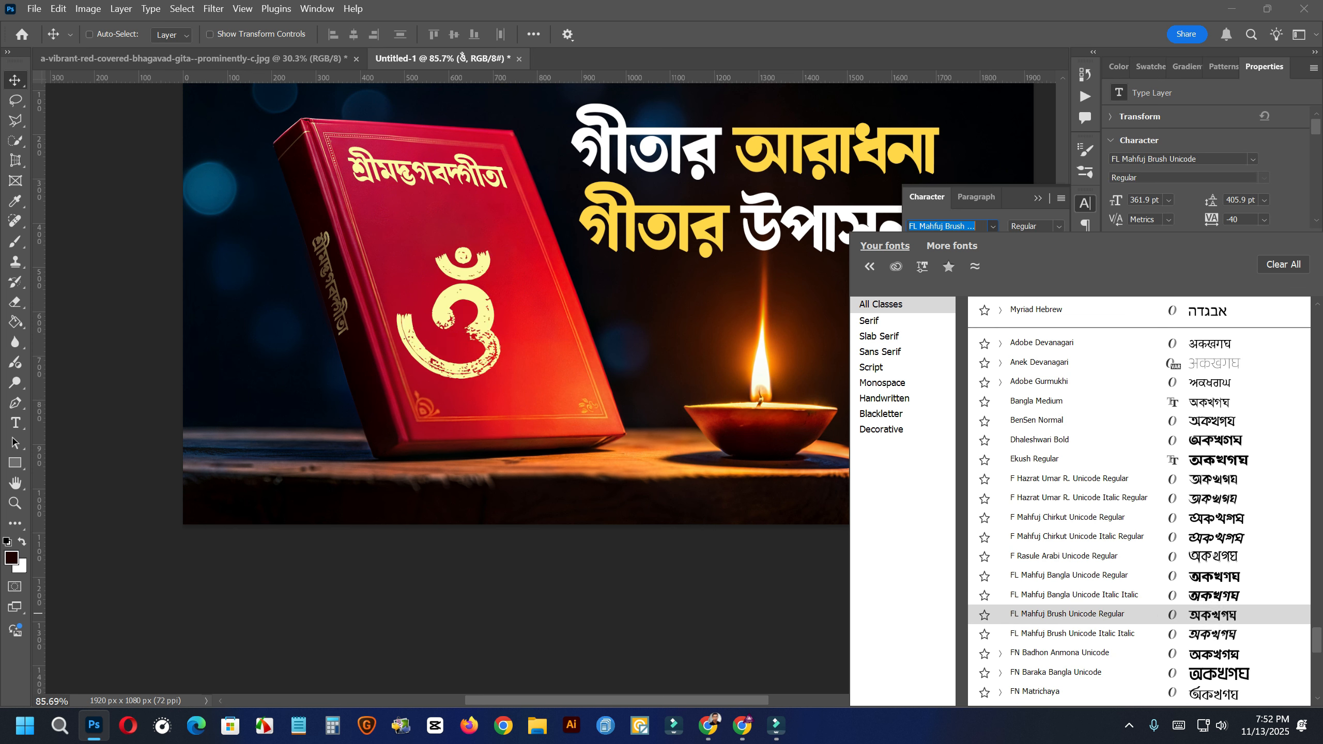
pyautogui.press('Down')
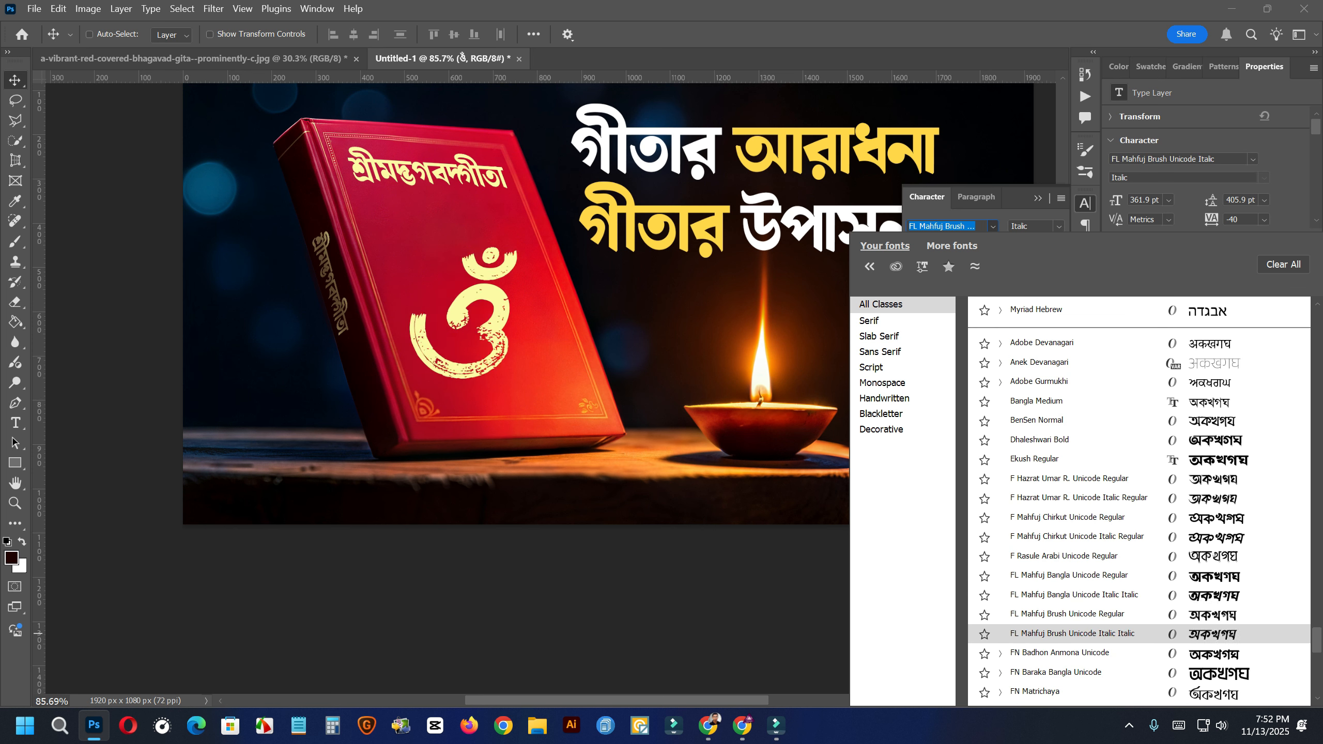
pyautogui.press('Down')
pyautogui.press('Down')
pyautogui.press('Down')
pyautogui.press('Down')
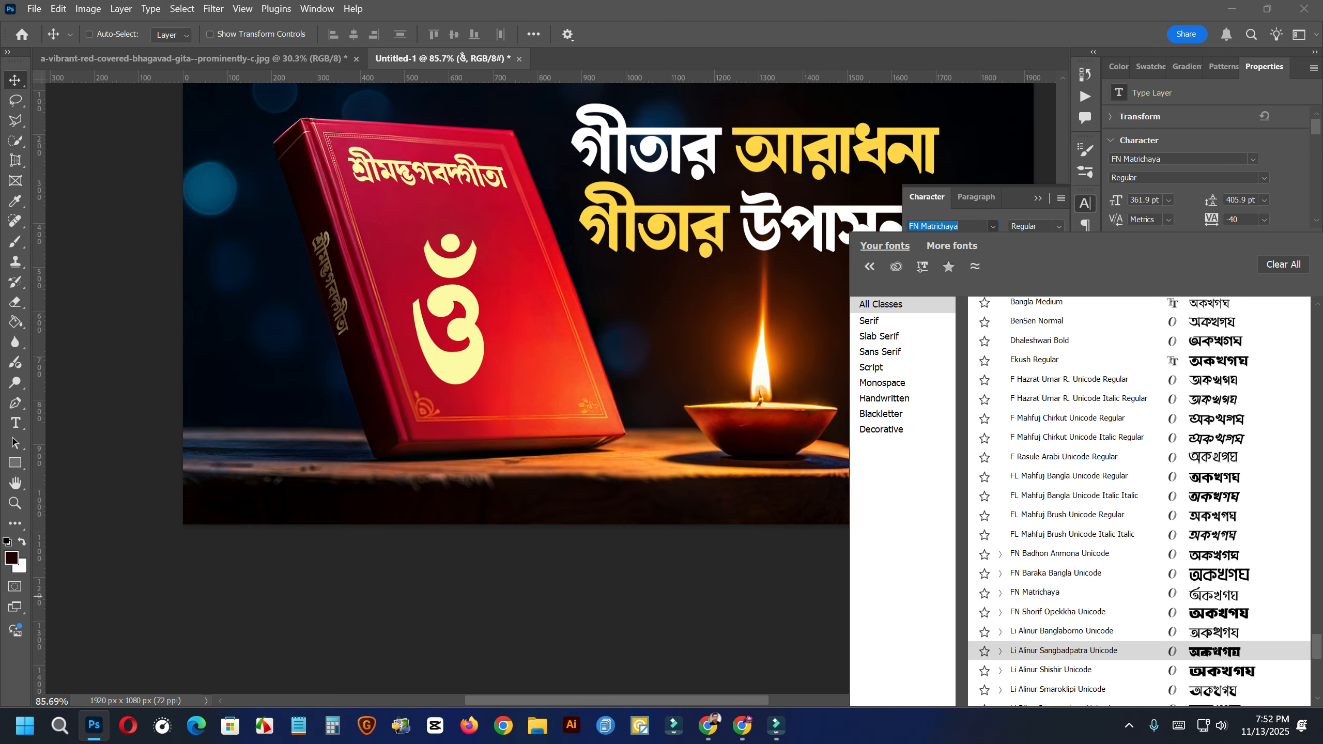
pyautogui.press('Down')
pyautogui.press('Down')
pyautogui.press('Down')
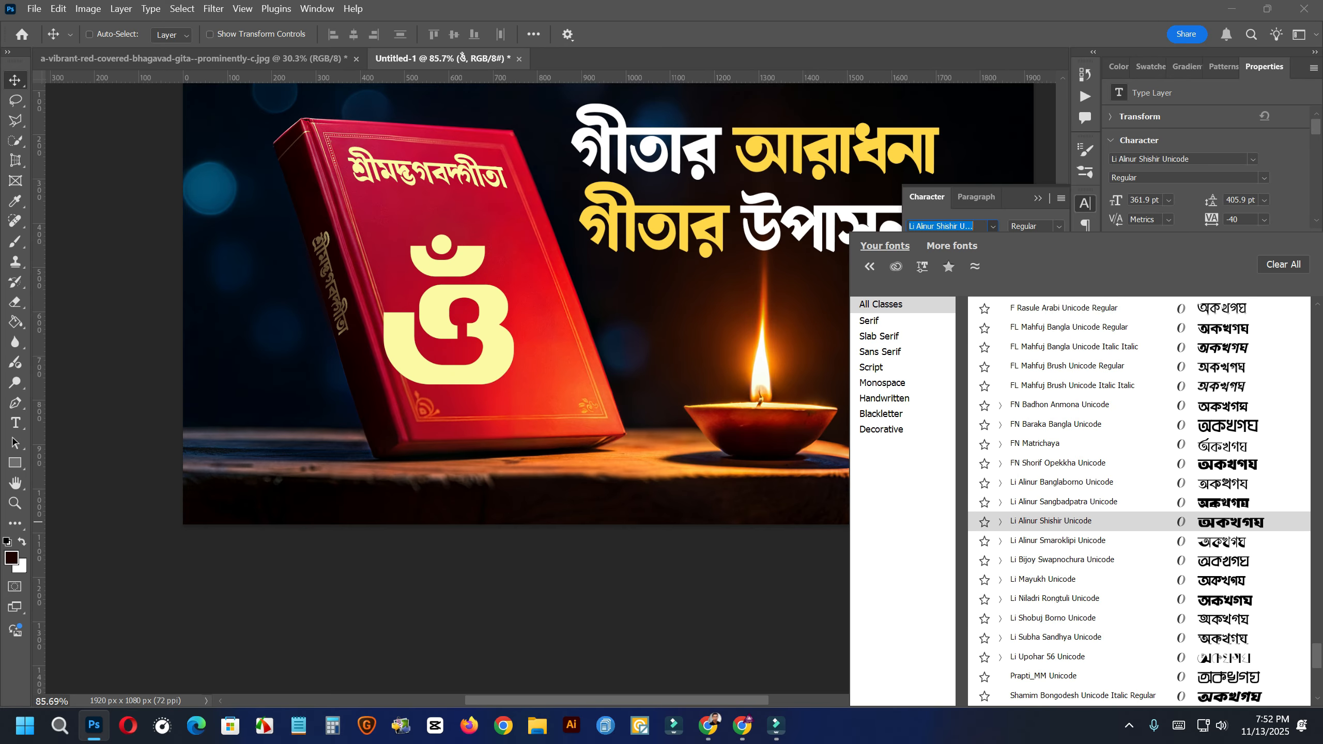
pyautogui.press('Down')
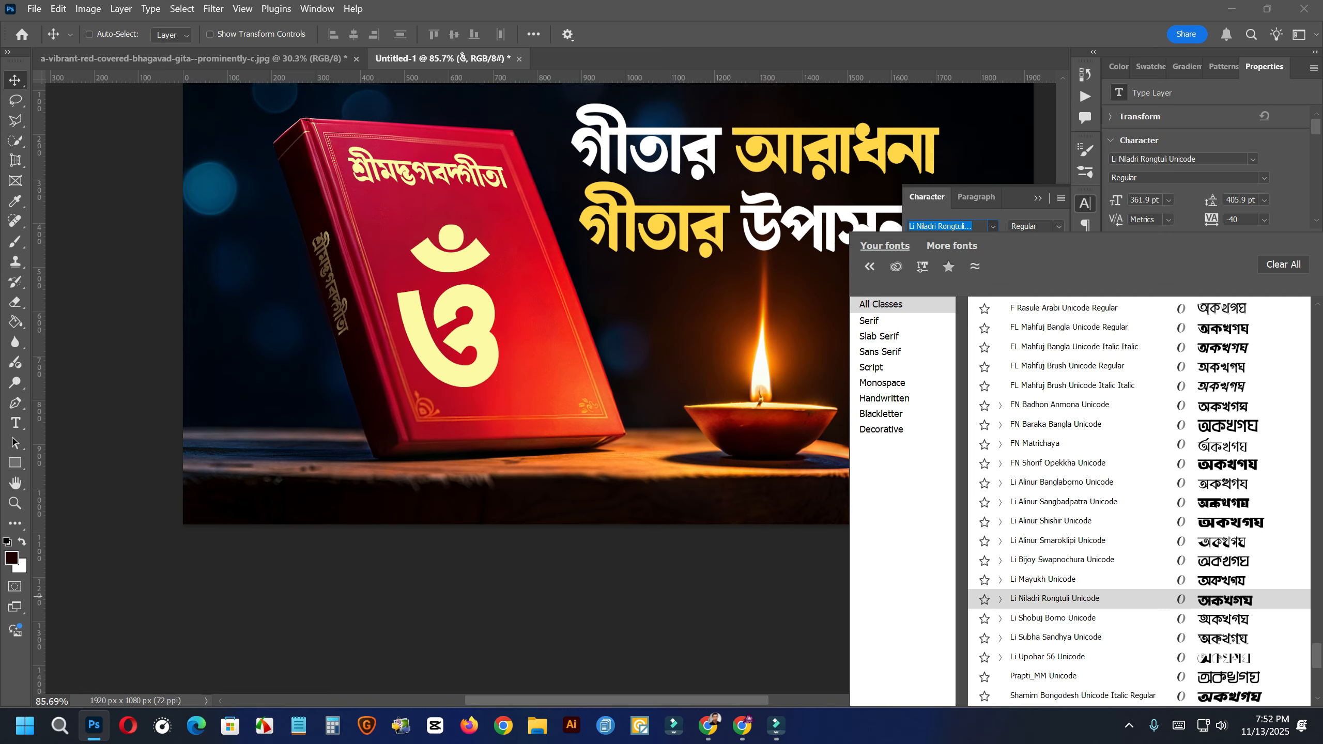
pyautogui.press('Down')
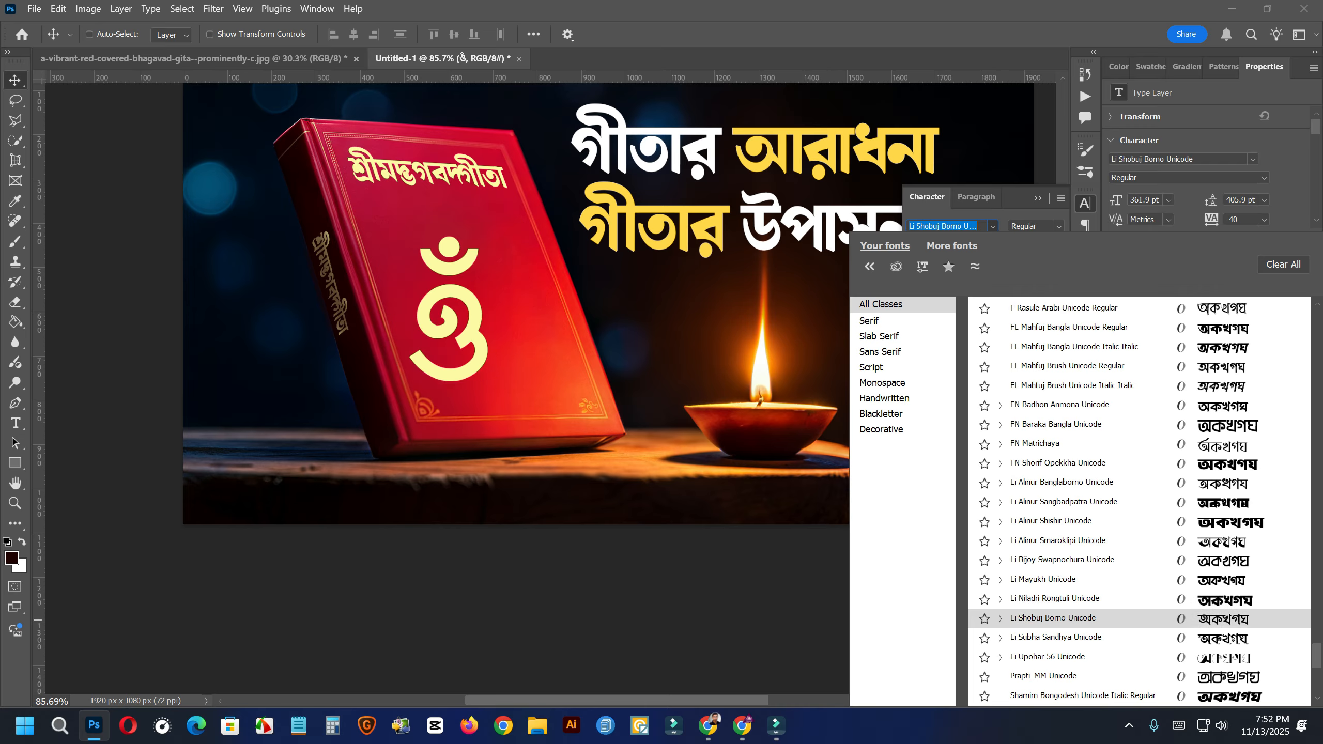
pyautogui.press('Down')
pyautogui.press('Down')
pyautogui.press('Down')
pyautogui.press('Down')
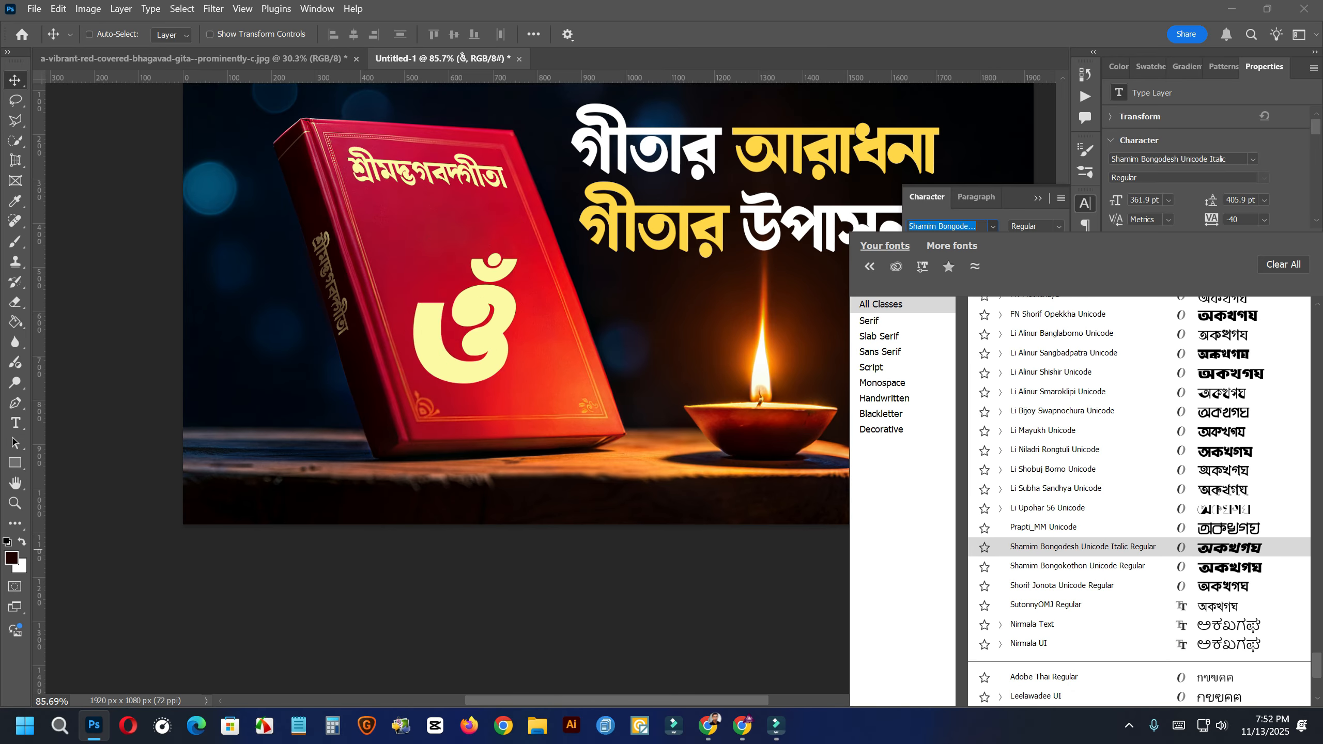
pyautogui.press('Down')
pyautogui.press('Down')
pyautogui.press('Down')
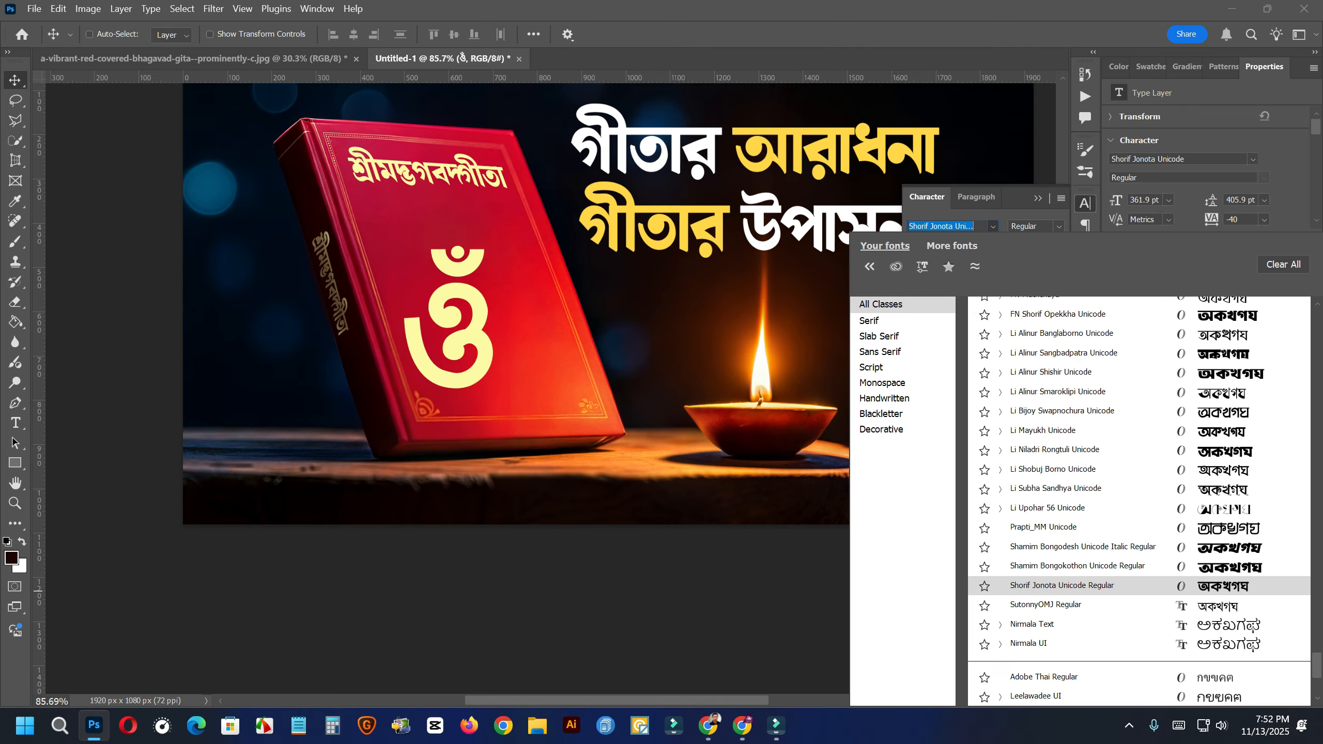
pyautogui.press('Return')
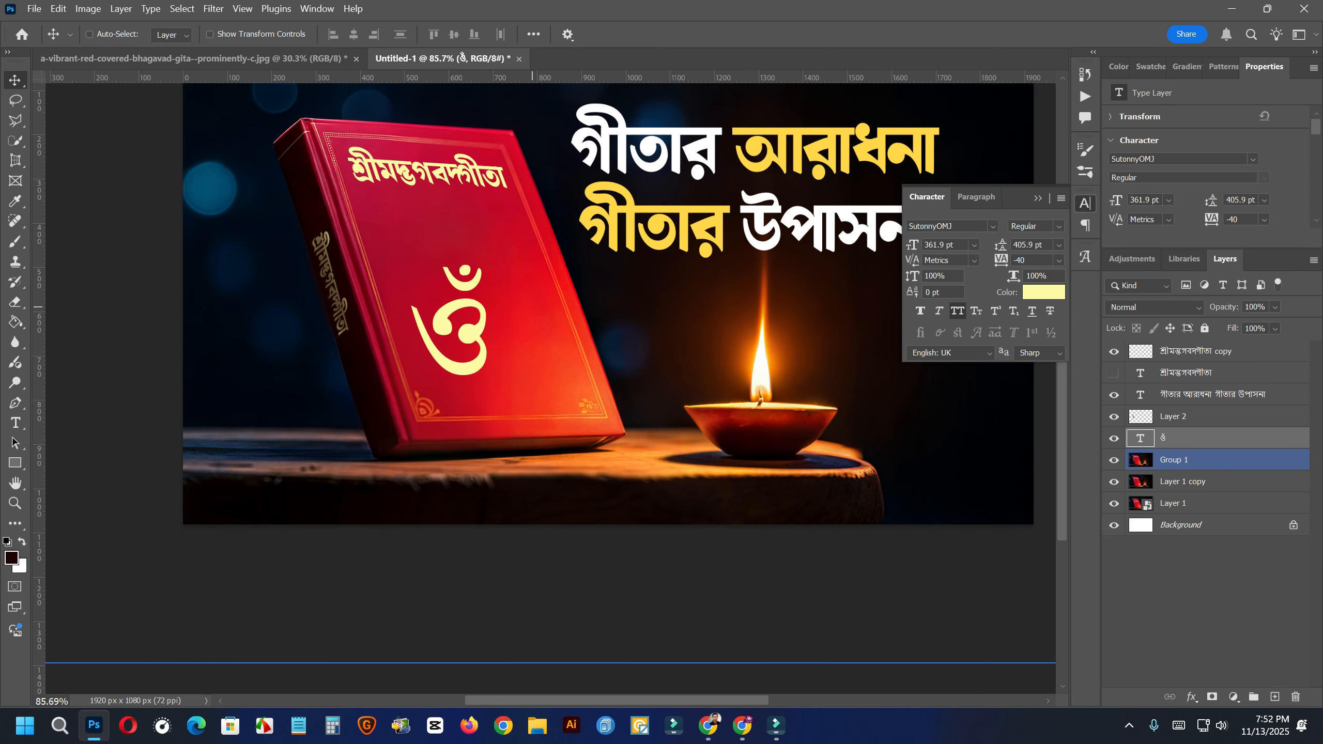
pyautogui.scroll(7, 459, 306)
pyautogui.scroll(-5, 476, 311)
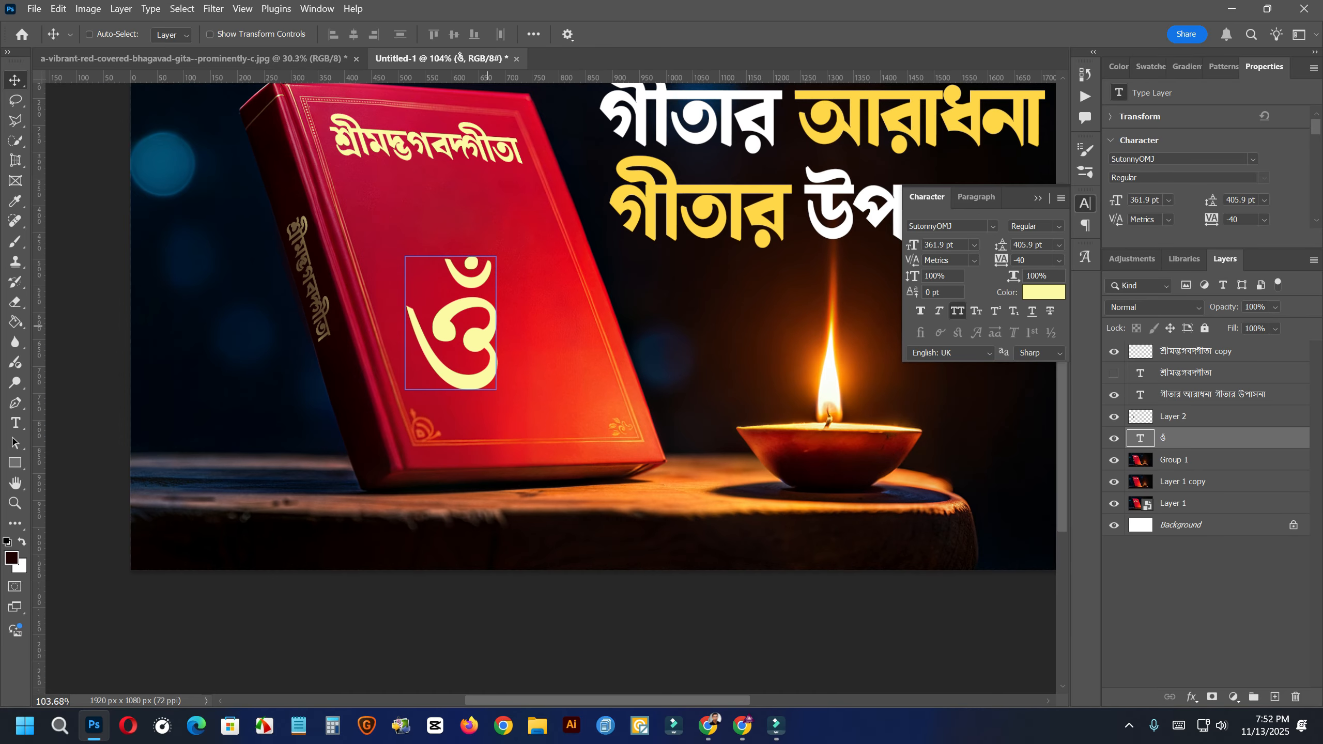
# - Move the ওঁ symbol up on the book cover, enlarge it to about 125%, and rasterize its layer
pyautogui.moveTo(492, 336); pyautogui.dragTo(506, 296)
pyautogui.hotkey('ctrl', 't')
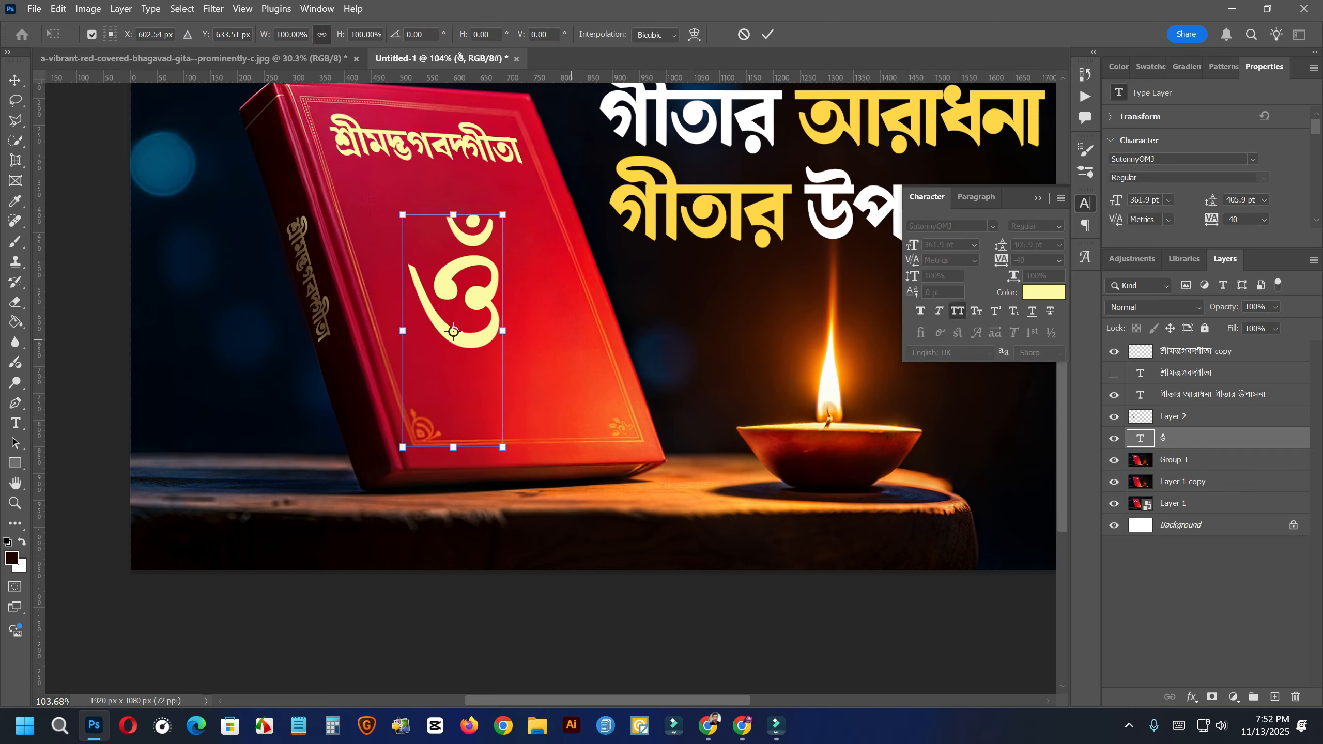
pyautogui.moveTo(503, 446); pyautogui.dragTo(531, 508)
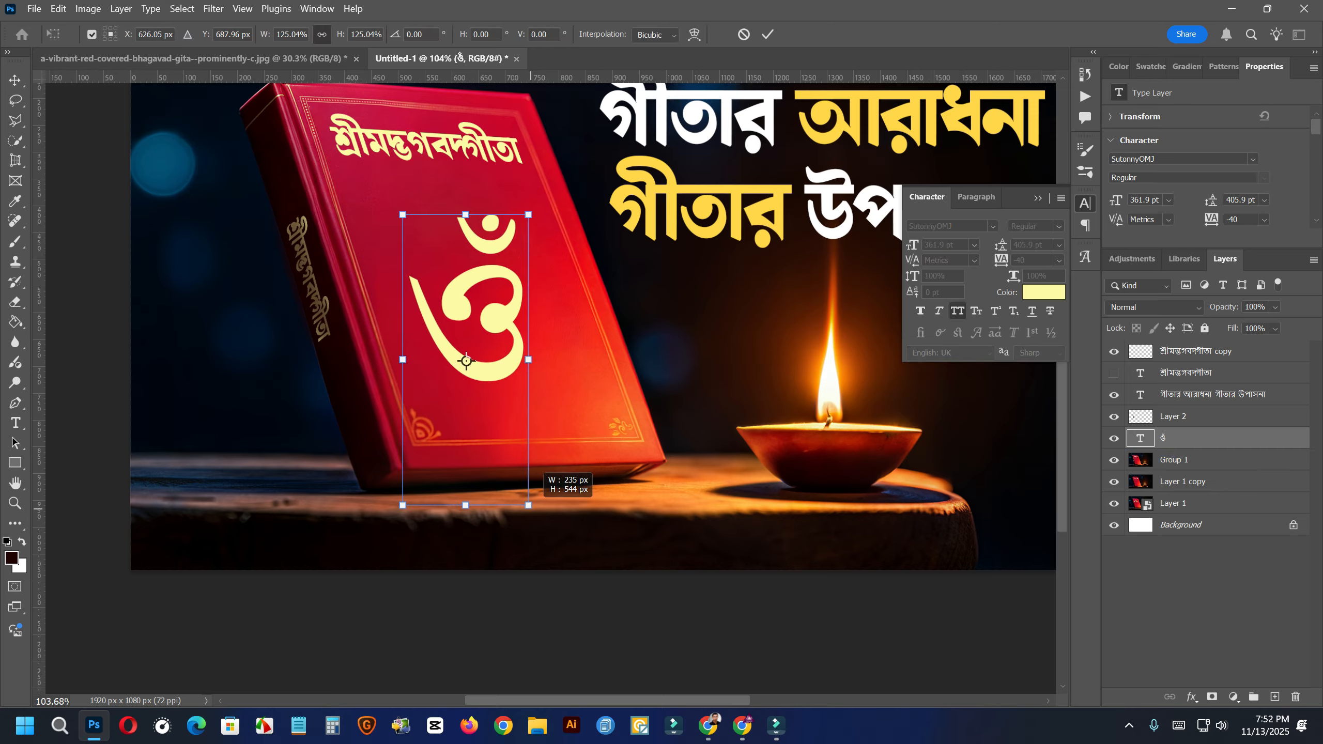
pyautogui.press('Return')
pyautogui.rightClick(1198, 438)
pyautogui.click(1075, 643)
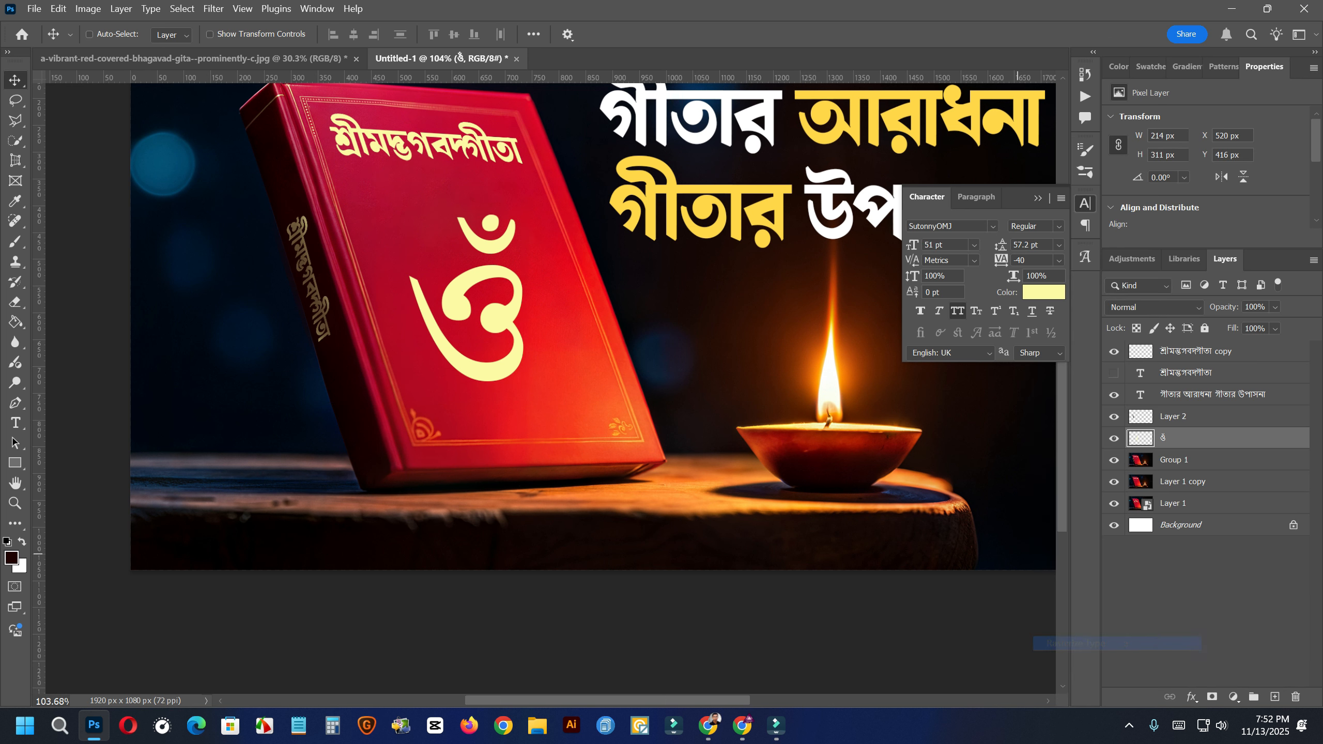
# - Load the ওঁ symbol's outline as a selection, expand the selection slightly, and cut the symbol to the clipboard
pyautogui.keyDown('ctrl'); pyautogui.click(1141, 438); pyautogui.keyUp('ctrl')
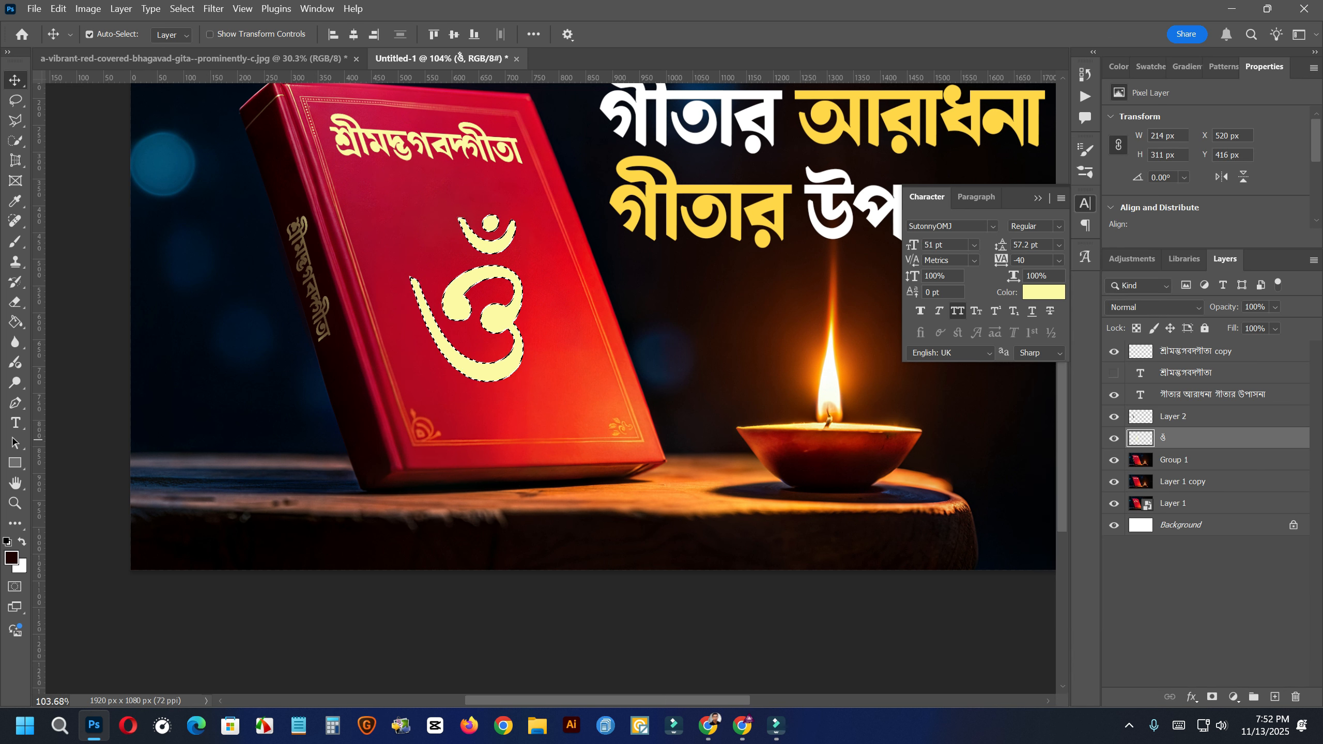
pyautogui.click(214, 8)
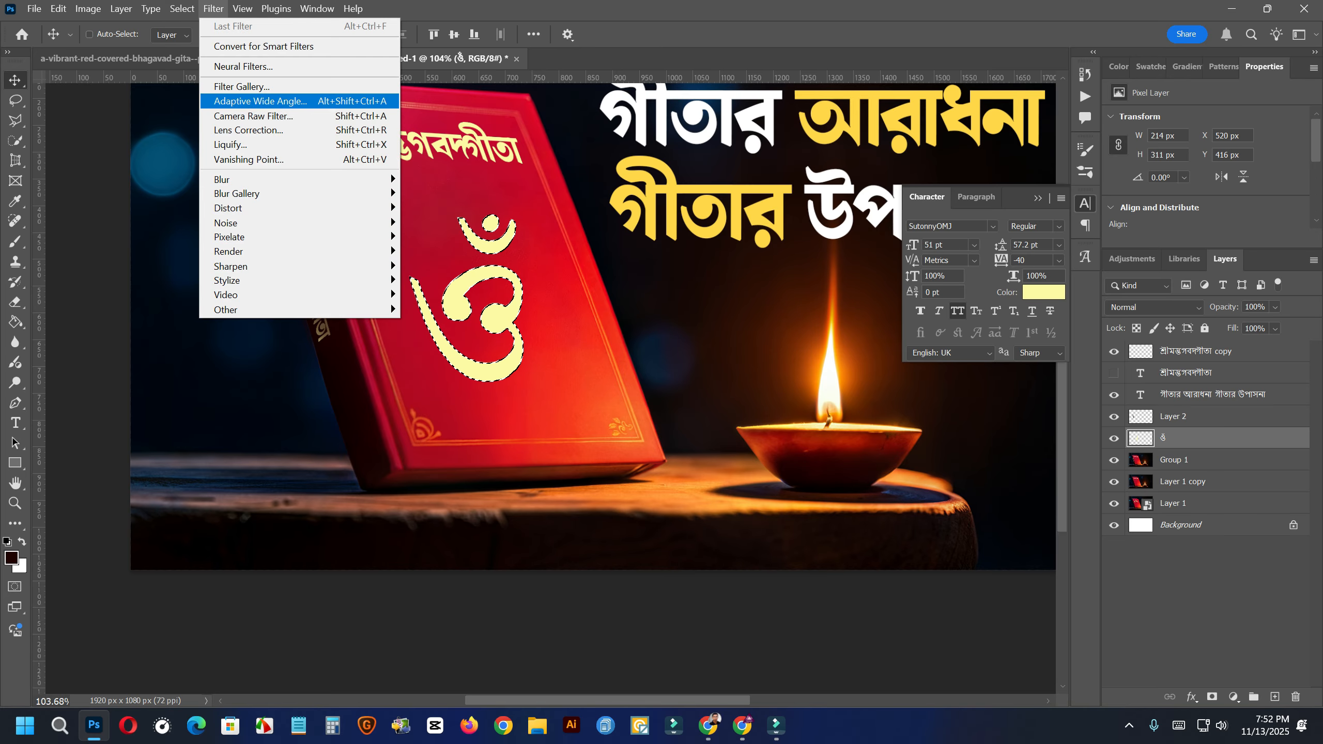
pyautogui.moveTo(182, 9)
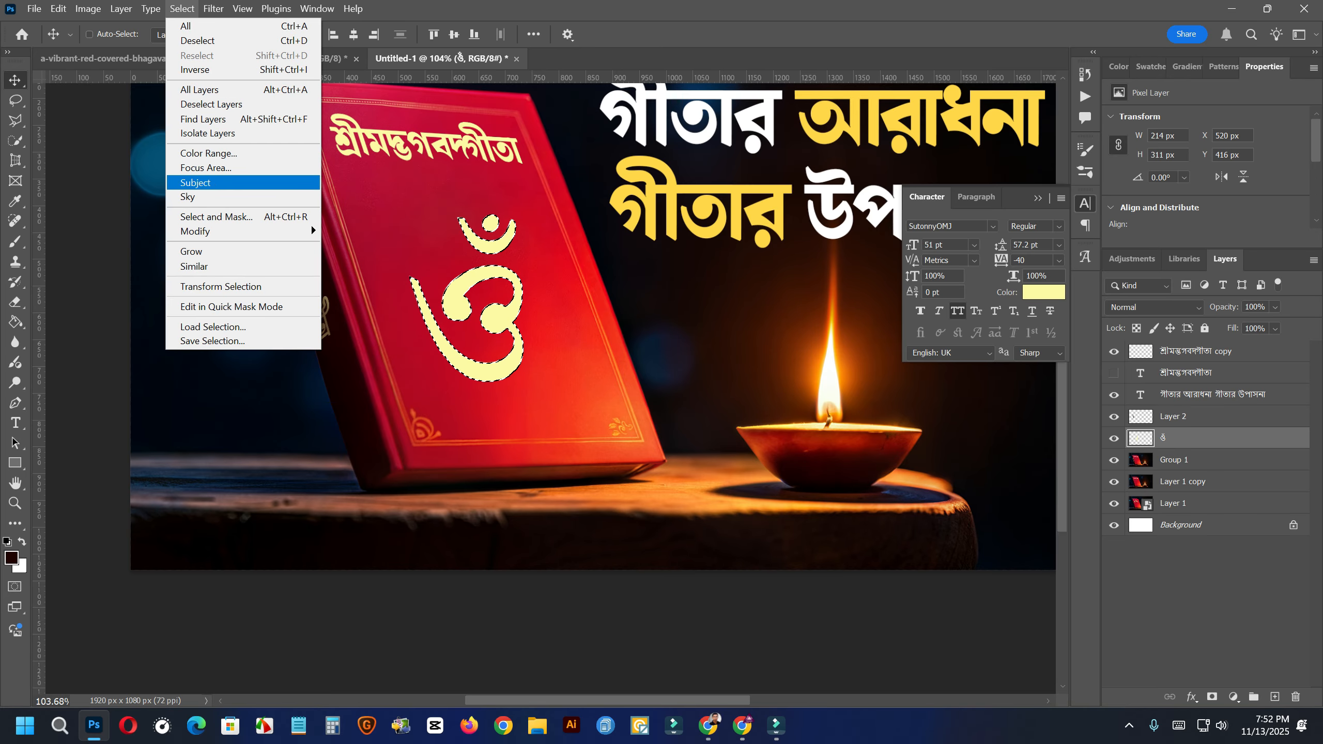
pyautogui.moveTo(245, 231)
pyautogui.click(351, 261)
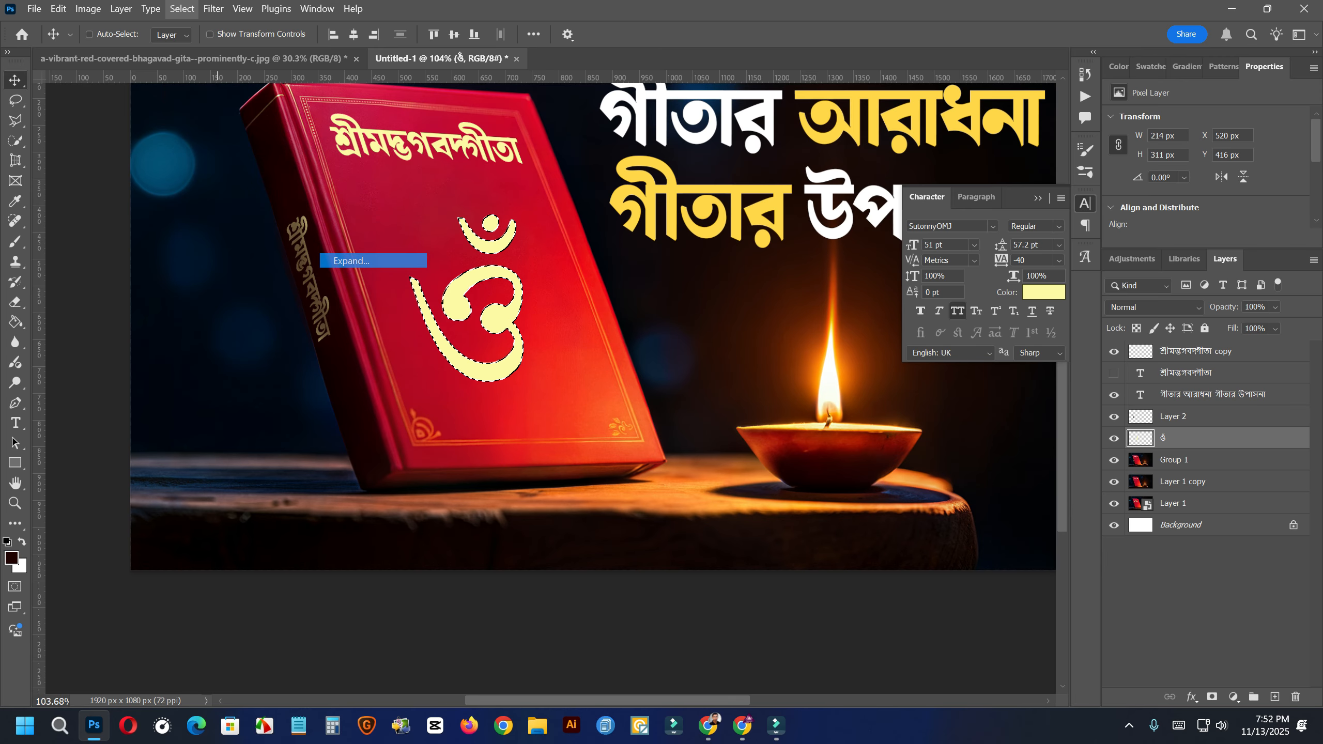
pyautogui.click(834, 204)
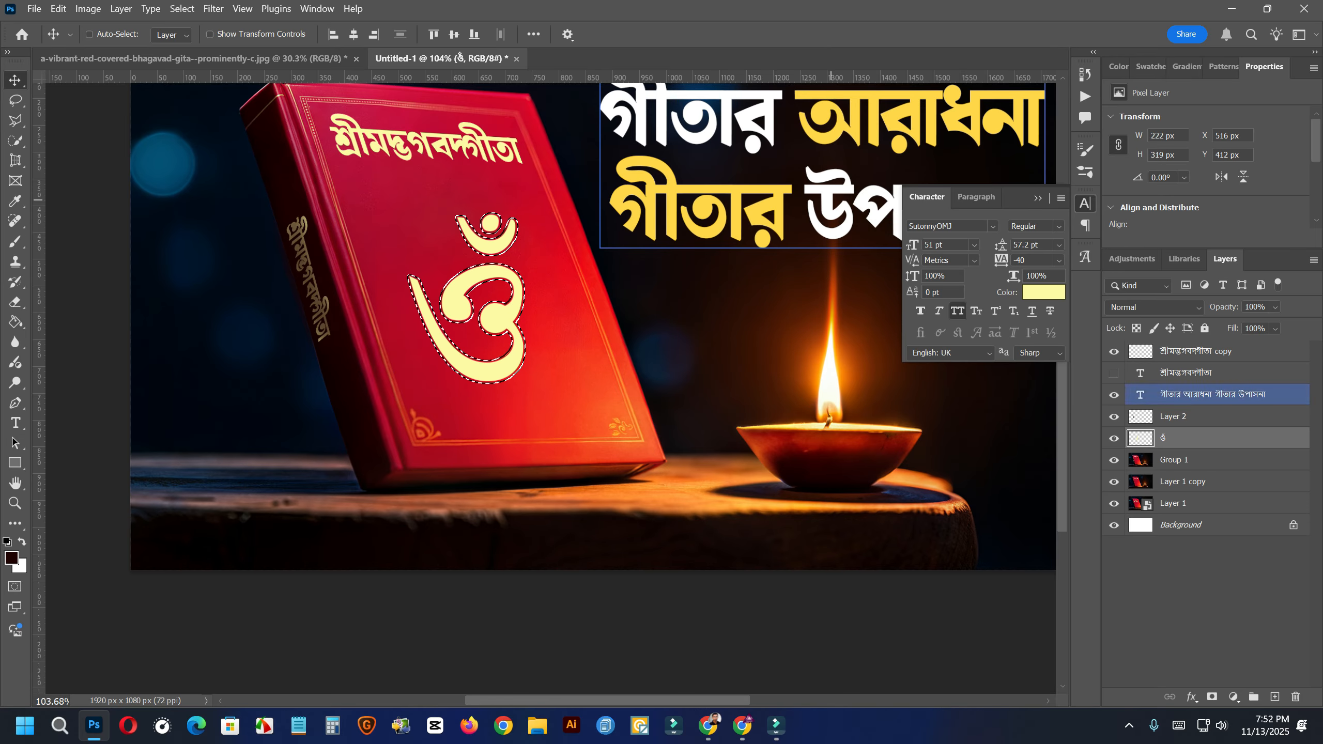
pyautogui.hotkey('ctrl', 'x')
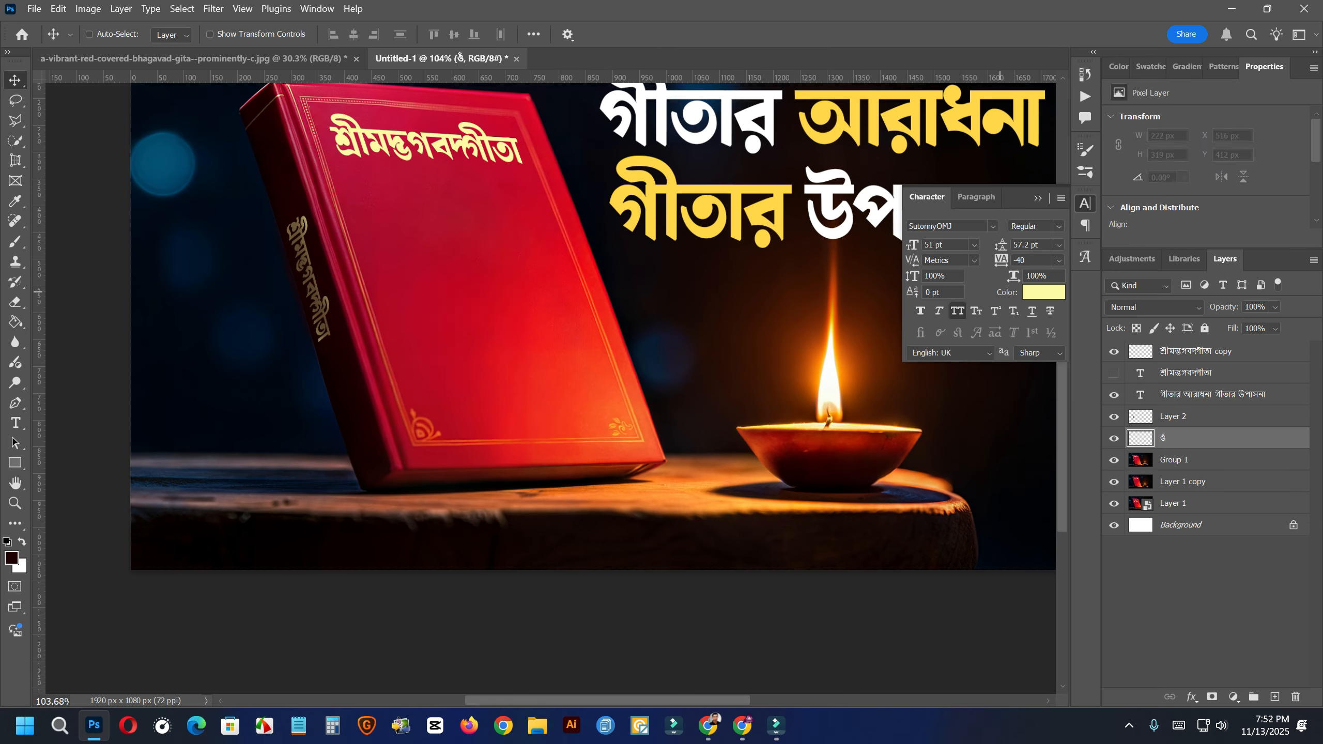
# - Open the Vanishing Point filter and extend the front cover's perspective plane to the book's lower right corner
pyautogui.click(214, 8)
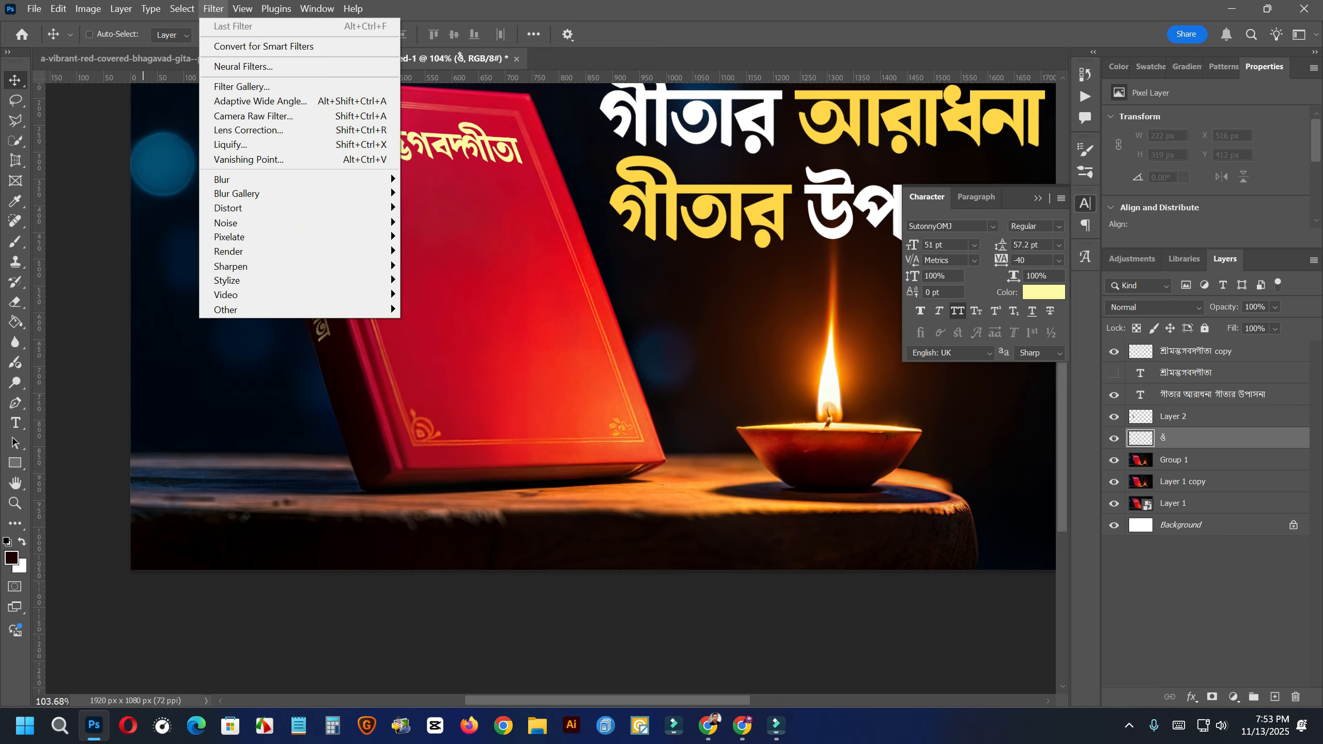
pyautogui.click(250, 159)
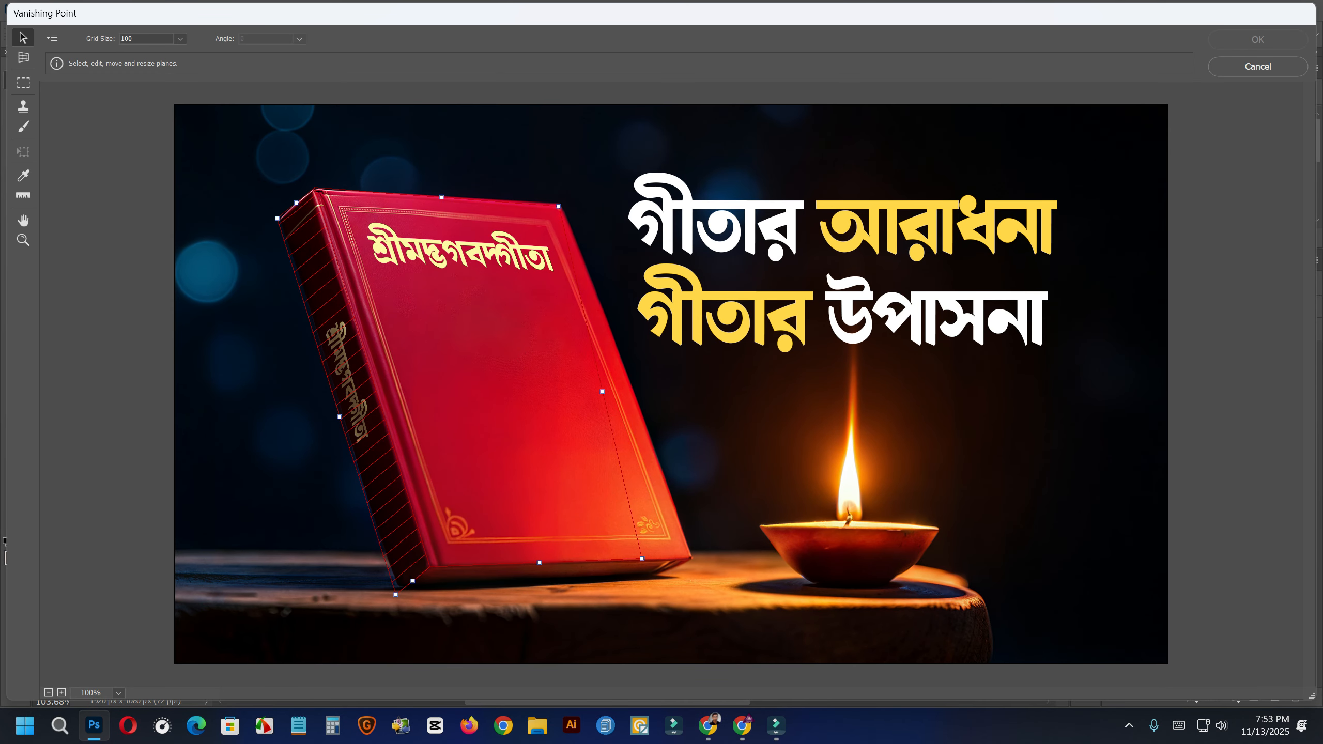
pyautogui.moveTo(642, 558); pyautogui.dragTo(691, 556)
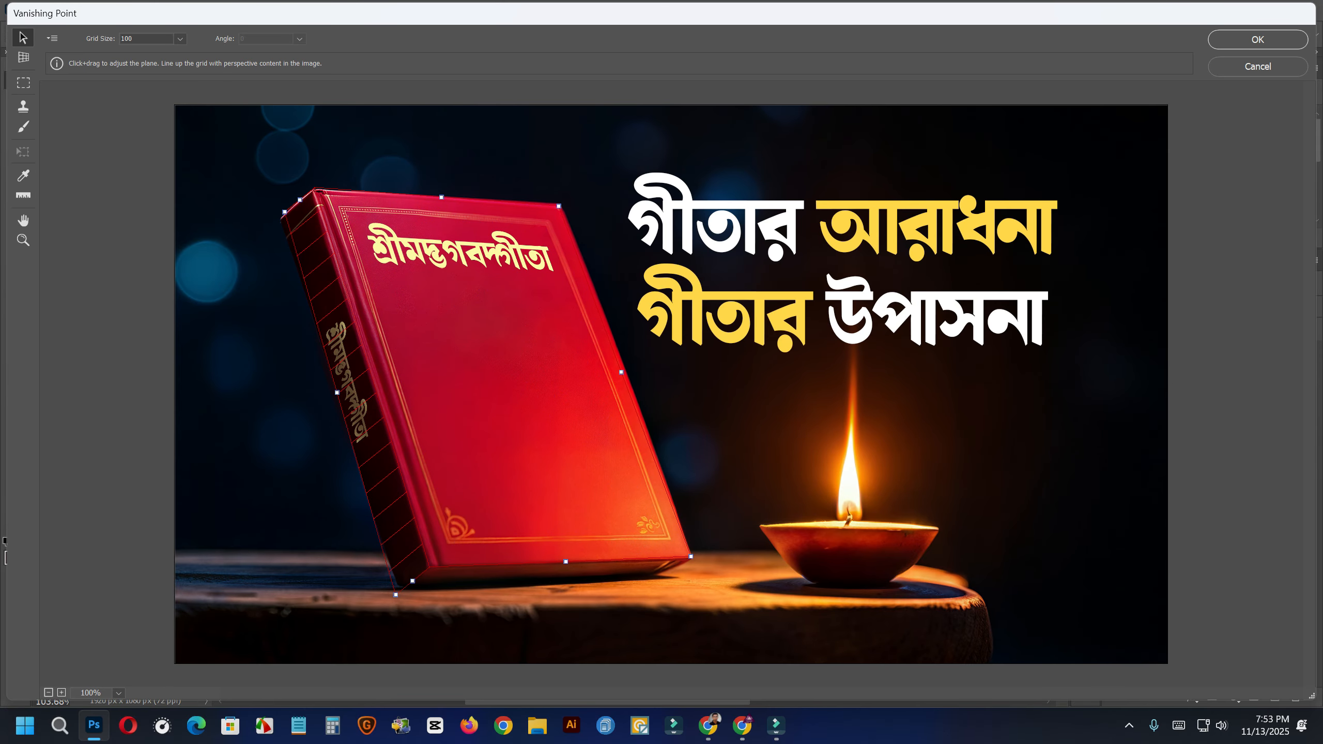
# - Paste the ওঁ symbol onto the front cover plane, scale it down in perspective below the title, and apply the filter
pyautogui.hotkey('ctrl', 'v')
pyautogui.hotkey('ctrl', 'v')
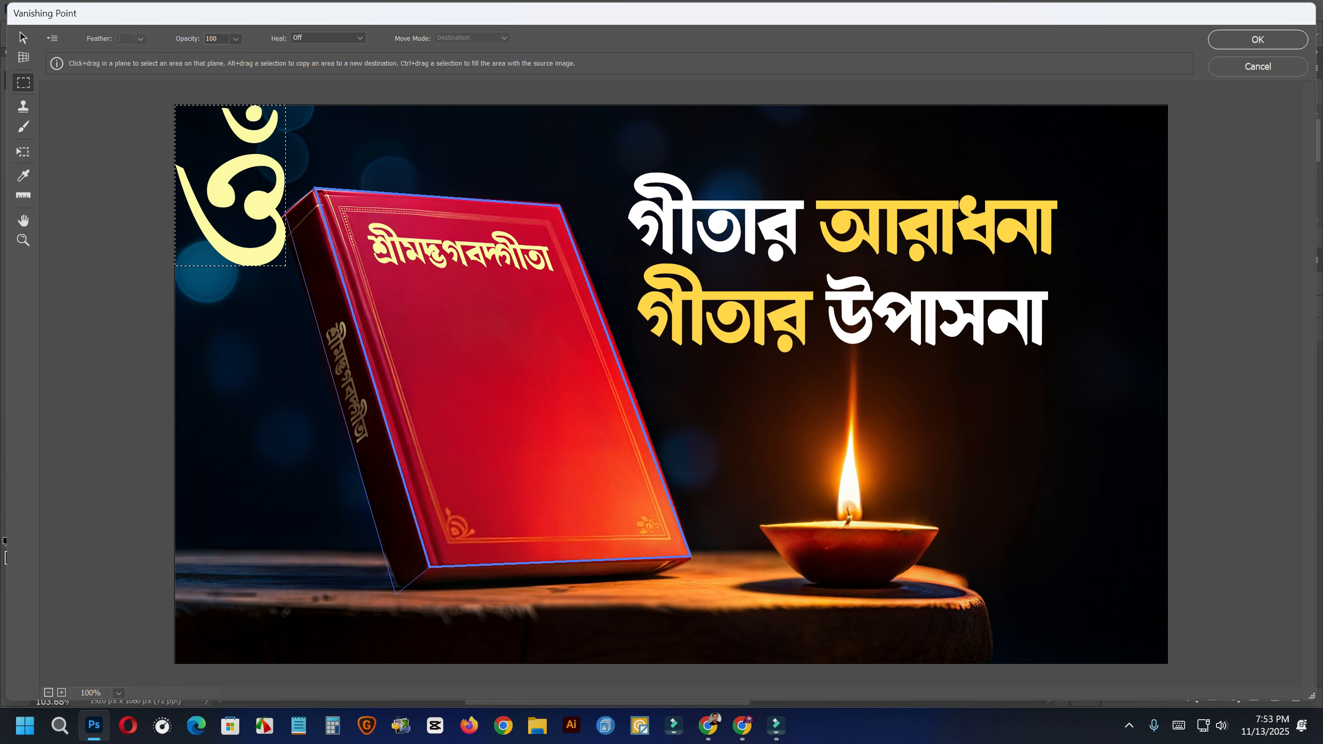
pyautogui.moveTo(233, 203); pyautogui.dragTo(522, 416)
pyautogui.press('t')
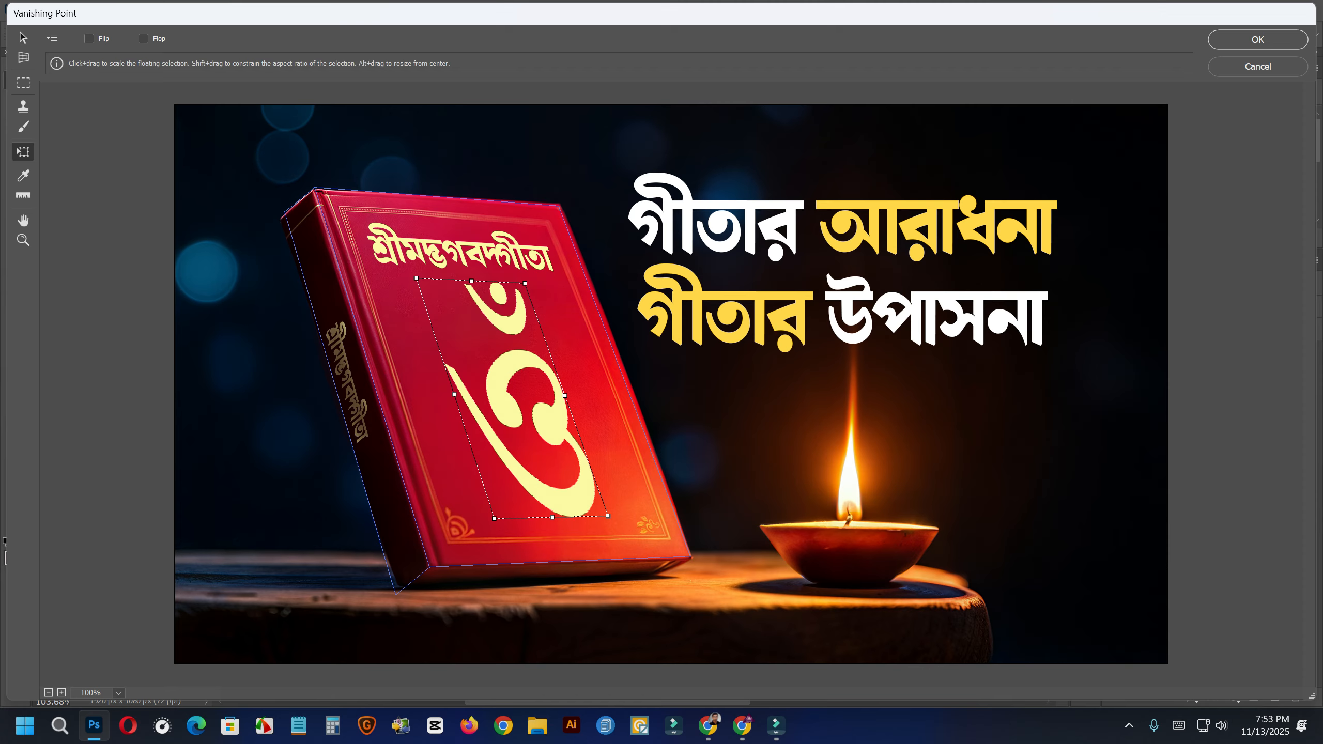
pyautogui.moveTo(608, 515); pyautogui.dragTo(586, 426)
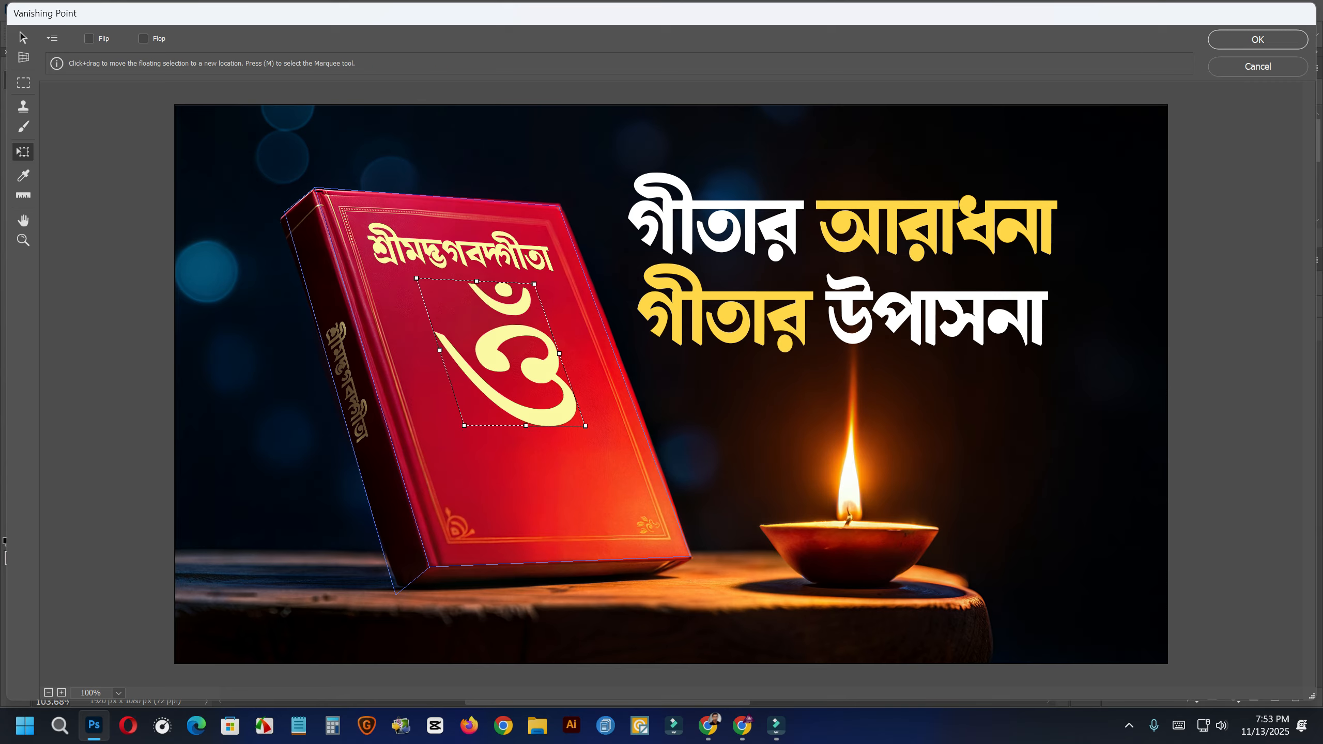
pyautogui.moveTo(513, 359); pyautogui.dragTo(511, 378)
pyautogui.moveTo(591, 450); pyautogui.dragTo(590, 452)
pyautogui.moveTo(500, 372); pyautogui.dragTo(507, 387)
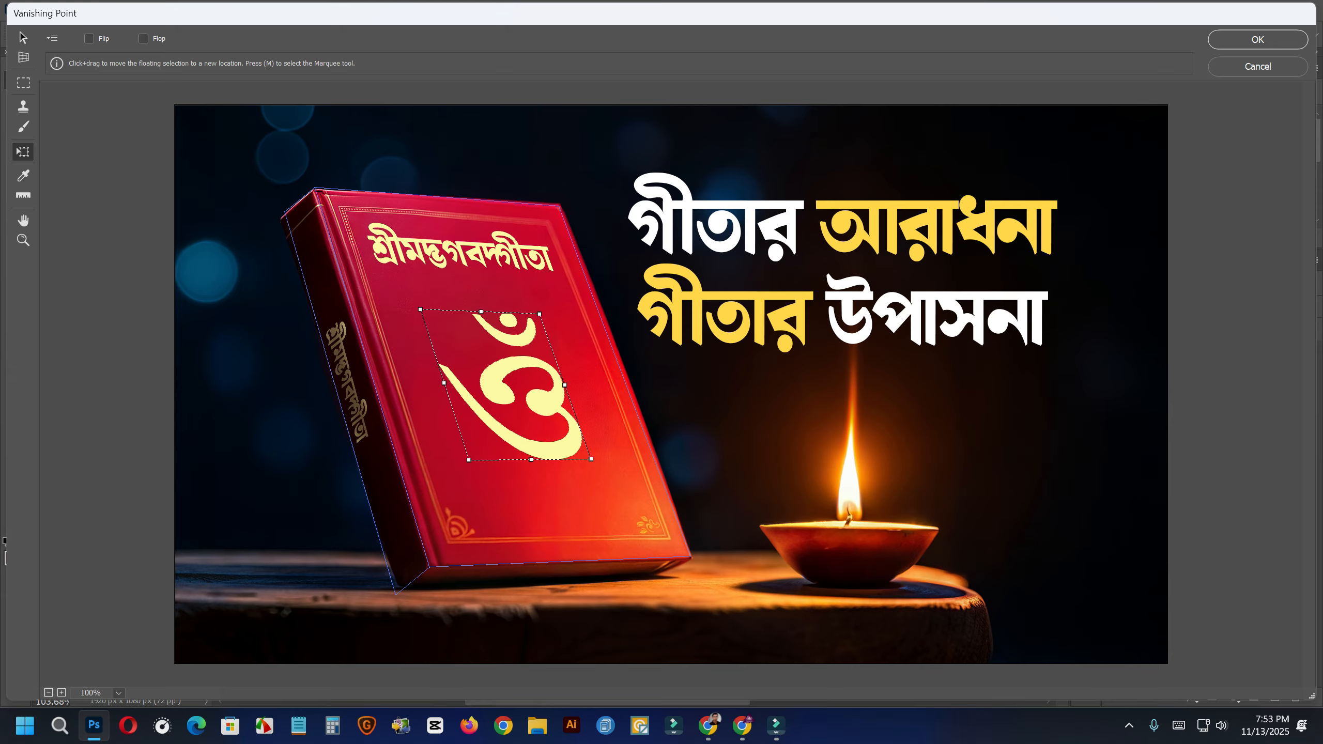
pyautogui.click(1257, 40)
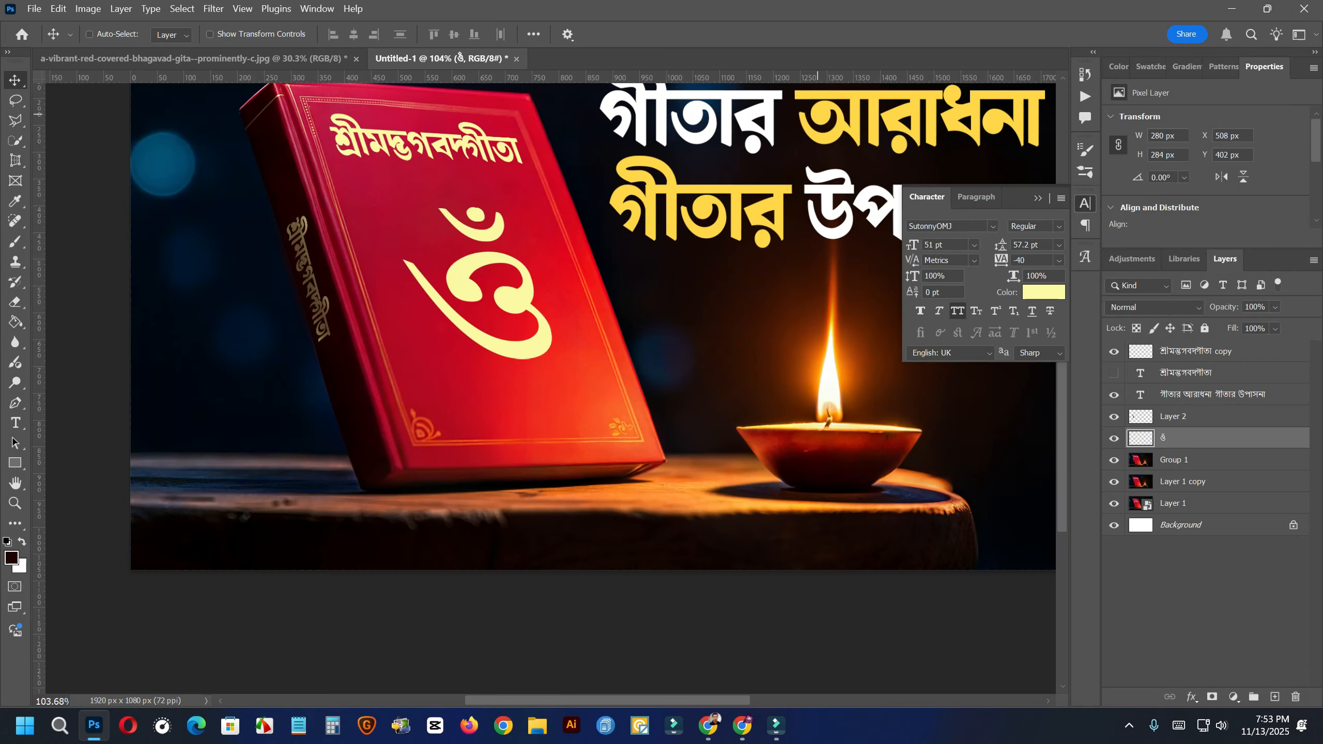
# - Collapse the Character panel and select all layers from শ্রীমদ্ভগবদ্গীতা copy down to Layer 1
pyautogui.scroll(-12, 518, 310)
pyautogui.scroll(6, 648, 343)
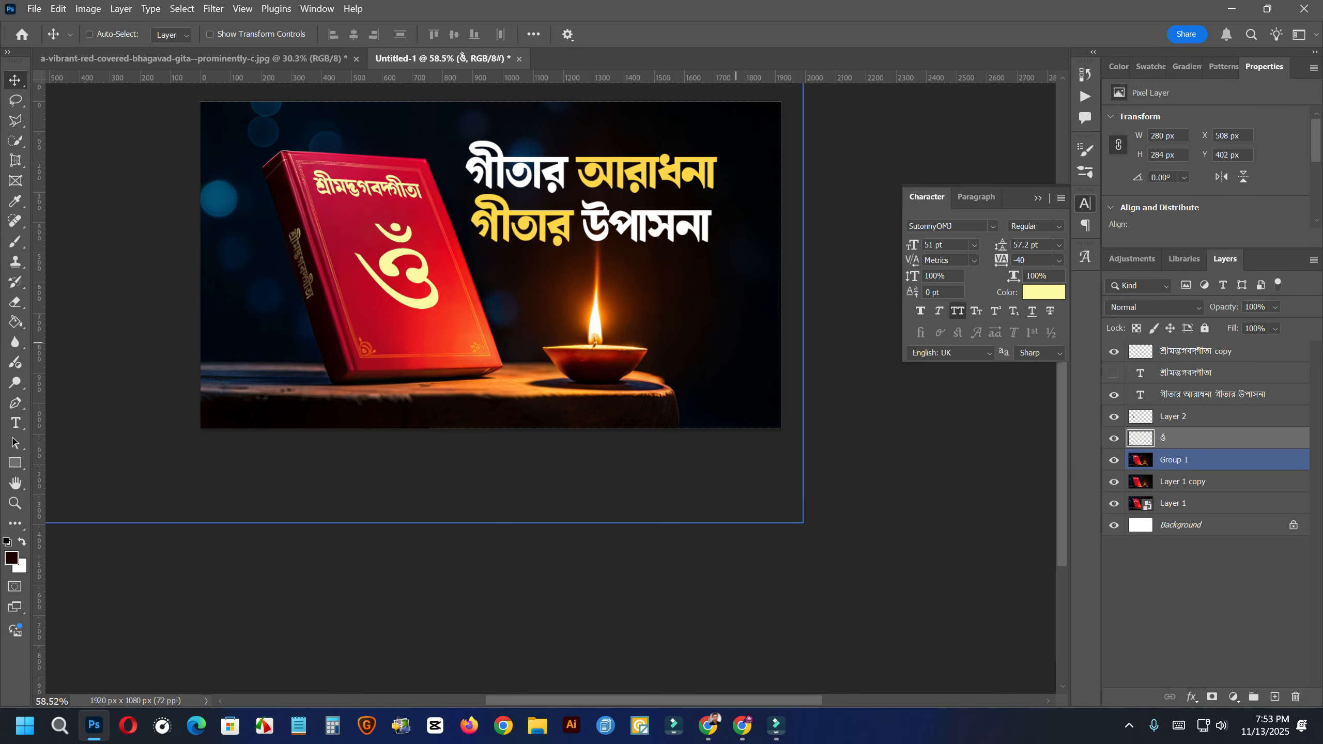
pyautogui.scroll(-4, 466, 328)
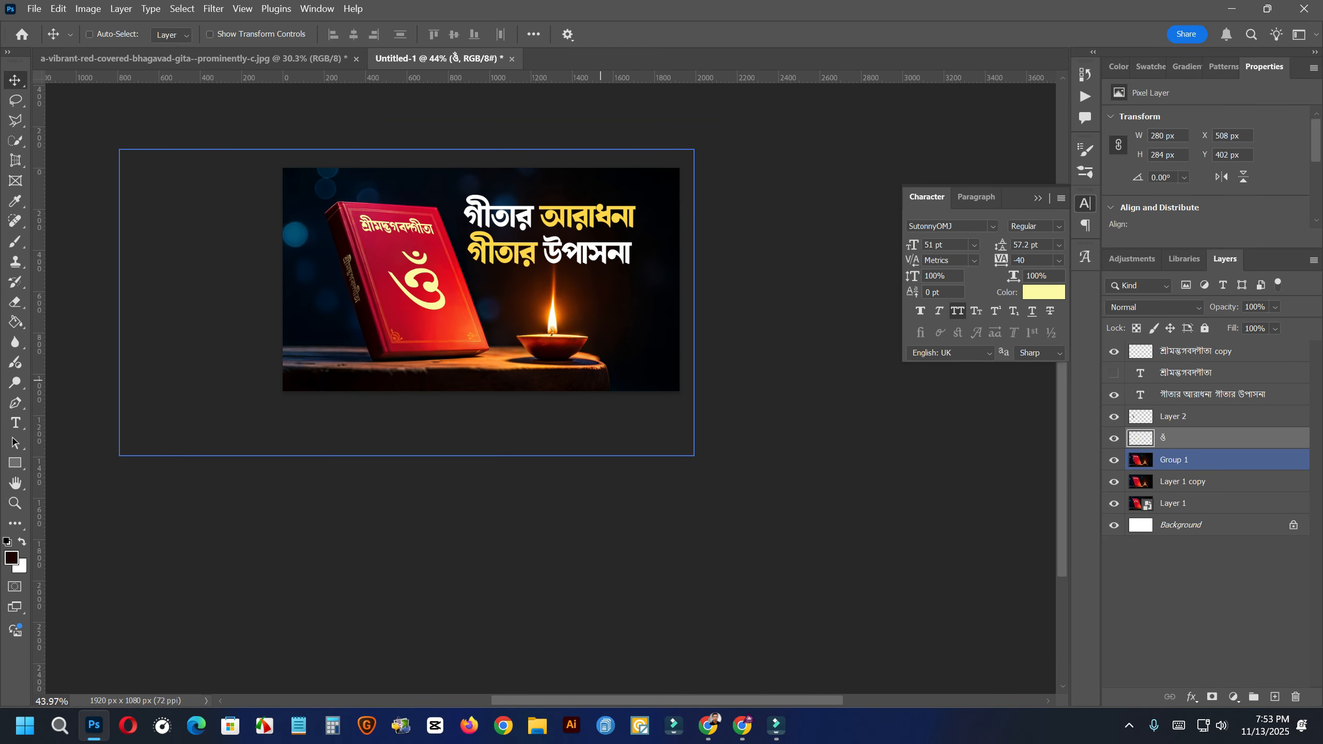
pyautogui.scroll(2, 604, 377)
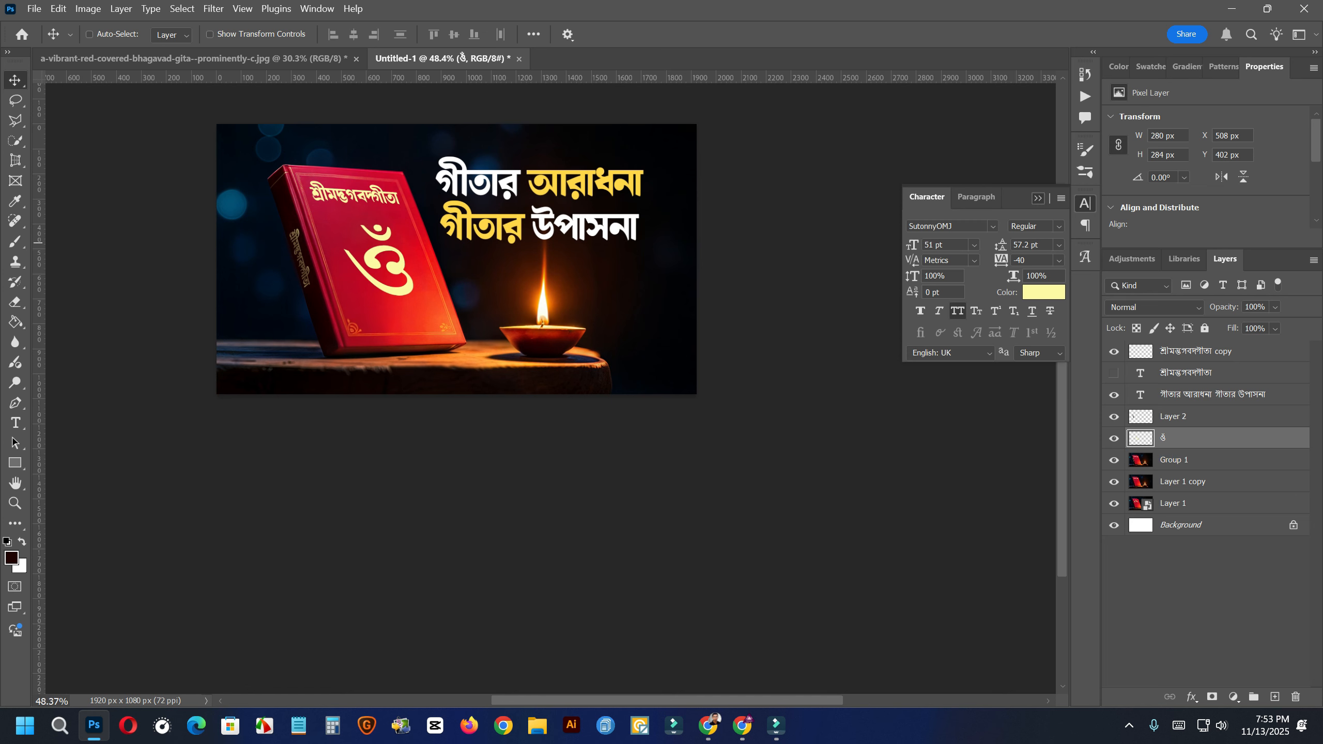
pyautogui.click(1038, 198)
pyautogui.click(1195, 352)
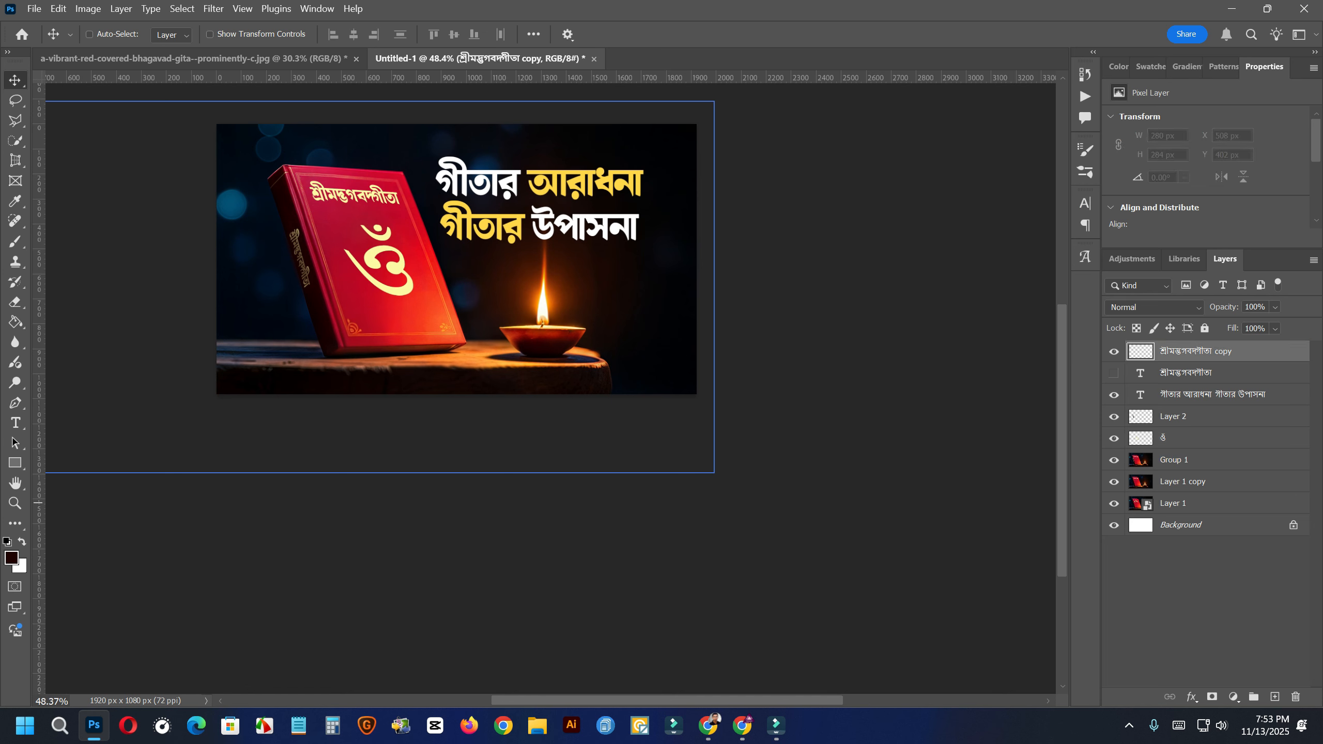
pyautogui.keyDown('shift'); pyautogui.click(1177, 503); pyautogui.keyUp('shift')
# - Export the thumbnail with Save for Web as a Maximum-quality JPEG named Untitled-1 on the Desktop
pyautogui.click(34, 8)
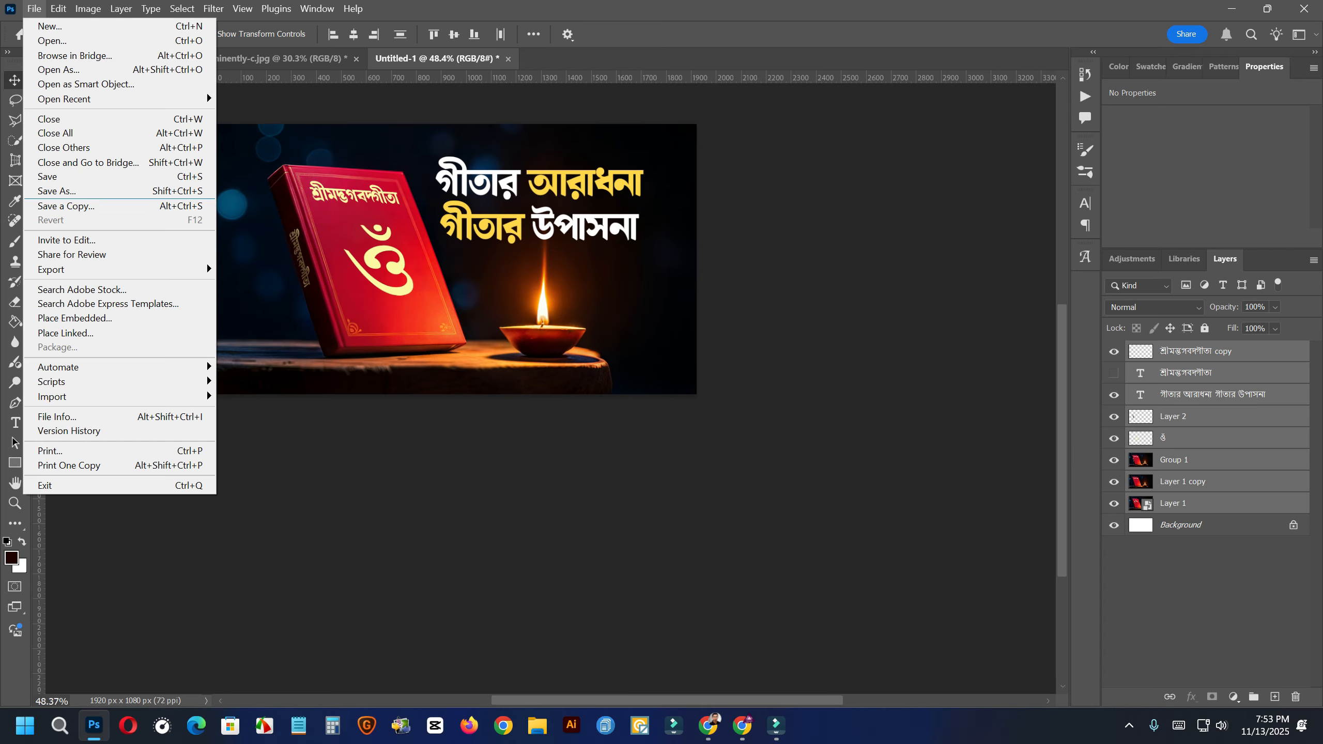
pyautogui.click(104, 269)
pyautogui.click(283, 324)
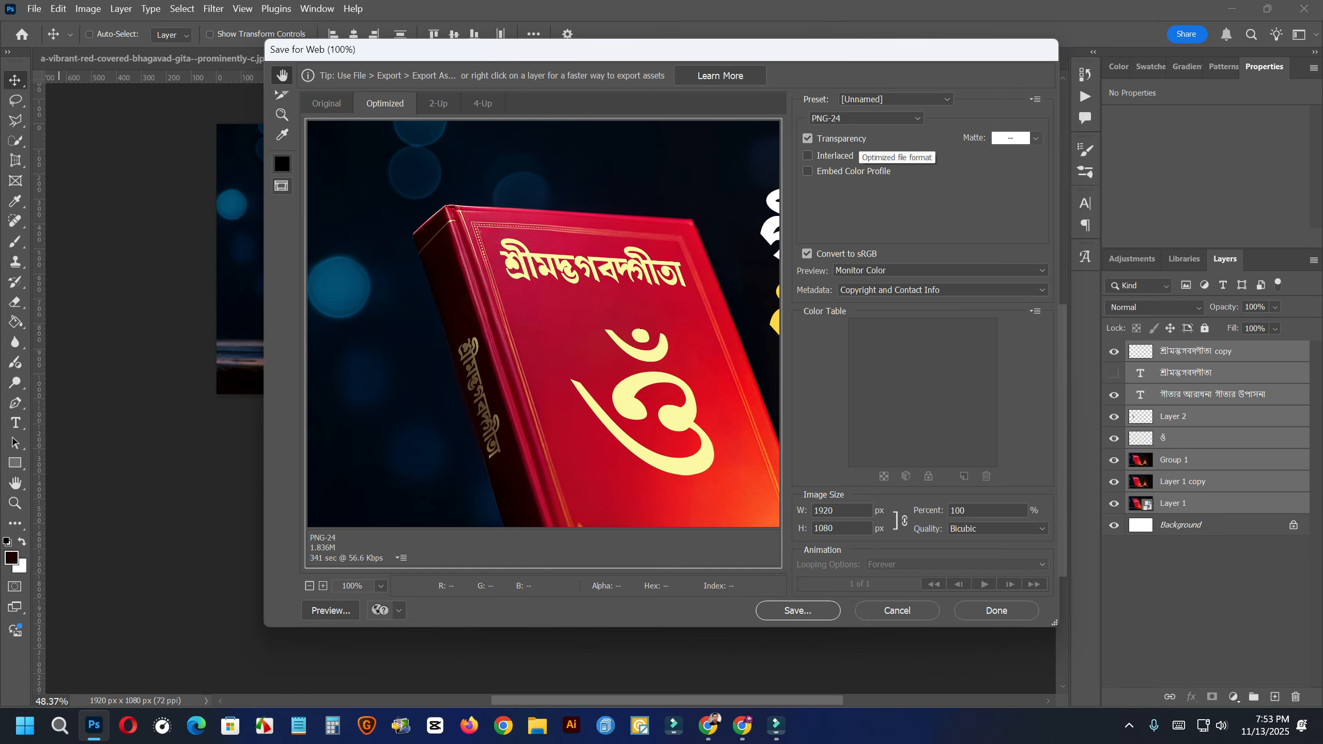
pyautogui.click(864, 118)
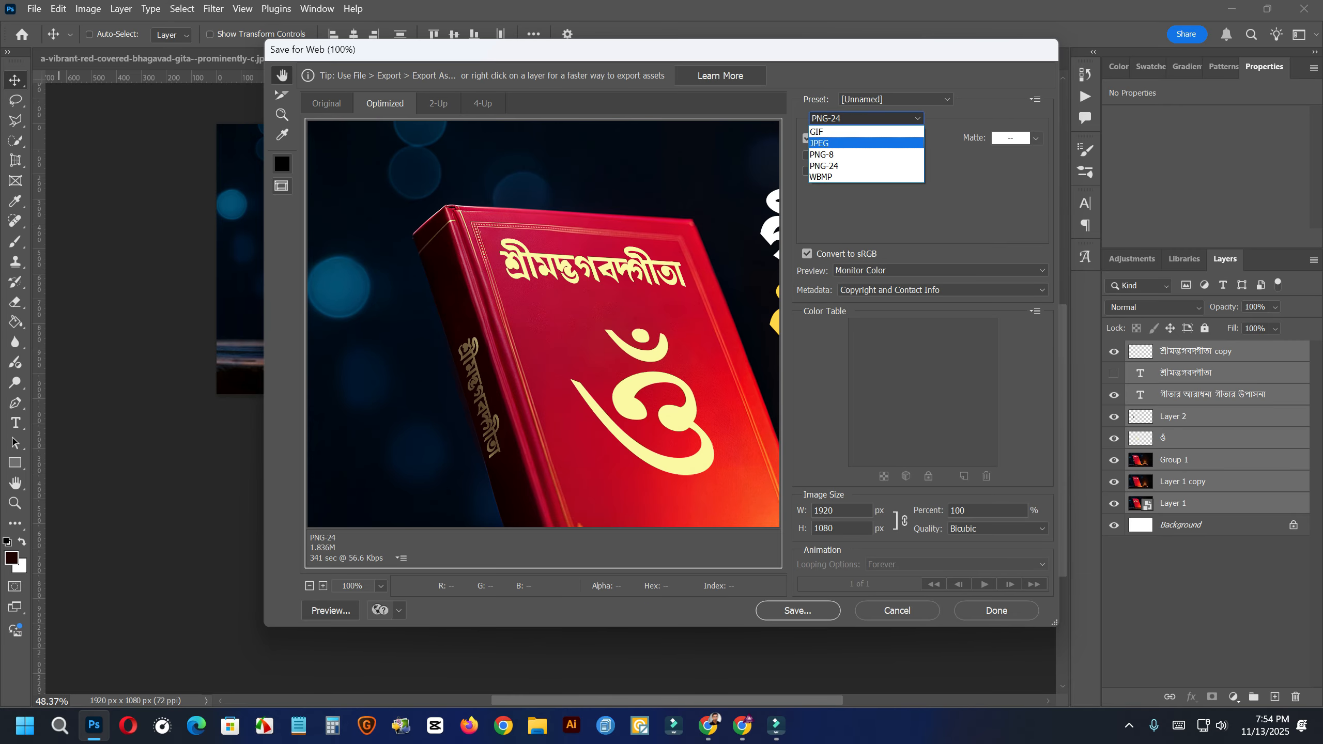
pyautogui.click(864, 143)
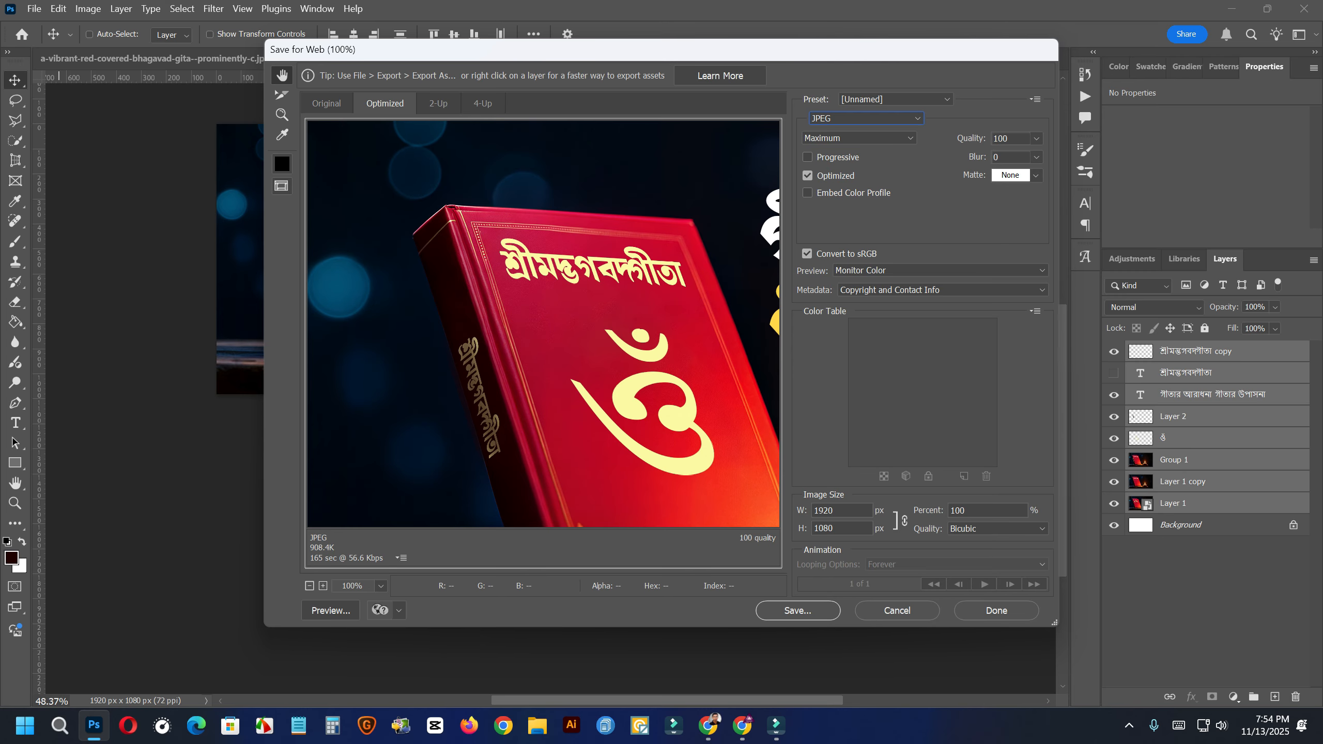
pyautogui.click(860, 138)
pyautogui.click(854, 197)
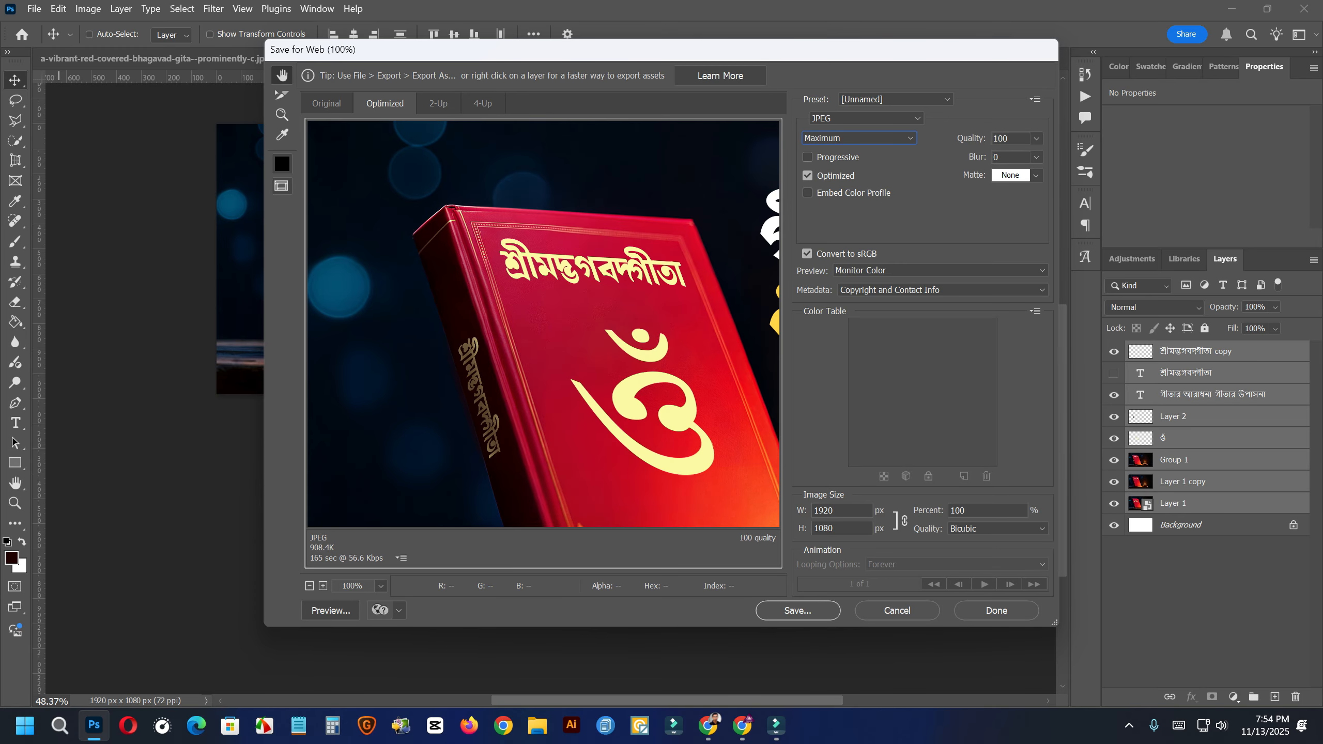
pyautogui.click(797, 610)
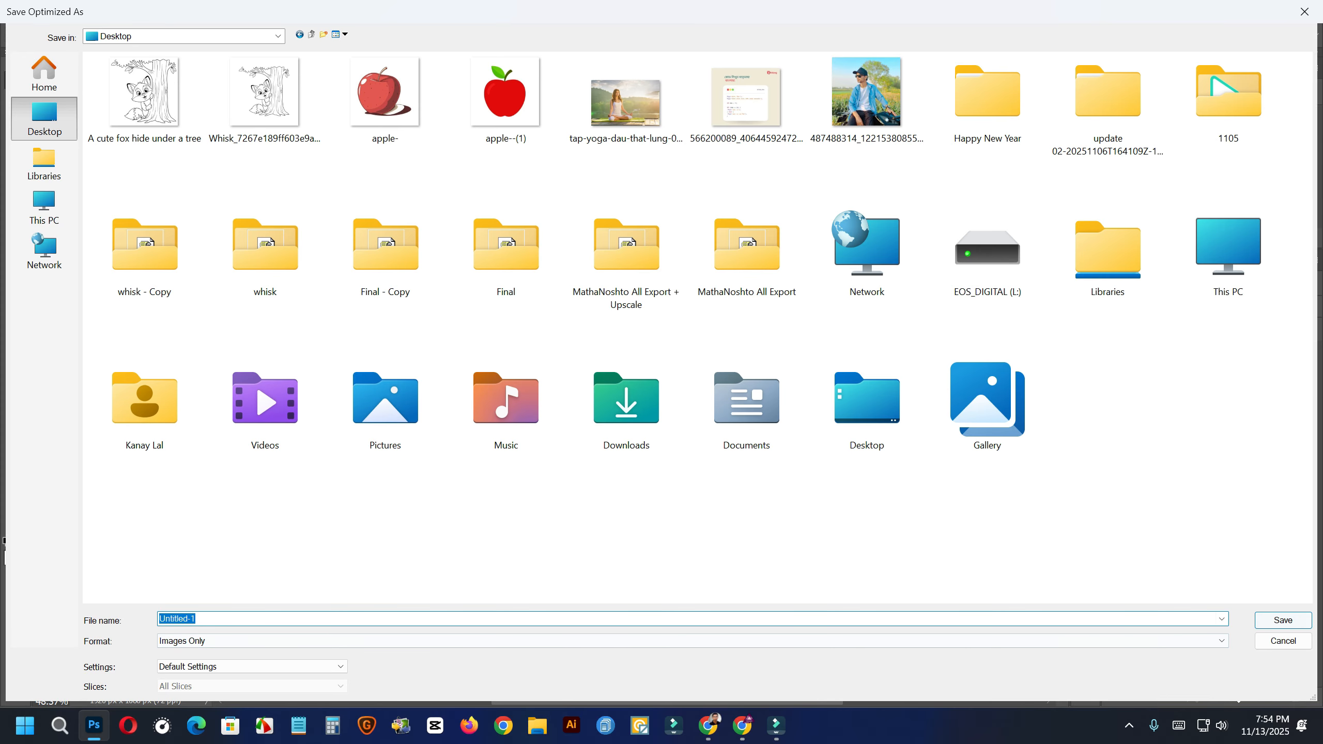
pyautogui.click(1282, 620)
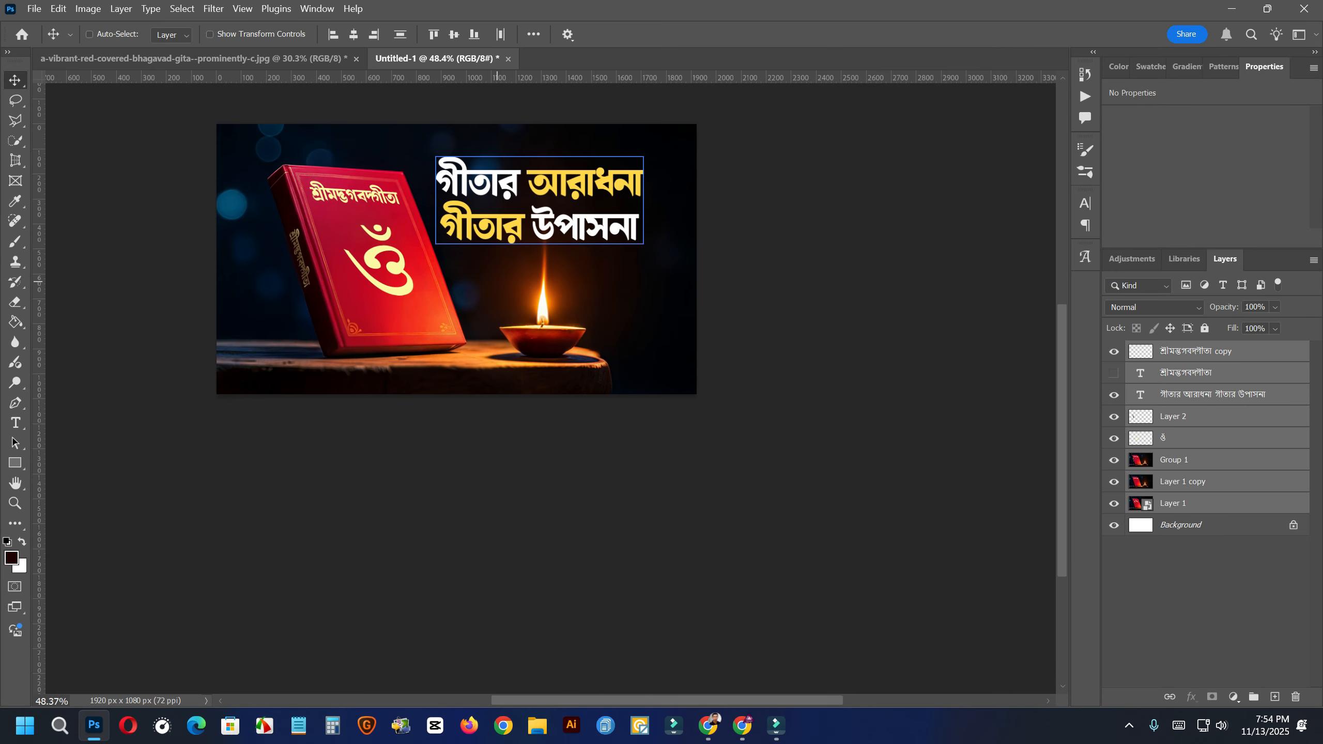
pyautogui.scroll(3, 546, 334)
pyautogui.scroll(3, 434, 374)
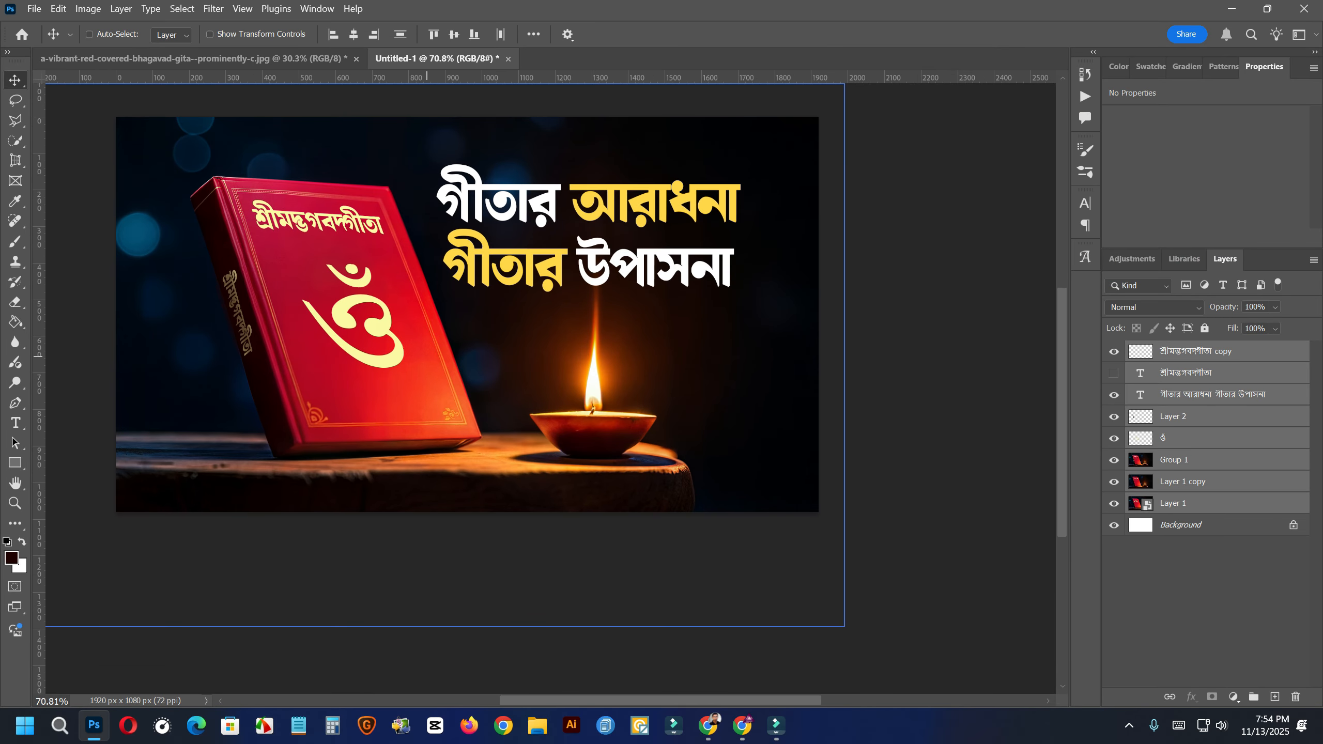
pyautogui.scroll(3, 426, 356)
pyautogui.scroll(1, 134, 311)
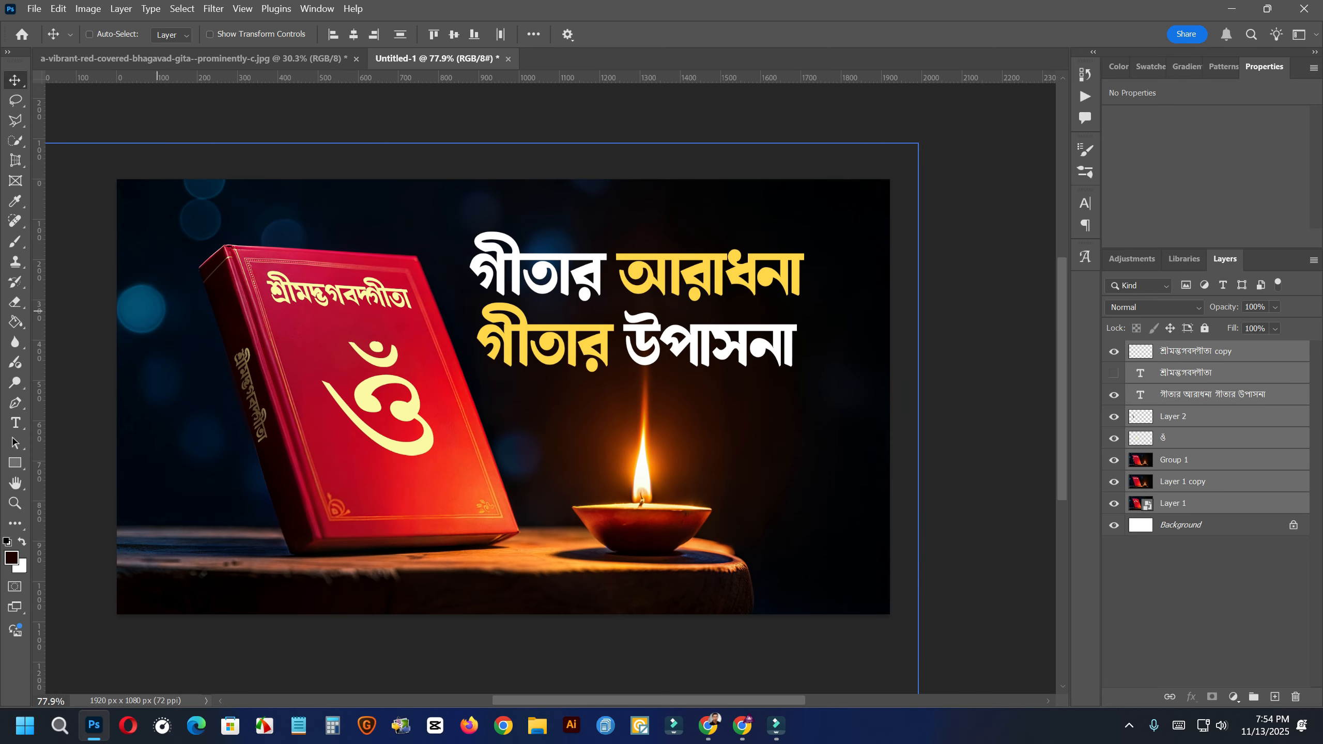
pyautogui.scroll(1, 157, 311)
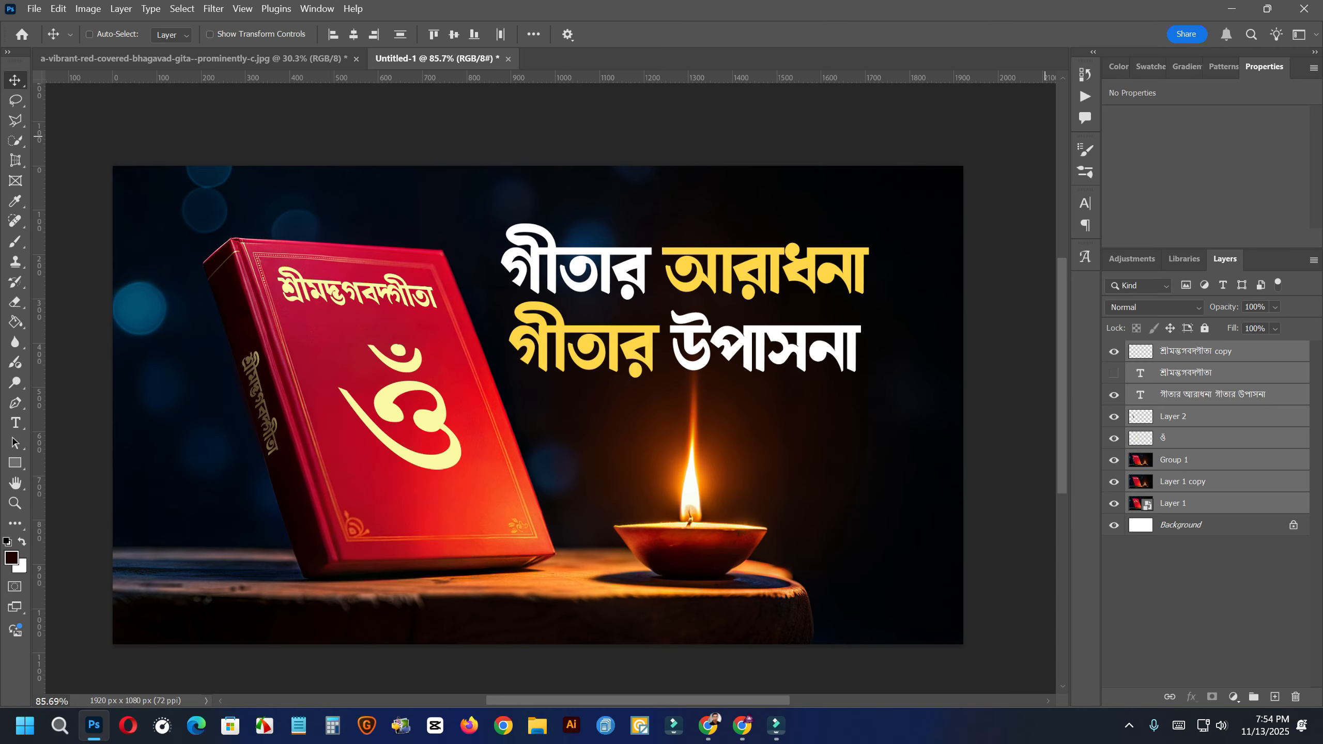
pyautogui.scroll(-2, 537, 405)
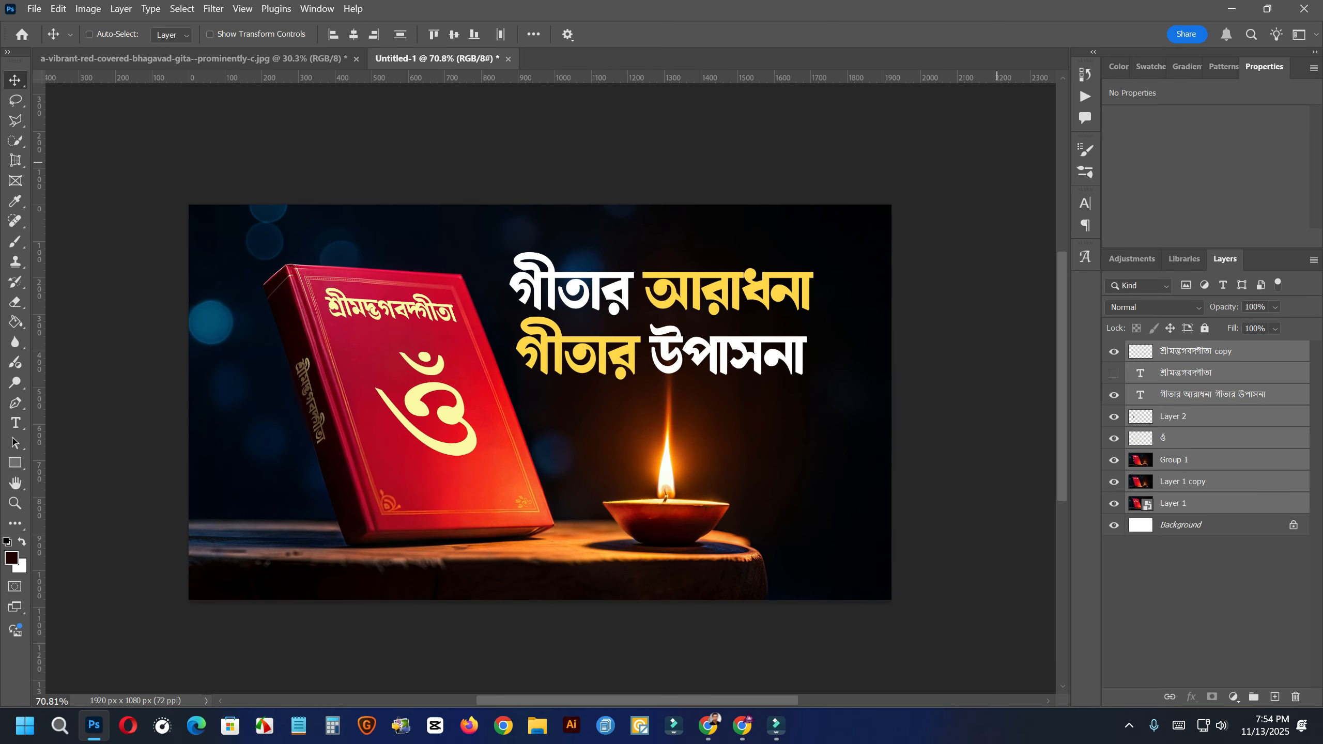